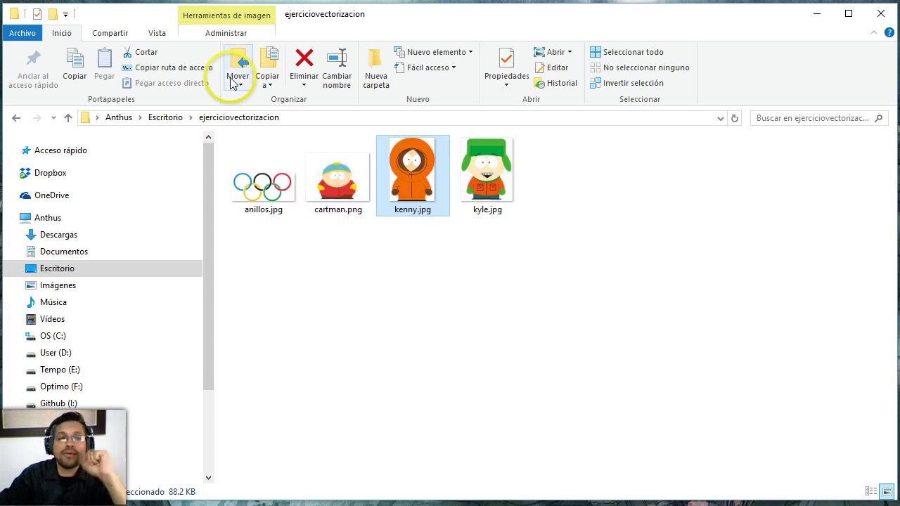
Switch from File Explorer to the Inkscape drawing with the pink circle and purple rectangle.
key("alt+Tab")
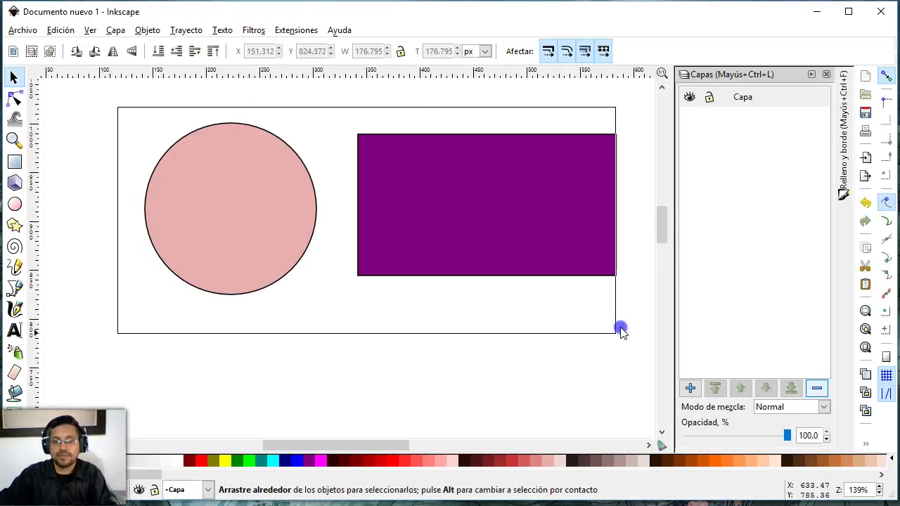
Box-select the pink circle and purple rectangle and delete both, leaving an empty page.
left_click_drag(117, 108, 619, 330)
key("Delete")
left_click(246, 173)
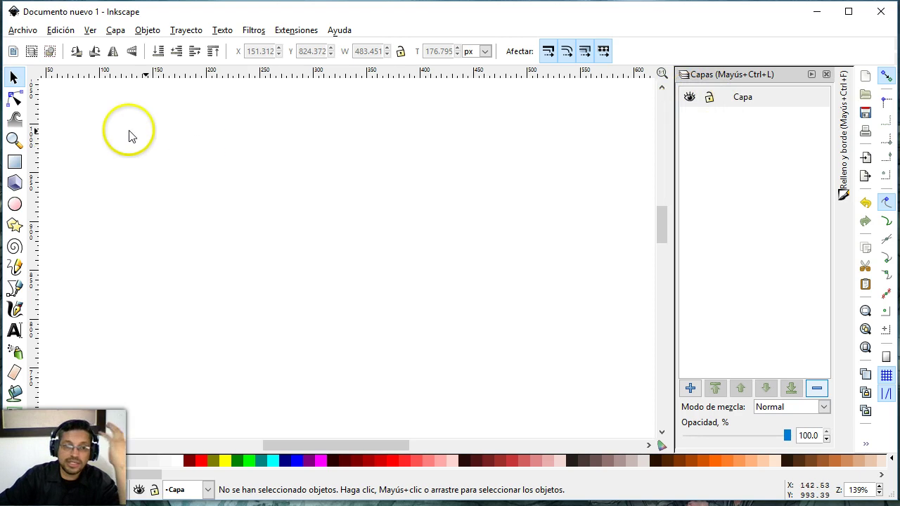
Draw a purple ellipse on the left of the page with the Ellipse tool.
left_click(14, 183)
left_click(15, 204)
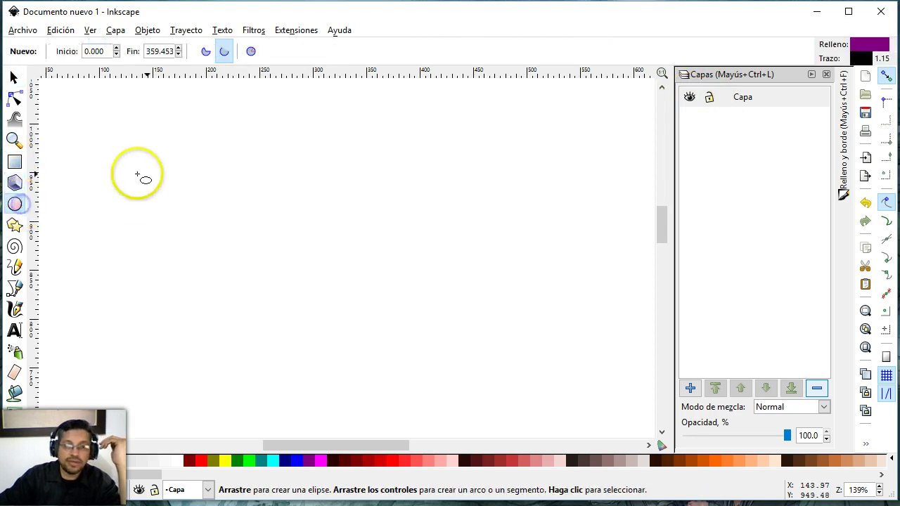
left_click_drag(136, 173, 357, 280)
left_click(14, 77)
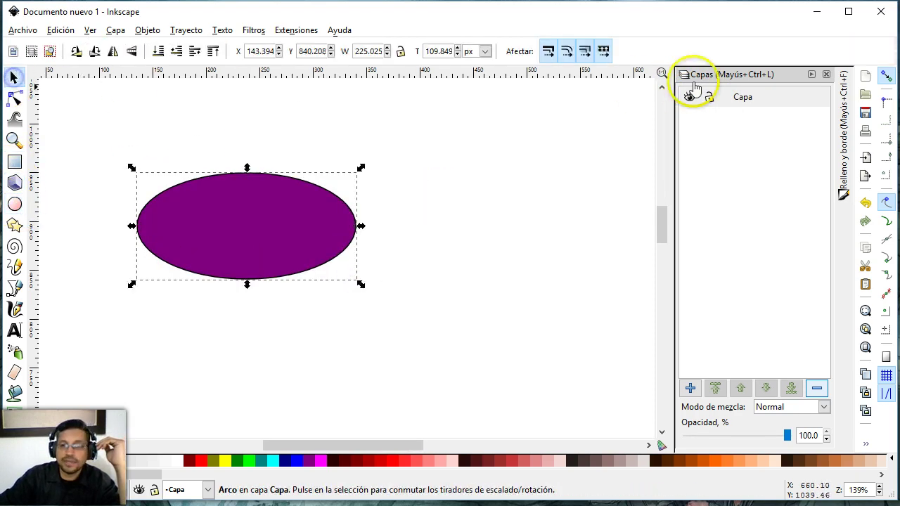
Hide layer Capa, show it again, and confirm the ellipse is still selectable.
left_click(689, 98)
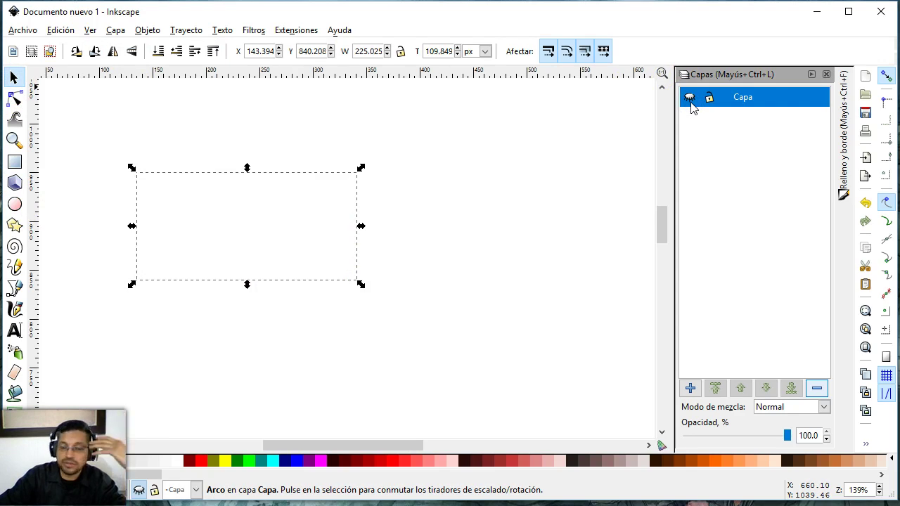
left_click(537, 188)
left_click(122, 157)
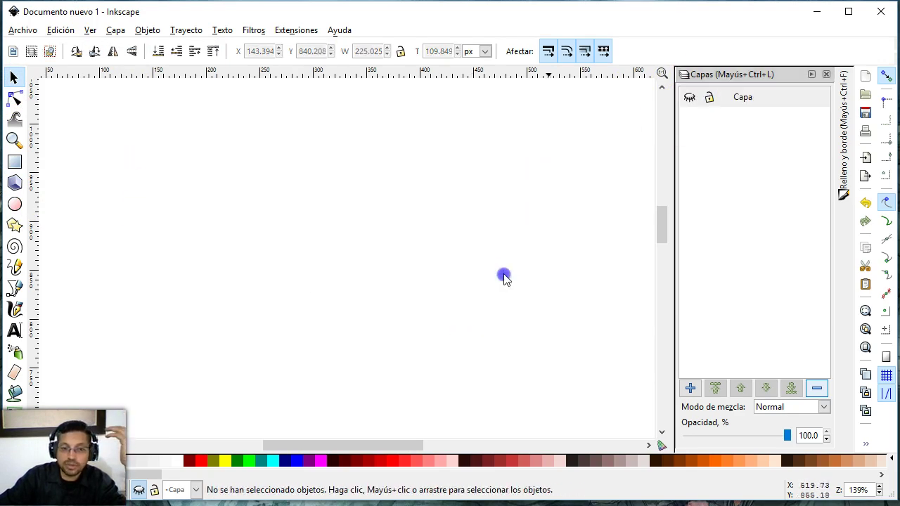
left_click(690, 98)
left_click(709, 98)
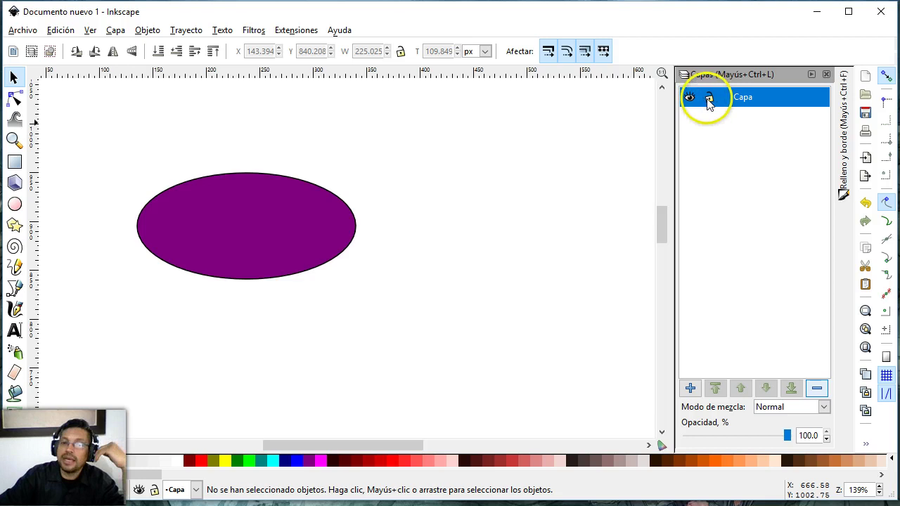
left_click(213, 220)
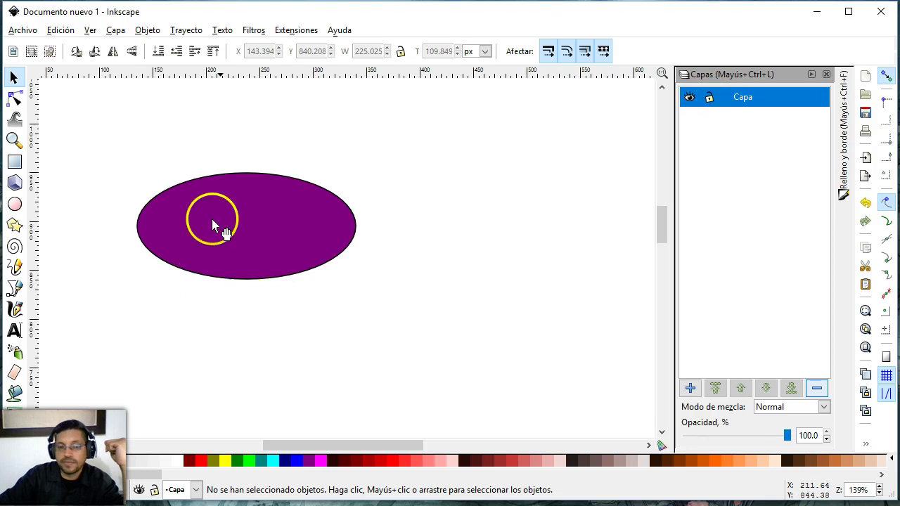
left_click(424, 213)
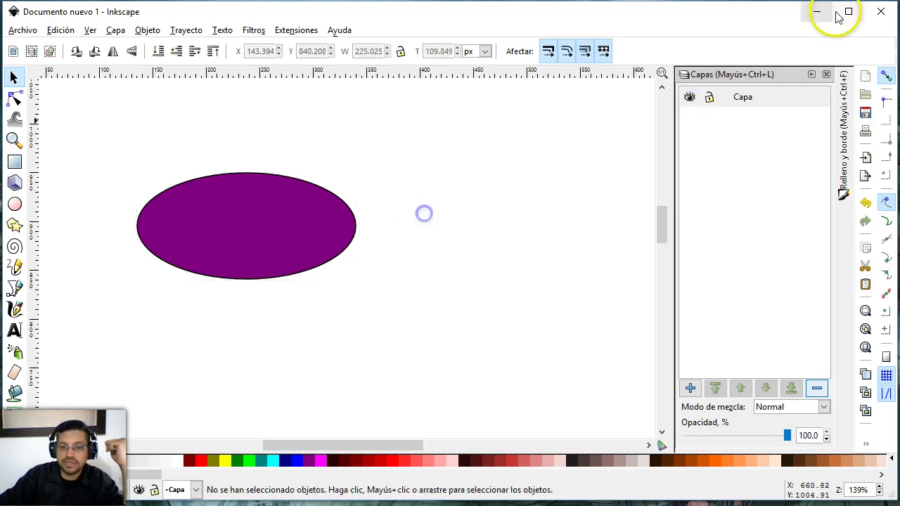
Lock layer Capa, show the ellipse can't be selected, then unlock the layer.
left_click(709, 98)
left_click(398, 232)
left_click_drag(40, 129, 414, 342)
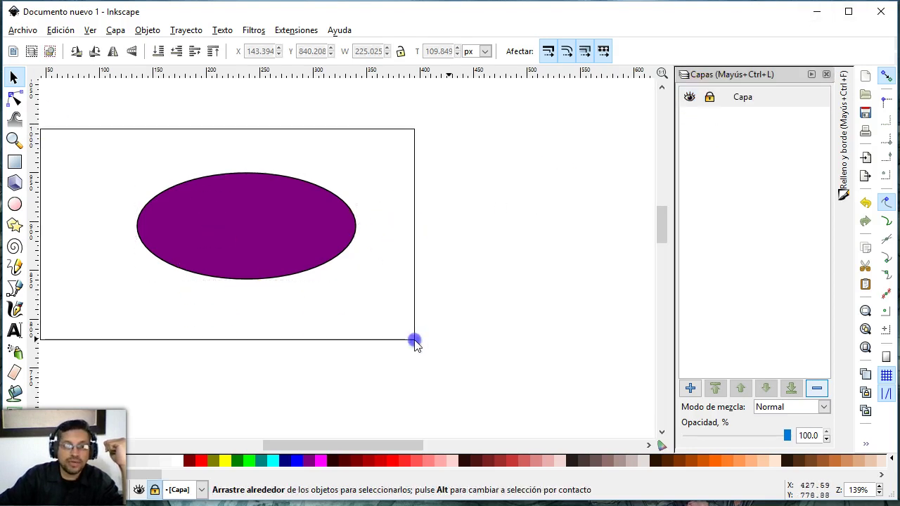
left_click_drag(227, 261, 321, 286)
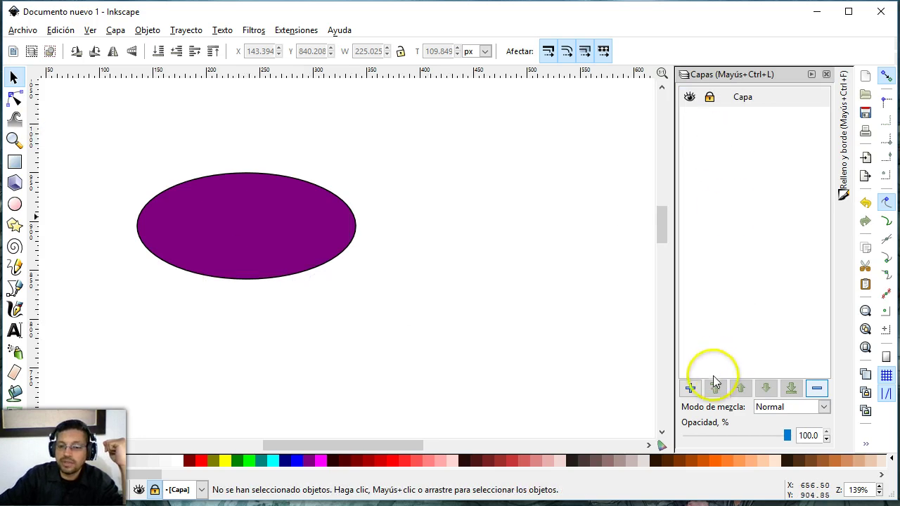
left_click(710, 98)
left_click(499, 261)
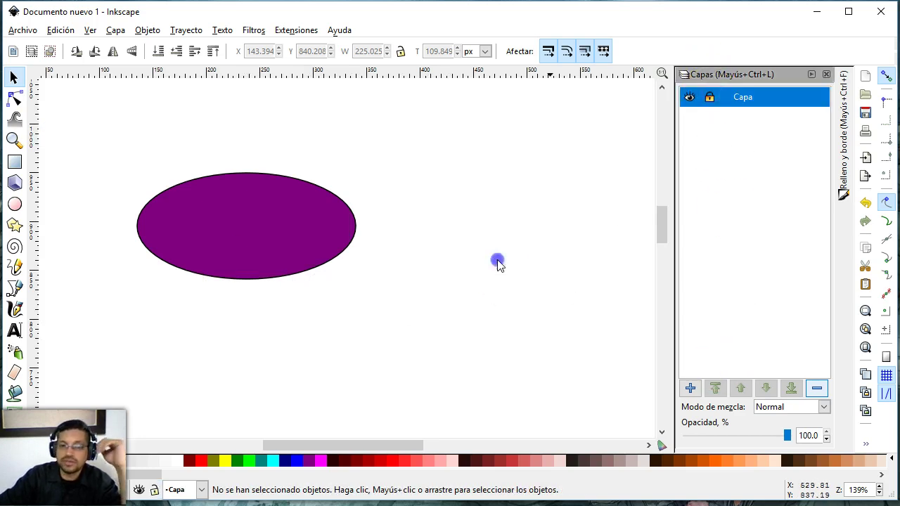
left_click(707, 104)
left_click(539, 197)
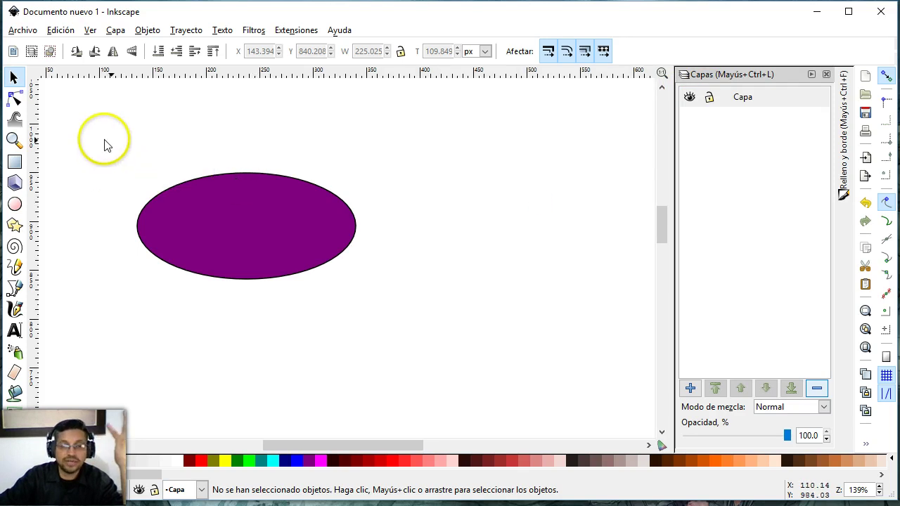
Draw a red rectangle beside the ellipse and nudge it slightly right.
left_click_drag(104, 139, 368, 296)
left_click(414, 273)
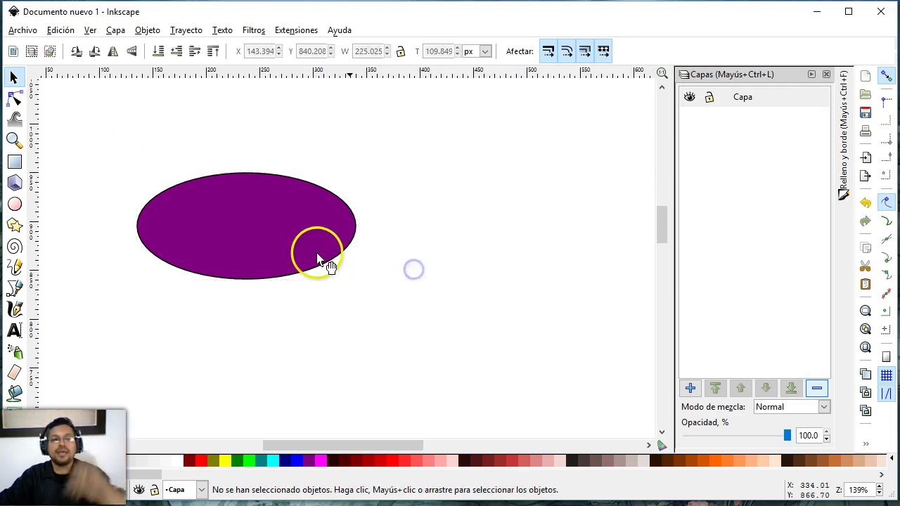
left_click(15, 161)
left_click_drag(354, 159, 563, 286)
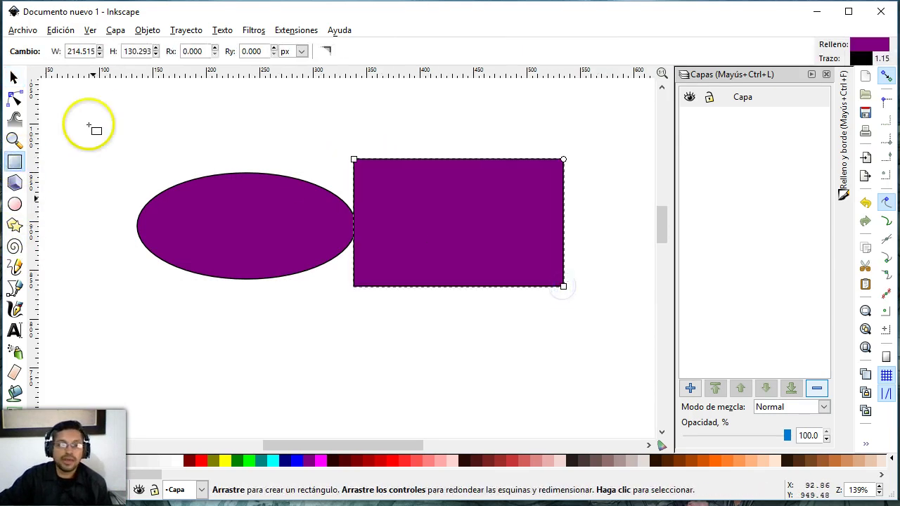
left_click(201, 461)
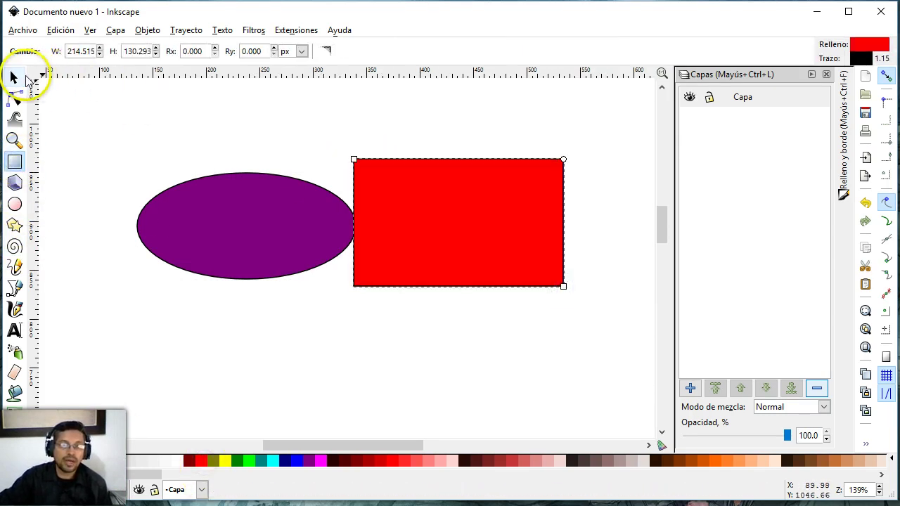
left_click(14, 76)
left_click(123, 154)
left_click_drag(444, 211, 465, 209)
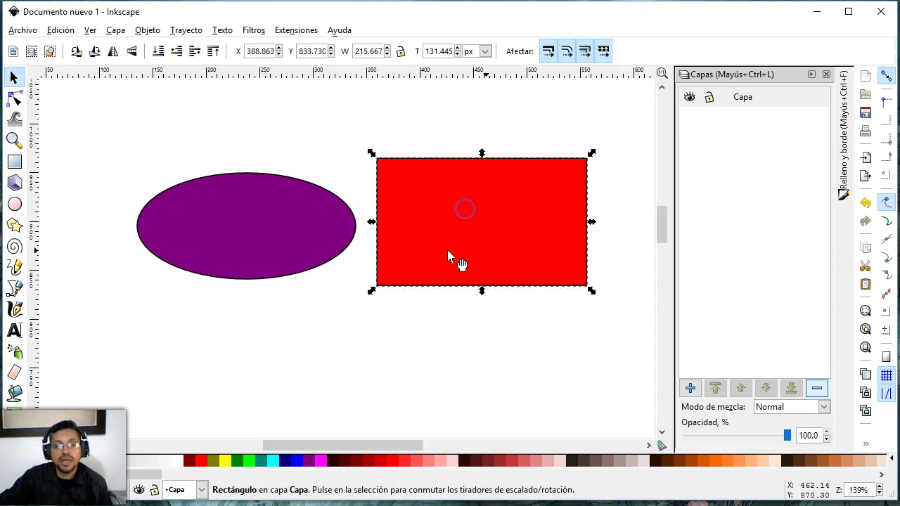
left_click(241, 136)
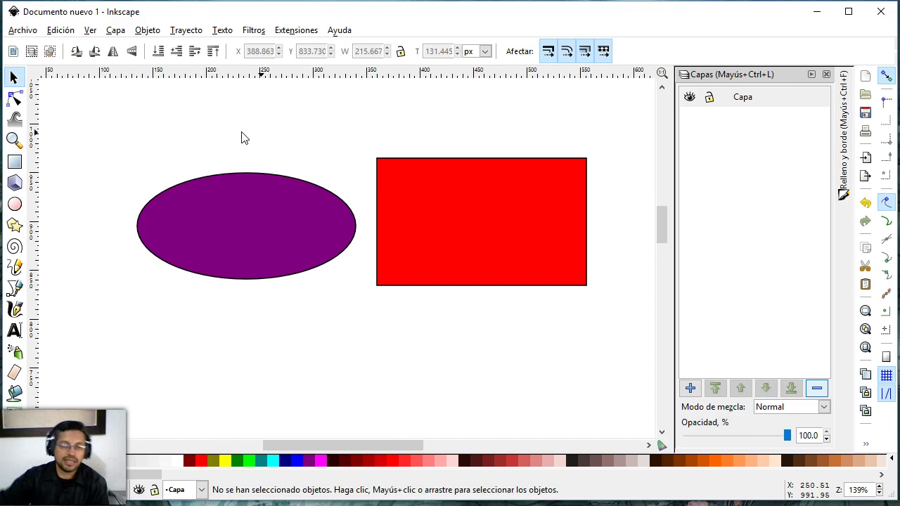
Round the red rectangle's corners fully into a pill shape.
left_click(207, 138)
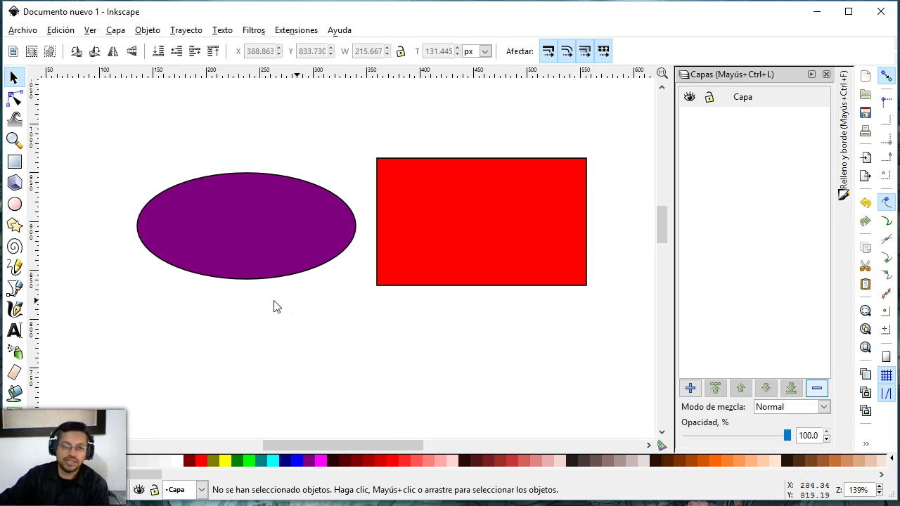
left_click(394, 212)
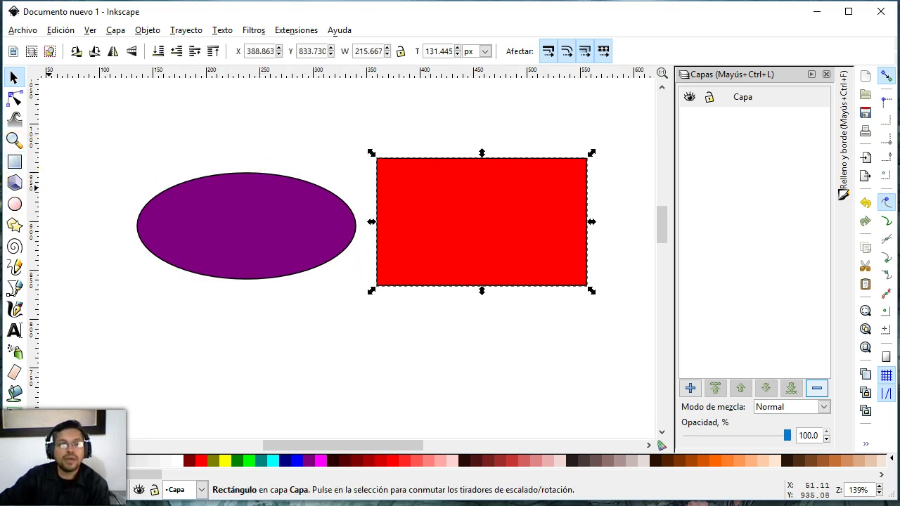
left_click(14, 162)
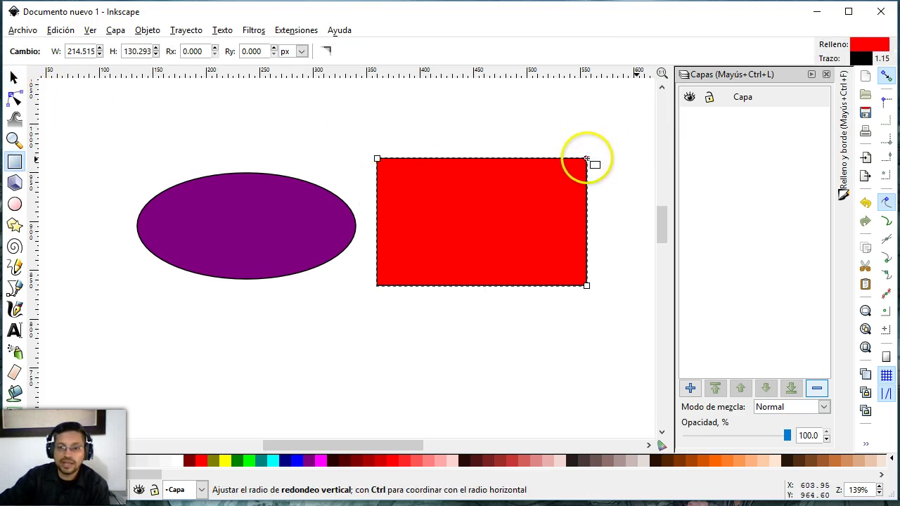
mouse_move(577, 158)
left_mouse_down()
mouse_move(586, 238)
mouse_move(594, 229)
left_mouse_up()
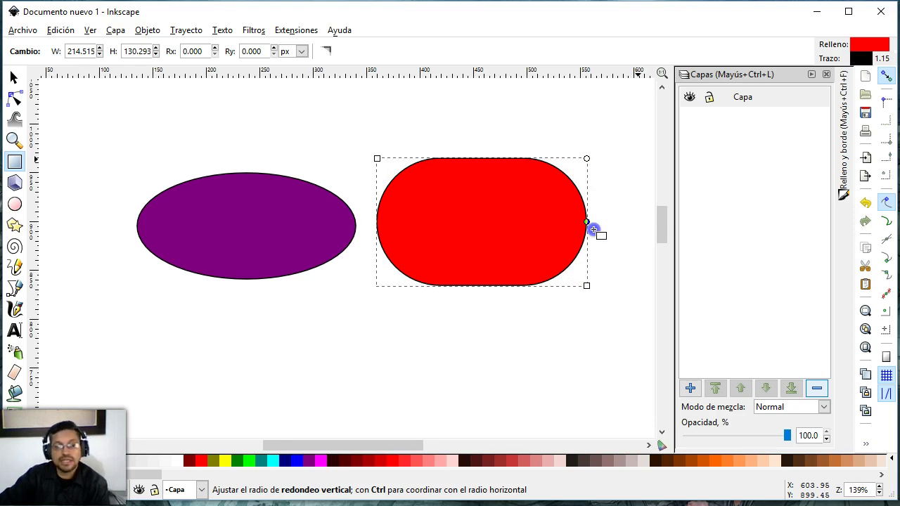
Draw a red three-pointed star and place it on the ellipse's upper-left.
left_click(14, 225)
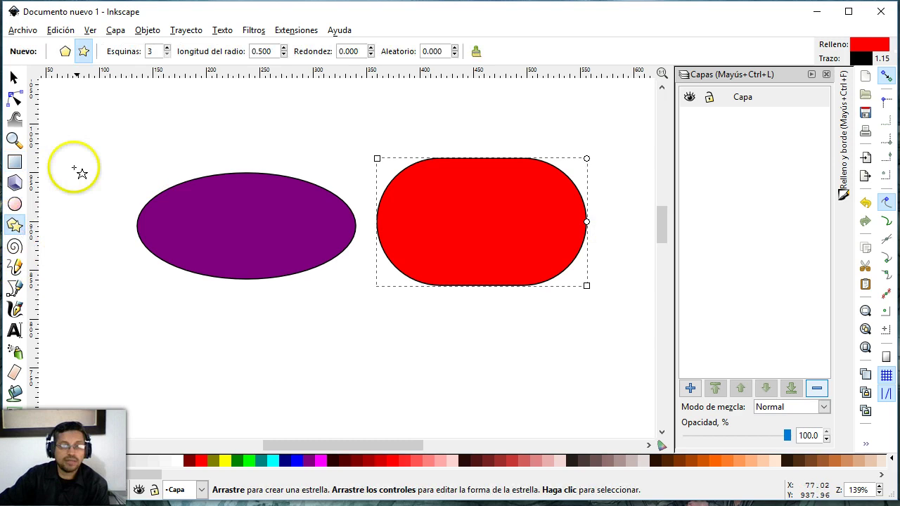
left_click_drag(74, 169, 128, 178)
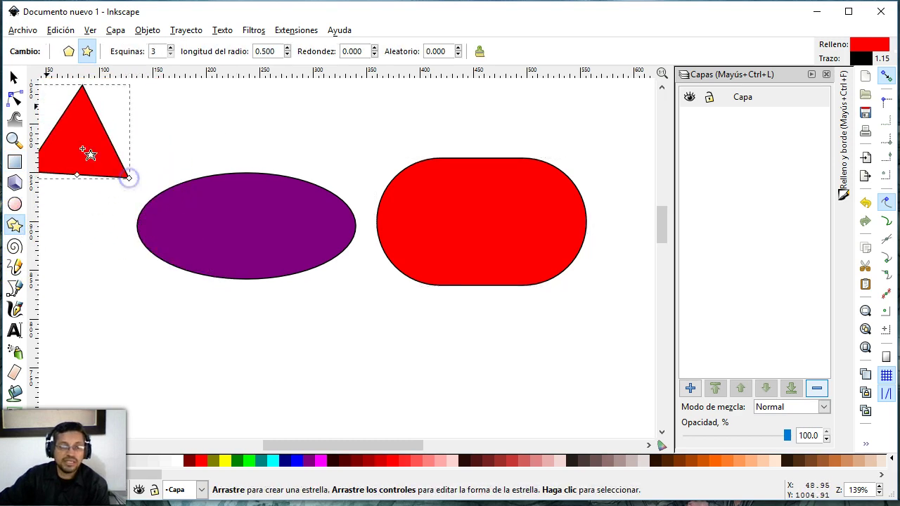
left_click(14, 76)
left_click_drag(85, 147, 154, 174)
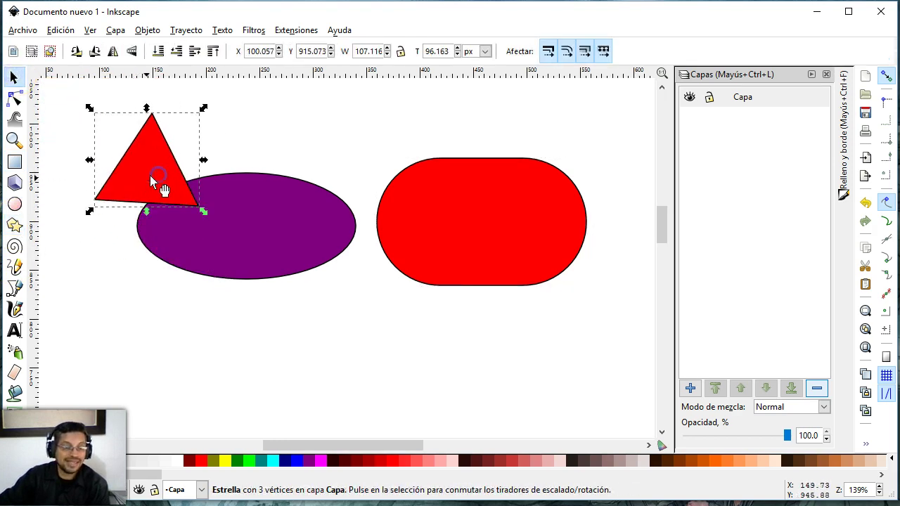
Give the star 6 corners, toggle polygon and star, and twist its inner points into an interlaced shape.
left_click(14, 225)
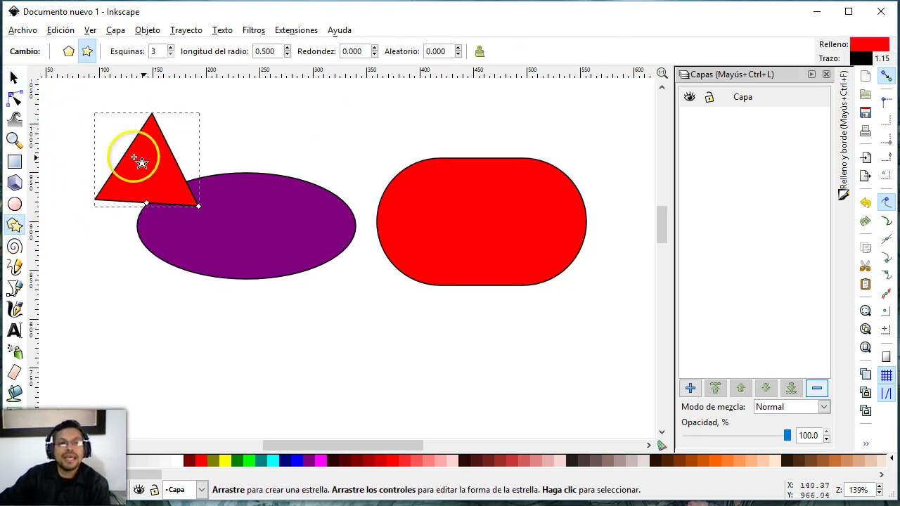
left_click(170, 48)
left_click(170, 48)
left_click(170, 48)
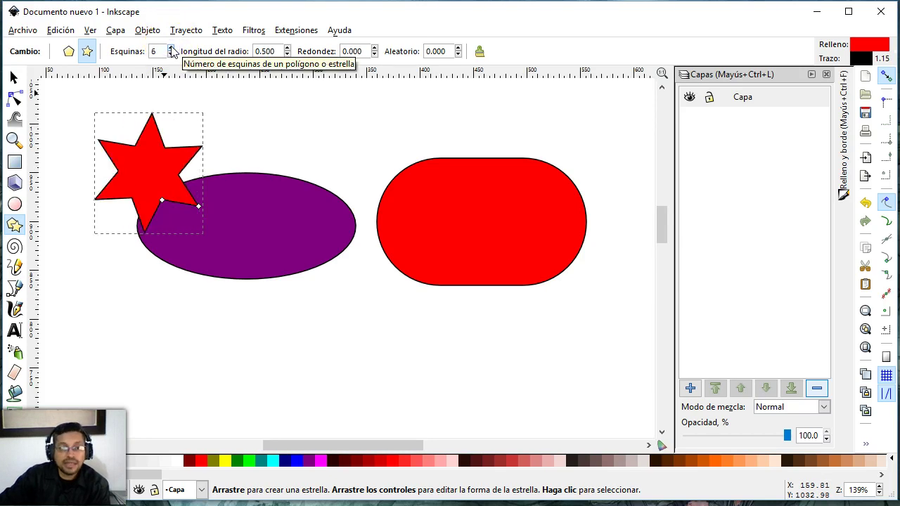
left_click(69, 52)
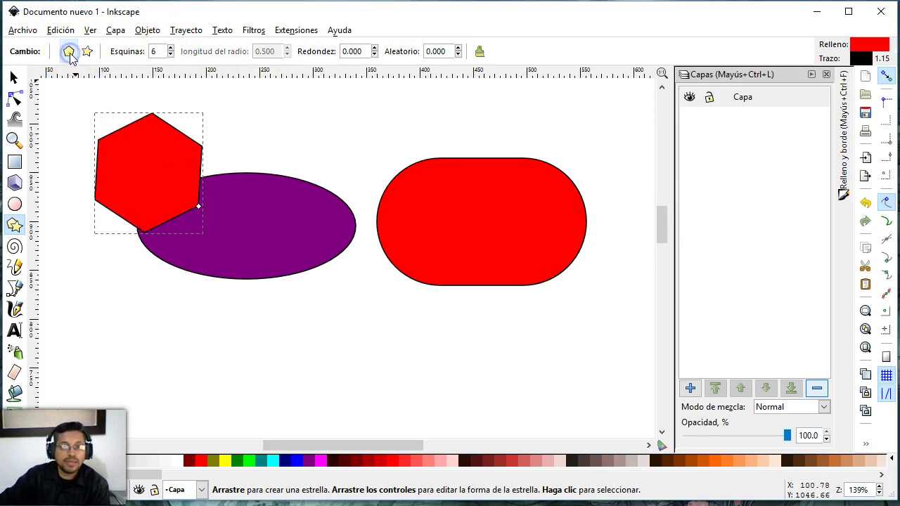
left_click(86, 51)
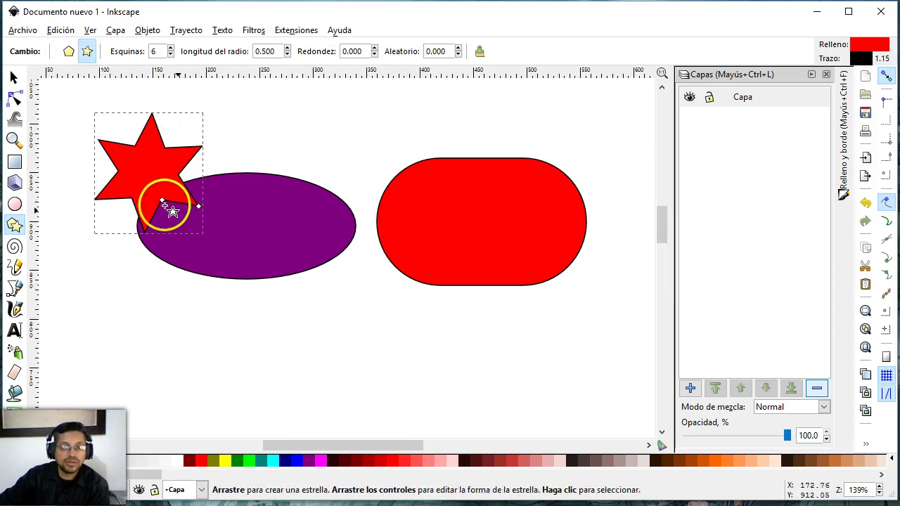
mouse_move(162, 203)
left_mouse_down()
mouse_move(171, 209)
mouse_move(163, 180)
mouse_move(157, 225)
mouse_move(77, 181)
mouse_move(87, 147)
mouse_move(184, 134)
left_mouse_up()
left_click(14, 79)
left_click(271, 135)
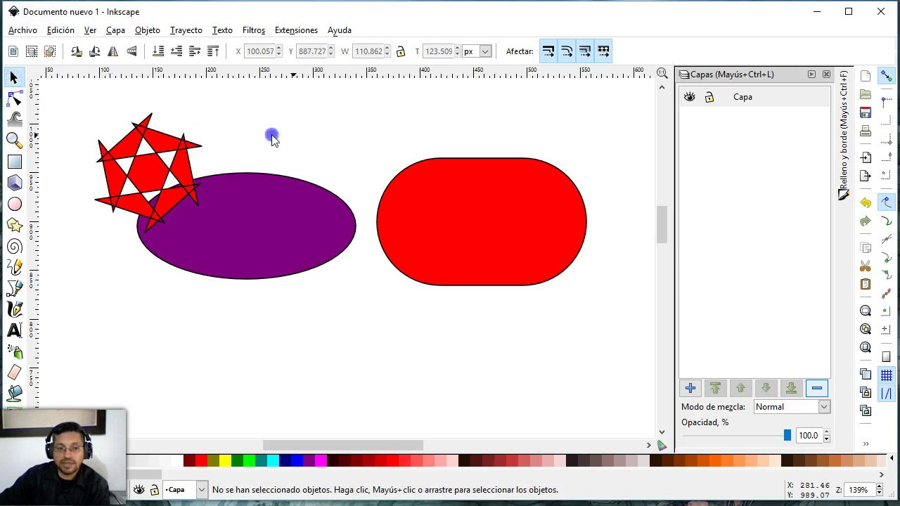
left_click(186, 149)
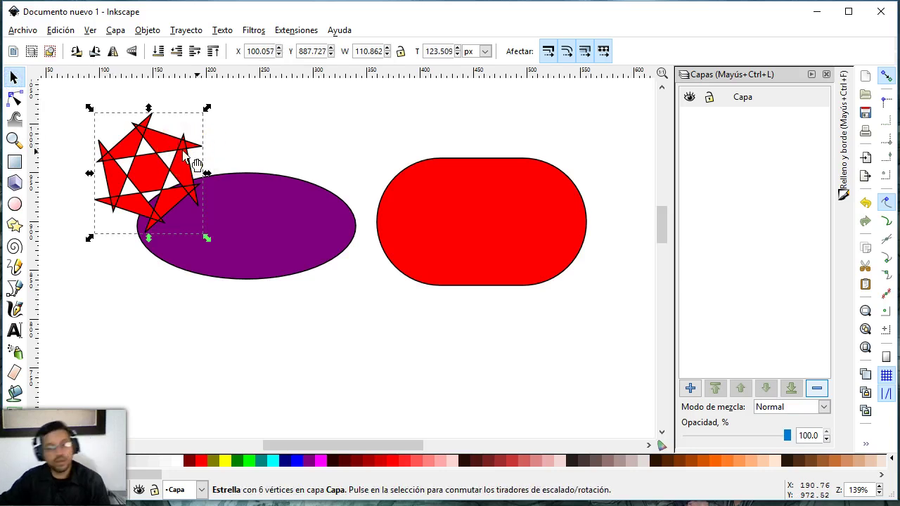
Delete the star and the red rounded rectangle.
key("Delete")
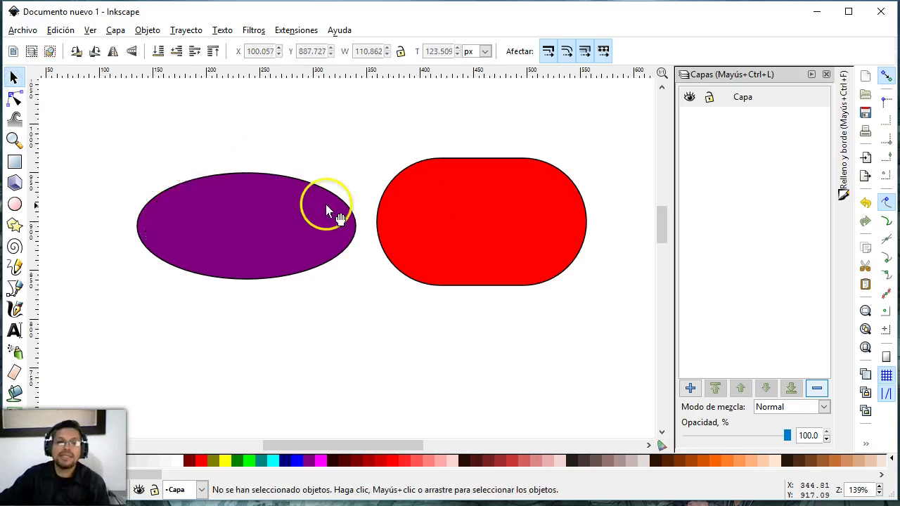
left_click(428, 204)
key("Delete")
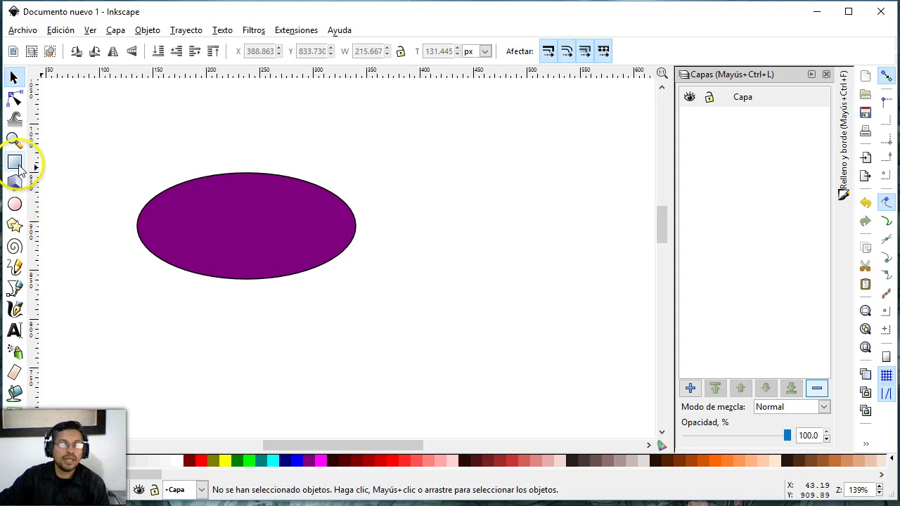
Draw a new red rectangle right of the ellipse with corner rounding set to zero.
left_click(15, 162)
mouse_move(405, 161)
left_mouse_down()
mouse_move(554, 265)
mouse_move(561, 284)
left_mouse_up()
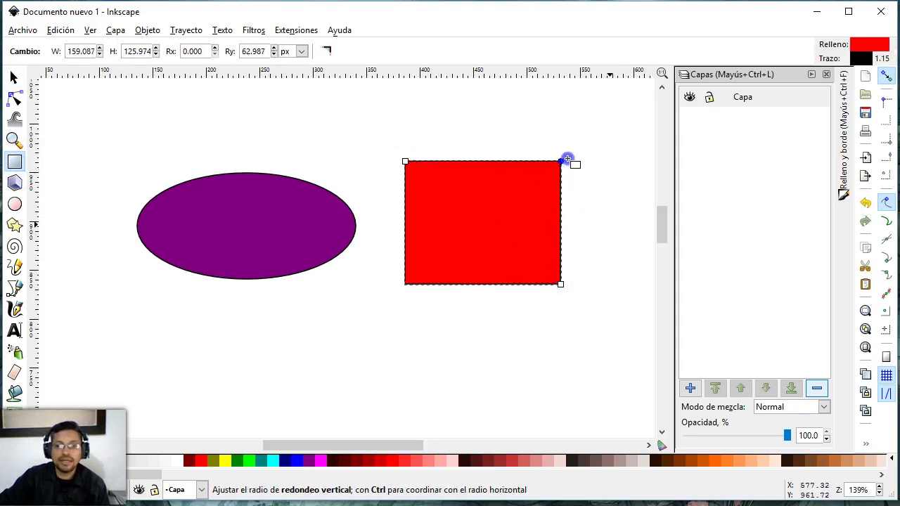
left_click_drag(560, 224, 563, 159)
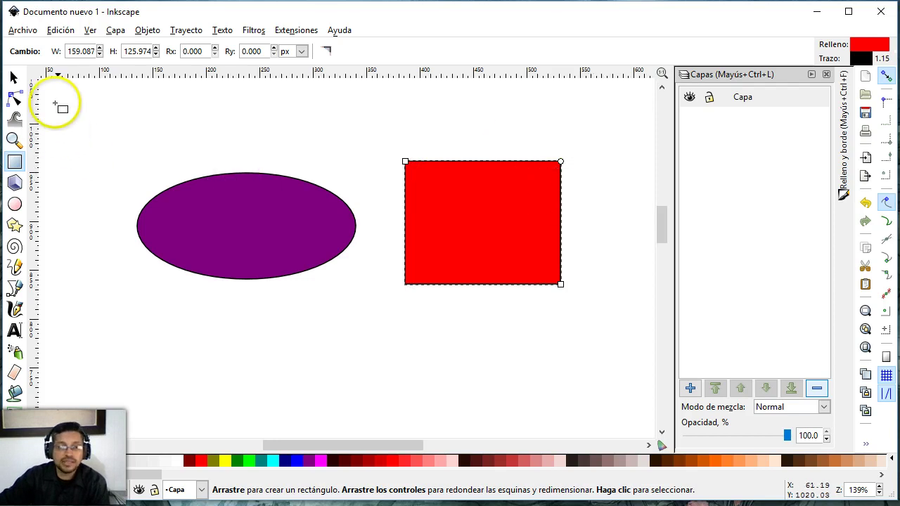
left_click(15, 77)
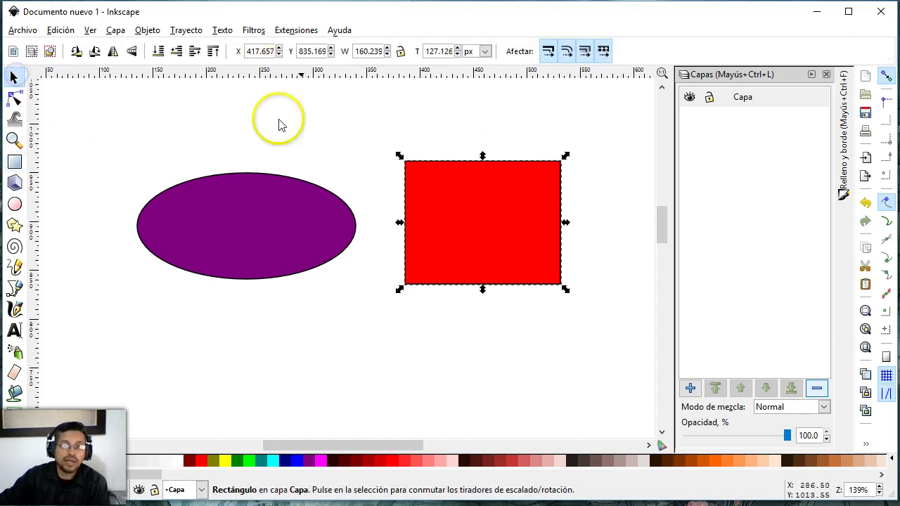
left_click(149, 30)
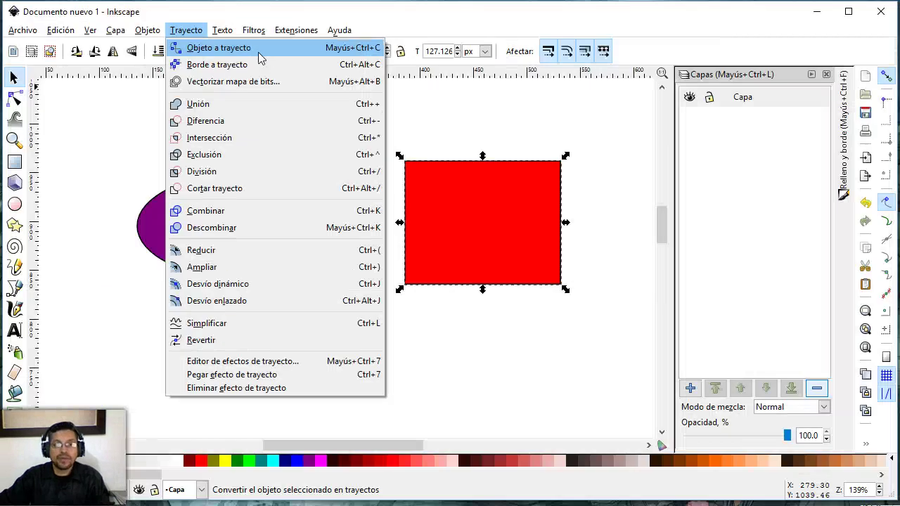
Convert the red rectangle to a path and drag its nodes into a rough triangle.
left_click(259, 49)
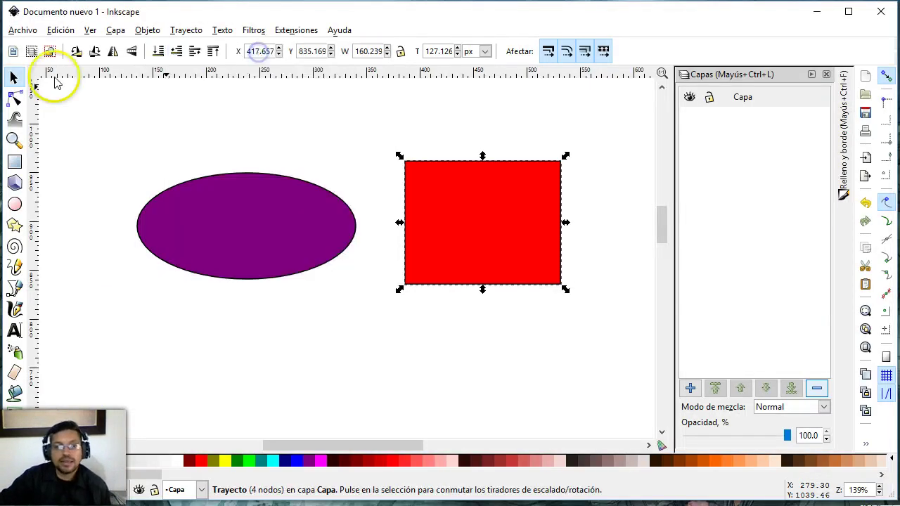
left_click(15, 98)
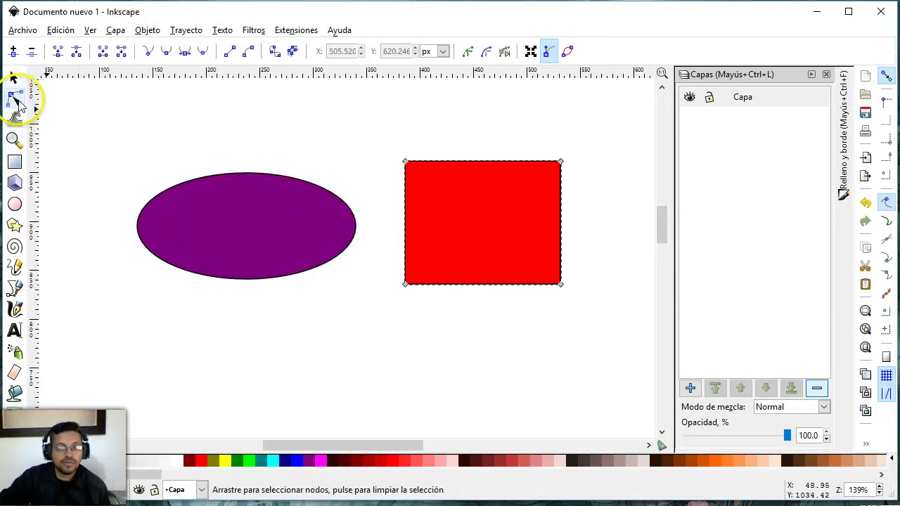
left_click(499, 161)
mouse_move(405, 161)
left_mouse_down()
mouse_move(381, 218)
mouse_move(429, 147)
mouse_move(422, 154)
mouse_move(364, 135)
left_mouse_up()
left_click(358, 191)
left_click_drag(588, 146, 624, 135)
left_click_drag(561, 284, 502, 209)
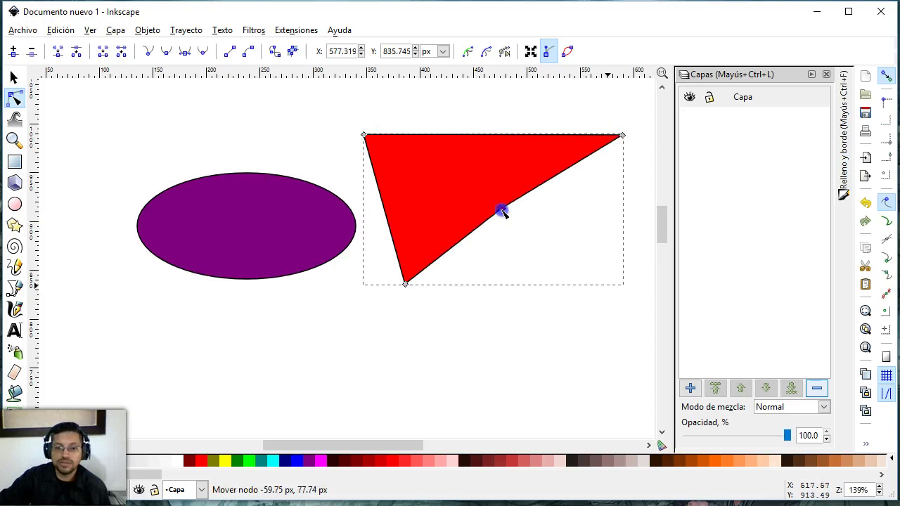
left_click(14, 77)
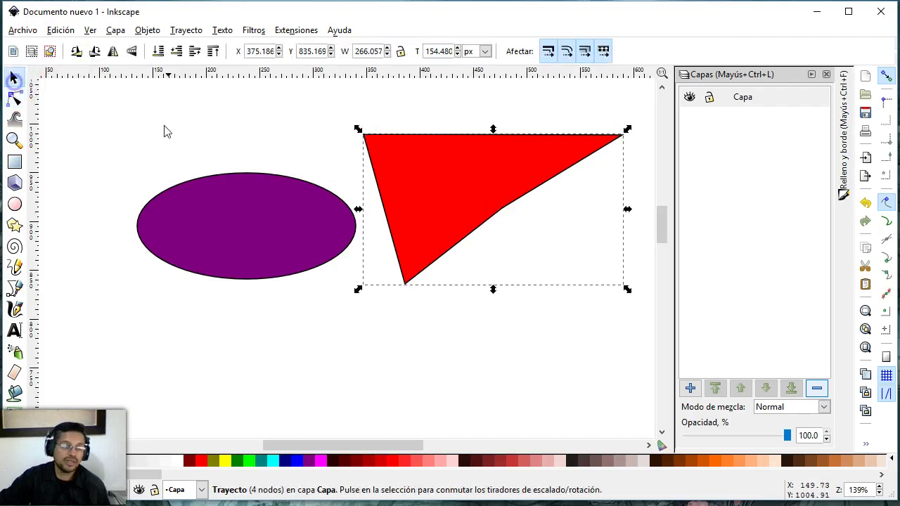
left_click(167, 128)
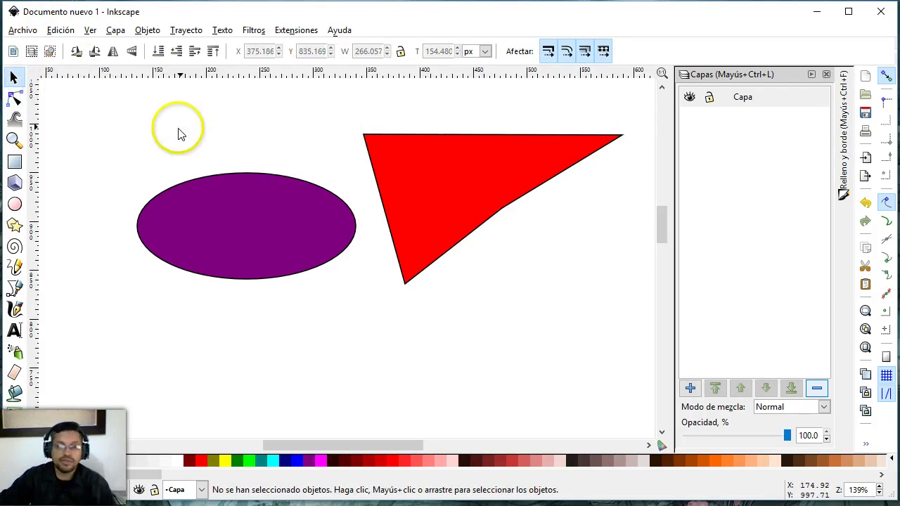
Delete the triangle and draw a new red rectangle overlapping the ellipse's right side.
left_click_drag(86, 90, 628, 318)
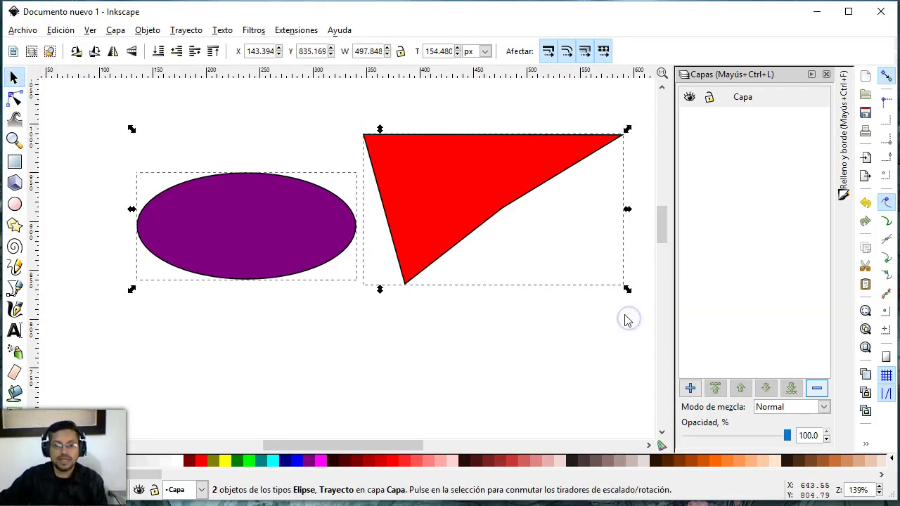
left_click(405, 345)
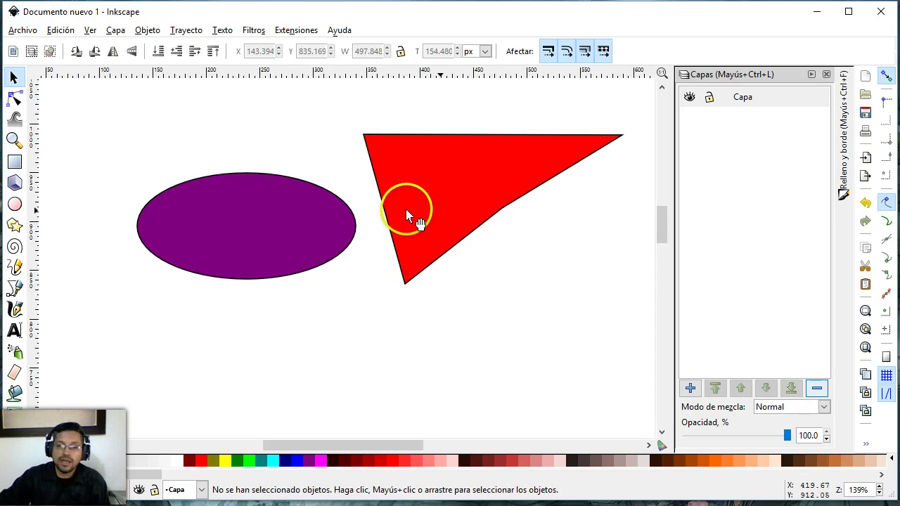
left_click(424, 219)
key("Delete")
left_click(16, 163)
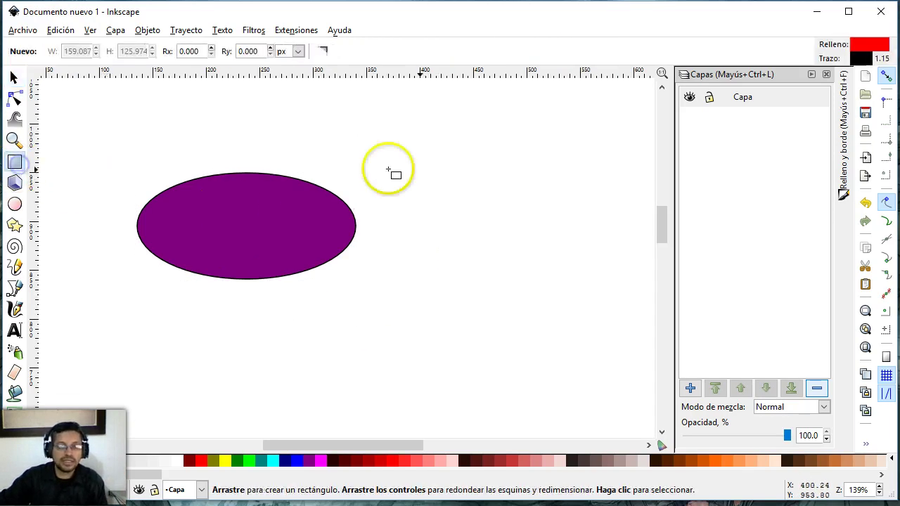
left_click_drag(373, 152, 539, 283)
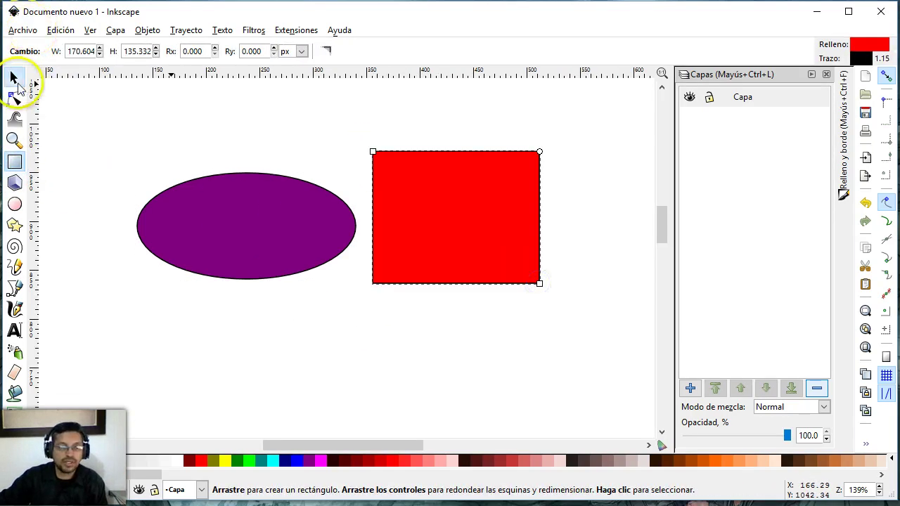
left_click(13, 77)
left_click(185, 154)
left_click_drag(478, 208, 416, 205)
Raise the purple ellipse to the top so it sits in front of the rectangle.
left_click(234, 224)
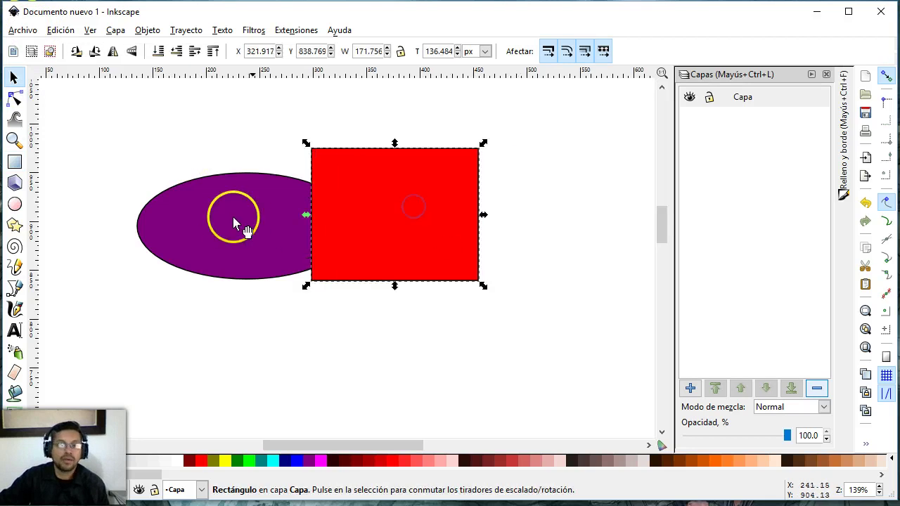
left_click(234, 224)
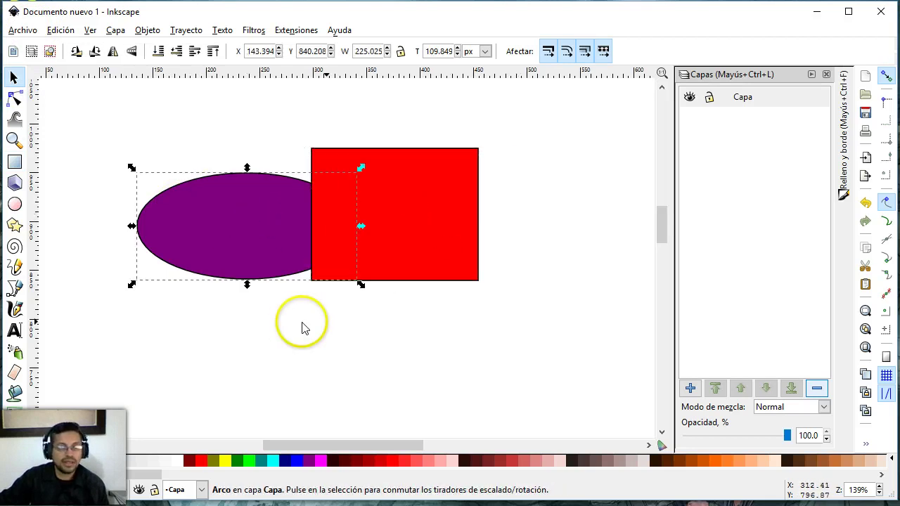
left_click(212, 51)
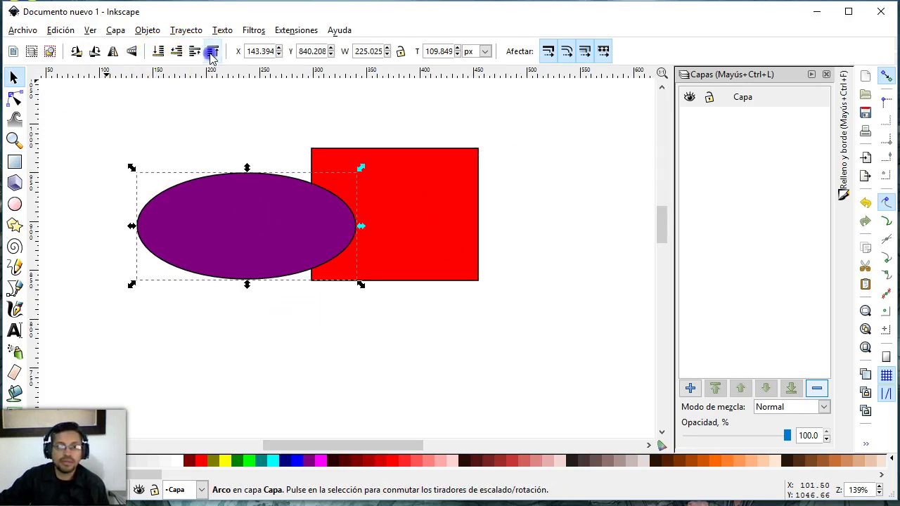
left_click(315, 166)
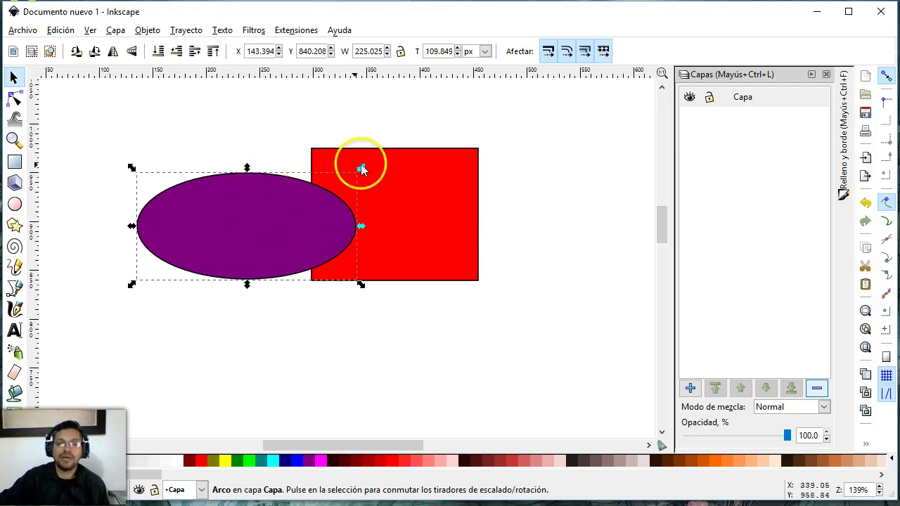
left_click(112, 122)
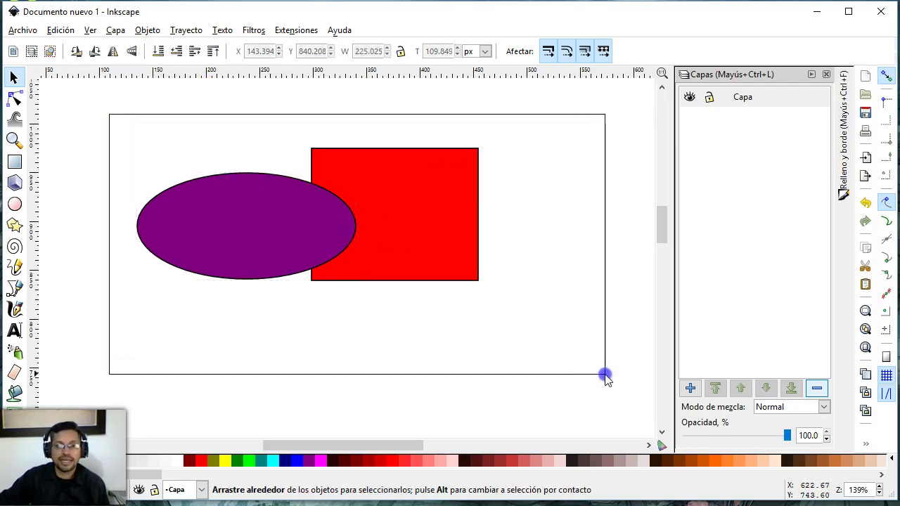
Duplicate the ellipse and rectangle pair with Ctrl+D, move the copies below, and select both copies.
left_click_drag(109, 115, 584, 361)
key("ctrl+d")
left_click_drag(439, 219, 456, 355)
scroll(471, 211, "down", 4)
scroll(471, 209, "down", 3)
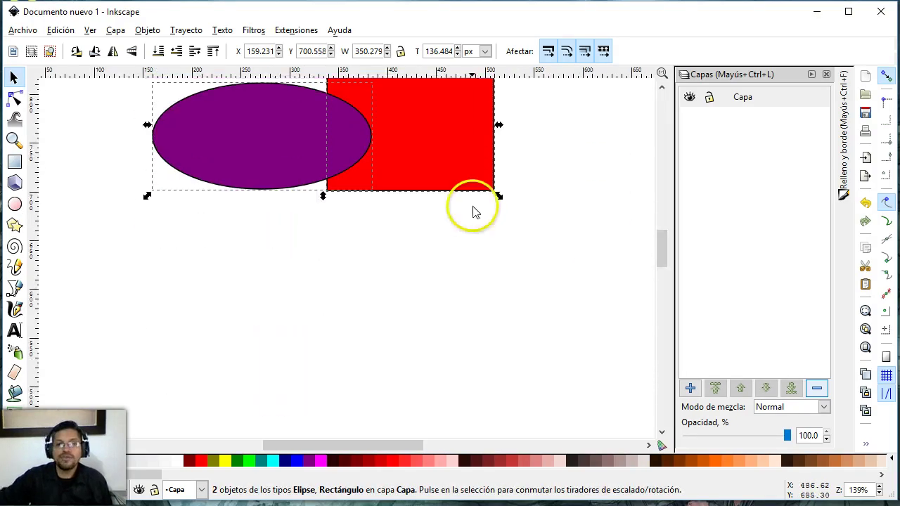
scroll(447, 204, "up", 2)
left_click_drag(451, 196, 459, 243)
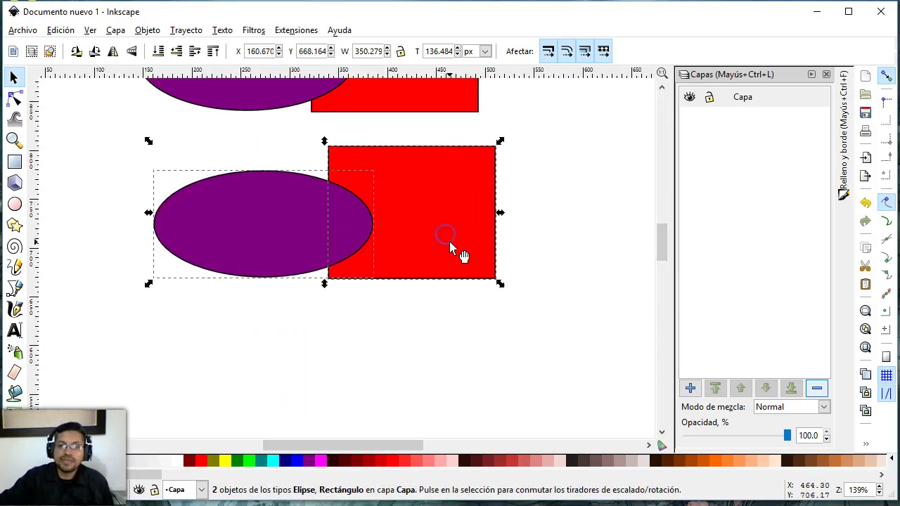
left_click(293, 233)
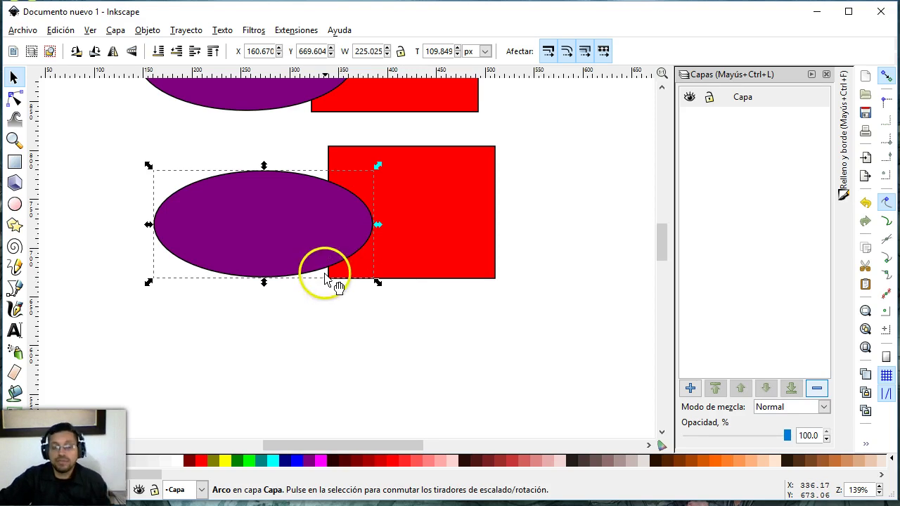
left_click(428, 216, "shift")
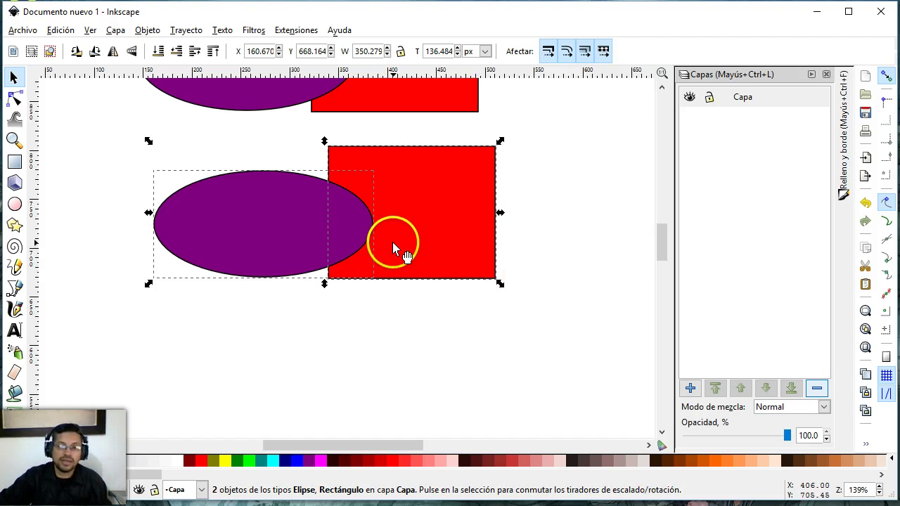
Merge the lower ellipse and rectangle copies with Trayecto > Unión, then open Relleno y borde.
left_click(195, 30)
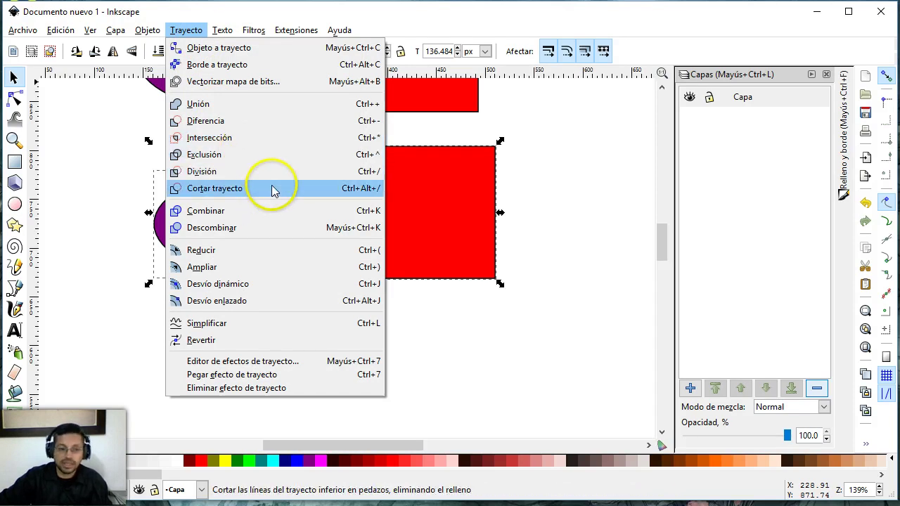
left_click(260, 113)
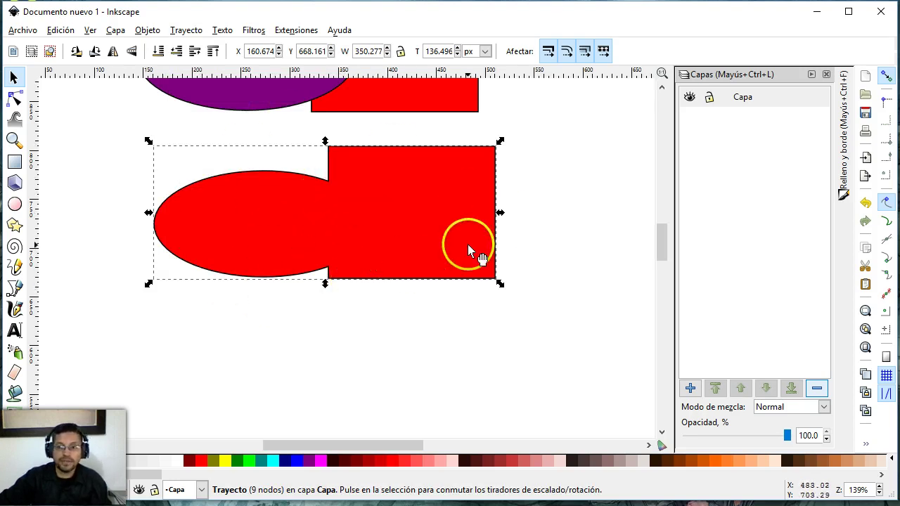
left_click(844, 178)
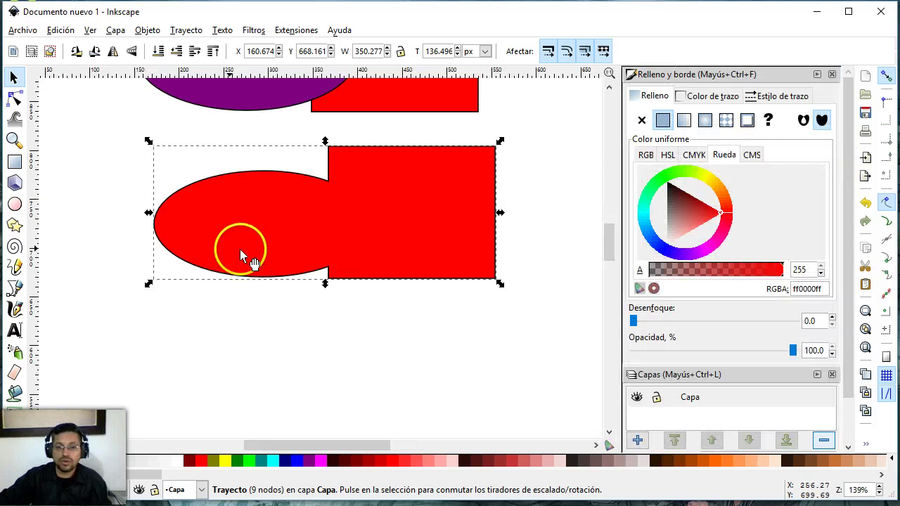
Turn the shape's outline off and back on, then make its fill yellow shown as RGB.
left_click(663, 95)
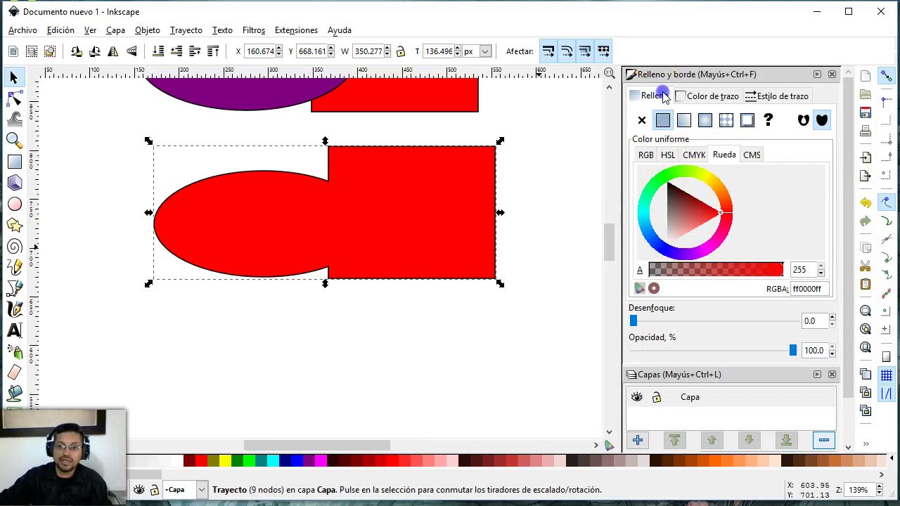
left_click(718, 99)
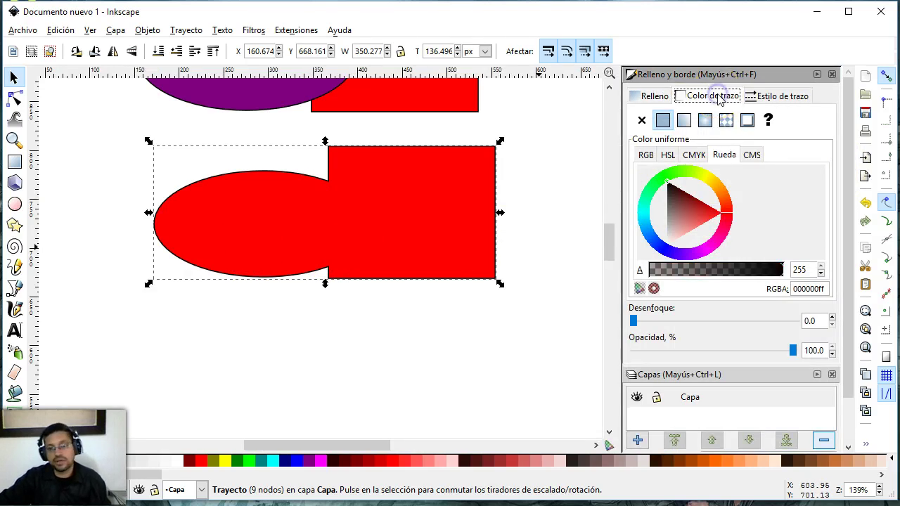
left_click(642, 120)
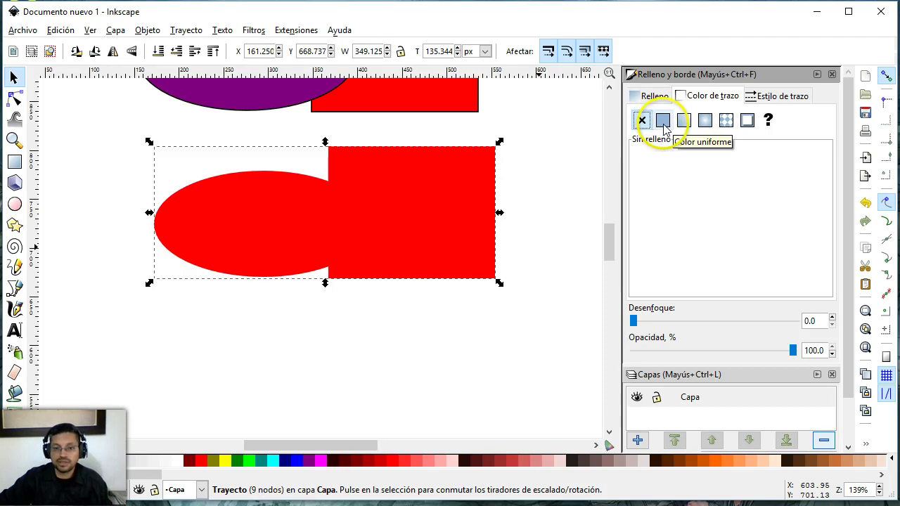
left_click(663, 120)
left_click(657, 97)
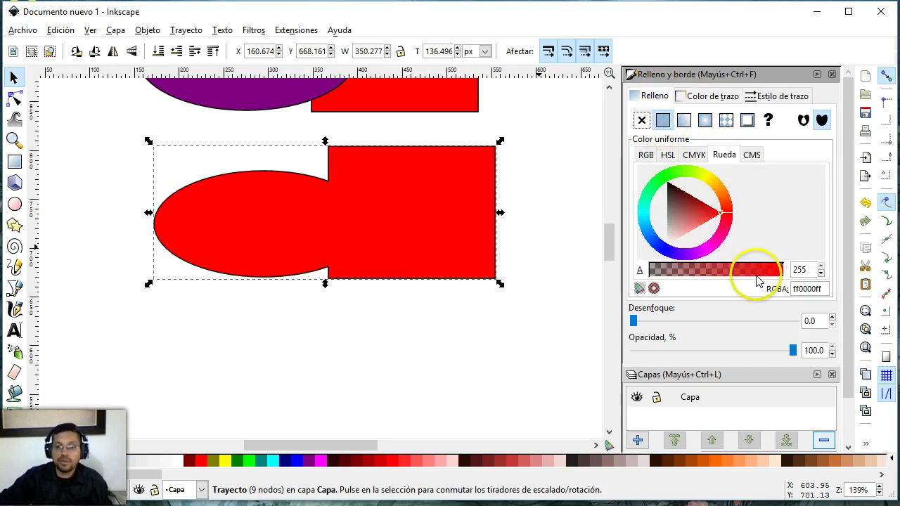
left_click(707, 182)
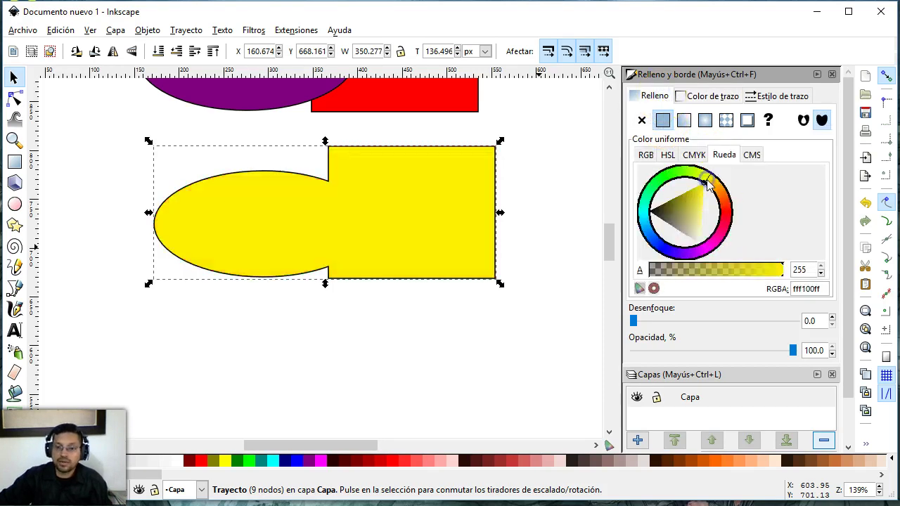
left_click(646, 155)
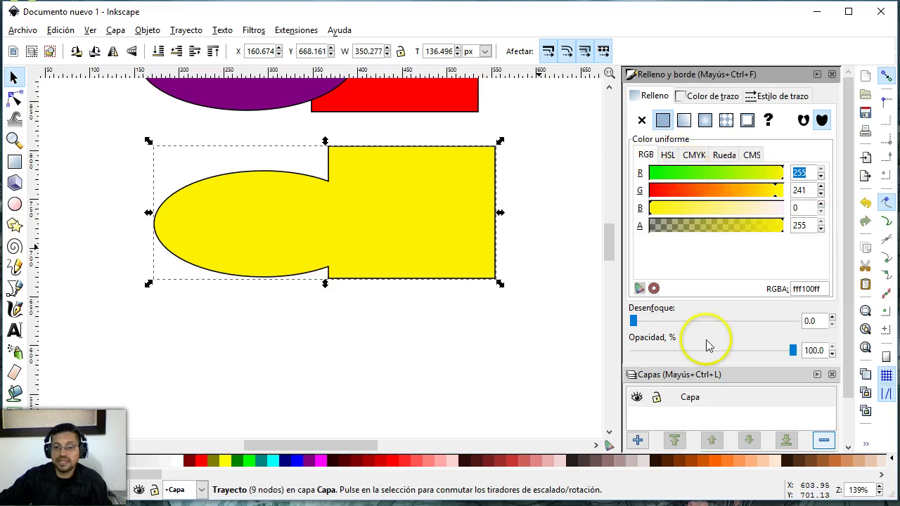
Try half opacity and heavy blur on the yellow shape, reset both, then undo the union.
left_click(759, 349)
left_click_drag(759, 350, 714, 351)
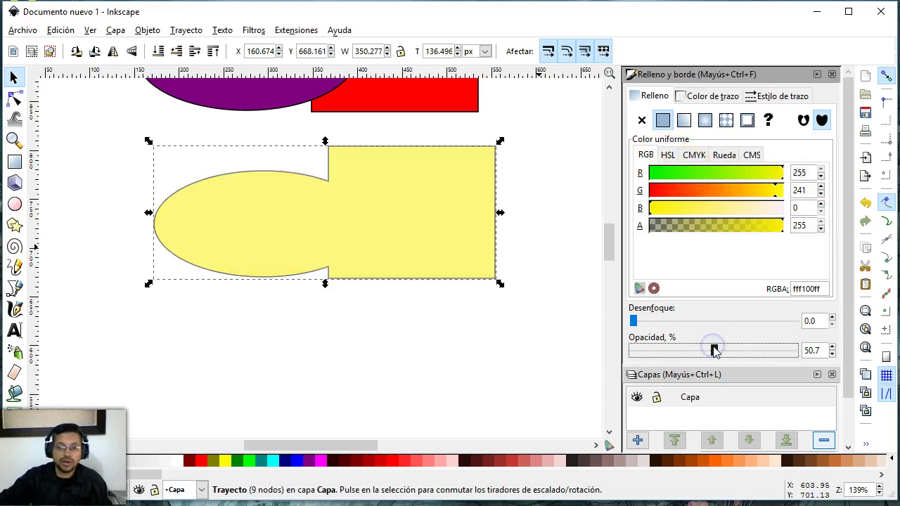
key("ctrl+z")
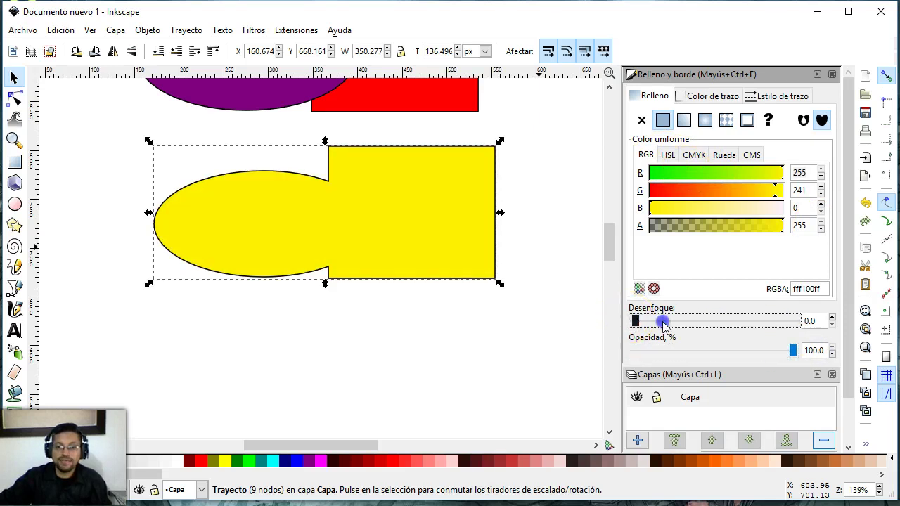
mouse_move(633, 320)
left_mouse_down()
mouse_move(663, 323)
mouse_move(631, 321)
left_mouse_up()
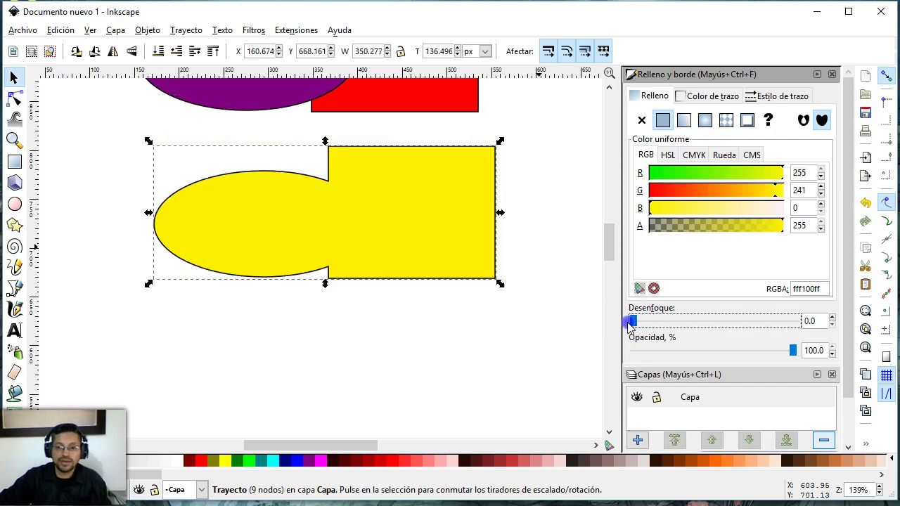
left_click(530, 241)
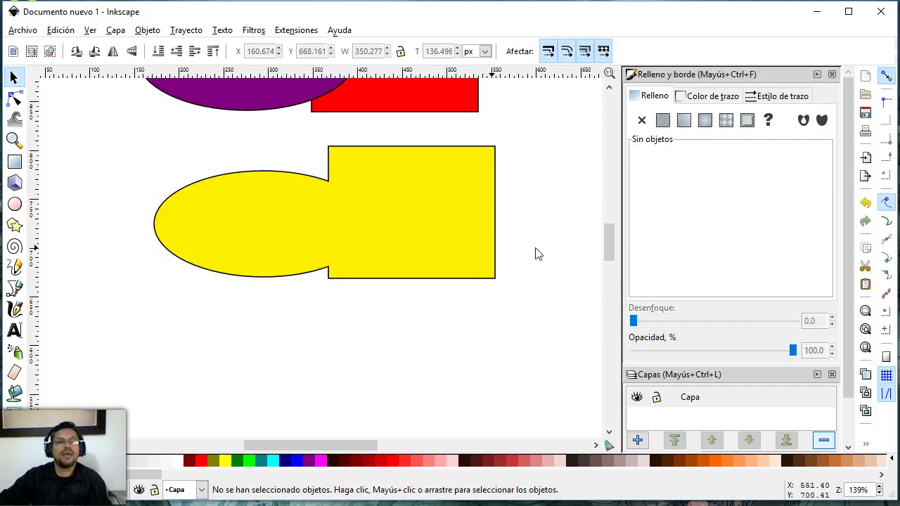
left_click(416, 240)
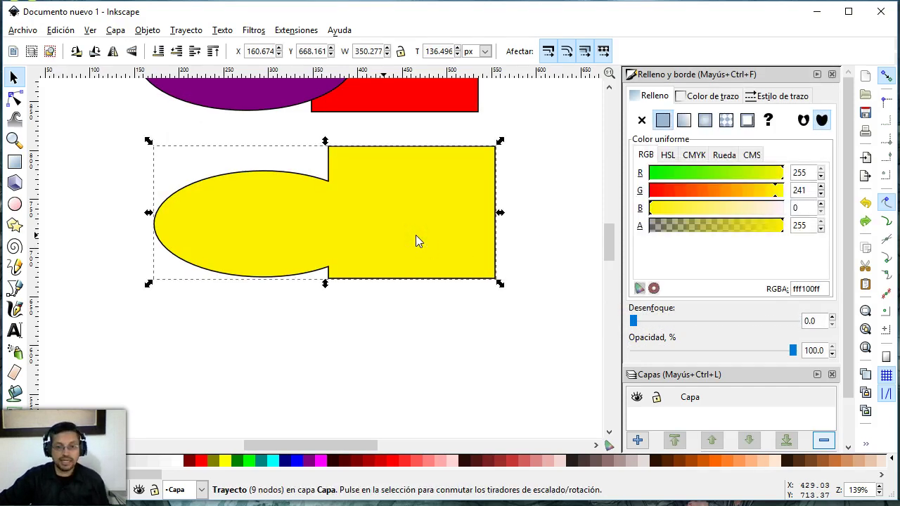
key("ctrl+z")
key("ctrl+z")
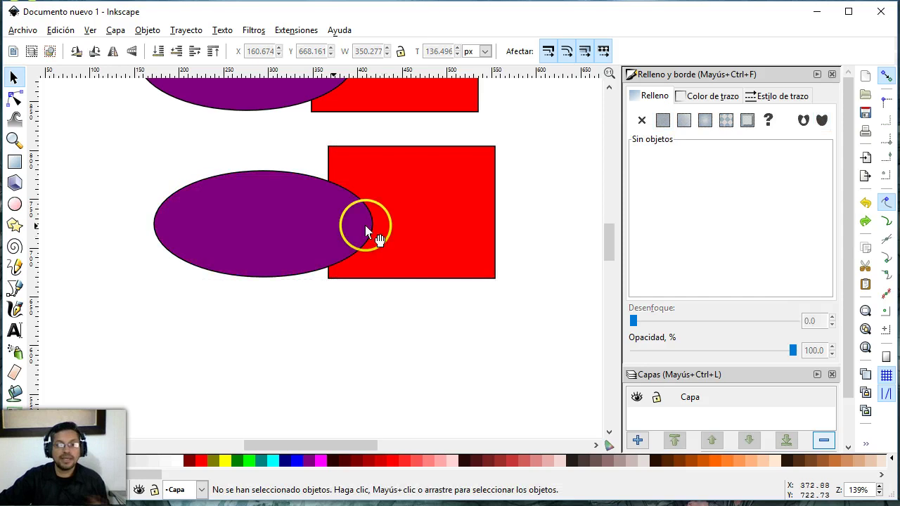
left_click(366, 229)
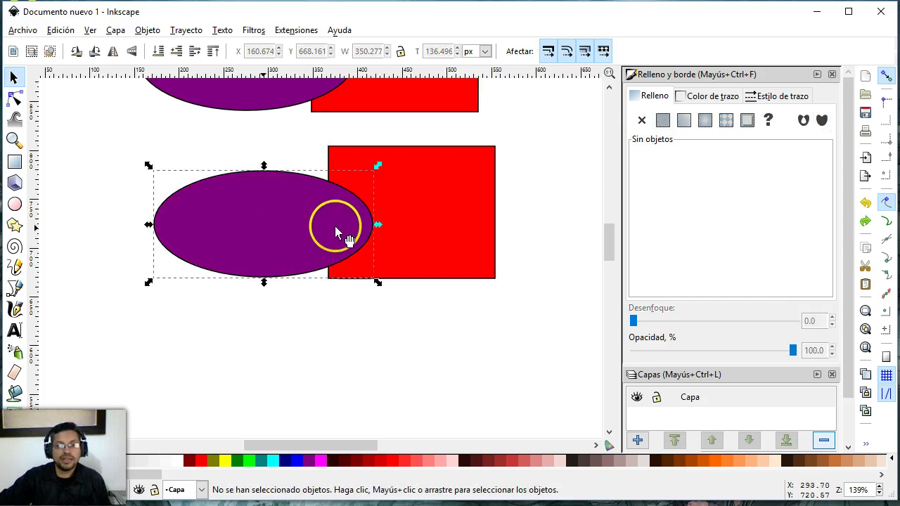
left_click(453, 222, "shift")
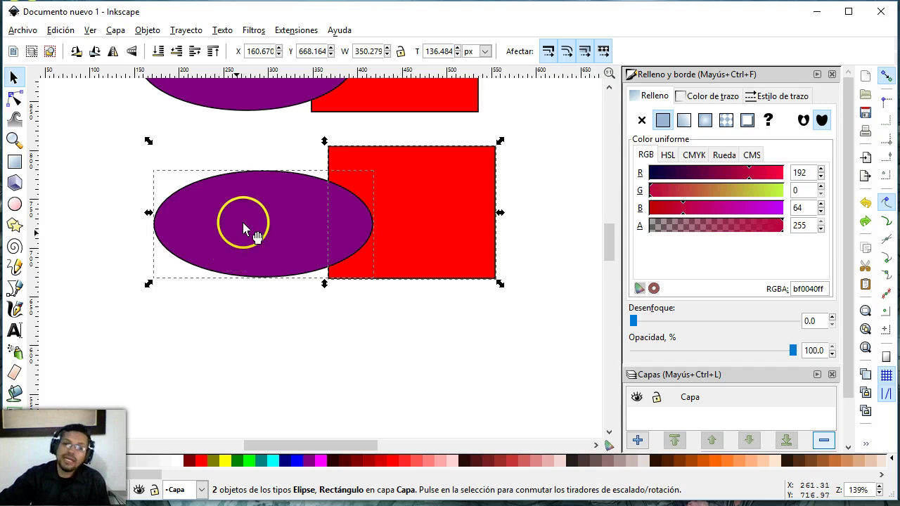
left_click(148, 30)
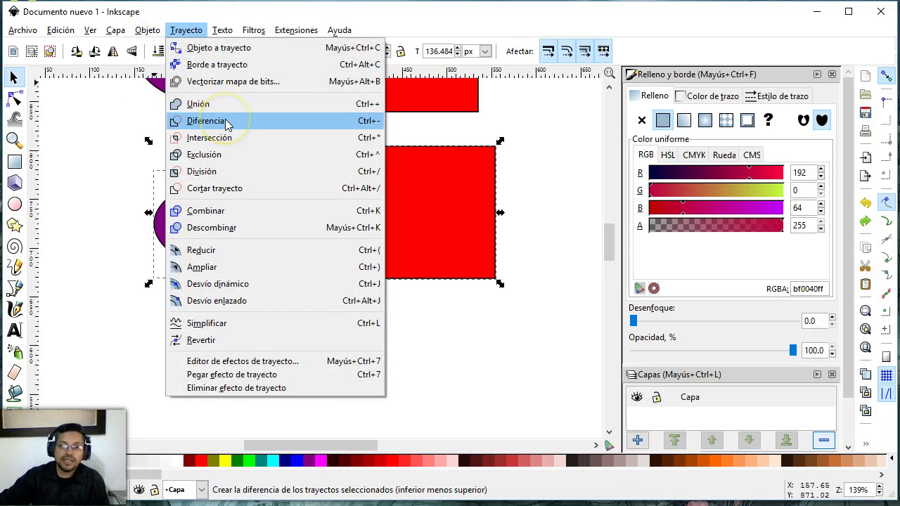
left_click(195, 239)
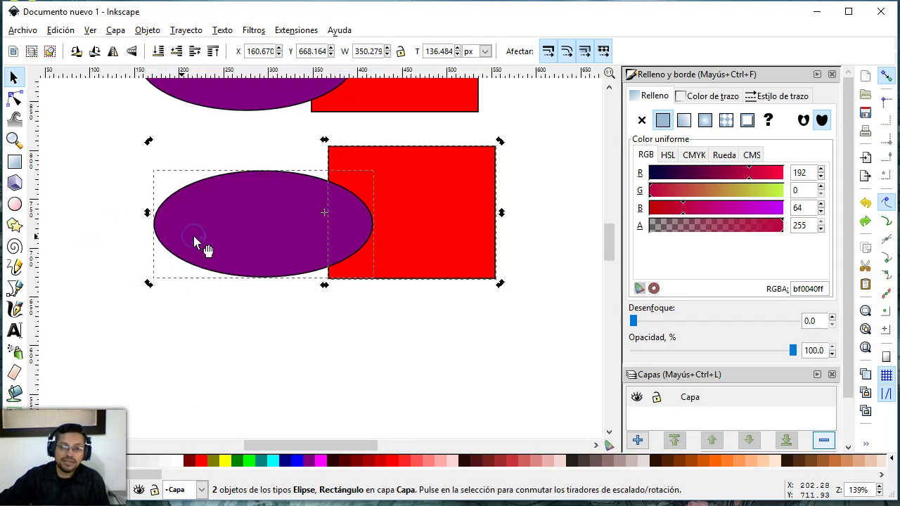
left_click(202, 242)
left_click(253, 258)
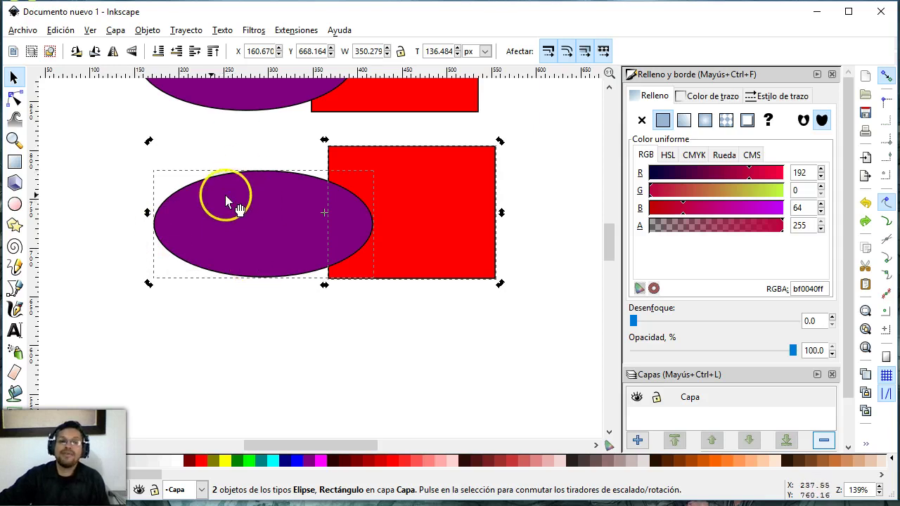
left_click(186, 30)
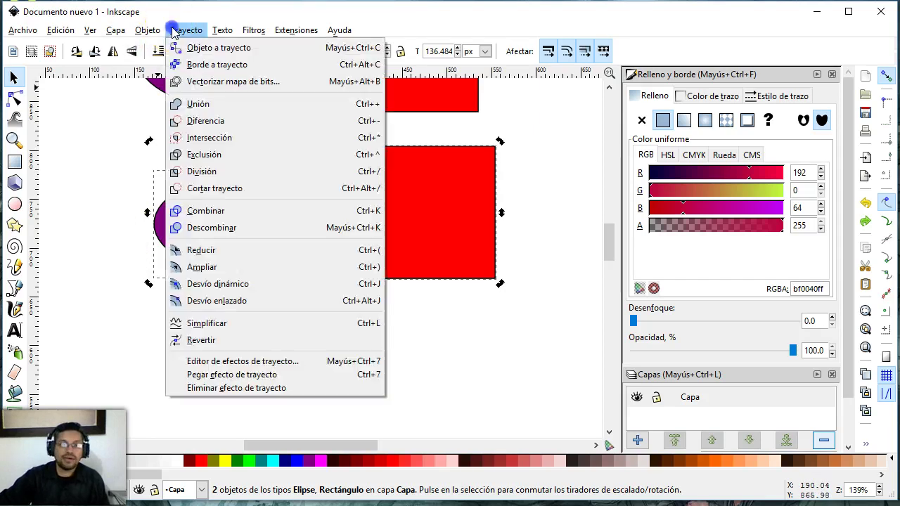
left_click(211, 121)
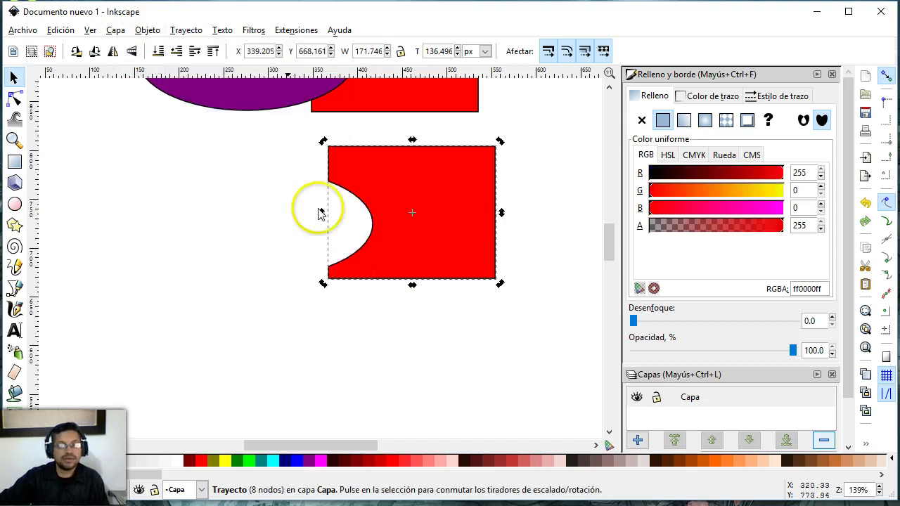
left_click(180, 246)
left_click_drag(181, 190, 266, 266)
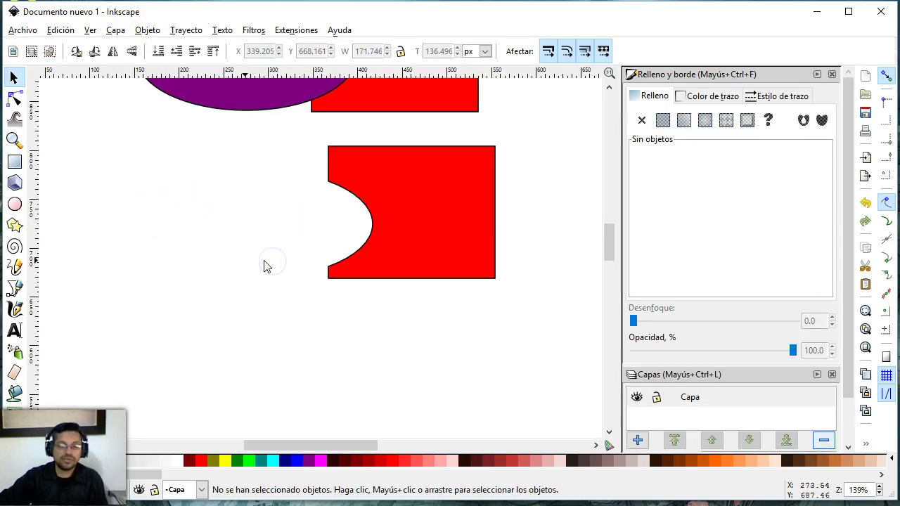
key("ctrl+z")
left_click(316, 246)
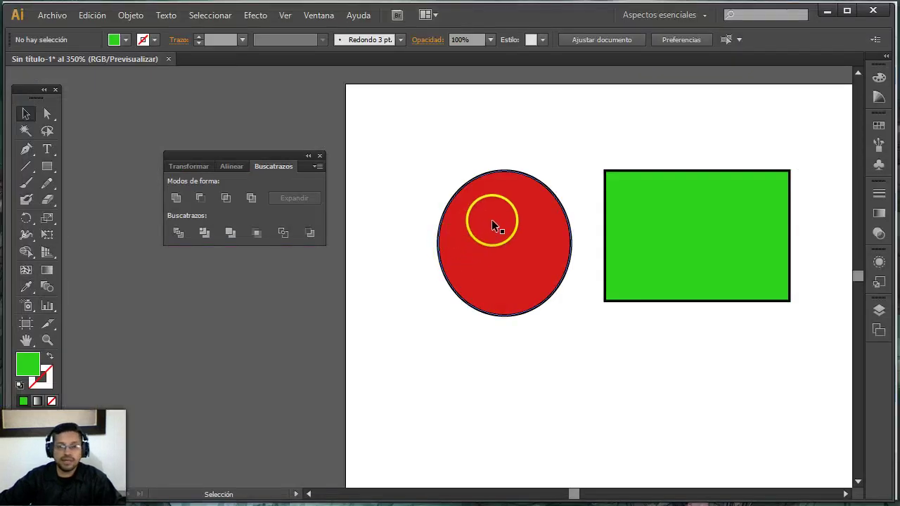
Reposition the red circle and green rectangle up and left on the artboard.
left_click_drag(492, 225, 434, 196)
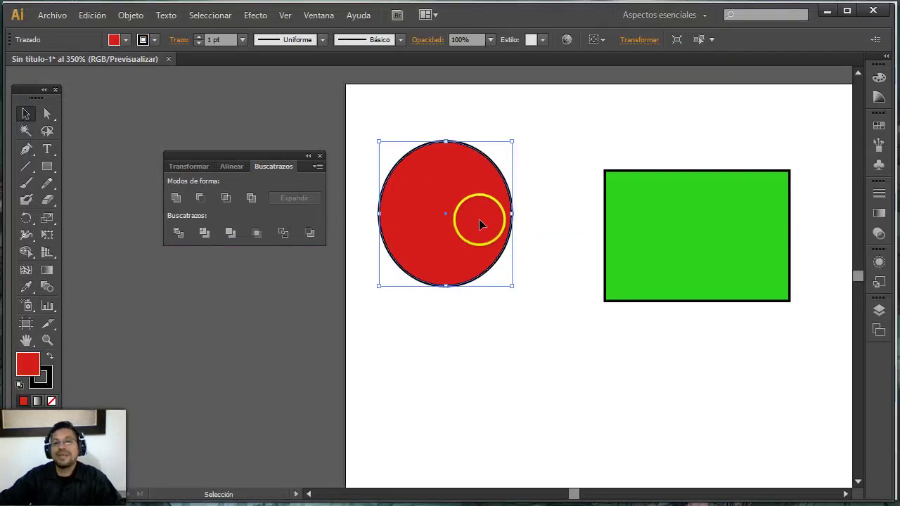
left_click_drag(666, 235, 604, 213)
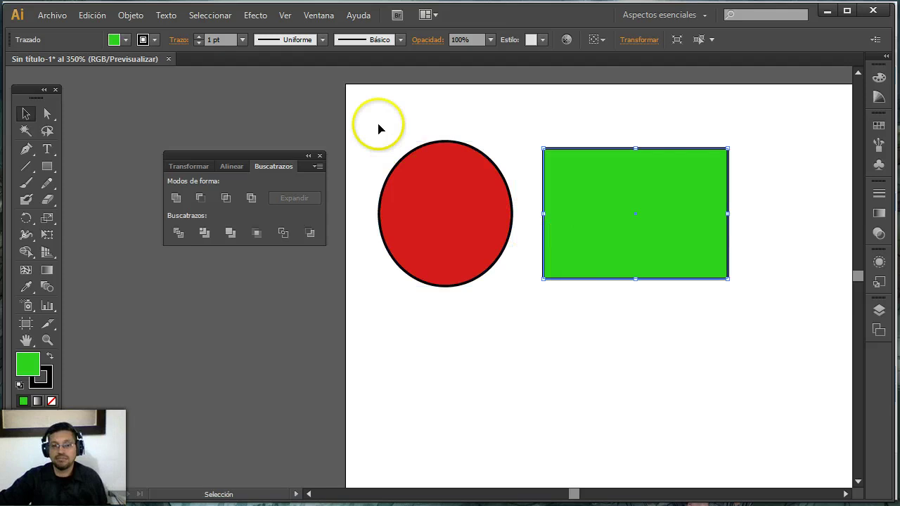
left_click_drag(367, 124, 792, 303)
key("a")
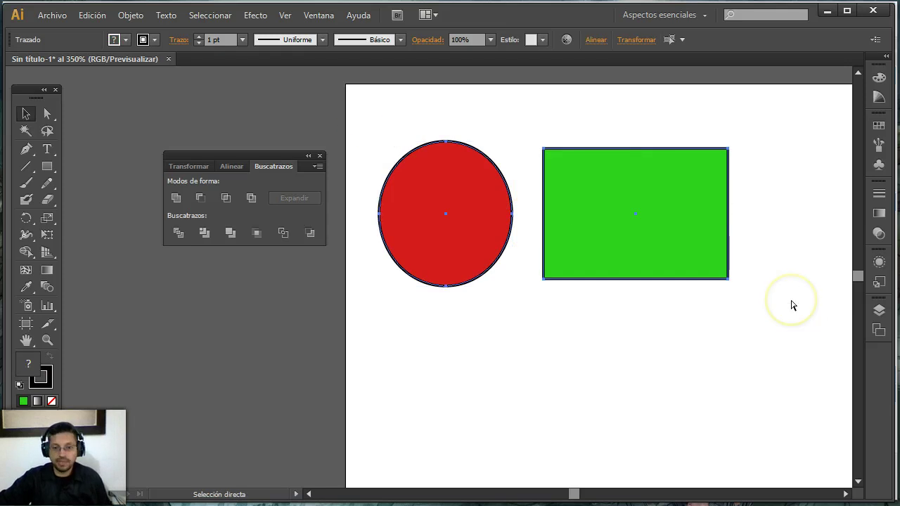
key("v")
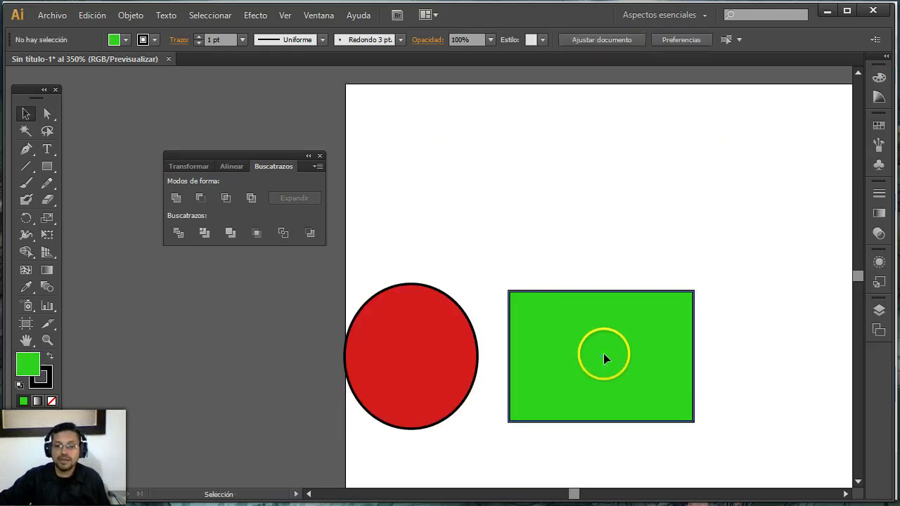
left_click_drag(580, 362, 617, 342)
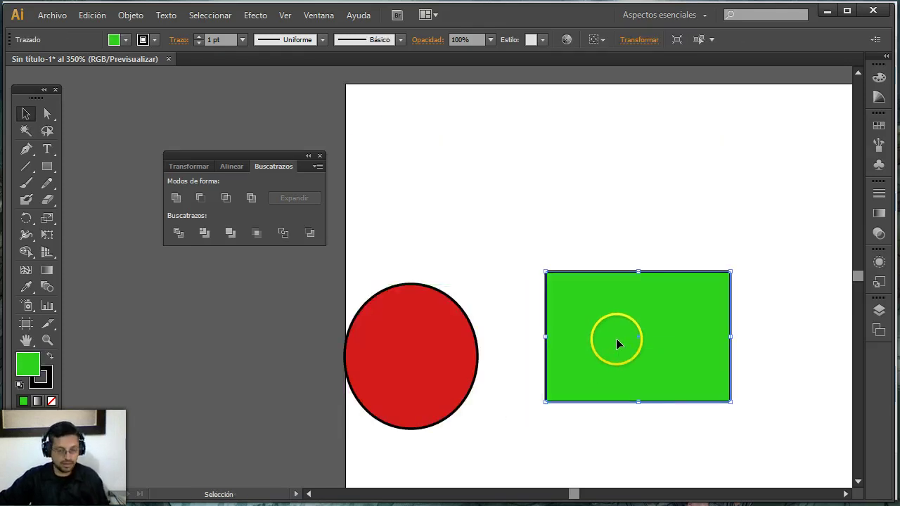
left_click_drag(456, 381, 479, 328)
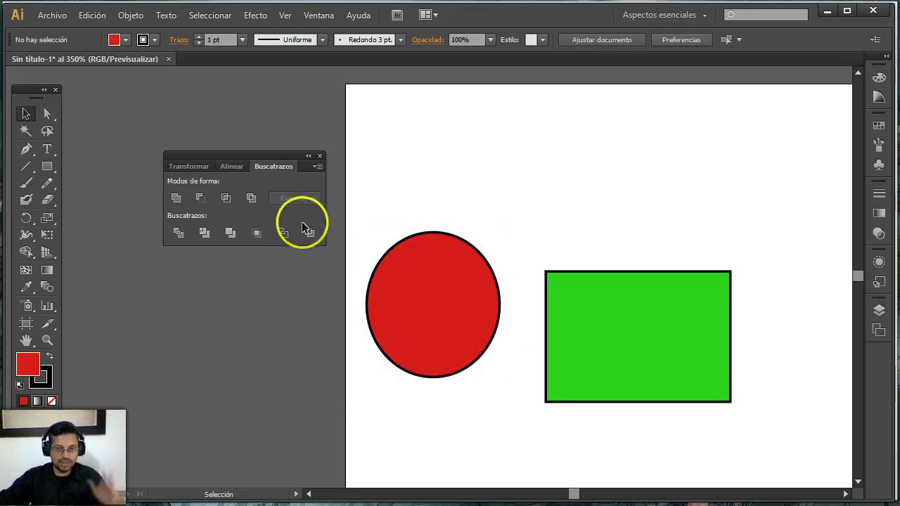
Place the green rectangle over the circle's upper right and subtract it with Minus Front.
left_click_drag(608, 360, 511, 288)
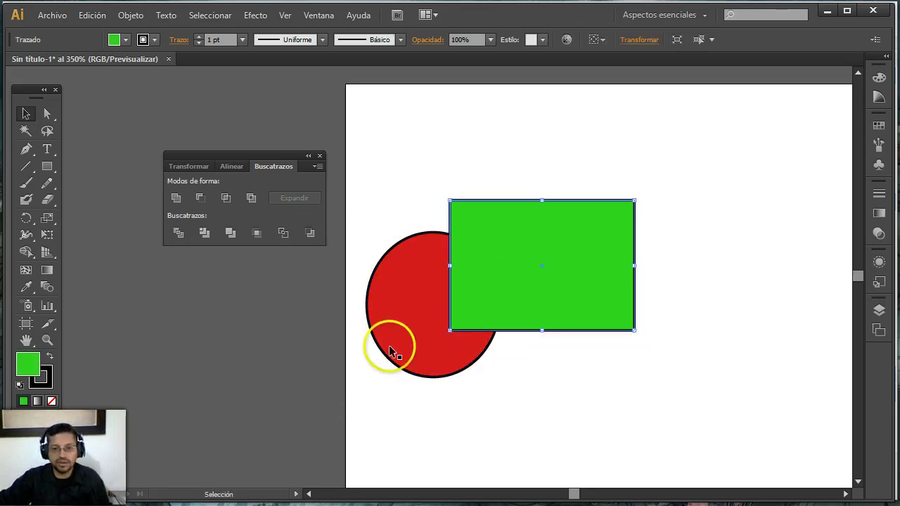
left_click(417, 313, "shift")
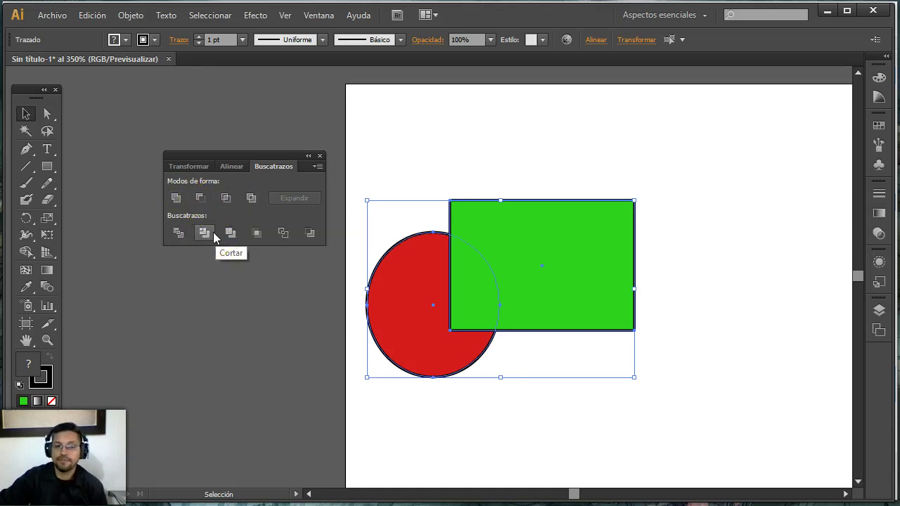
left_click(200, 198)
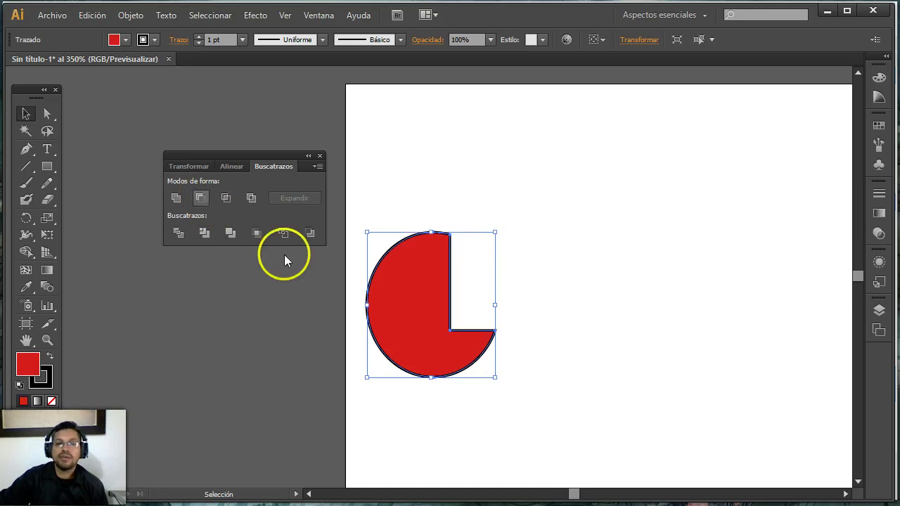
left_click(517, 169)
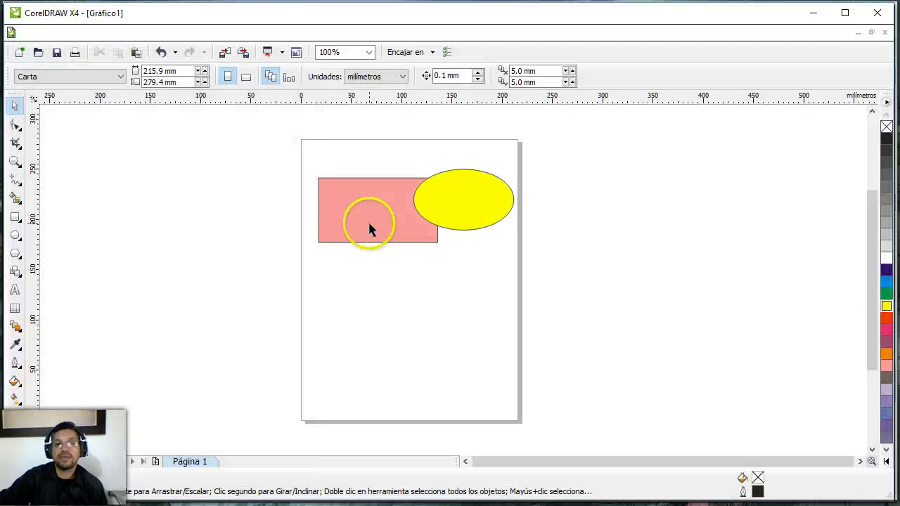
Place the yellow ellipse overlapping the pink rectangle's right end.
mouse_move(488, 216)
left_mouse_down()
mouse_move(524, 216)
mouse_move(469, 213)
left_mouse_up()
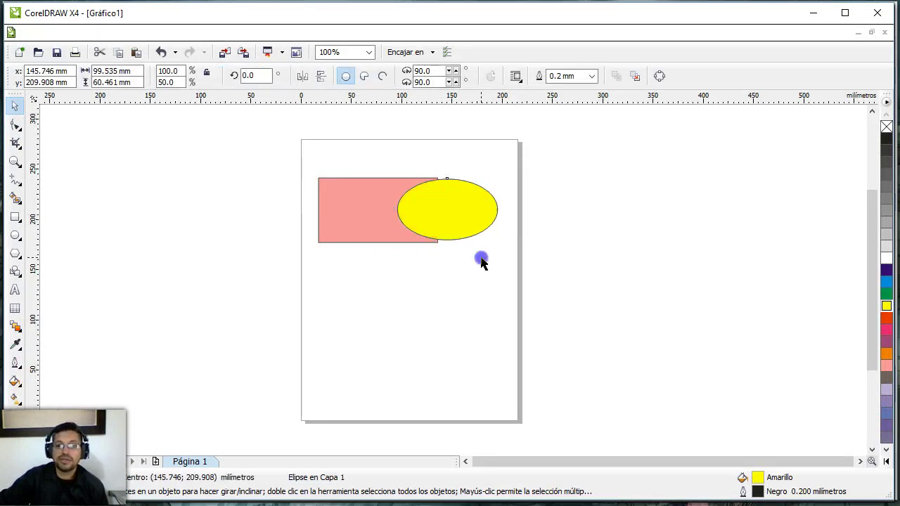
left_click(480, 258)
left_click_drag(568, 282, 568, 285)
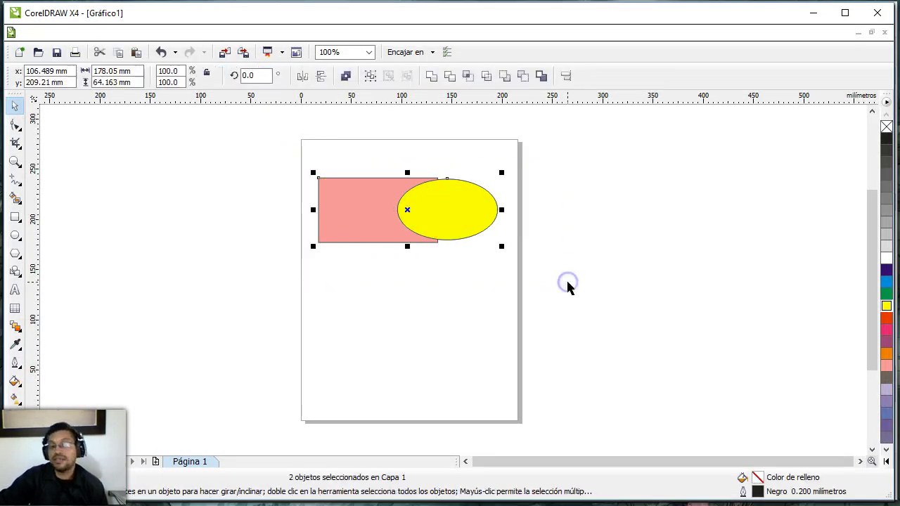
left_click(454, 296)
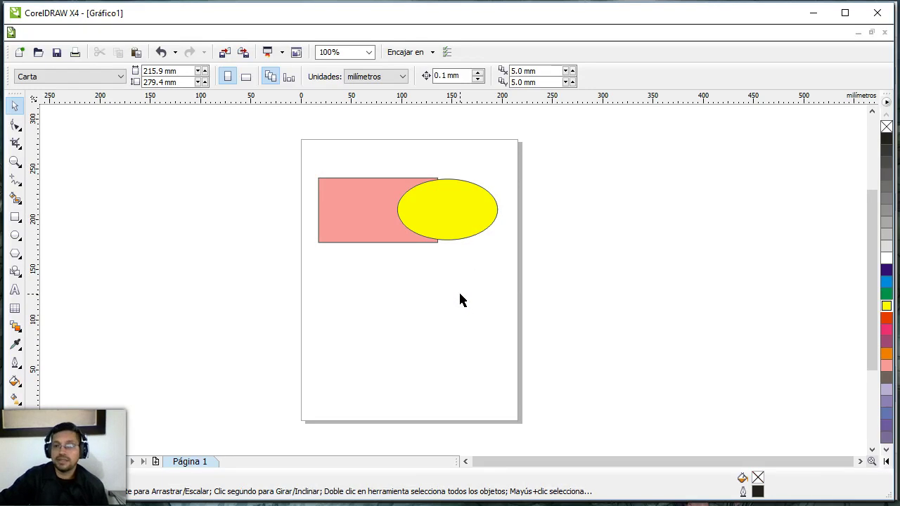
left_click(459, 290)
left_click(61, 18)
left_click(185, 218)
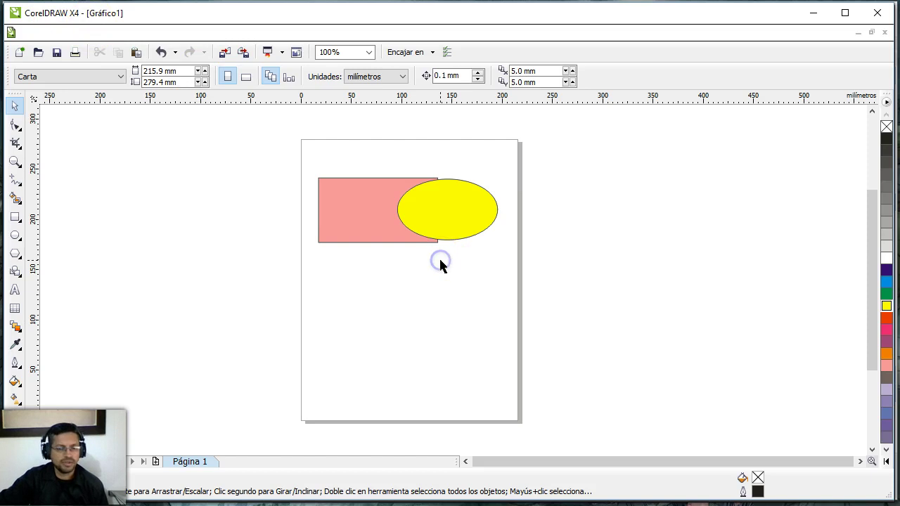
Trim the pink rectangle with the yellow ellipse via Organizar > Dar forma > Recortar.
left_click(433, 212)
left_click(358, 241, "shift")
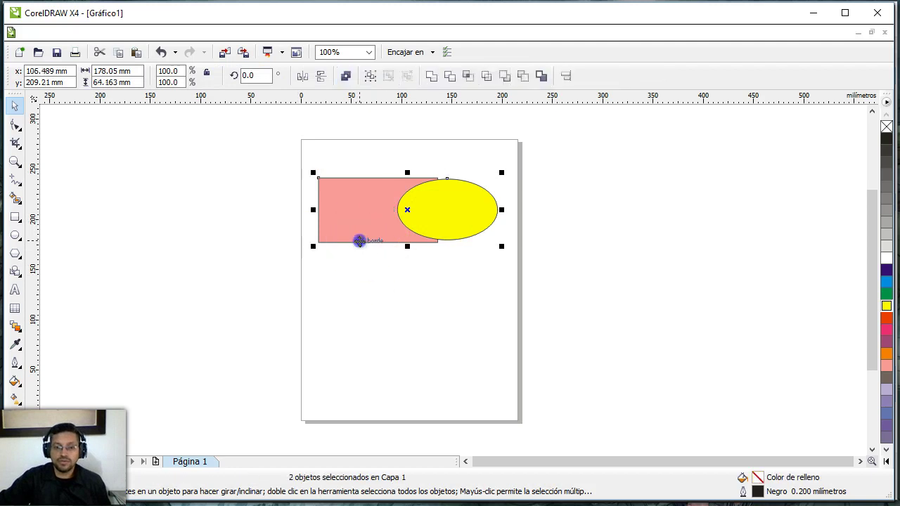
left_click(442, 214)
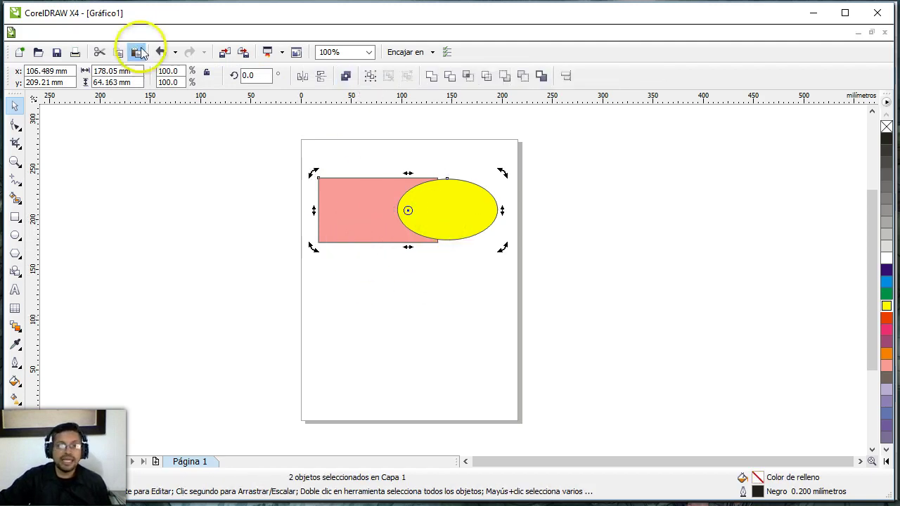
left_click(160, 32)
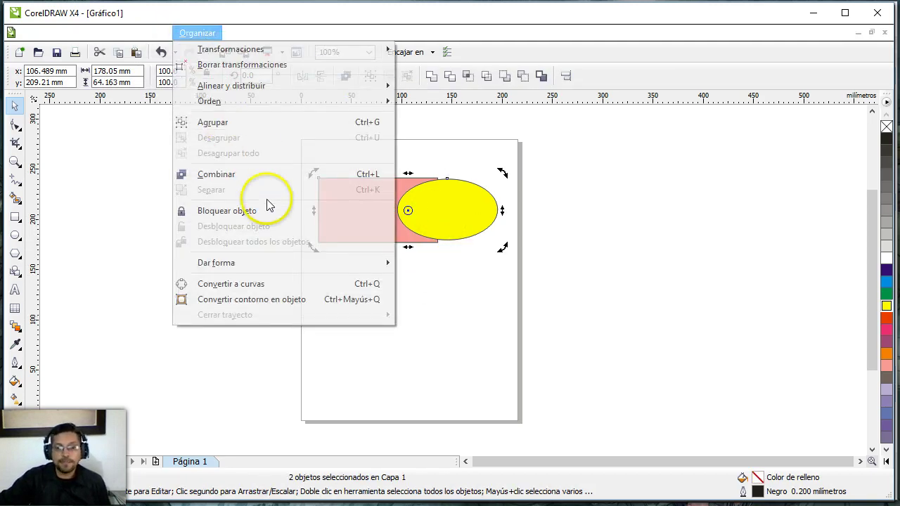
mouse_move(216, 263)
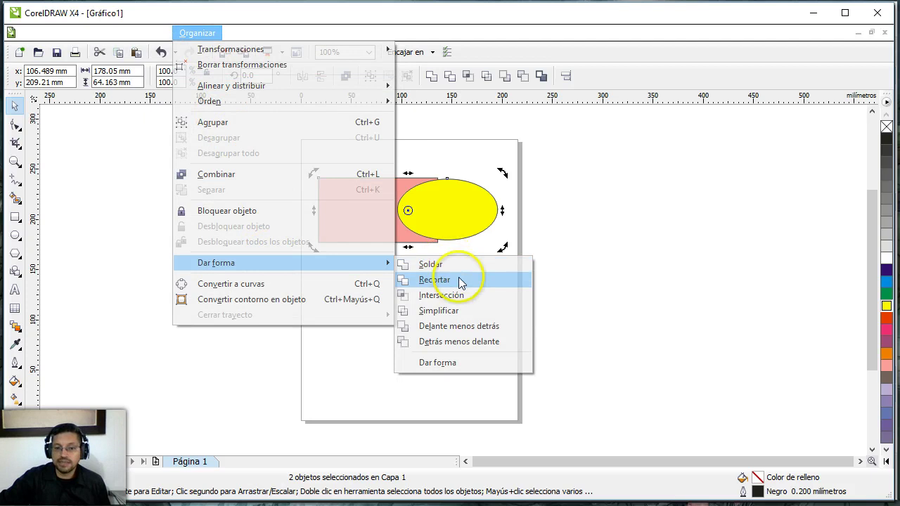
left_click(460, 280)
left_click(430, 316)
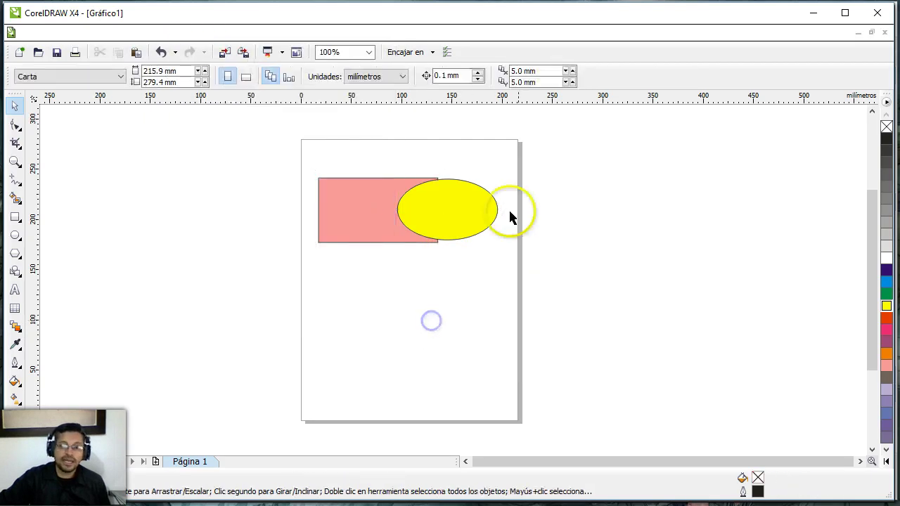
Pull the ellipse aside to reveal the curved notch, then undo the move.
left_click_drag(463, 217, 521, 218)
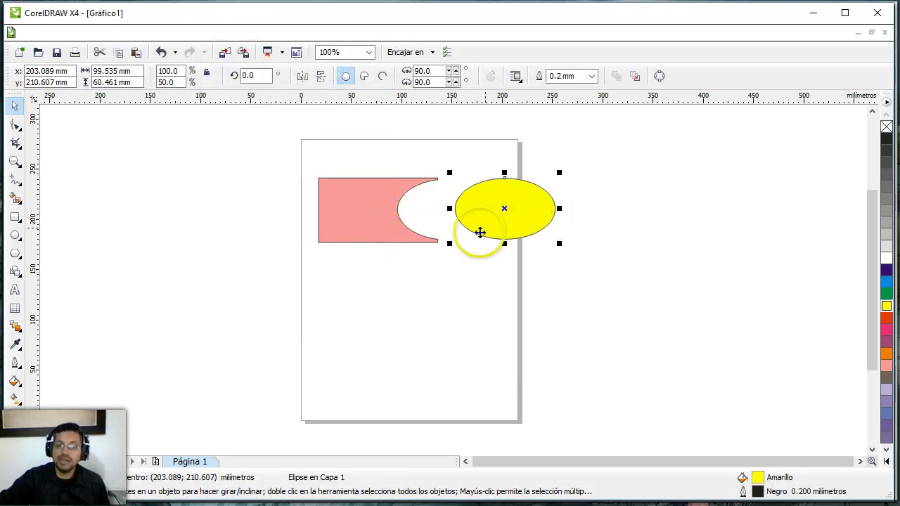
left_click(460, 265)
key("ctrl+z")
left_click(609, 263)
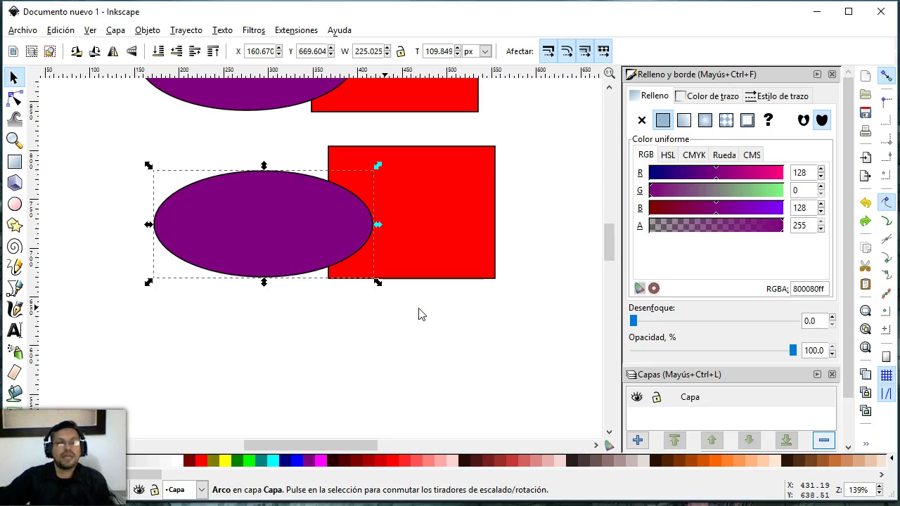
Lower the ellipse and rectangle opacity to 67.8% in Fill and Stroke.
left_click(387, 267, "shift")
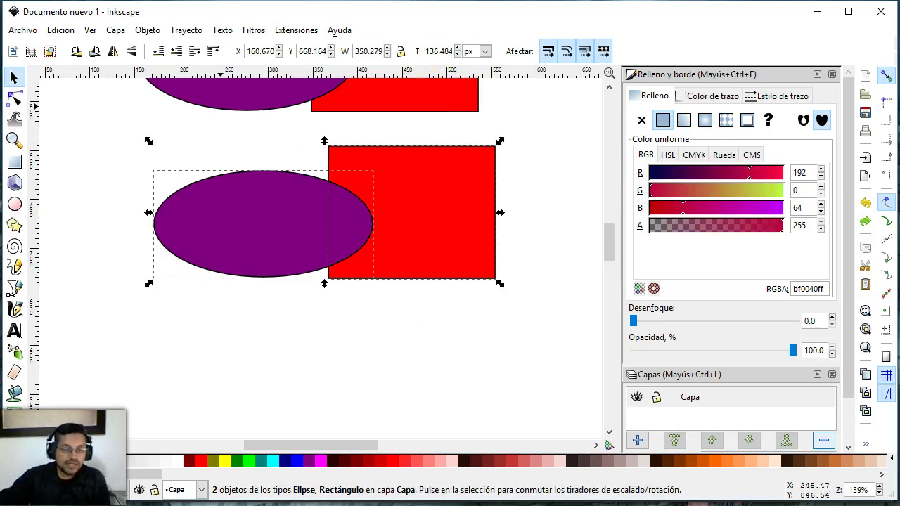
left_click(187, 30)
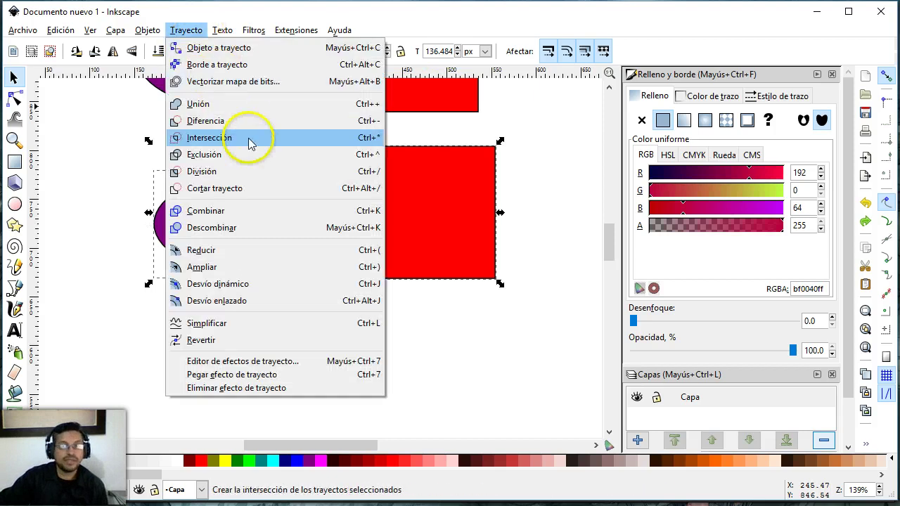
left_click(297, 215)
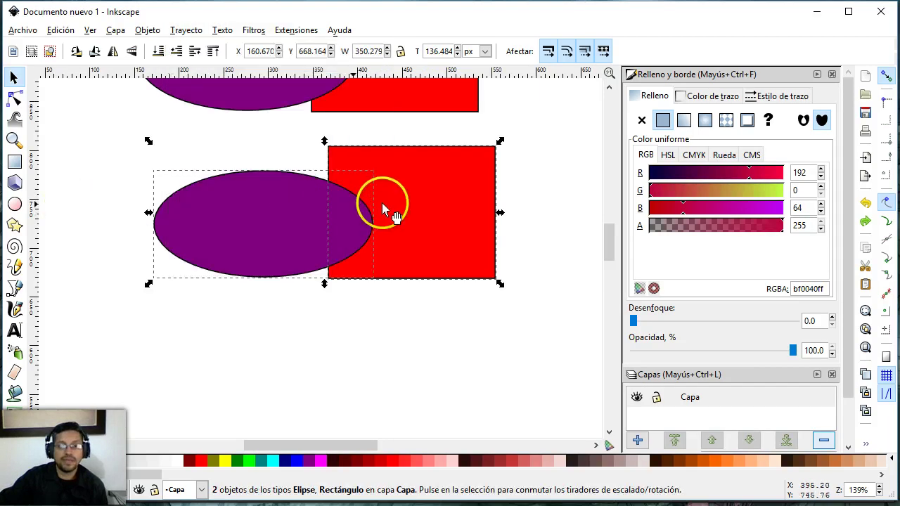
left_click_drag(793, 356, 743, 358)
left_click(474, 357)
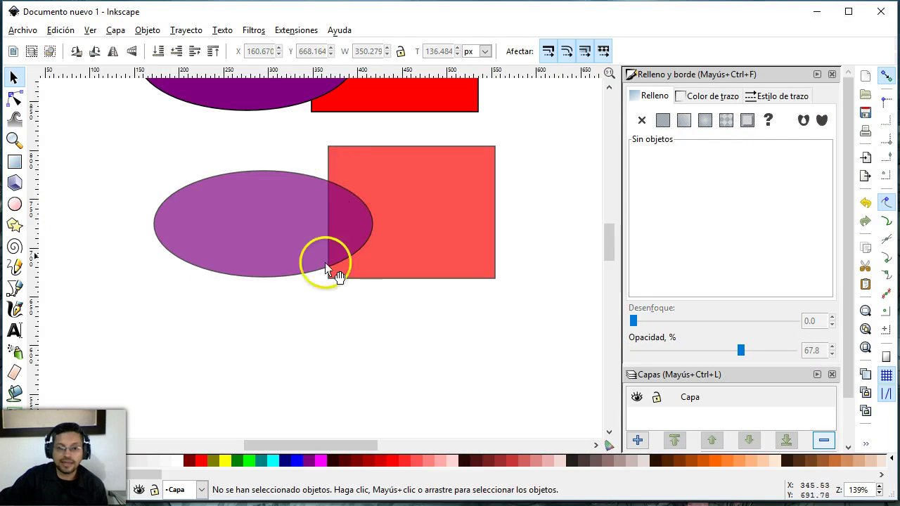
Intersect the purple ellipse with the red rectangle via Trayecto > Intersección, then undo it.
left_click(225, 240)
left_click(467, 149, "shift")
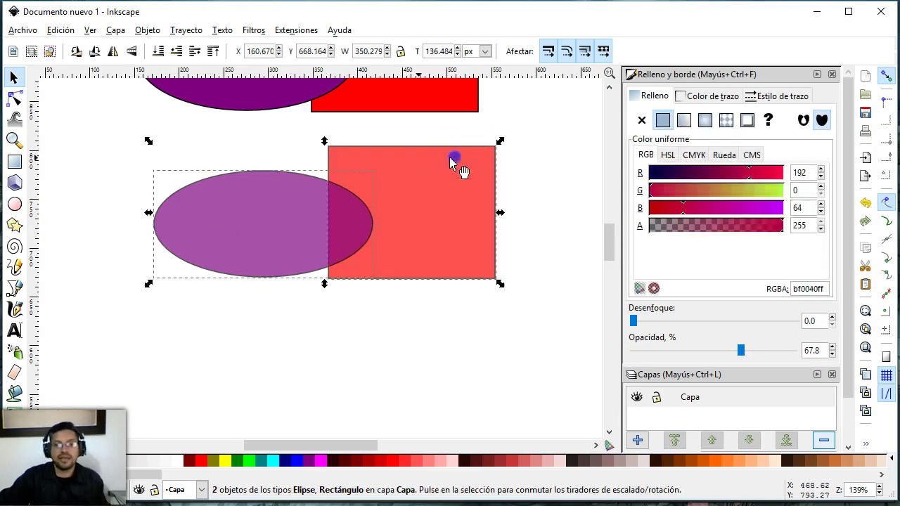
left_click(149, 30)
left_click(168, 104)
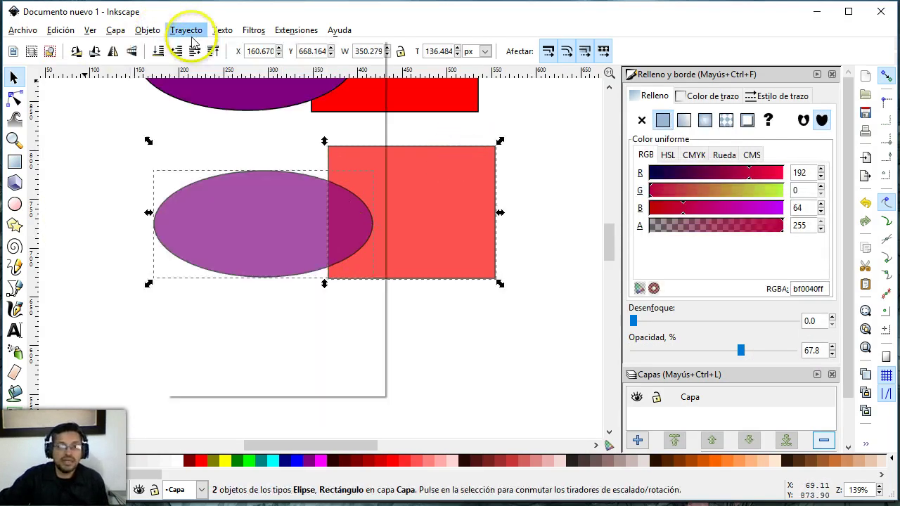
left_click(187, 30)
left_click(209, 137)
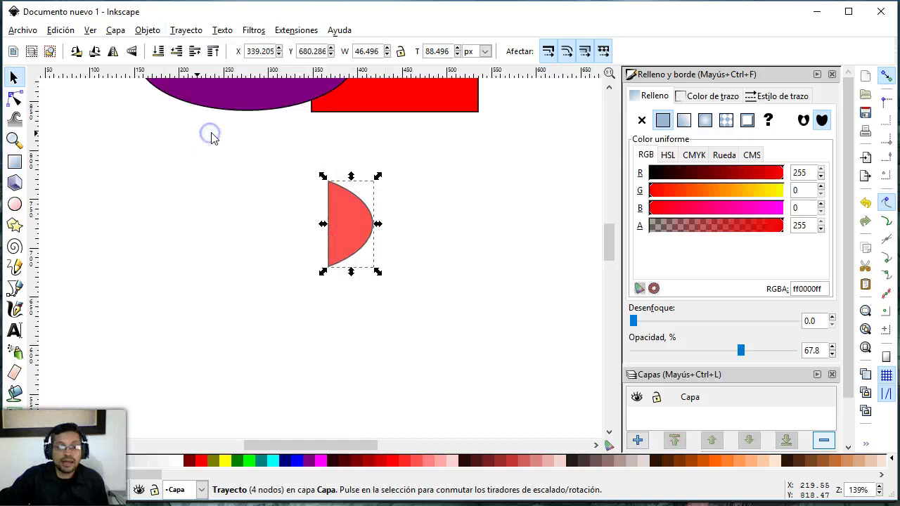
left_click(272, 265)
key("ctrl+z")
Undo and redo recent edits to restore the purple ellipse.
left_click(262, 255)
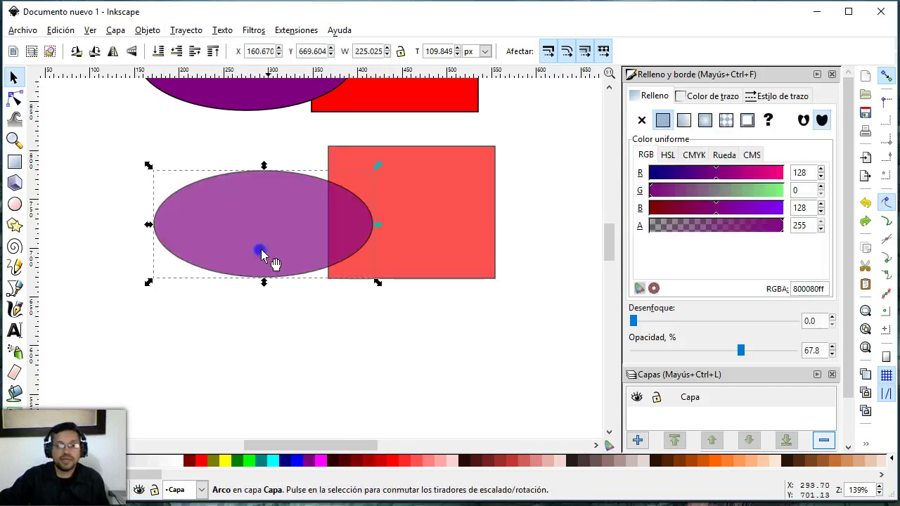
key("ctrl+shift+z")
key("ctrl+shift+z")
key("Escape")
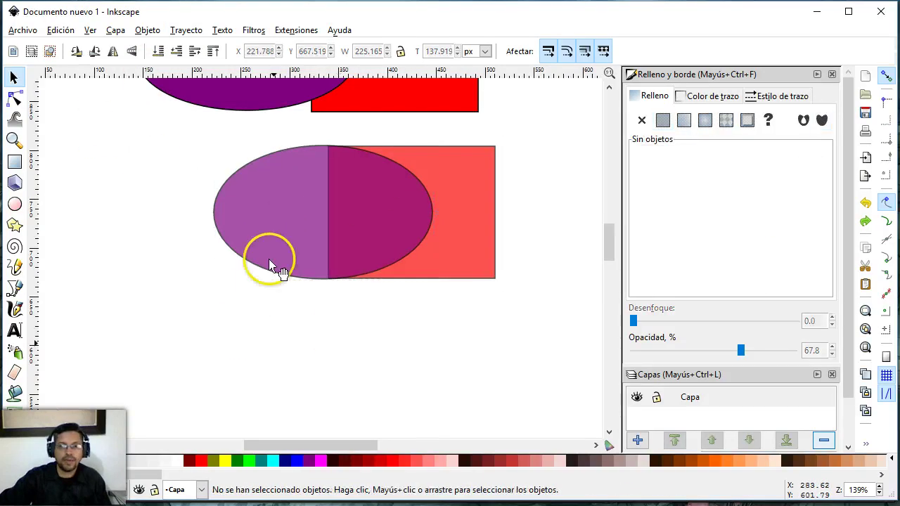
key("ctrl+z")
left_click(248, 230)
key("ctrl+shift+z")
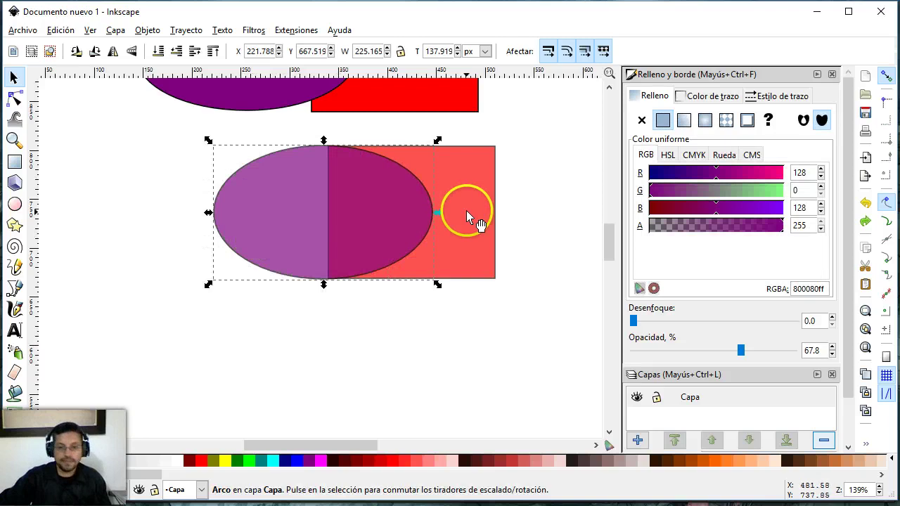
Apply Trayecto > Exclusión to ellipse and rectangle, move the result, and delete the yellow ellipse.
left_click(466, 211, "shift")
left_click(186, 30)
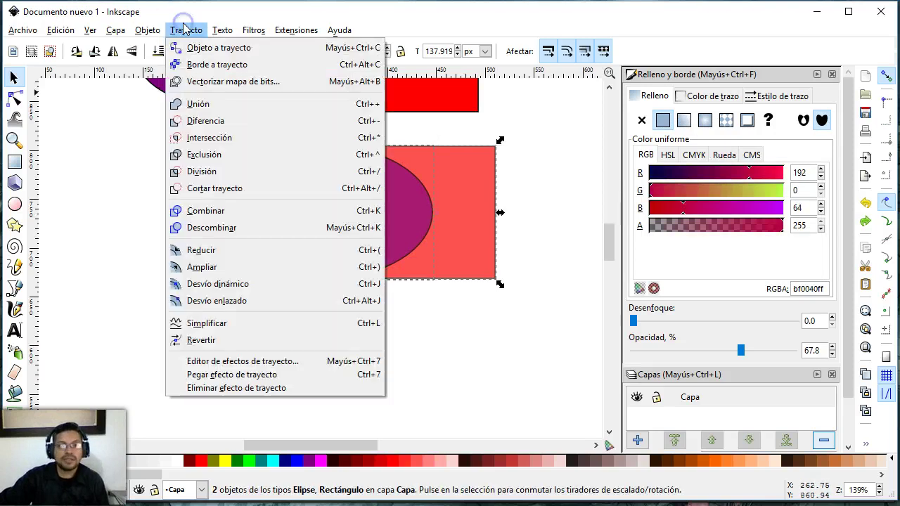
left_click(257, 161)
left_click(404, 305)
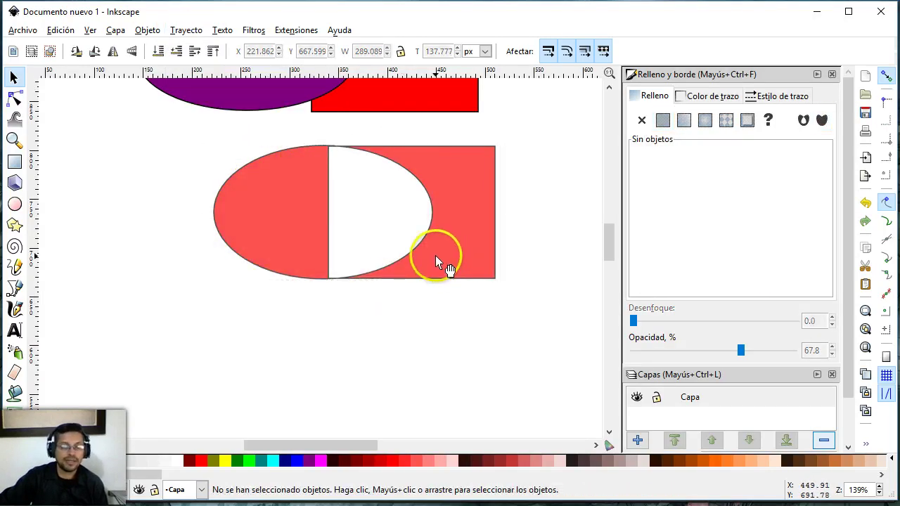
mouse_move(435, 256)
left_mouse_down()
mouse_move(431, 172)
mouse_move(457, 186)
mouse_move(449, 288)
left_mouse_up()
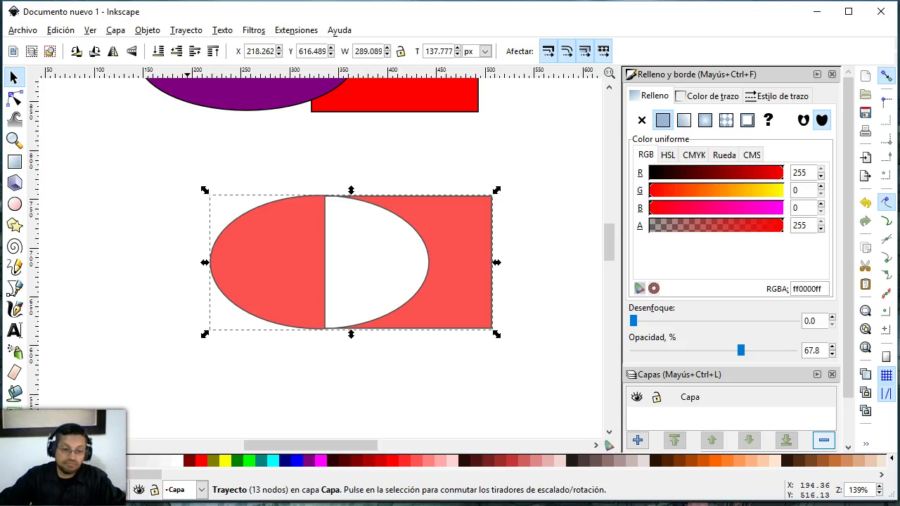
left_click(191, 415)
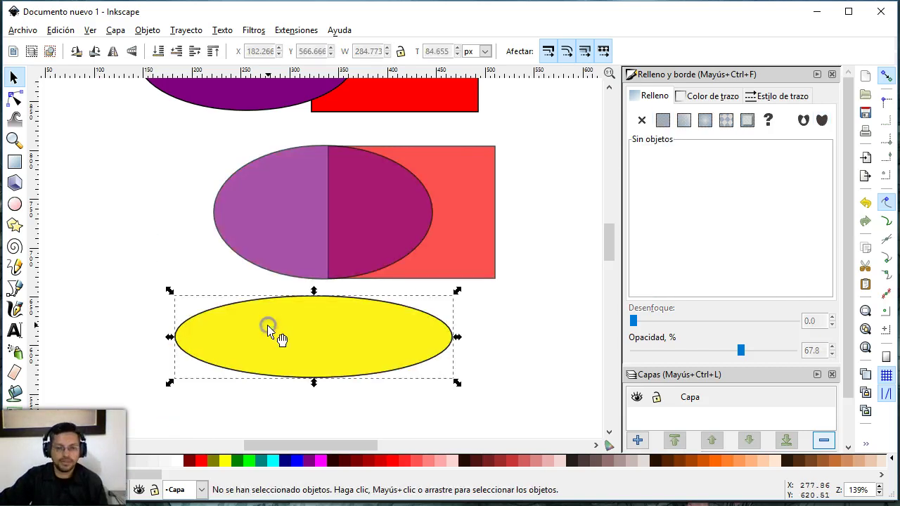
left_click(396, 342)
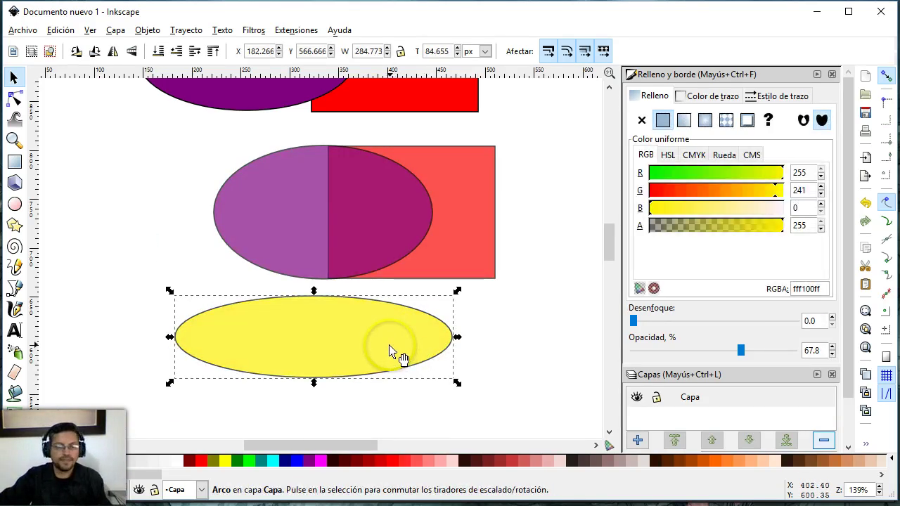
key("Delete")
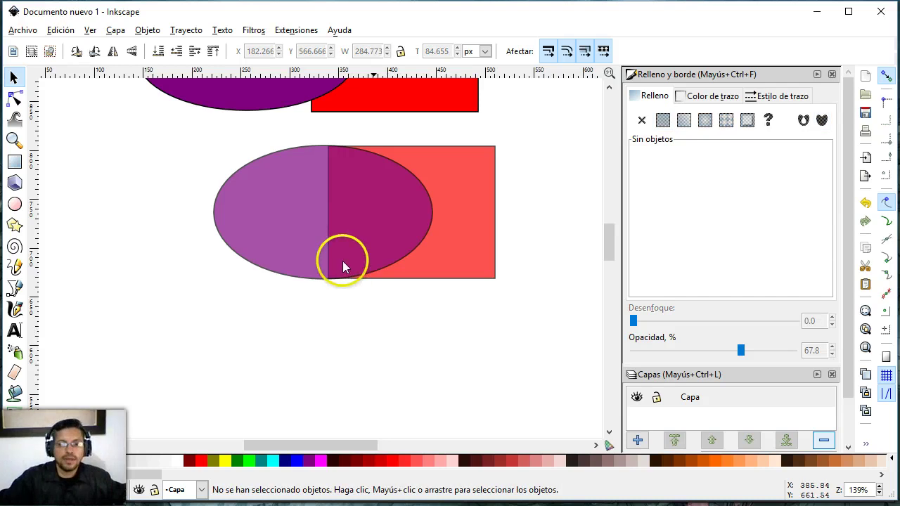
Draw a tall yellow ellipse in the empty canvas area below.
scroll(344, 261, "down", 3)
scroll(347, 261, "down", 3)
scroll(347, 257, "down", 1)
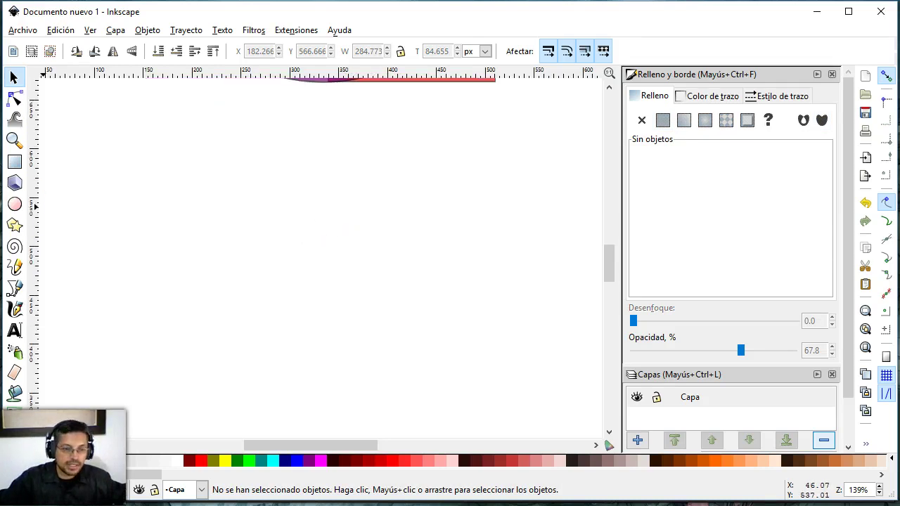
left_click(14, 206)
left_click_drag(224, 167, 300, 336)
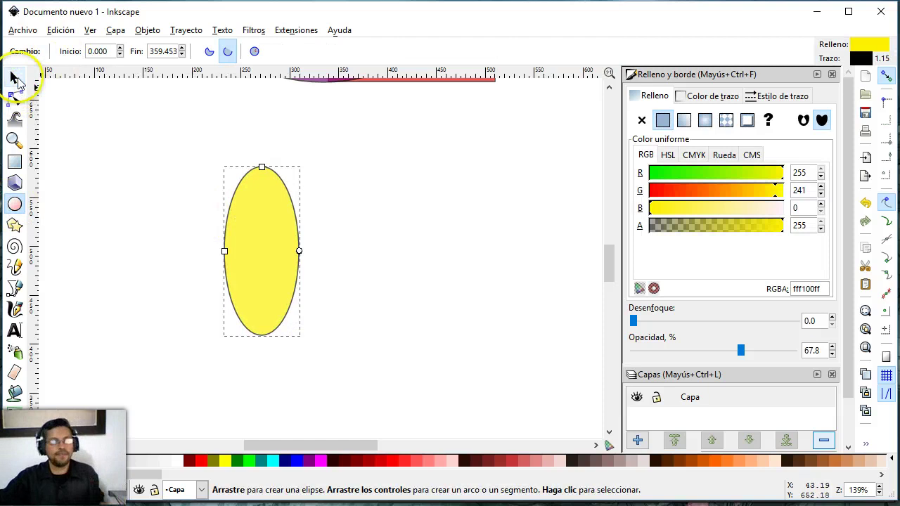
Rotate the ellipse and its copies in -30° steps into a six-petal flower.
left_click(14, 77)
left_click(366, 199)
left_click(292, 212)
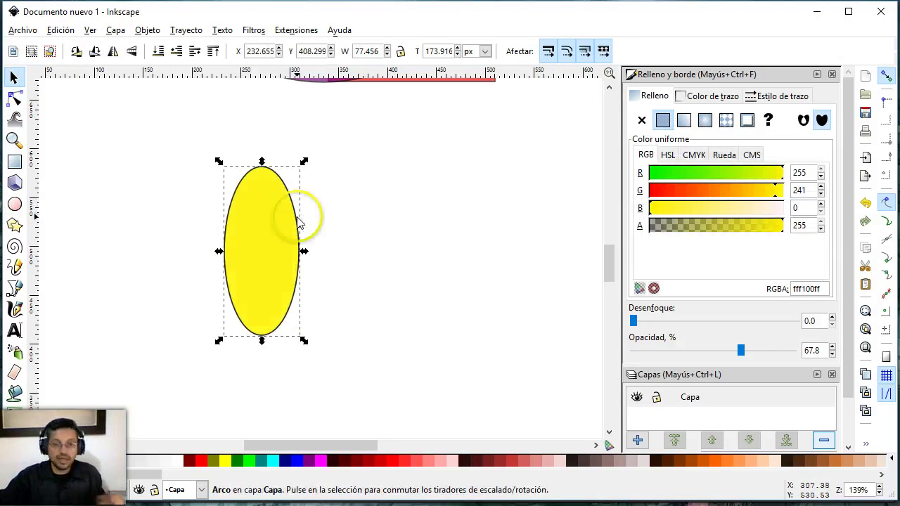
left_click(285, 193)
mouse_move(304, 161)
left_mouse_down()
mouse_move(327, 179)
mouse_move(317, 166)
mouse_move(336, 239)
mouse_move(328, 390)
mouse_move(194, 388)
mouse_move(209, 259)
mouse_move(328, 239)
mouse_move(297, 187)
mouse_move(324, 215)
mouse_move(316, 283)
mouse_move(331, 217)
mouse_move(323, 213)
left_mouse_up()
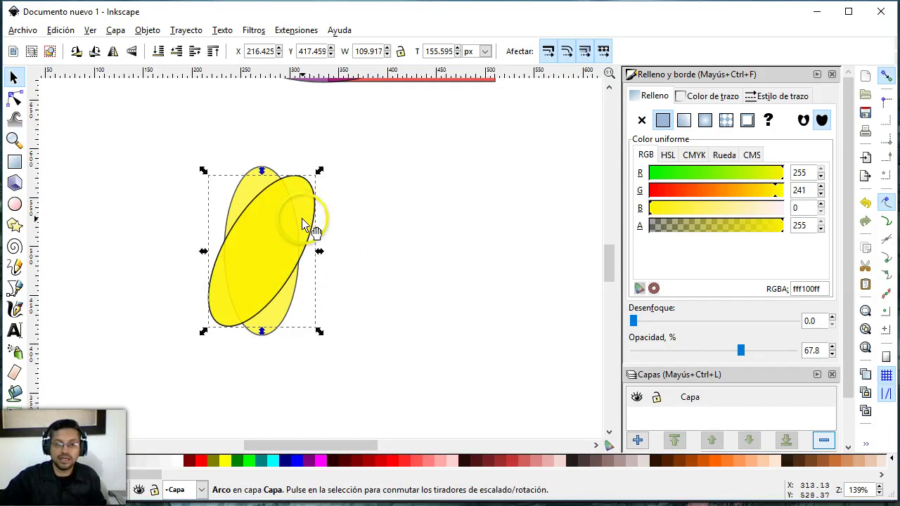
left_click(314, 181)
left_click_drag(317, 175, 331, 225)
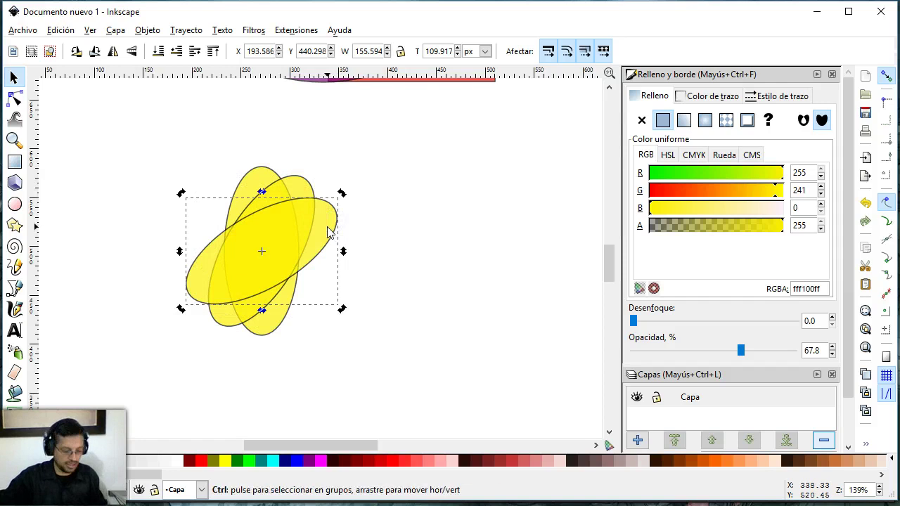
mouse_move(342, 194)
left_mouse_down()
mouse_move(345, 246)
mouse_move(353, 212)
mouse_move(350, 252)
left_mouse_up()
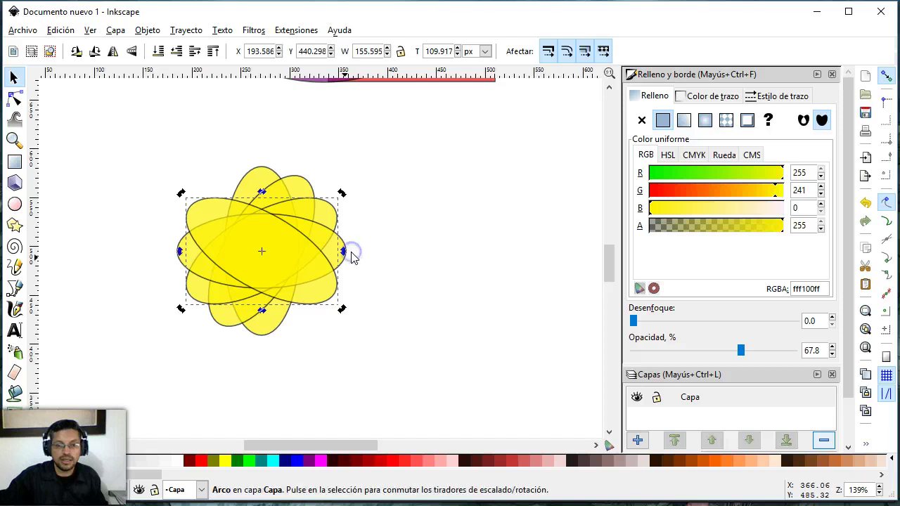
left_click(352, 246)
left_click_drag(342, 195, 345, 232)
Select all six ellipses and combine them with Trayecto > Exclusión.
left_click(169, 166)
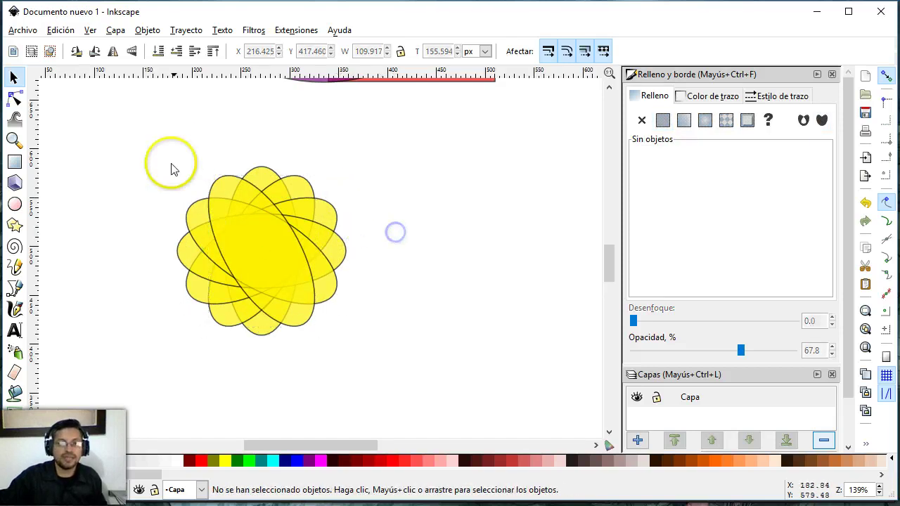
left_click_drag(147, 144, 372, 368)
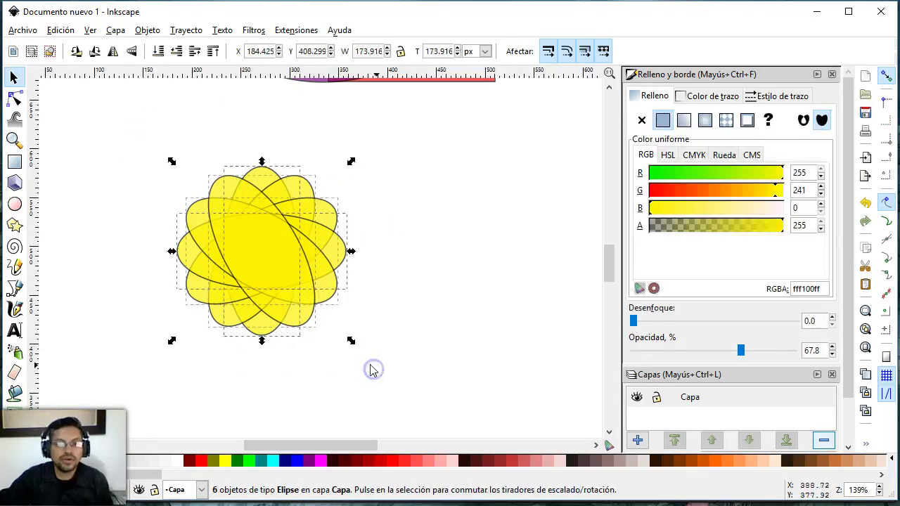
left_click(200, 31)
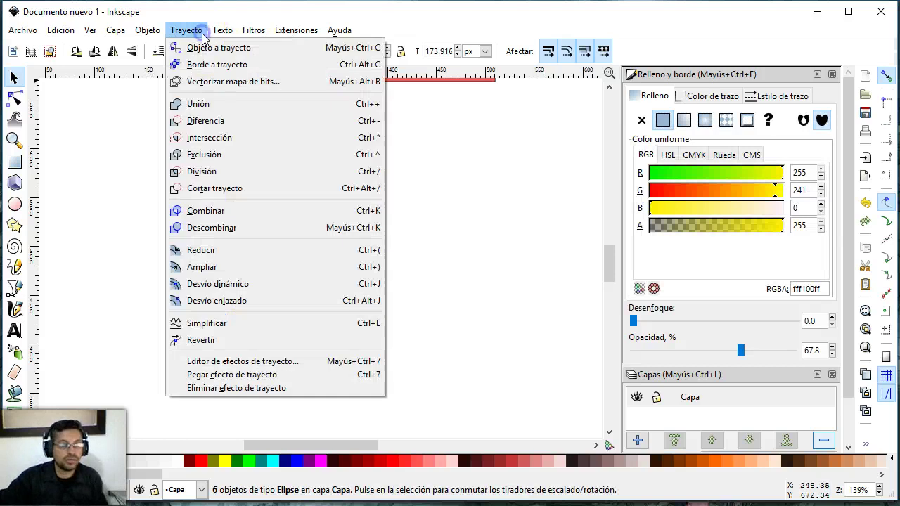
left_click(237, 154)
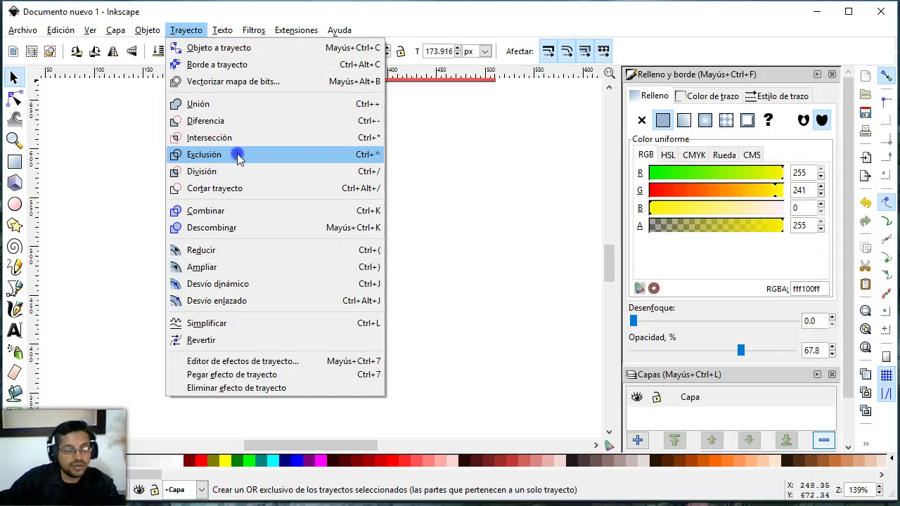
Move the exclusion flower up and right, then delete it.
left_click(386, 190)
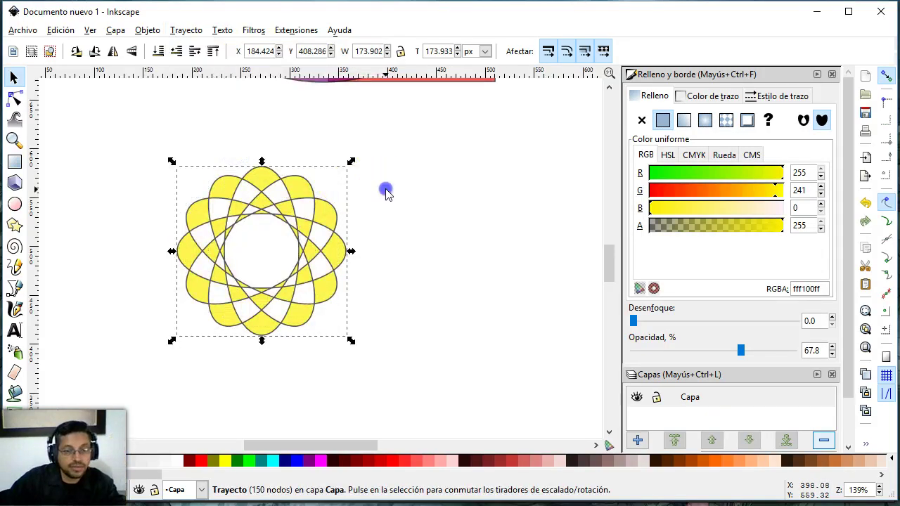
left_click(302, 242)
mouse_move(318, 267)
left_mouse_down()
mouse_move(331, 246)
mouse_move(342, 272)
mouse_move(346, 255)
left_mouse_up()
key("Delete")
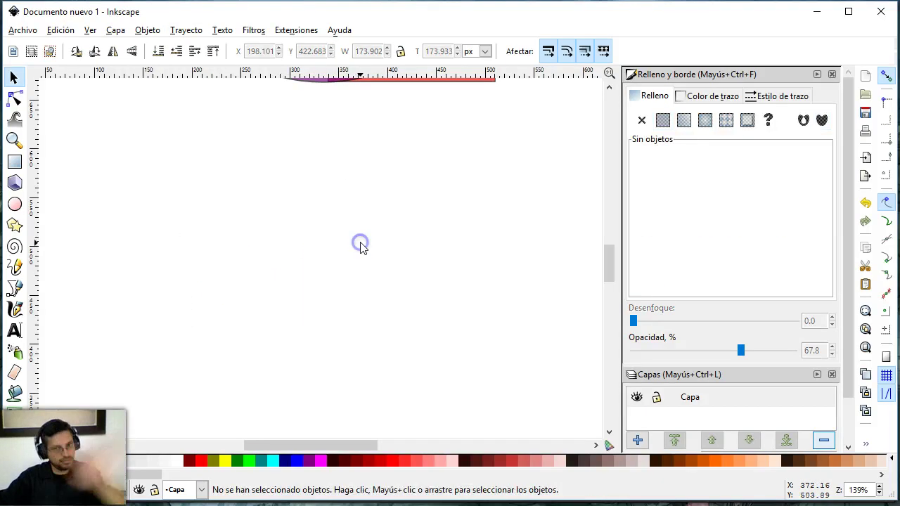
scroll(359, 247, "up", 3)
scroll(358, 246, "up", 3)
scroll(351, 242, "up", 6)
Combine the lower ellipse and rectangle into one path with Trayecto > Combinar.
scroll(346, 249, "down", 3)
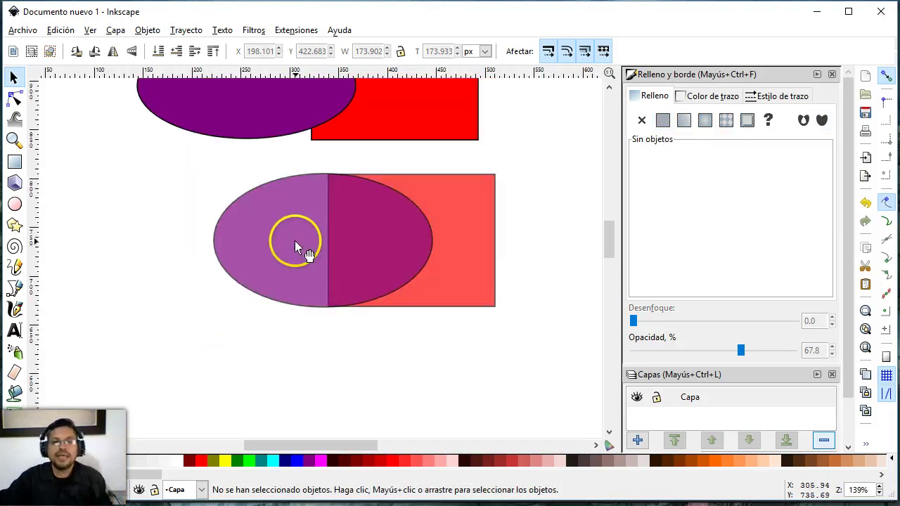
left_click(297, 247)
left_click(451, 221, "shift")
left_click(186, 30)
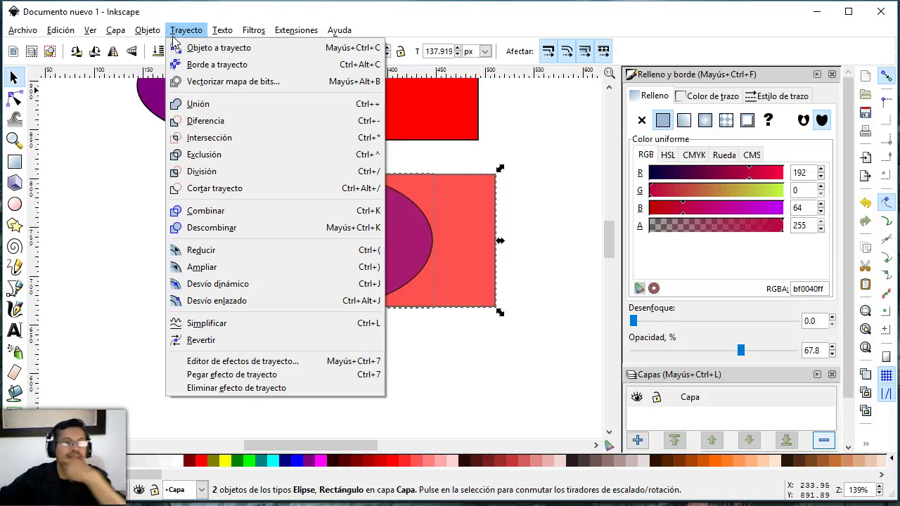
left_click(247, 215)
left_click(148, 245)
left_click(295, 227)
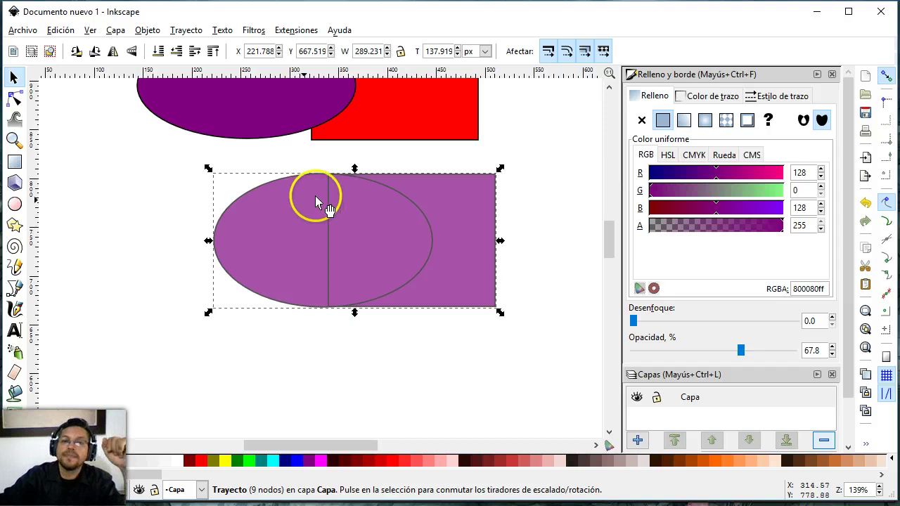
Split the path back apart with Trayecto > Descombinar and pull the pieces apart.
left_click(189, 30)
left_click(242, 228)
left_click(110, 249)
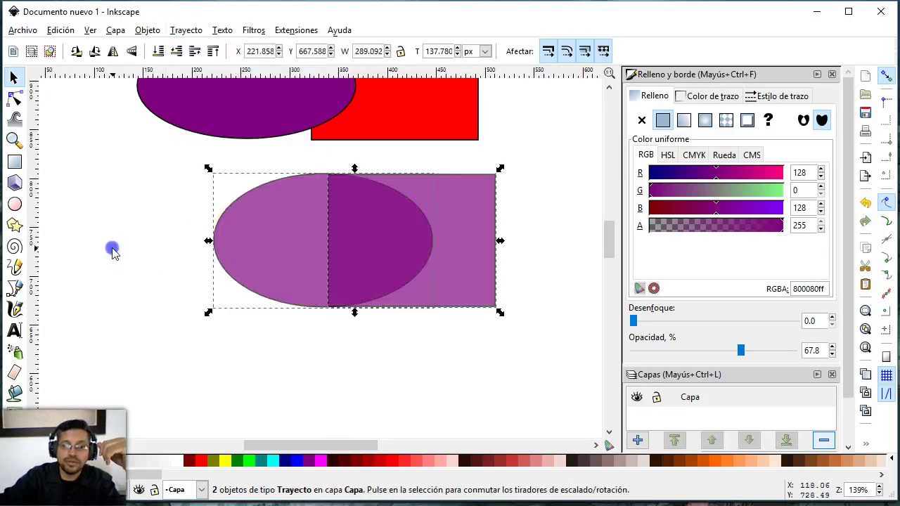
left_click(160, 290)
left_click_drag(387, 249, 412, 296)
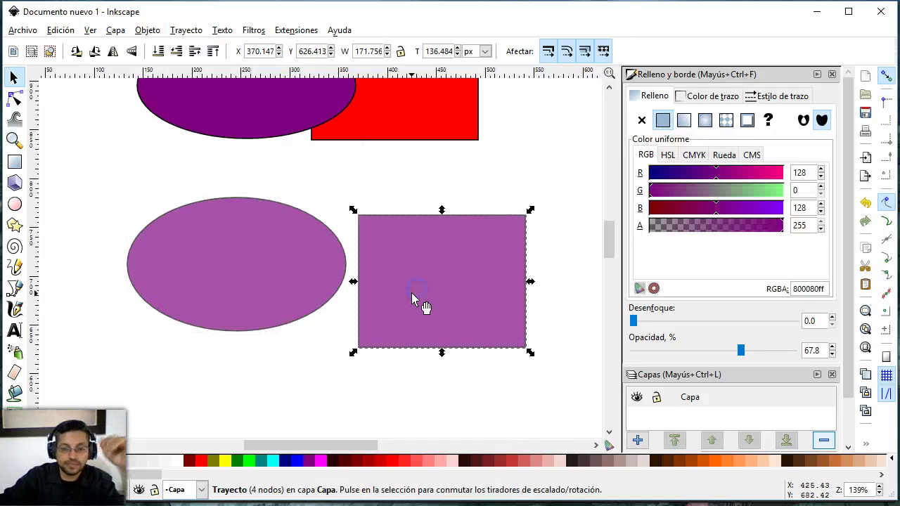
Delete the separated ellipse, rectangle and remaining red rectangle.
left_click(348, 265)
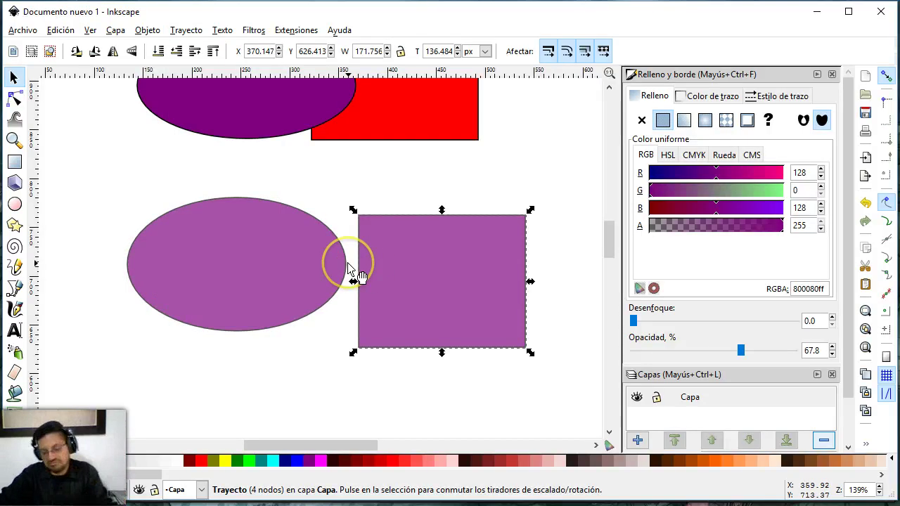
key("Delete")
left_click(251, 263)
key("Delete")
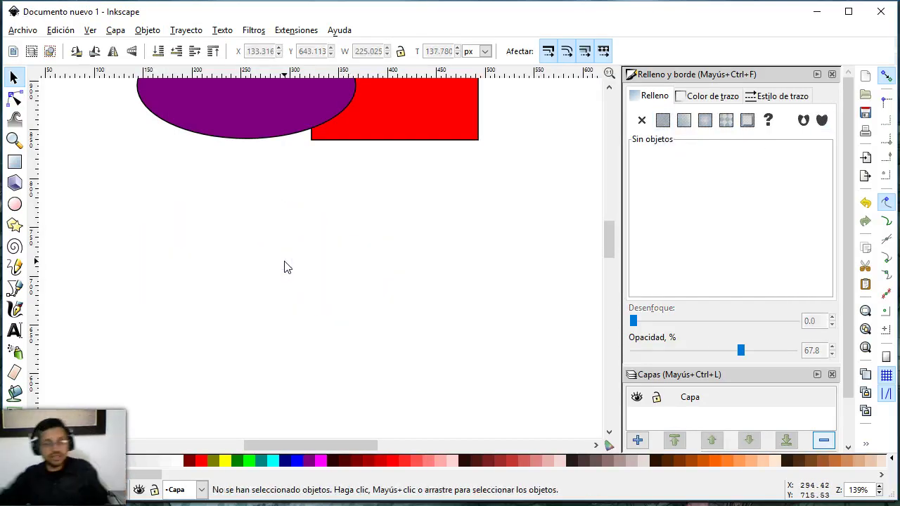
left_click_drag(568, 370, 149, 92)
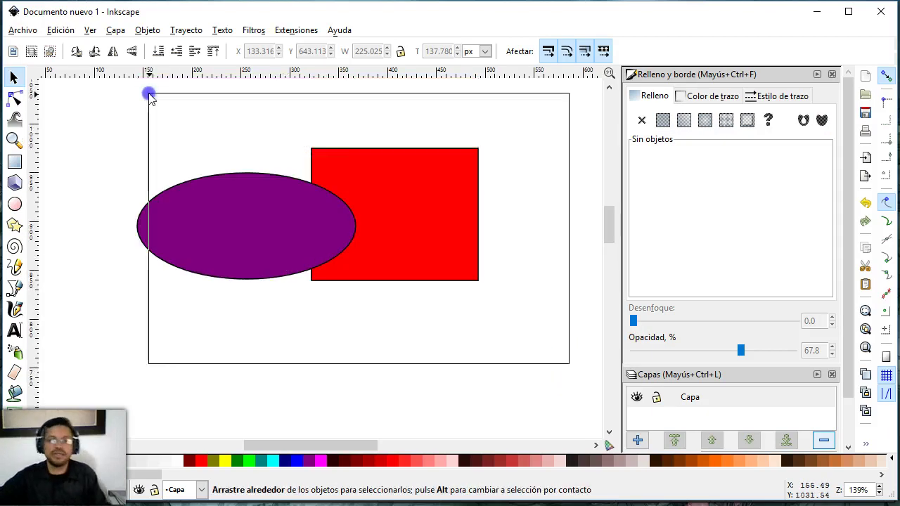
key("Delete")
left_click(192, 188)
Delete the last purple ellipse, move Explorer lower on screen, and drag an image onto the canvas.
key("Delete")
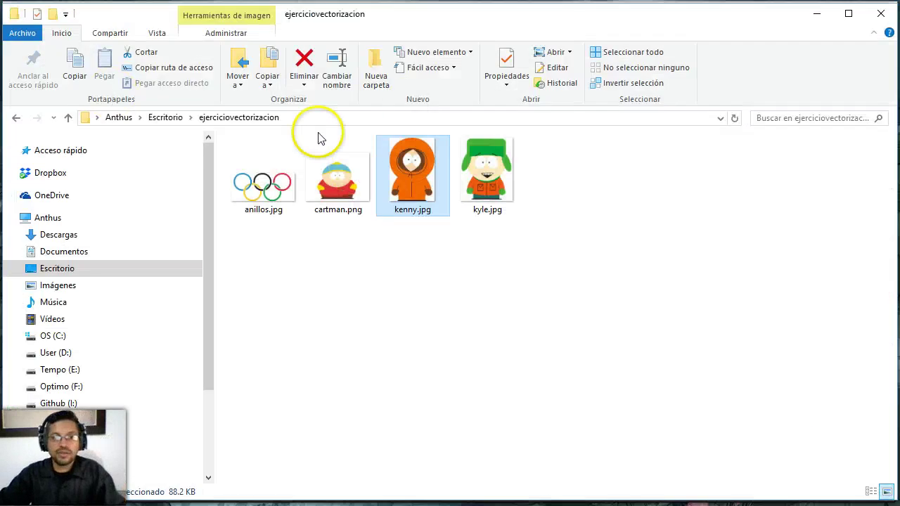
mouse_move(519, 28)
left_mouse_down()
mouse_move(177, 24)
mouse_move(365, 163)
mouse_move(415, 260)
left_mouse_up()
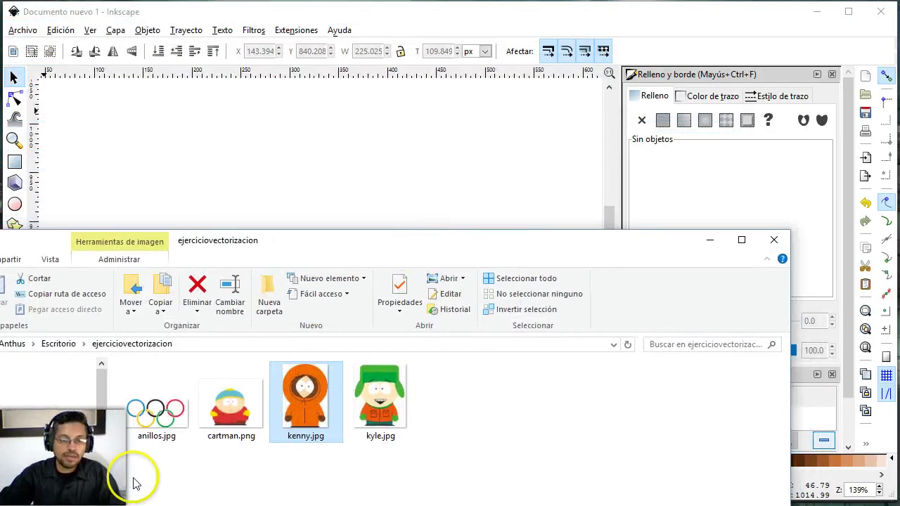
left_click_drag(150, 422, 289, 179)
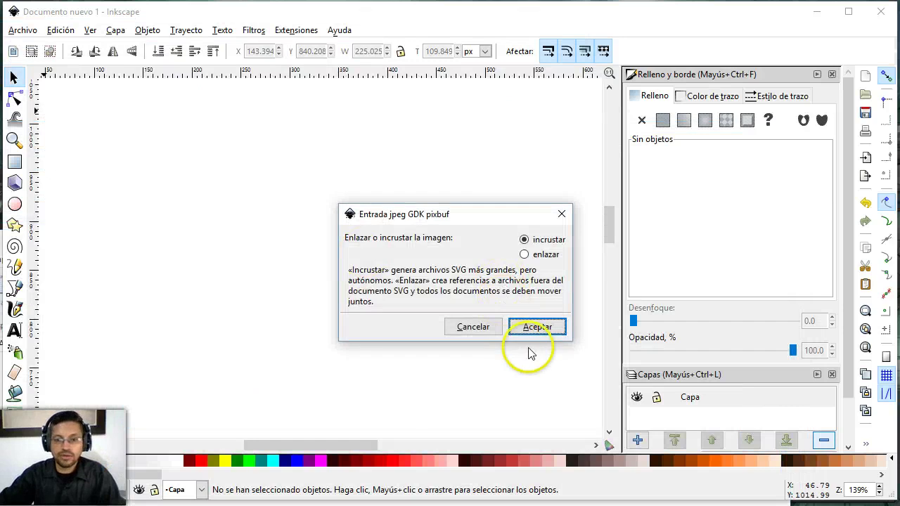
Embed the rings image, move it toward the page and scale it to about 57%.
left_click(538, 327)
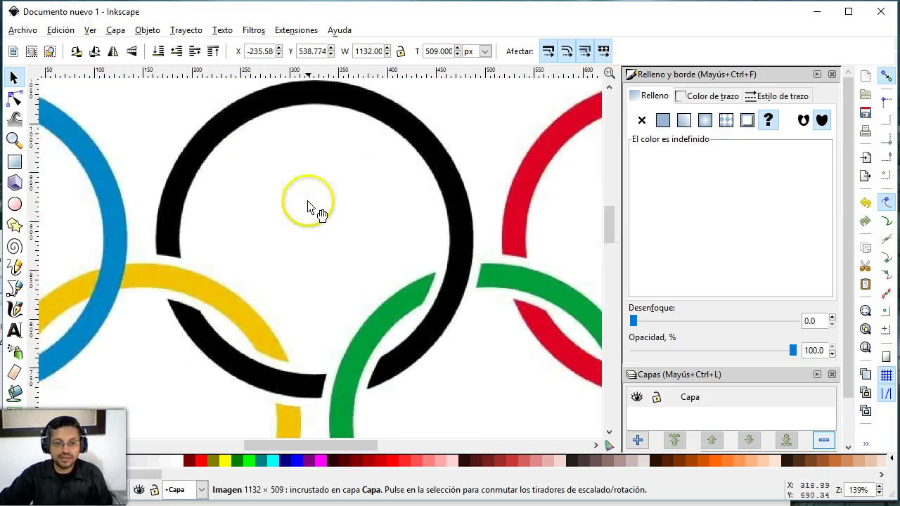
left_click_drag(187, 197, 386, 253)
left_click_drag(151, 215, 498, 217)
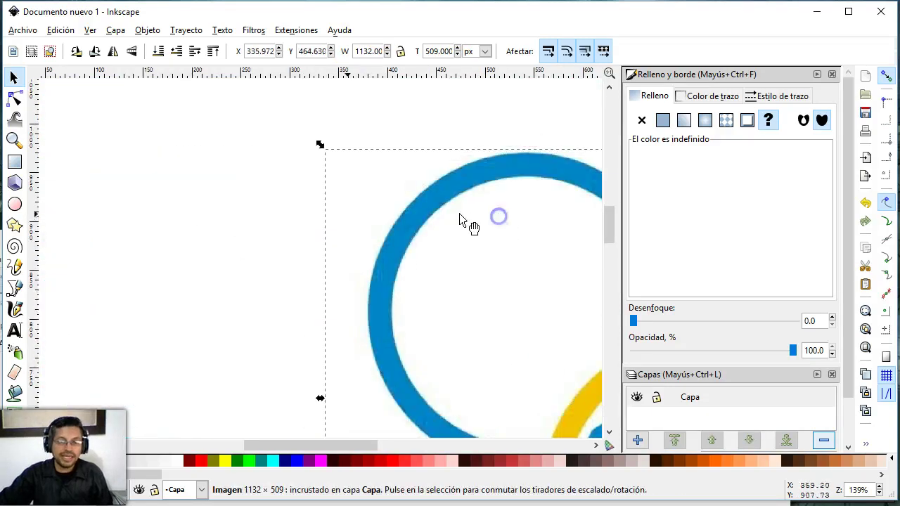
left_click_drag(320, 144, 422, 255)
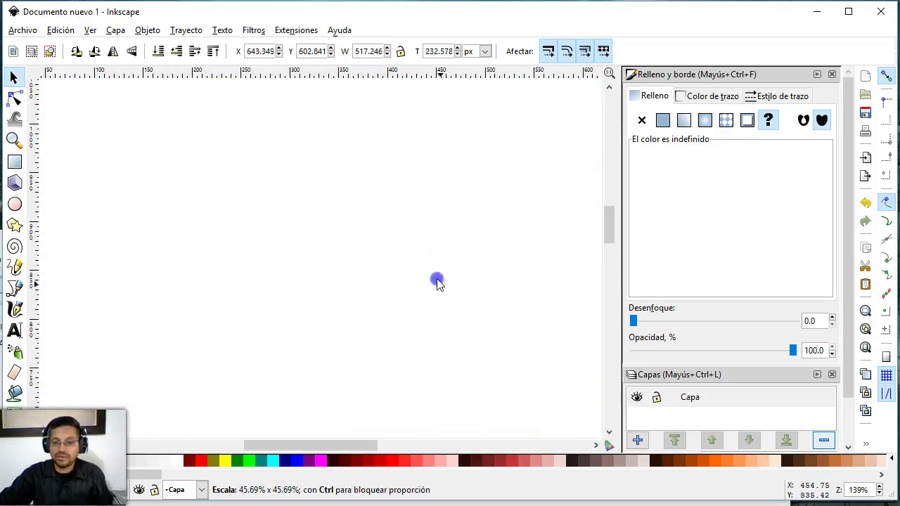
Reposition and shrink the rings image further, then zoom in on the blue and yellow rings.
left_click_drag(275, 445, 383, 445)
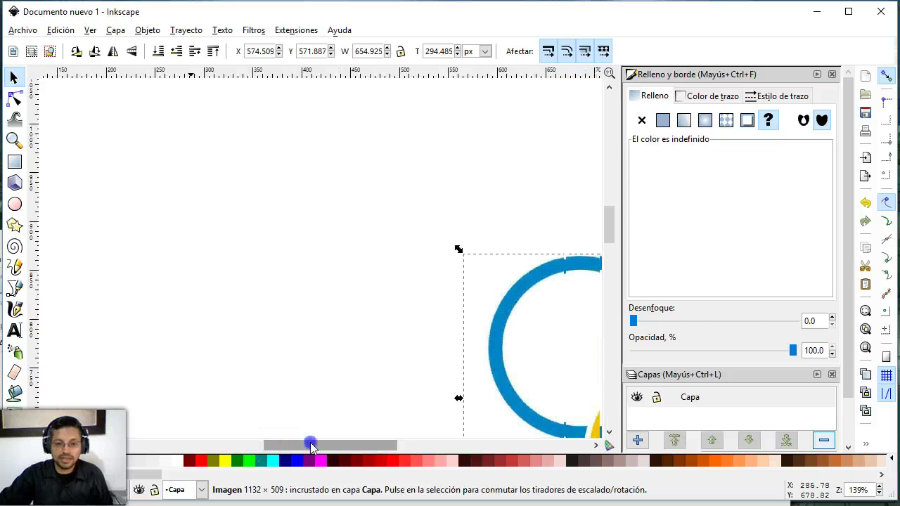
left_click_drag(341, 359, 441, 201)
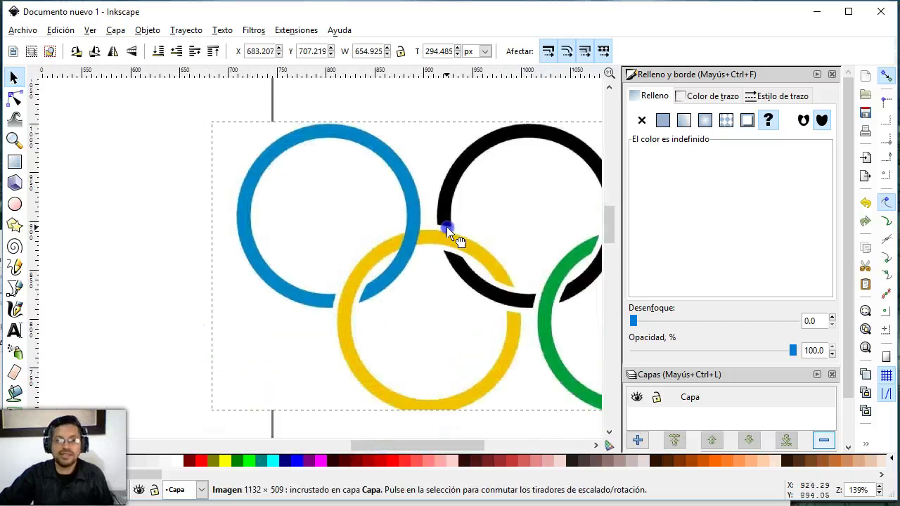
left_click_drag(201, 91, 259, 148)
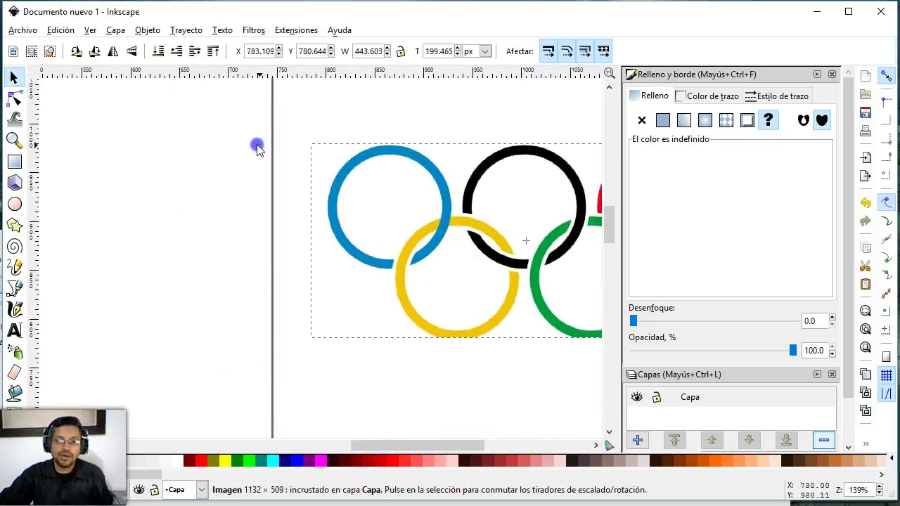
mouse_move(375, 445)
left_mouse_down()
mouse_move(446, 445)
mouse_move(420, 442)
left_mouse_up()
key("z")
left_click_drag(177, 187, 278, 282)
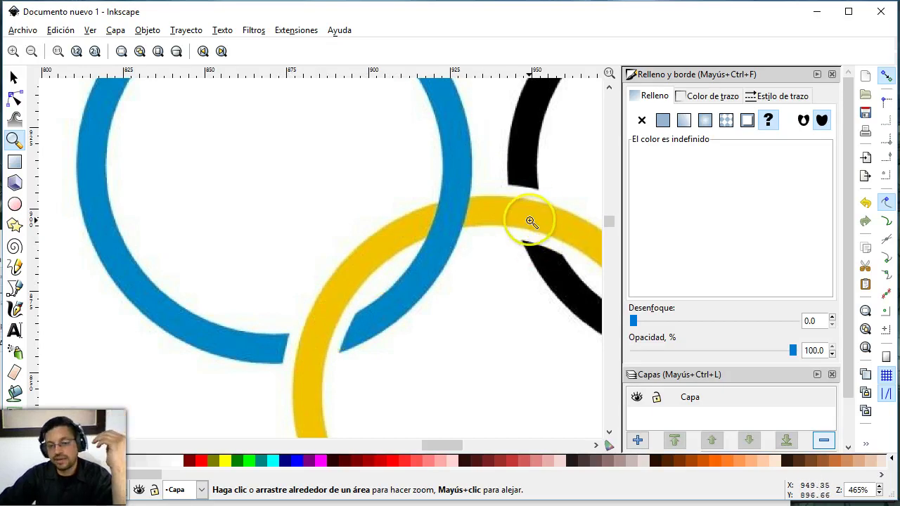
Draw a circle over the blue ring, centred and enlarged out to the ring's outer edge.
scroll(394, 238, "up", 2)
scroll(357, 241, "up", 2)
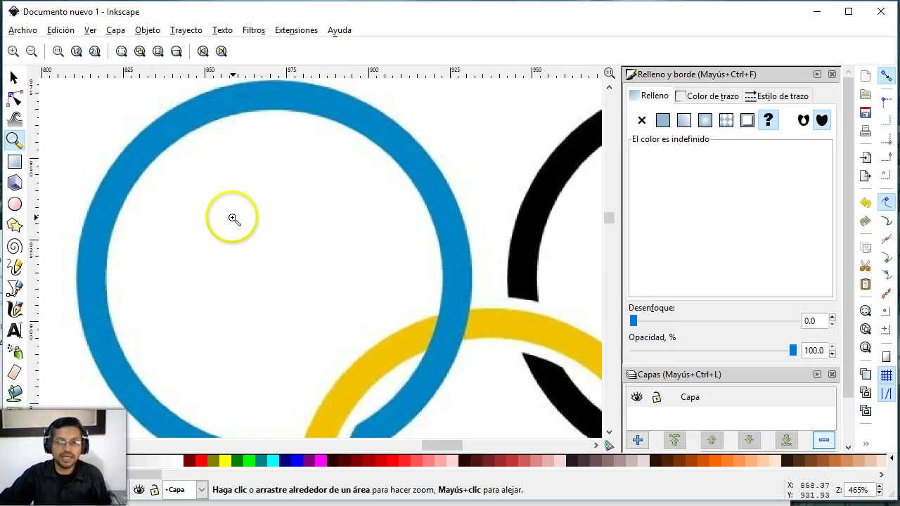
left_click(233, 219, "shift")
left_click(14, 78)
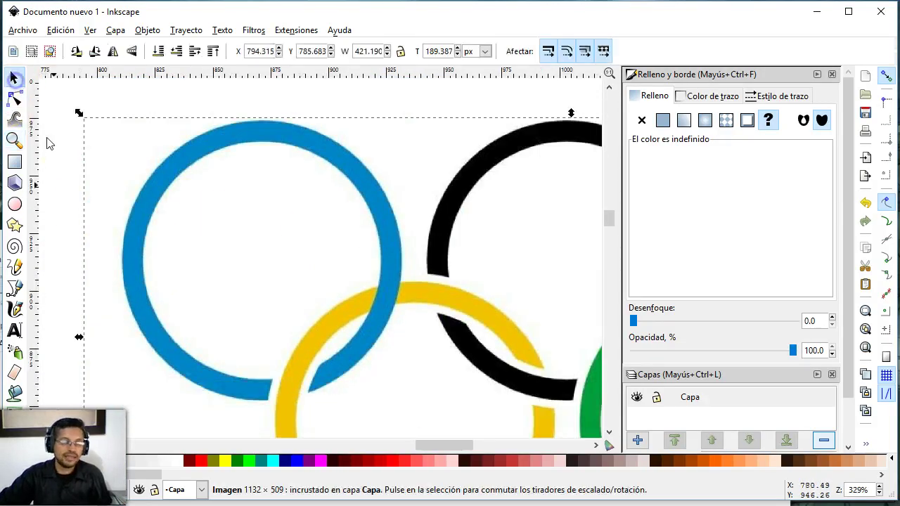
left_click(15, 204)
left_click_drag(204, 199, 314, 305)
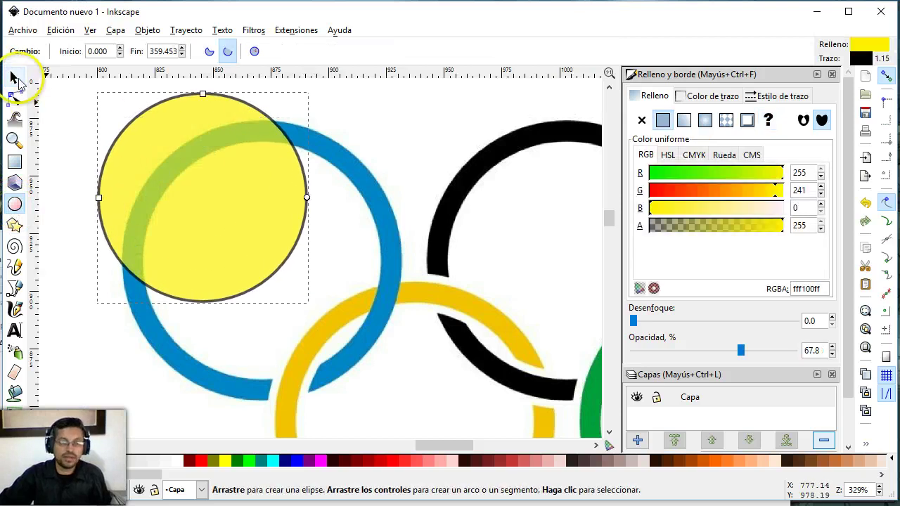
left_click(15, 78)
left_click_drag(169, 201, 219, 259)
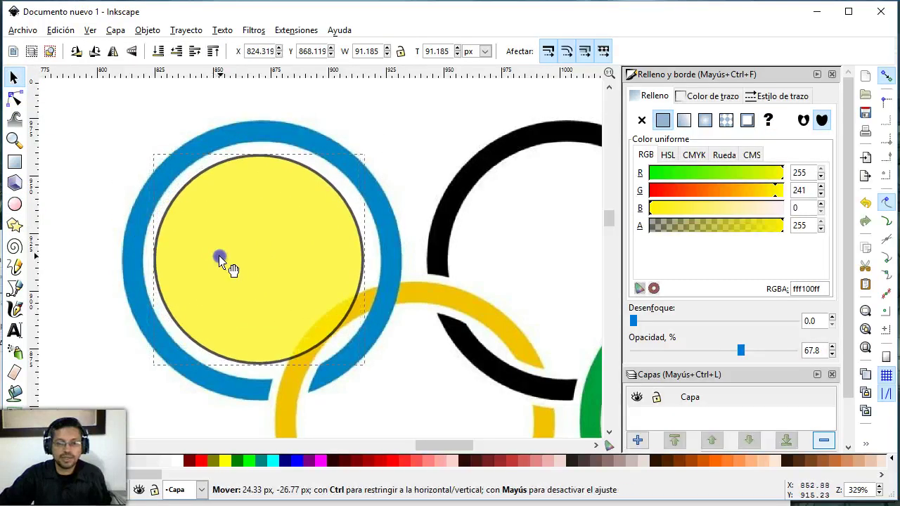
left_click_drag(368, 150, 383, 139)
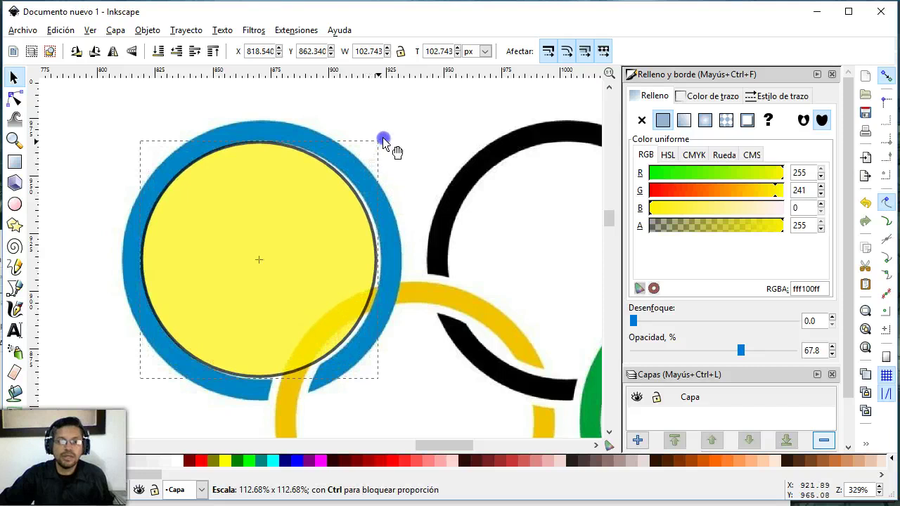
left_click_drag(281, 233, 281, 232)
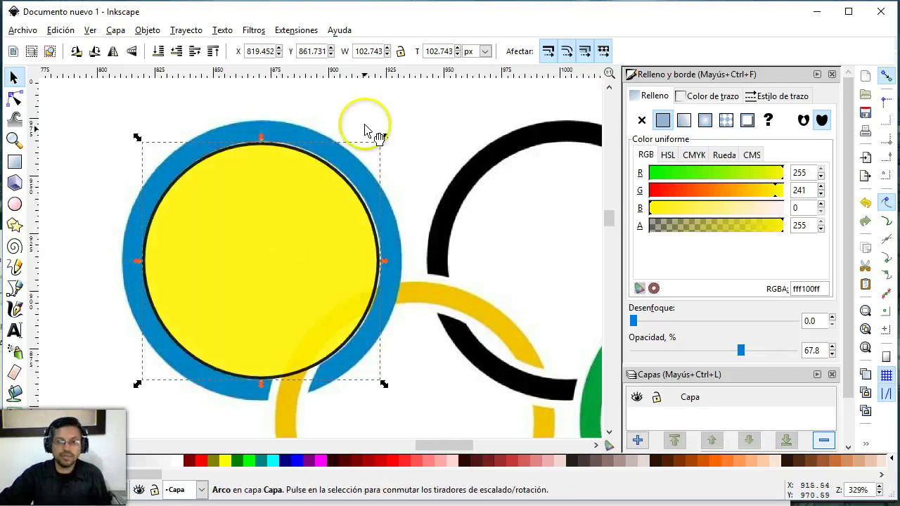
left_click_drag(382, 139, 434, 115)
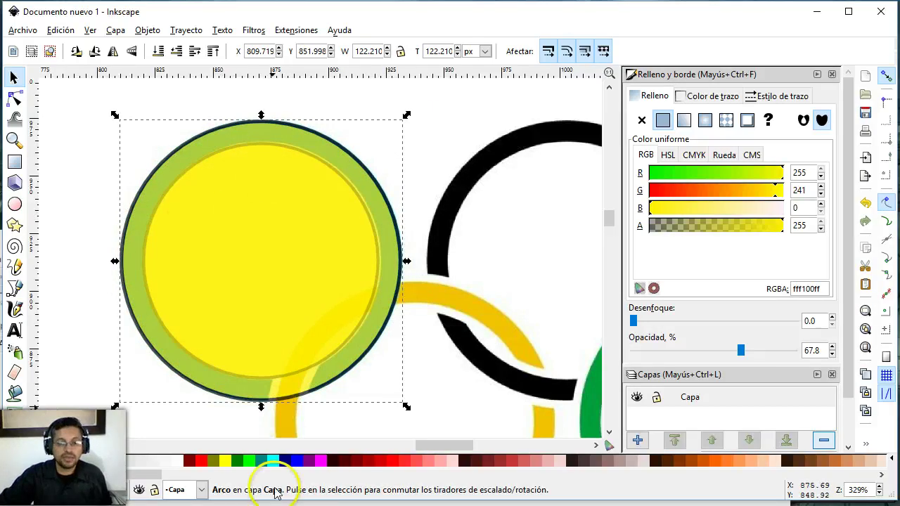
Fill the larger circle fuchsia, raise it to the top, and select both circles.
left_click(320, 462)
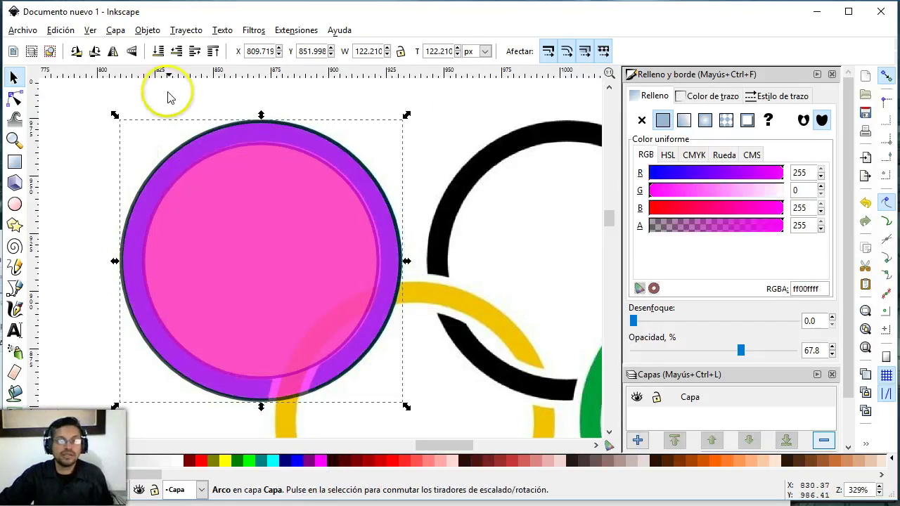
left_click(161, 53)
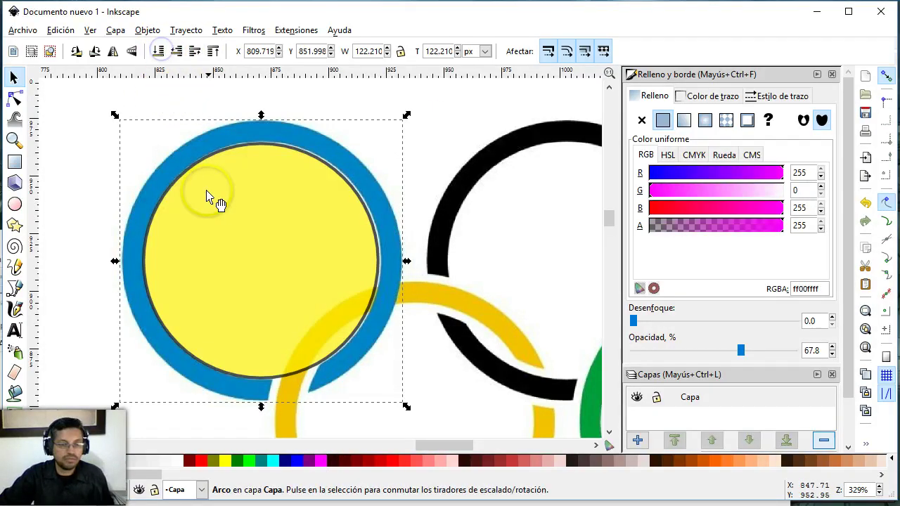
left_click(194, 52)
left_click(84, 183)
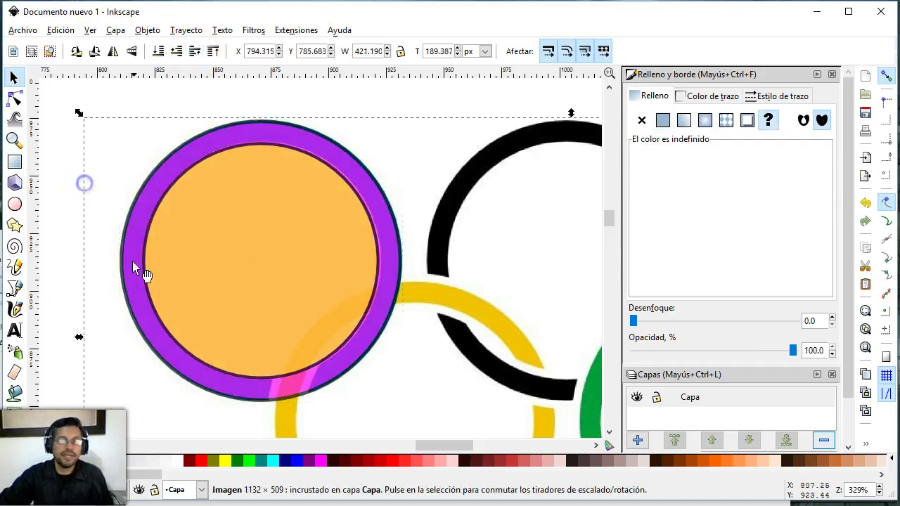
left_click(210, 180)
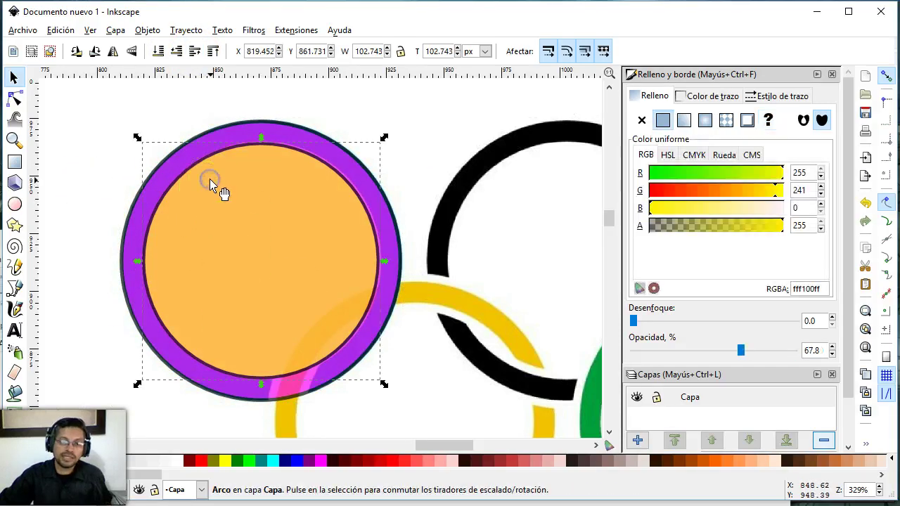
left_click(131, 215, "shift")
left_click(147, 29)
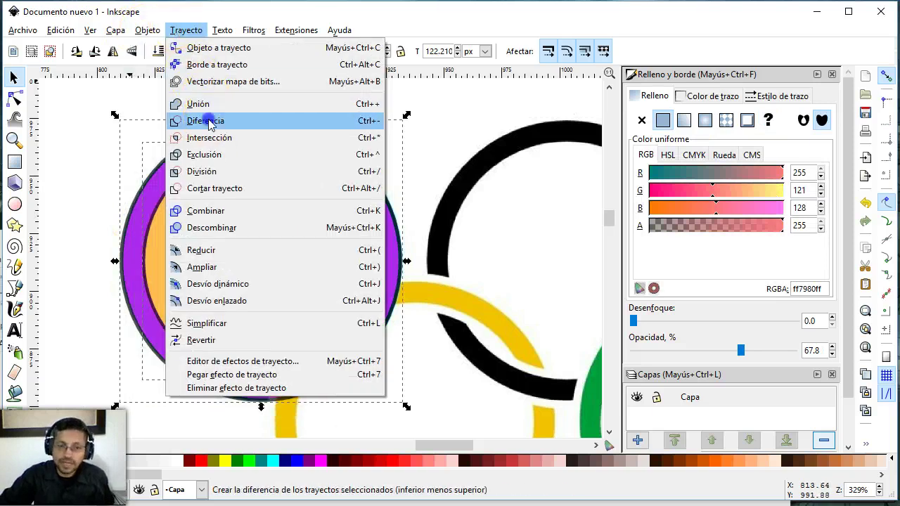
Subtract the inner circle to leave a fuchsia ring, and place a copy over the yellow ring.
left_click(211, 121)
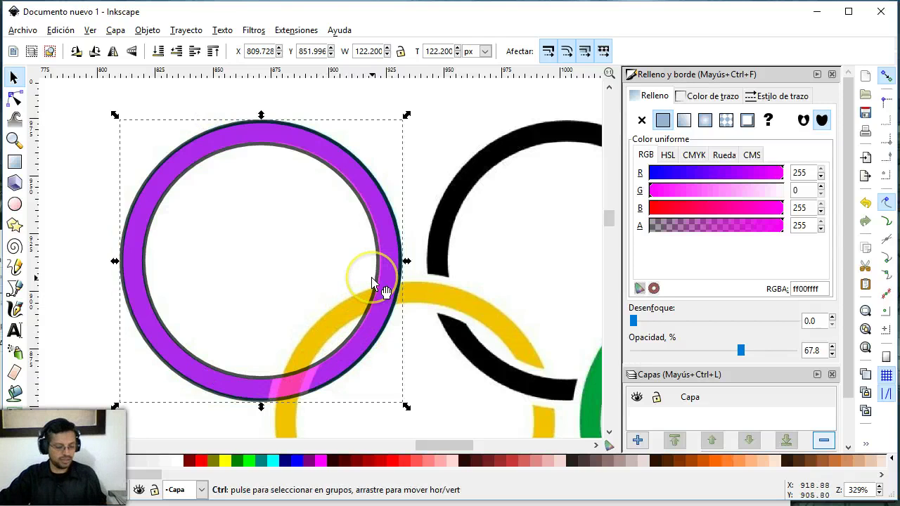
key("ctrl+d")
mouse_move(387, 268)
left_mouse_down()
mouse_move(512, 402)
mouse_move(537, 407)
left_mouse_up()
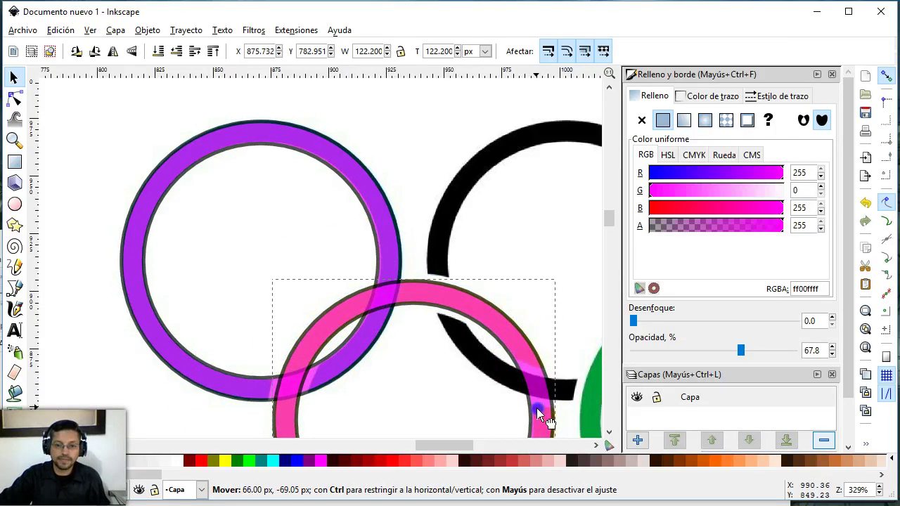
Fill the lower ring green and move the reference rings image further down.
scroll(485, 268, "down", 2)
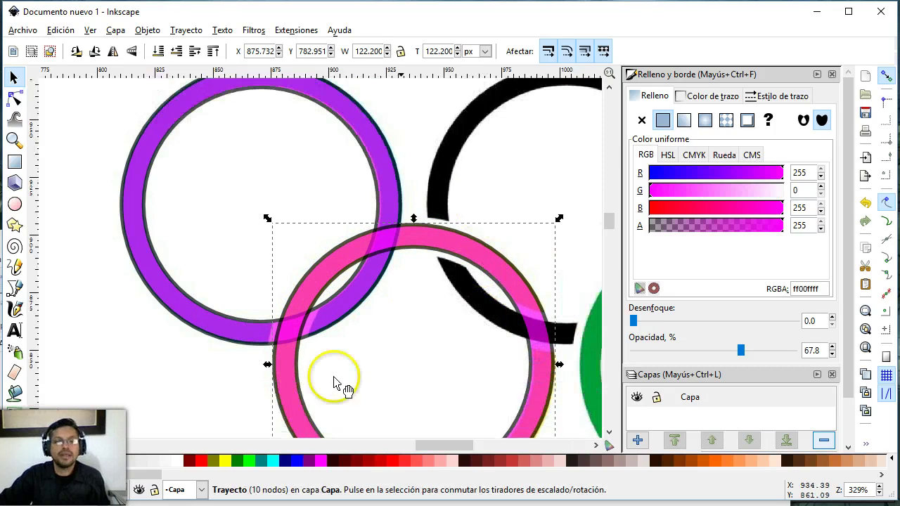
left_click(239, 463)
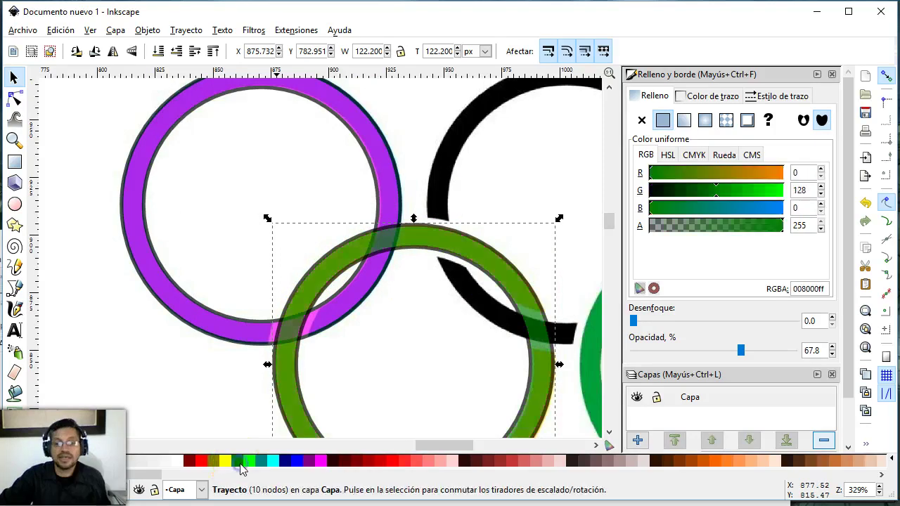
left_click(113, 304)
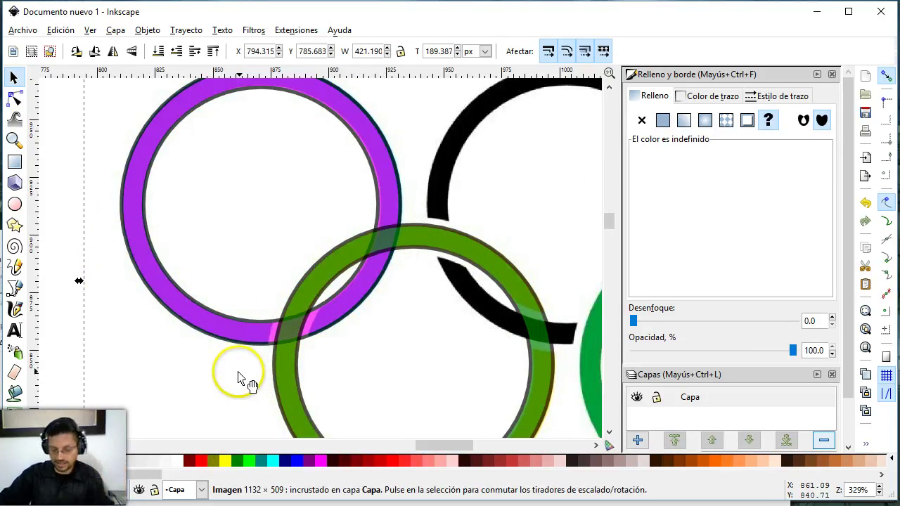
left_click_drag(185, 382, 214, 418)
mouse_move(225, 181)
left_mouse_down()
mouse_move(271, 402)
mouse_move(225, 412)
left_mouse_up()
Select the green and pink rings together and duplicate them in place.
scroll(407, 294, "up", 3)
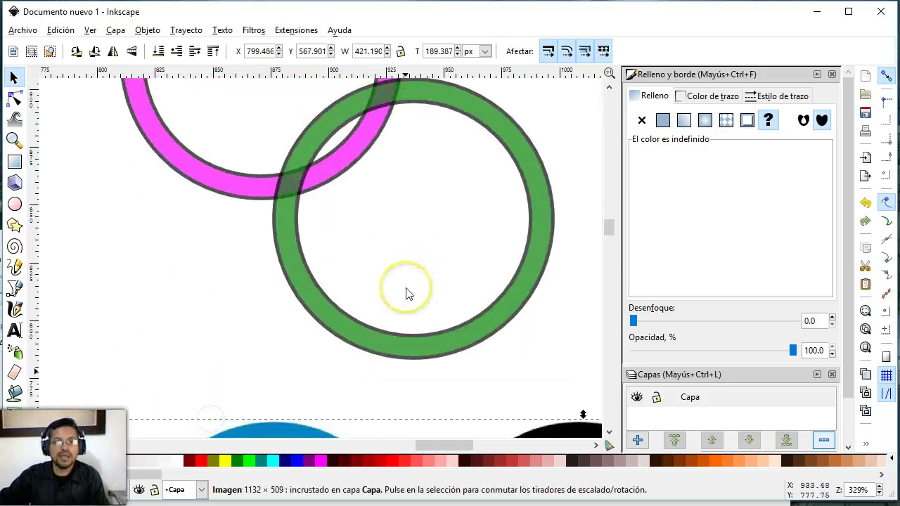
scroll(406, 293, "up", 6)
left_click(435, 263)
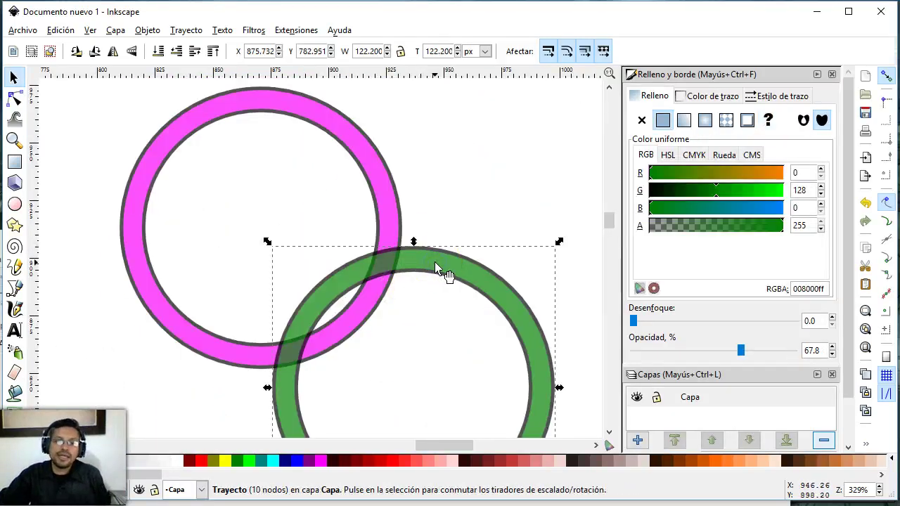
left_click(377, 270)
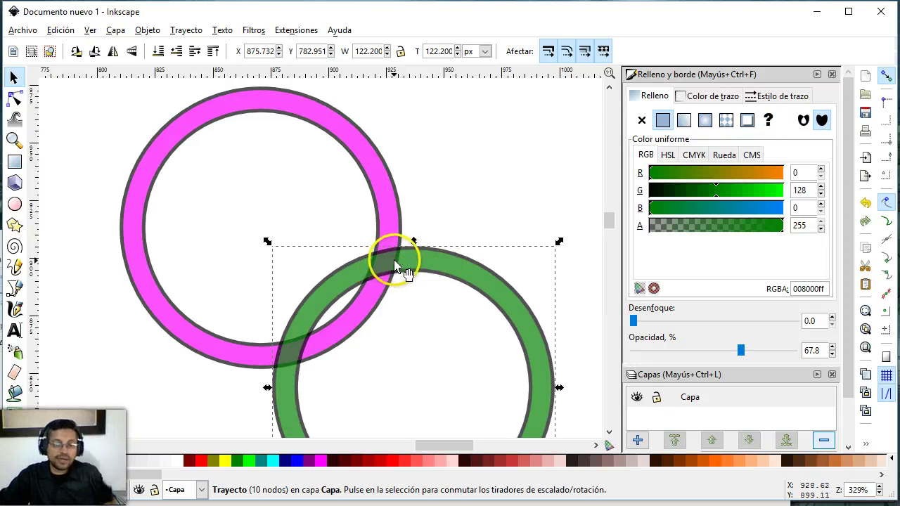
left_click(284, 360)
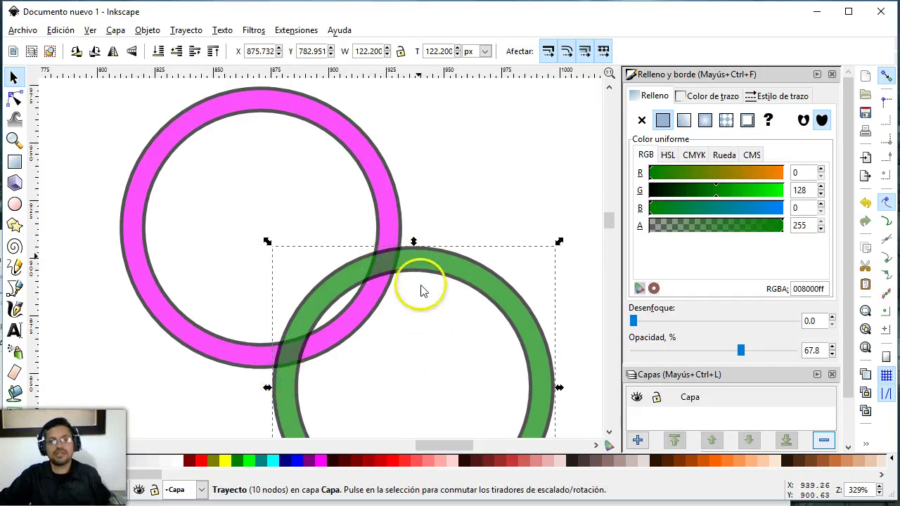
left_click(401, 218, "shift")
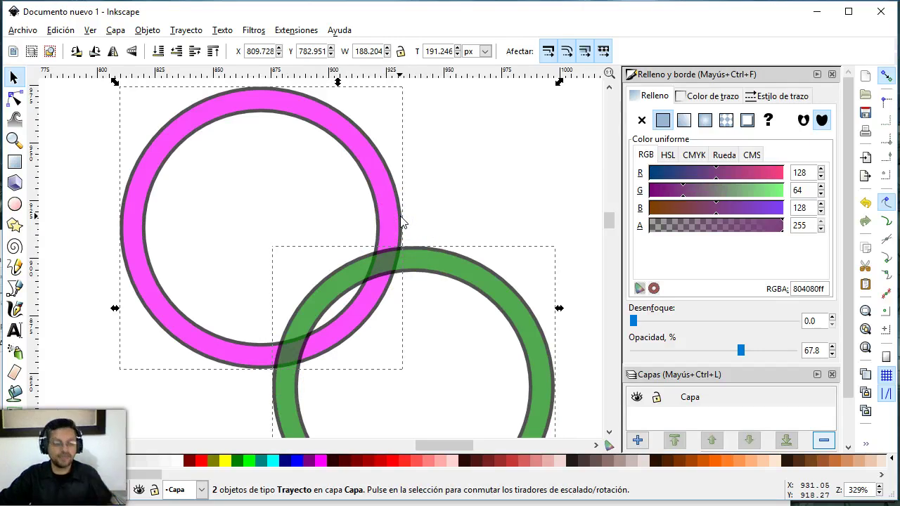
key("ctrl+z")
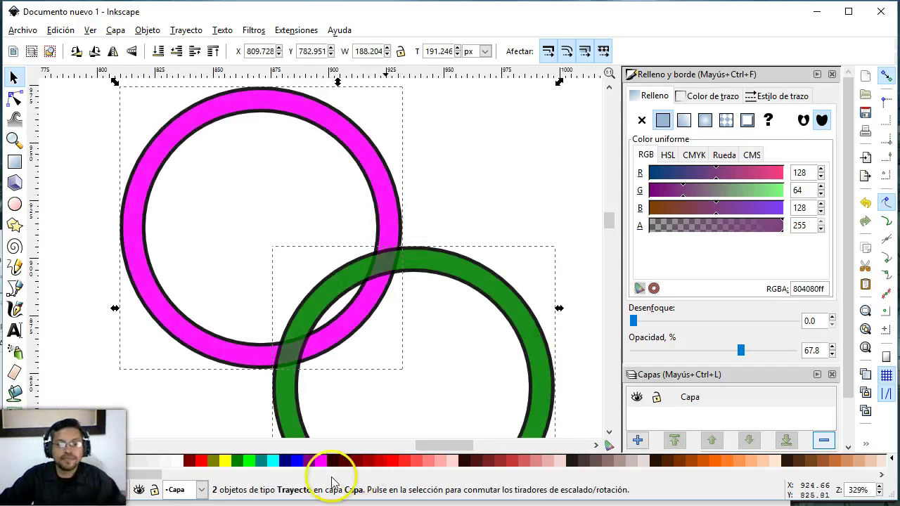
Fill the duplicated rings navy, intersect them, and break the overlap into two separate patches.
left_click(287, 461)
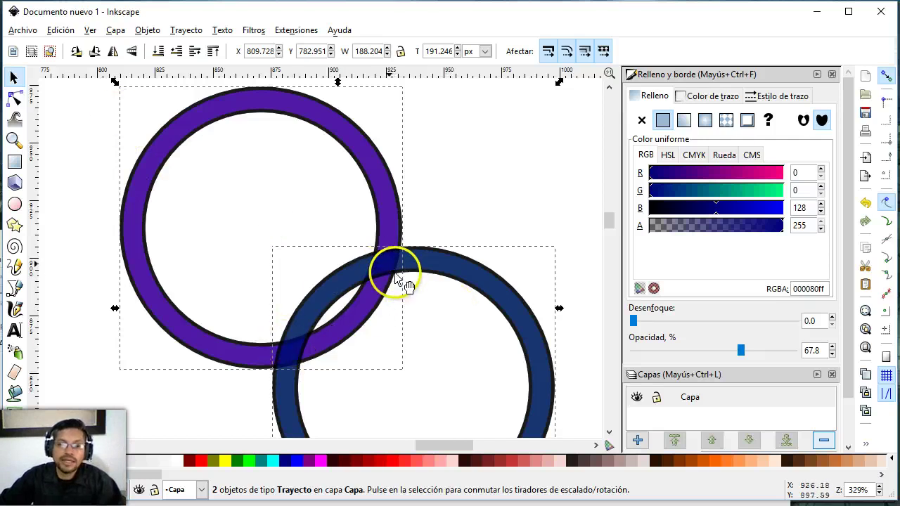
left_click(186, 30)
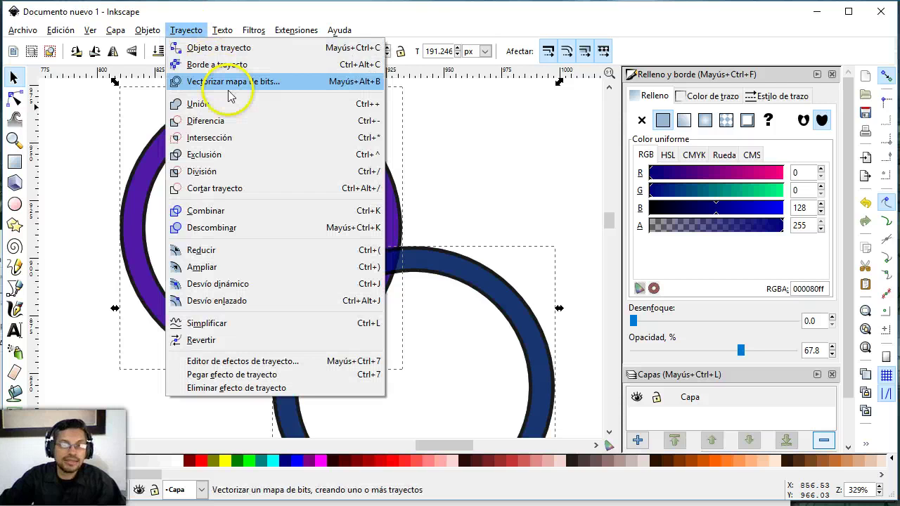
left_click(239, 137)
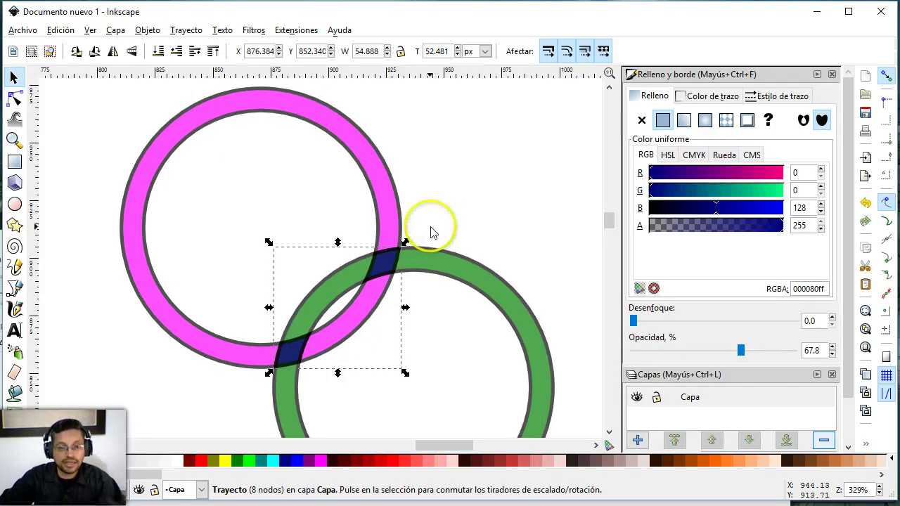
left_click(186, 31)
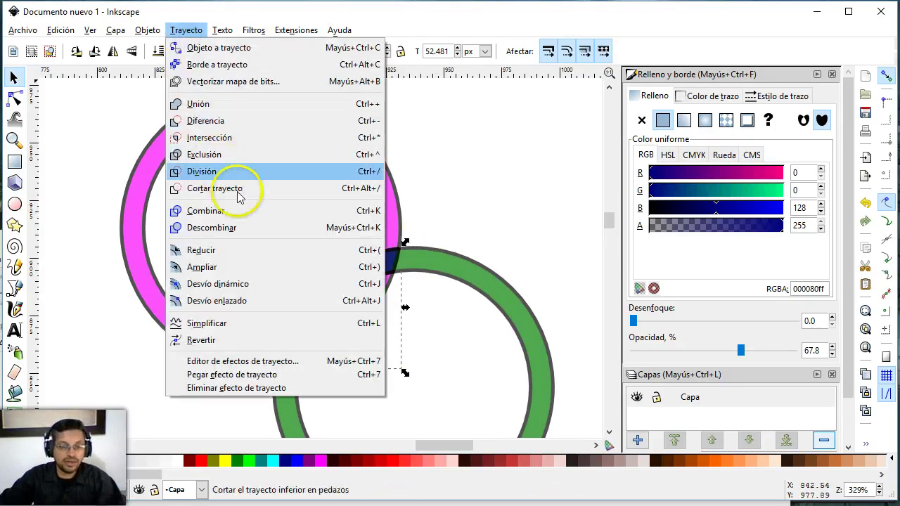
left_click(253, 228)
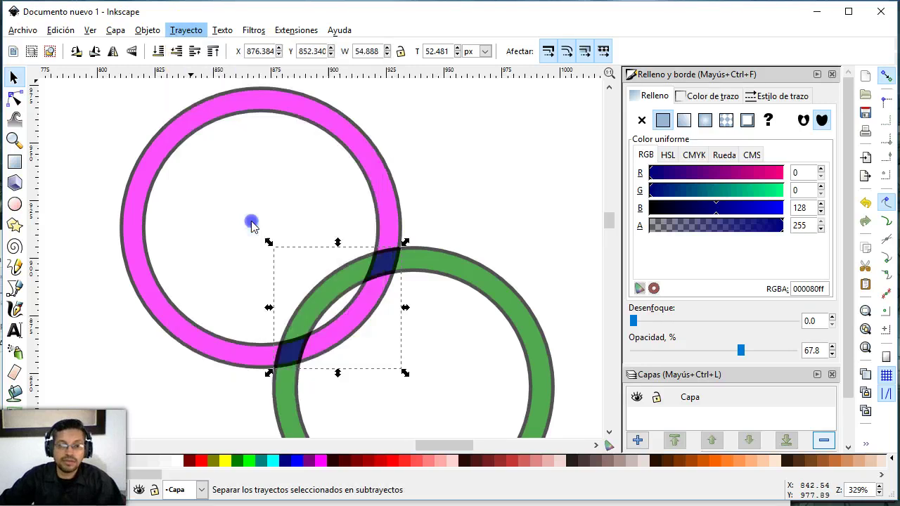
left_click(483, 203)
left_click(396, 245)
key("ctrl")
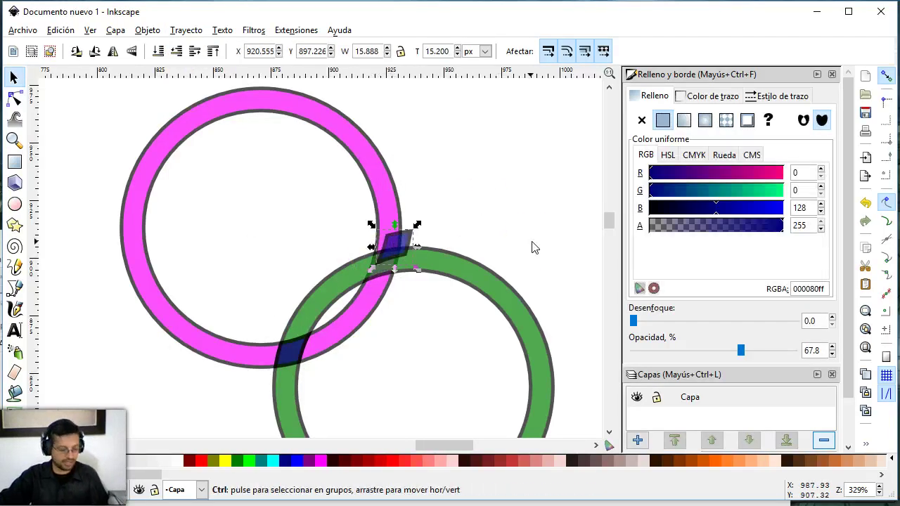
Zoom in on the upper crossing and enlarge its dark-blue patch to cover the outlines.
key("Escape")
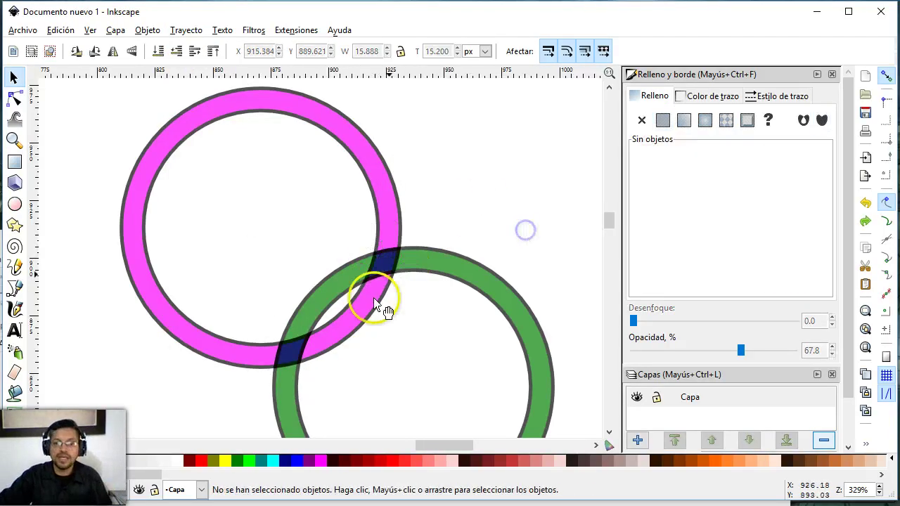
key("z")
left_click_drag(427, 229, 315, 337)
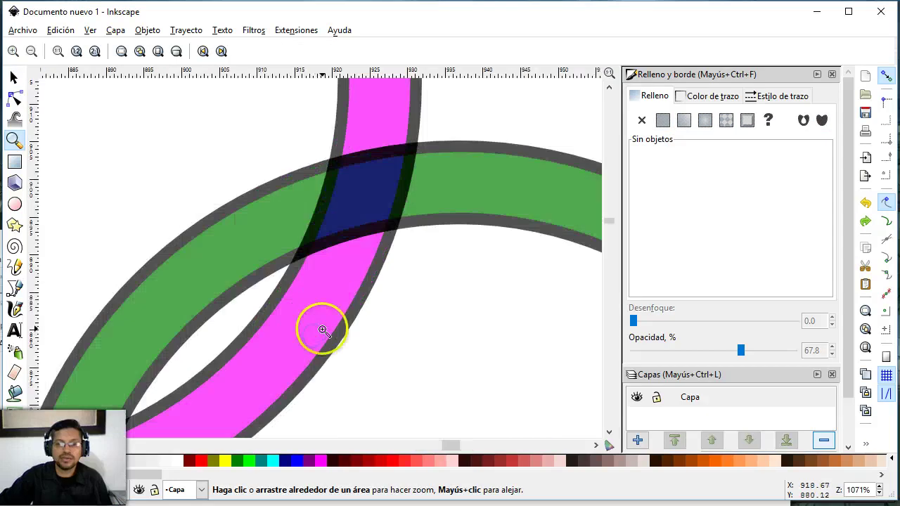
left_click(13, 78)
left_click(367, 164)
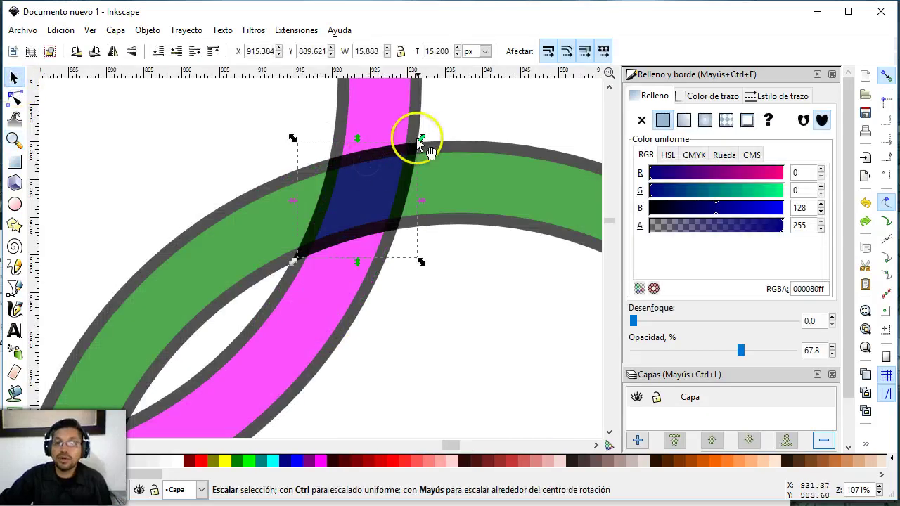
left_click_drag(420, 138, 442, 112)
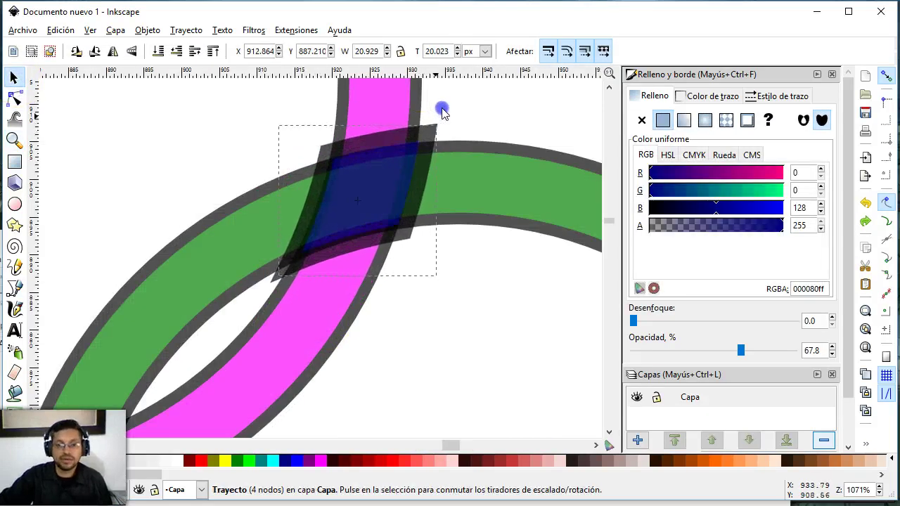
left_click(404, 325)
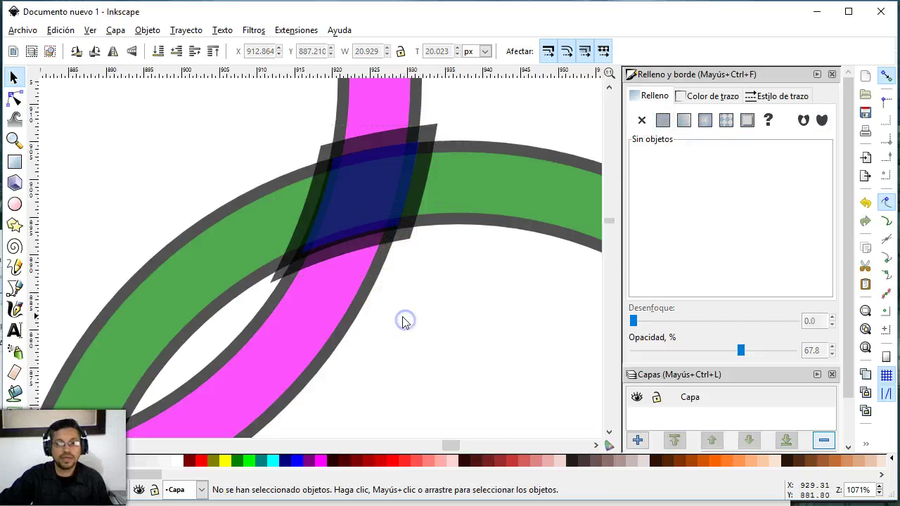
Enlarge the dark-blue patch at the lower crossing to cover its ring outlines.
scroll(290, 385, "down", 4)
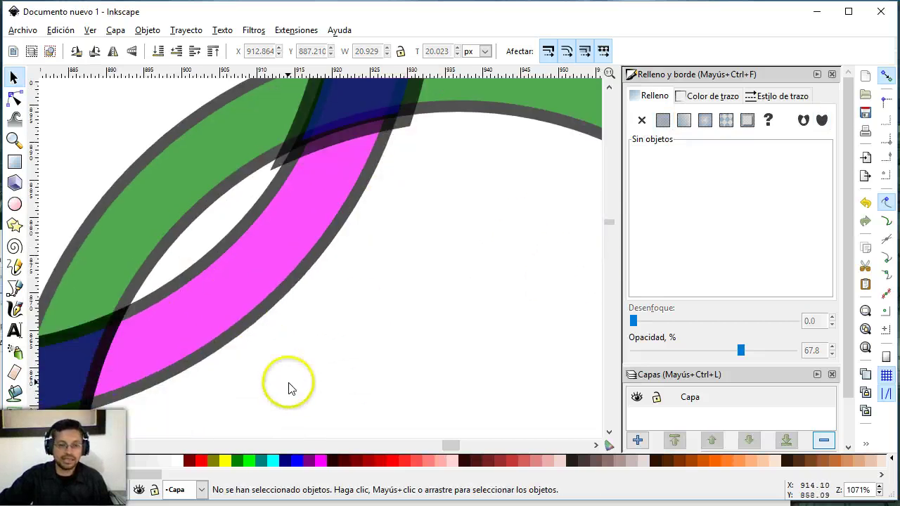
scroll(281, 408, "down", 1)
left_click_drag(453, 445, 446, 448)
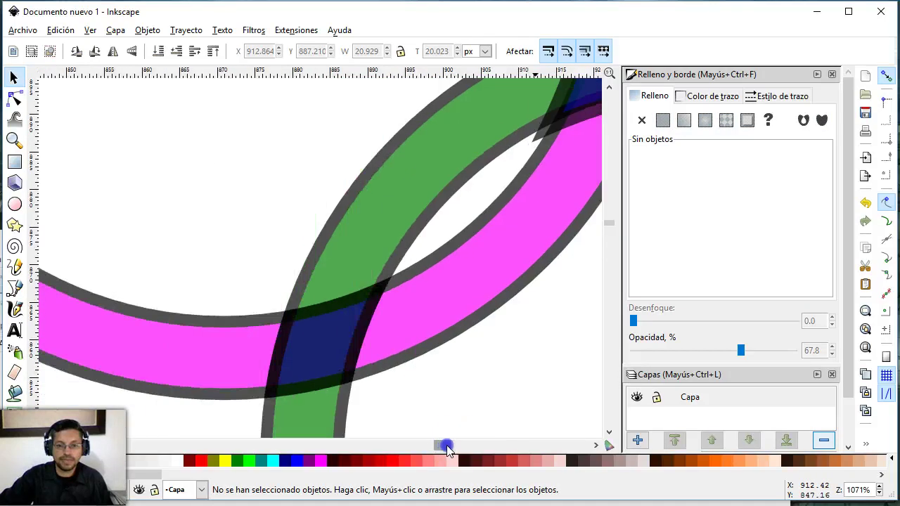
left_click(336, 359)
left_click_drag(383, 281, 420, 249)
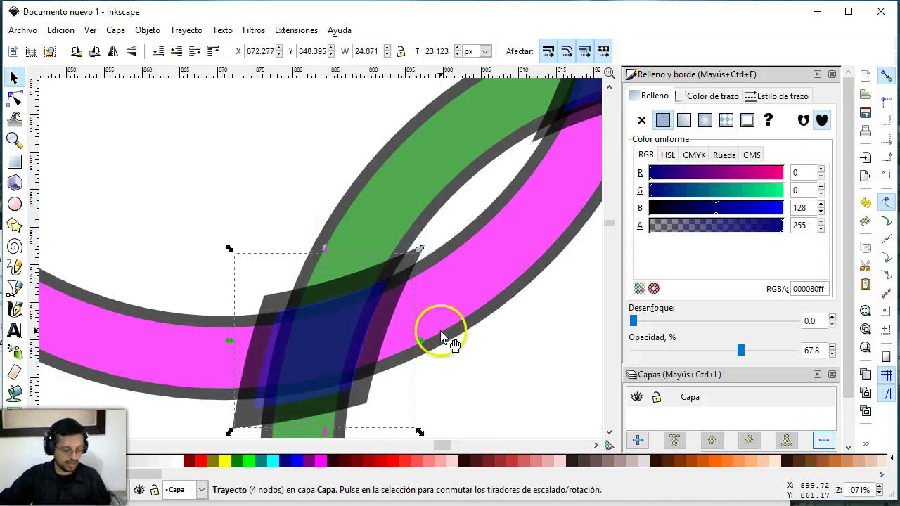
Zoom out and shrink the upper patch to about 18.7 × 17.9 px to fit its crossing.
key("z")
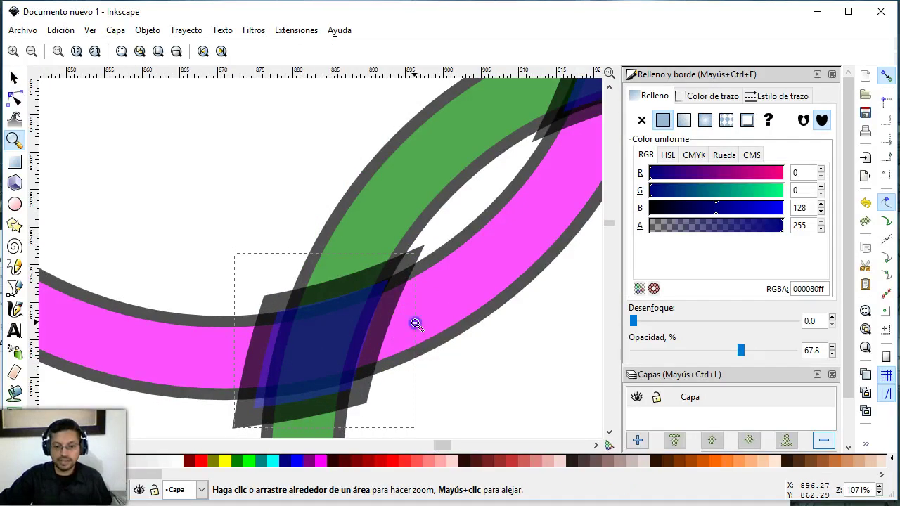
left_click(416, 324, "shift")
left_click(416, 323, "shift")
scroll(416, 324, "down", 5)
scroll(416, 323, "down", 5)
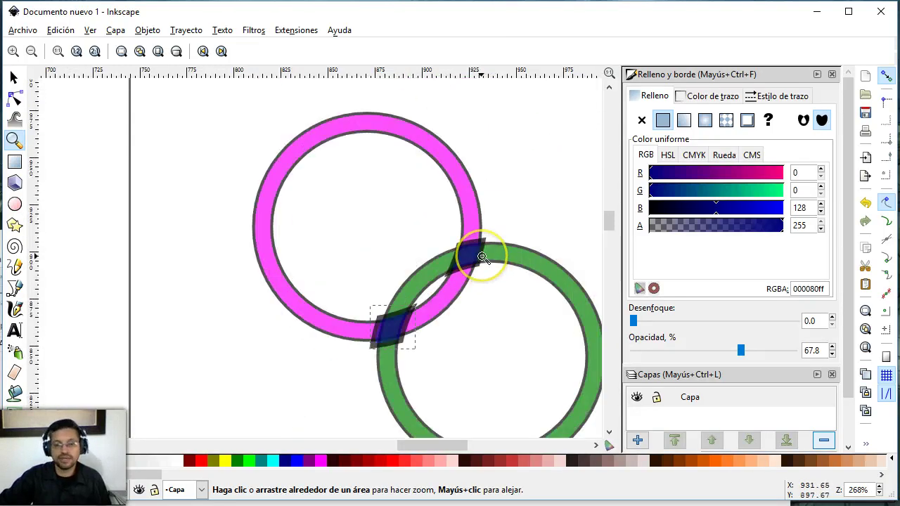
left_click(14, 78)
left_click(241, 200)
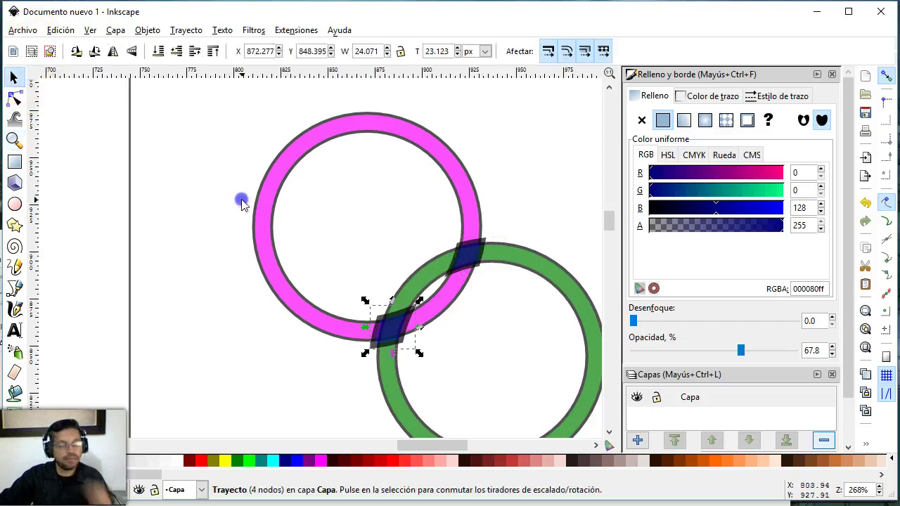
left_click(478, 257)
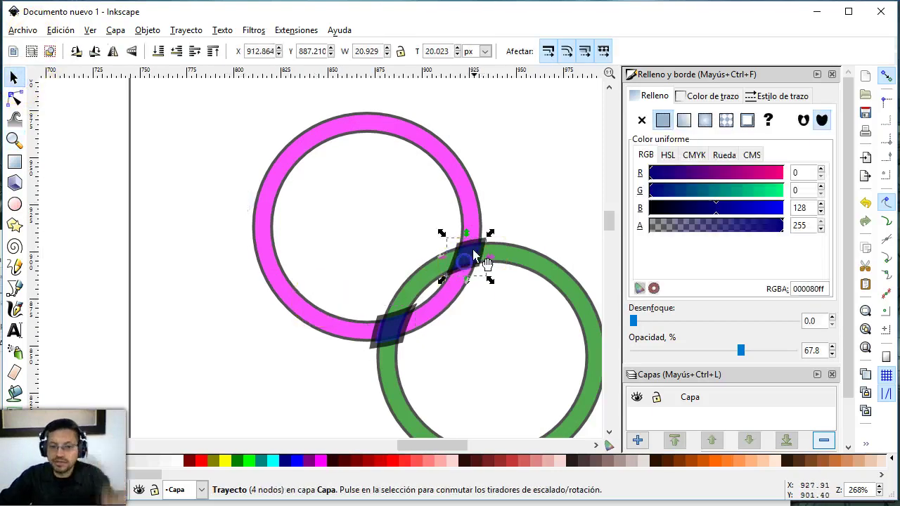
left_click_drag(490, 240, 498, 243)
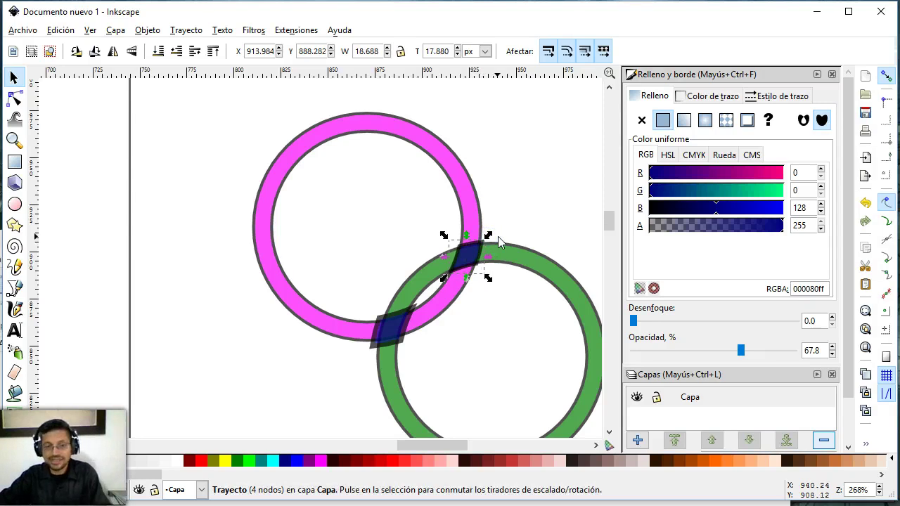
key("Delete")
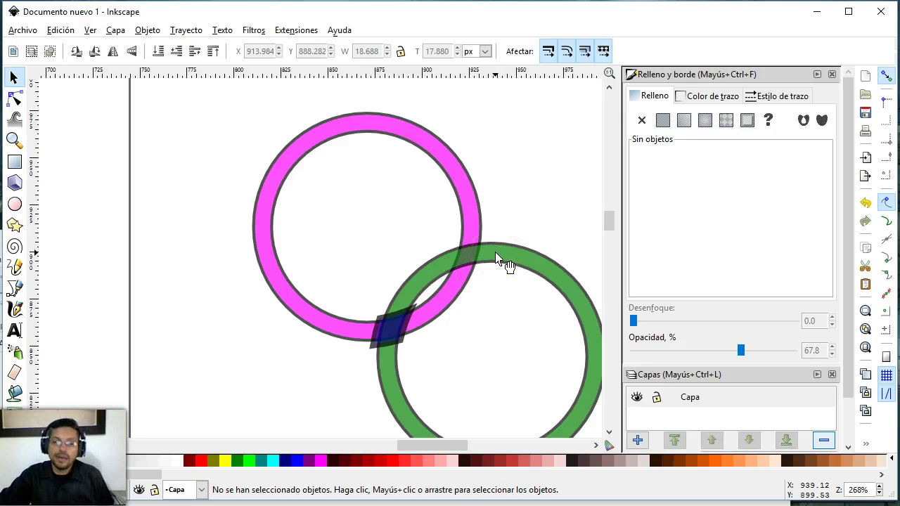
key("ctrl+z")
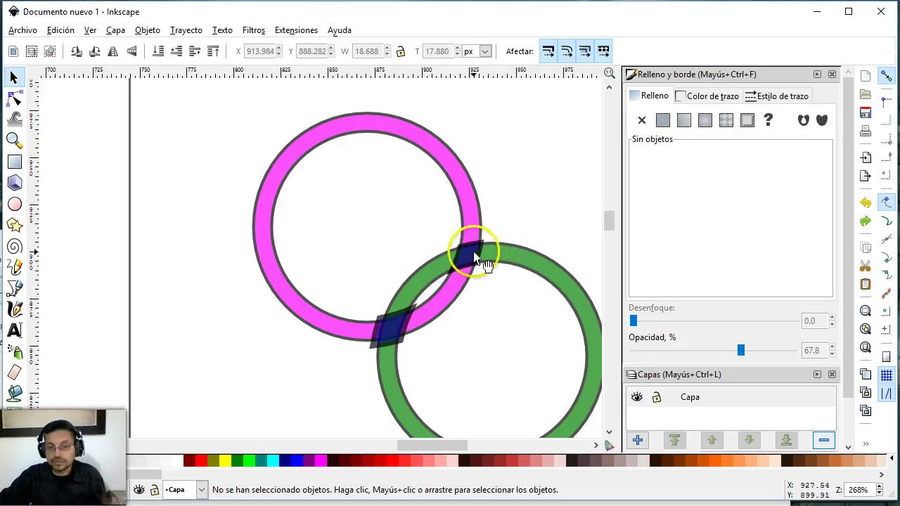
Subtract the lower-crossing overlap patch from the pink ring, cutting a gap there.
left_click(477, 260)
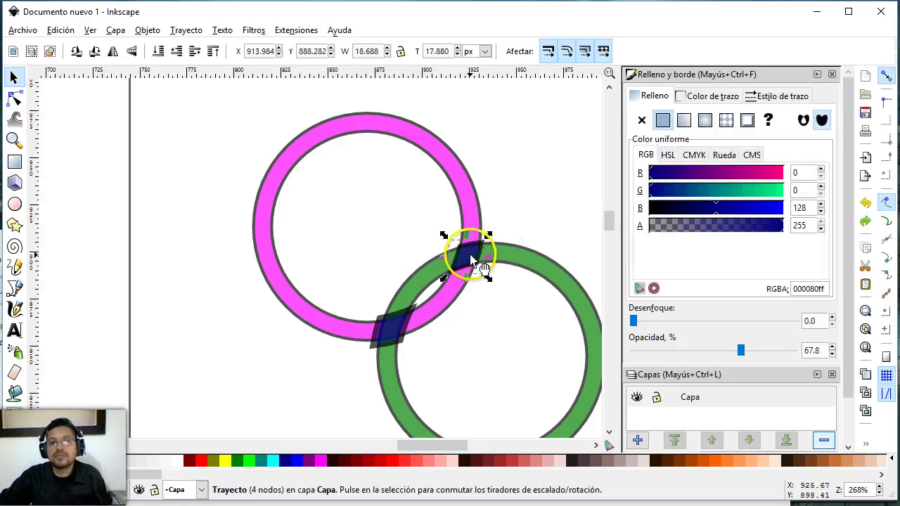
left_click(467, 185, "shift")
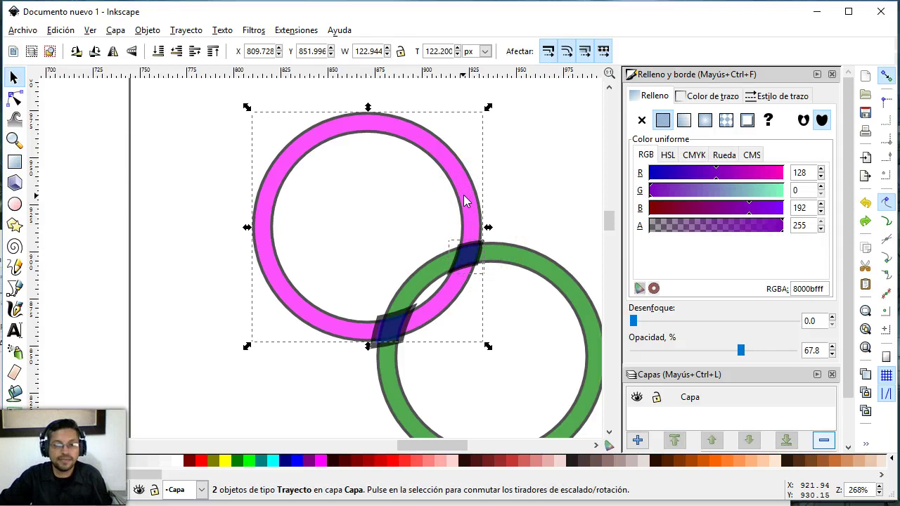
left_click(548, 202)
scroll(488, 209, "down", 6)
scroll(488, 209, "down", 8)
scroll(488, 237, "down", 2)
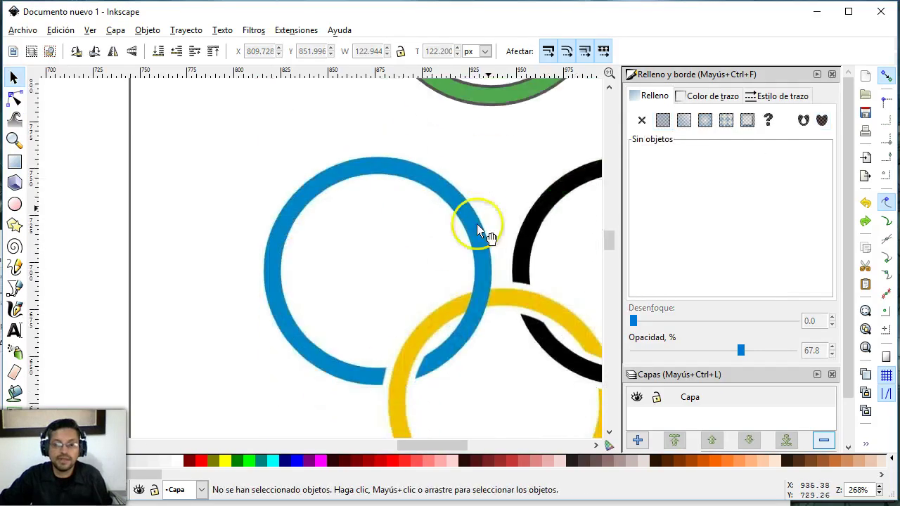
scroll(399, 316, "up", 10)
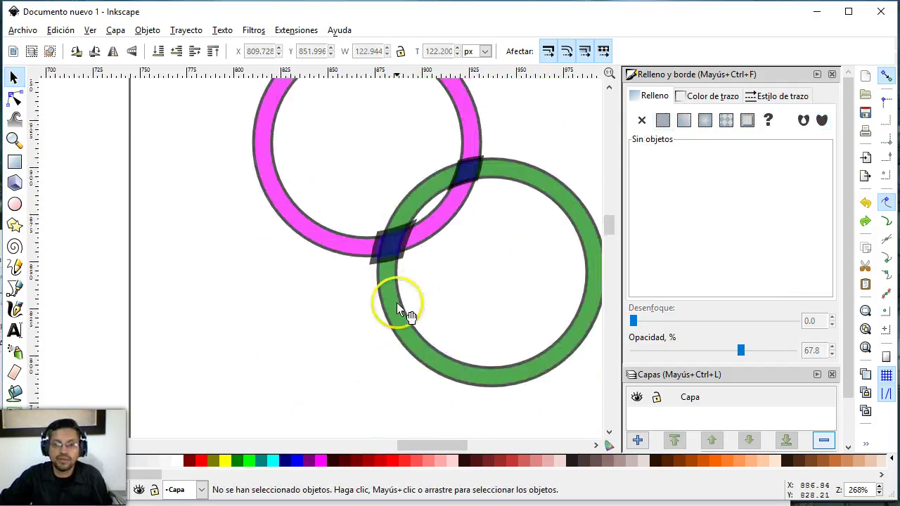
left_click(394, 260)
left_click(338, 246, "shift")
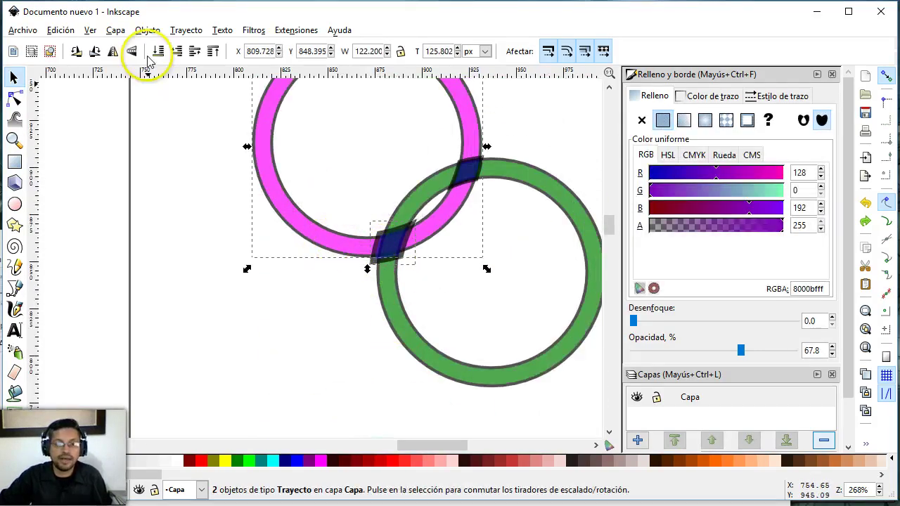
left_click(176, 30)
left_click(205, 116)
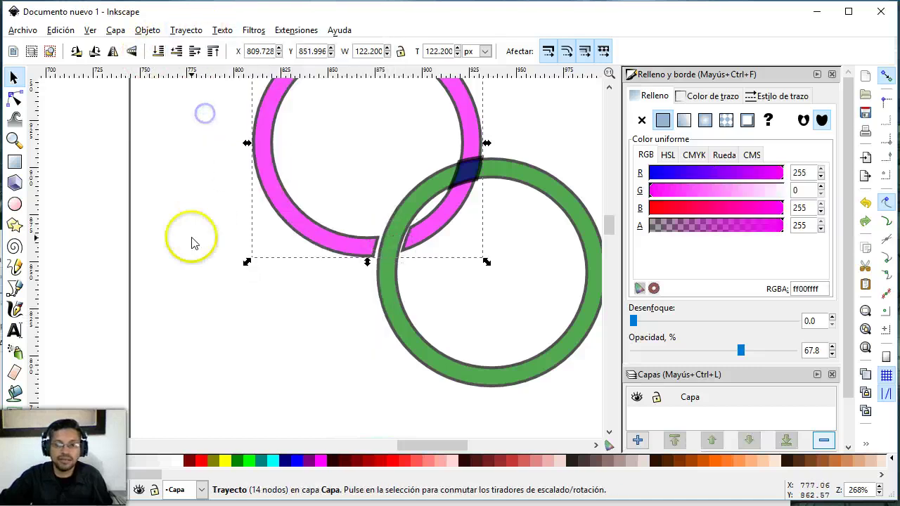
left_click(194, 242)
scroll(457, 246, "up", 1)
scroll(489, 243, "up", 1)
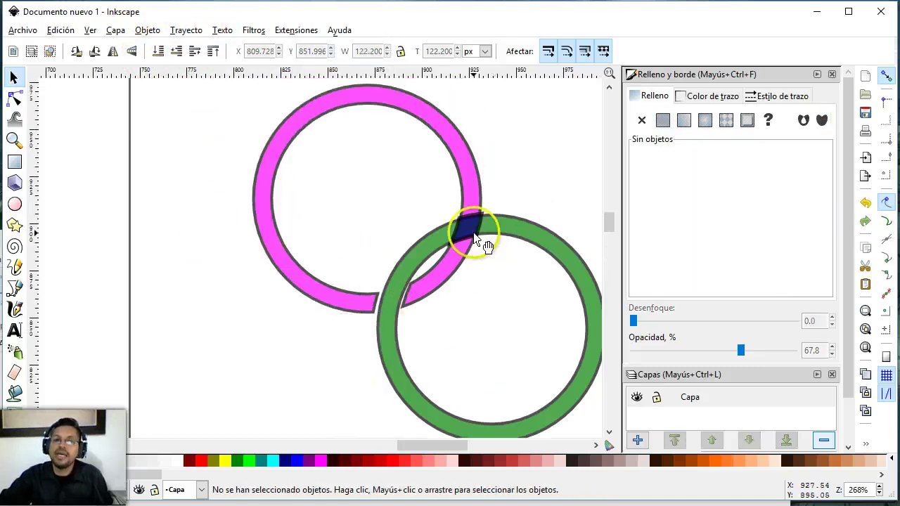
Move the small dark-blue patch into the pink ring's centre, then select the green and pink rings.
left_click_drag(472, 229, 413, 216)
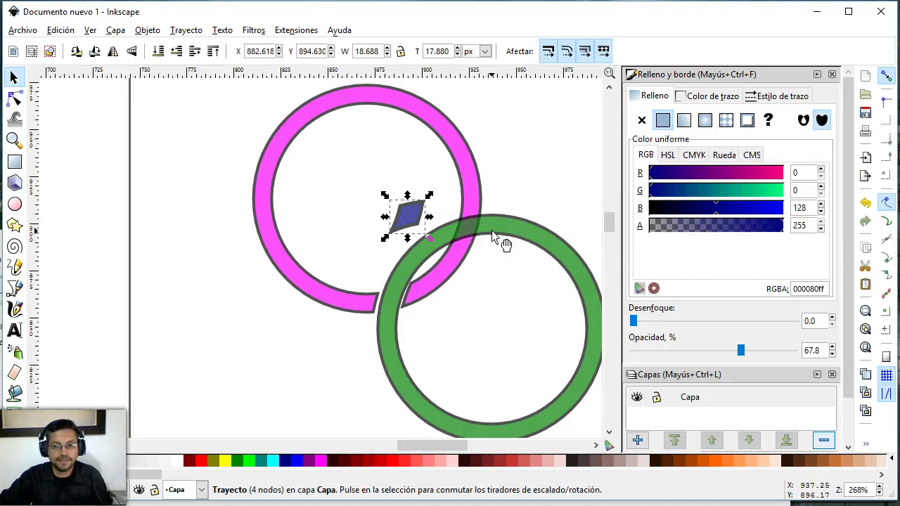
left_click(474, 236)
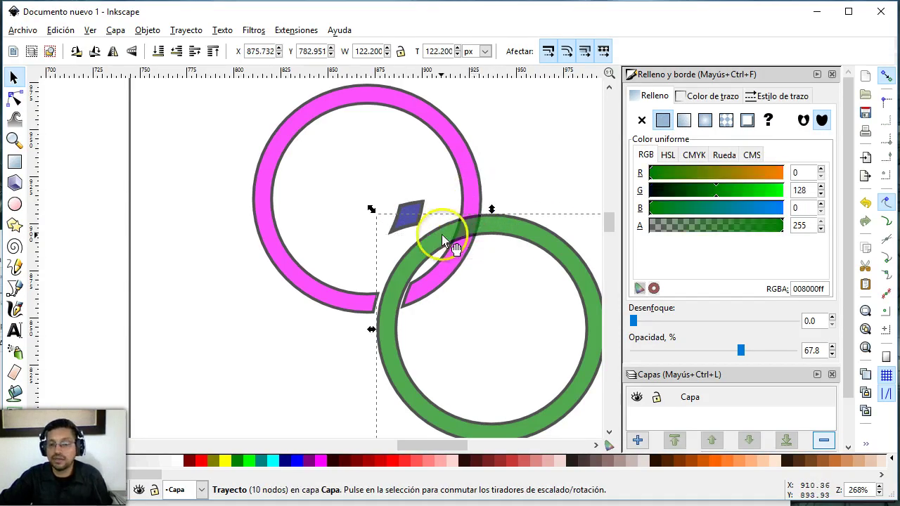
left_click(480, 189)
scroll(436, 296, "down", 3)
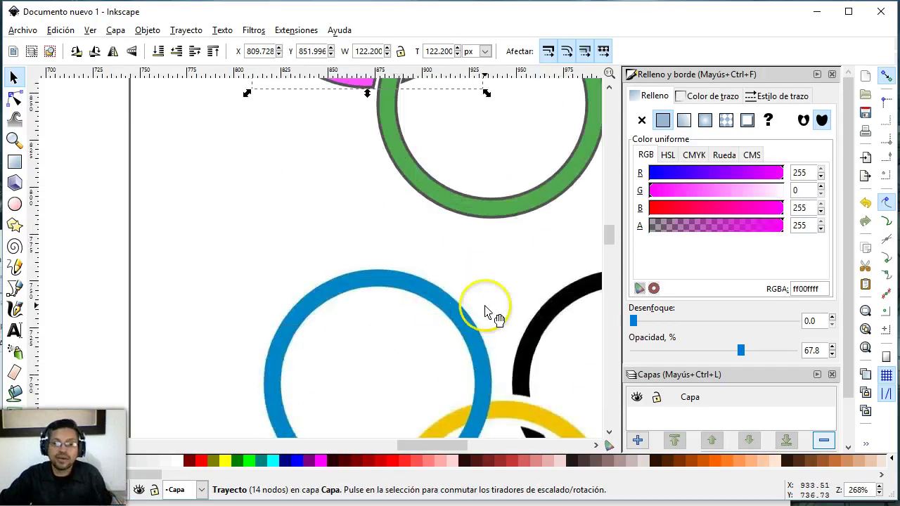
scroll(450, 309, "up", 1)
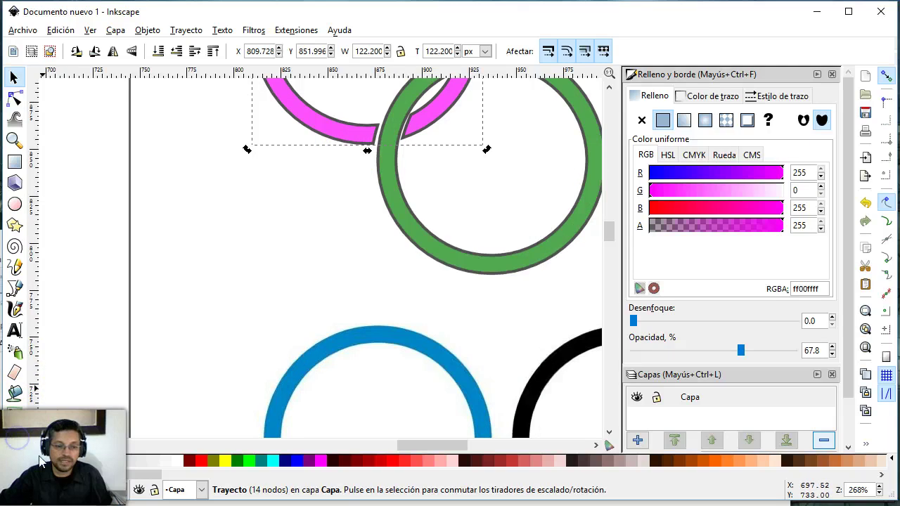
Use the Dropper to give the pink ring the reference blue ring's colour (0184c8ff).
key("d")
left_click(327, 345)
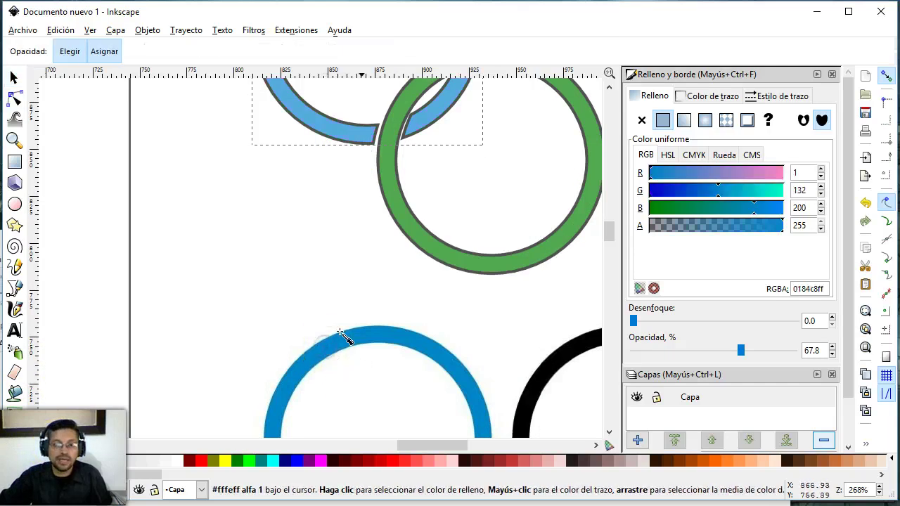
scroll(360, 325, "up", 2)
scroll(317, 342, "down", 5)
scroll(321, 345, "up", 4)
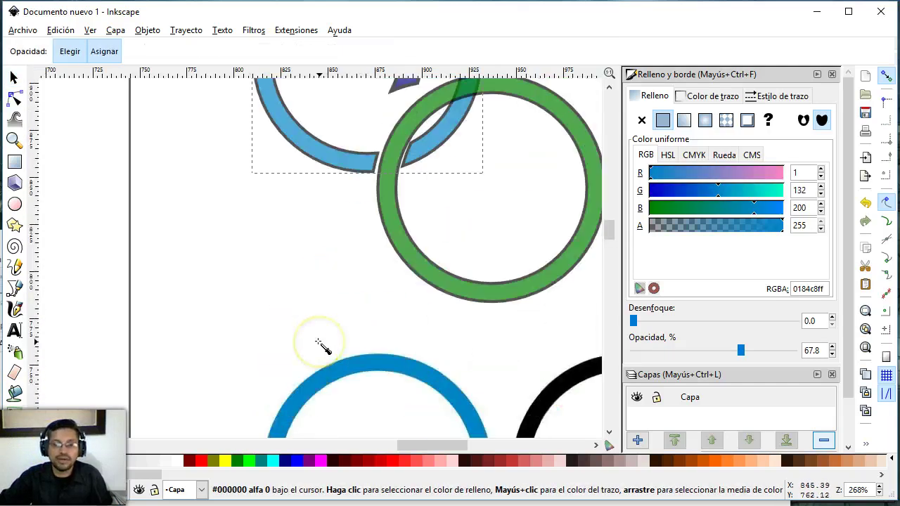
Give the green ring the reference yellow ring's colour (f5c102ff) with the Dropper.
left_click(14, 77)
left_click(442, 272)
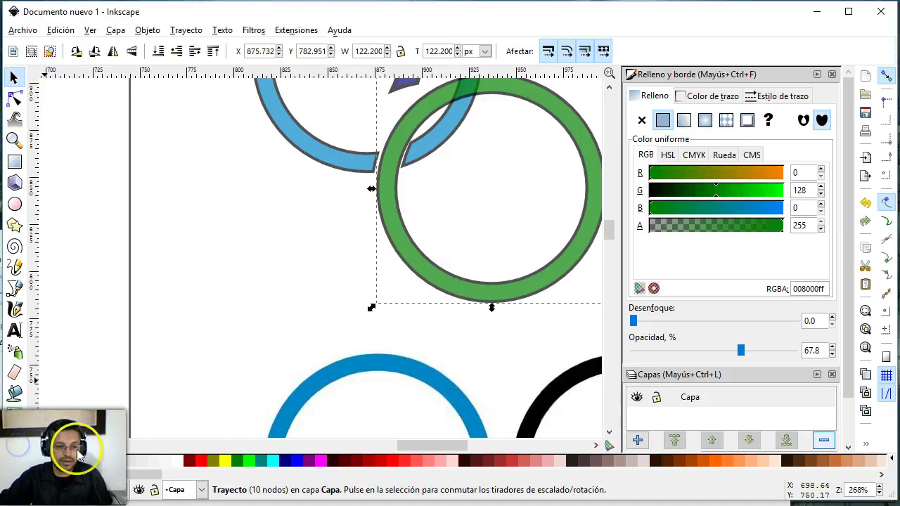
key("d")
scroll(352, 352, "down", 4)
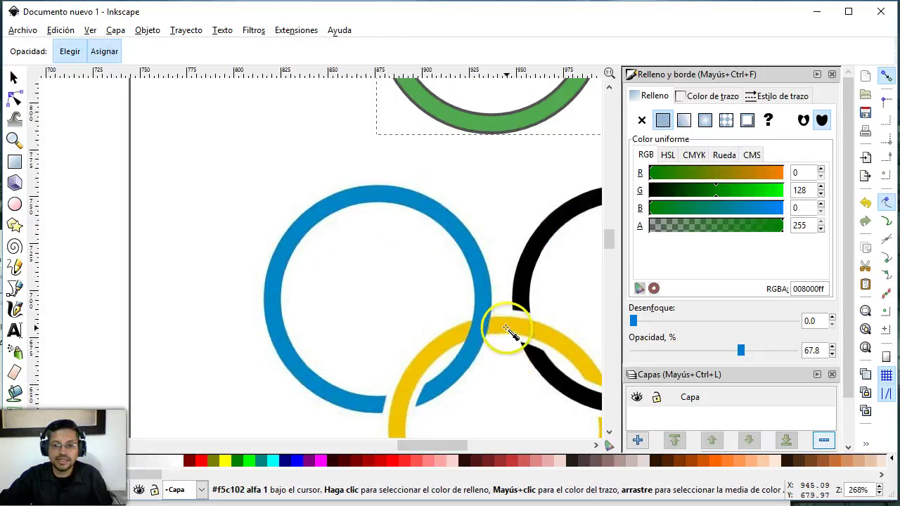
left_click(507, 329)
scroll(492, 324, "up", 5)
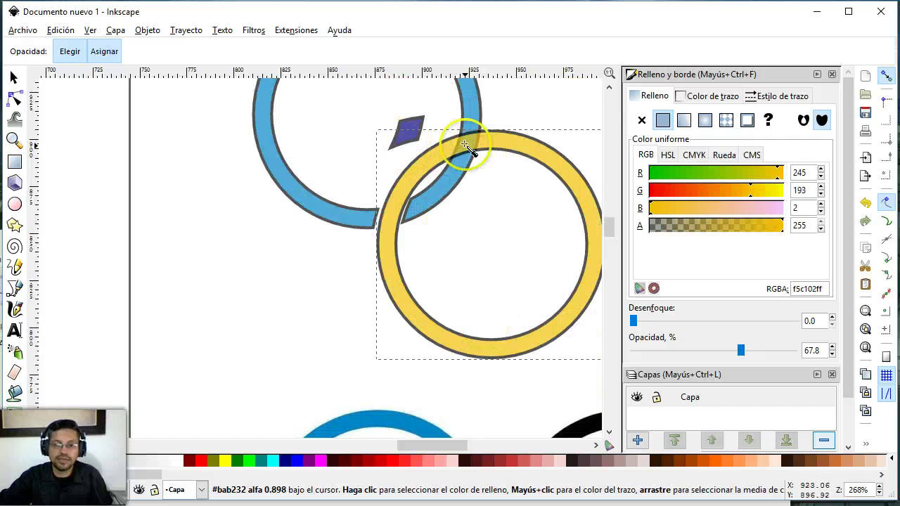
Set both the yellow and blue rings to 100 opacity.
left_click(14, 77)
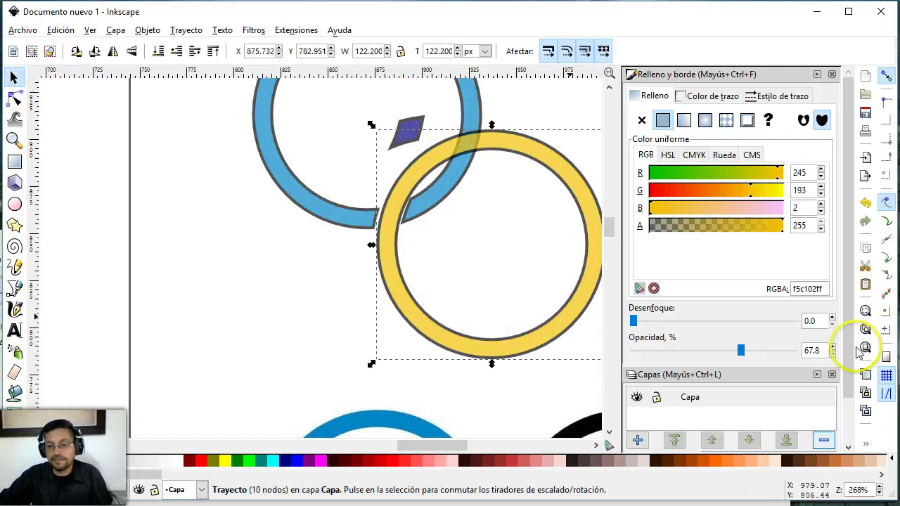
left_click_drag(740, 351, 873, 350)
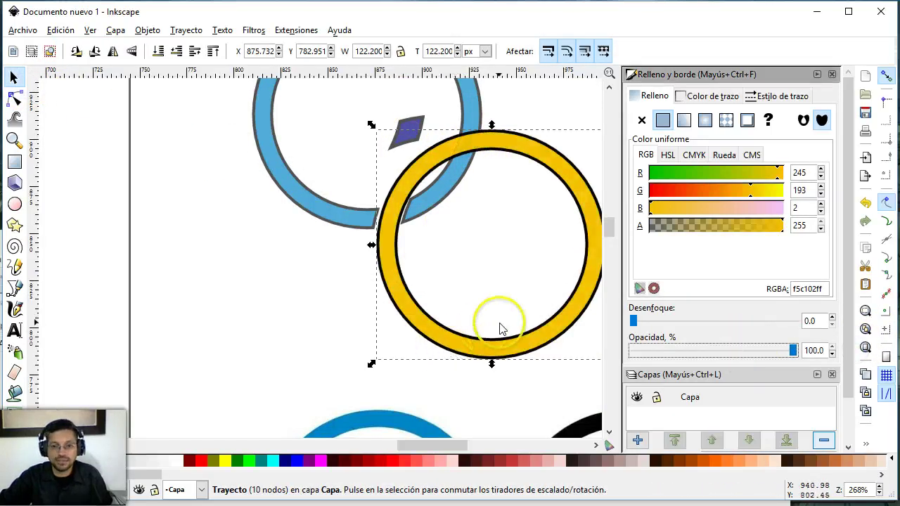
left_click(331, 215)
left_click_drag(740, 350, 819, 350)
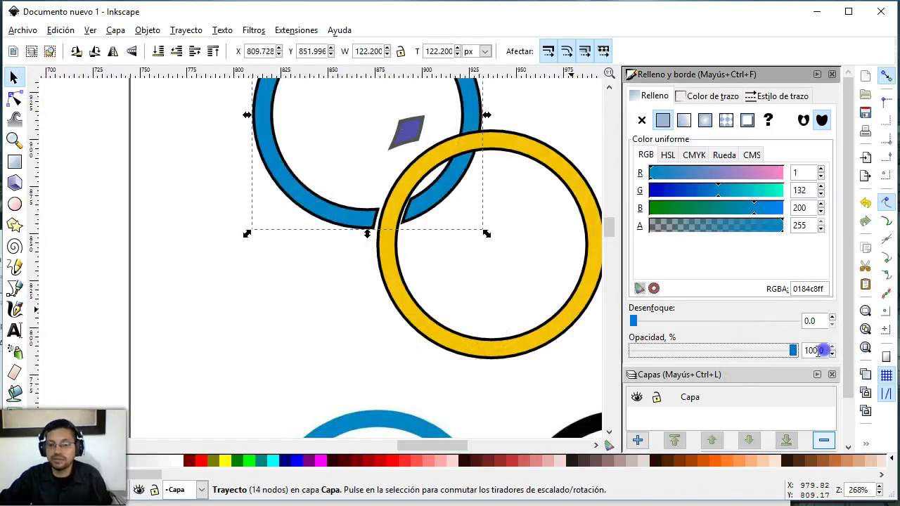
left_click(277, 341)
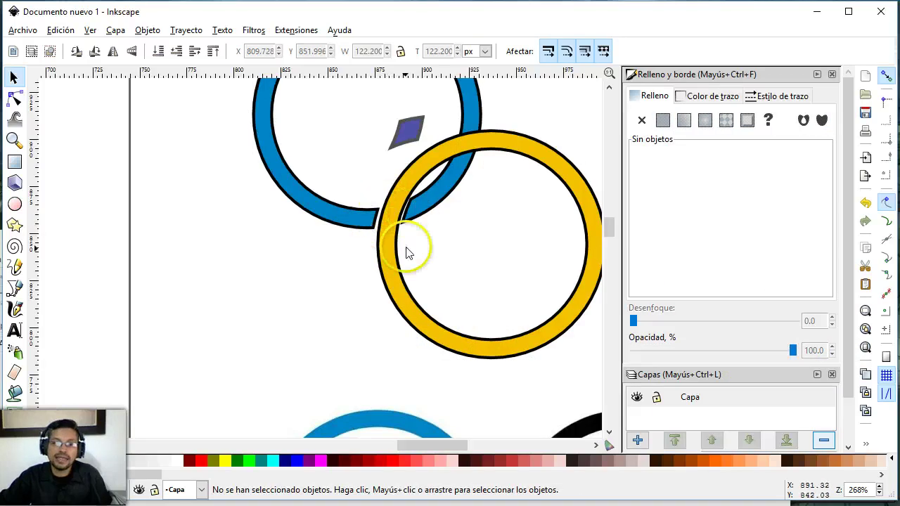
scroll(406, 251, "down", 6)
scroll(406, 255, "down", 2)
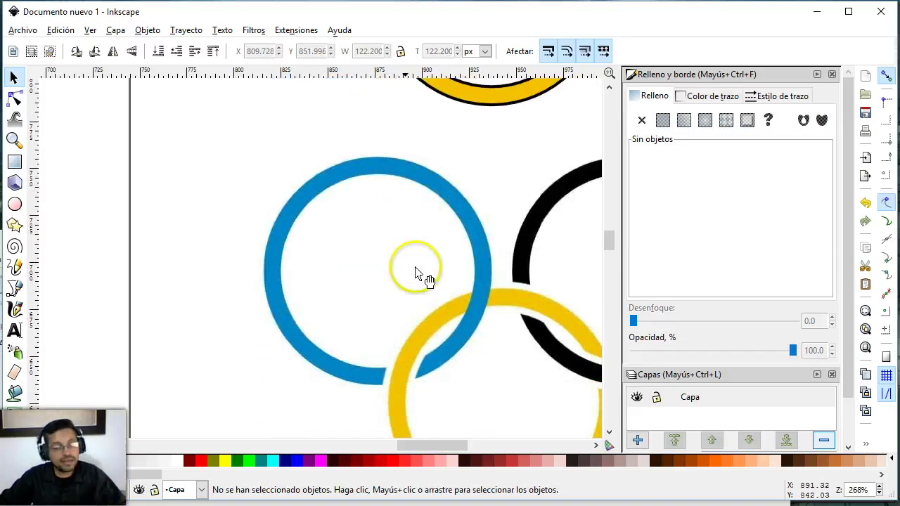
Raise the upper blue ring above the yellow ring and delete the small purple diamond.
scroll(415, 272, "up", 2)
scroll(415, 273, "up", 3)
scroll(415, 274, "up", 2)
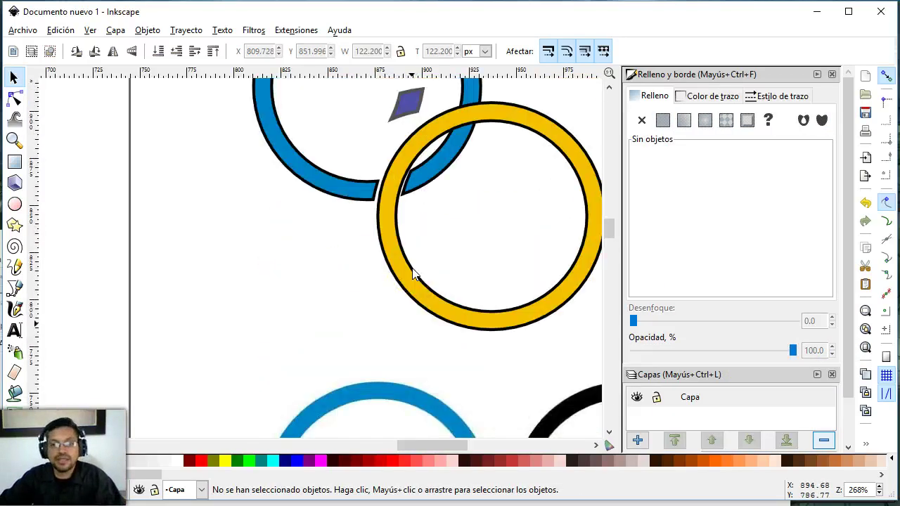
scroll(415, 276, "down", 3)
scroll(438, 282, "down", 4)
scroll(496, 343, "up", 5)
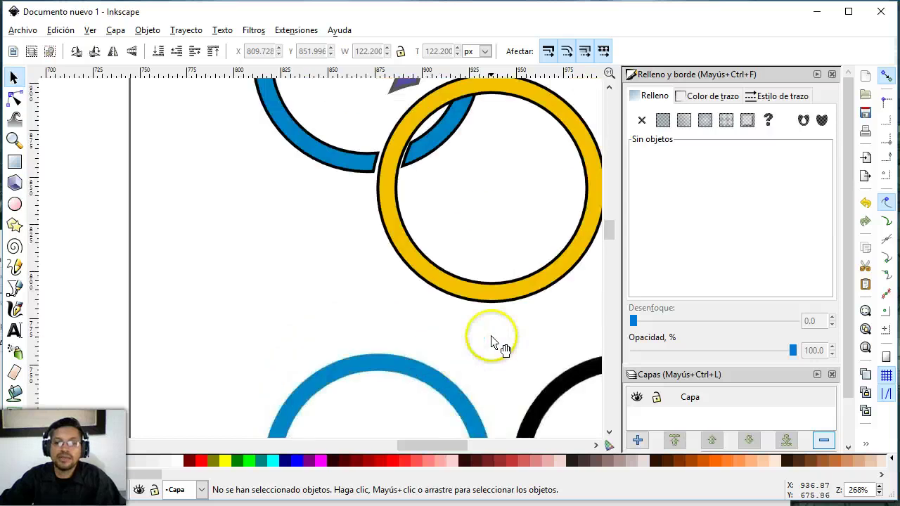
scroll(498, 345, "up", 2)
left_click(478, 156)
scroll(479, 159, "up", 2)
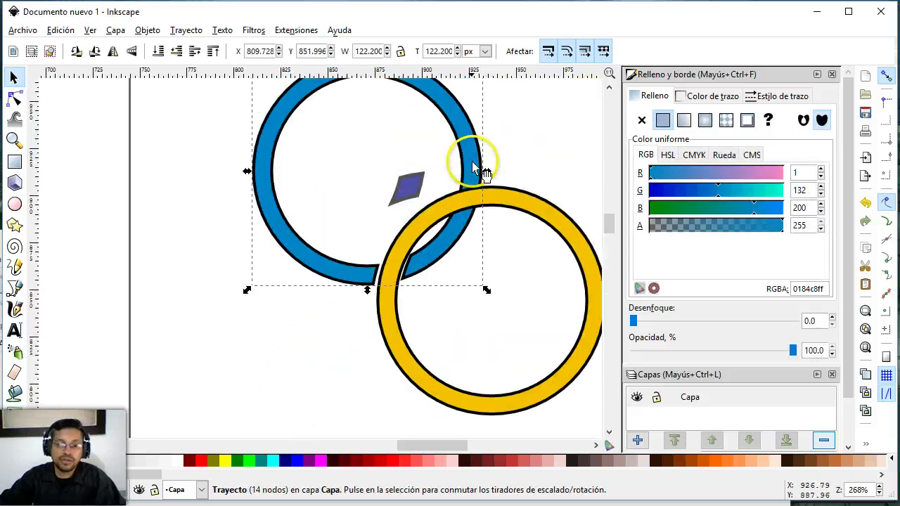
left_click(213, 56)
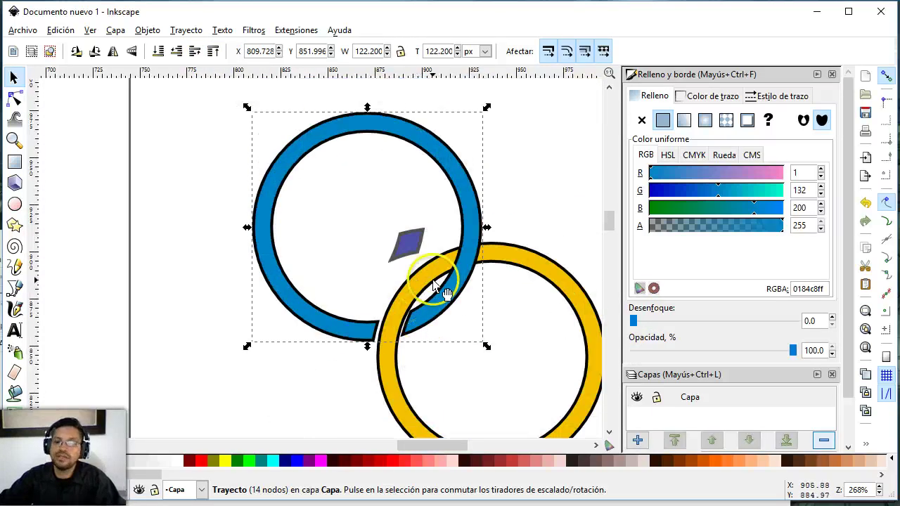
left_click(407, 243)
key("Delete")
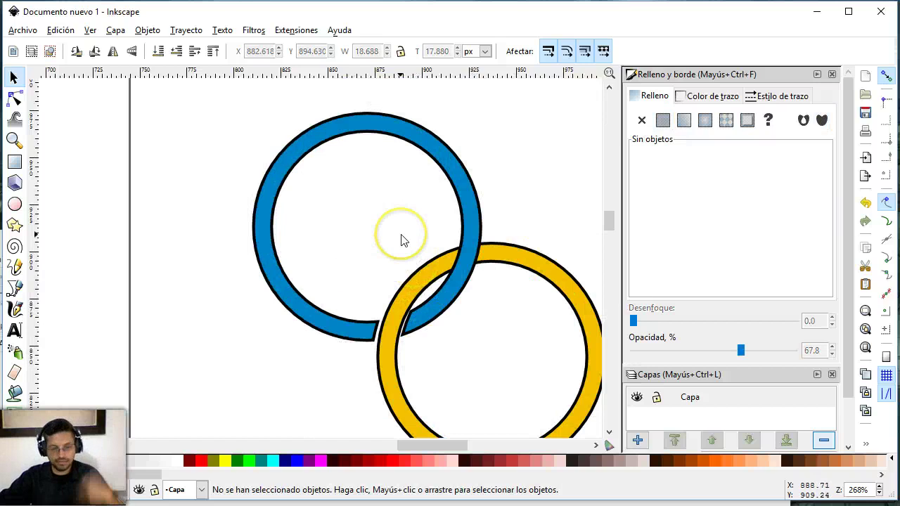
left_click(377, 223)
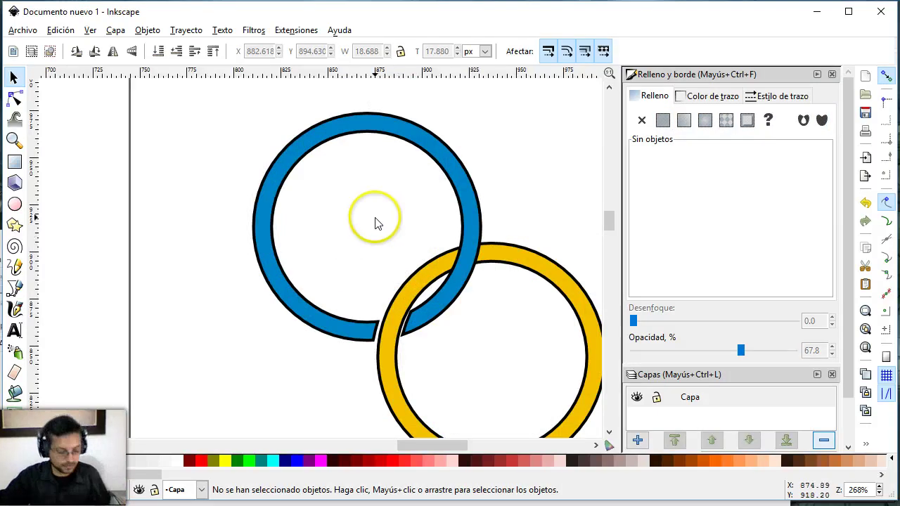
Zoom out and delete the upper blue ring with a rubber-band selection.
key("z")
left_click(378, 221, "shift")
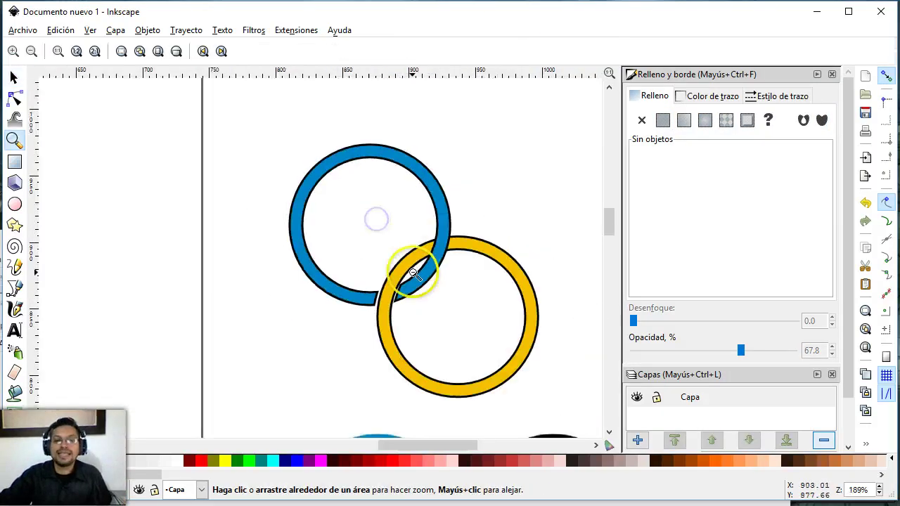
left_click(414, 273, "shift")
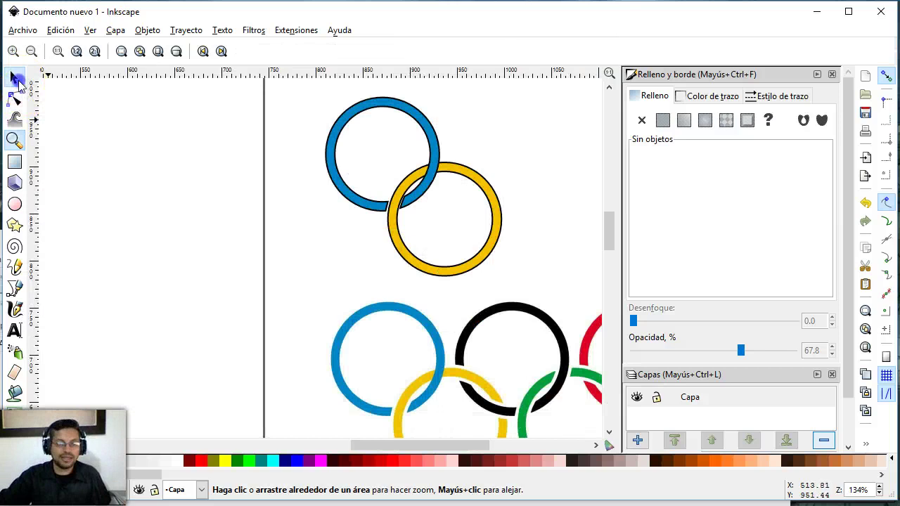
left_click(15, 78)
left_click_drag(268, 86, 495, 307)
key("Delete")
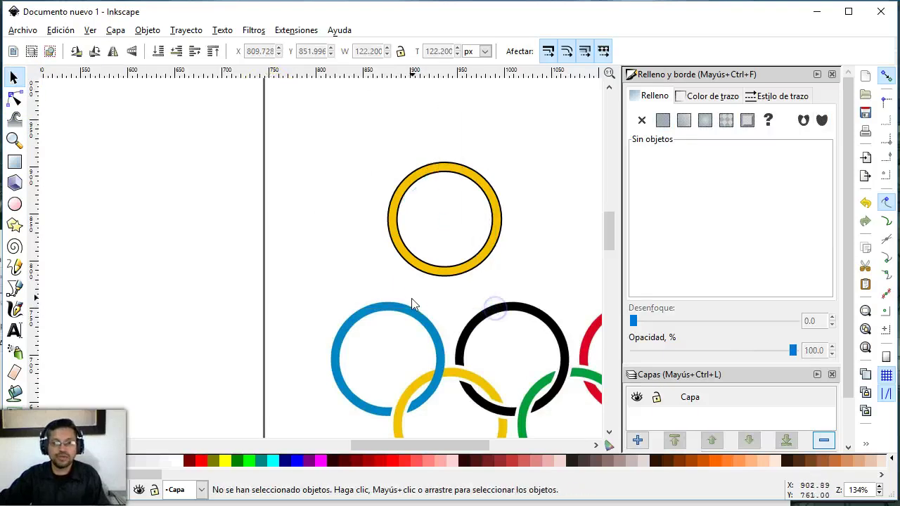
left_click(425, 266)
Delete the yellow ring and Olympic rings image, then bring the ejerciciovectorizacion folder forward.
key("Delete")
left_click(412, 329)
key("Delete")
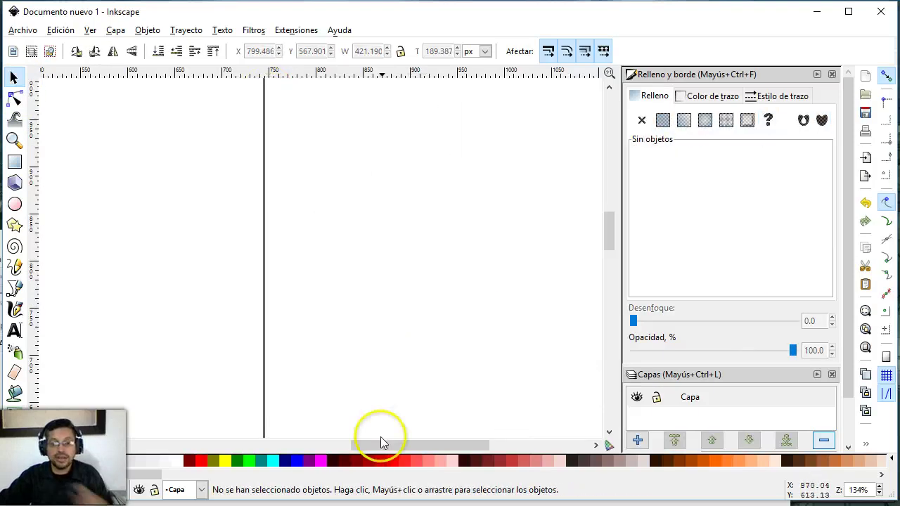
mouse_move(380, 442)
left_mouse_down()
mouse_move(227, 450)
mouse_move(241, 448)
left_mouse_up()
scroll(314, 267, "up", 3)
left_click(259, 402)
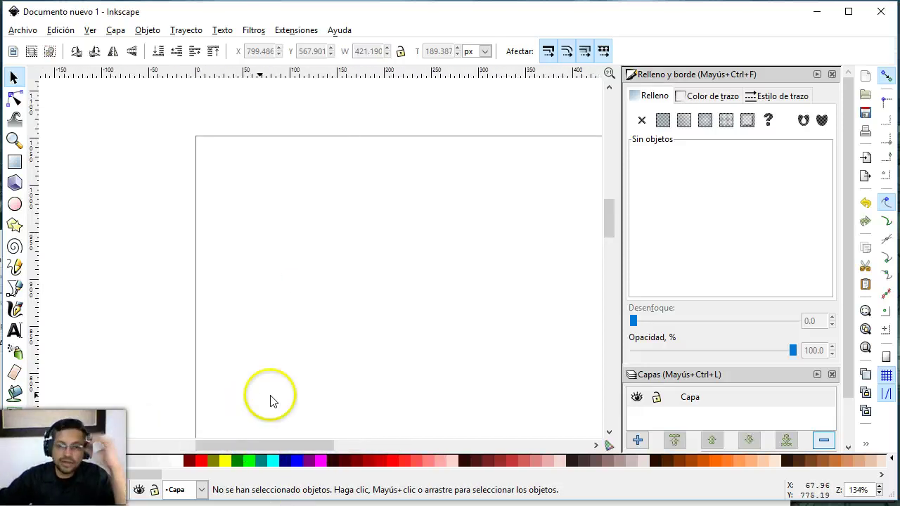
left_click(289, 281)
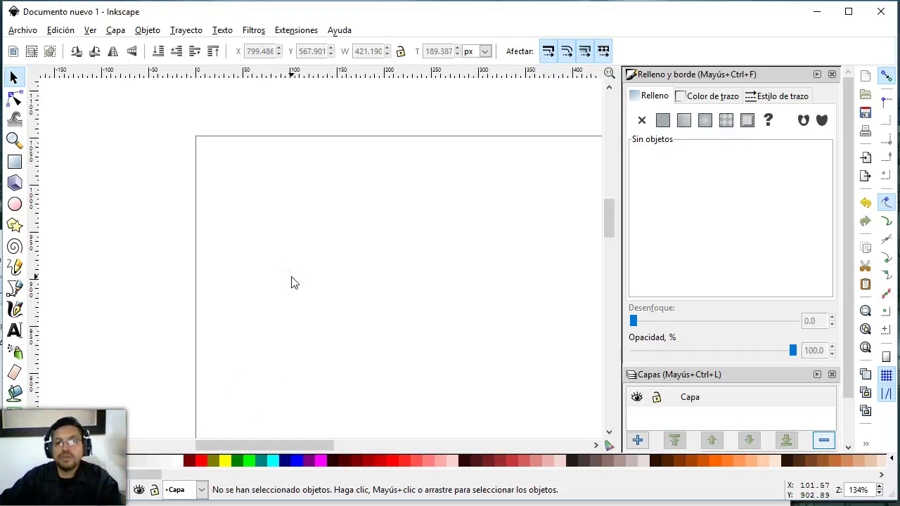
left_click(307, 275)
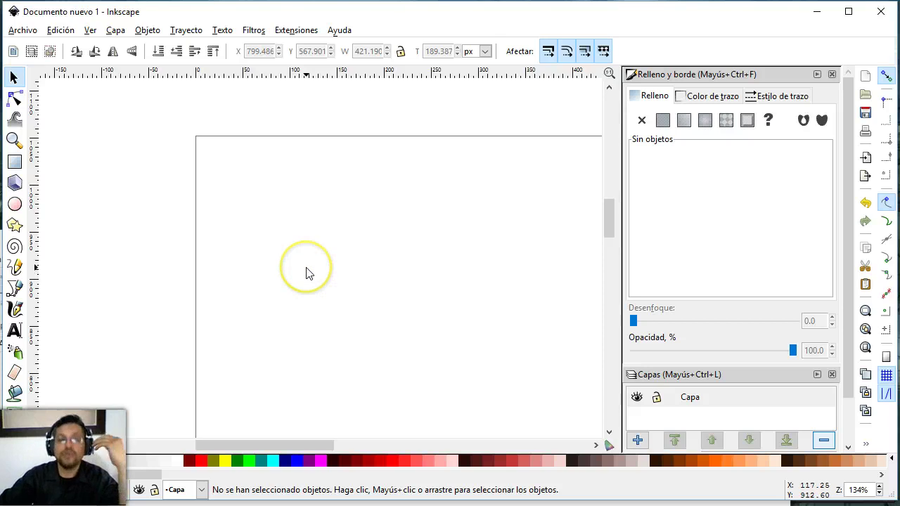
left_click(450, 502)
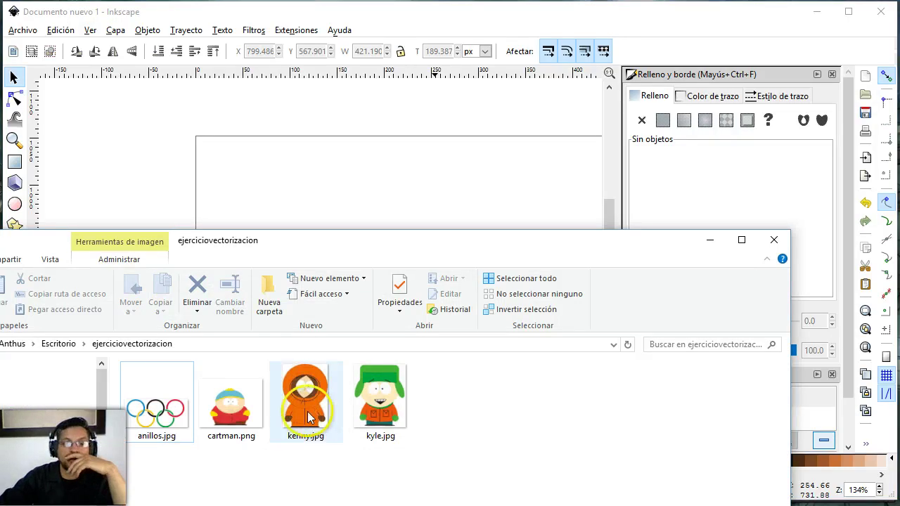
Embed kenny.jpg, shrink it to about half size and move it to the page's top-left.
left_click_drag(303, 394, 329, 180)
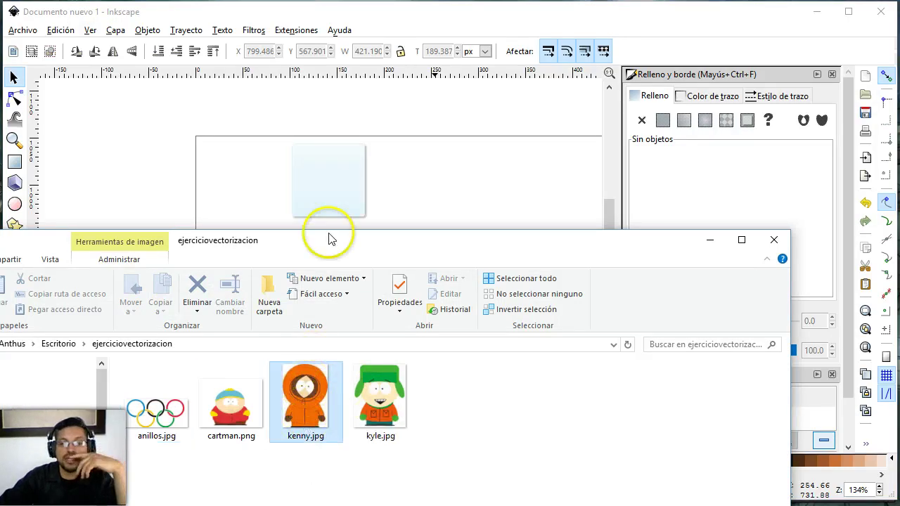
left_click(512, 323)
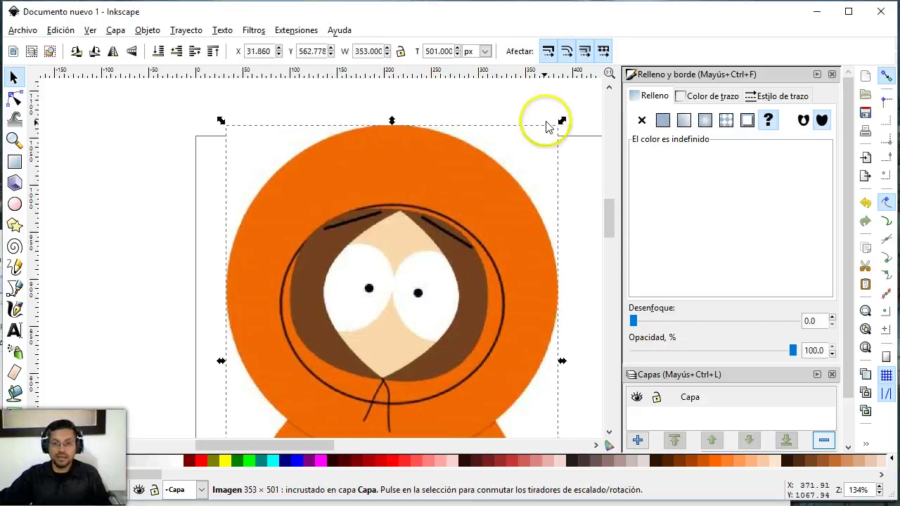
left_click_drag(562, 120, 489, 251)
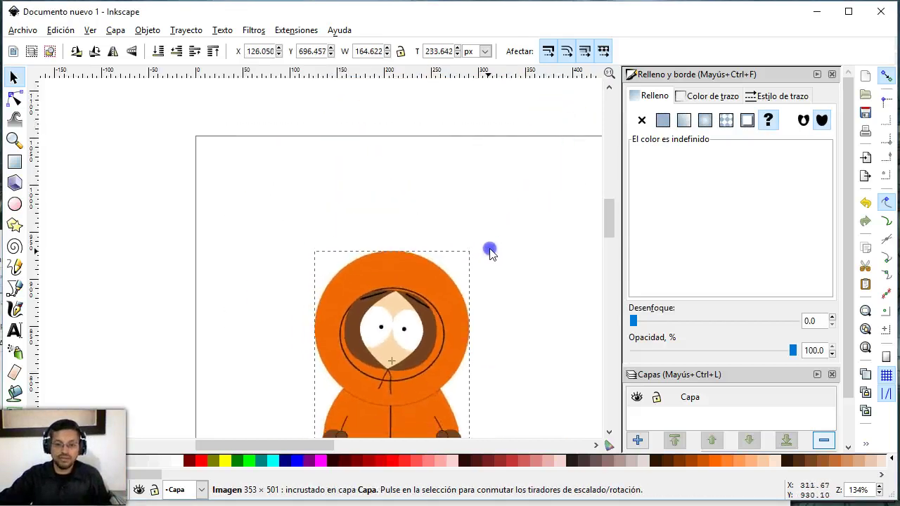
left_click_drag(395, 325, 310, 227)
scroll(414, 243, "down", 5)
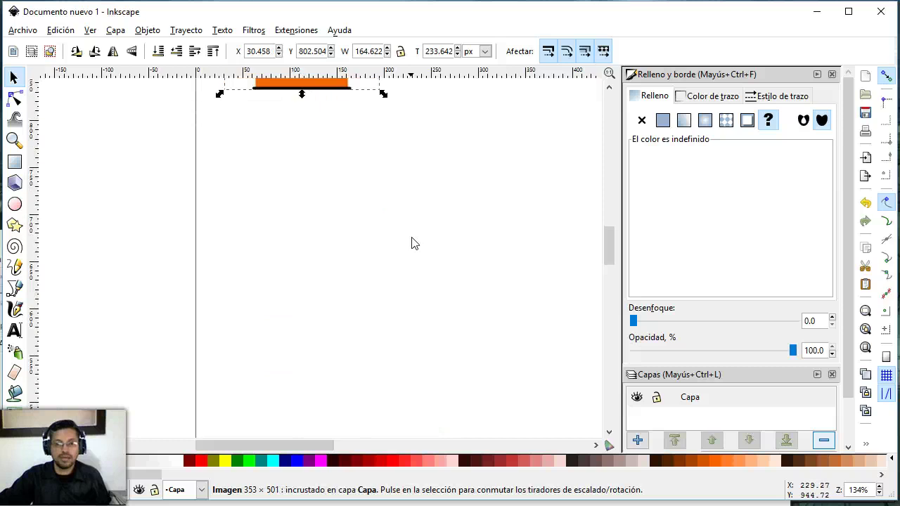
scroll(414, 244, "down", 1)
Embed kyle.jpg from the image folder, move it down and shrink it much smaller.
key("alt+Tab")
left_click(325, 463)
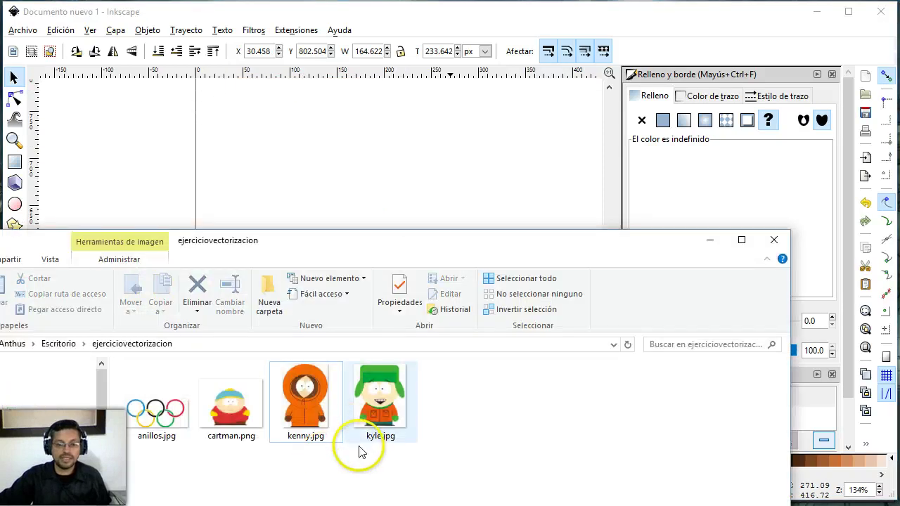
left_click_drag(380, 408, 361, 177)
left_click(527, 320)
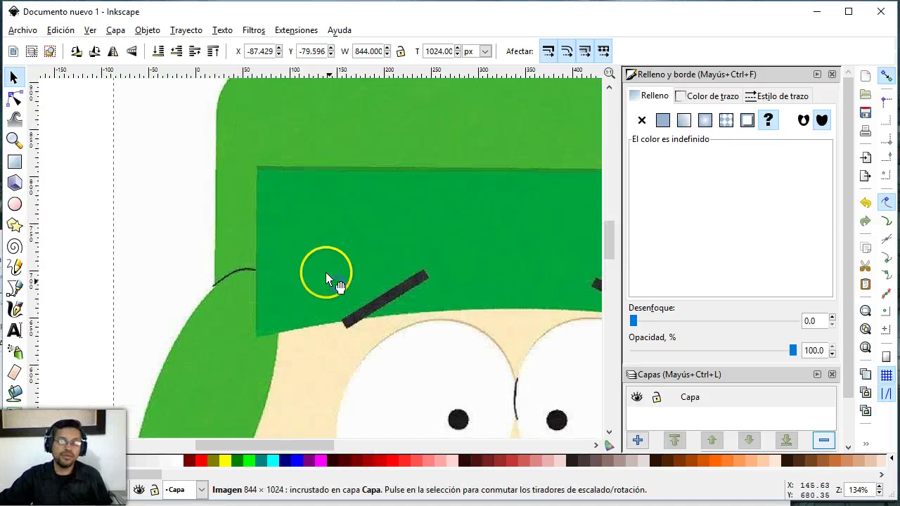
left_click_drag(354, 201, 325, 301)
left_click_drag(107, 119, 358, 349)
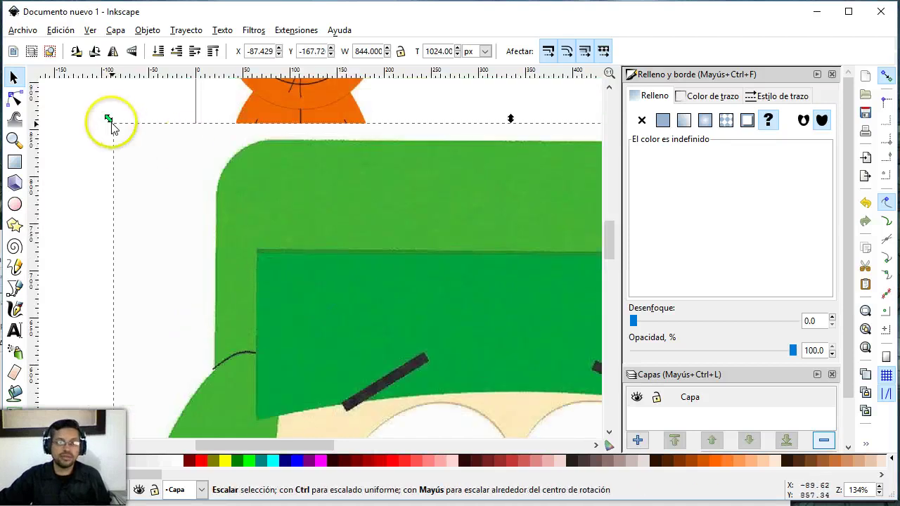
Place Kyle below Kenny on the left, shrunk to about 162.7 × 197.4 px.
scroll(357, 349, "down", 2)
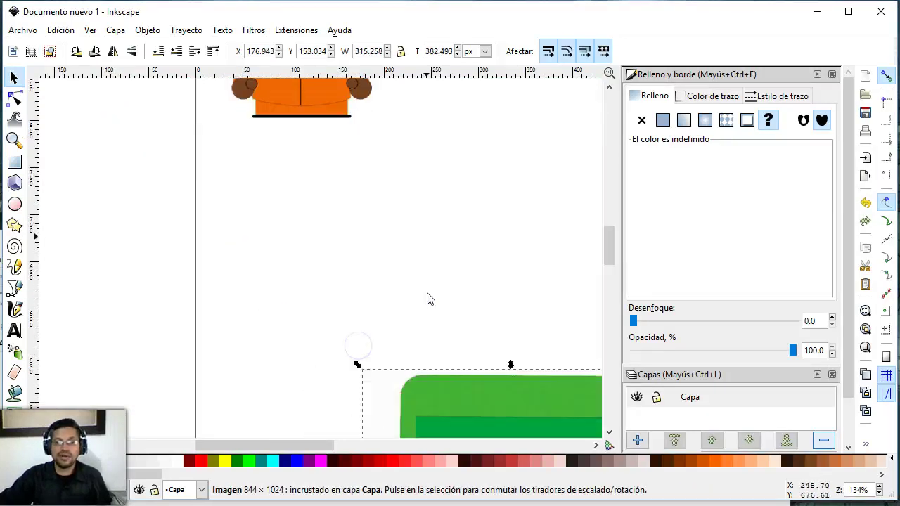
scroll(427, 300, "down", 3)
mouse_move(446, 327)
left_mouse_down()
mouse_move(237, 144)
mouse_move(277, 197)
left_mouse_up()
scroll(462, 312, "up", 1)
mouse_move(462, 312)
left_mouse_down()
mouse_move(345, 288)
mouse_move(312, 229)
left_mouse_up()
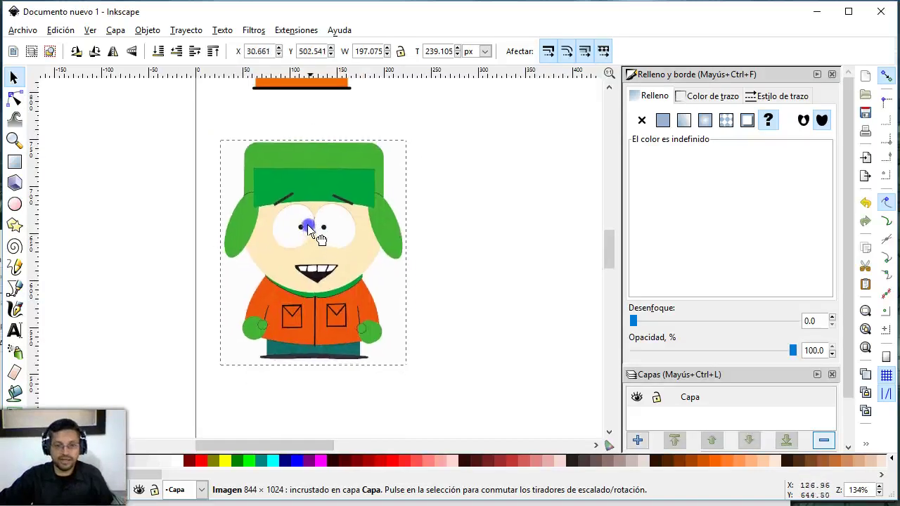
left_click_drag(210, 131, 227, 146)
left_click(398, 207)
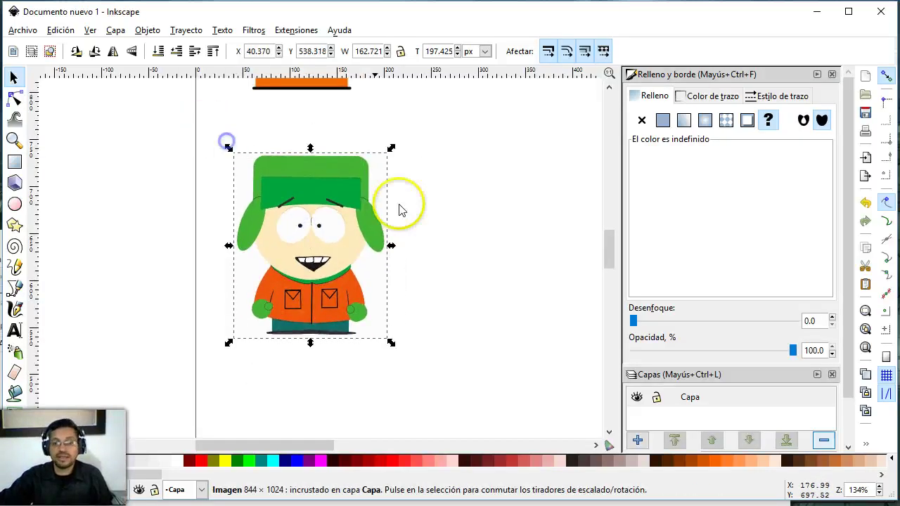
scroll(468, 226, "down", 2)
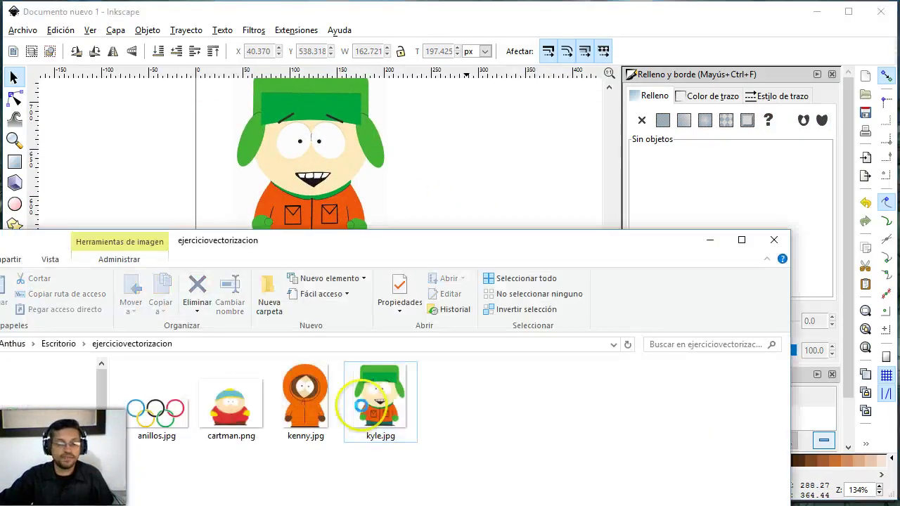
Embed cartman.png, move it off Kyle and zoom out to see the whole page.
left_click_drag(231, 396, 430, 231)
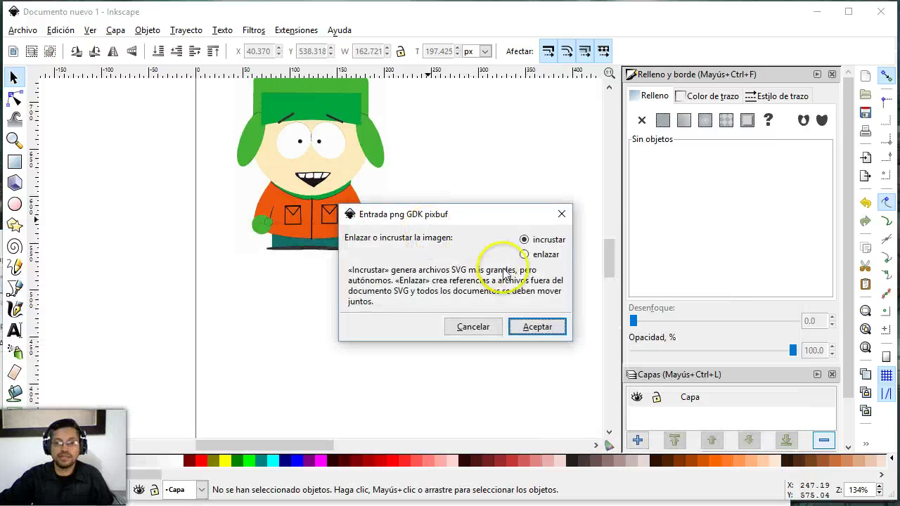
left_click(534, 325)
left_click_drag(200, 165, 389, 328)
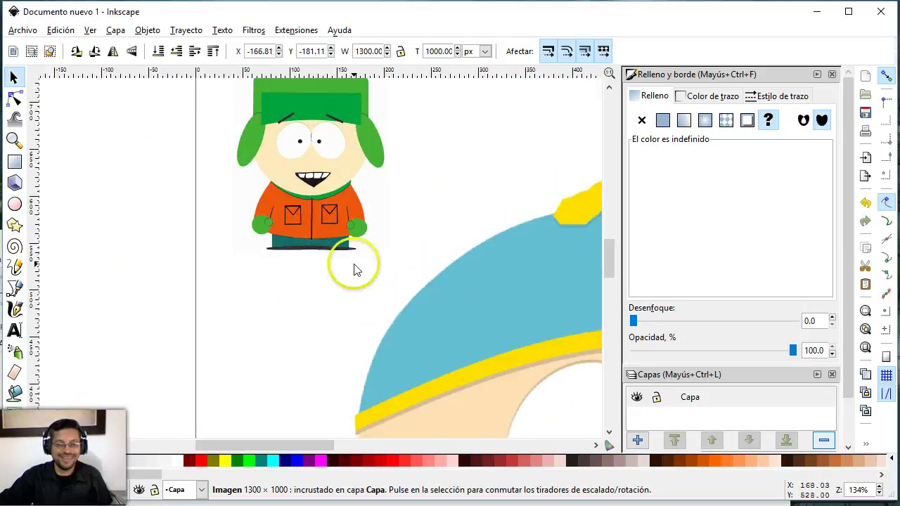
key("z")
left_click(354, 256, "shift")
left_click(354, 256, "shift")
left_click(354, 256, "shift")
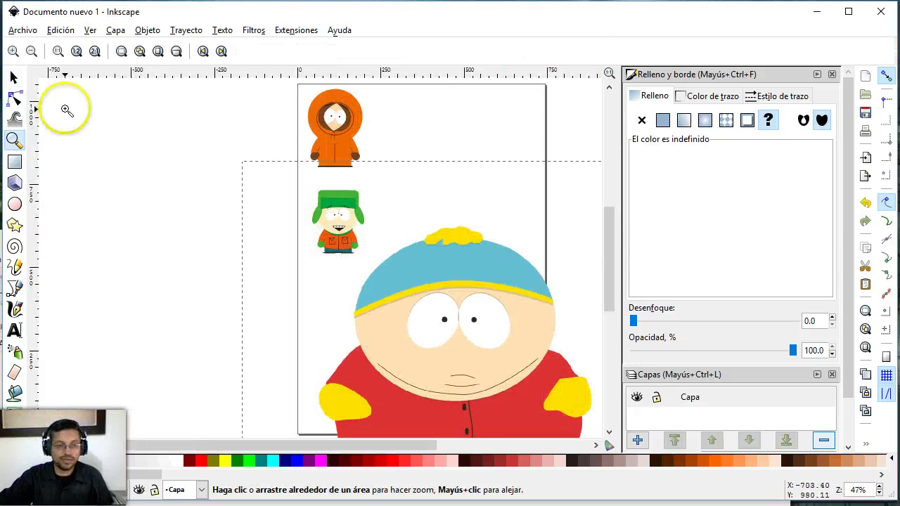
Shrink Cartman to about 316.9 × 243.8 px and place it just below Kyle.
left_click(13, 78)
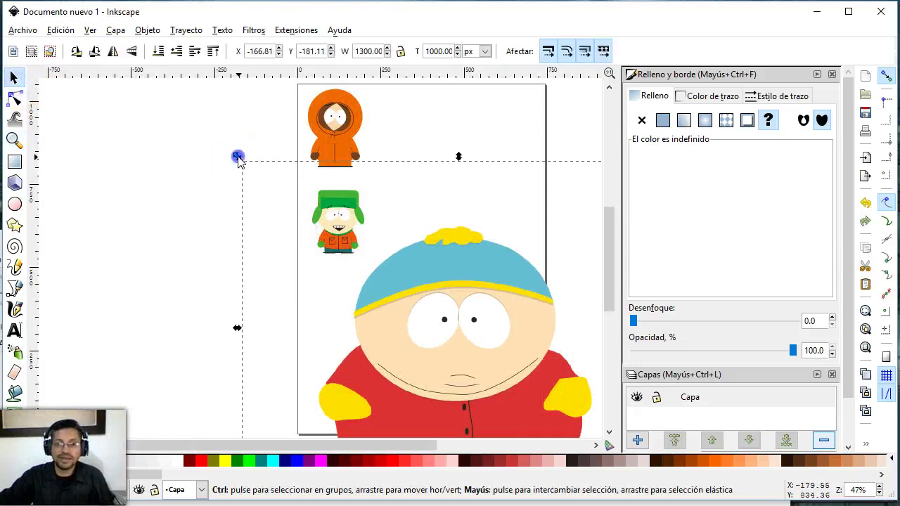
left_click_drag(238, 156, 346, 275)
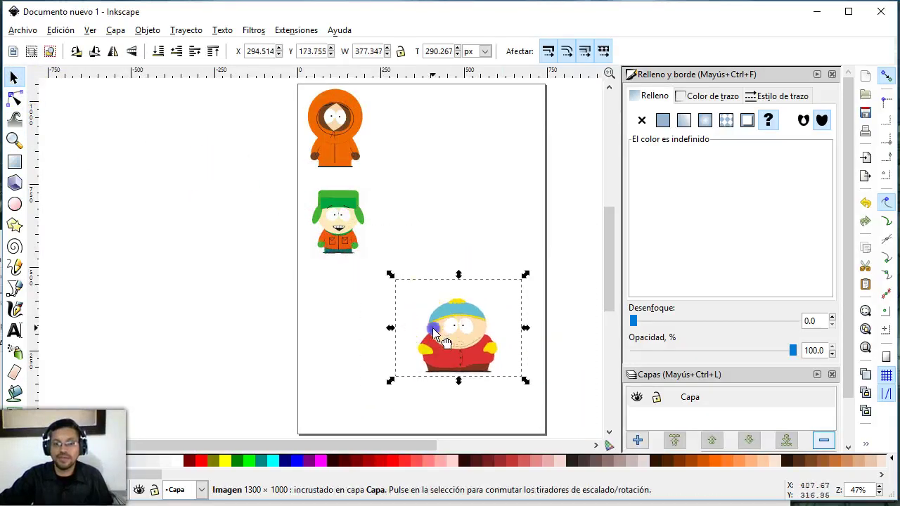
left_click_drag(434, 330, 356, 297)
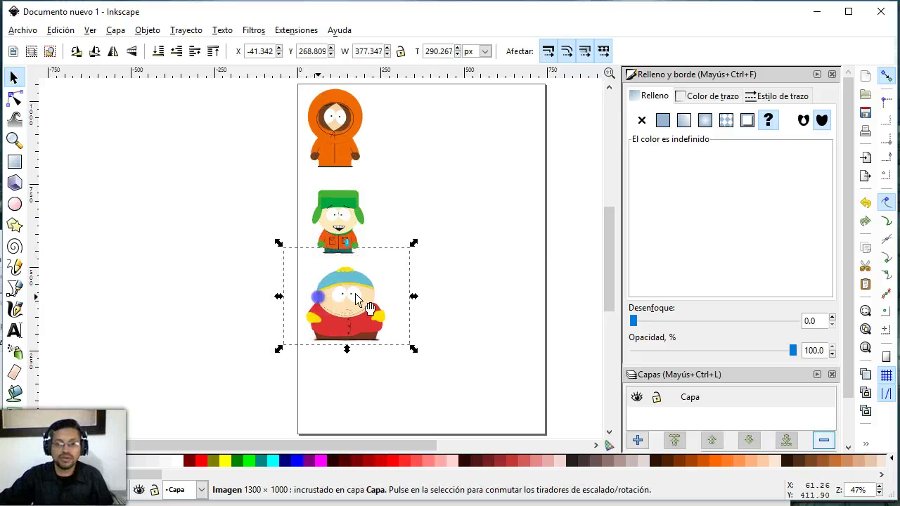
left_click(420, 284)
left_click(331, 295)
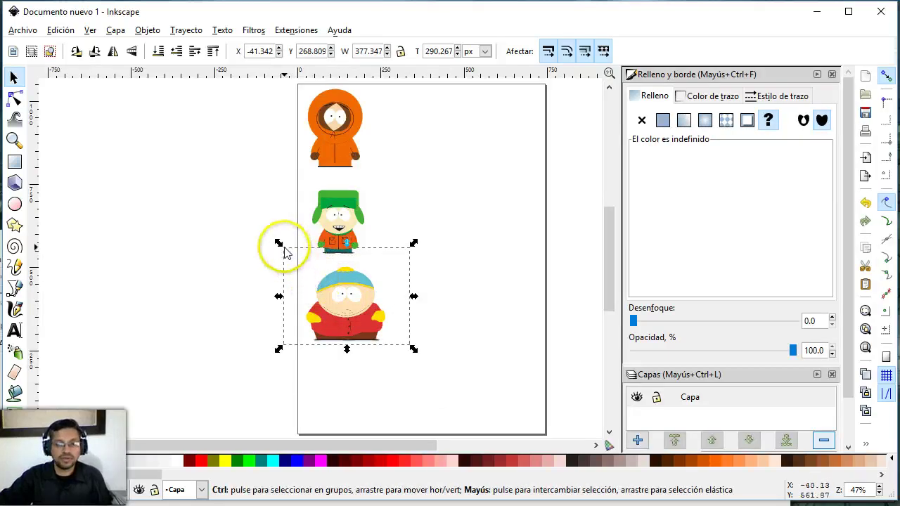
left_click_drag(280, 244, 288, 255)
left_click(464, 302)
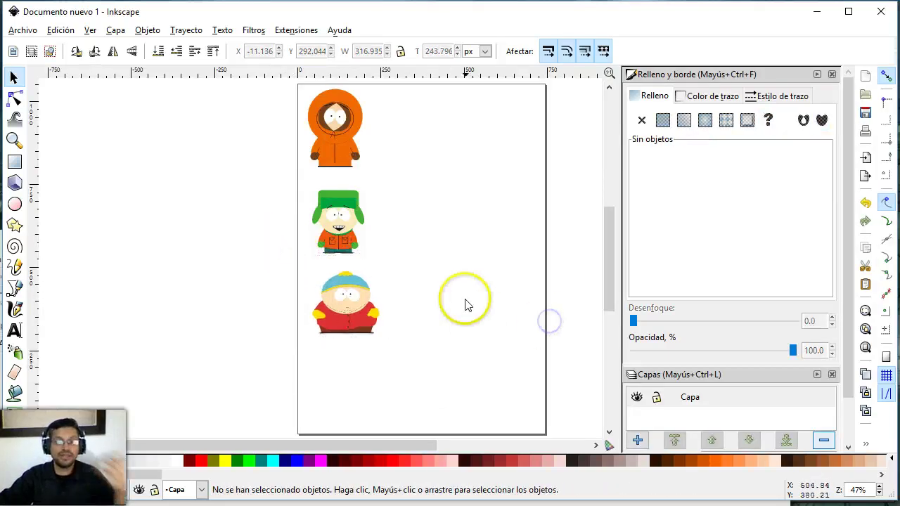
left_click_drag(354, 318, 349, 313)
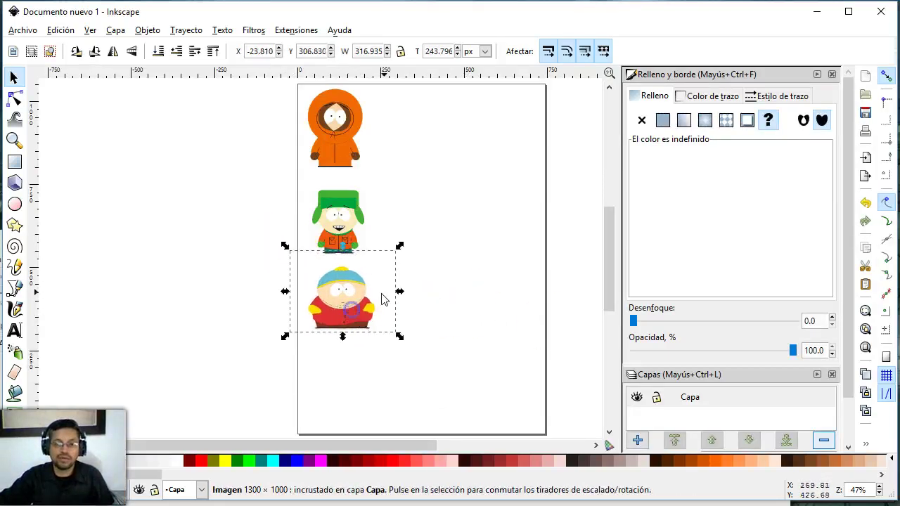
left_click(481, 278)
Select Kenny, Kyle and Cartman and rename their layer from Capa to 'fondo'.
key("z")
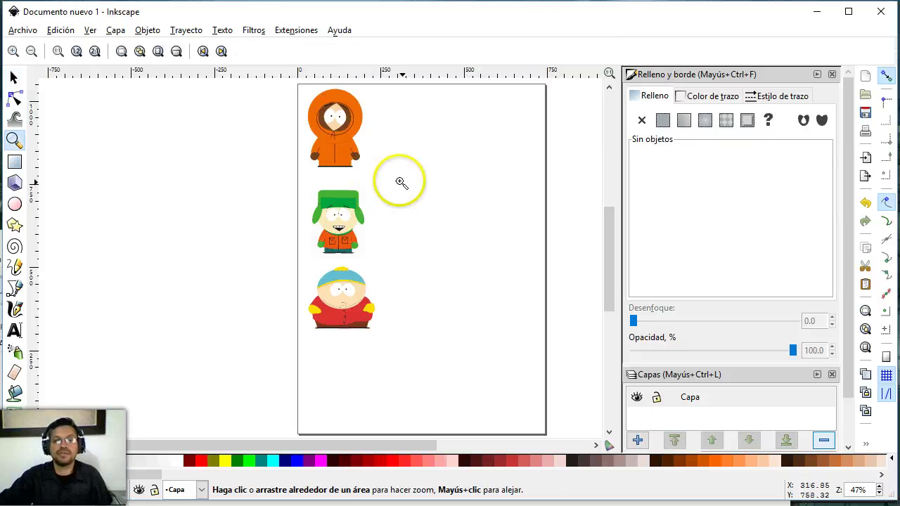
left_click(15, 75)
left_click_drag(406, 370, 272, 77)
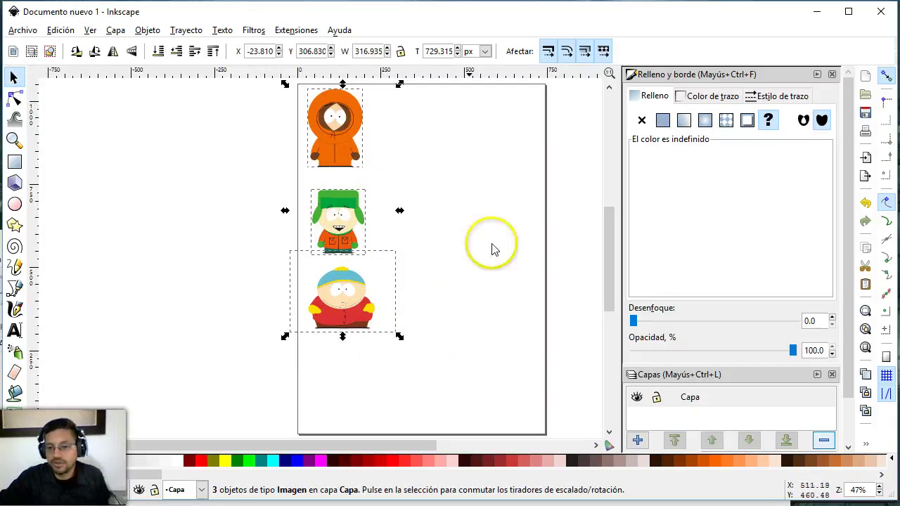
double_click(718, 399)
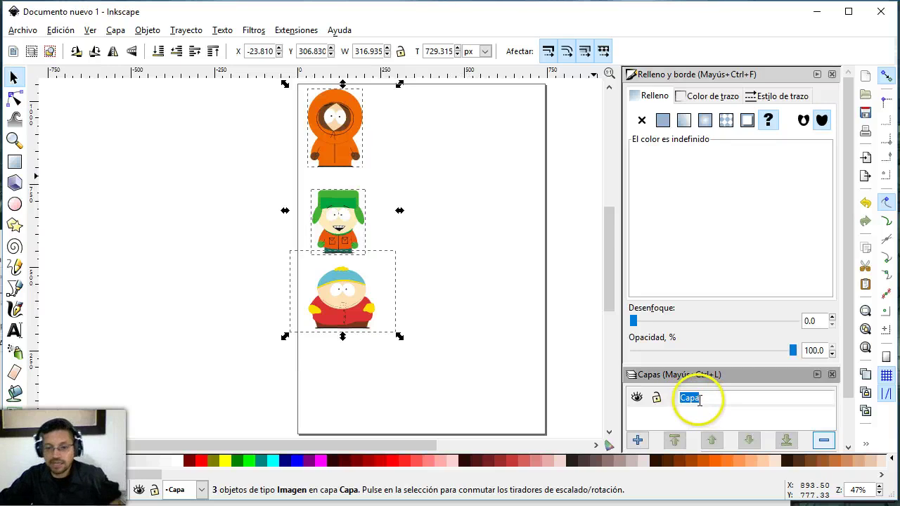
type("fondo")
key("Return")
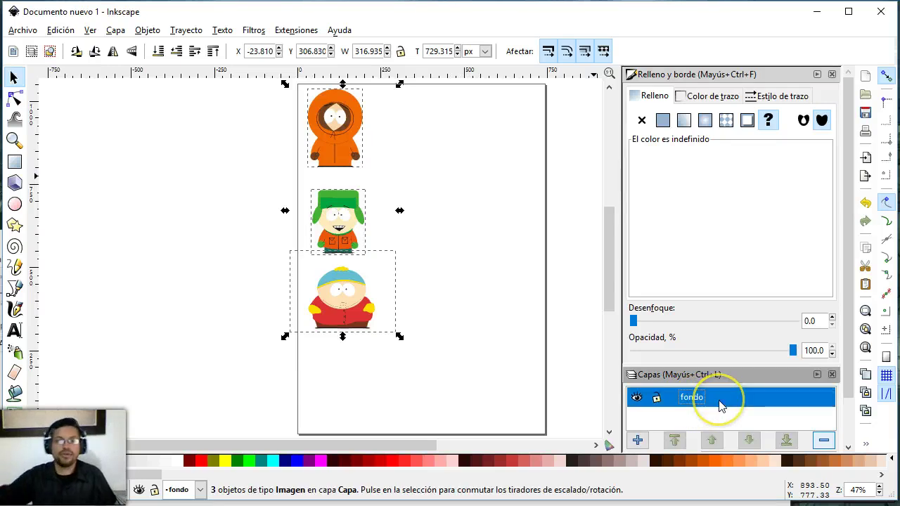
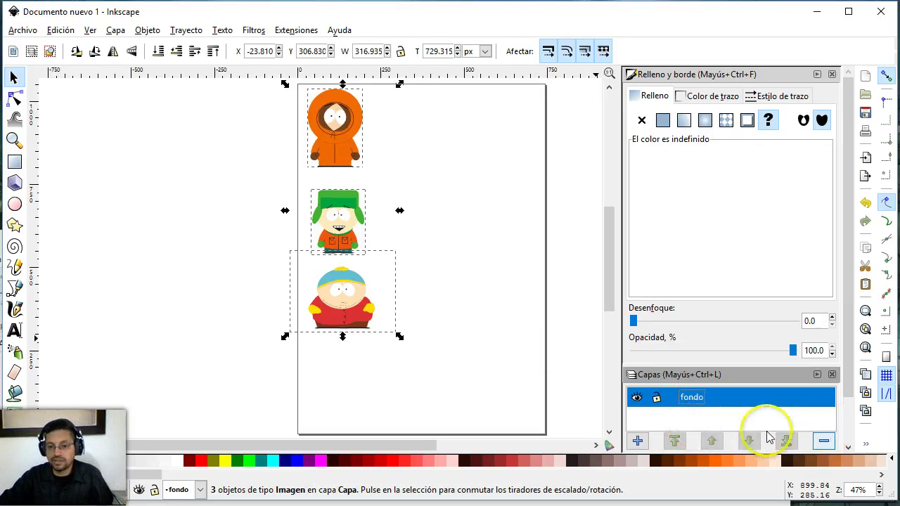
Add three new layers named cuerpo / grandes, detalles and trazos above fondo.
left_click(637, 441)
type("cuerpo / grandes")
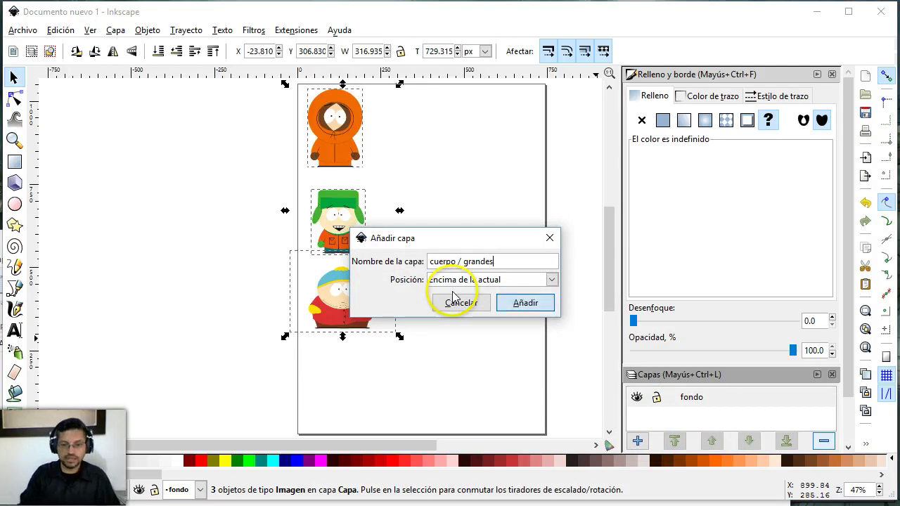
key("Return")
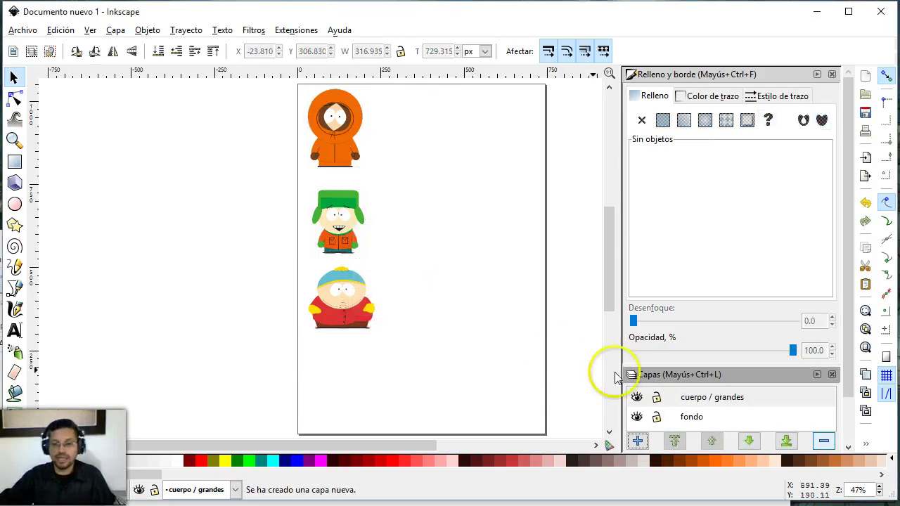
left_click(639, 441)
type("detalles")
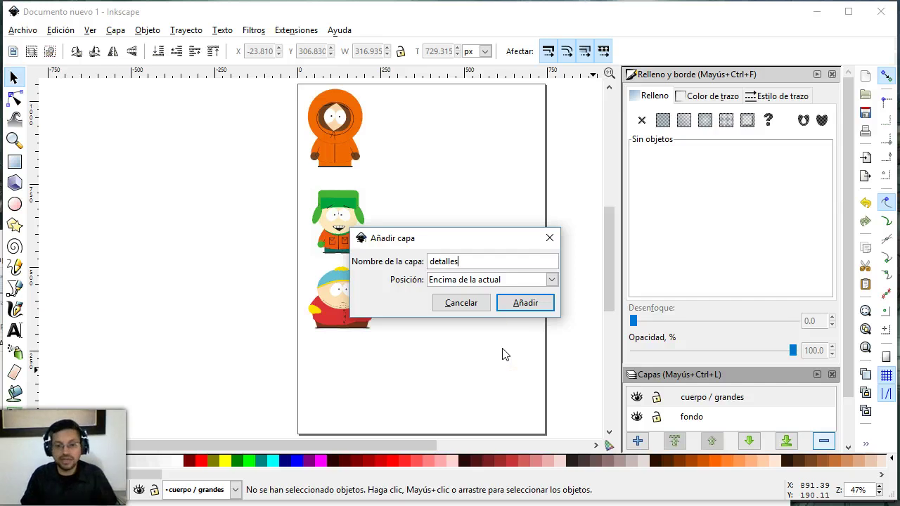
key("Return")
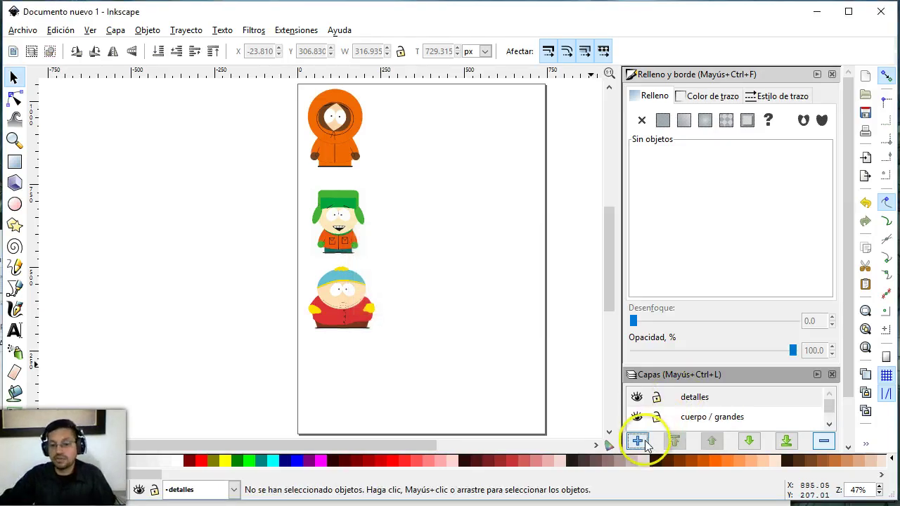
left_click(640, 441)
type("trazos")
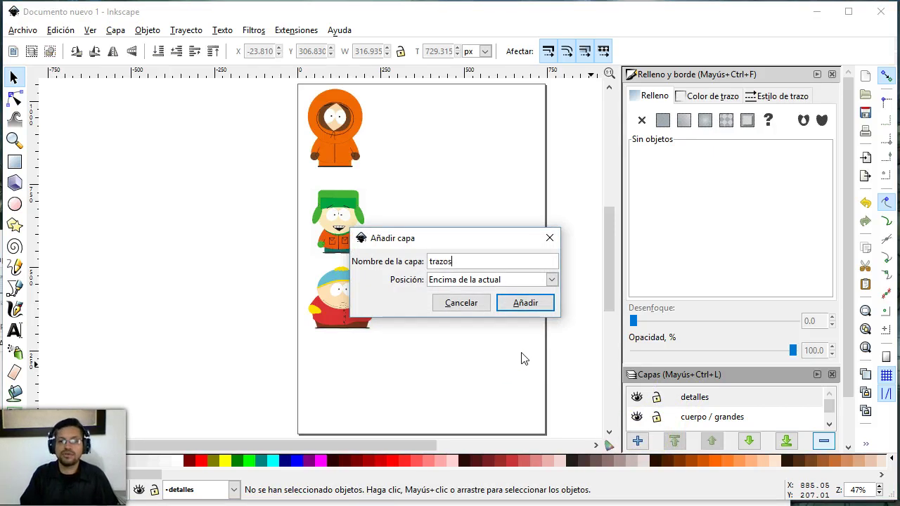
key("Return")
Make fondo the current layer in the Layers panel.
scroll(753, 372, "down", 2)
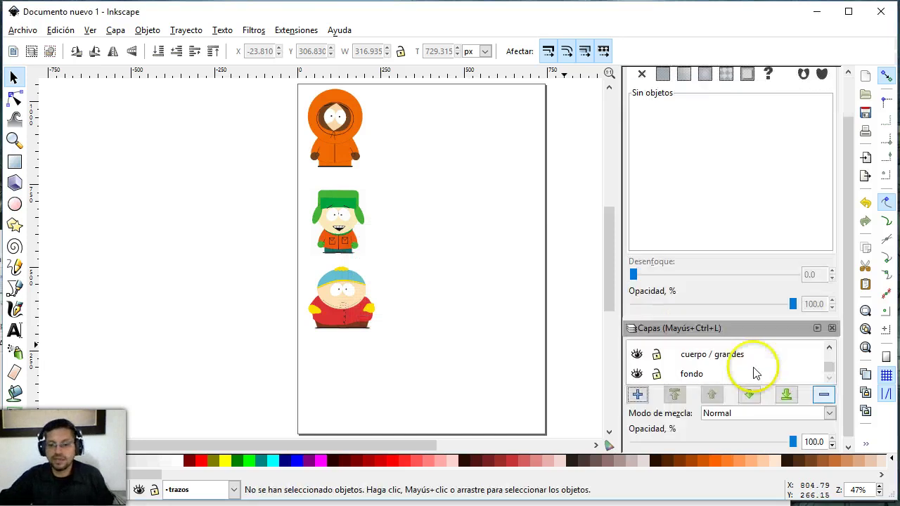
scroll(745, 366, "up", 1)
scroll(731, 363, "down", 1)
scroll(733, 368, "up", 2)
scroll(731, 368, "down", 2)
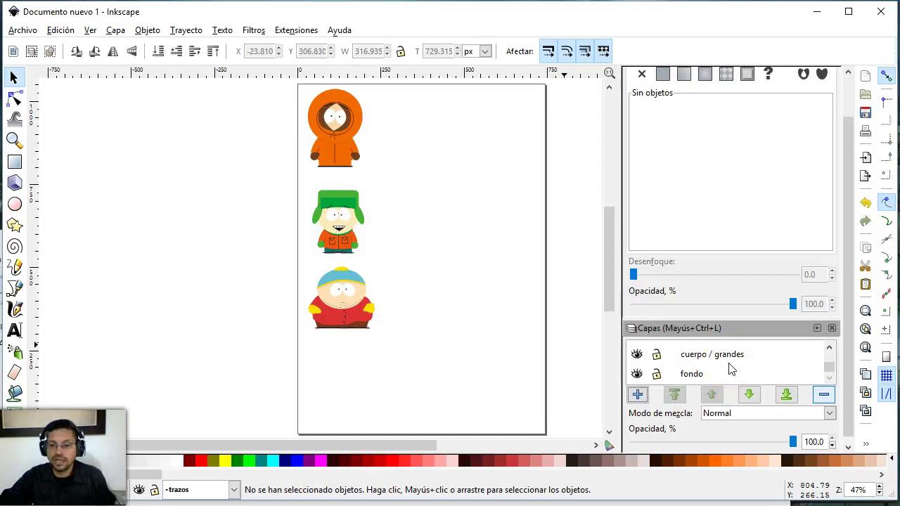
scroll(732, 369, "up", 1)
scroll(732, 369, "down", 1)
left_click(724, 373)
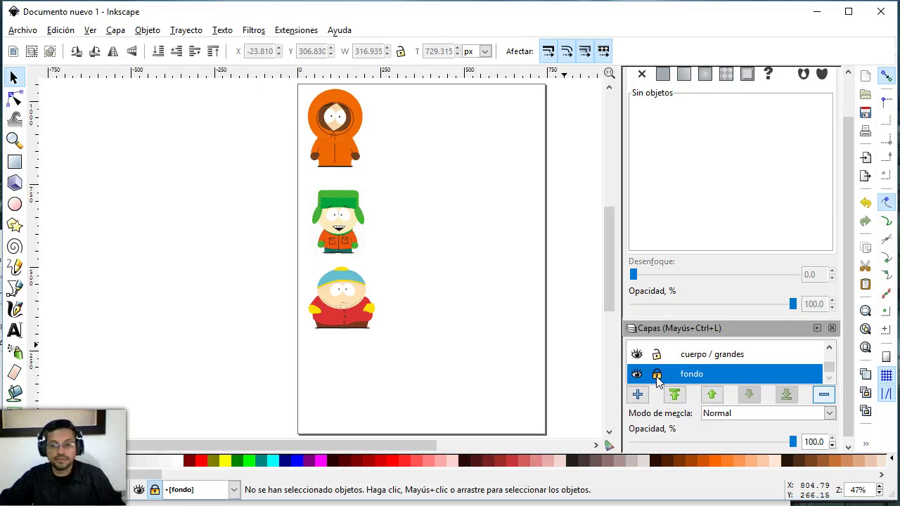
Select the cuerpo / grandes layer and check its name.
left_click(715, 357)
scroll(654, 363, "up", 1)
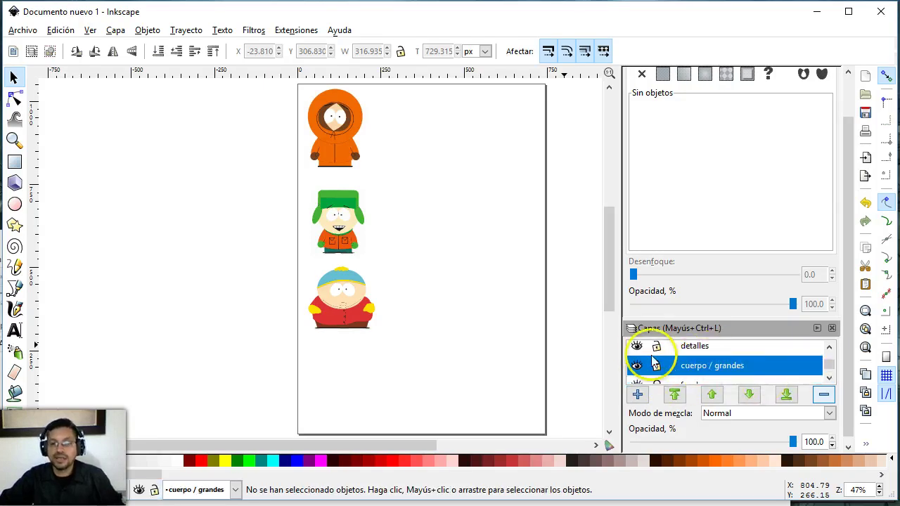
scroll(703, 352, "up", 2)
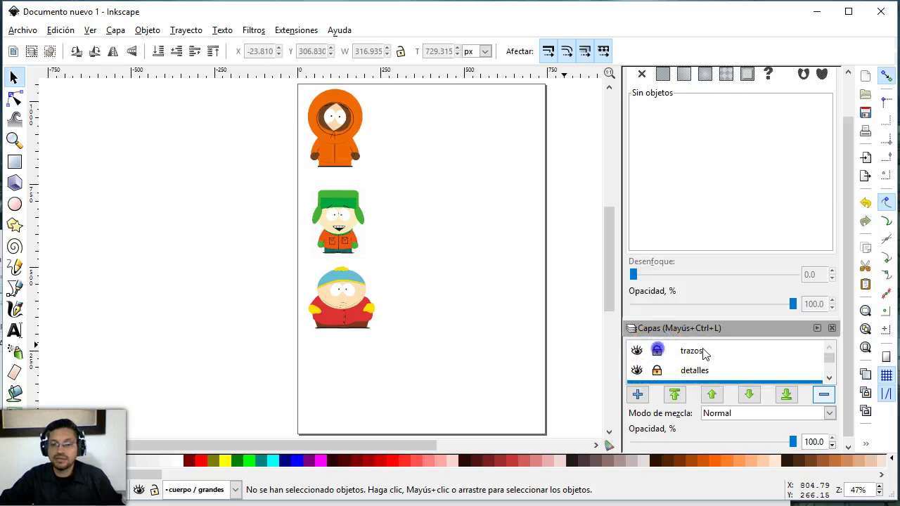
scroll(724, 353, "down", 2)
double_click(764, 357)
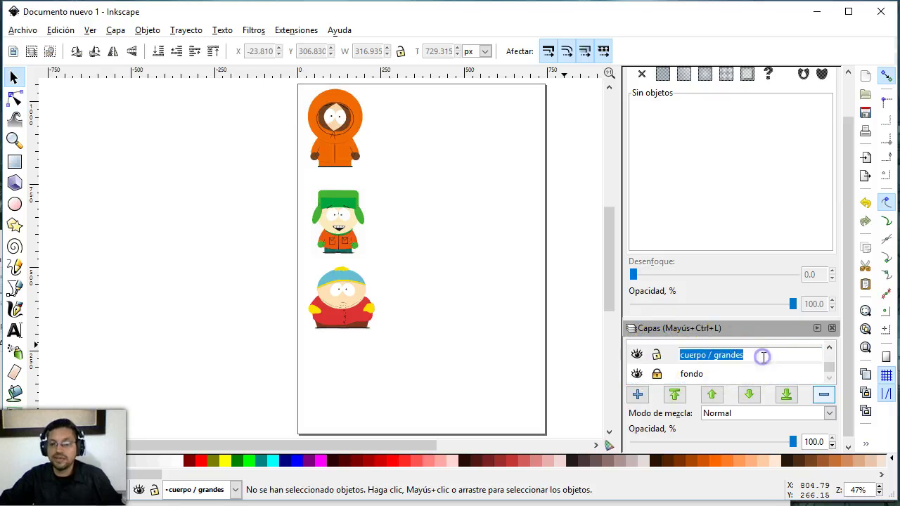
left_click(674, 357)
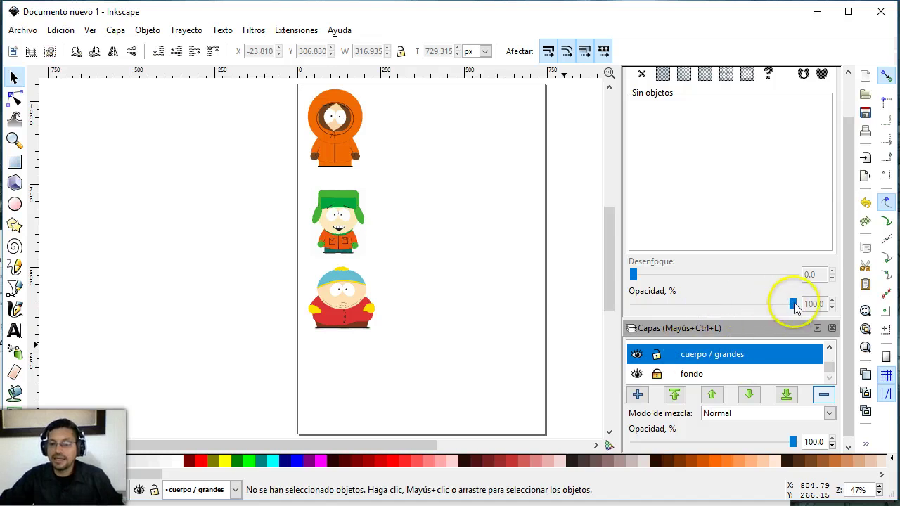
Lock the fondo layer and make cuerpo / grandes the current layer again.
scroll(714, 355, "up", 1)
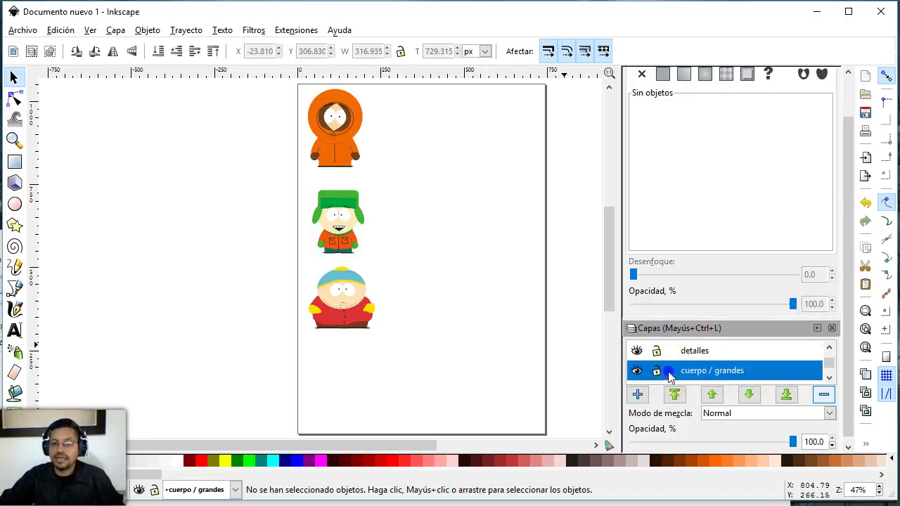
left_click(793, 305)
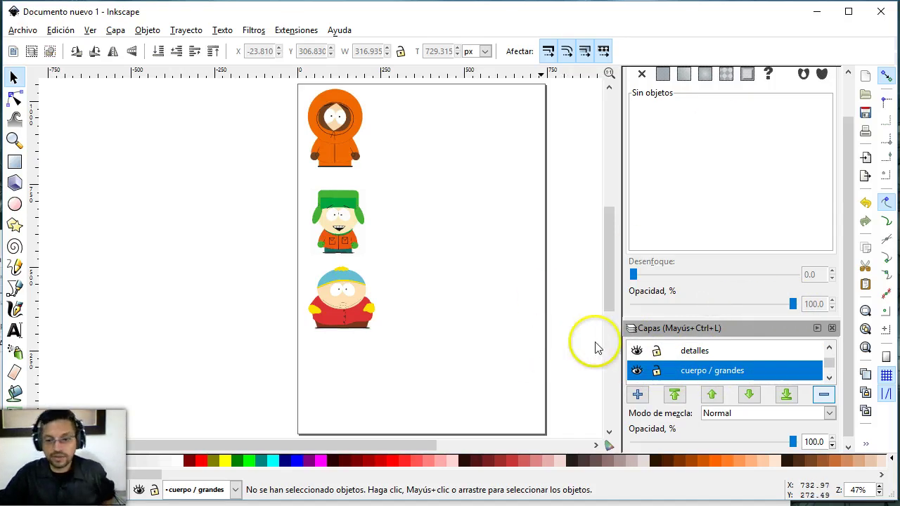
scroll(725, 366, "down", 1)
left_click(691, 377)
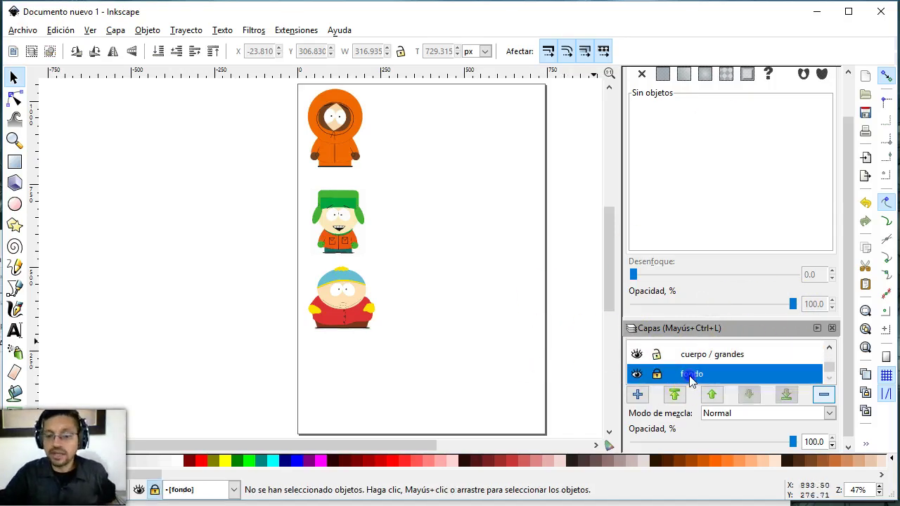
left_click(783, 358)
Set the cuerpo / grandes layer to 38.8% opacity, then draw and delete a test rectangle.
scroll(696, 411, "down", 1)
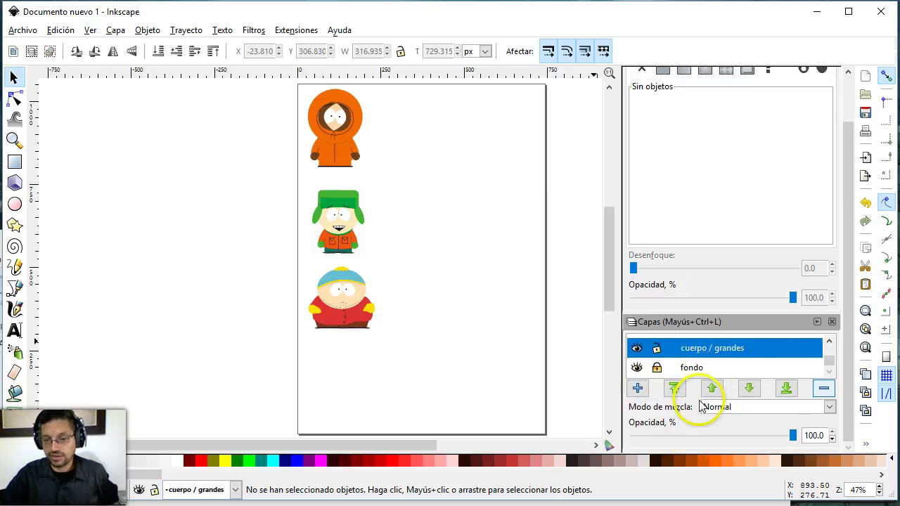
scroll(713, 408, "down", 3)
left_click_drag(794, 436, 692, 438)
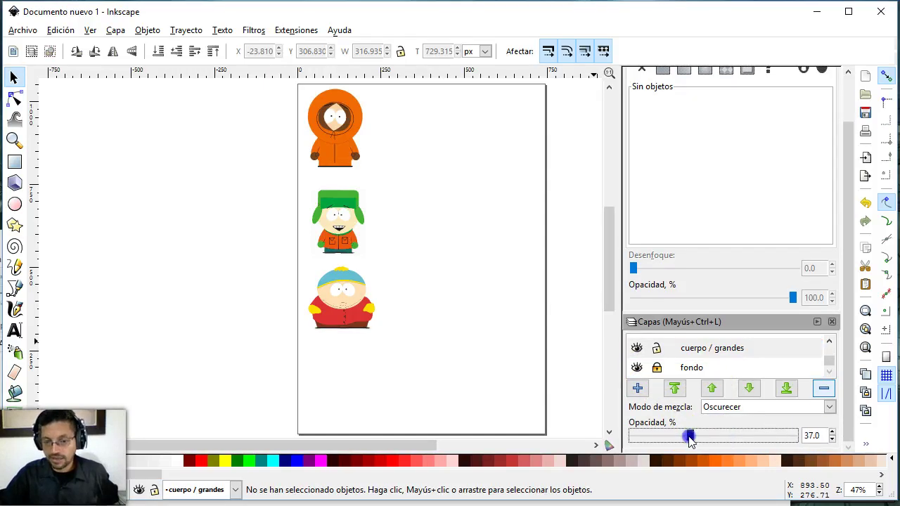
left_click(14, 162)
left_click_drag(309, 150, 422, 279)
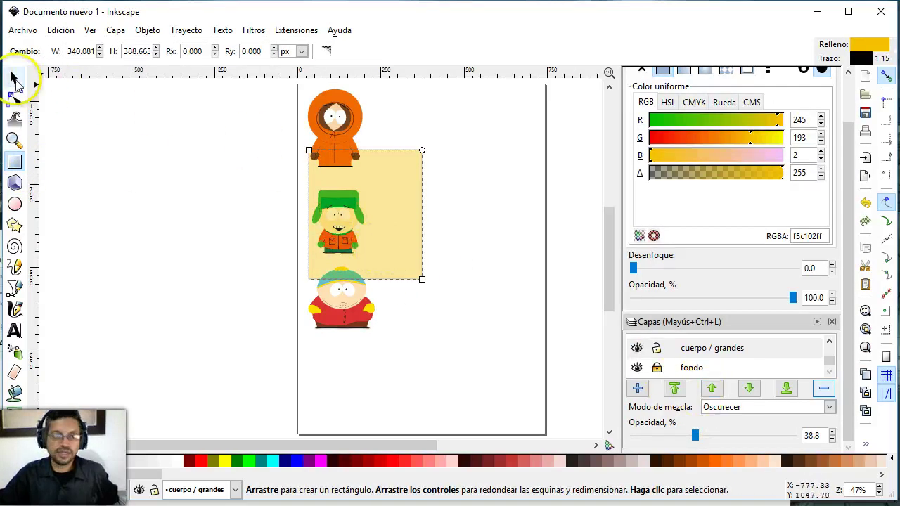
left_click(14, 79)
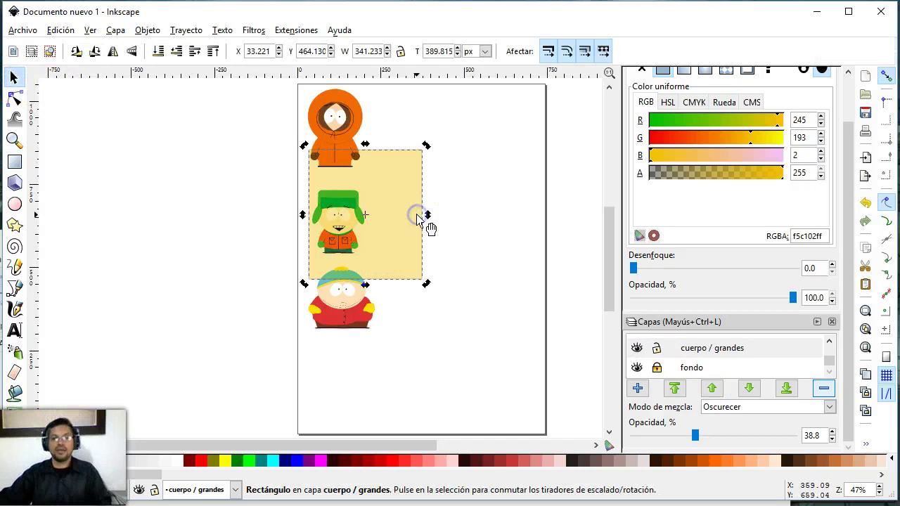
key("Delete")
Zoom in on Kenny and make cuerpo / grandes the current layer.
key("z")
left_click_drag(403, 197, 320, 137)
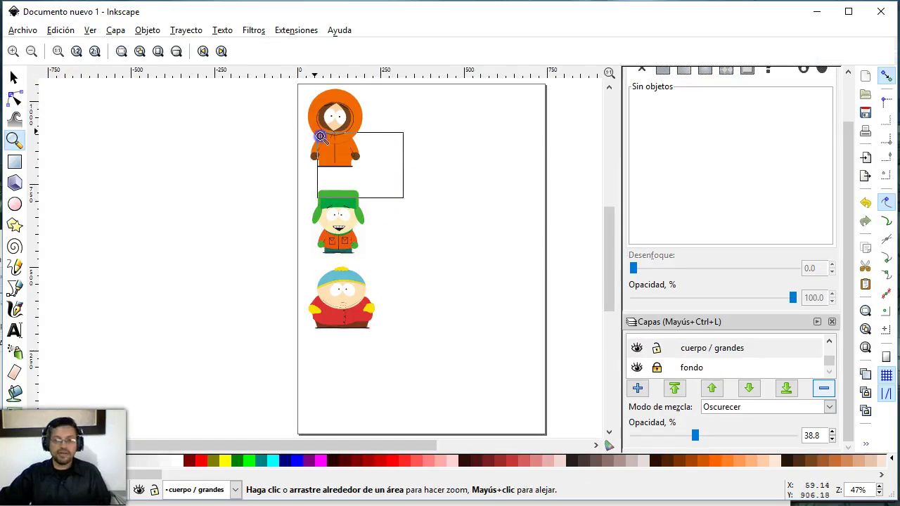
left_click_drag(284, 83, 284, 83)
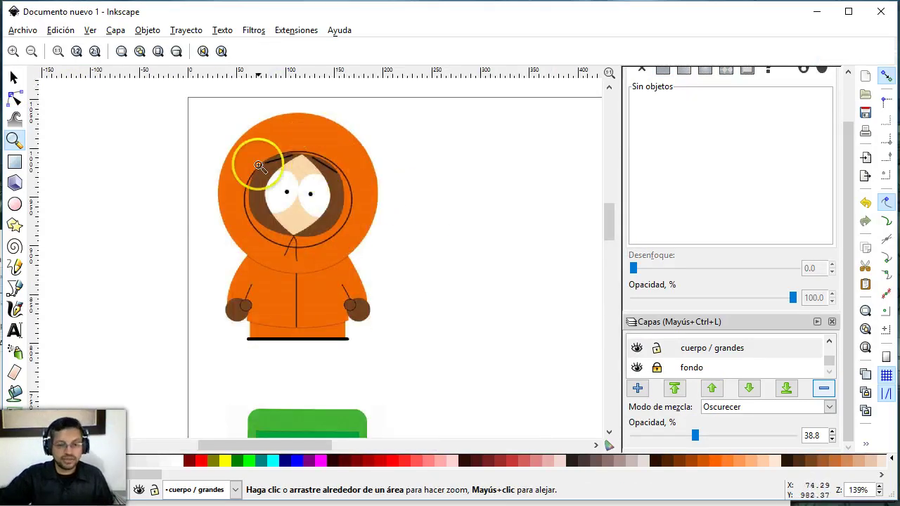
left_click(14, 77)
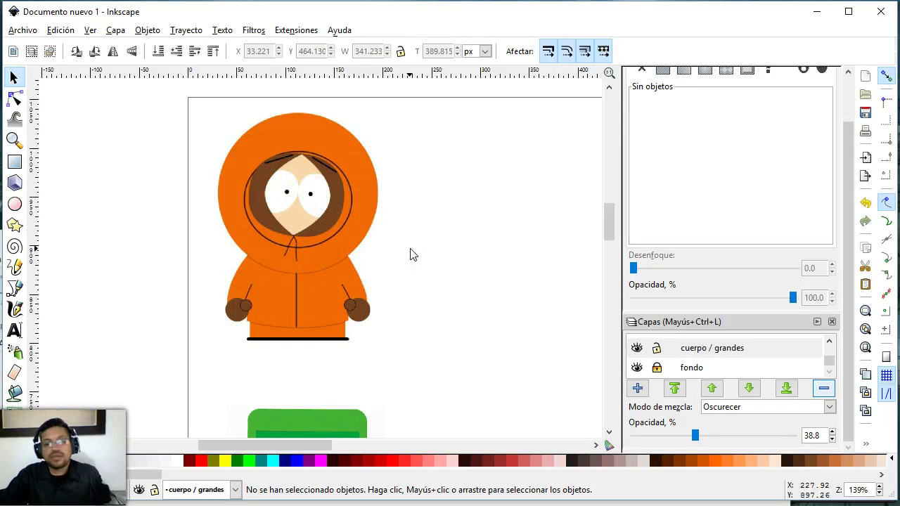
left_click(753, 349)
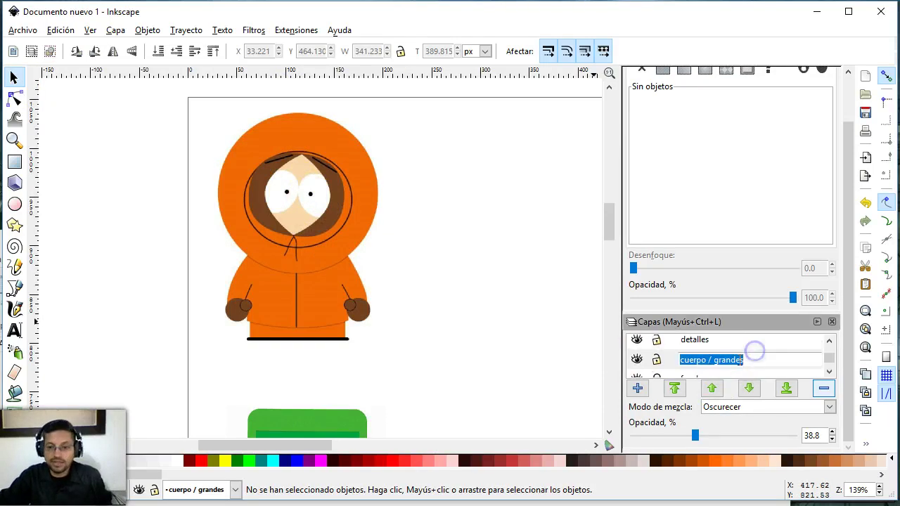
left_click(656, 341)
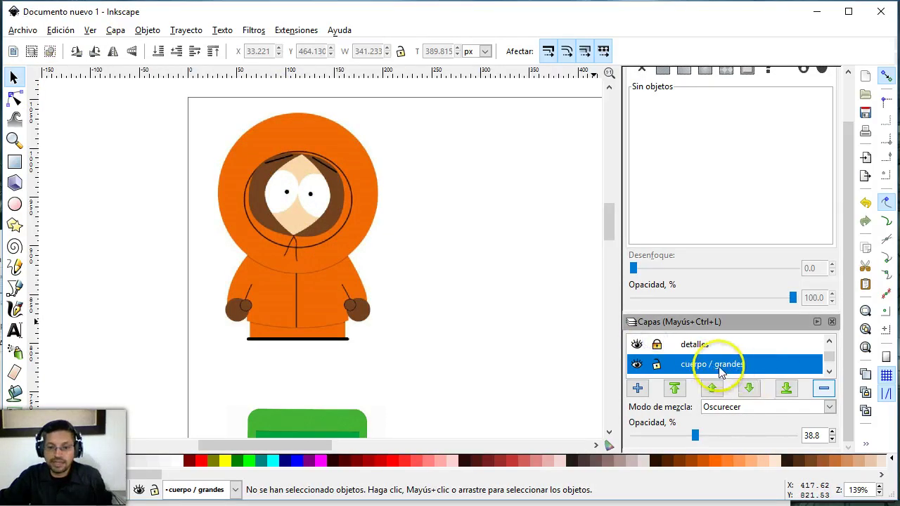
left_click(378, 206)
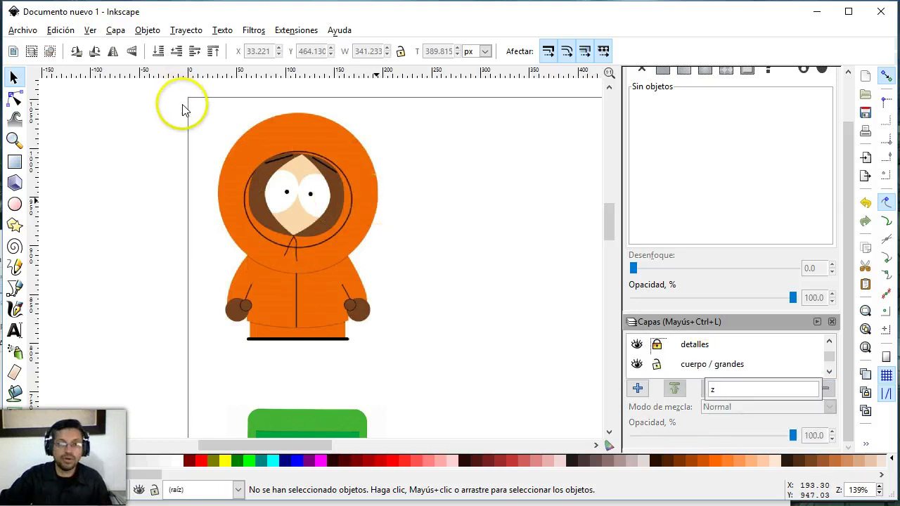
Zoom on Kenny's head and draw a yellow circle enlarged to cover the orange hood.
left_click(16, 140)
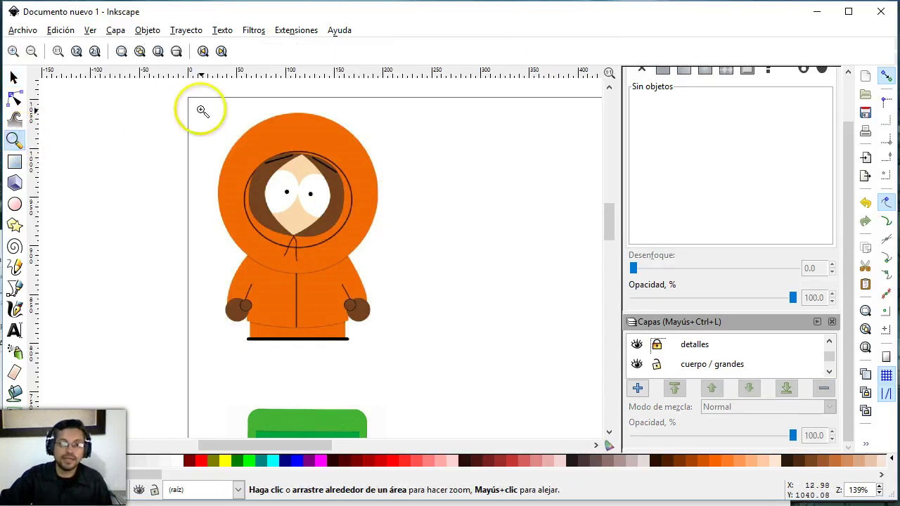
left_click_drag(201, 110, 479, 290)
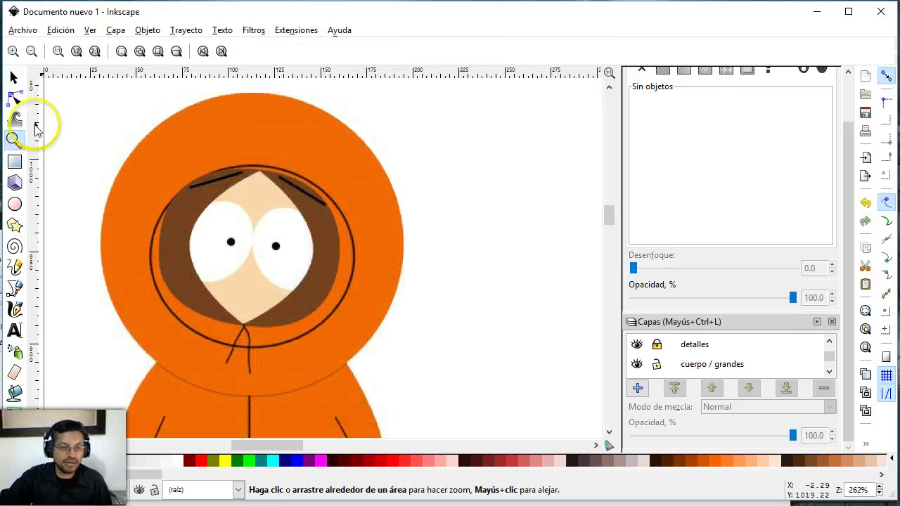
left_click(14, 204)
left_click_drag(272, 260, 413, 108)
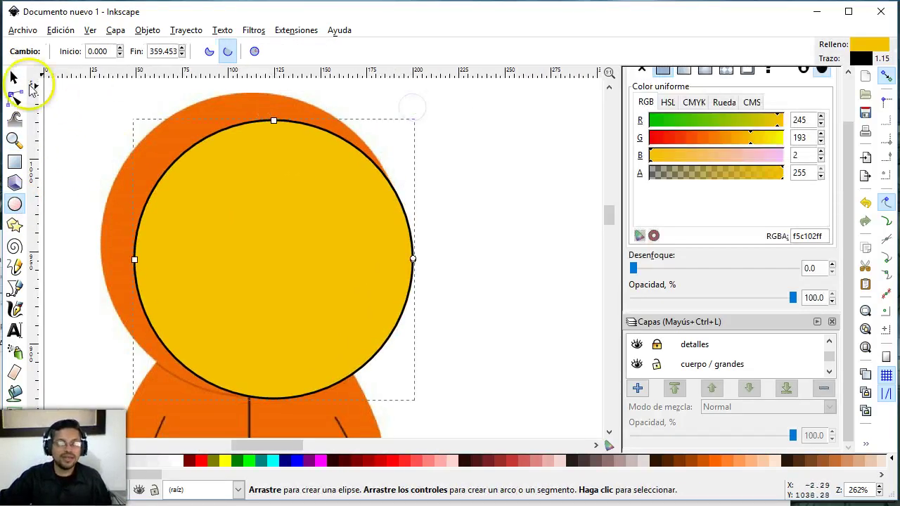
left_click(14, 77)
left_click(190, 261)
left_click_drag(261, 305, 262, 309)
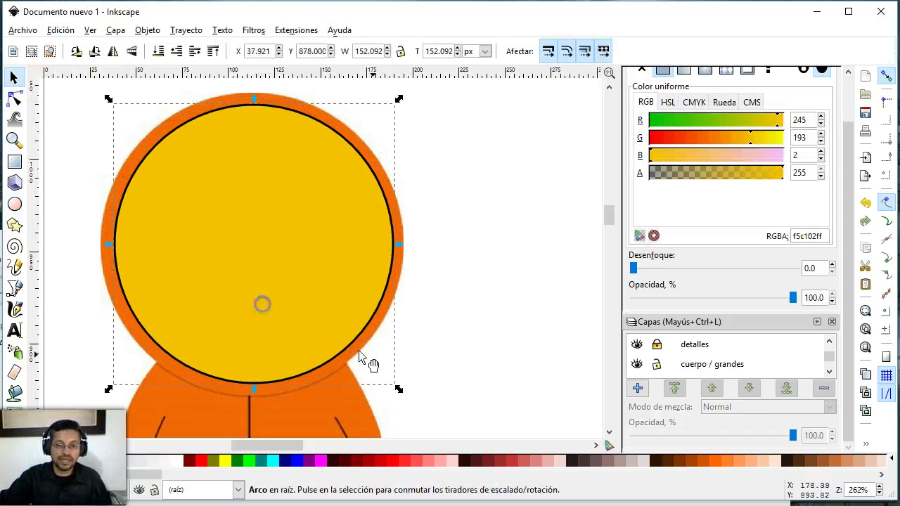
key("ctrl")
left_click_drag(399, 389, 413, 403)
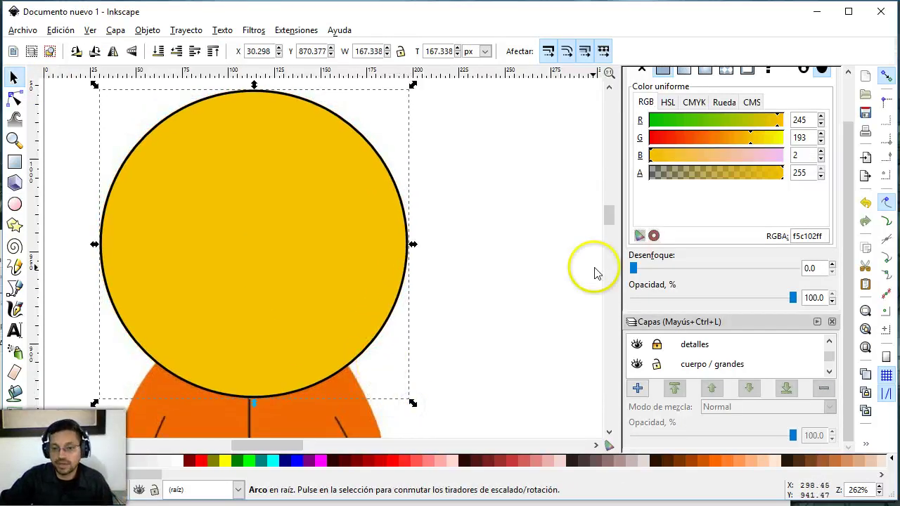
Select the yellow circle on cuerpo / grandes and cut it with Ctrl+X.
left_click(738, 354)
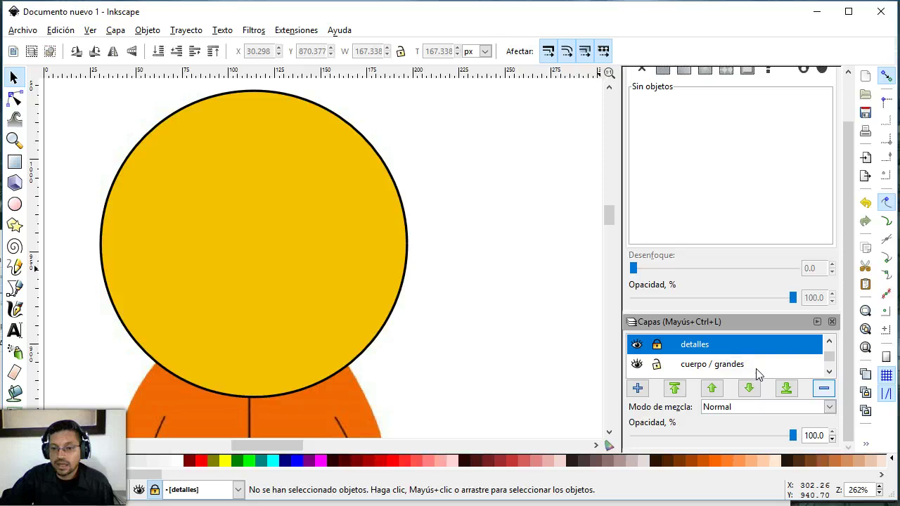
left_click(701, 368)
left_click(294, 229)
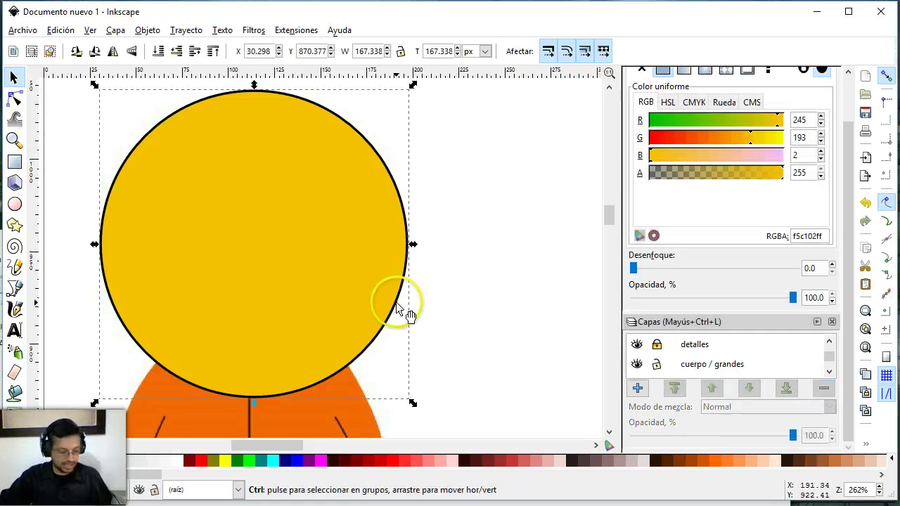
key("ctrl+x")
scroll(710, 369, "down", 1)
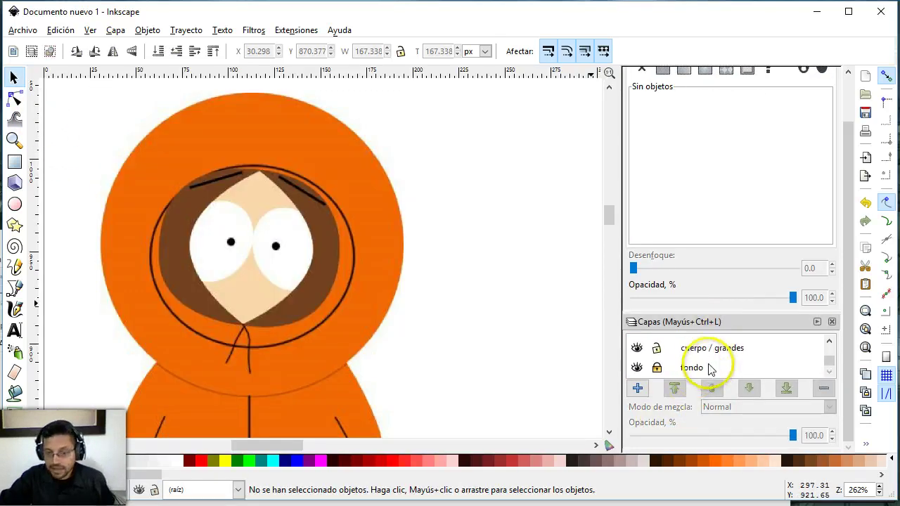
scroll(778, 369, "up", 2)
Paste the yellow circle into cuerpo / grandes and shrink it over Kenny's face opening.
left_click(770, 365)
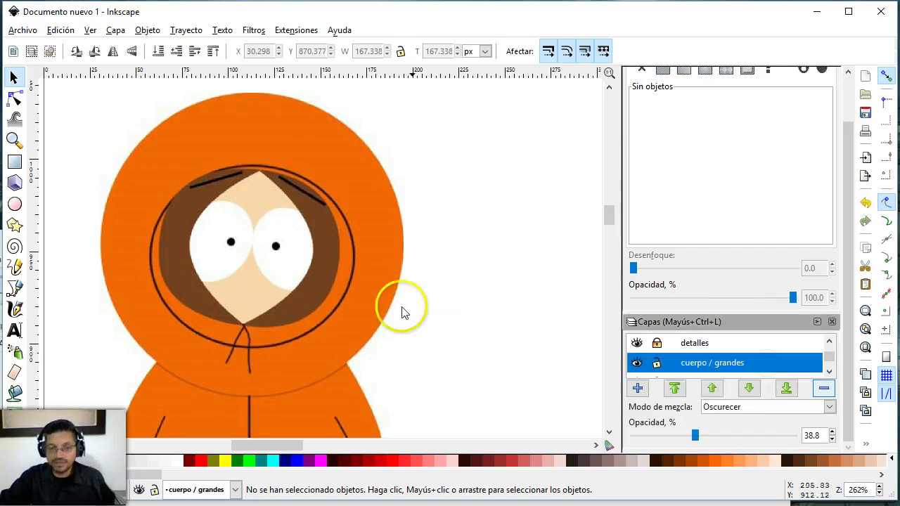
key("ctrl+v")
mouse_move(438, 321)
left_mouse_down()
mouse_move(273, 278)
mouse_move(297, 272)
left_mouse_up()
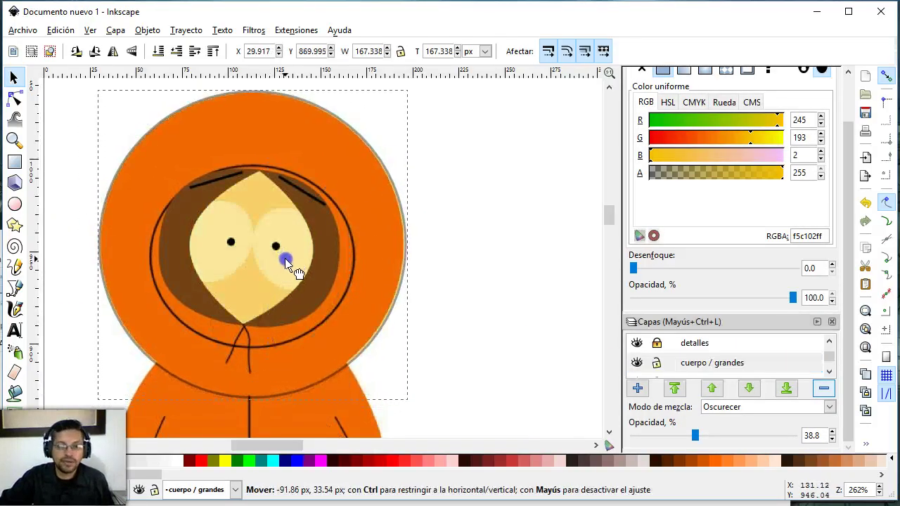
left_click(512, 254)
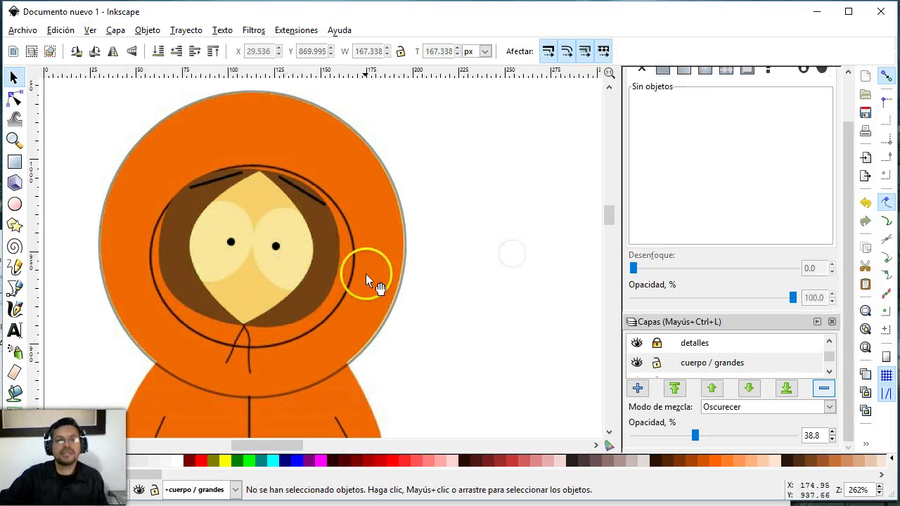
left_click_drag(145, 244, 250, 244)
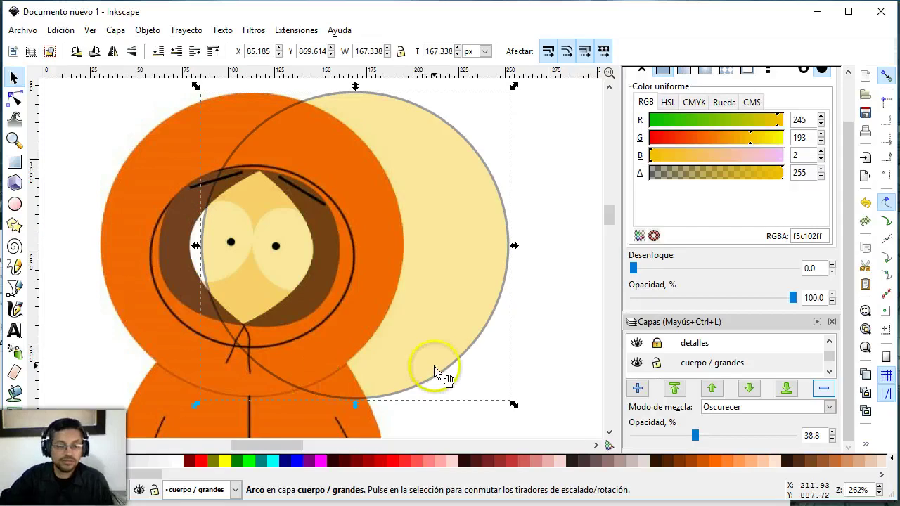
left_click_drag(445, 309, 337, 306)
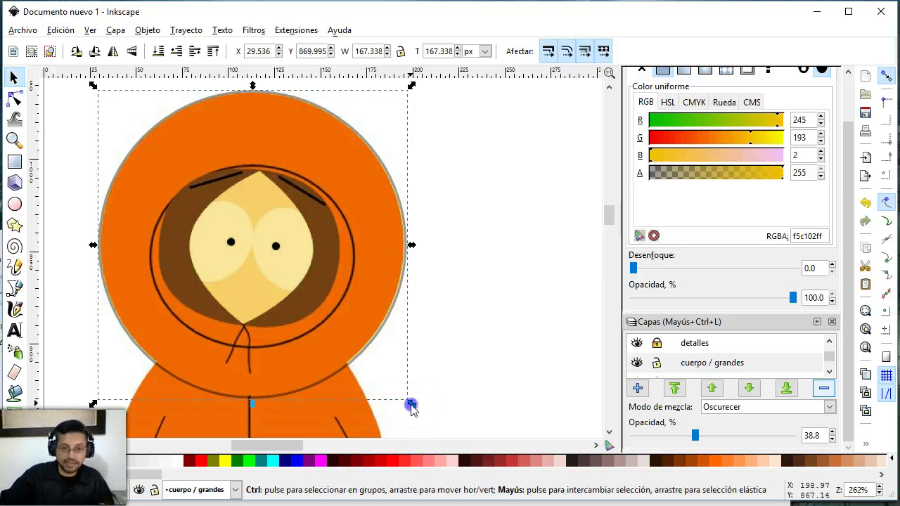
left_click_drag(411, 407, 358, 349)
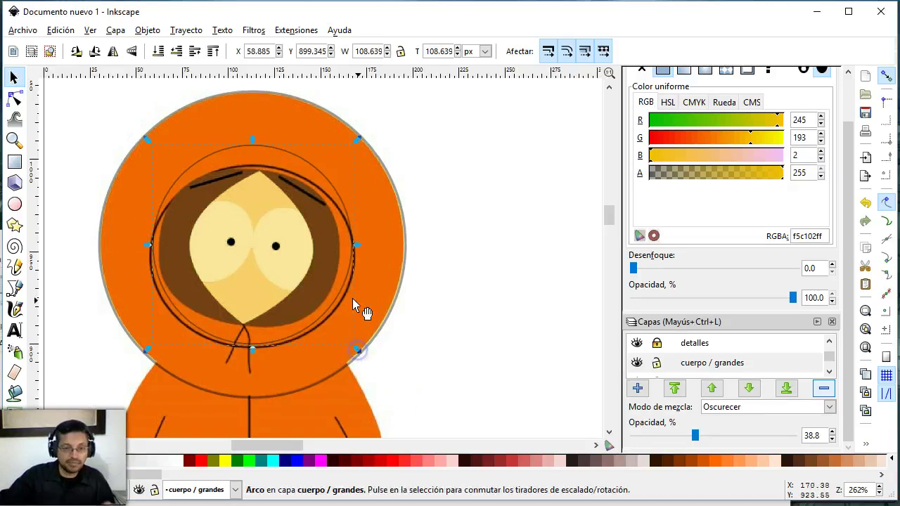
Zoom on the face and fit the circle's top and bottom edges to 108.6 × 98.5 px.
left_click(14, 140)
left_click_drag(102, 132, 292, 288)
left_click_drag(449, 355, 449, 355)
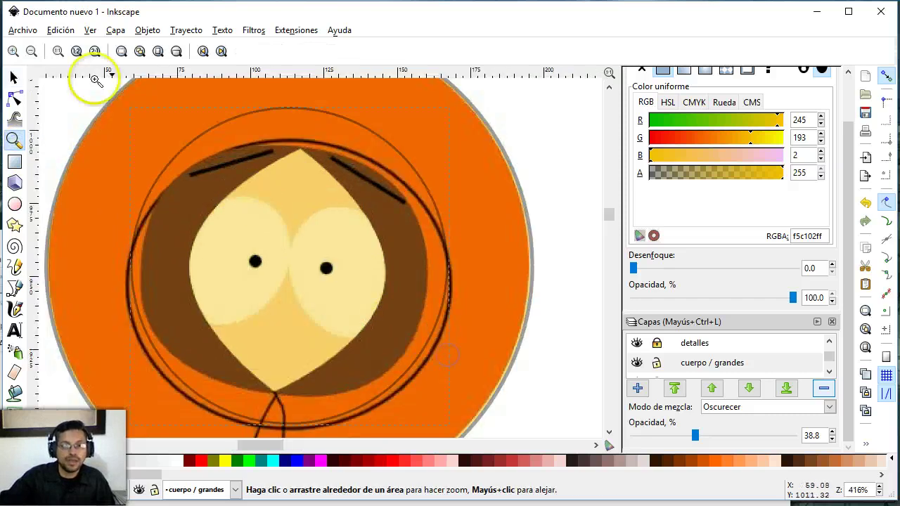
left_click(13, 76)
left_click(293, 111)
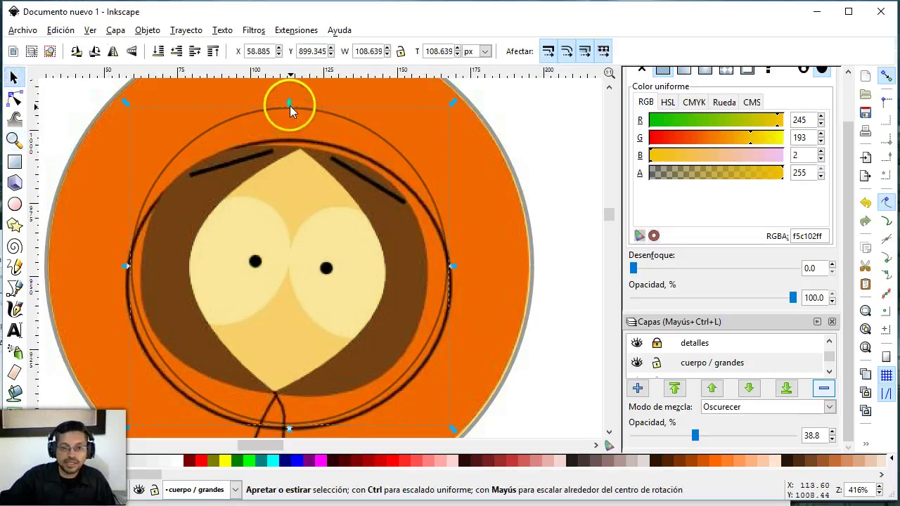
left_click_drag(291, 106, 294, 142)
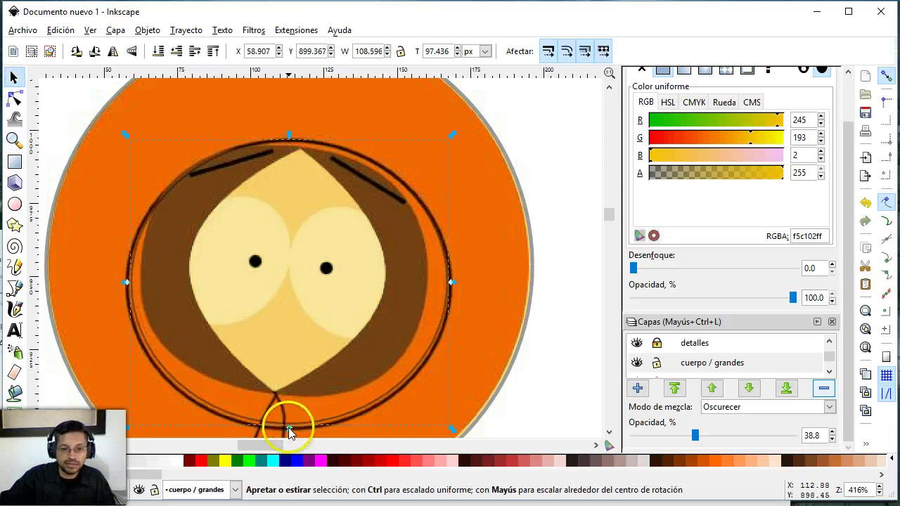
left_click_drag(289, 429, 291, 436)
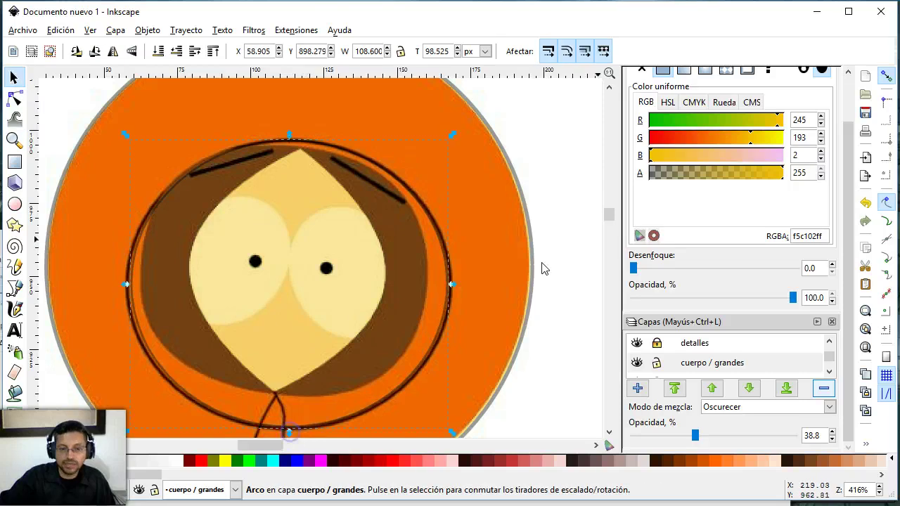
Give the face circle a red ff0000ff outline and raise the layer opacity to about 66.5%.
scroll(687, 139, "up", 3)
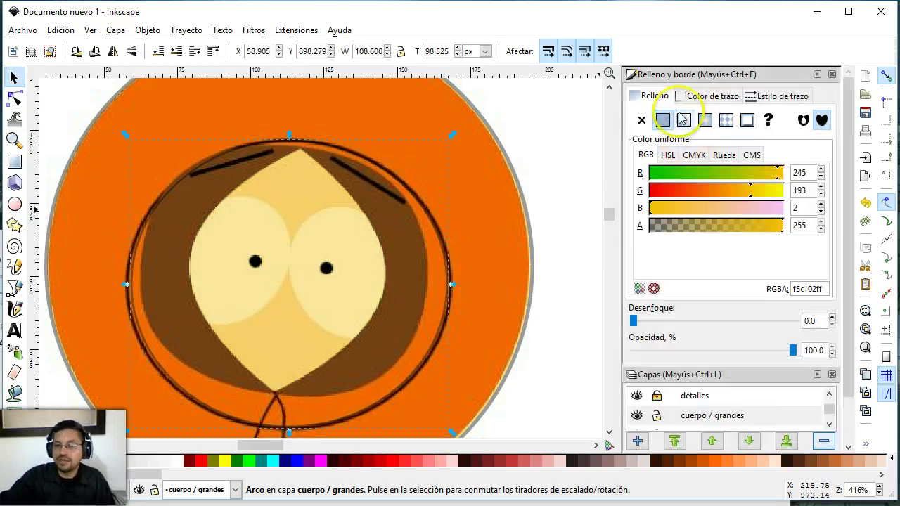
left_click(707, 95)
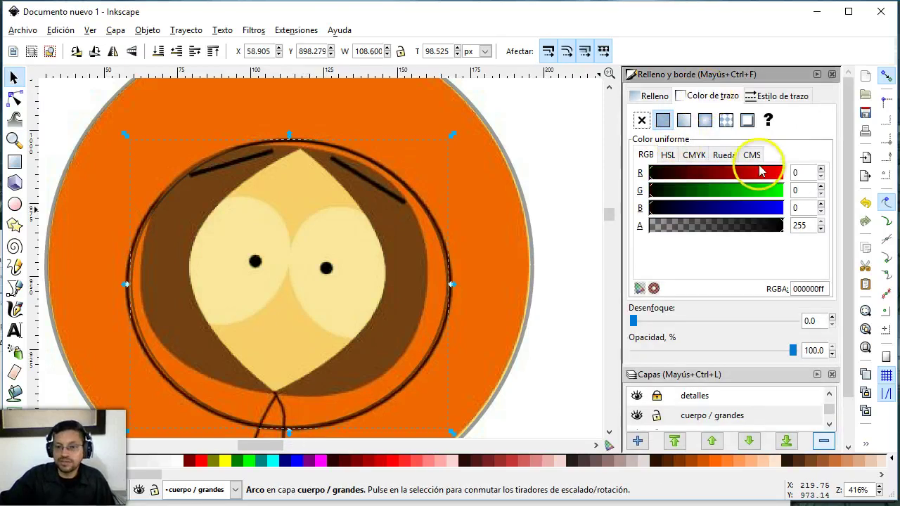
left_click(781, 173)
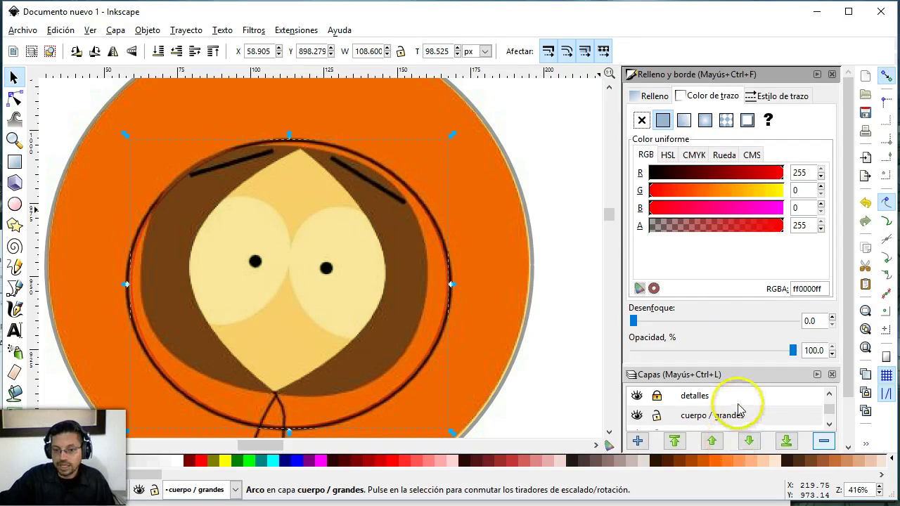
scroll(740, 408, "down", 1)
double_click(763, 401)
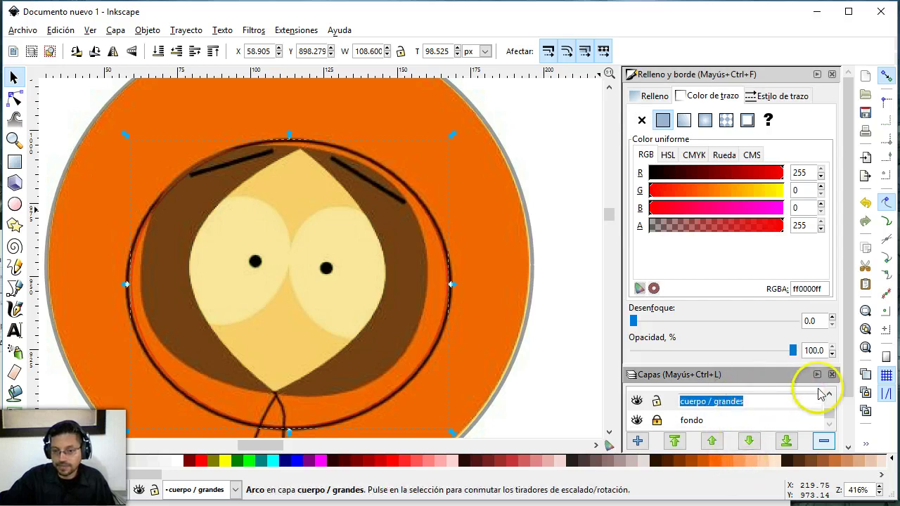
scroll(849, 382, "down", 2)
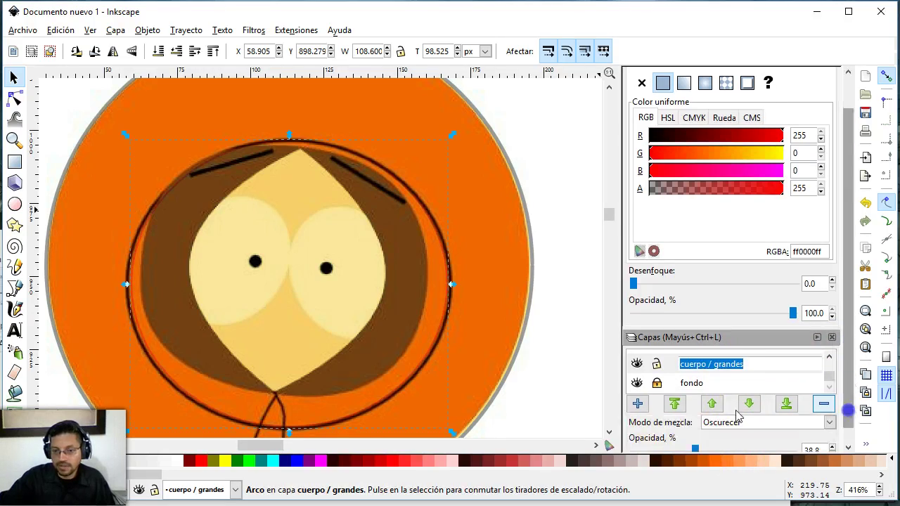
left_click(710, 449)
left_click_drag(734, 448, 743, 449)
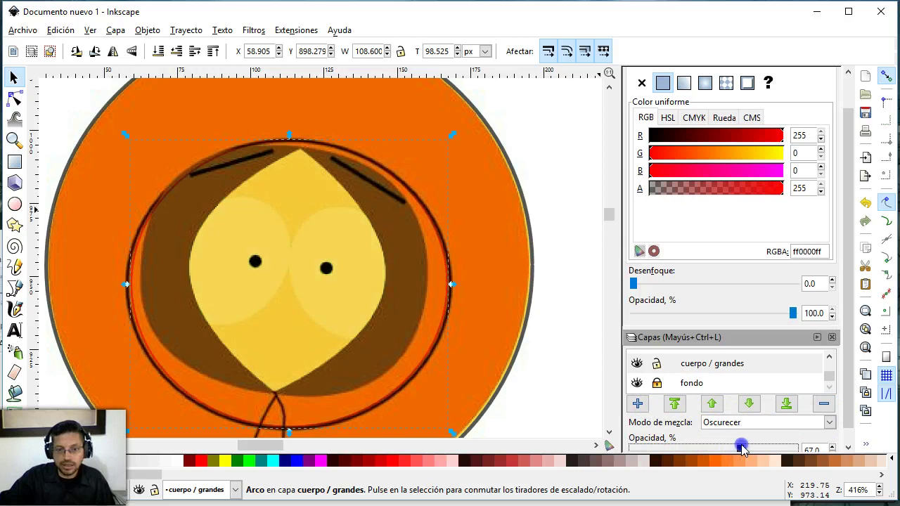
Widen the face circle to about 111.2 × 98.7 px to fit the hood outline.
left_click(564, 150)
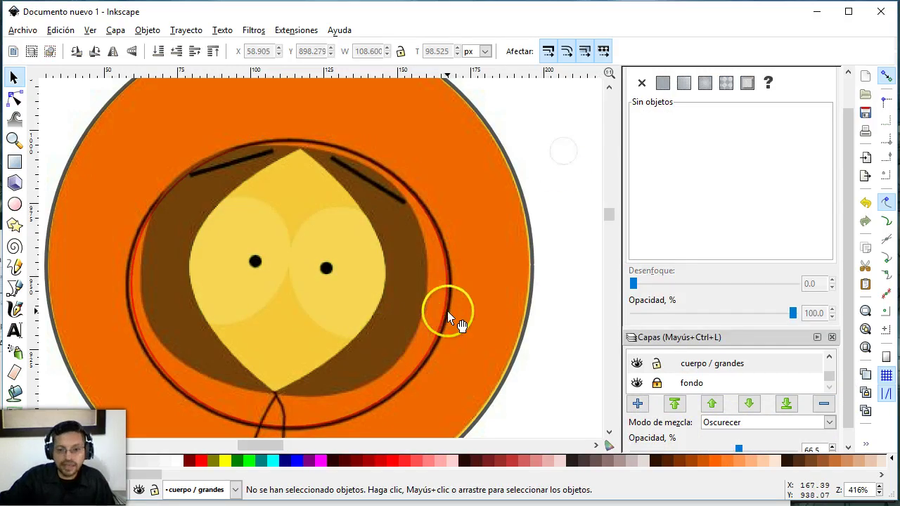
left_click(448, 311)
left_click_drag(289, 430, 291, 431)
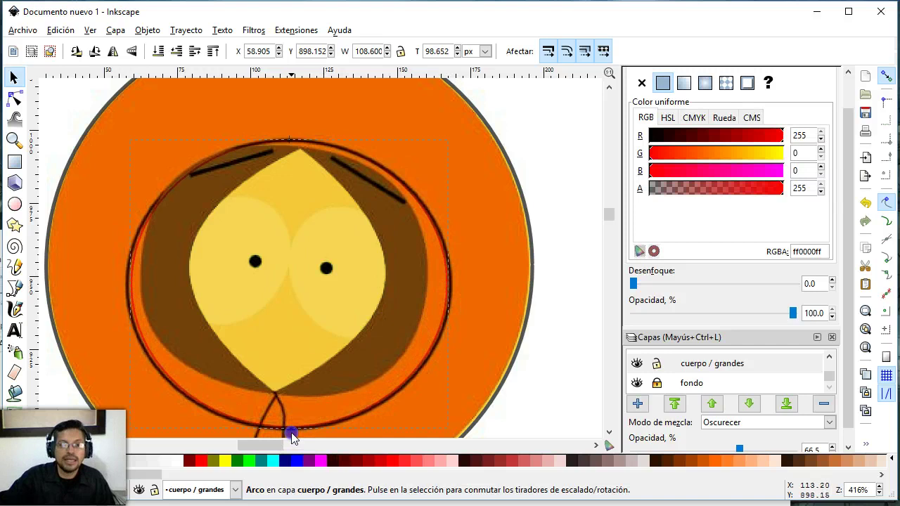
left_click_drag(131, 284, 121, 291)
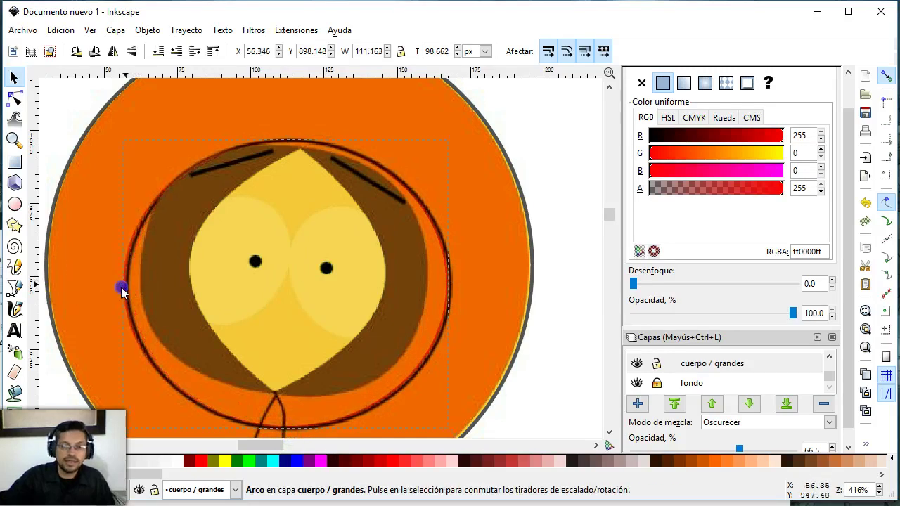
left_click(561, 199)
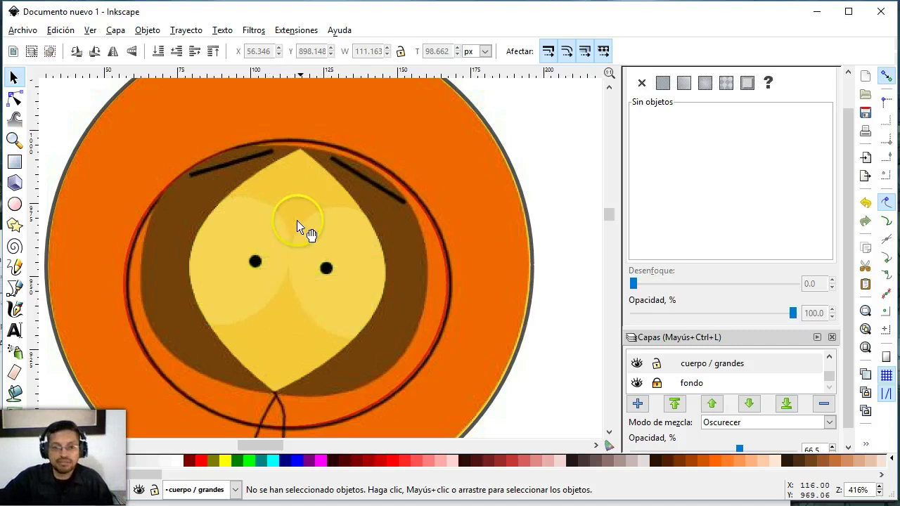
Draw a trial trapezoid outline around the jacket with the Pencil and adjust its top corner.
scroll(324, 246, "down", 2)
scroll(337, 259, "down", 8)
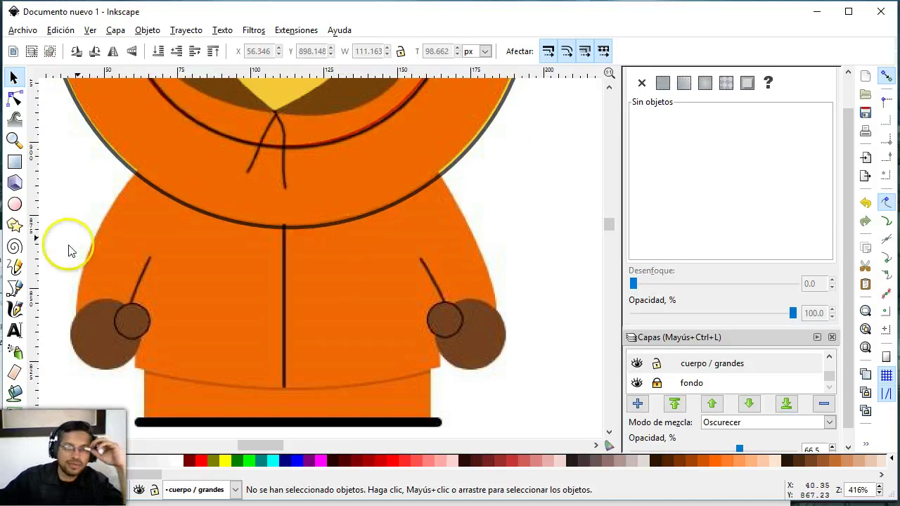
key("p")
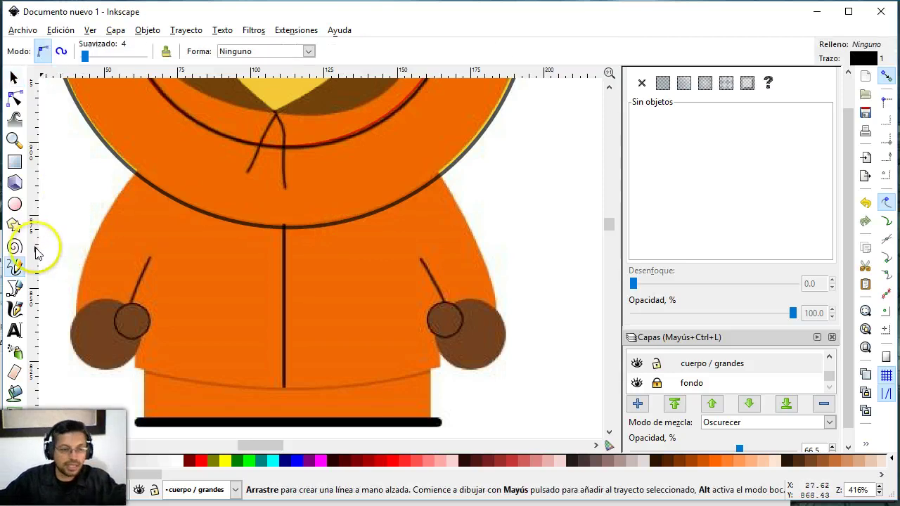
left_click(149, 155)
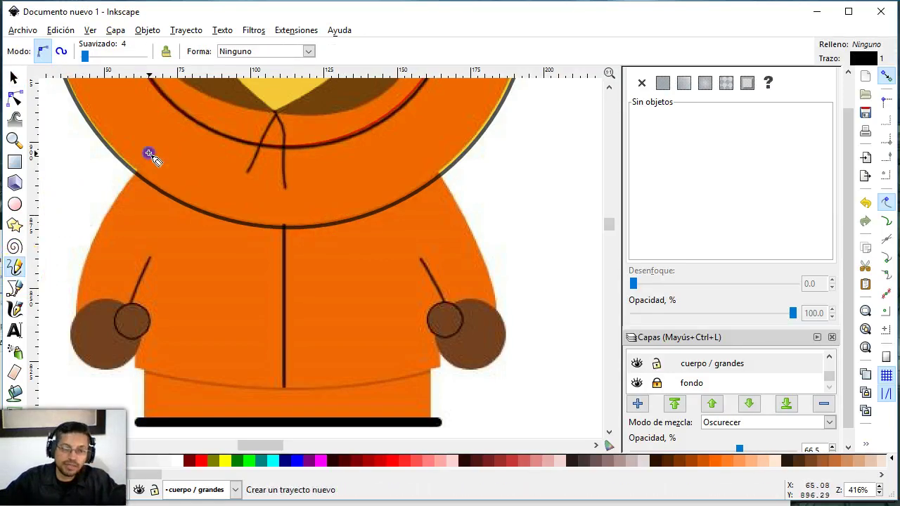
left_click(71, 318)
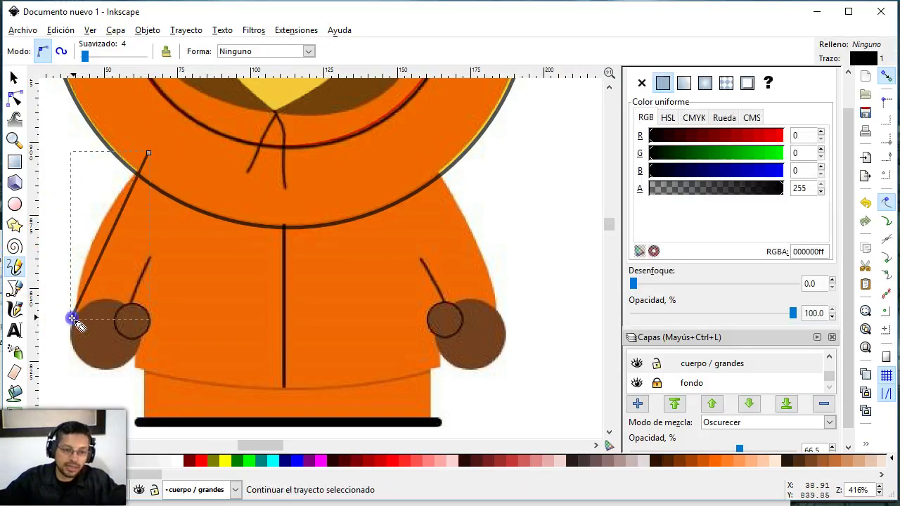
key("Escape")
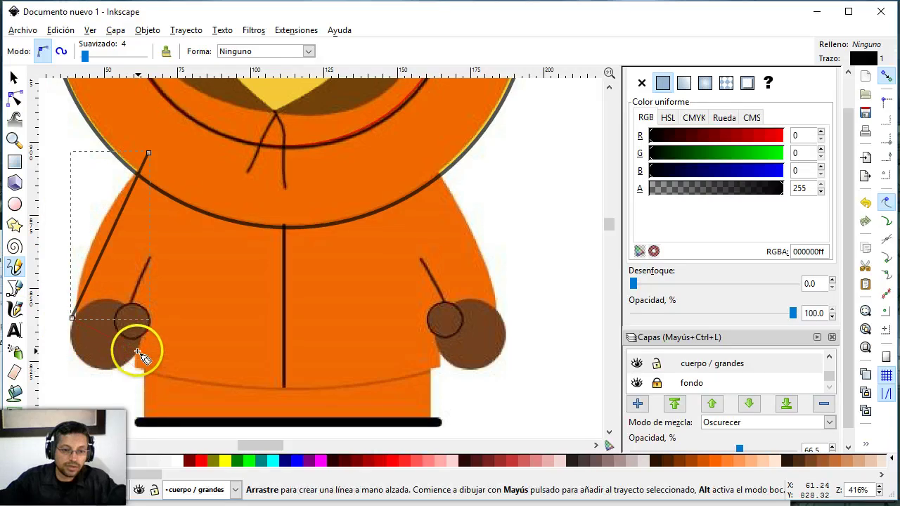
left_click(138, 354)
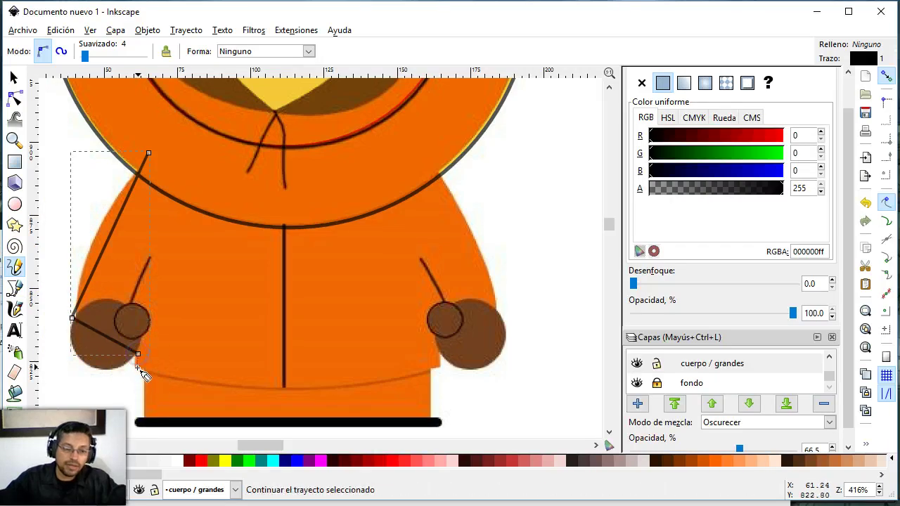
left_click(441, 367)
left_click(443, 346)
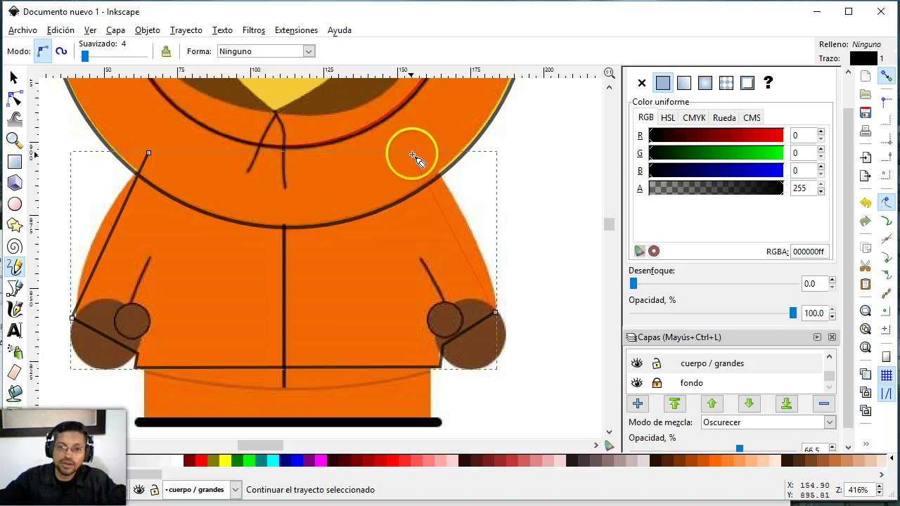
left_click(149, 153)
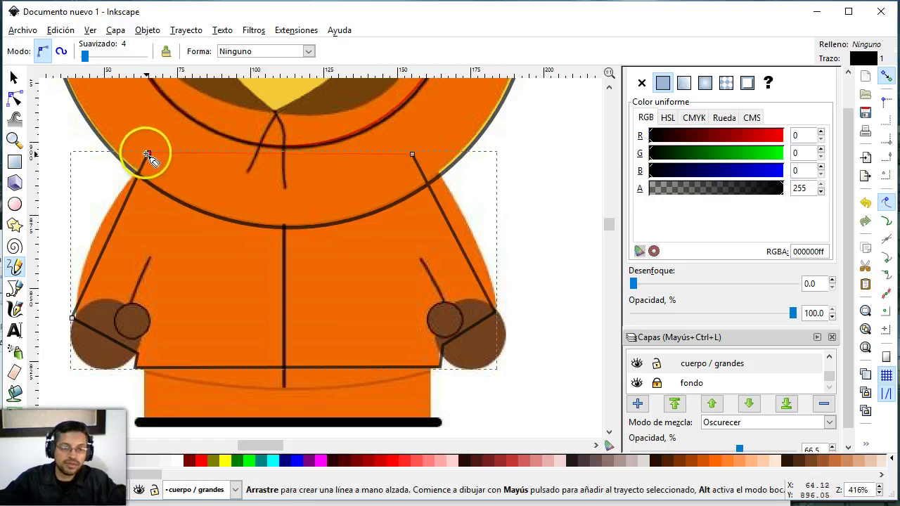
left_click(15, 97)
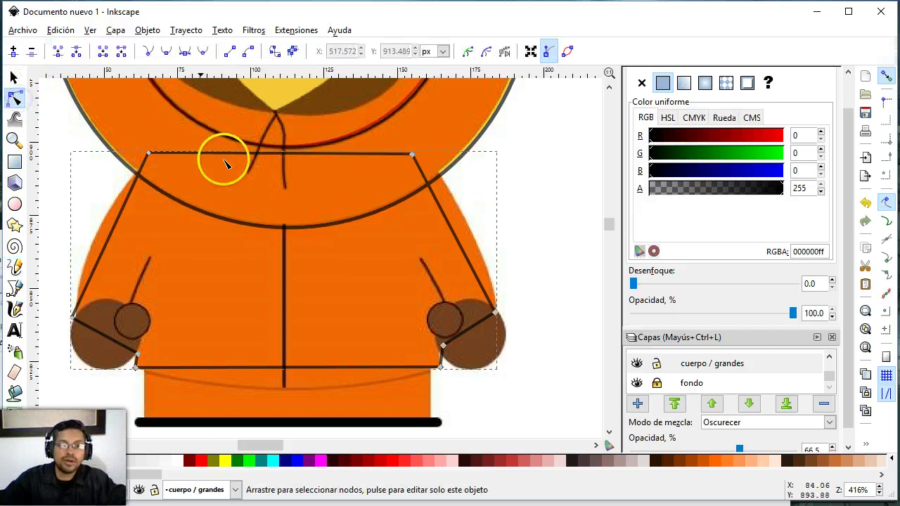
mouse_move(148, 153)
left_mouse_down()
mouse_move(201, 177)
mouse_move(142, 146)
left_mouse_up()
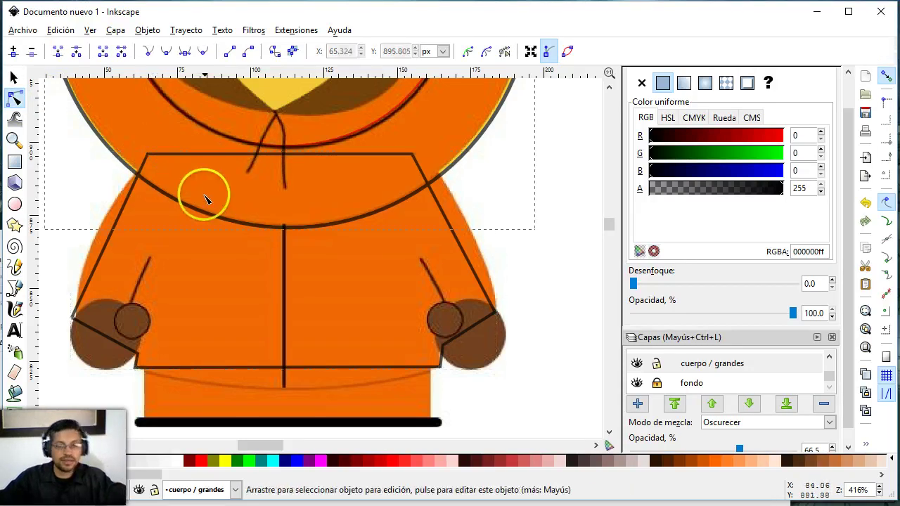
Delete the trial trapezoid and sample the jacket's orange with the Dropper.
left_click(250, 225)
key("s")
left_click(467, 264)
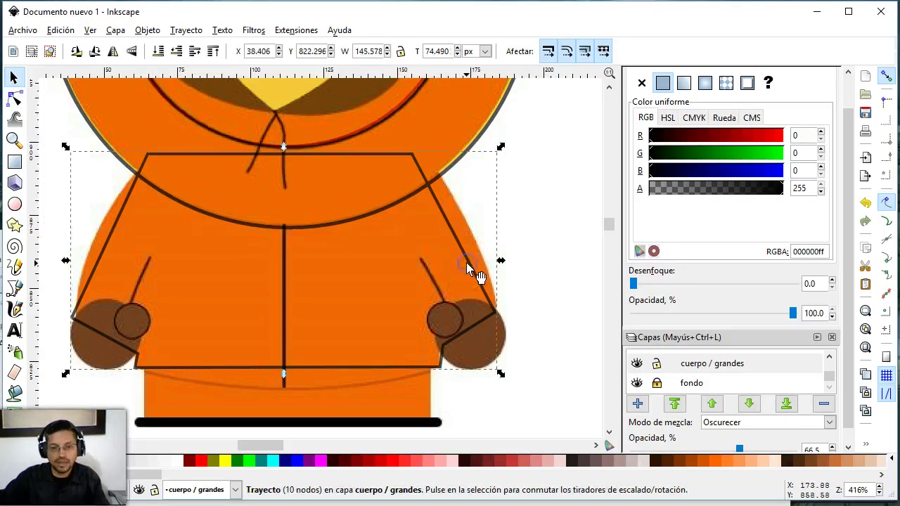
key("Delete")
key("d")
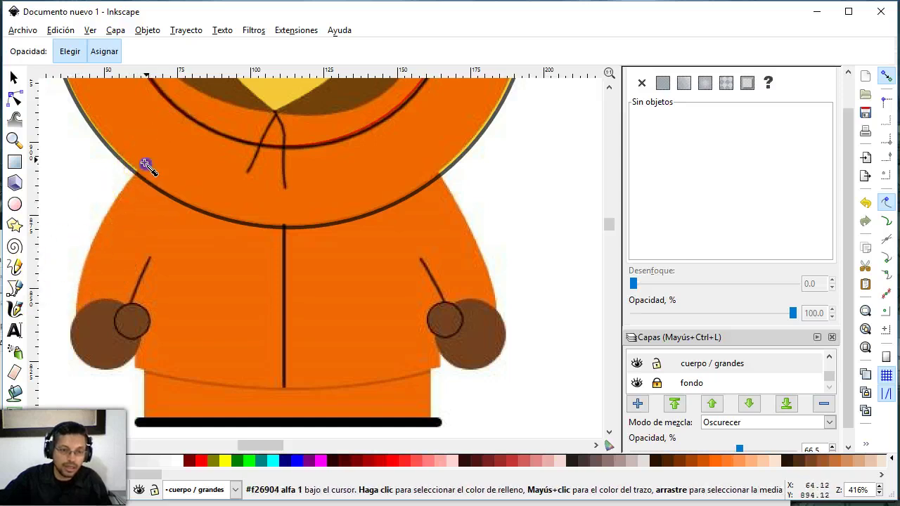
left_click_drag(146, 160, 117, 236)
left_click(146, 232)
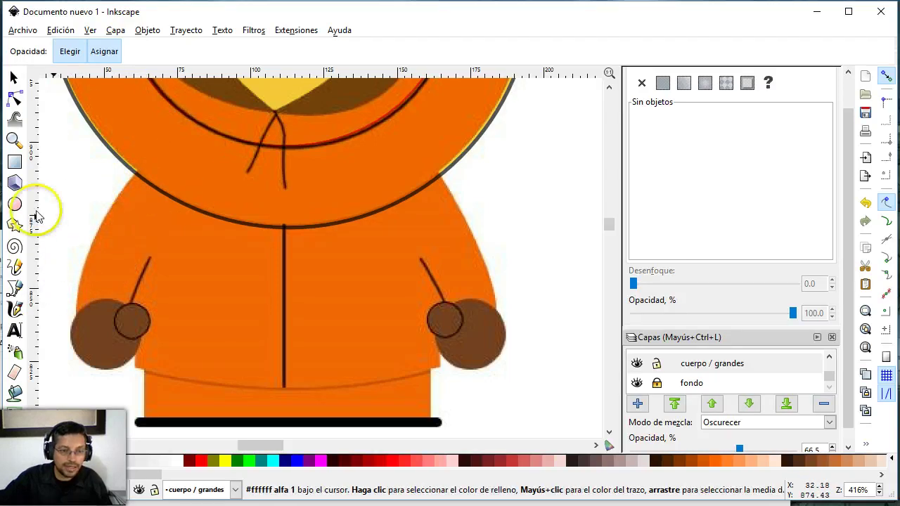
left_click(14, 79)
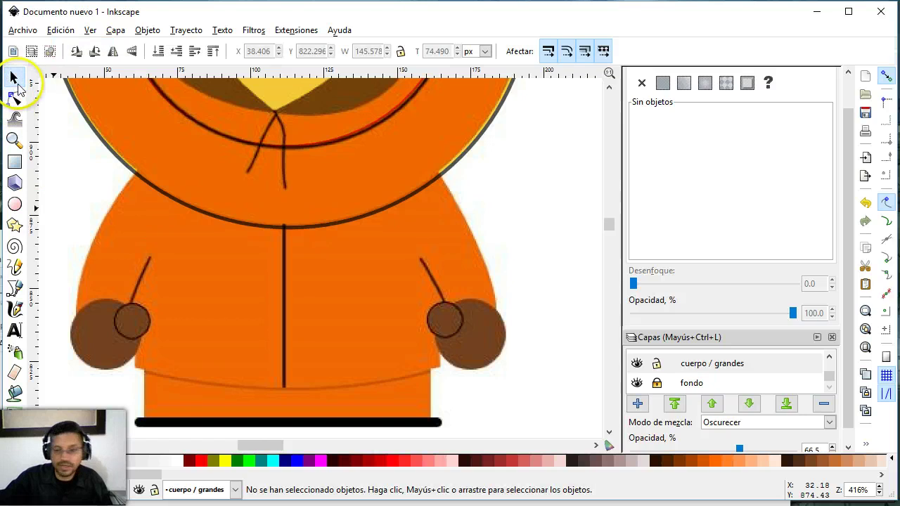
Trace a closed jacket outline from the left shoulder around the hands and hem, snapping the shoulder node.
left_click(17, 267)
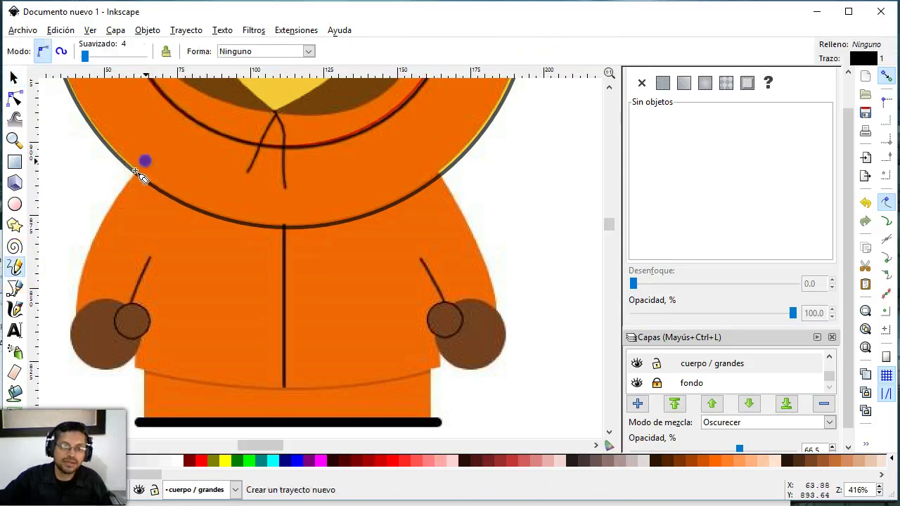
left_click(73, 316)
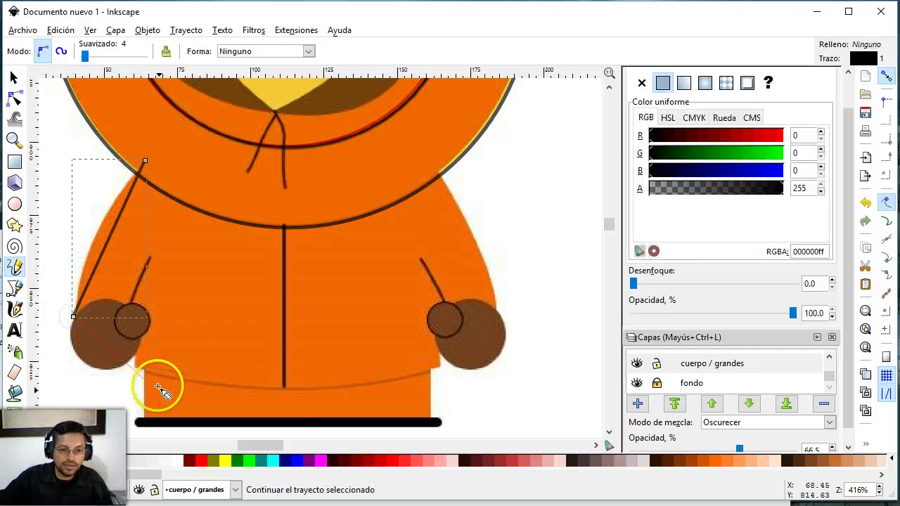
left_click(141, 372)
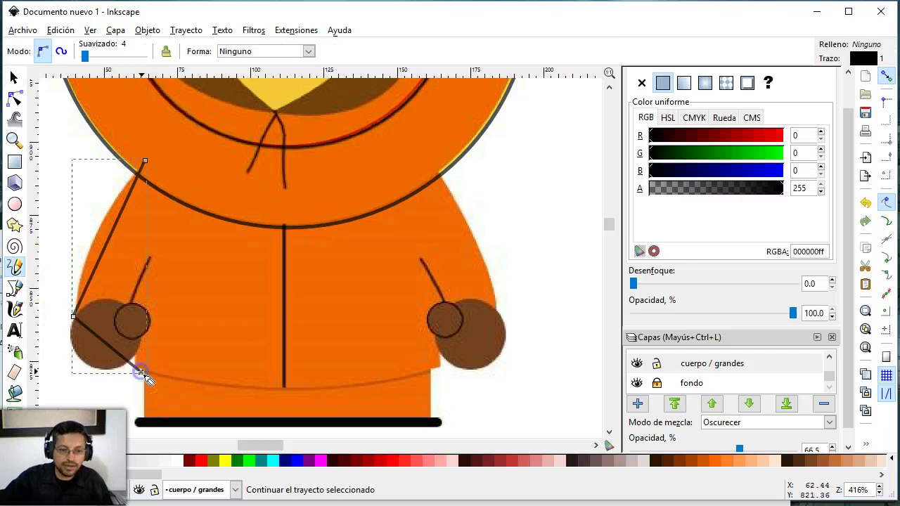
left_click(437, 370)
left_click(498, 312)
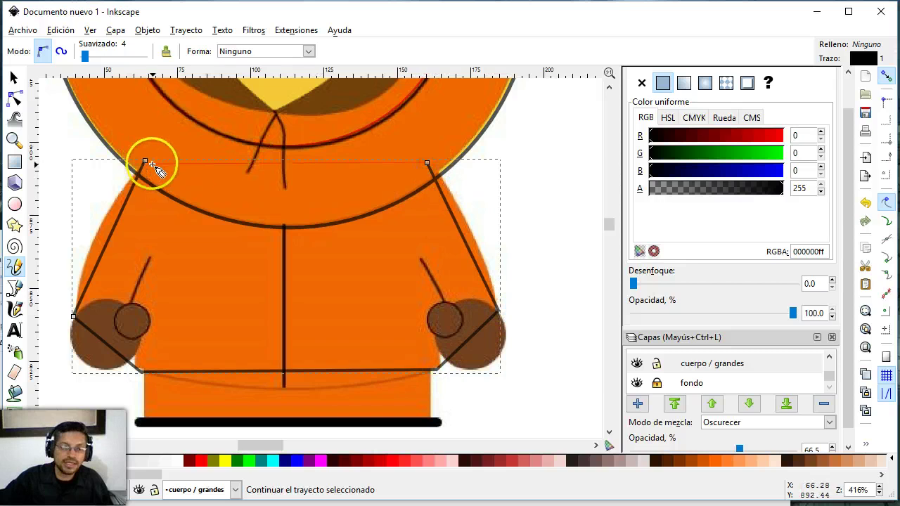
left_click(145, 161)
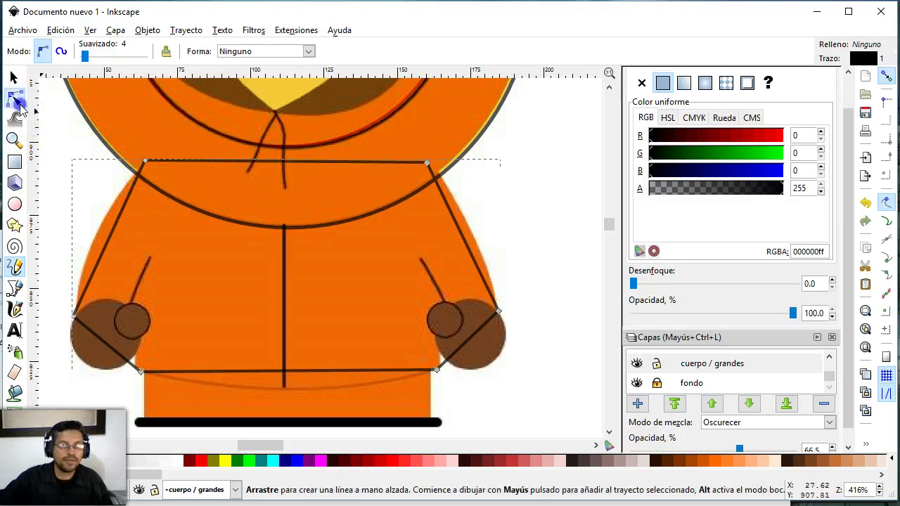
left_click(14, 97)
left_click_drag(145, 164, 143, 161)
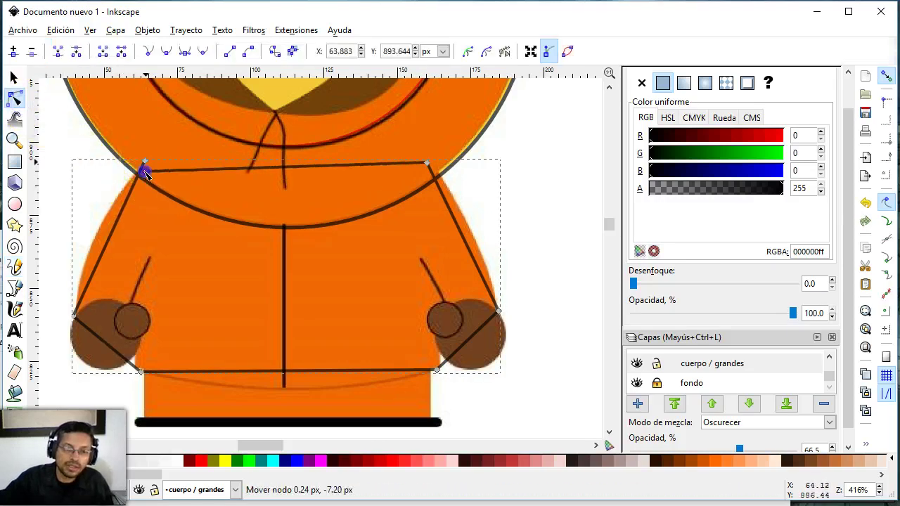
left_click(89, 216)
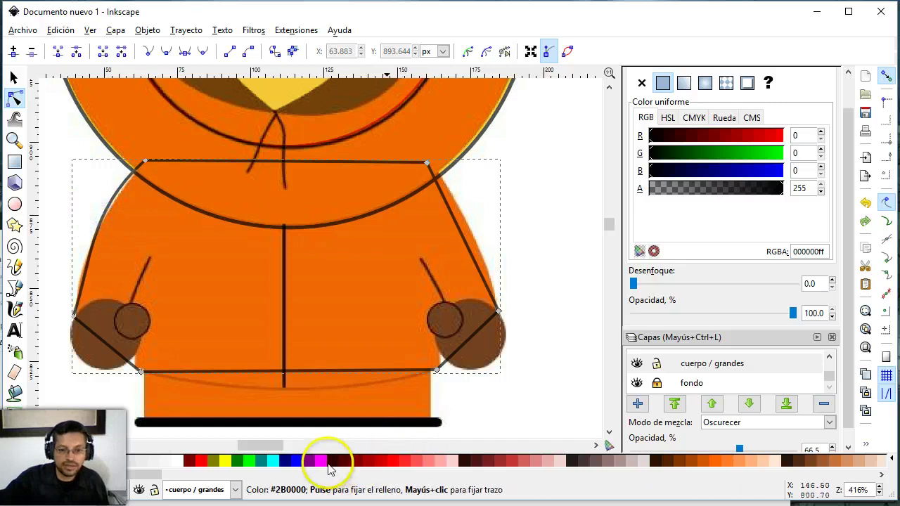
Fill the jacket shape red, then try a left shoulder node nudge and undo it.
left_click(325, 462)
left_click(95, 197)
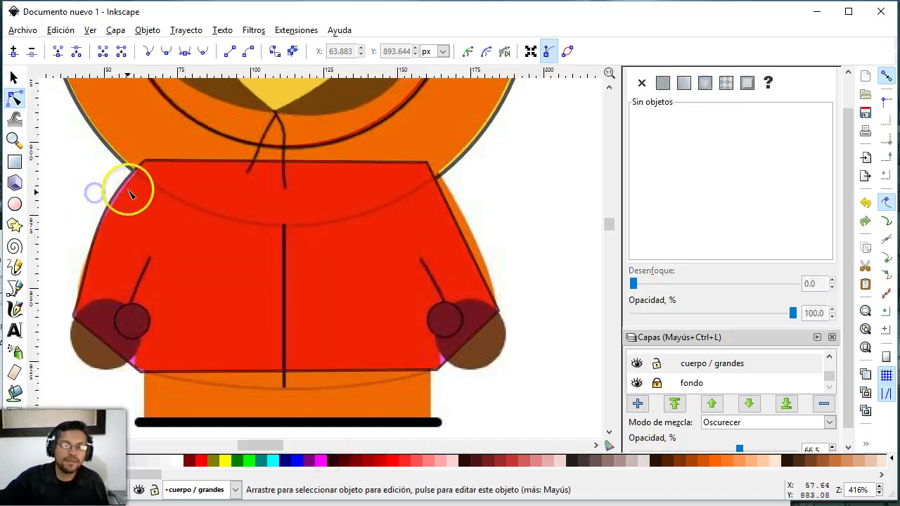
left_click(149, 175)
left_click_drag(149, 176, 145, 163)
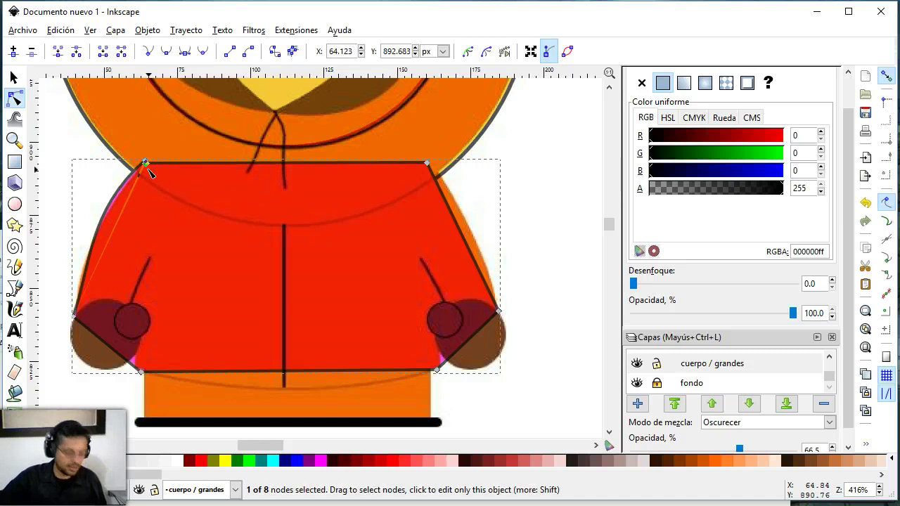
key("ctrl+z")
left_click(181, 202)
Select the nodes at the jacket's left shoulder corner in a close-up view.
key("z")
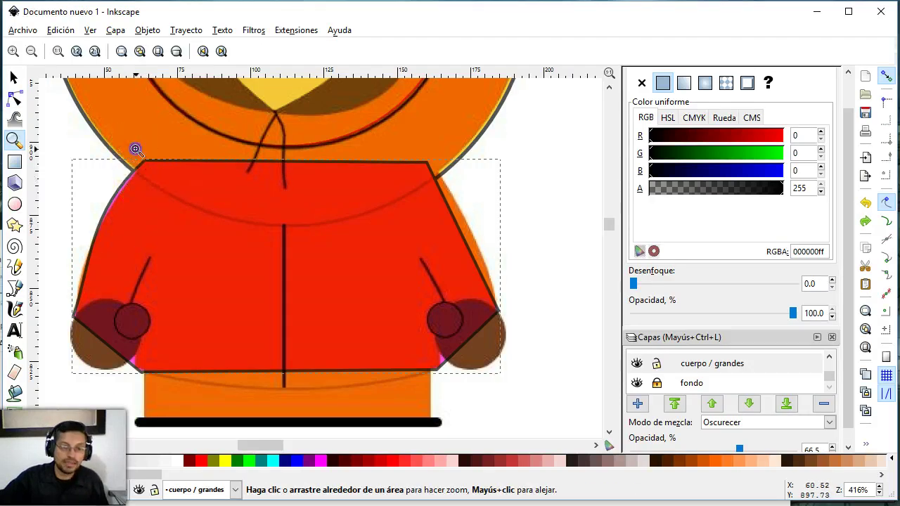
left_click_drag(134, 147, 190, 201)
left_click(14, 98)
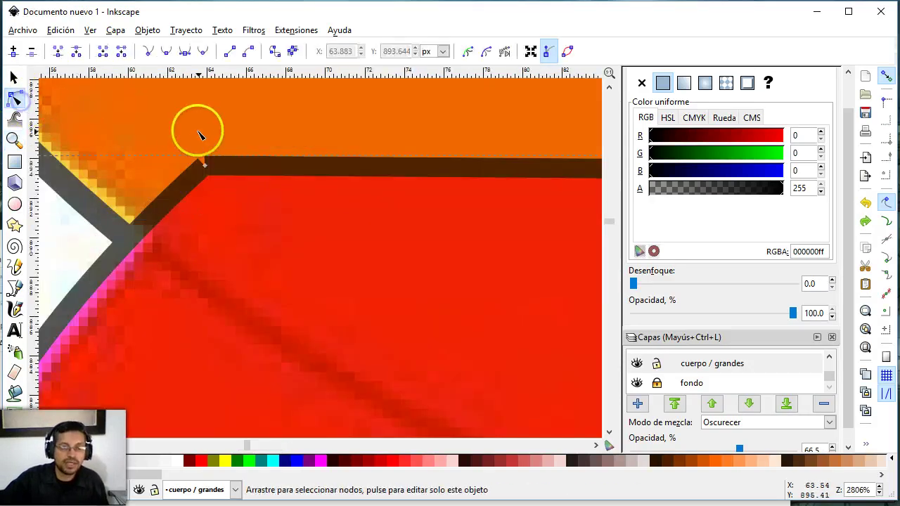
left_click_drag(201, 131, 251, 235)
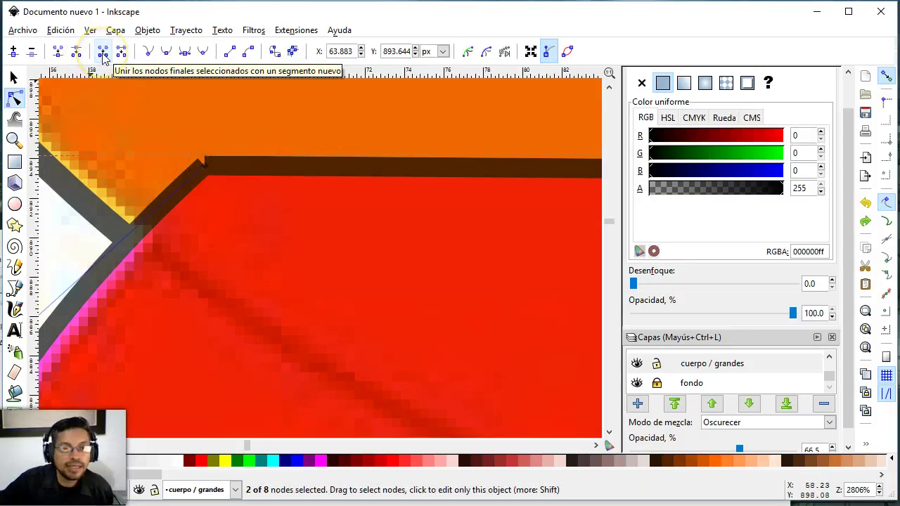
key("z")
left_click(218, 251, "shift")
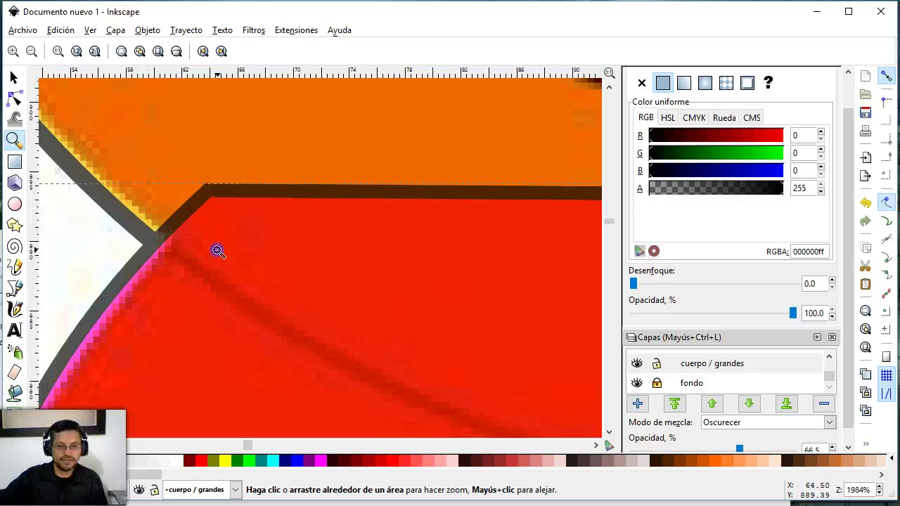
left_click(338, 326, "shift")
left_click(337, 321, "shift")
left_click(133, 185, "shift")
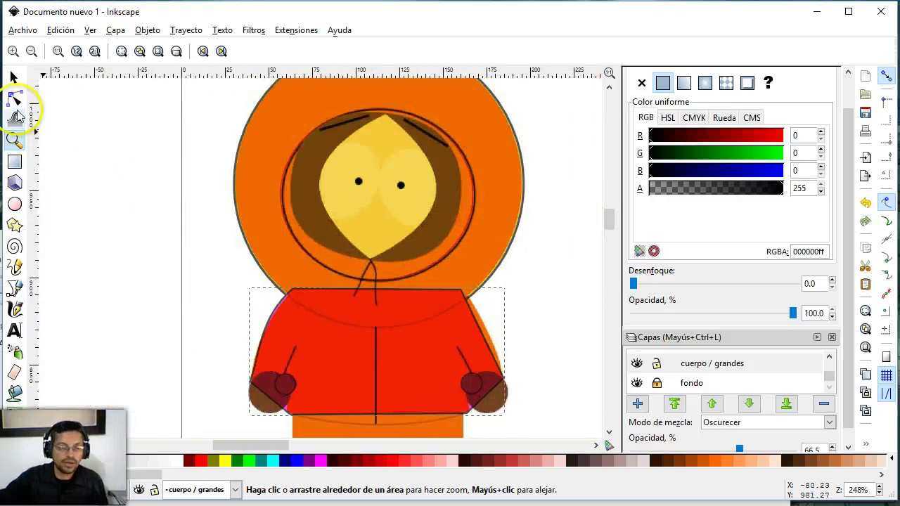
Adjust the left hand node and shoulder side, and curve the jacket's right side outward.
left_click(15, 101)
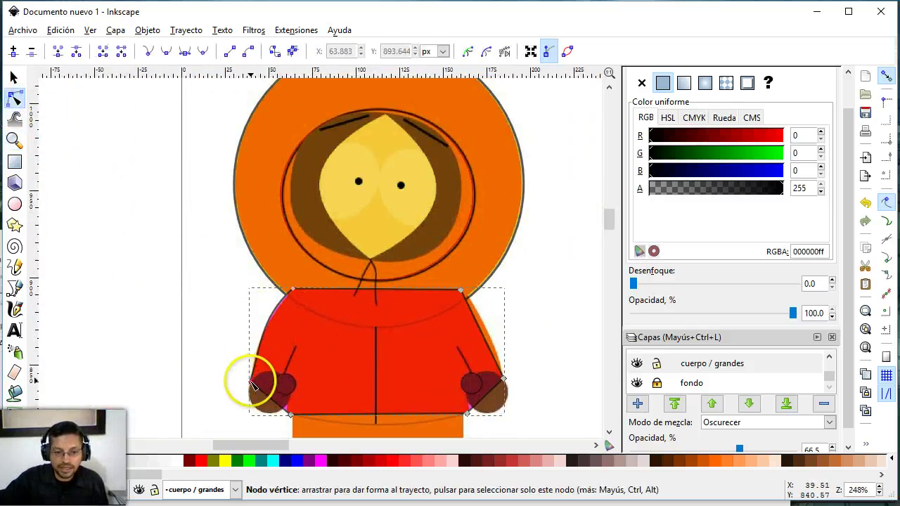
mouse_move(250, 380)
left_mouse_down()
mouse_move(262, 375)
mouse_move(250, 377)
left_mouse_up()
left_click(227, 275)
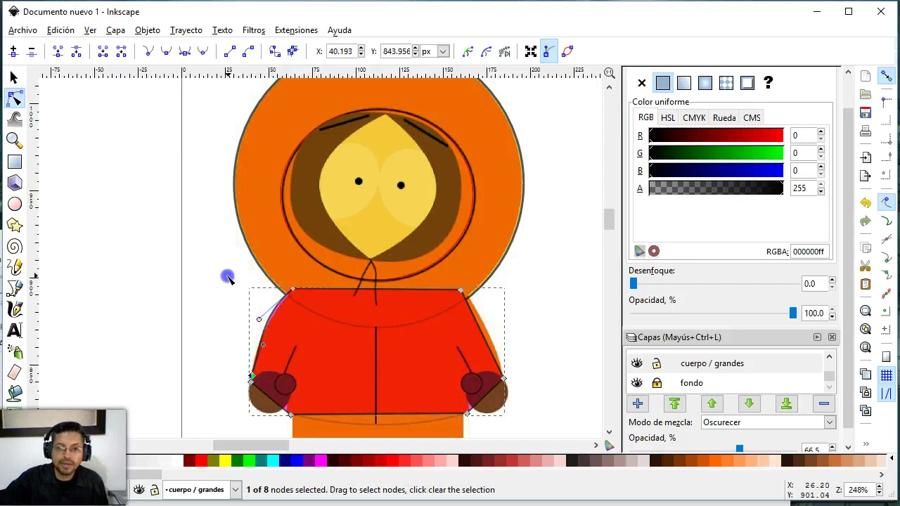
mouse_move(297, 294)
left_mouse_down()
mouse_move(296, 311)
mouse_move(288, 297)
left_mouse_up()
left_click(567, 320)
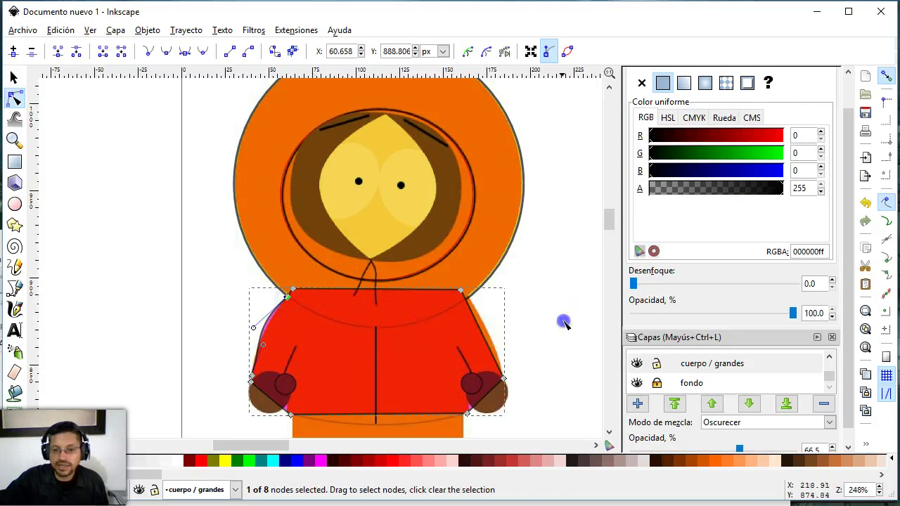
left_click_drag(478, 331, 490, 331)
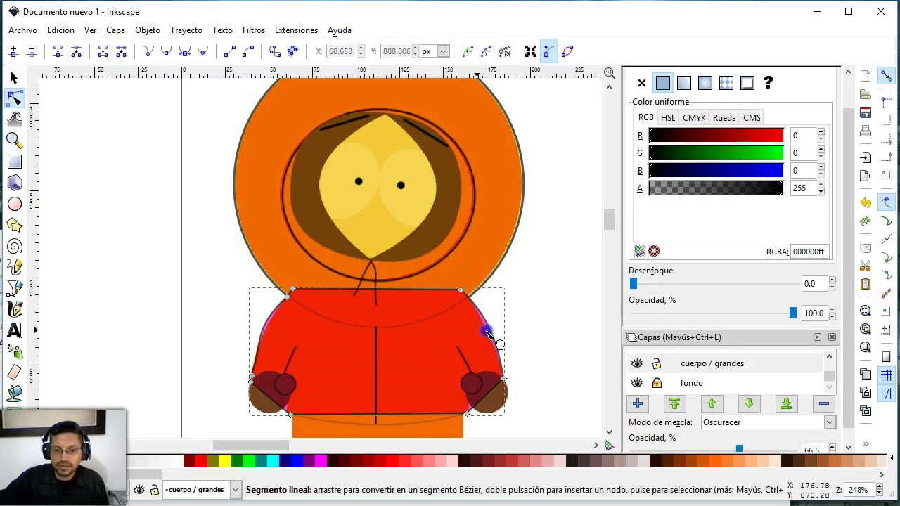
left_click(574, 321)
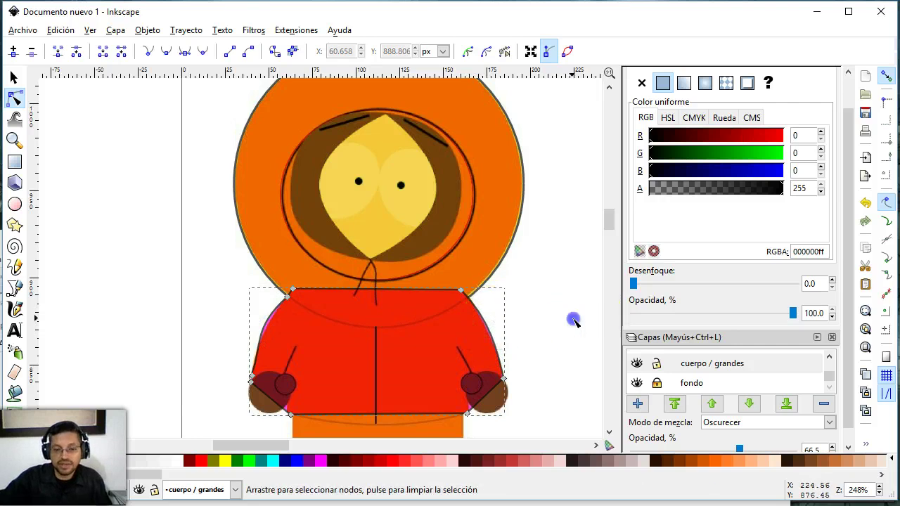
Curve the jacket's left side below the shoulder by dragging the shoulder node.
scroll(526, 293, "down", 2)
scroll(526, 293, "down", 1)
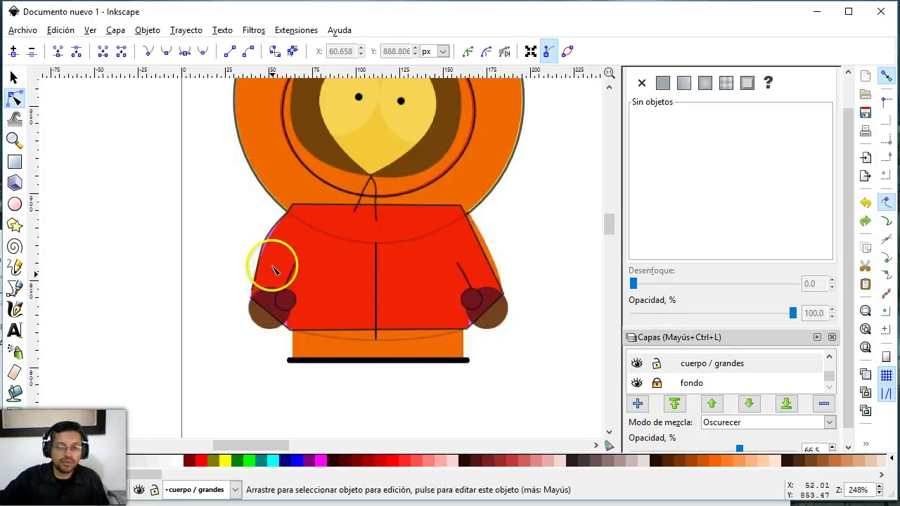
key("z")
left_click_drag(246, 194, 346, 251)
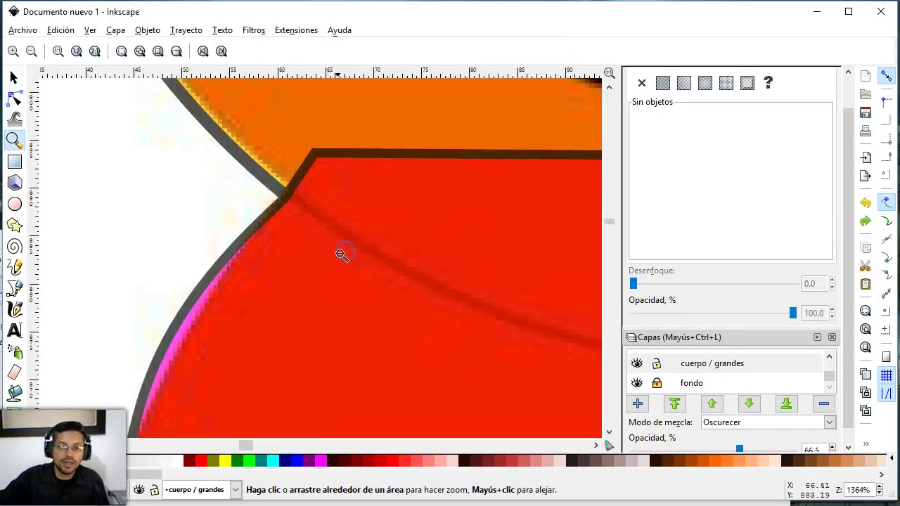
left_click(14, 99)
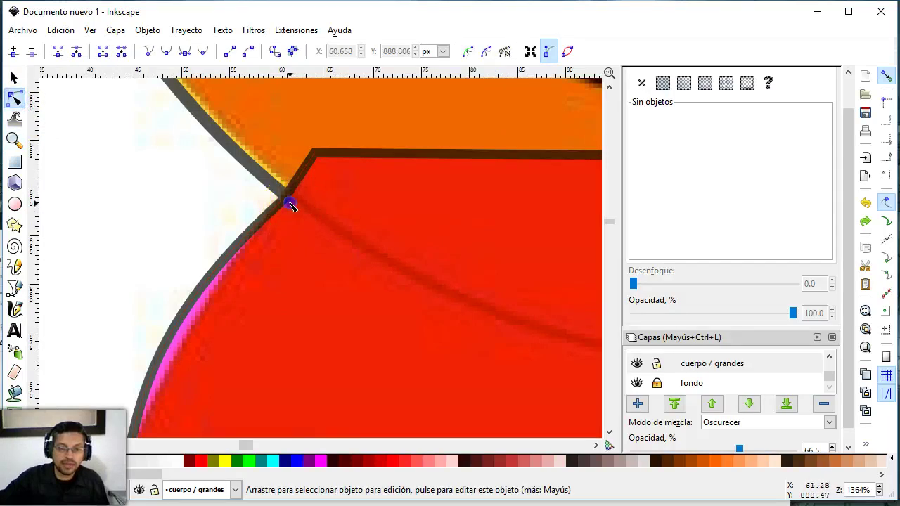
left_click(285, 203)
mouse_move(285, 203)
left_mouse_down()
mouse_move(102, 375)
mouse_move(118, 389)
left_mouse_up()
Zoom out to the whole sleeve and pick the shirt path for node editing.
key("z")
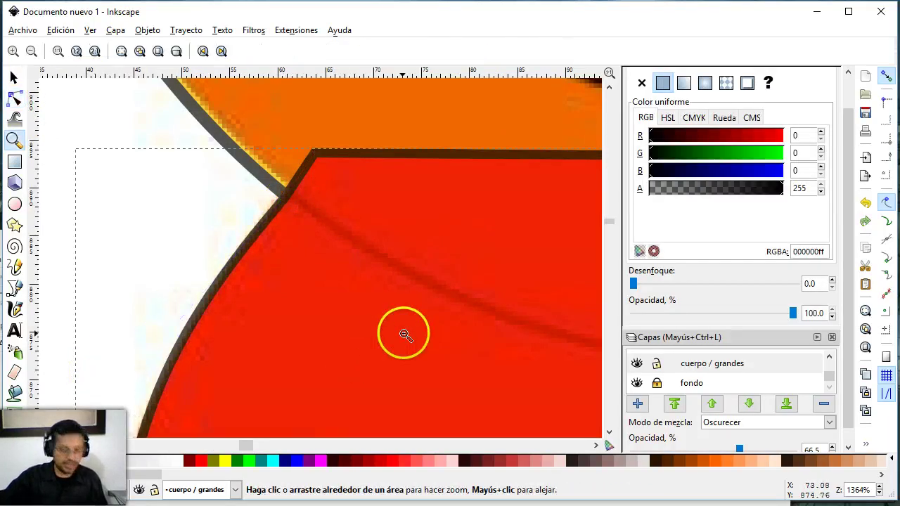
left_click(405, 333, "shift")
left_click(405, 333, "shift")
left_click(474, 346, "shift")
scroll(382, 375, "down", 2)
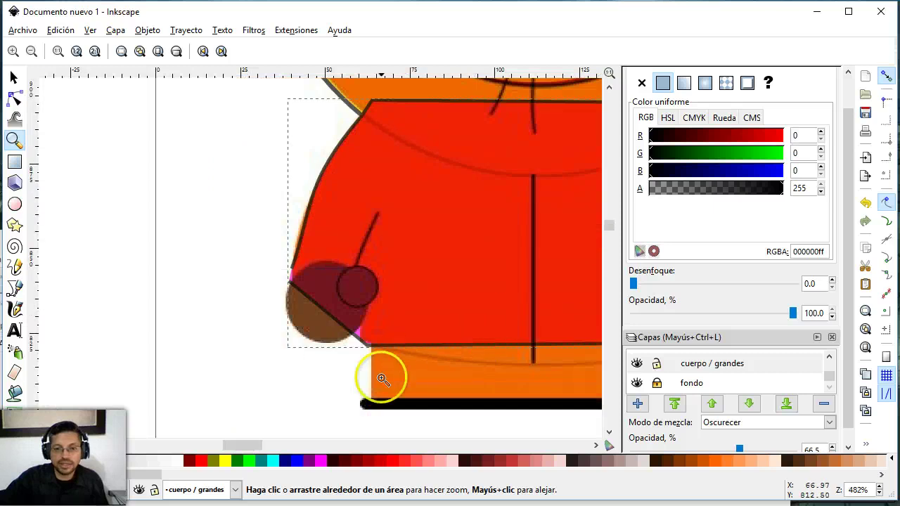
left_click(15, 98)
left_click(282, 303)
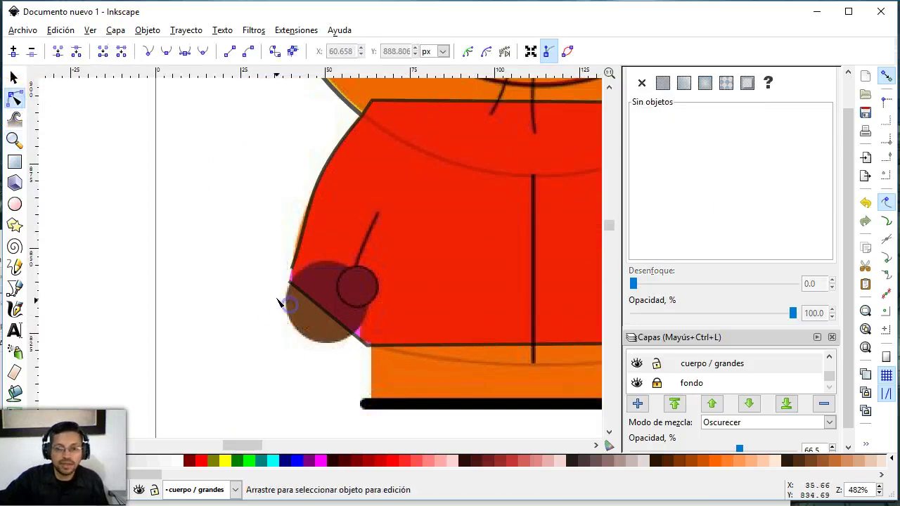
left_click(291, 290)
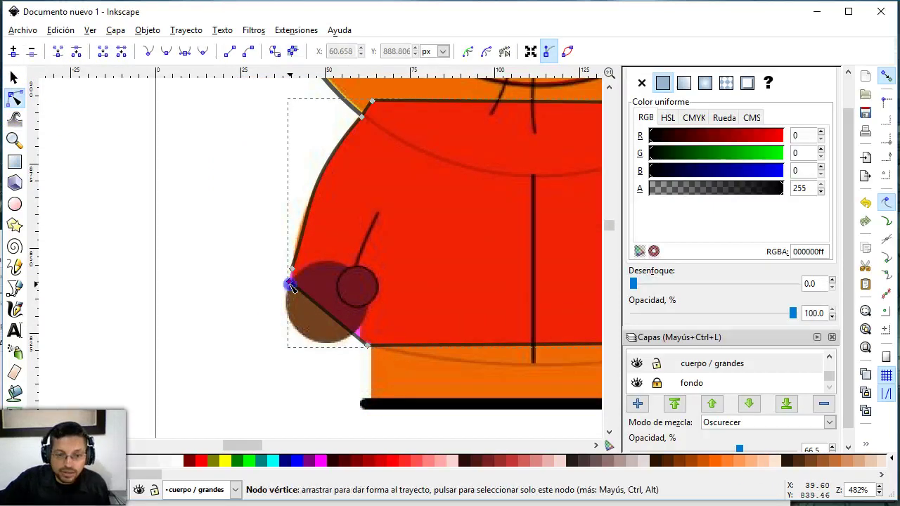
Make the left sleeve edge a curve and move its nodes onto the reference.
left_click_drag(293, 286, 293, 277)
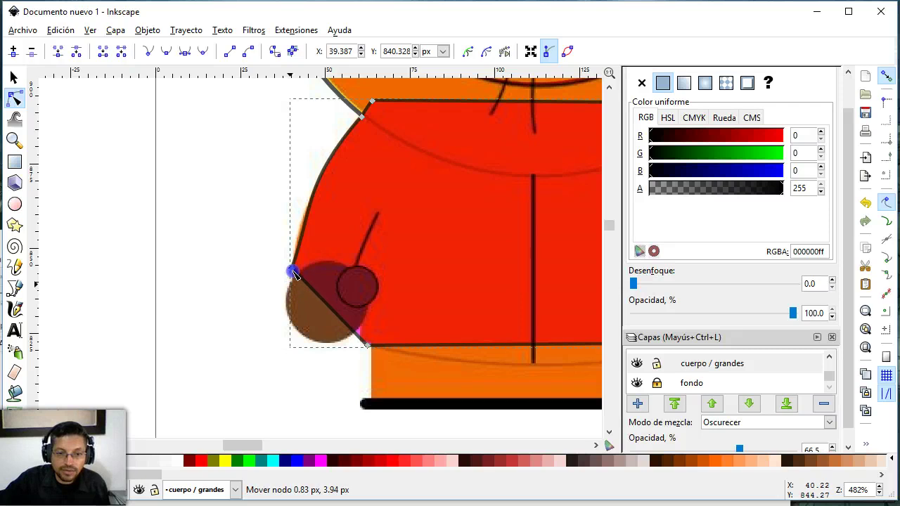
left_click(313, 209, "shift")
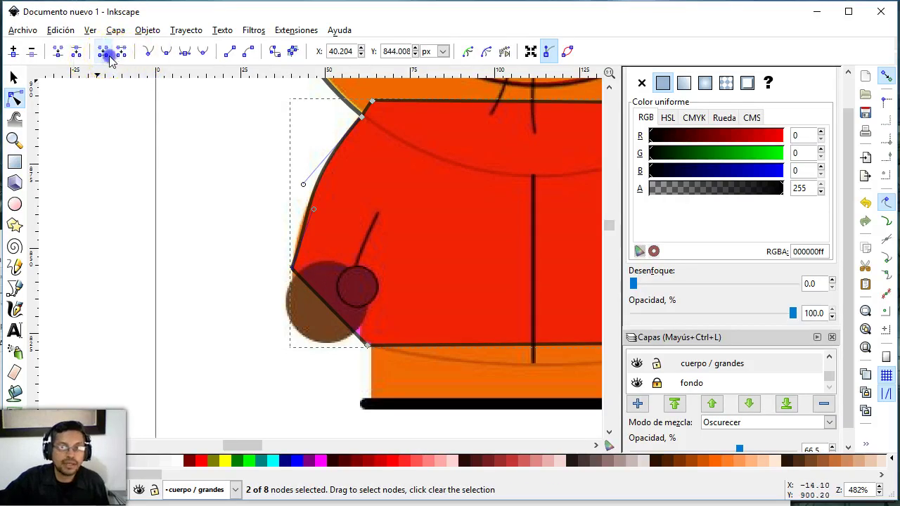
left_click(180, 203)
left_click_drag(301, 277, 295, 258)
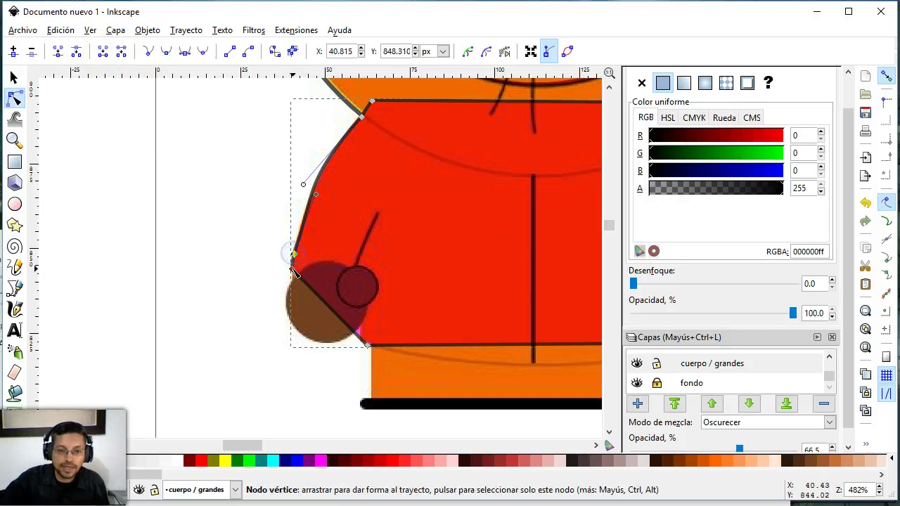
left_click_drag(294, 272, 296, 280)
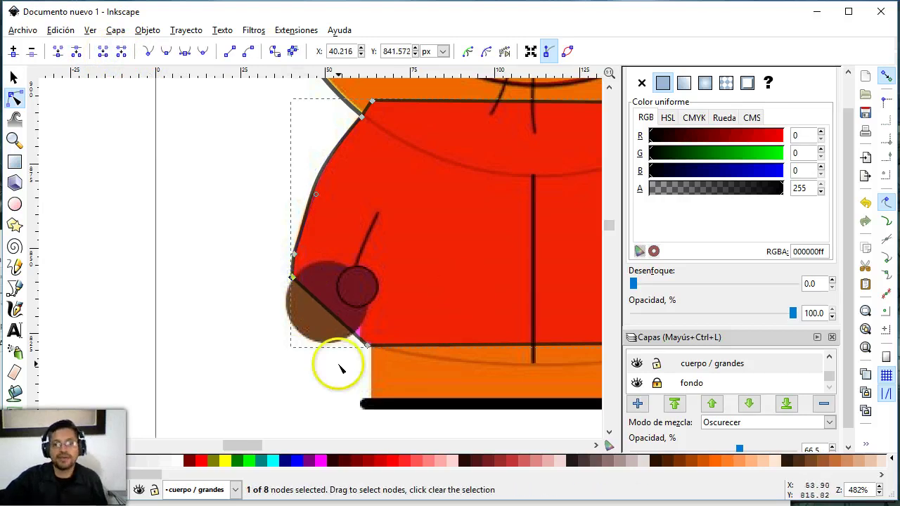
Place both sleeve bottom corners, bend the hem downward, and curve the right side.
left_click(359, 337, "shift")
left_click(360, 339)
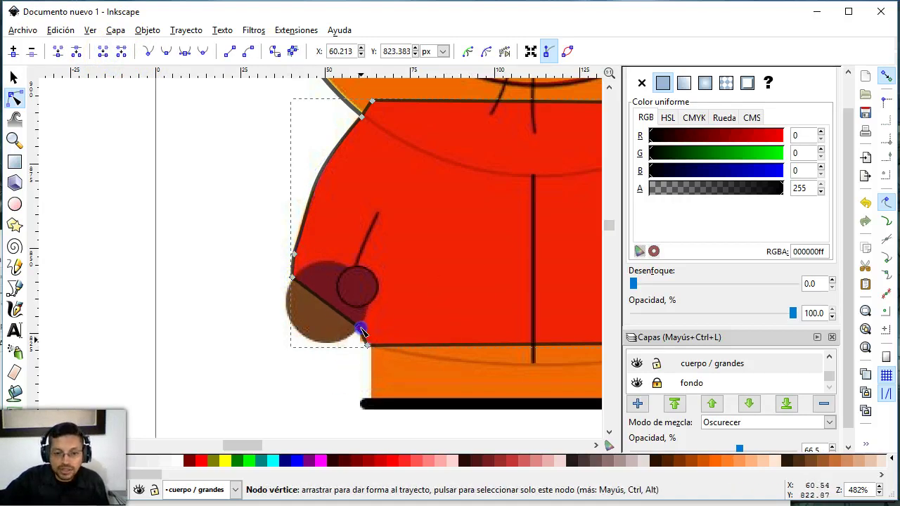
left_click_drag(361, 331, 363, 345)
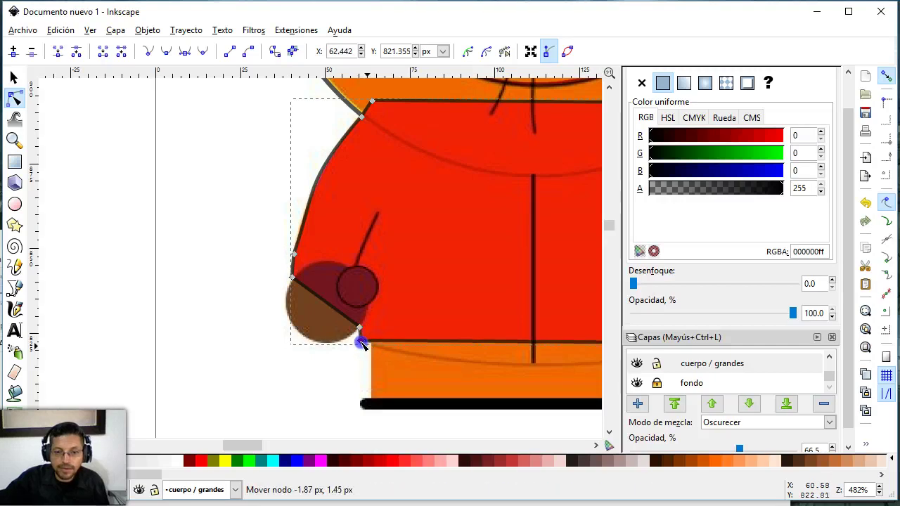
left_click_drag(249, 445, 272, 448)
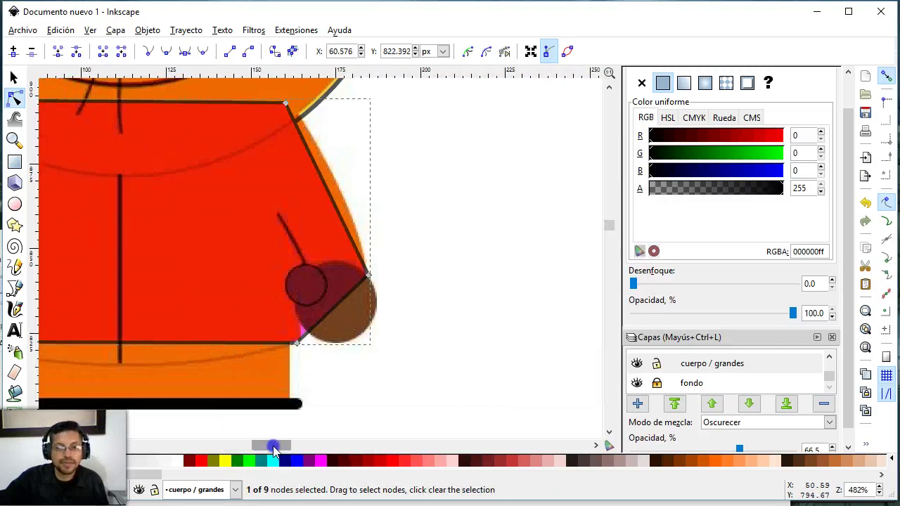
left_click(323, 338)
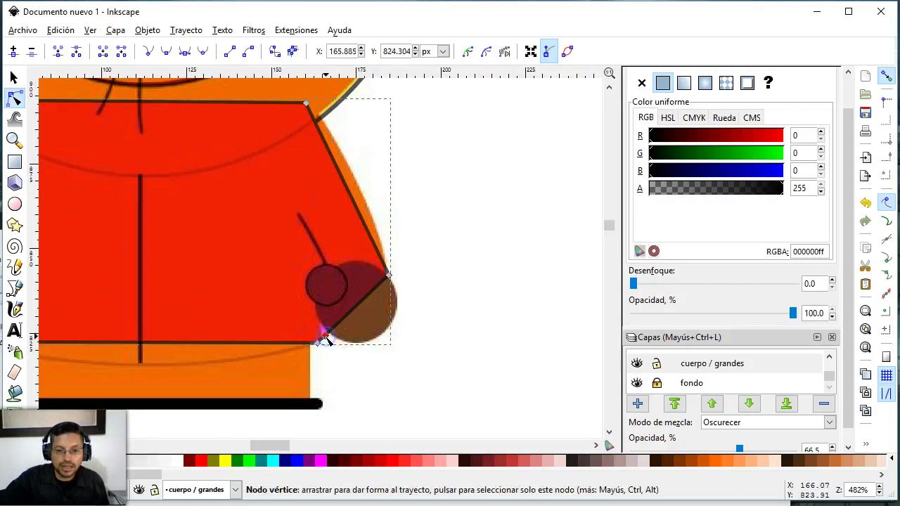
left_click_drag(322, 326, 321, 324)
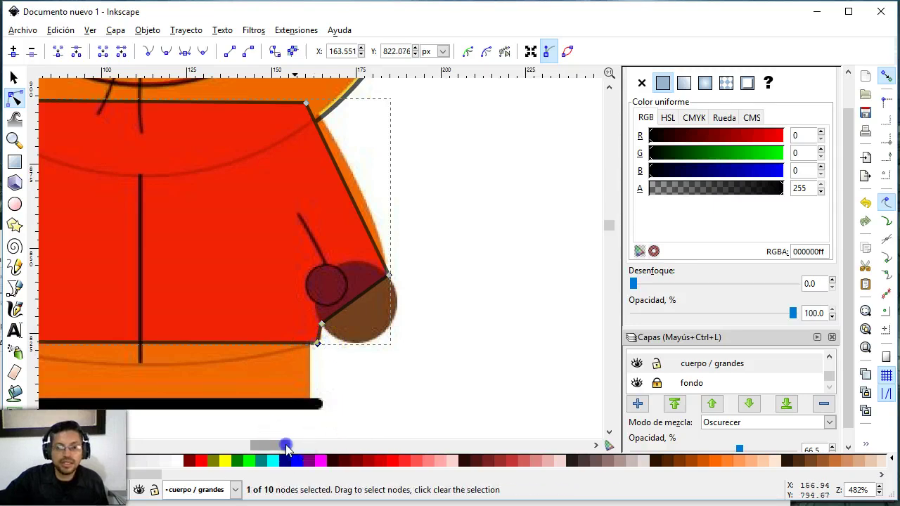
left_click_drag(301, 446, 271, 446)
left_click_drag(306, 343, 326, 368)
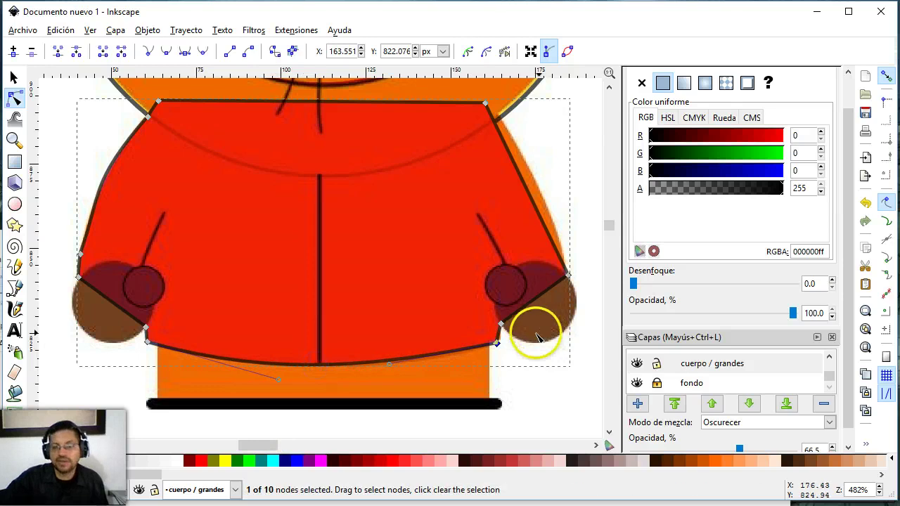
left_click_drag(527, 191, 539, 189)
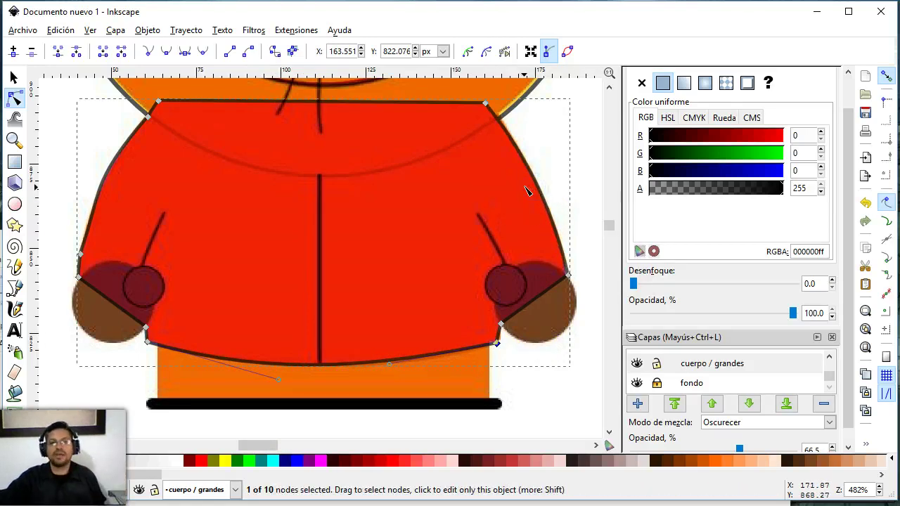
Select the orange hood circle and raise it above the red shirt with Page Up.
key("s")
left_click(574, 170)
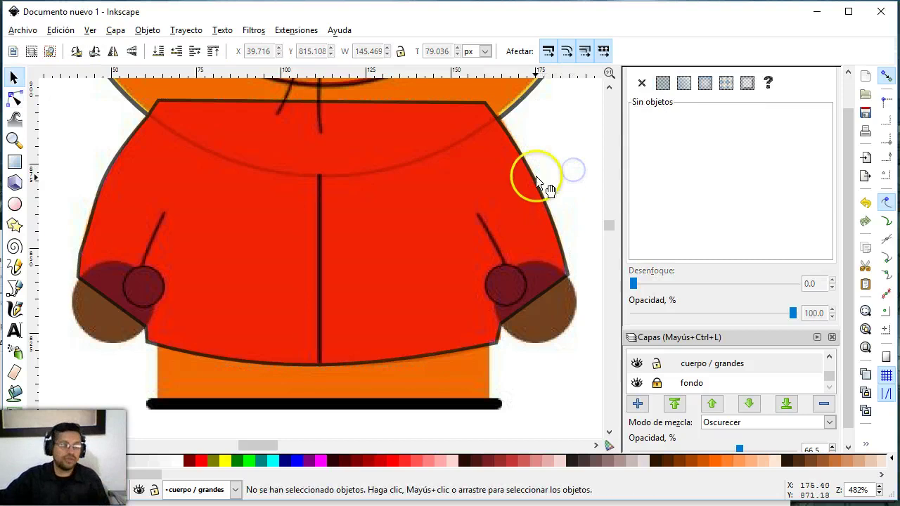
scroll(536, 180, "up", 5)
left_click(546, 237)
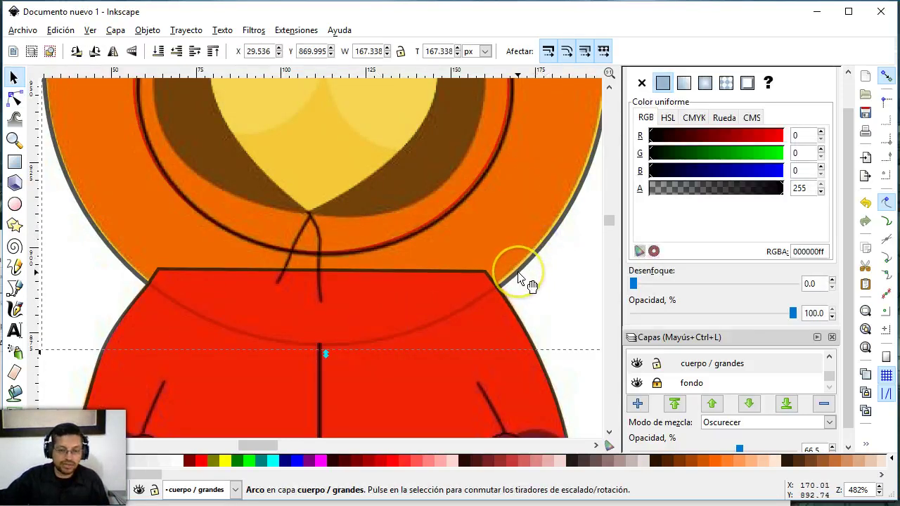
scroll(518, 277, "down", 5)
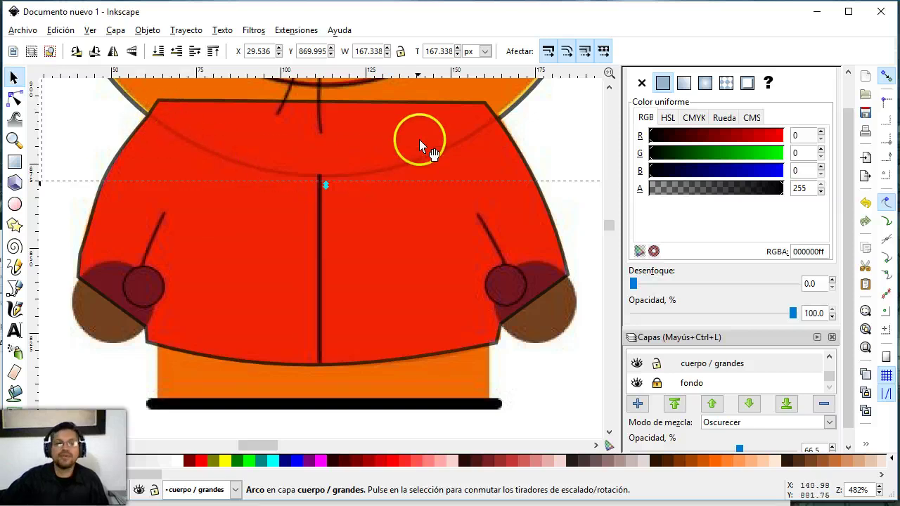
scroll(330, 185, "up", 2)
key("Page_Up")
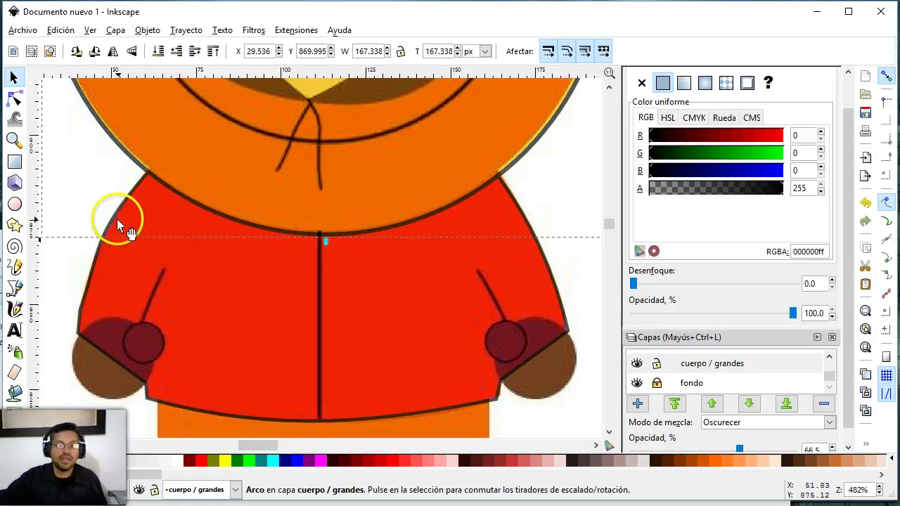
left_click(228, 234)
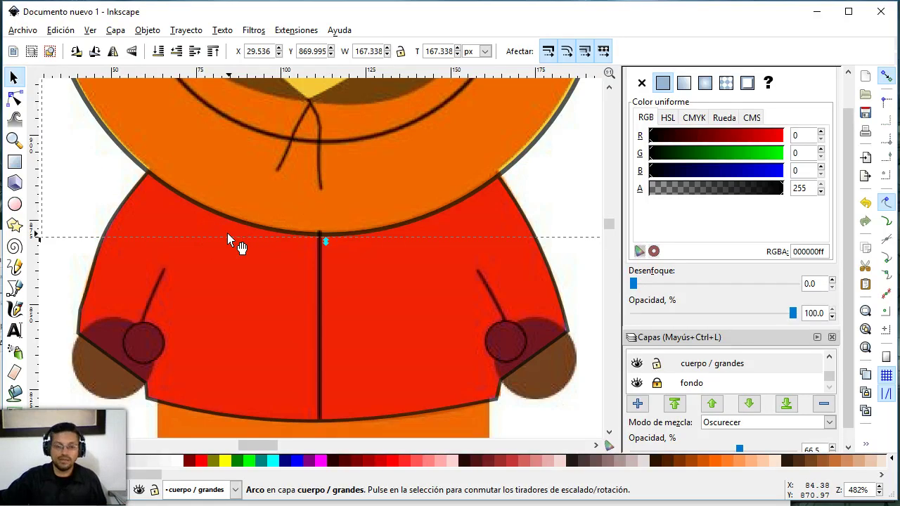
key("z")
left_click(232, 228, "shift")
left_click(232, 229, "shift")
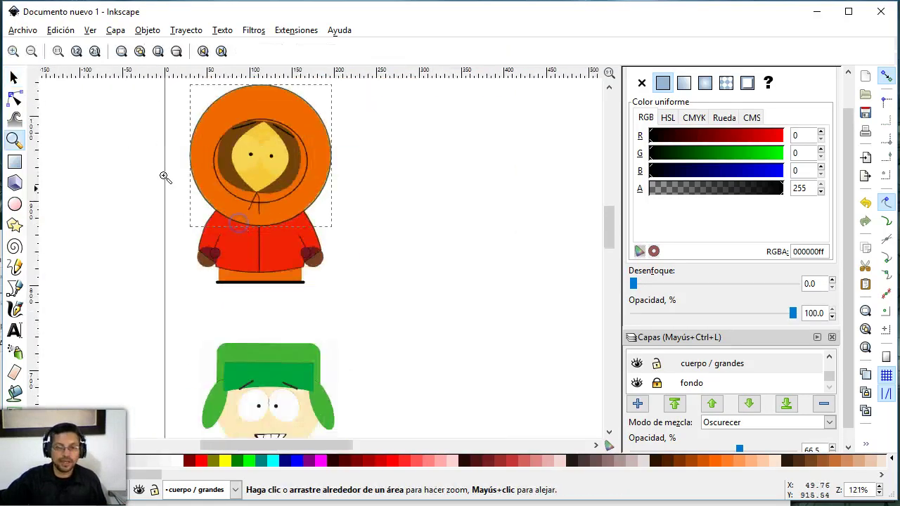
left_click(14, 77)
Move the four traced shapes horizontally to sit beside the reference Kenny.
left_click(338, 272)
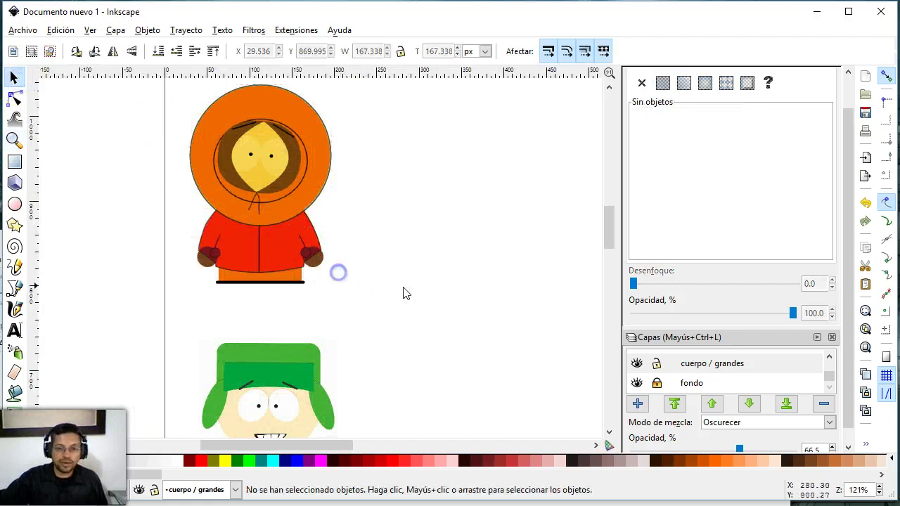
left_click_drag(402, 299, 139, 73)
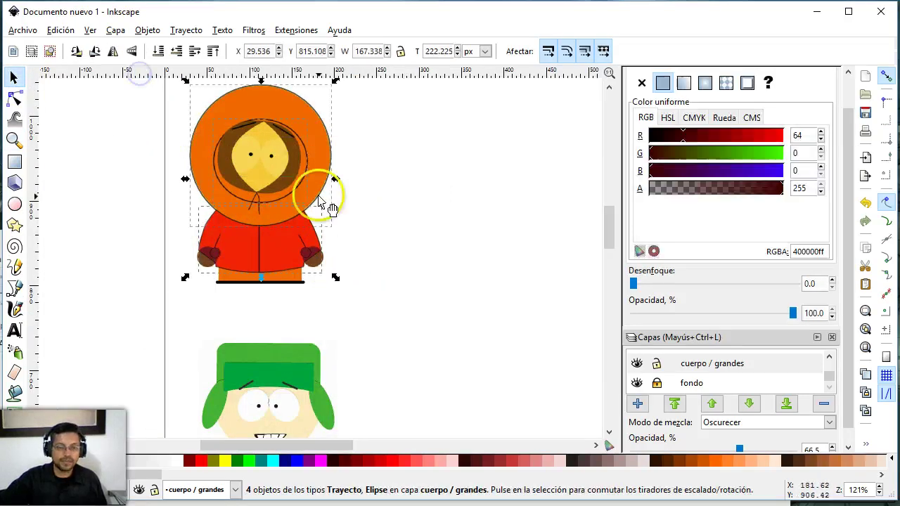
key("ctrl")
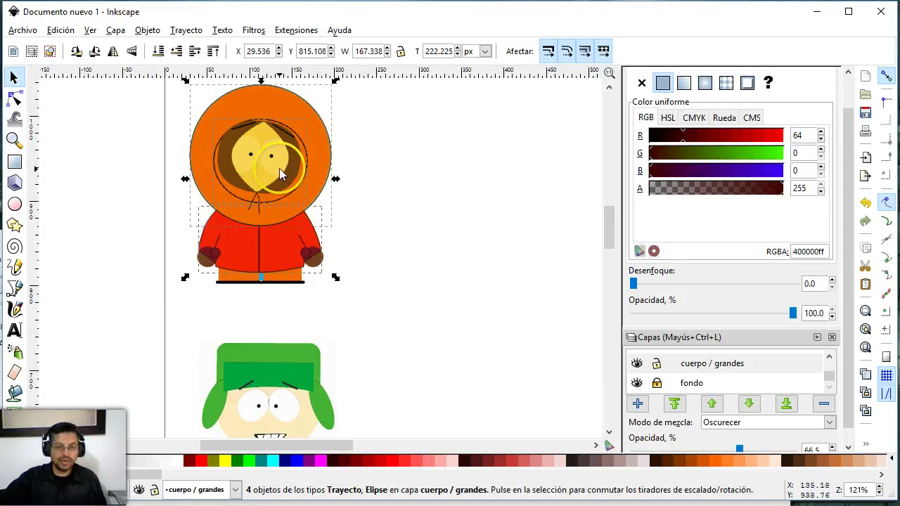
left_click_drag(284, 211, 494, 206)
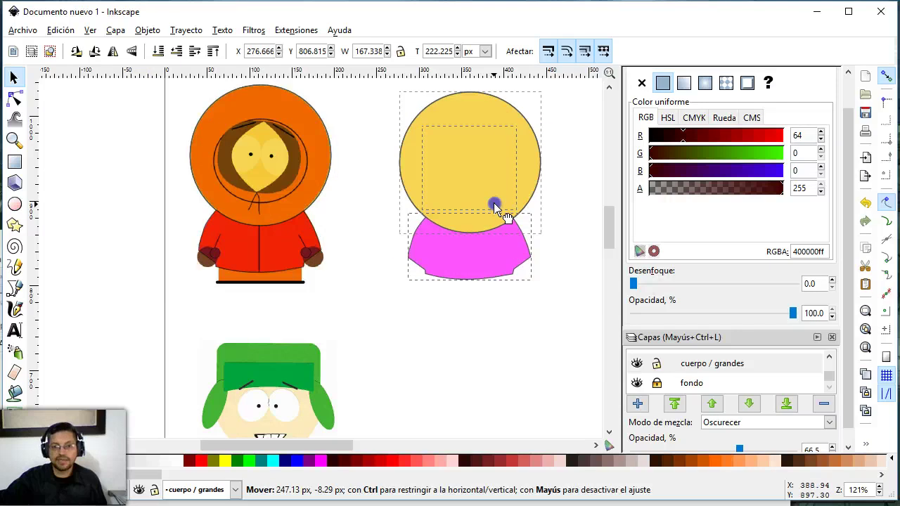
left_click(504, 341)
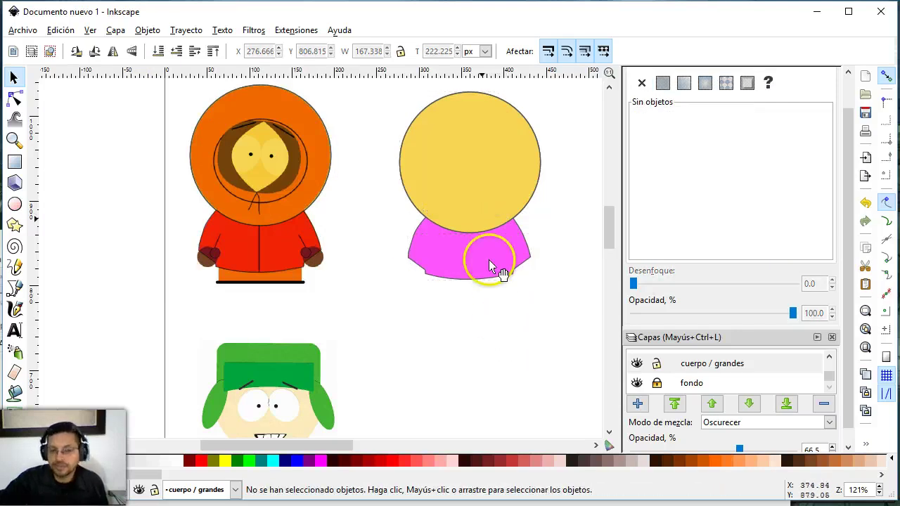
Give the moved traced shapes a dark red outline and no fill.
left_click_drag(371, 86, 573, 291)
scroll(688, 204, "up", 2)
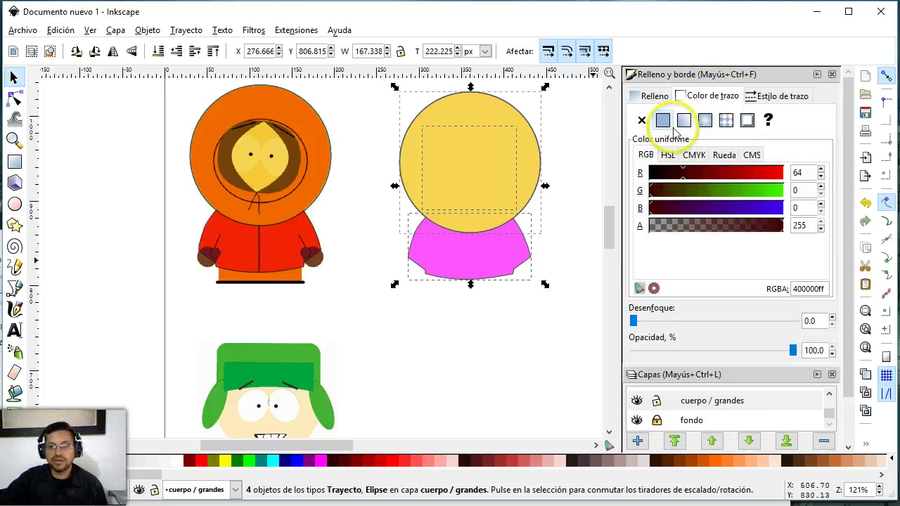
left_click(664, 122)
left_click_drag(688, 181, 719, 182)
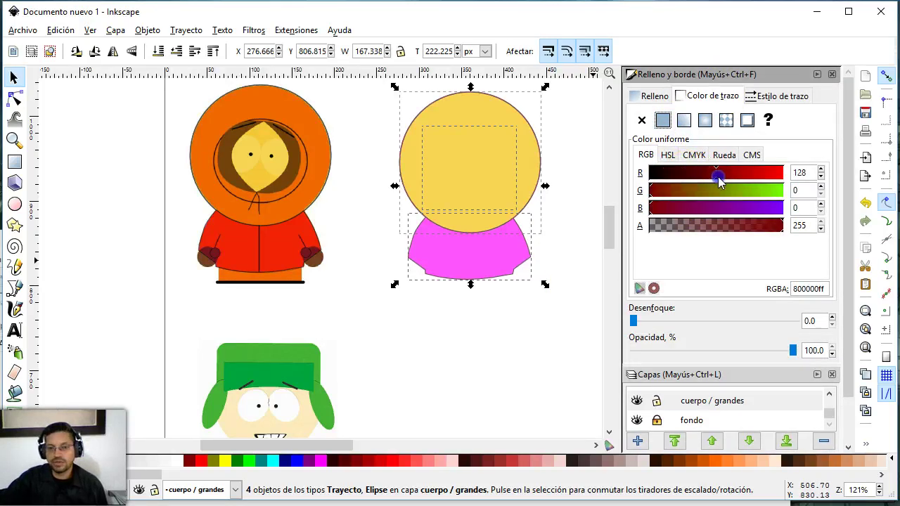
left_click(647, 95)
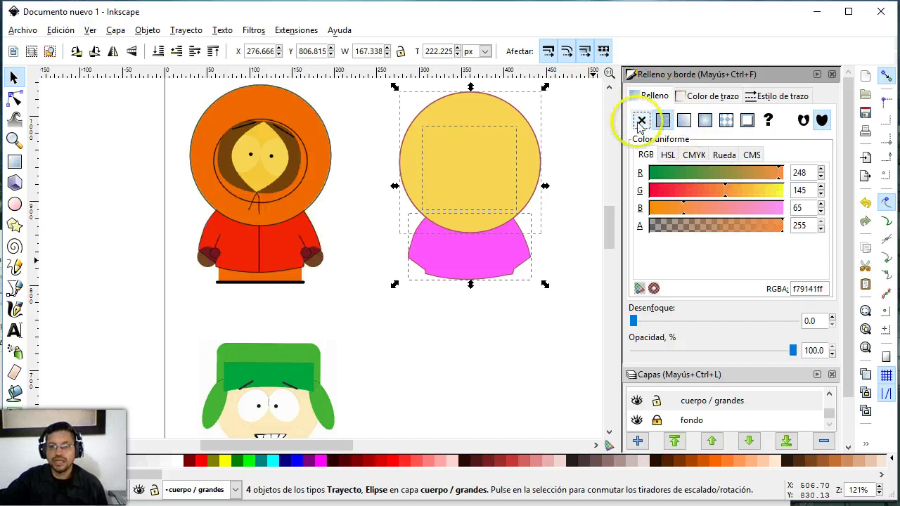
left_click(641, 120)
left_click(432, 388)
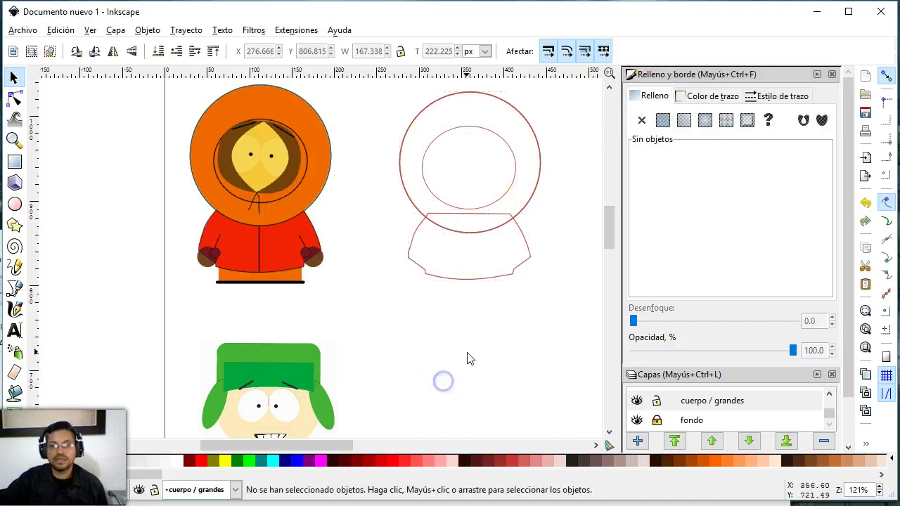
Zoom in on the yellow and pink body edge, then back out to the whole drawing.
left_click(452, 277)
left_click(443, 266)
key("z")
left_click_drag(399, 194, 442, 269)
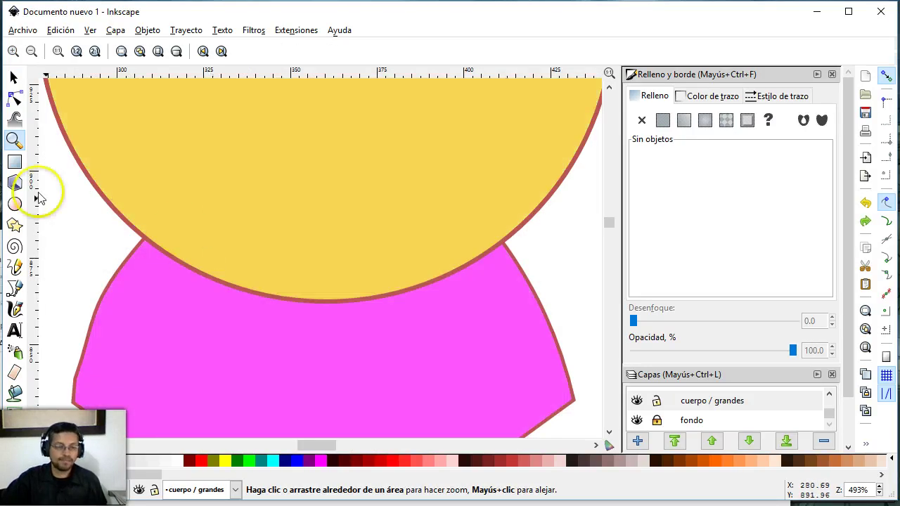
triple_click(249, 233)
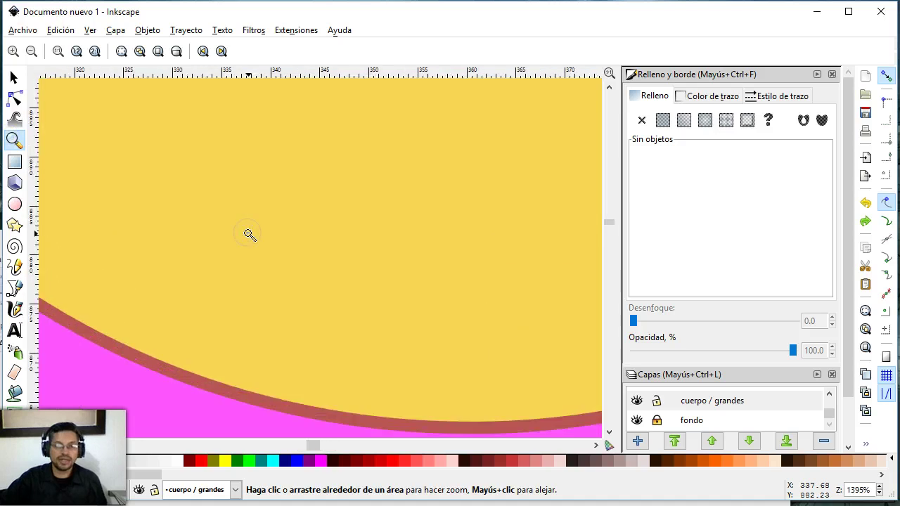
triple_click(250, 235, "shift")
triple_click(249, 234, "shift")
left_click(249, 235, "shift")
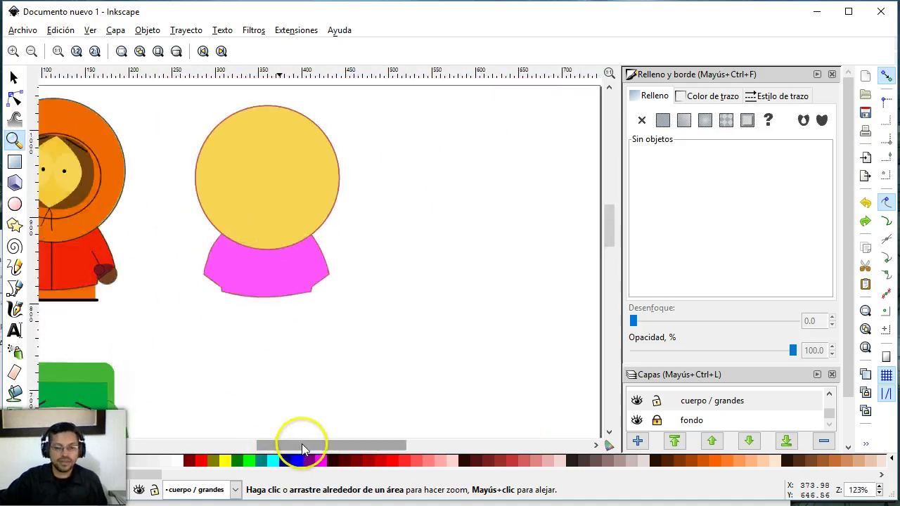
left_click_drag(303, 449, 236, 446)
Delete the yellow-head and pink-body copy beside Kenny.
left_click(17, 76)
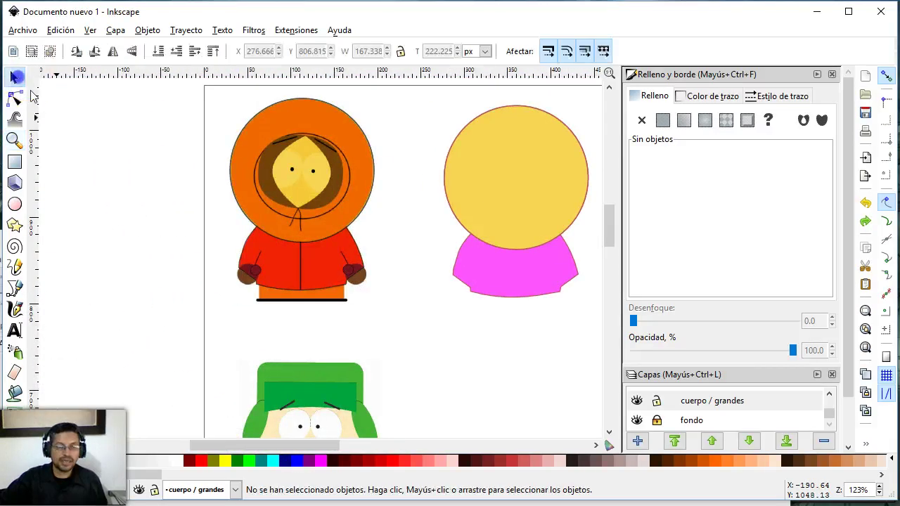
left_click(392, 152)
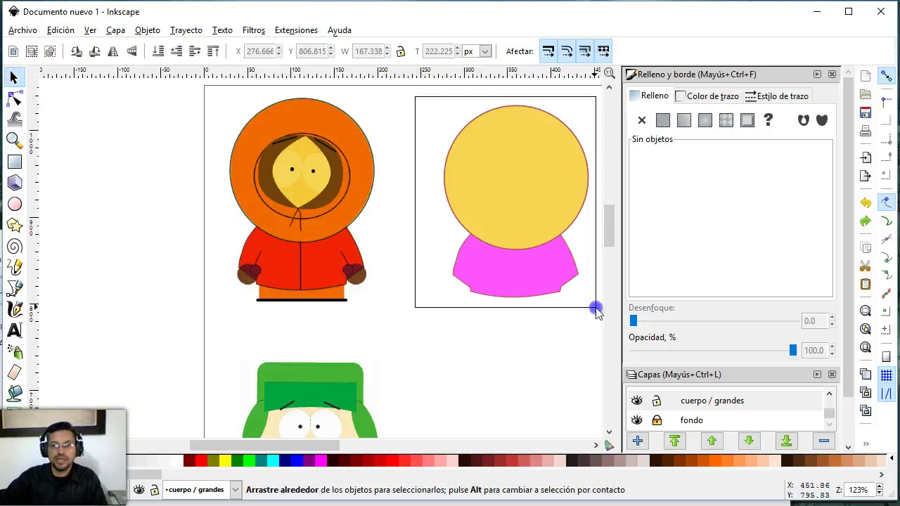
left_click_drag(414, 106, 595, 307)
key("Delete")
left_click(394, 323)
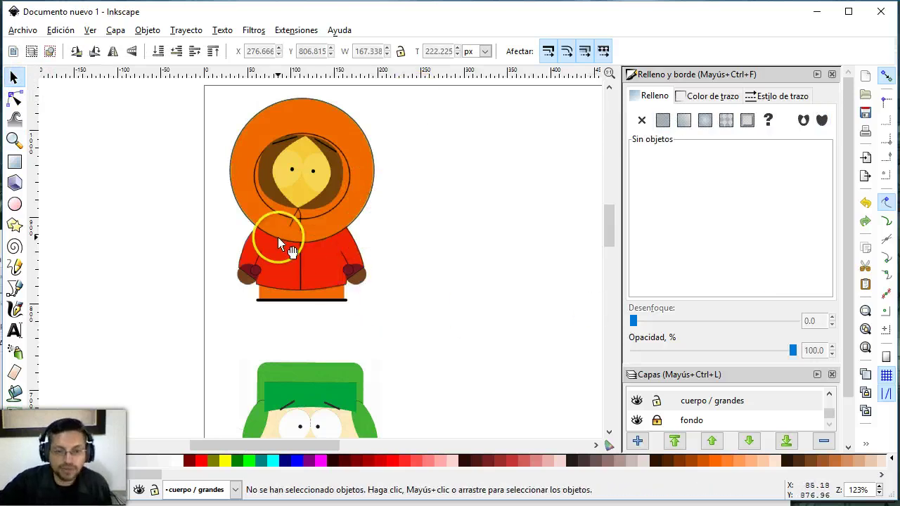
Zoom in on the jacket and select the head arc together with the jacket body.
key("z")
left_click_drag(232, 202, 352, 303)
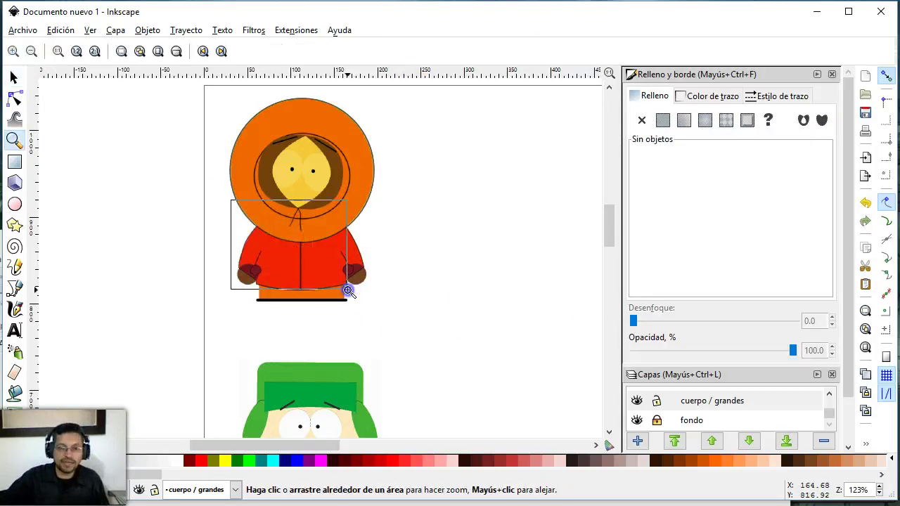
left_click(16, 77)
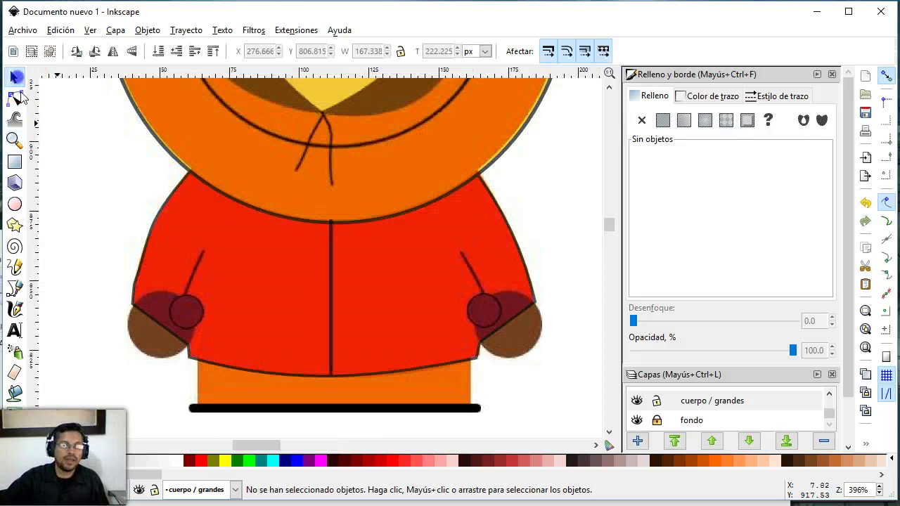
left_click(260, 204)
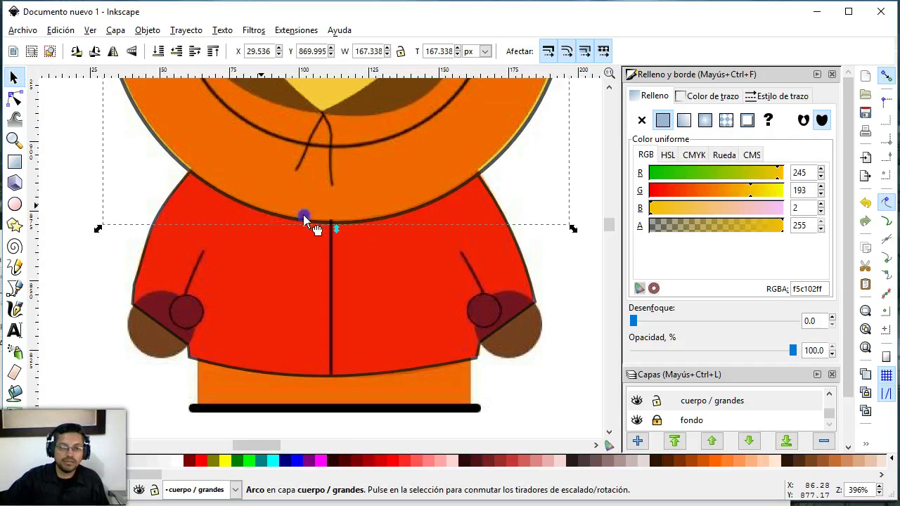
left_click_drag(260, 204, 383, 267)
key("Escape")
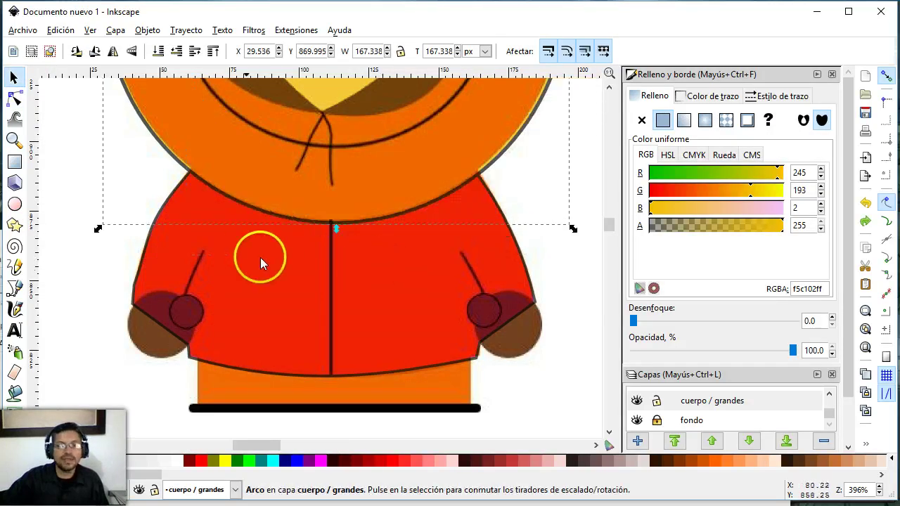
left_click(266, 299, "shift")
Apply Path > Difference to cut the arc out of the jacket body.
left_click(148, 31)
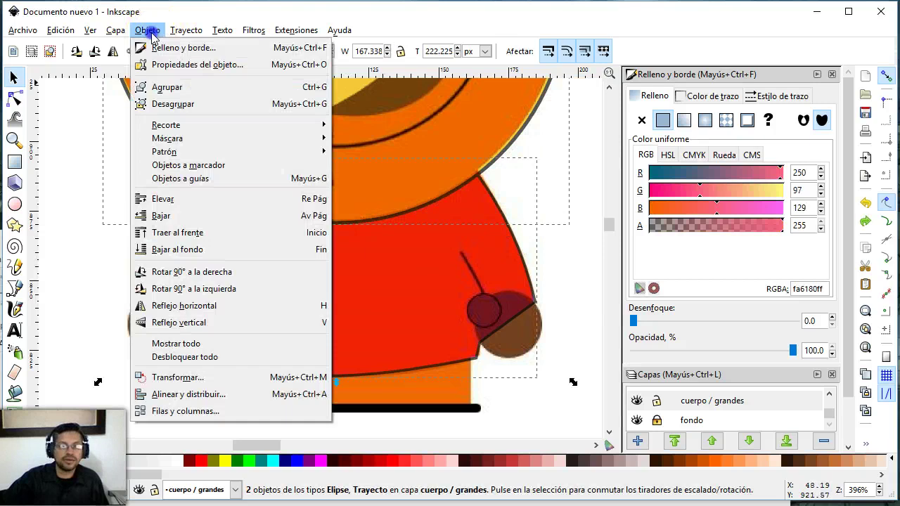
left_click(148, 31)
left_click(186, 30)
left_click(223, 125)
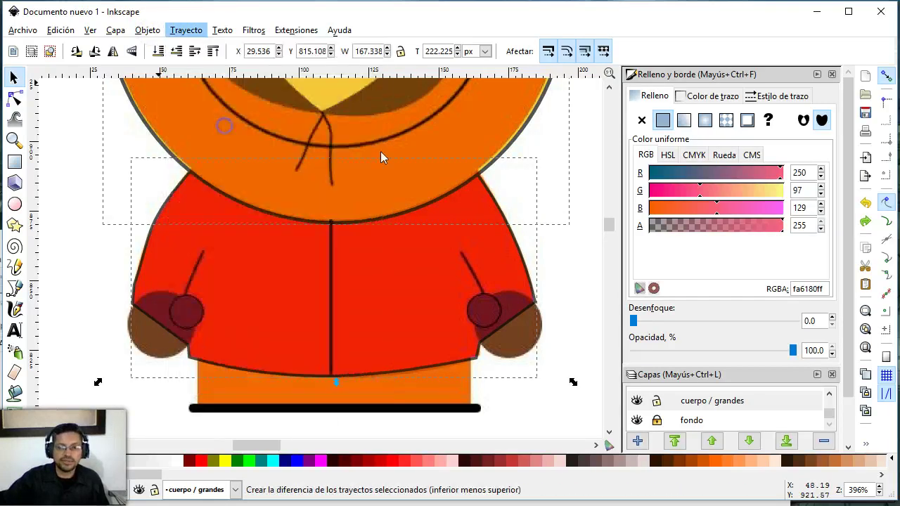
left_click(555, 227)
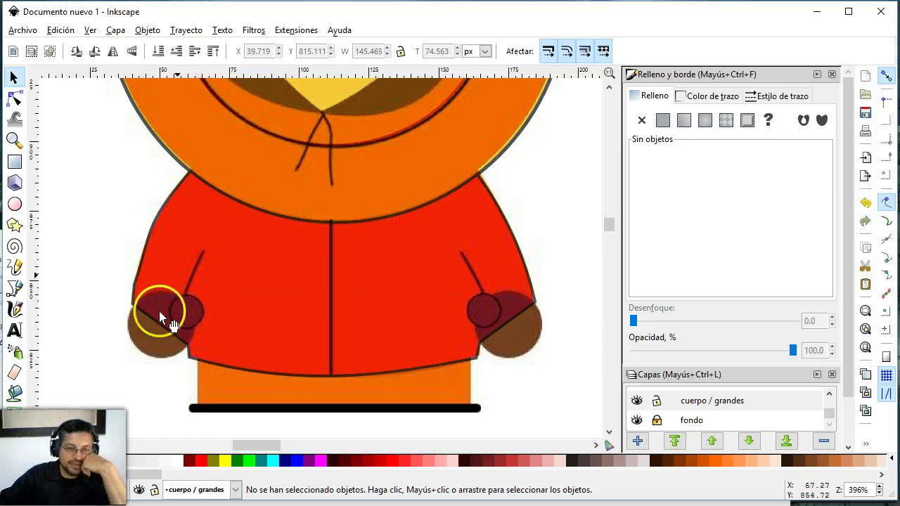
Draw a blue-filled circle on Kenny's left hand cuff and size it.
key("z")
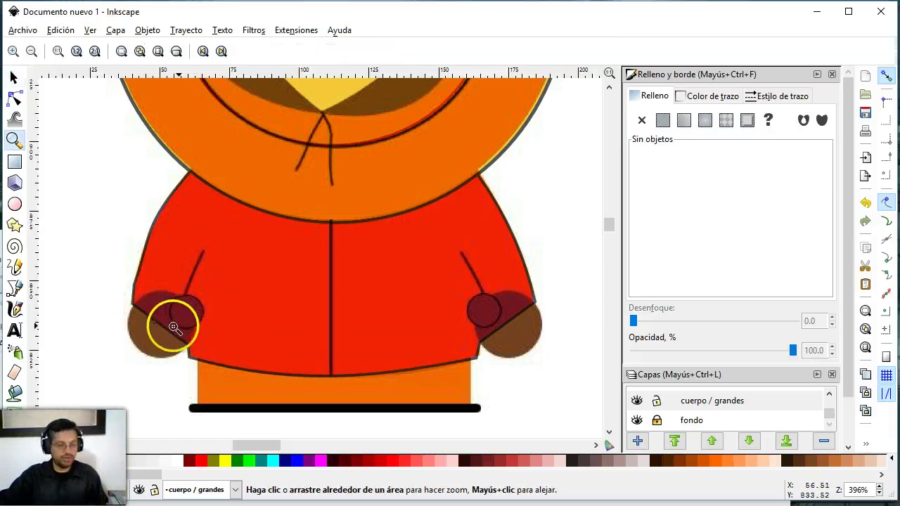
left_click_drag(112, 275, 237, 393)
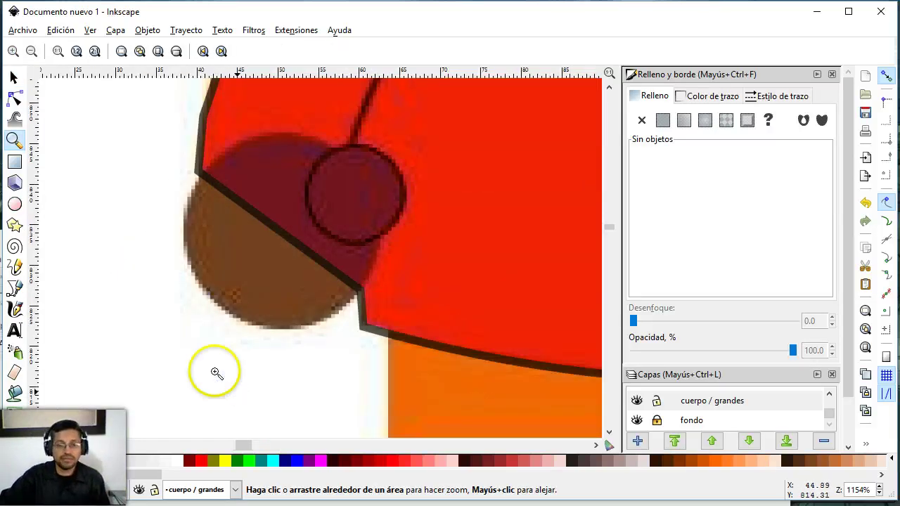
left_click(14, 204)
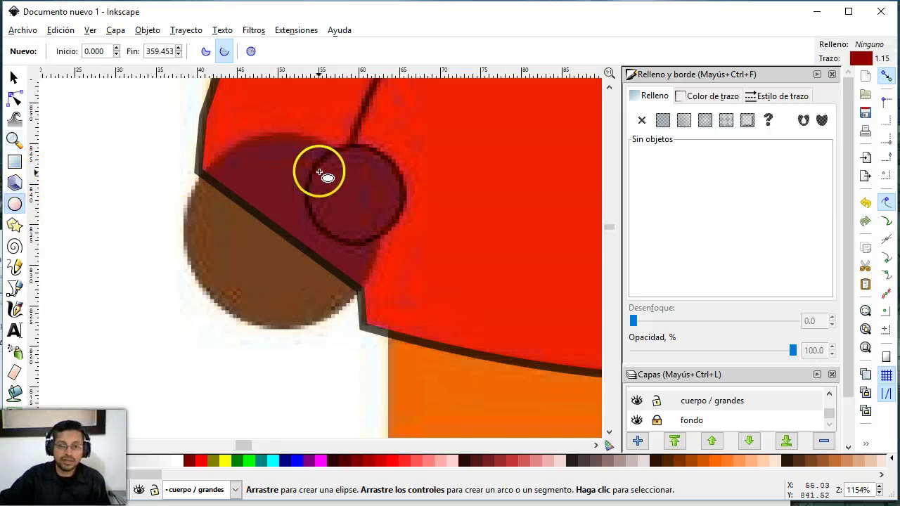
left_click_drag(320, 172, 406, 239)
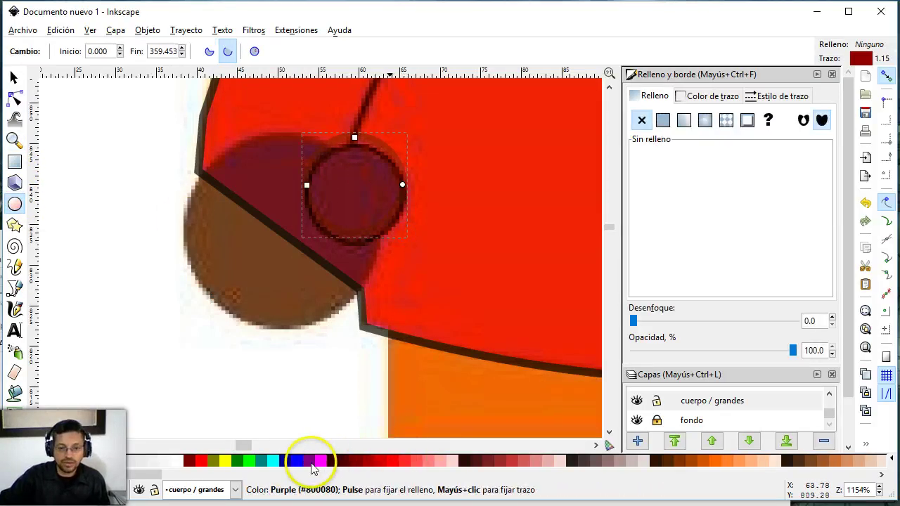
left_click(298, 462)
left_click(14, 77)
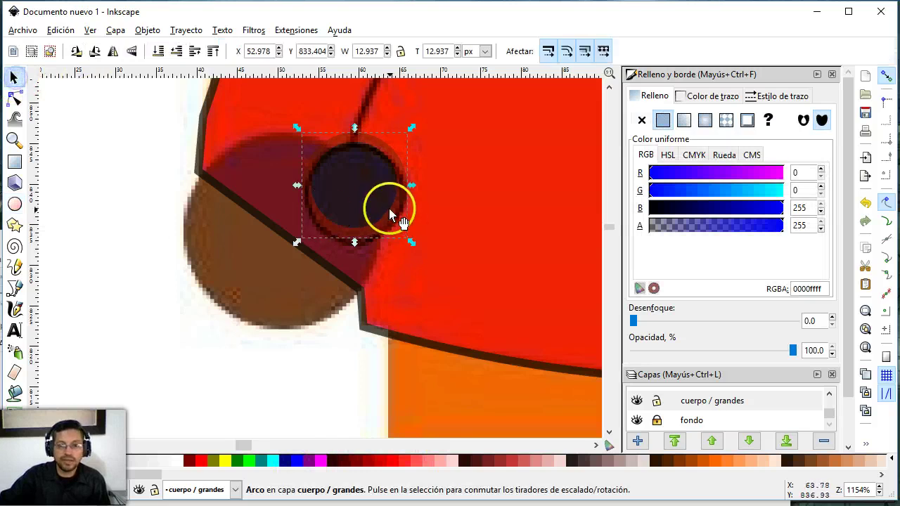
left_click_drag(366, 225, 367, 199)
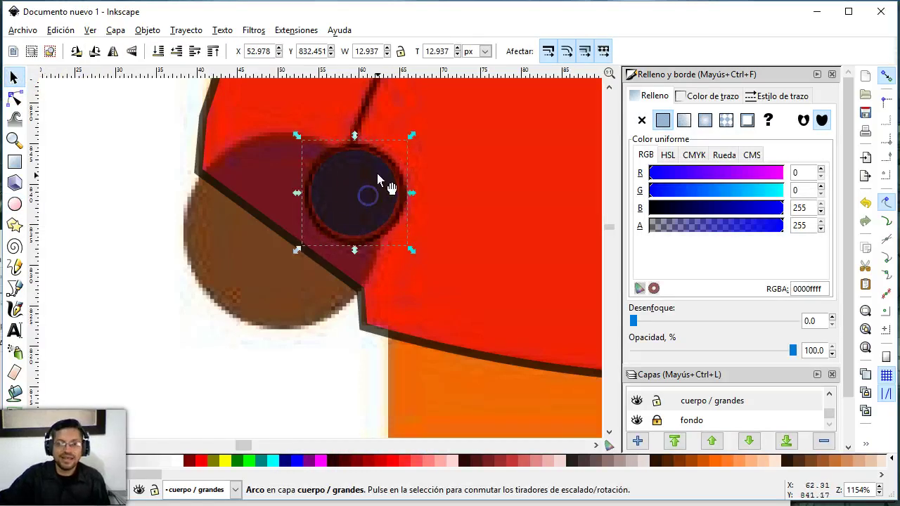
left_click_drag(413, 135, 442, 136)
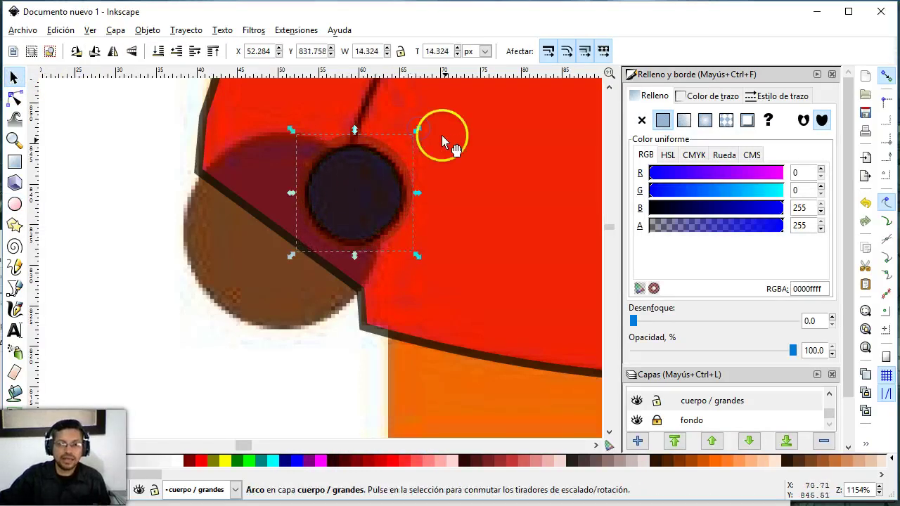
Give the cuff circle a black outline and shrink it slightly.
left_click(713, 95)
left_click(642, 120)
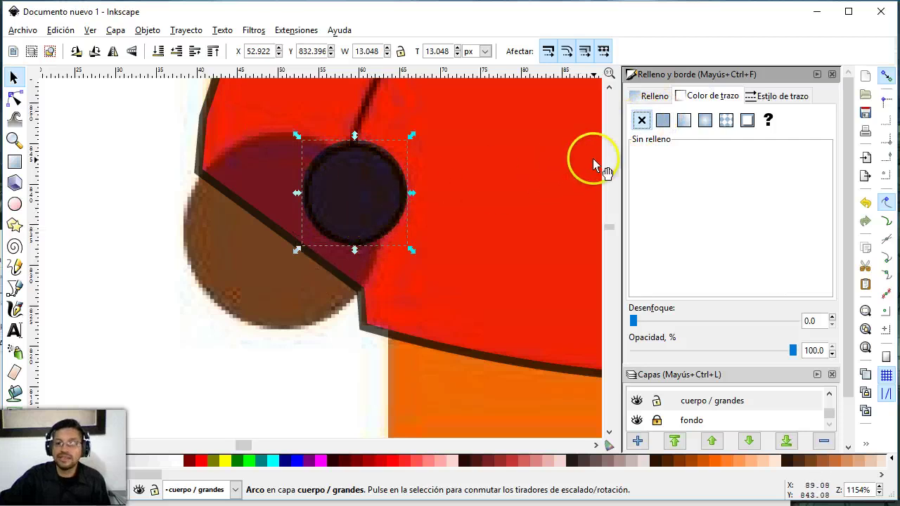
left_click(663, 120)
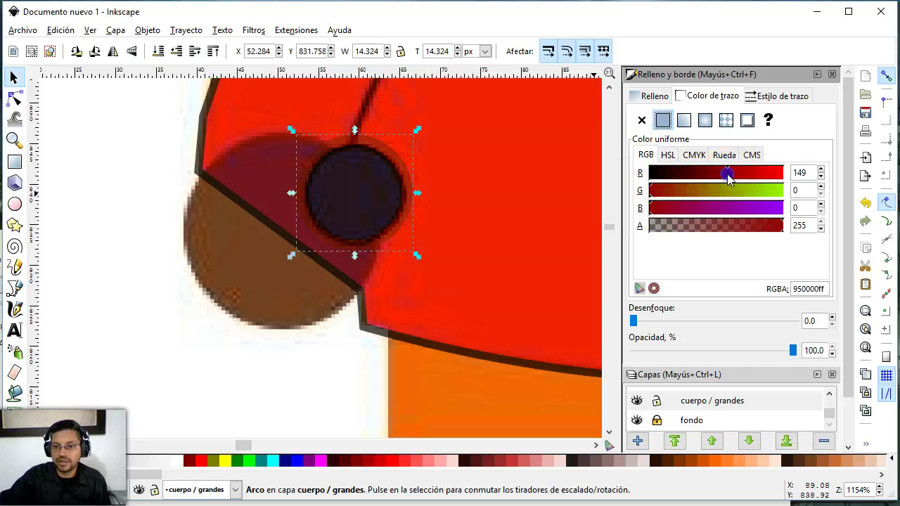
left_click_drag(729, 178, 619, 179)
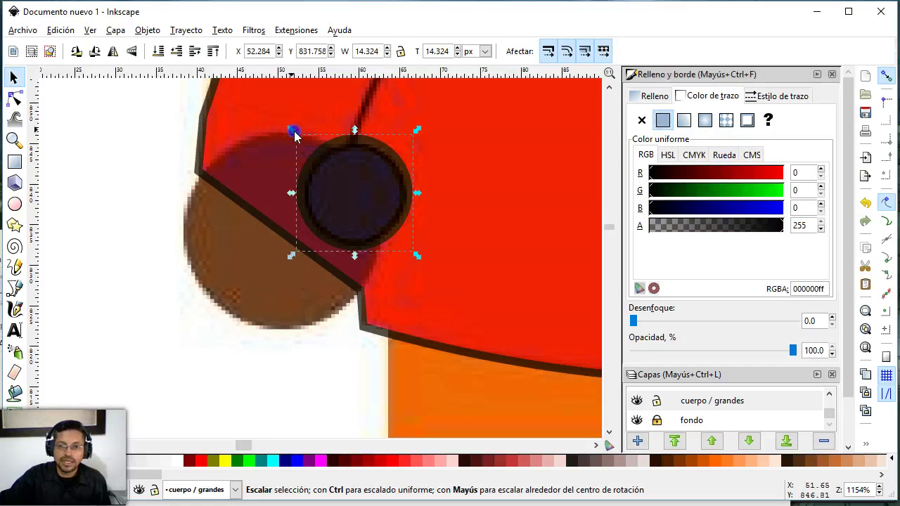
left_click_drag(295, 136, 303, 142)
left_click(340, 166)
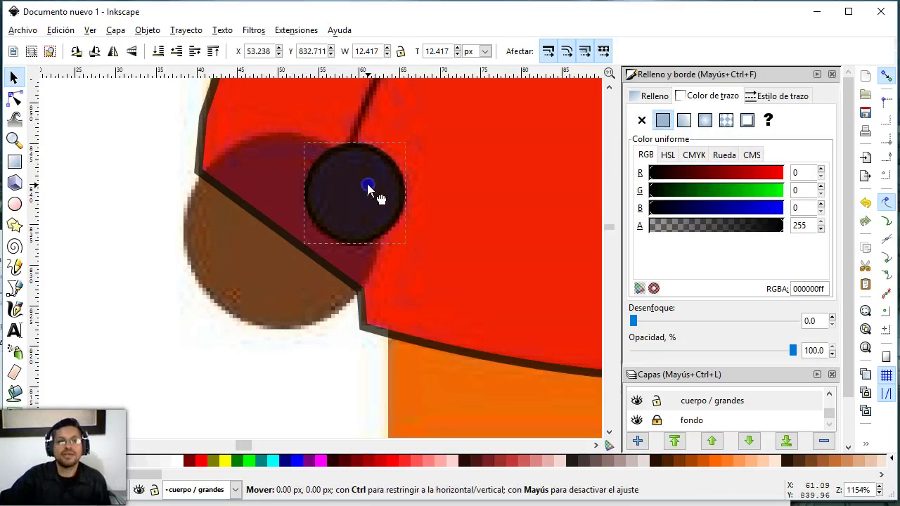
Duplicate the circle with Ctrl+D and enlarge the copy to cover the mitten.
key("ctrl+d")
left_click_drag(368, 185, 280, 224)
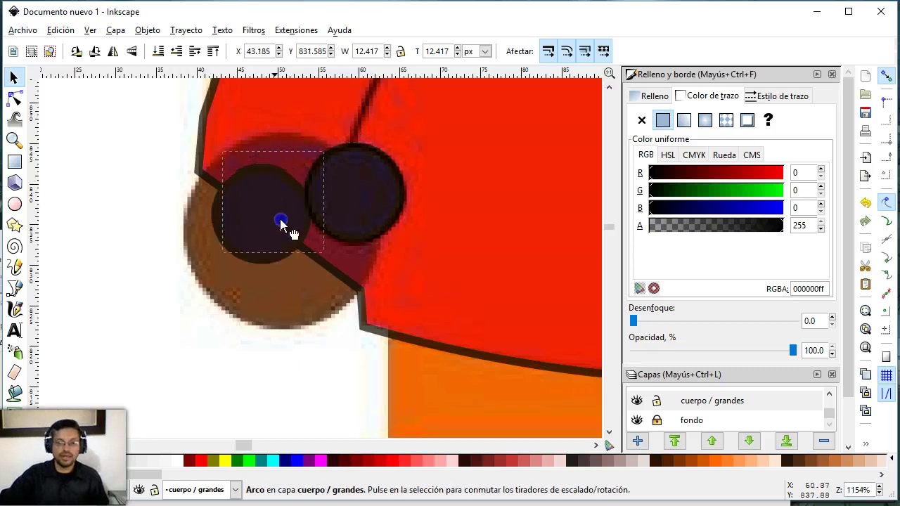
left_click(280, 224)
left_click(328, 180)
left_click_drag(326, 153, 372, 139)
left_click_drag(235, 285, 237, 297)
left_click_drag(373, 138, 378, 133)
mouse_move(221, 299)
left_mouse_down()
mouse_move(239, 289)
mouse_move(217, 304)
left_mouse_up()
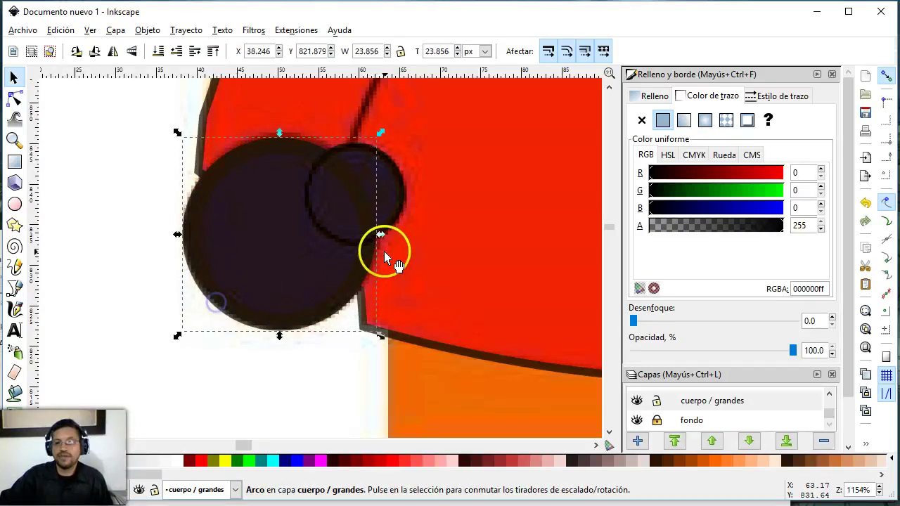
Set the circle's outline to an orange-yellow wheel colour and thin it to 0.624.
left_click(692, 155)
left_click(720, 156)
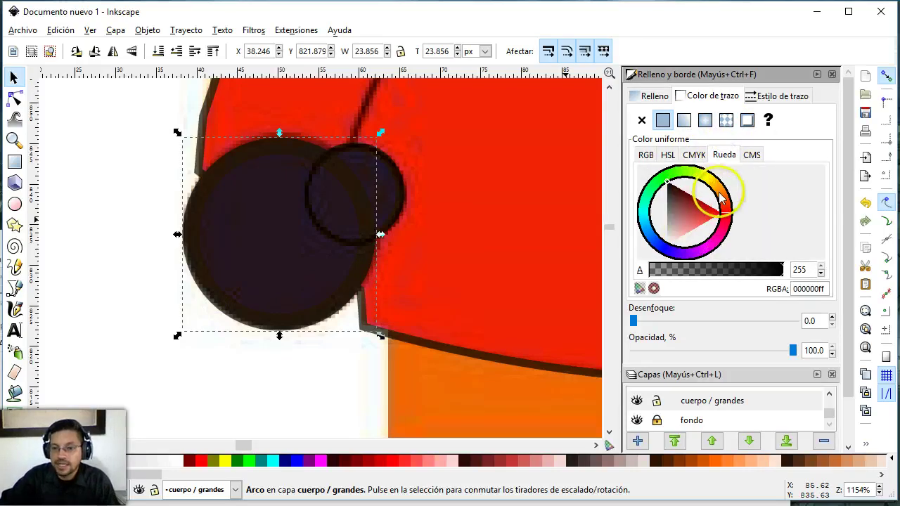
left_click(716, 189)
left_click_drag(701, 208, 681, 220)
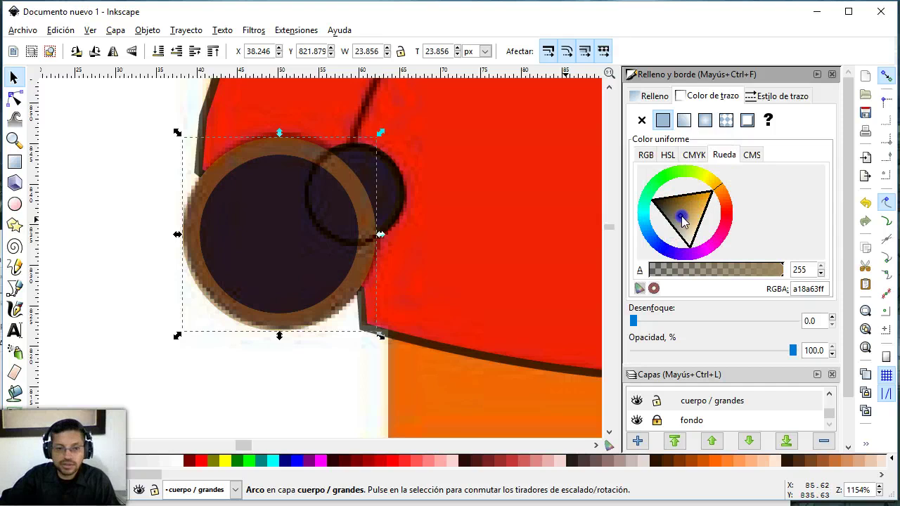
left_click(775, 96)
left_click(744, 122)
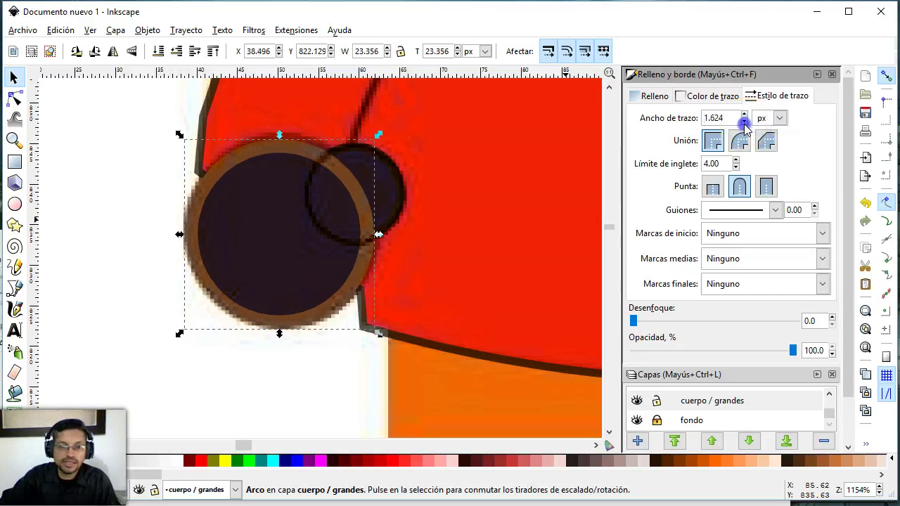
left_click(745, 122)
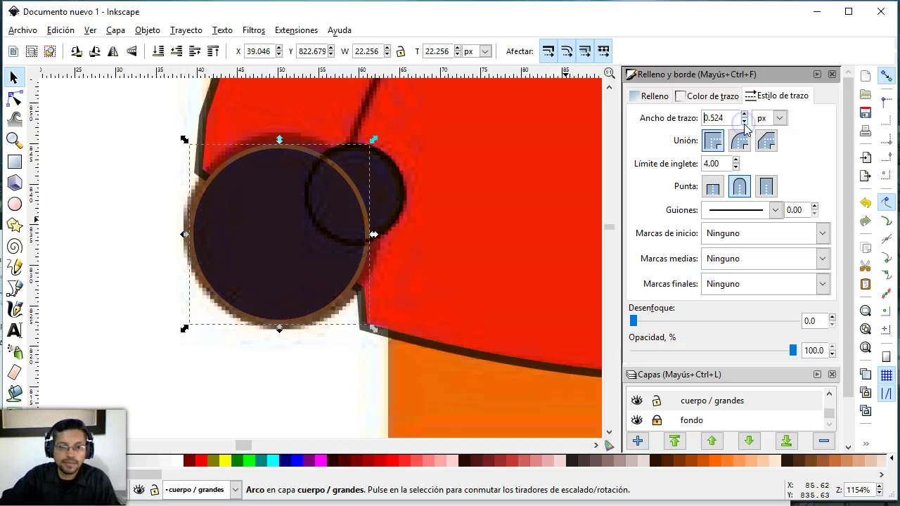
Raise the small dark circle to the top, then select it with the large circle.
left_click(79, 170)
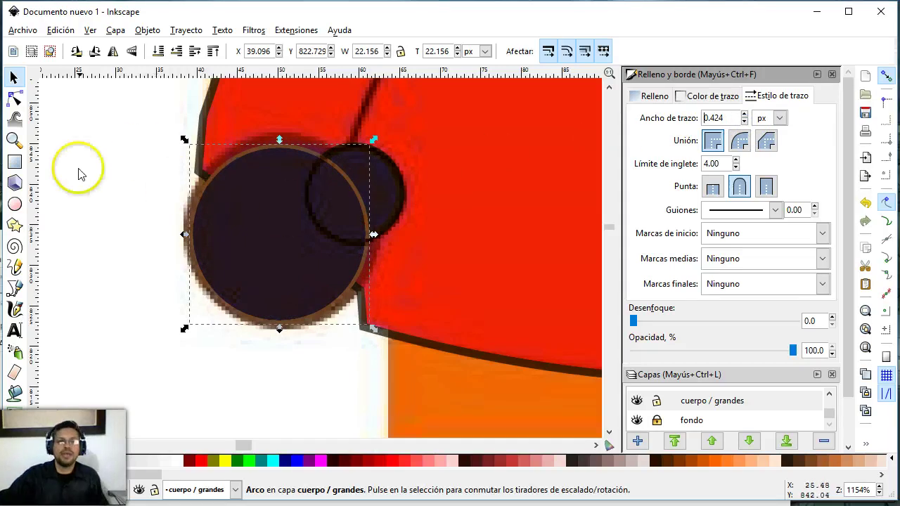
left_click(394, 185)
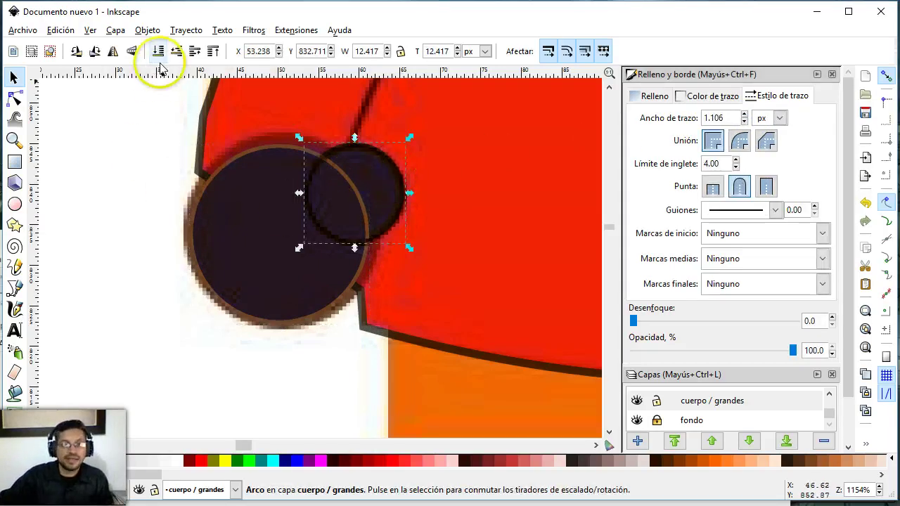
left_click(212, 51)
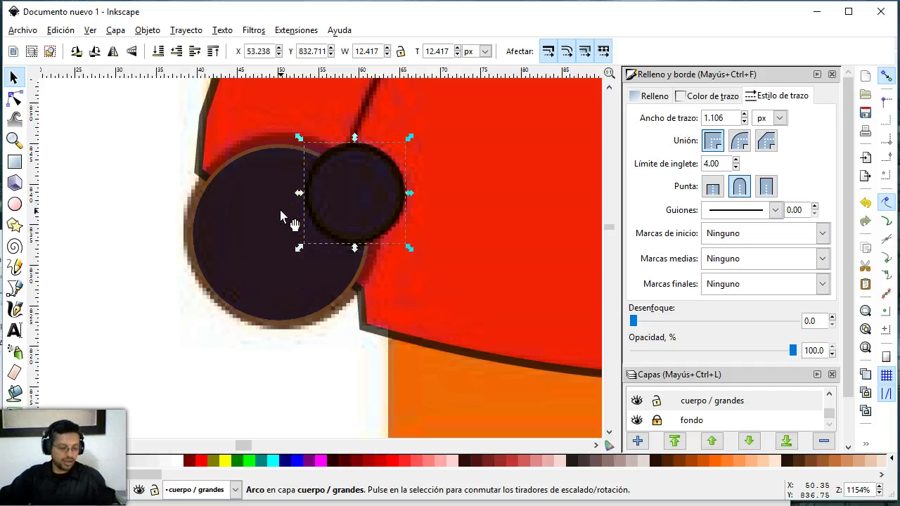
key("ctrl")
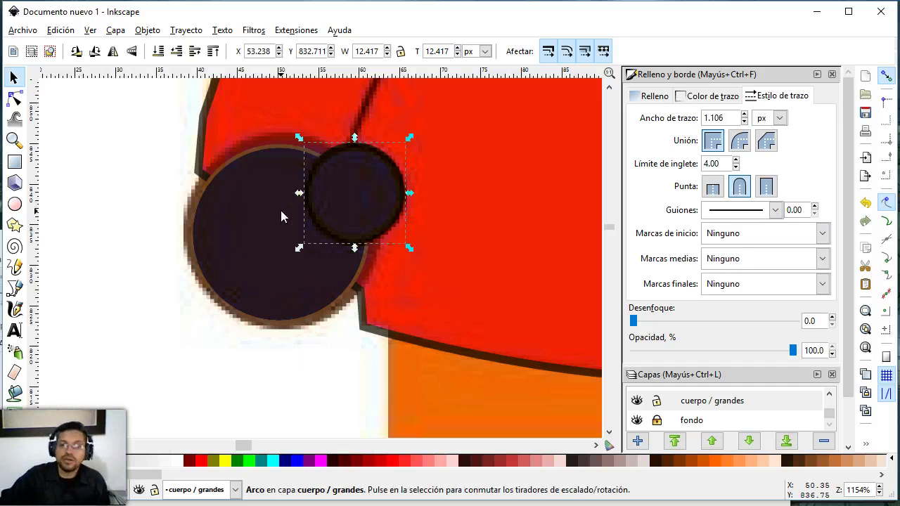
left_click(258, 218, "shift")
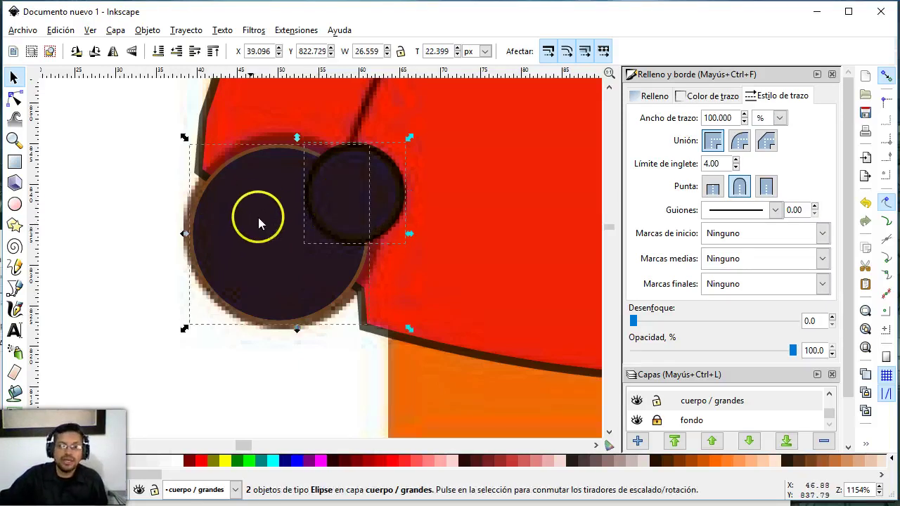
left_click(169, 189)
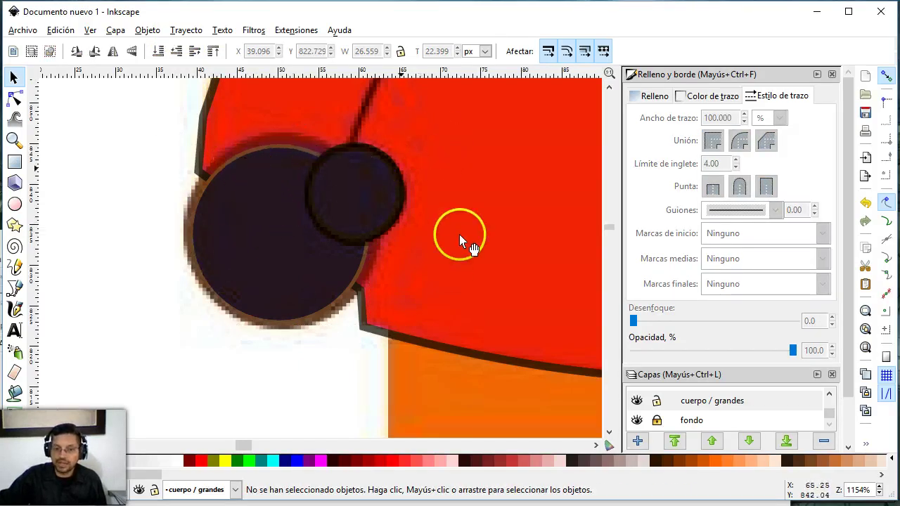
Duplicate both dark hand circles, move the copy aside and union it into one shape.
left_click(253, 222)
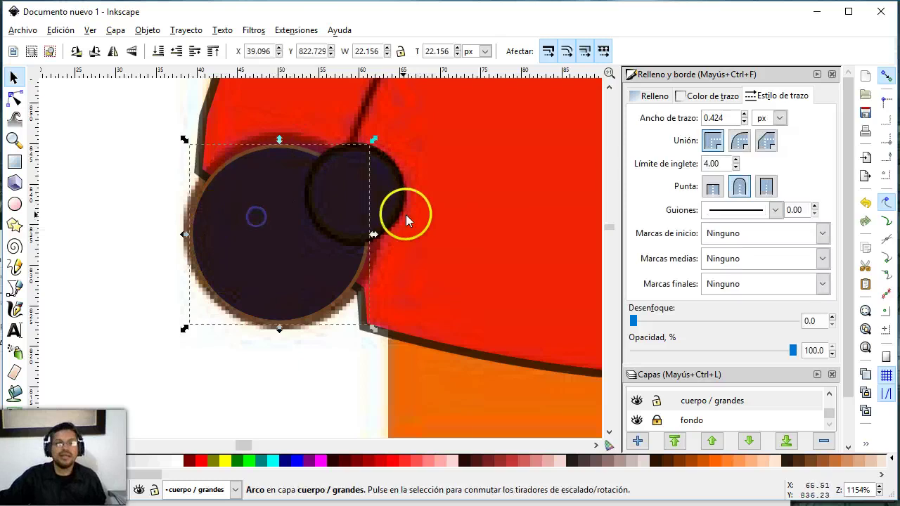
left_click(396, 204, "shift")
key("ctrl+d")
left_click_drag(297, 231, 470, 296)
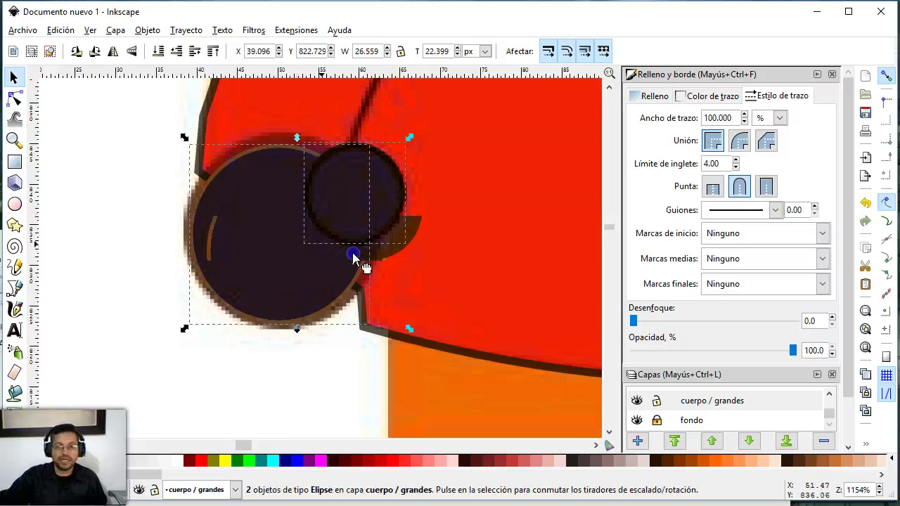
left_click(185, 29)
left_click(209, 103)
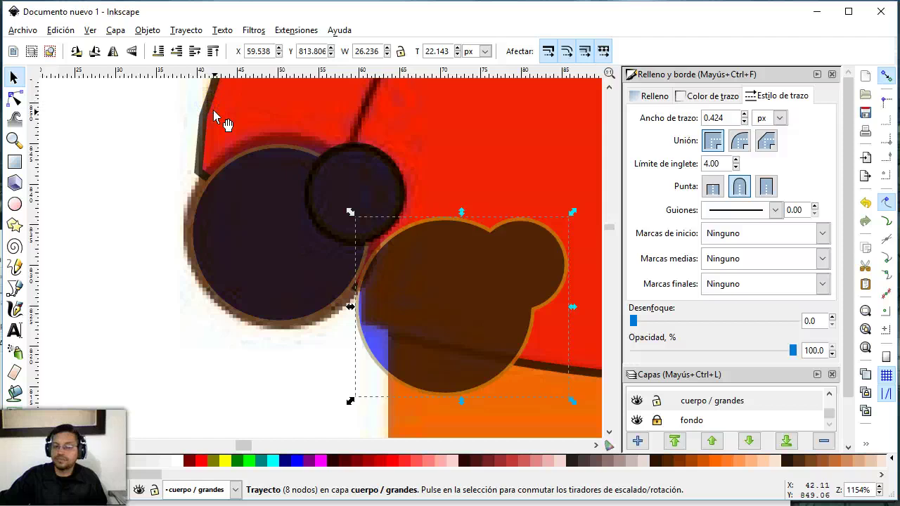
Undo a trial circle subtraction, then place the merged shape over the circles, slightly enlarged.
left_click(339, 184)
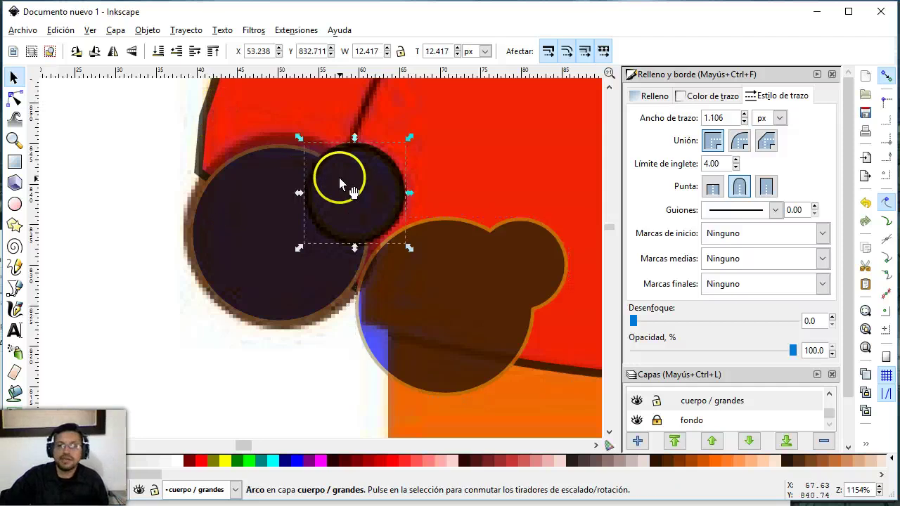
left_click(256, 233, "shift")
left_click(186, 30)
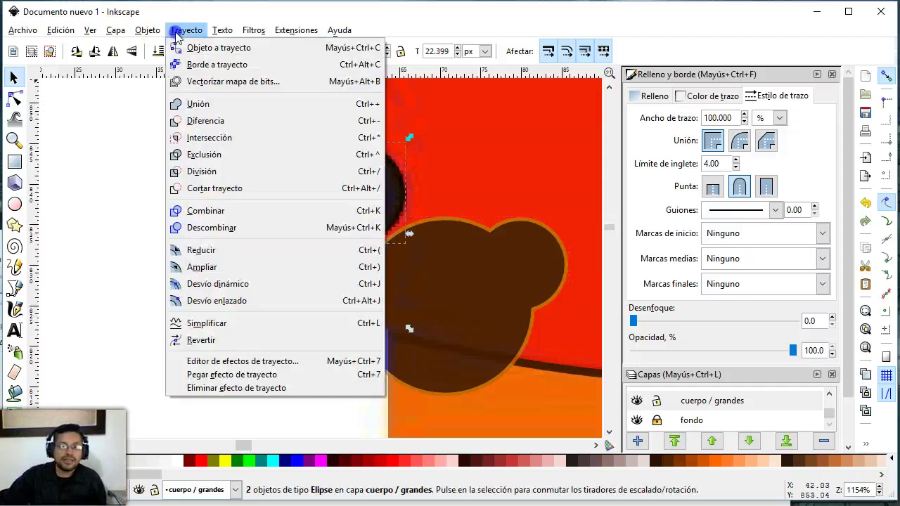
left_click(205, 120)
left_click(125, 217)
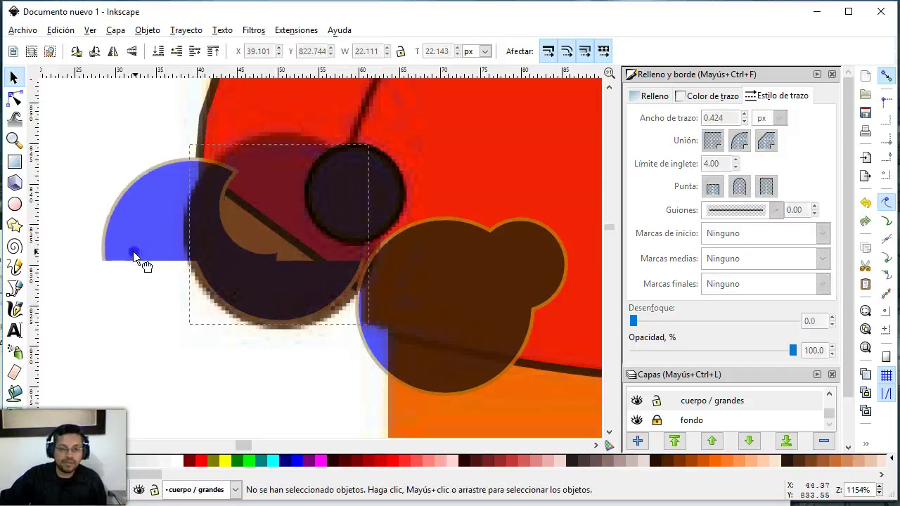
left_click(135, 255)
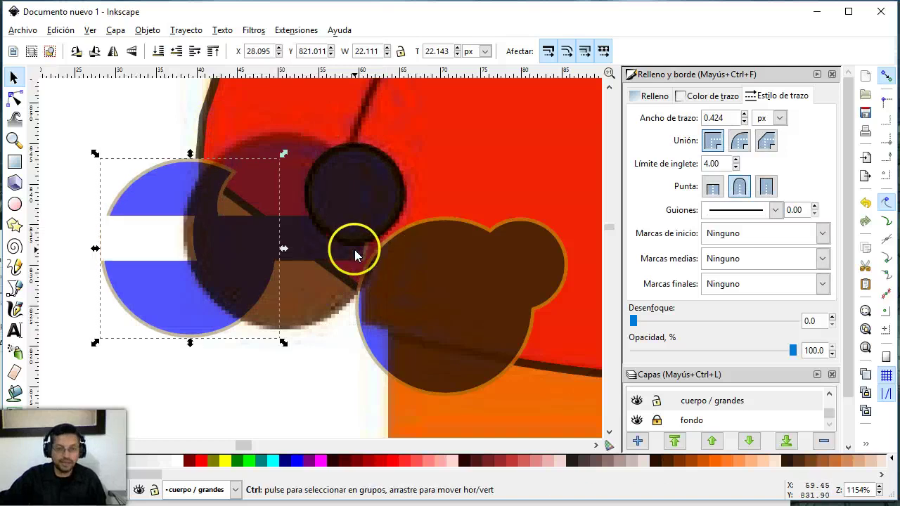
key("ctrl+z")
left_click(172, 232)
left_click_drag(463, 282, 307, 211)
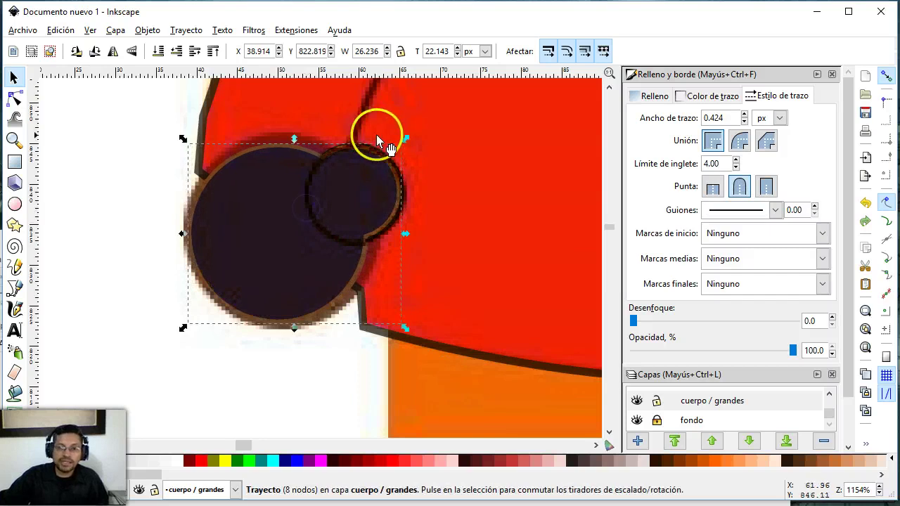
left_click_drag(404, 138, 416, 133)
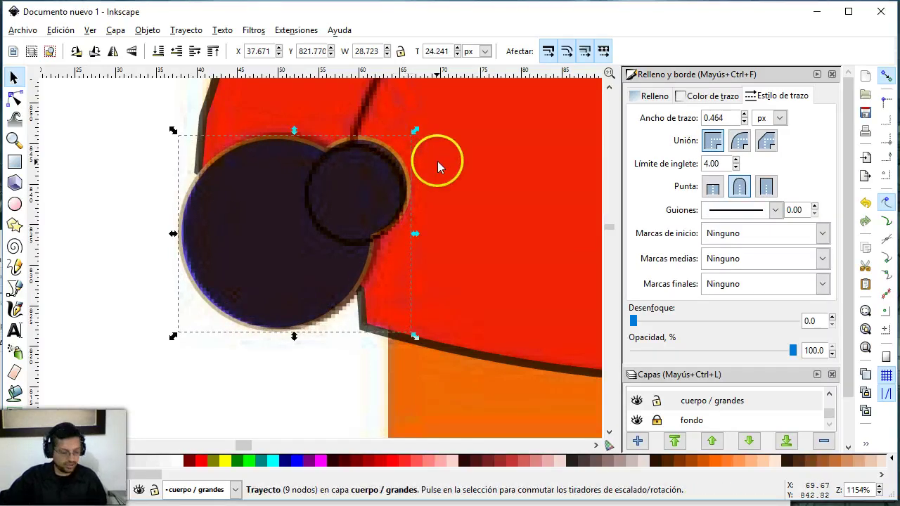
Cut the merged hand shape out of the red body with Path > Difference.
key("z")
left_click(437, 161, "shift")
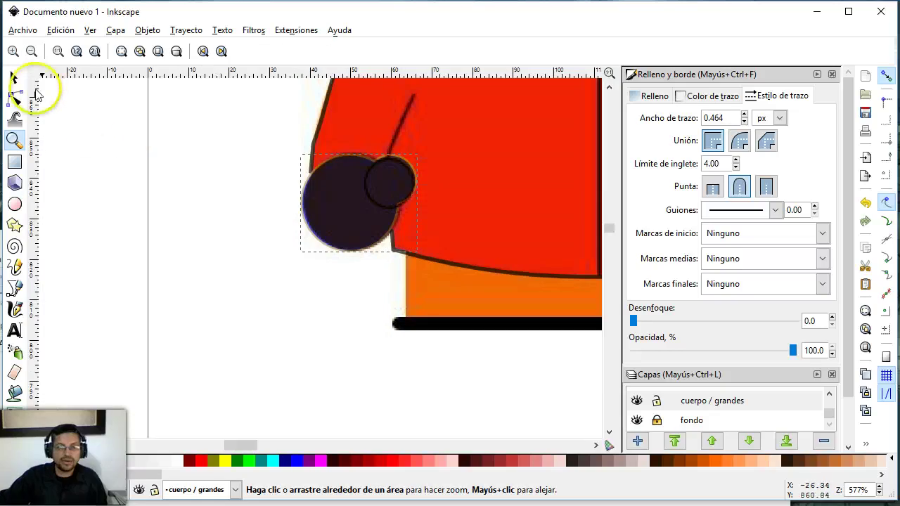
left_click(14, 78)
left_click(464, 193, "shift")
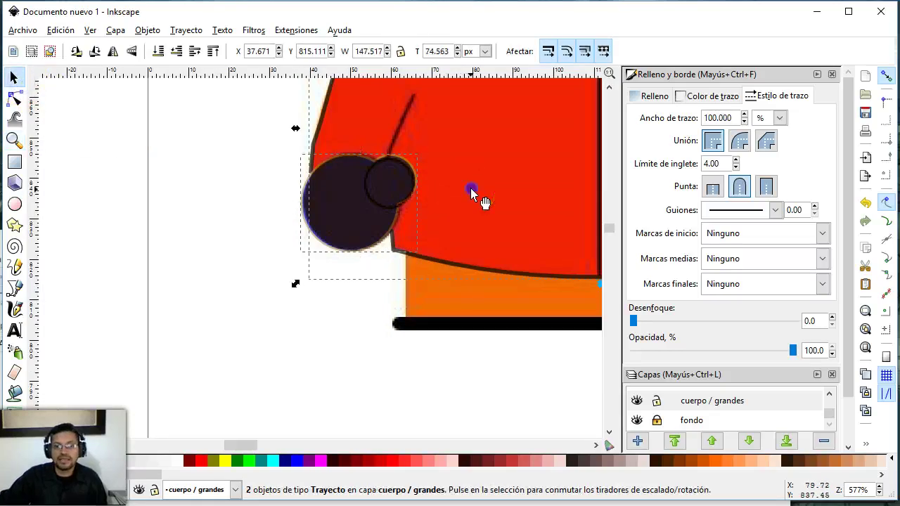
left_click(186, 32)
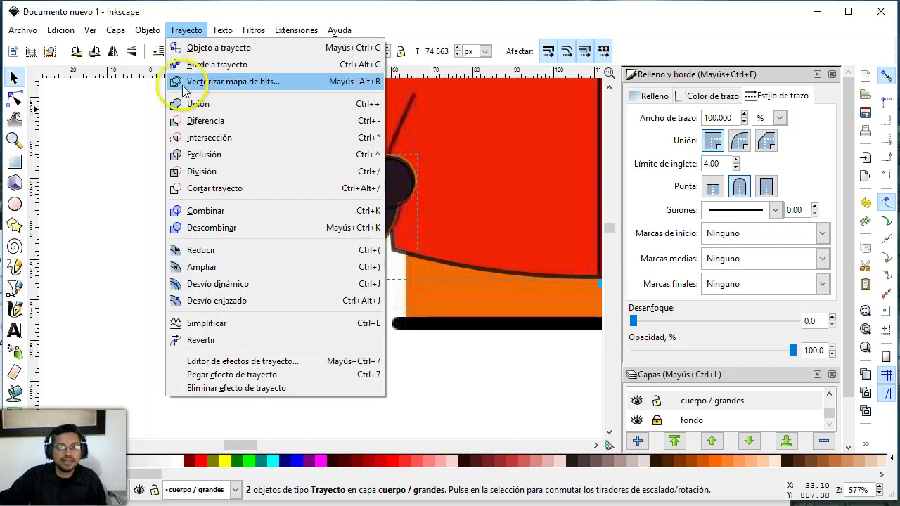
left_click(140, 140)
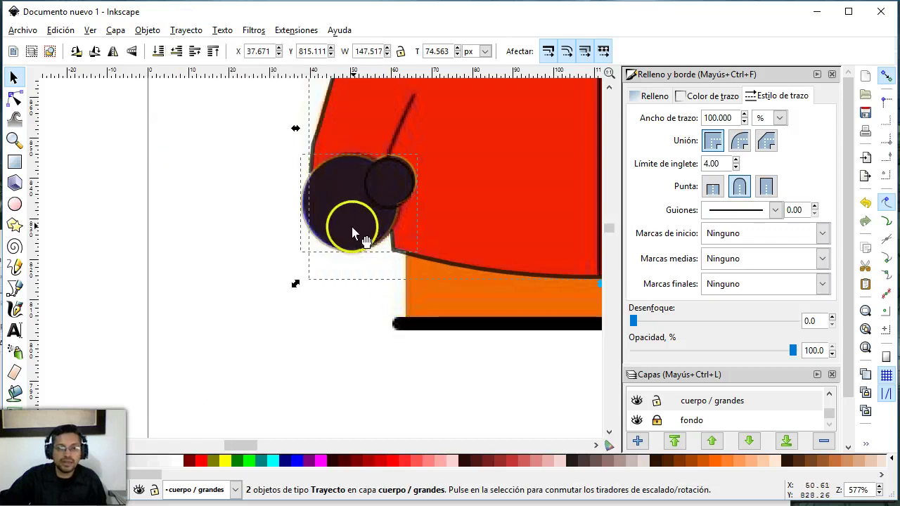
left_click(186, 30)
left_click(208, 120)
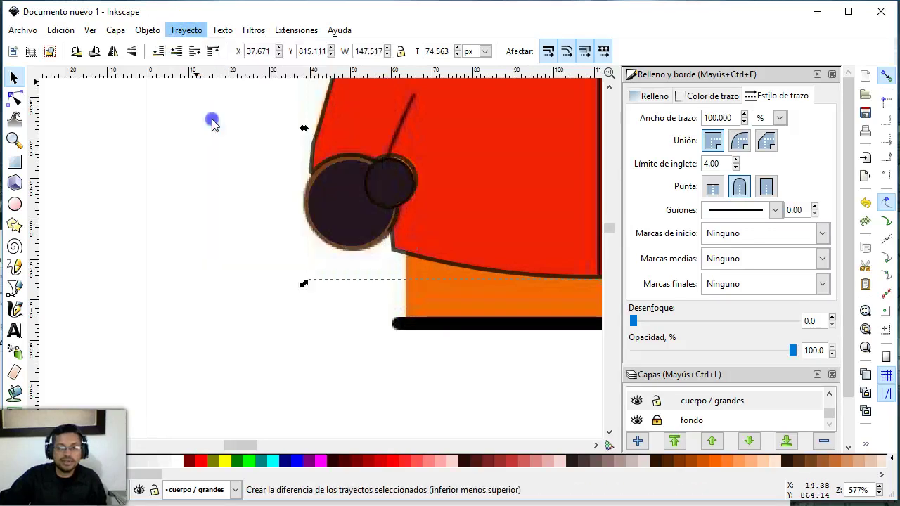
left_click(203, 234)
Fill the large hand circle with brown sampled from the reference using the Dropper.
left_click(348, 233)
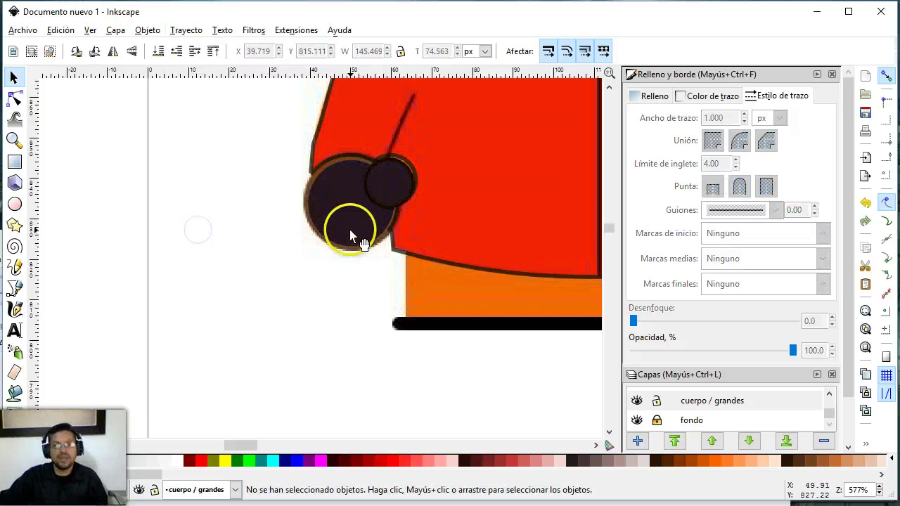
key("d")
left_click(343, 221)
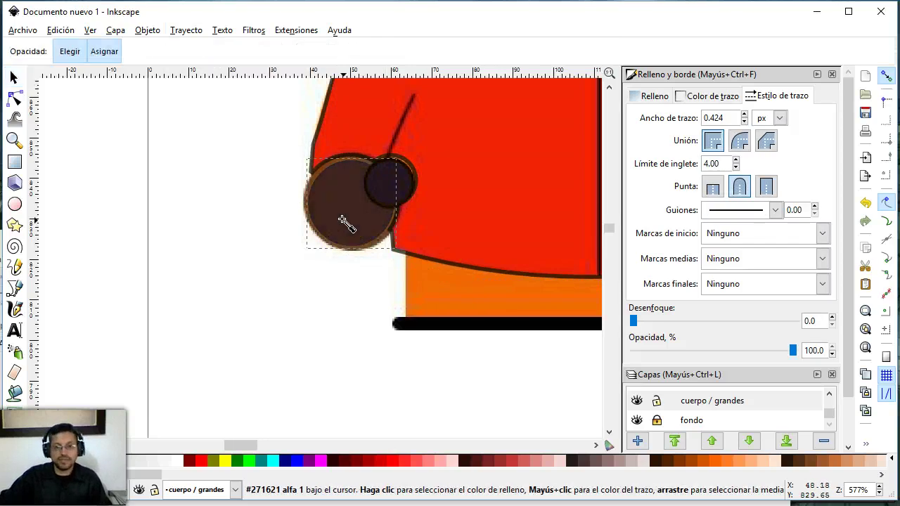
left_click(345, 211)
left_click(14, 97)
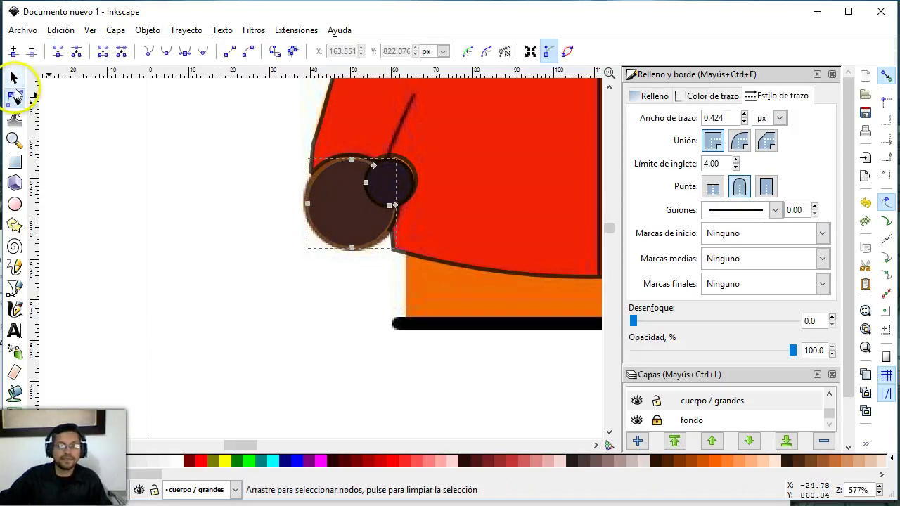
left_click(16, 80)
Fill the small hand circle with the same sampled brown, then reselect the red body.
left_click(361, 209)
left_click(382, 195)
key("d")
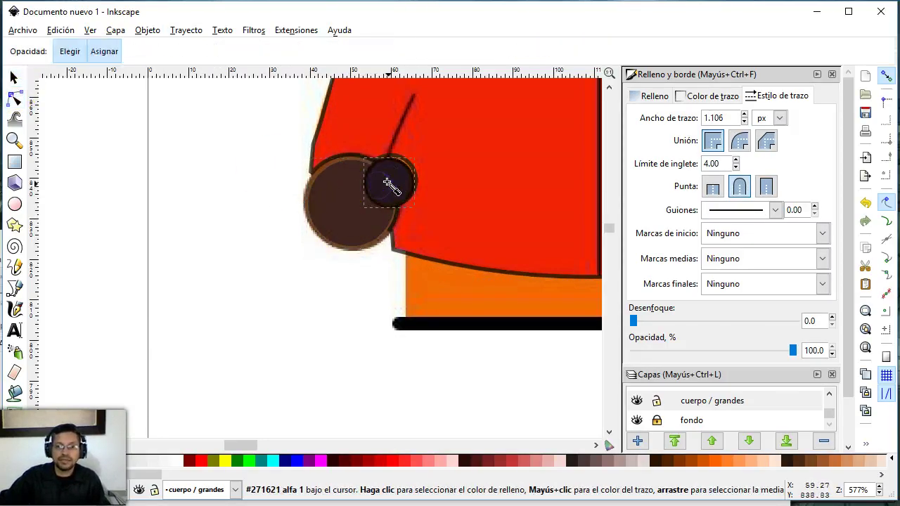
left_click(350, 190)
left_click(14, 77)
left_click_drag(199, 181, 275, 199)
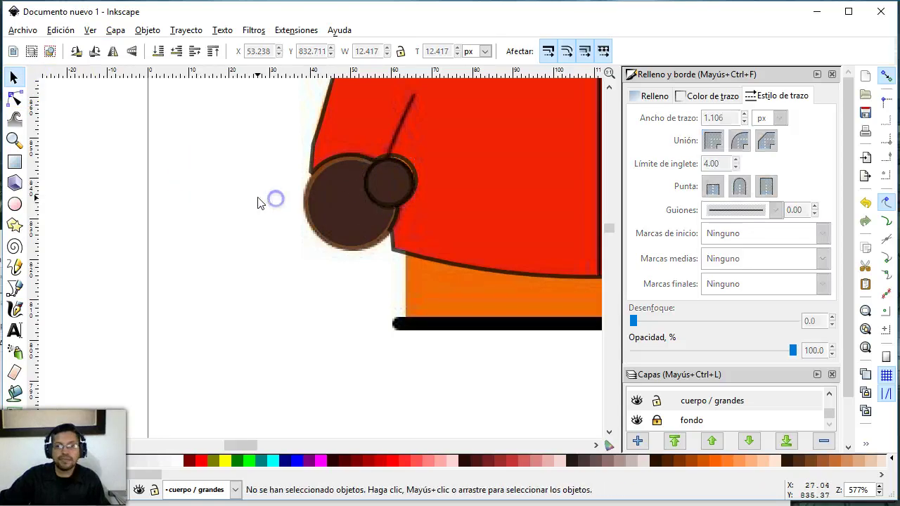
left_click_drag(241, 445, 265, 448)
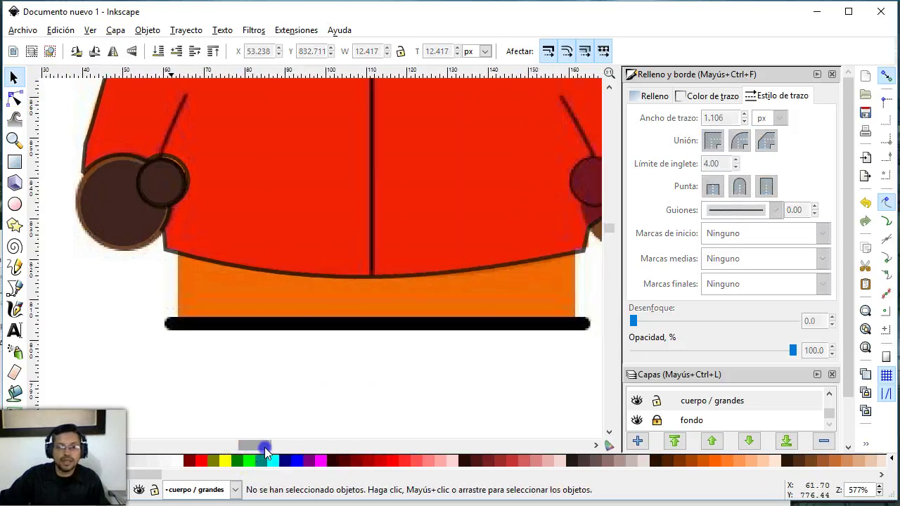
left_click(245, 189)
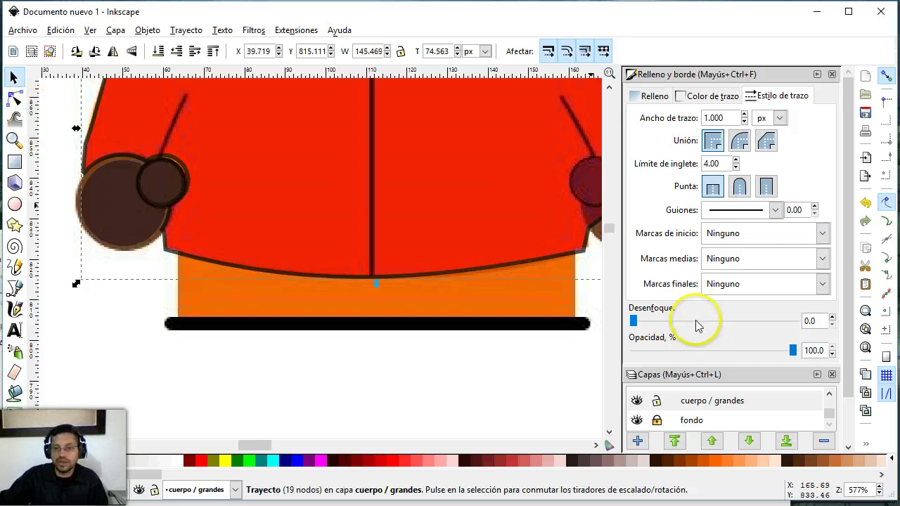
Hide the fondo reference layer and zoom in on the two hand circles.
left_click(703, 420)
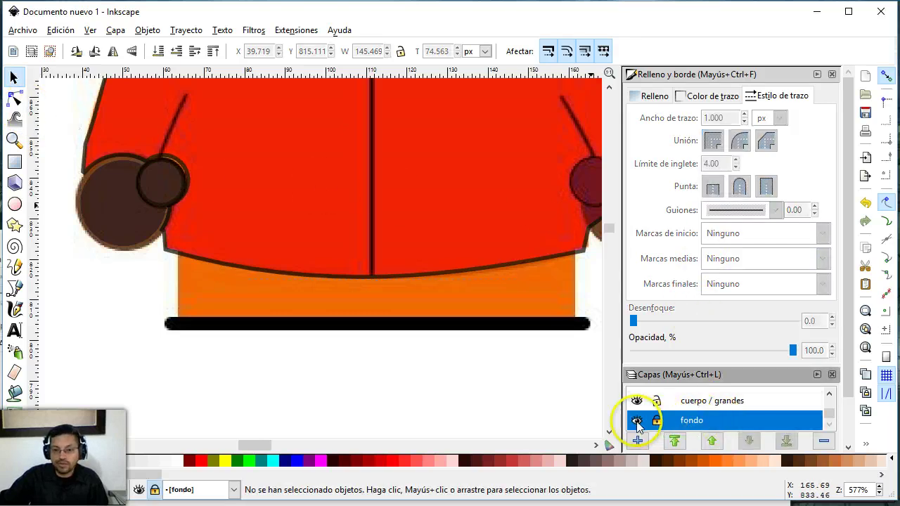
left_click(637, 420)
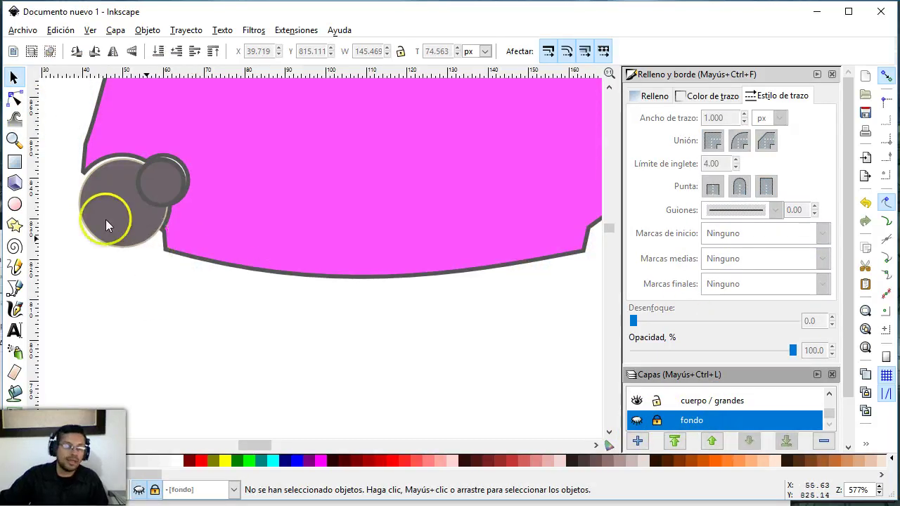
left_click(106, 221)
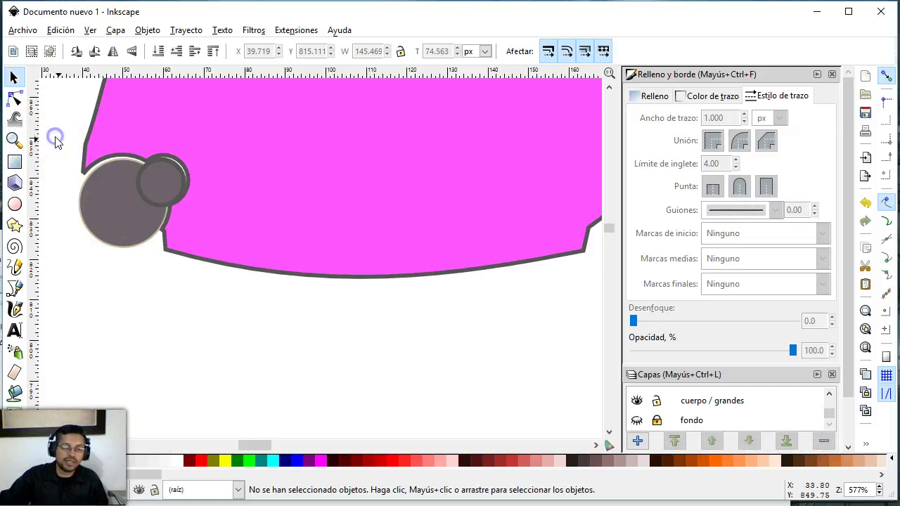
left_click(14, 140)
left_click_drag(61, 133, 123, 177)
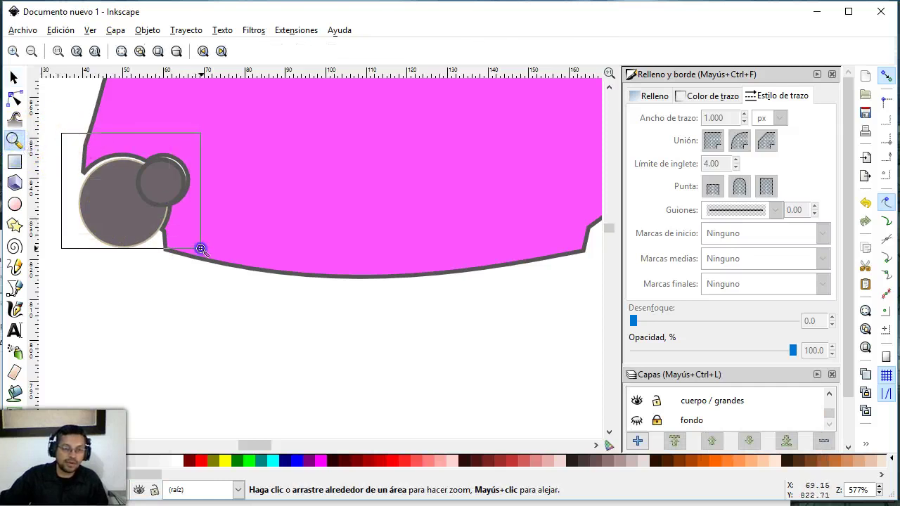
left_click_drag(201, 249, 201, 249)
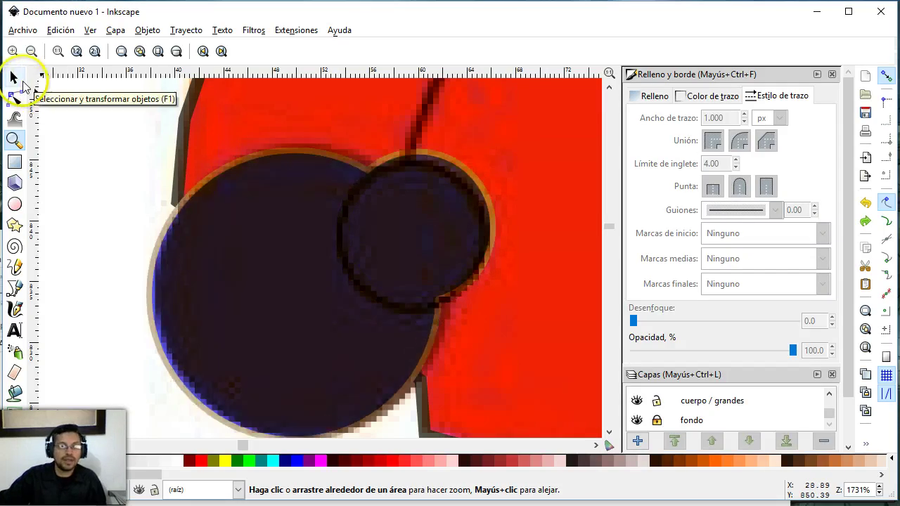
left_click(16, 78)
Subtract the small circle from the large circle path with Path > Difference.
left_click(249, 277)
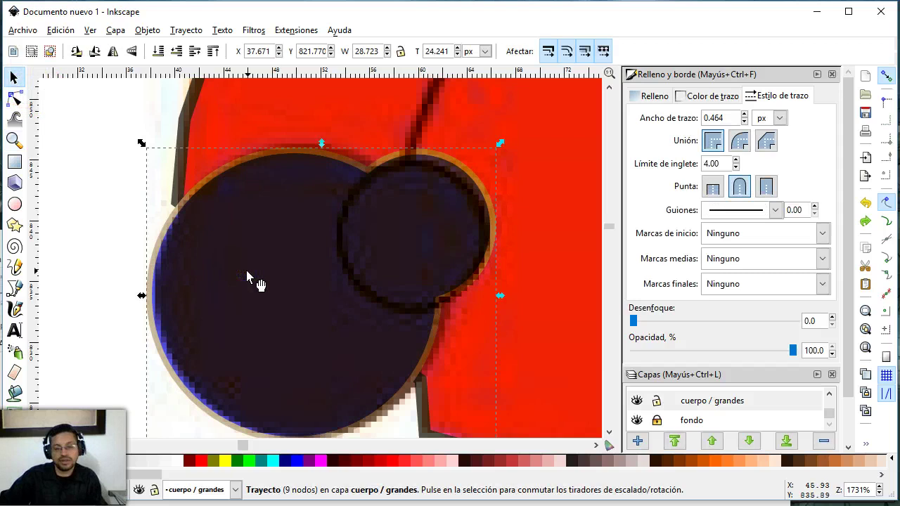
key("ctrl")
left_click(248, 276, "ctrl")
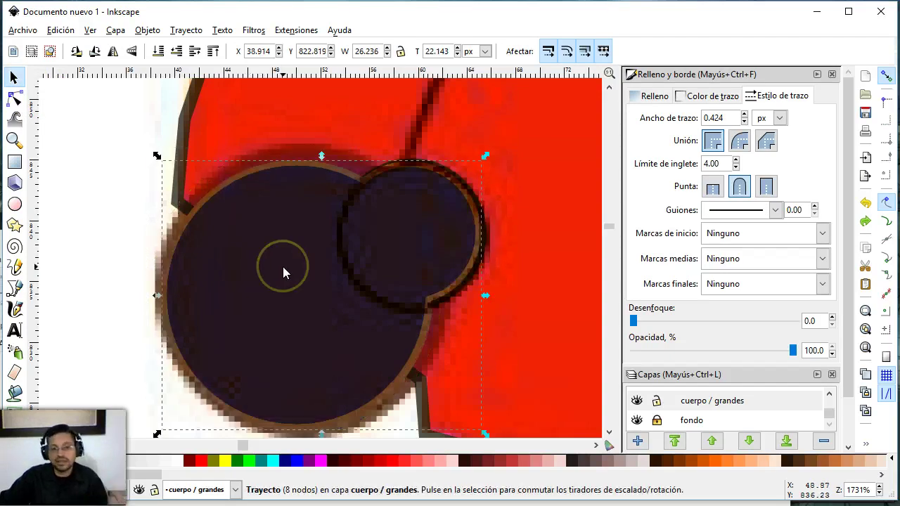
left_click(186, 109, "shift")
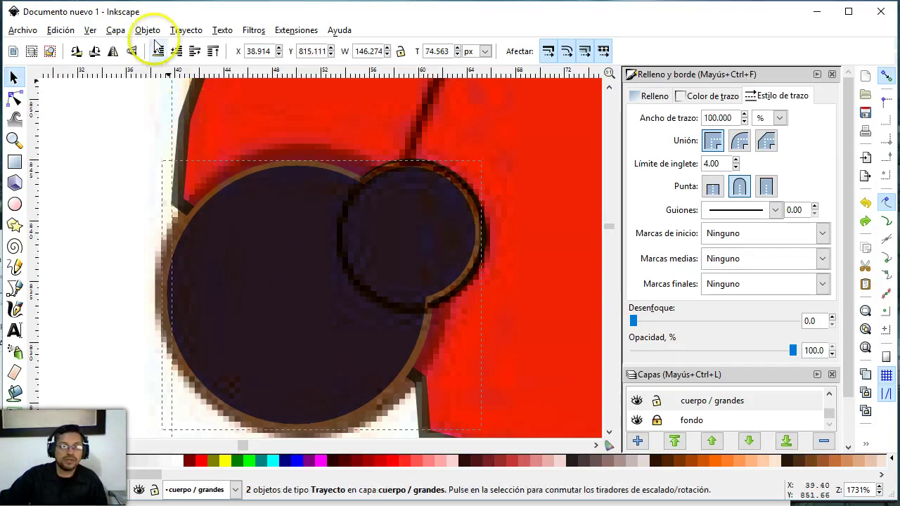
left_click(148, 31)
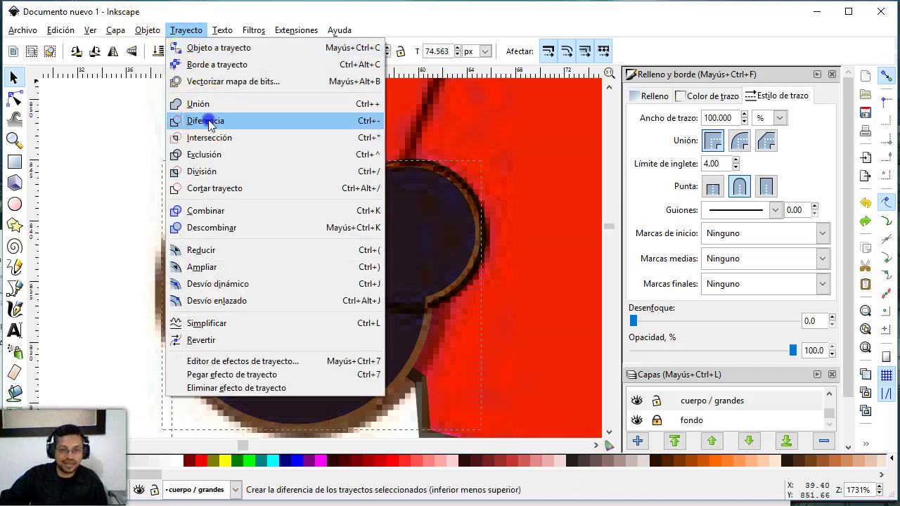
left_click(201, 120)
left_click(109, 176)
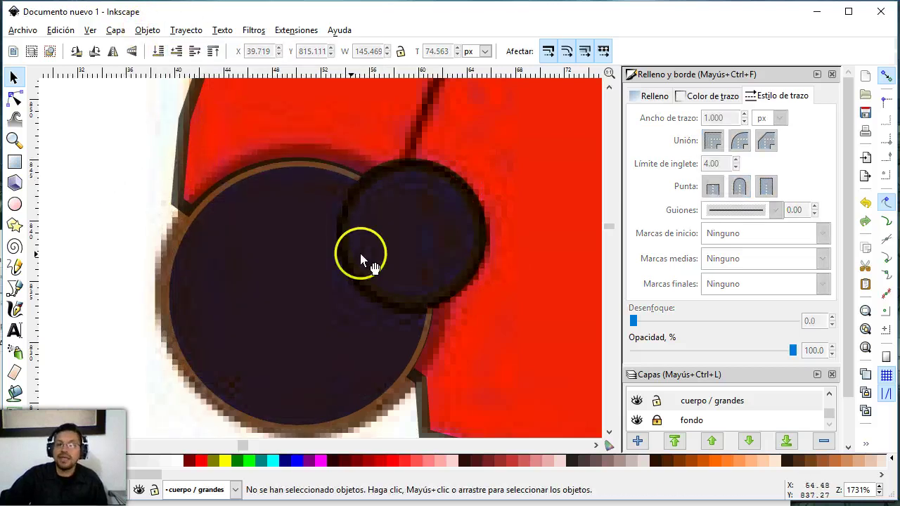
Hide and reshow the fondo layer to check the cut, then zoom in on the circle.
left_click(709, 421)
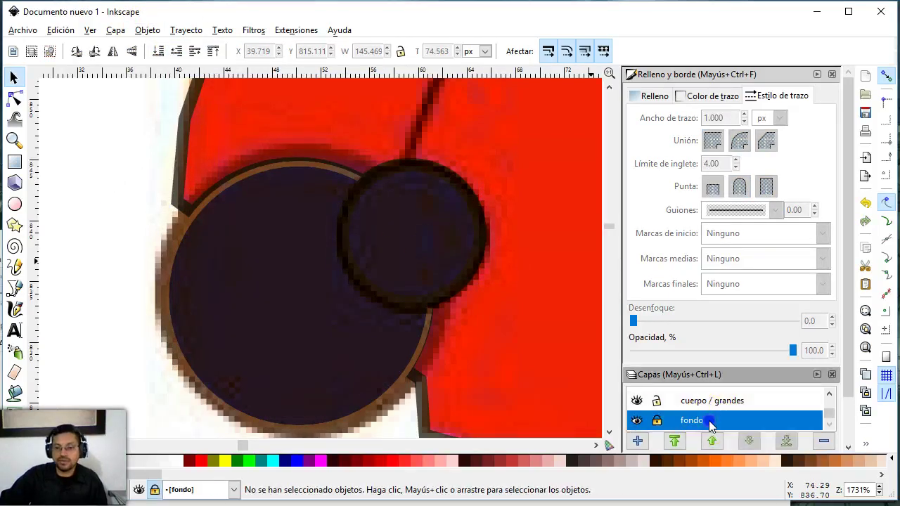
left_click(643, 421)
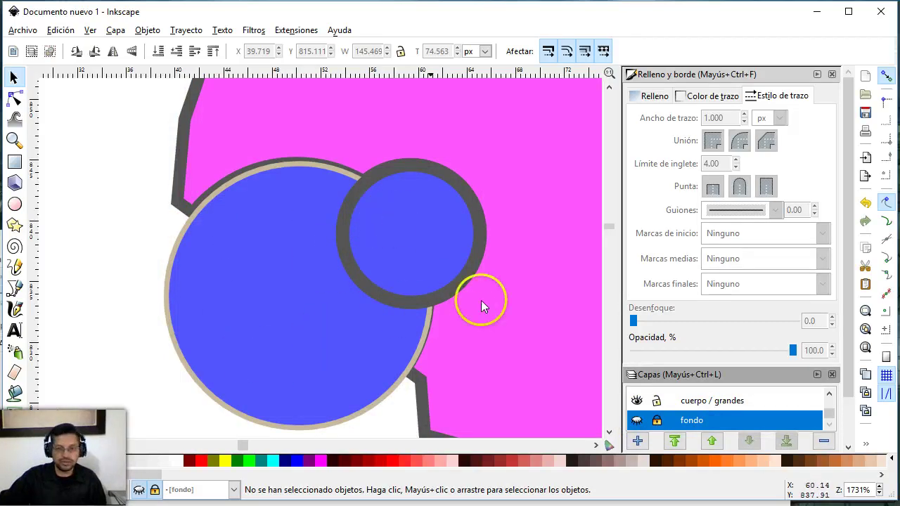
left_click(637, 420)
type("z")
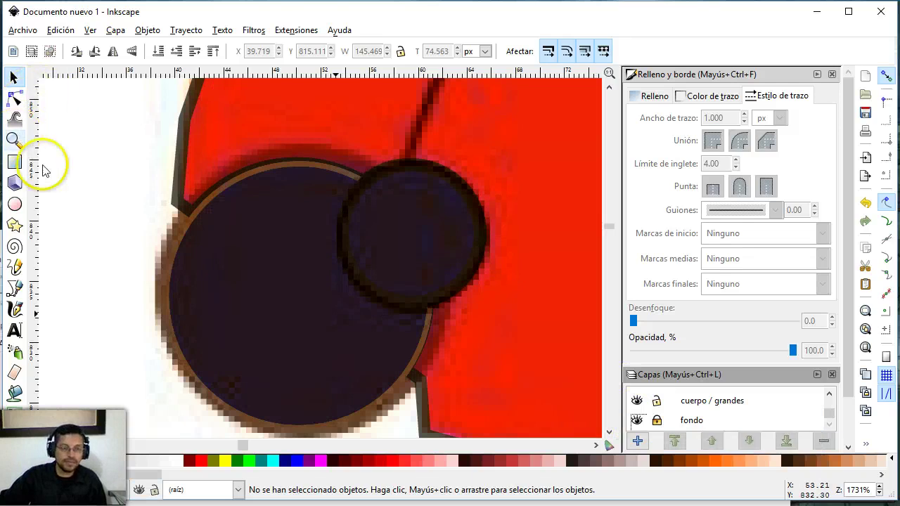
left_click(14, 140)
left_click(283, 258)
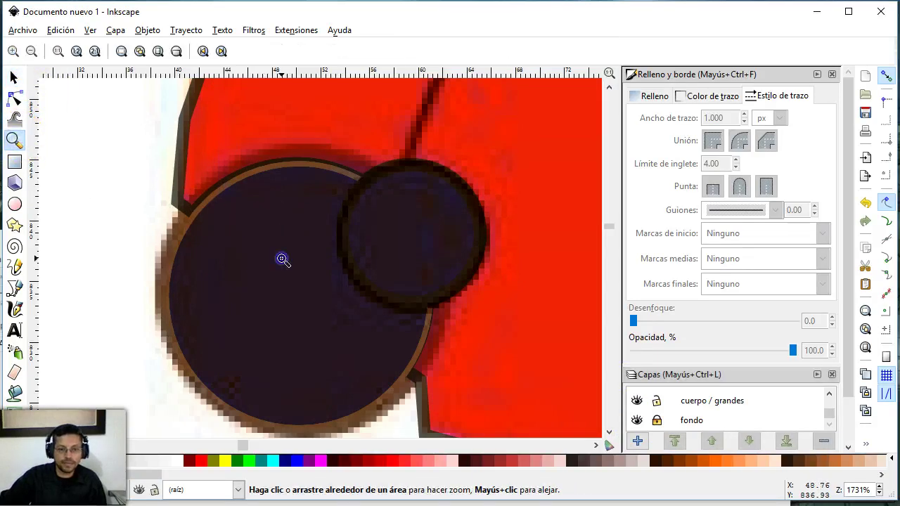
Zoom and scroll out to view Kenny's whole body.
left_click(283, 258)
scroll(282, 258, "down", 4)
scroll(282, 258, "down", 6)
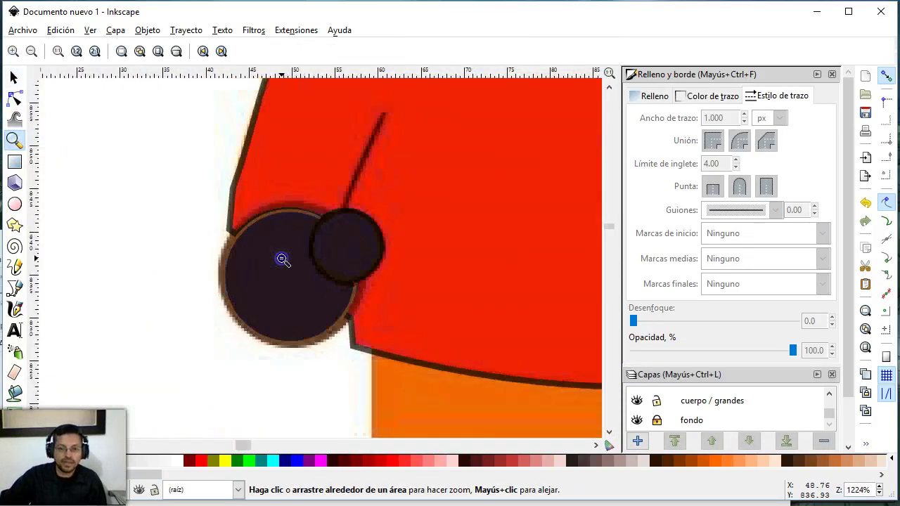
scroll(295, 257, "down", 2)
scroll(312, 256, "up", 15)
scroll(290, 345, "down", 3)
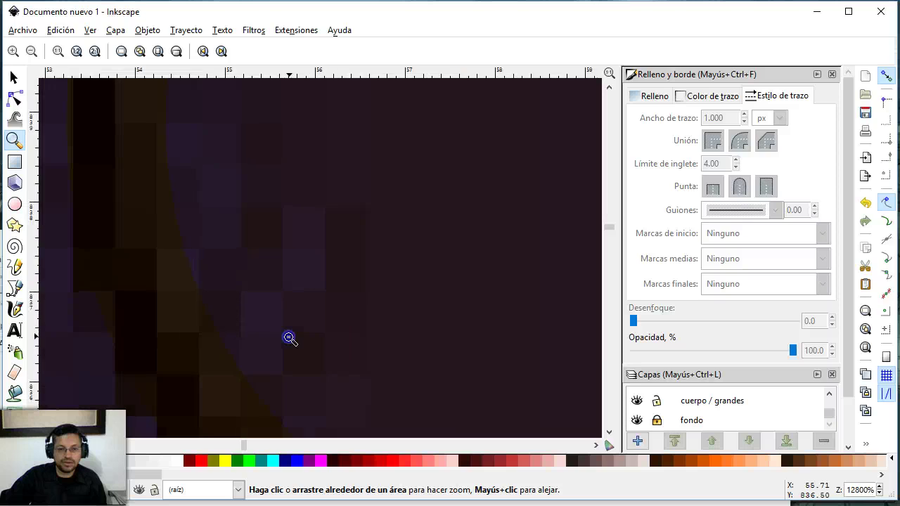
scroll(289, 343, "down", 2)
scroll(289, 340, "down", 3)
left_click(290, 340, "shift")
left_click(280, 382, "shift")
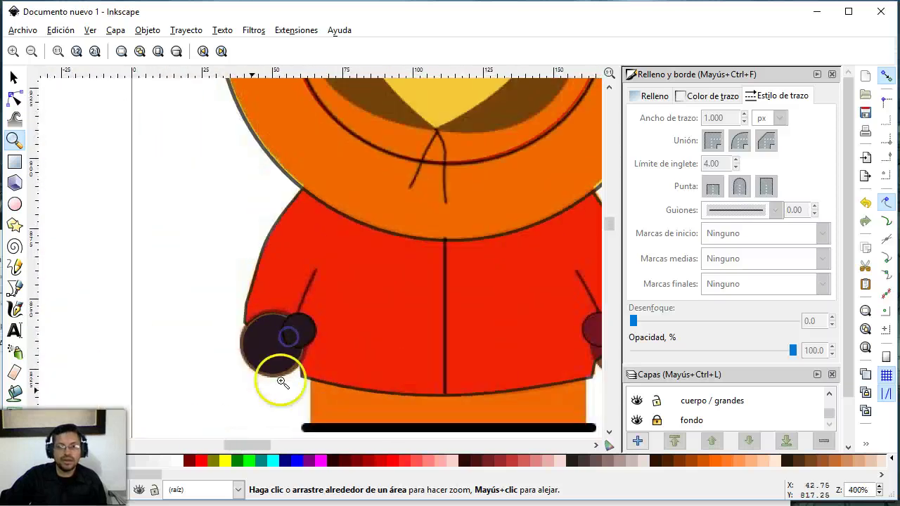
left_click_drag(236, 444, 252, 443)
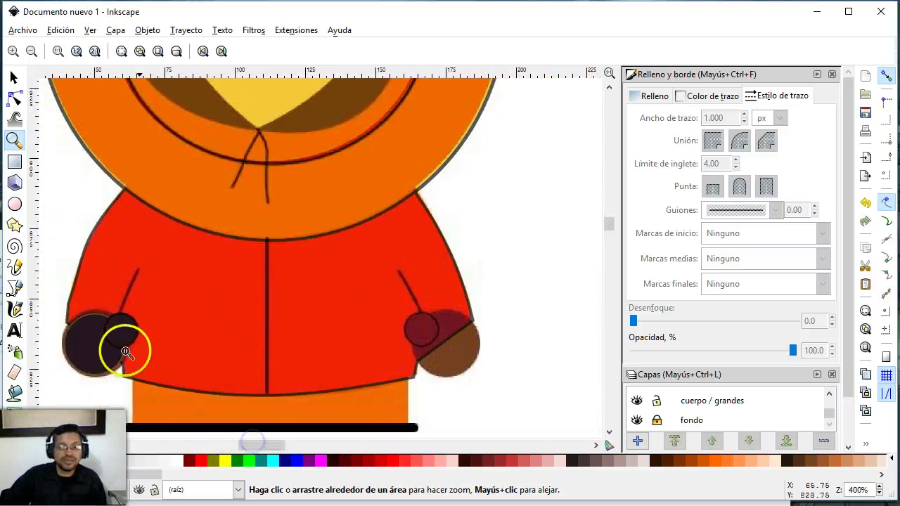
Reposition the dark left-hand circle slightly and select both left-hand circles.
left_click(16, 78)
left_click(93, 338)
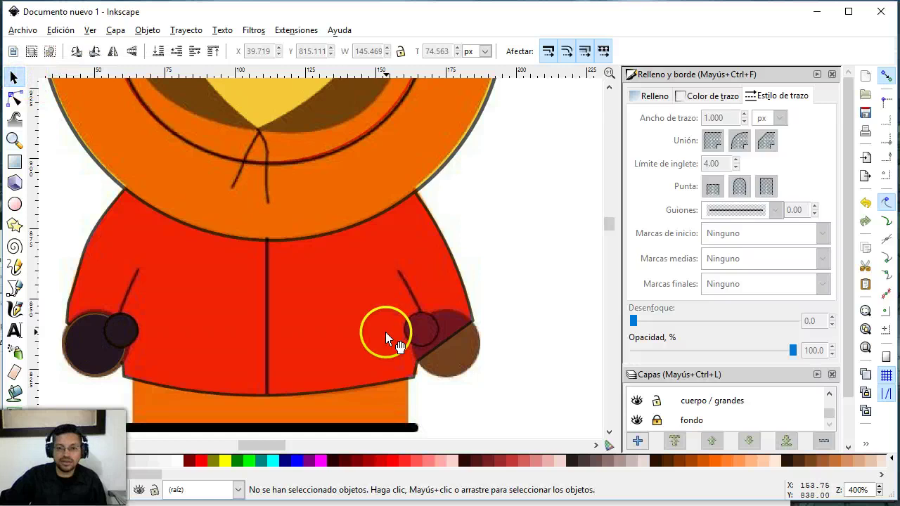
left_click_drag(80, 309, 99, 345)
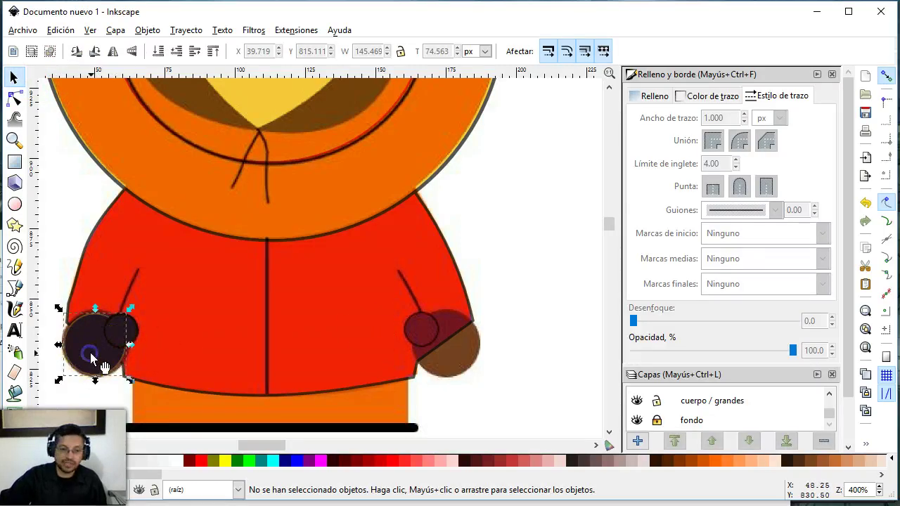
left_click(120, 328)
left_click(121, 329, "shift")
left_click(96, 343)
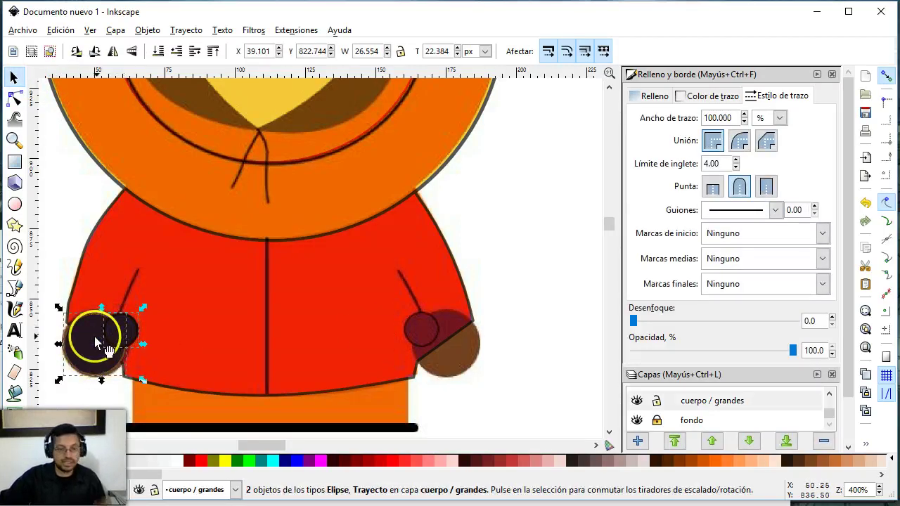
Flip a copy of the hand circles horizontally and move it onto Kenny's right hand.
mouse_move(359, 339)
left_mouse_down()
mouse_move(375, 339)
mouse_move(350, 340)
left_mouse_up()
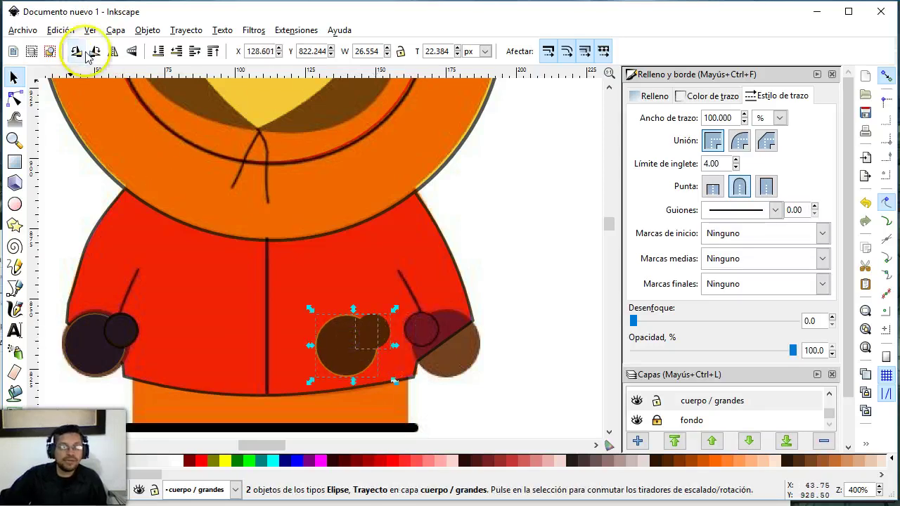
left_click(109, 55)
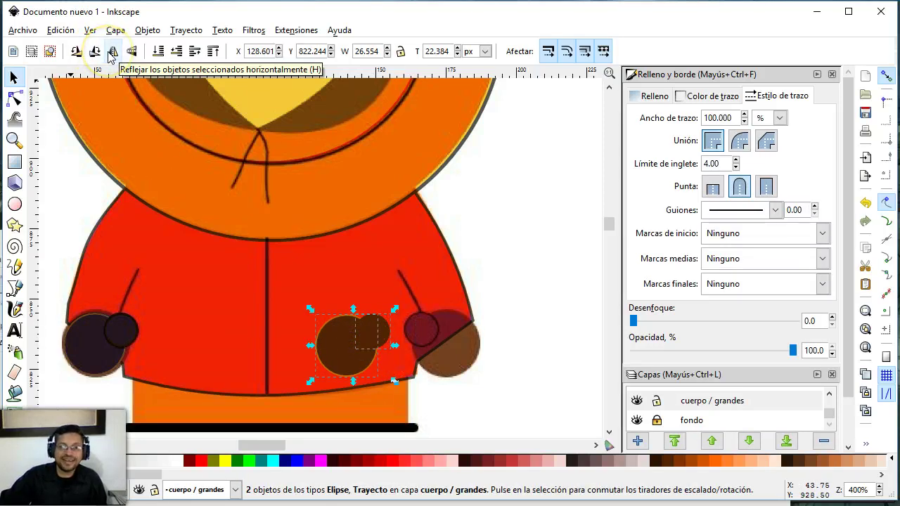
left_click(115, 54)
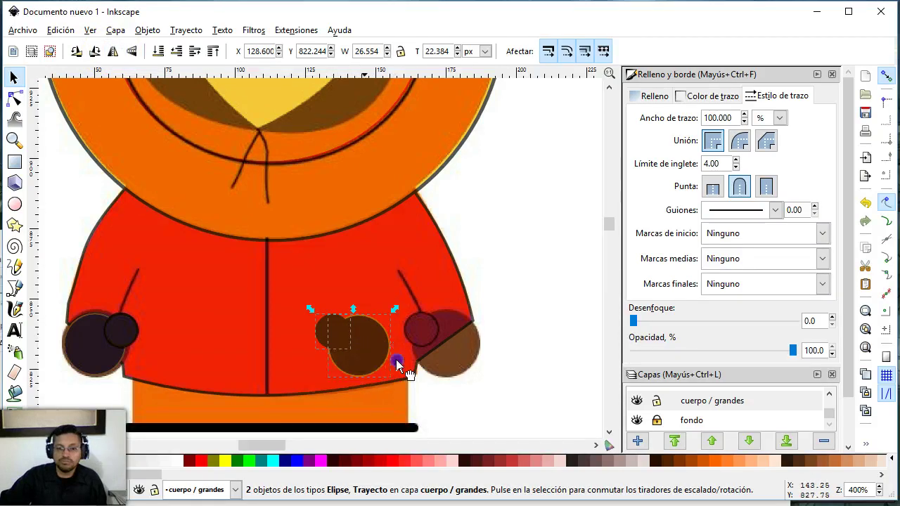
left_click_drag(396, 360, 451, 361)
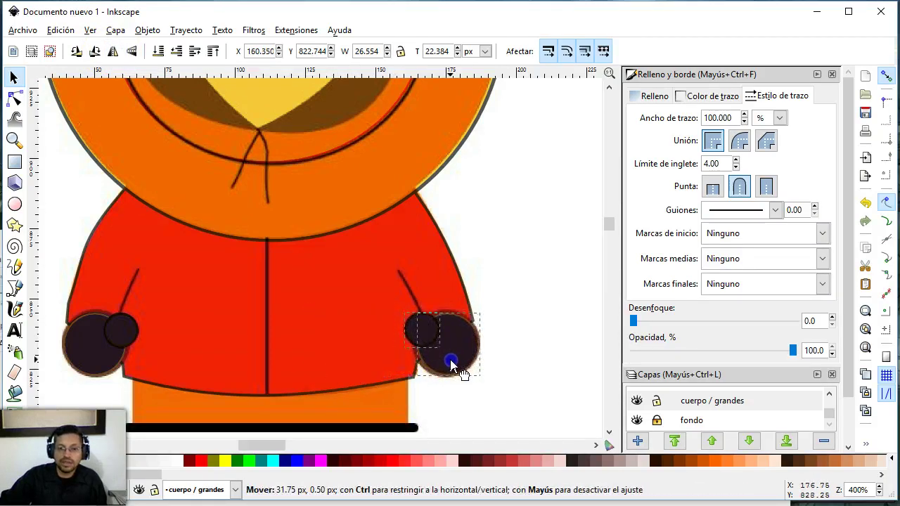
Zoom in on the right-hand circles, nudge the small one and enlarge the large one.
key("z")
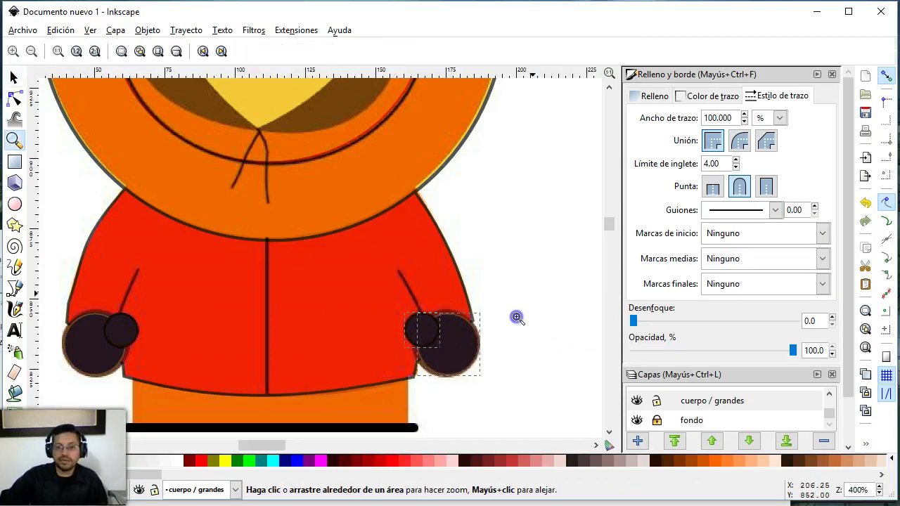
left_click_drag(389, 403, 391, 402)
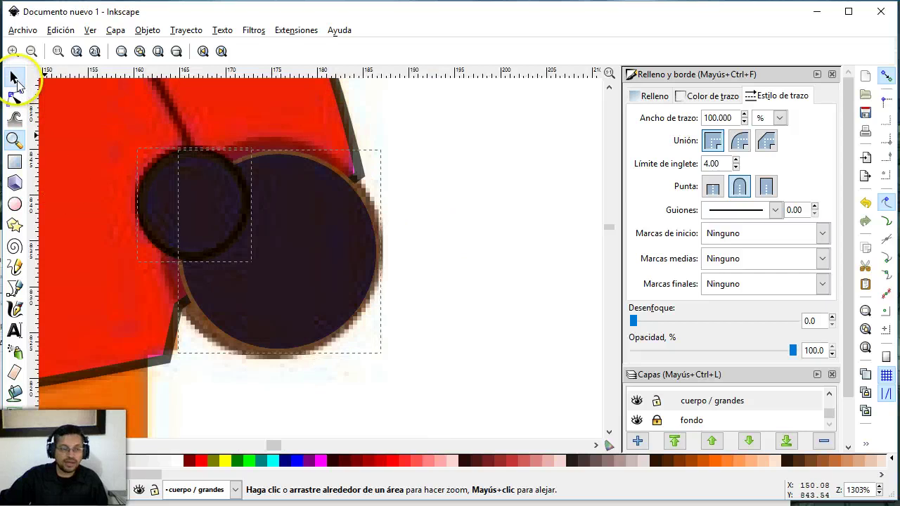
left_click(14, 77)
left_click(483, 242)
left_click(218, 207)
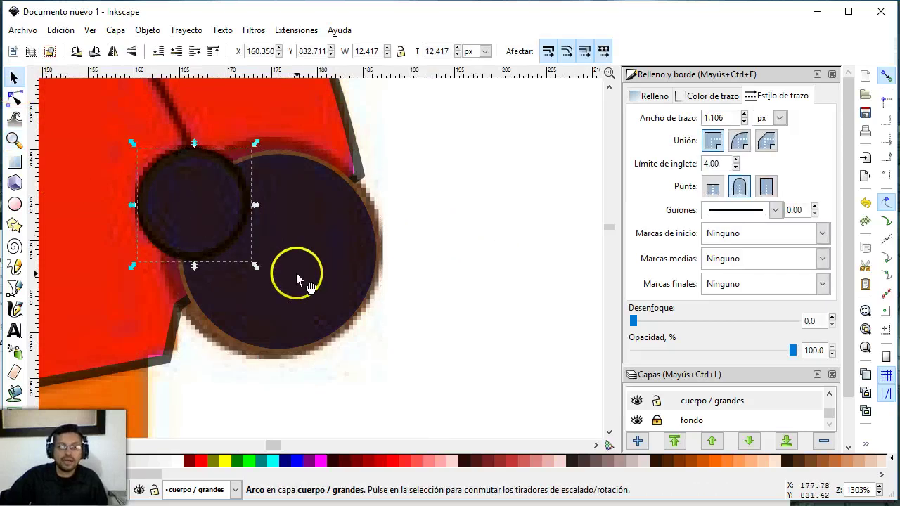
left_click(293, 272, "alt")
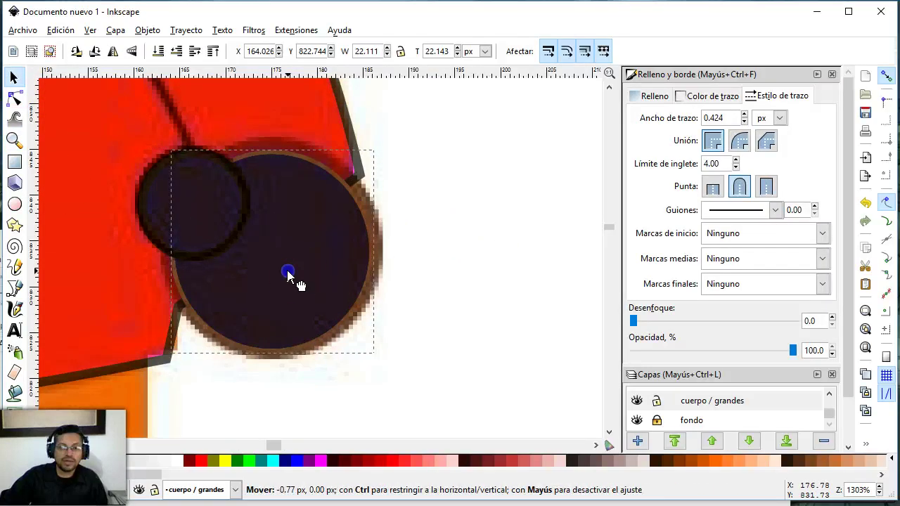
left_click_drag(161, 199, 158, 196)
left_click(337, 245)
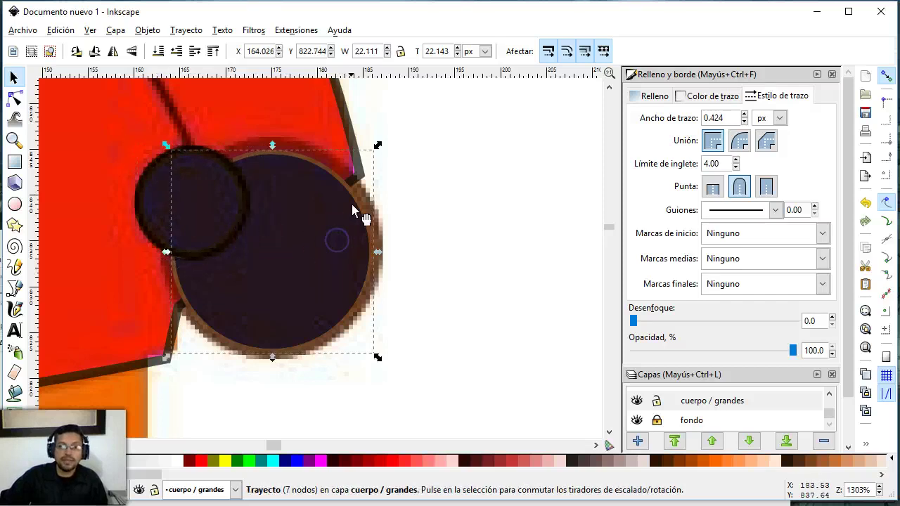
left_click_drag(377, 146, 386, 139)
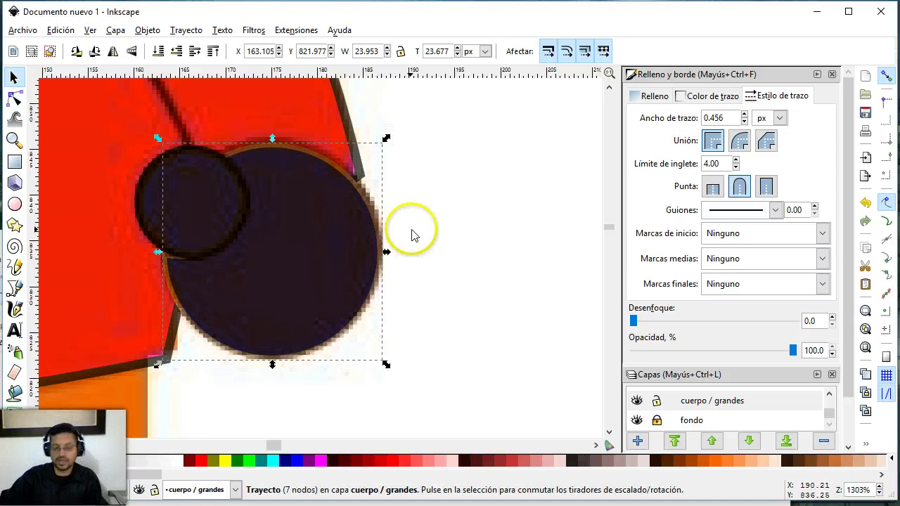
Replace the right-hand circles with a newly drawn circle enlarged to cover the whole mitten.
key("Delete")
left_click(227, 212)
key("Delete")
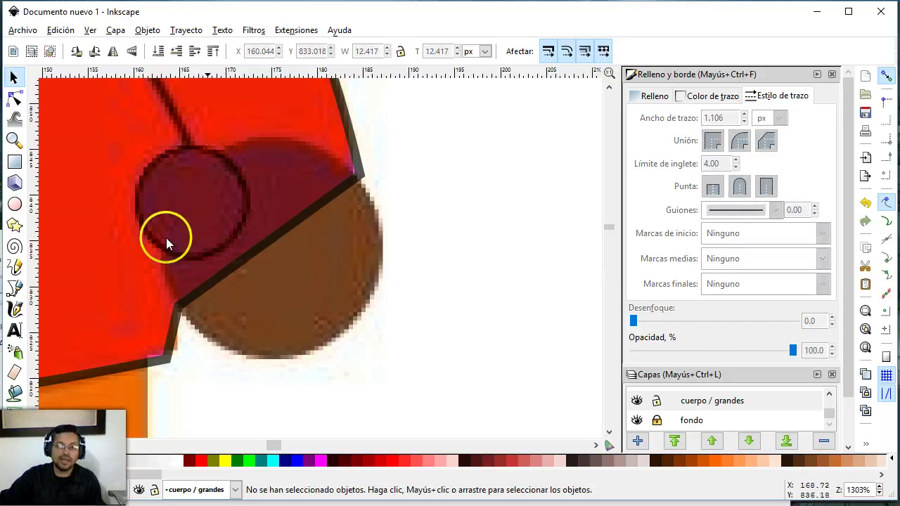
left_click(14, 204)
left_click_drag(187, 202, 241, 145)
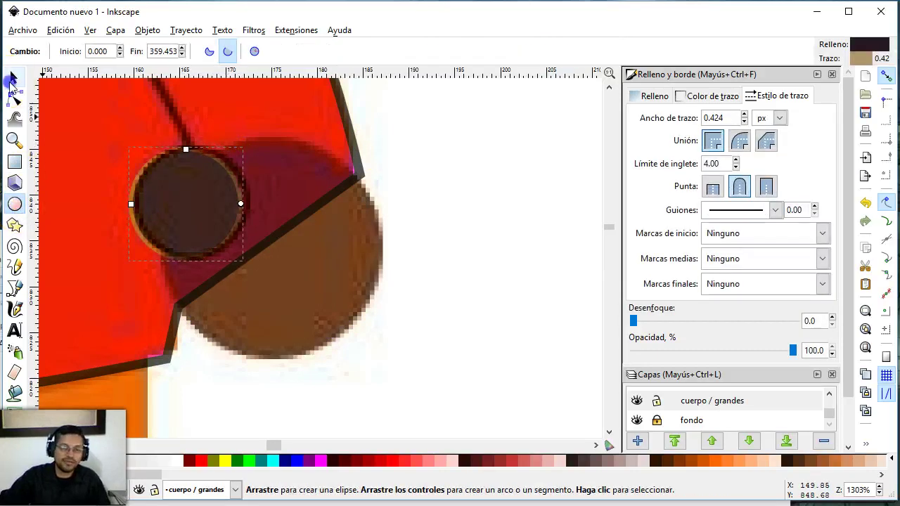
left_click(13, 77)
left_click_drag(171, 200, 180, 200)
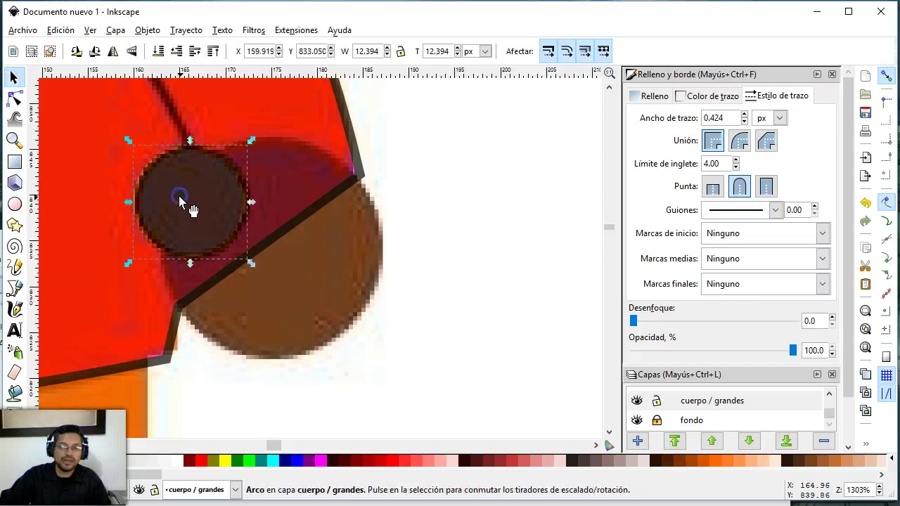
left_click(208, 225)
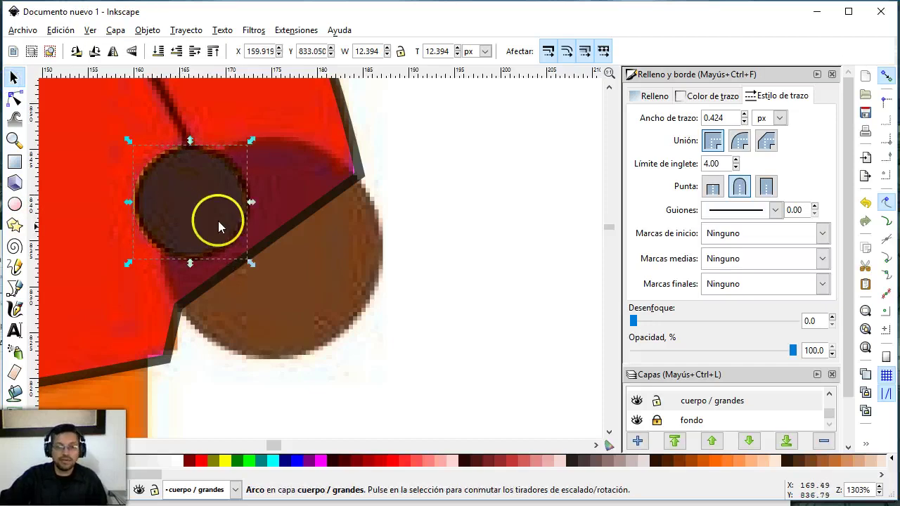
left_click_drag(218, 220, 297, 265)
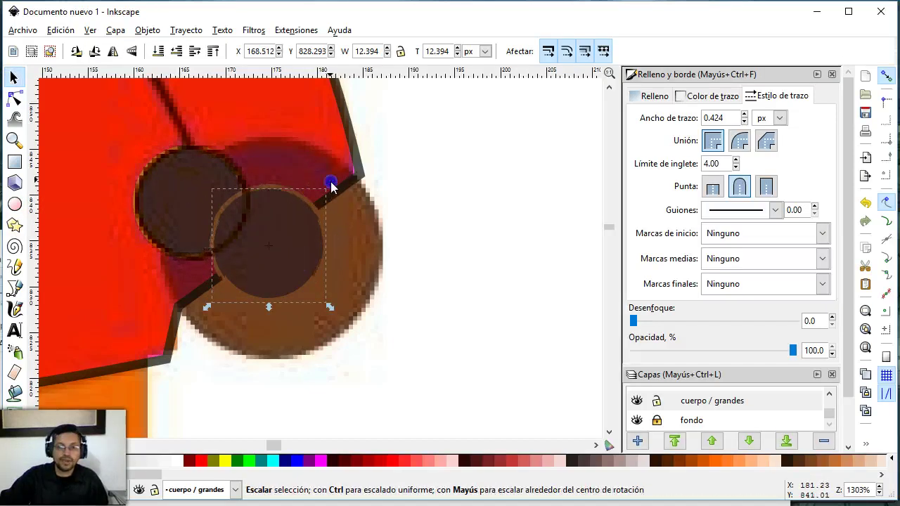
left_click_drag(330, 185, 386, 130)
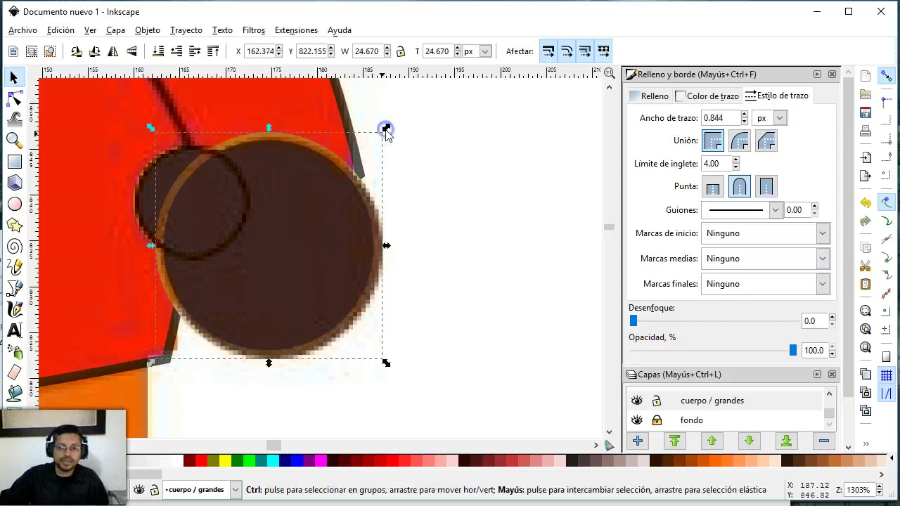
left_click(289, 284)
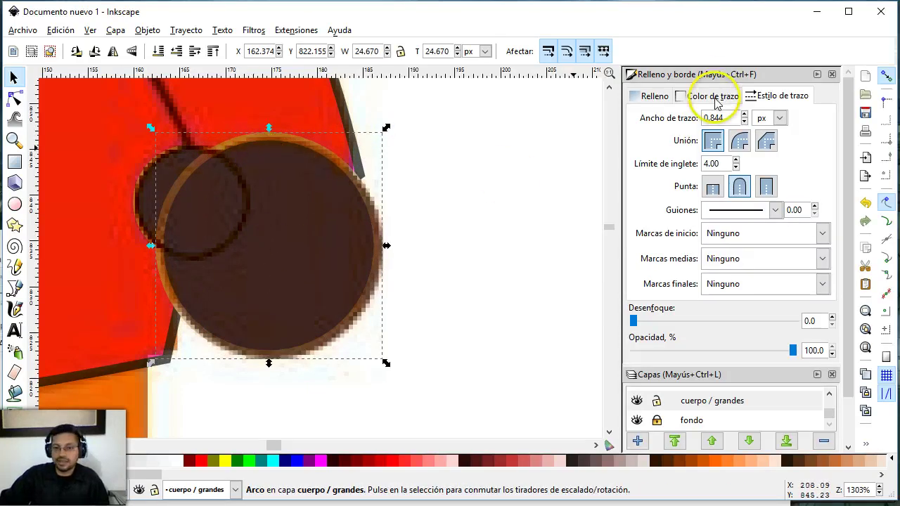
Give the thumb circle a black outline using RGB in Fill and Stroke.
left_click(395, 238)
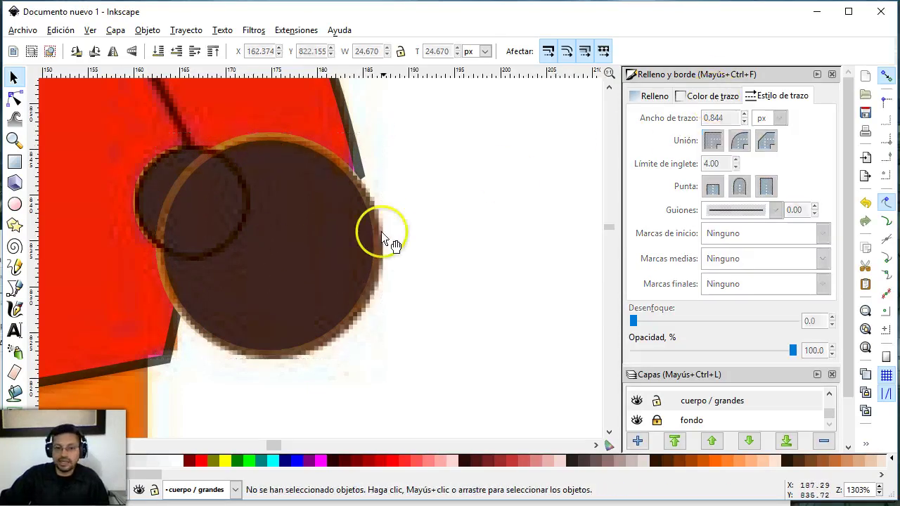
left_click(159, 181)
left_click(709, 96)
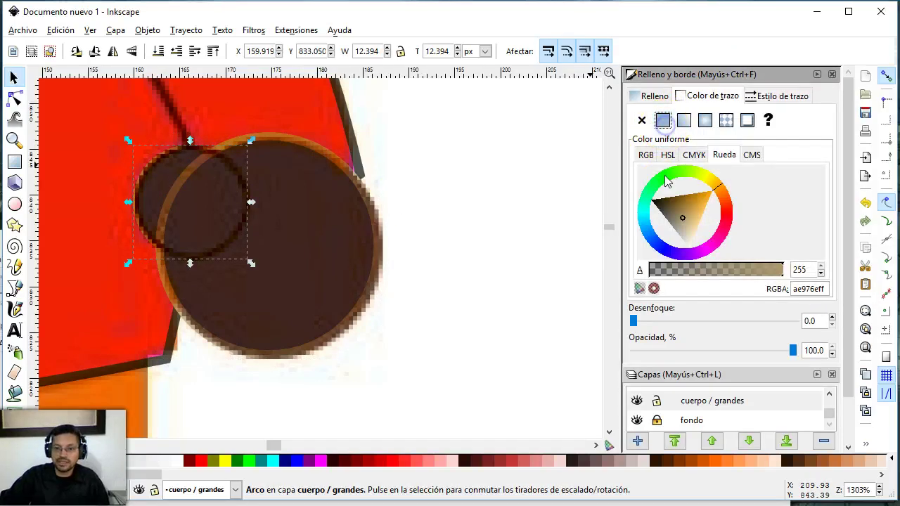
left_click(645, 155)
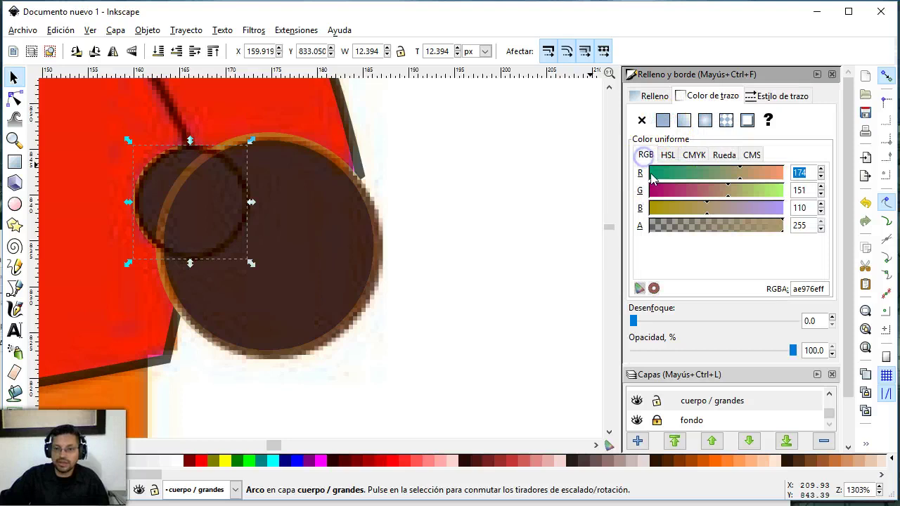
mouse_move(669, 180)
left_mouse_down()
mouse_move(649, 174)
mouse_move(683, 191)
mouse_move(605, 207)
left_mouse_up()
left_click(426, 268)
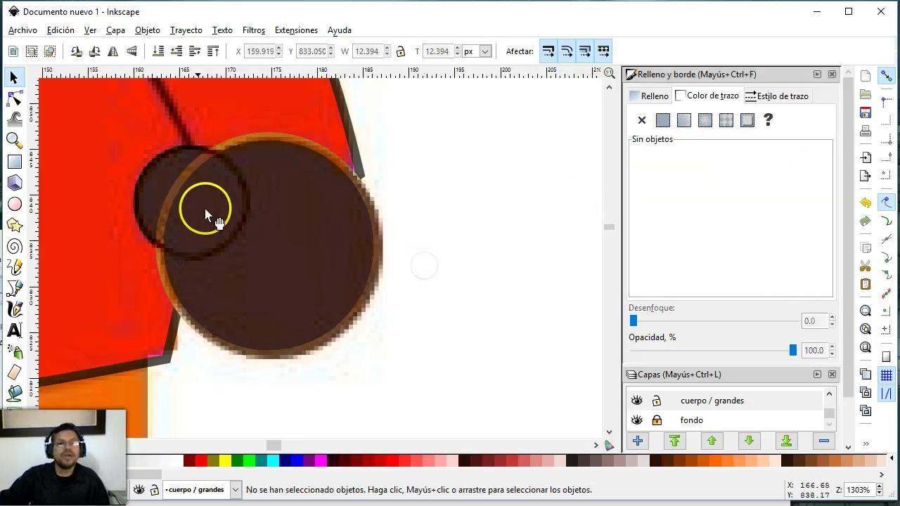
Duplicate the mitten and thumb circles and move the copy right of the hand.
left_click(238, 201)
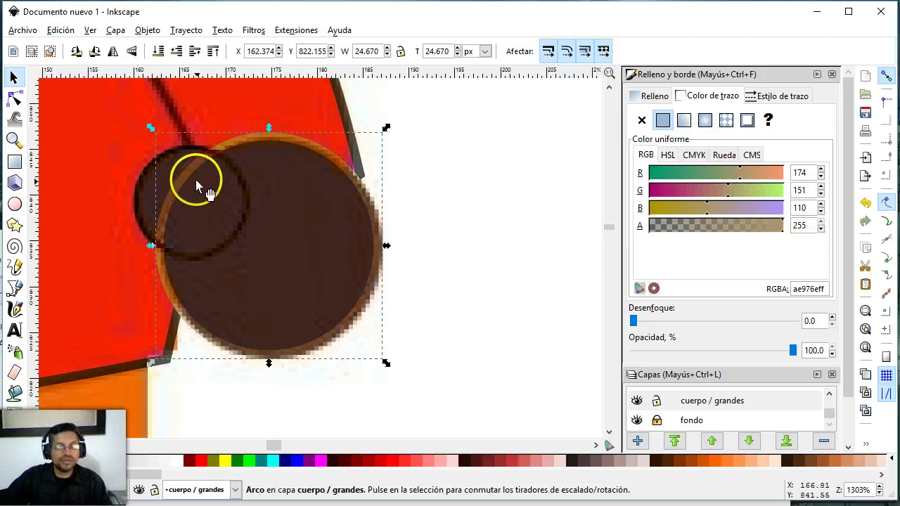
left_click(151, 188, "shift")
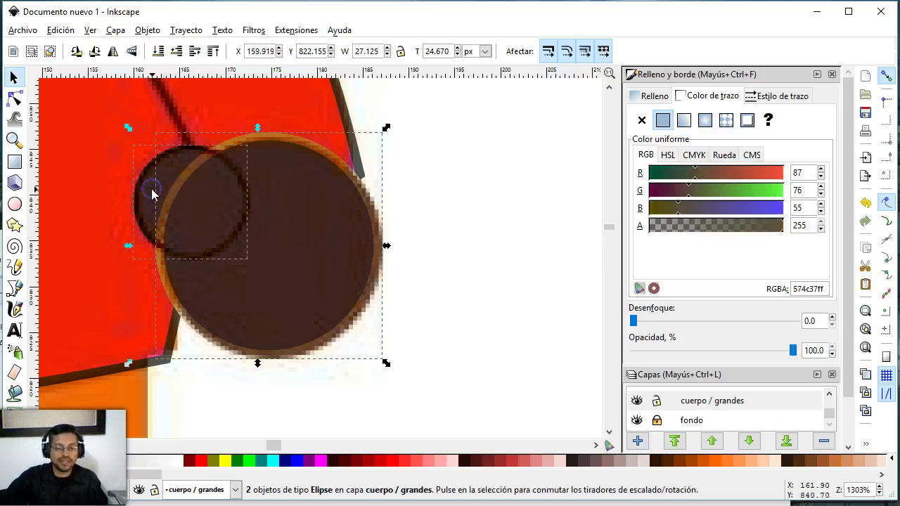
key("ctrl+d")
left_click_drag(180, 220, 463, 228)
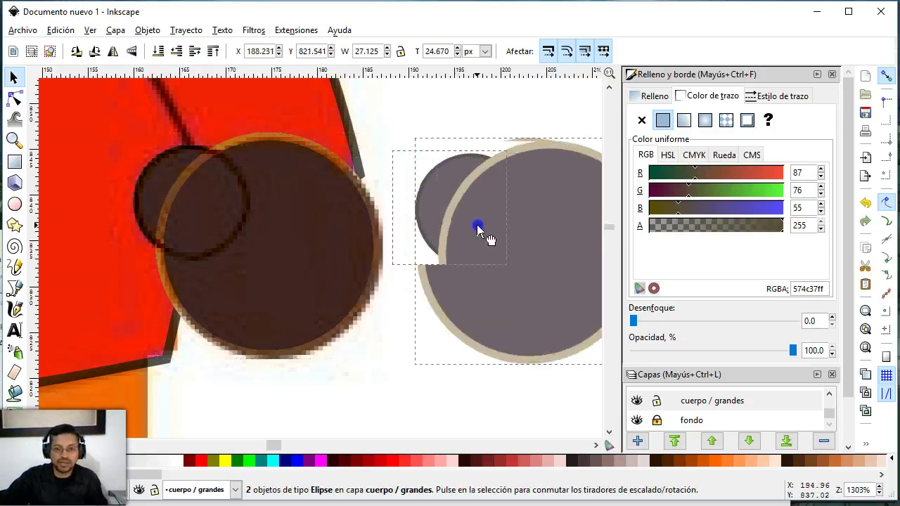
left_click(184, 30)
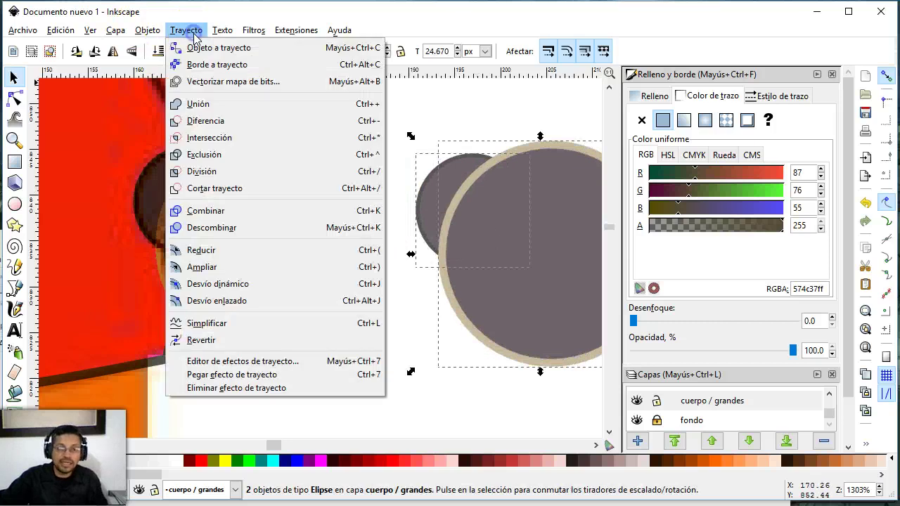
Union the copied circles, then raise the thumb circle and cut it from the big circle.
left_click(199, 103)
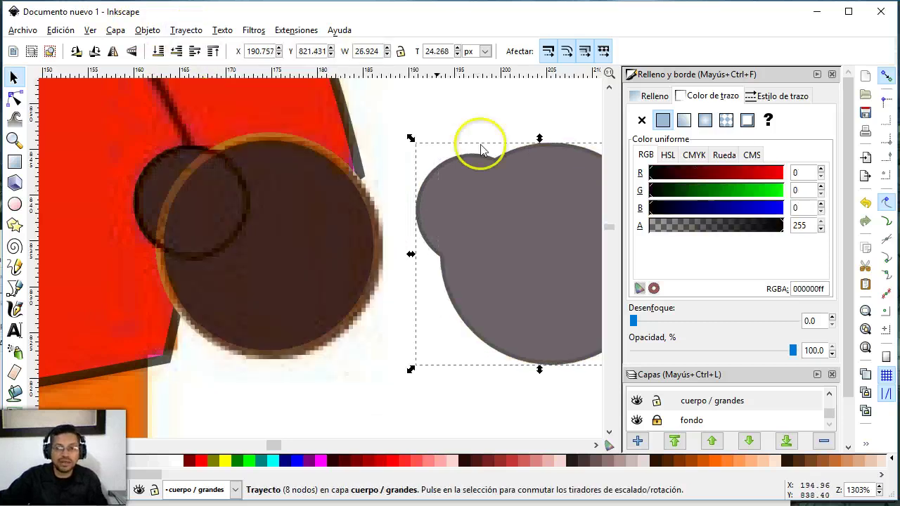
left_click(312, 395)
left_click(154, 183)
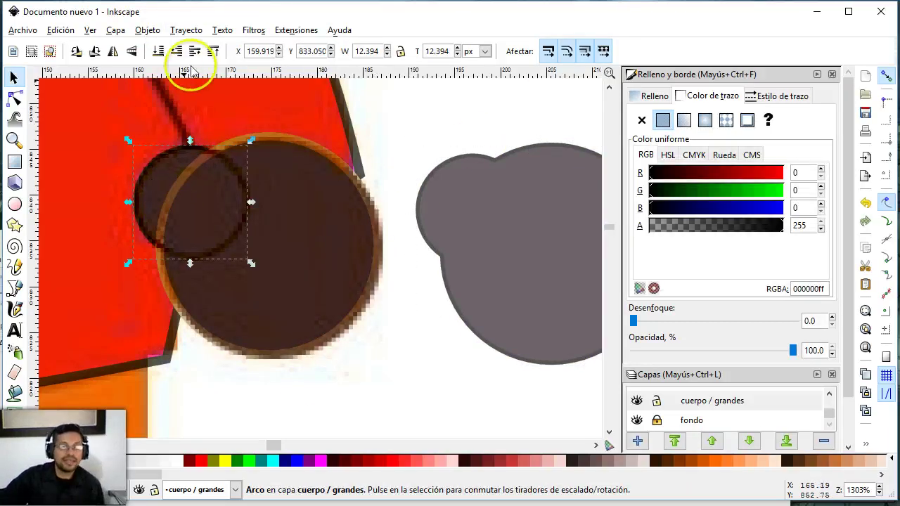
left_click(214, 51)
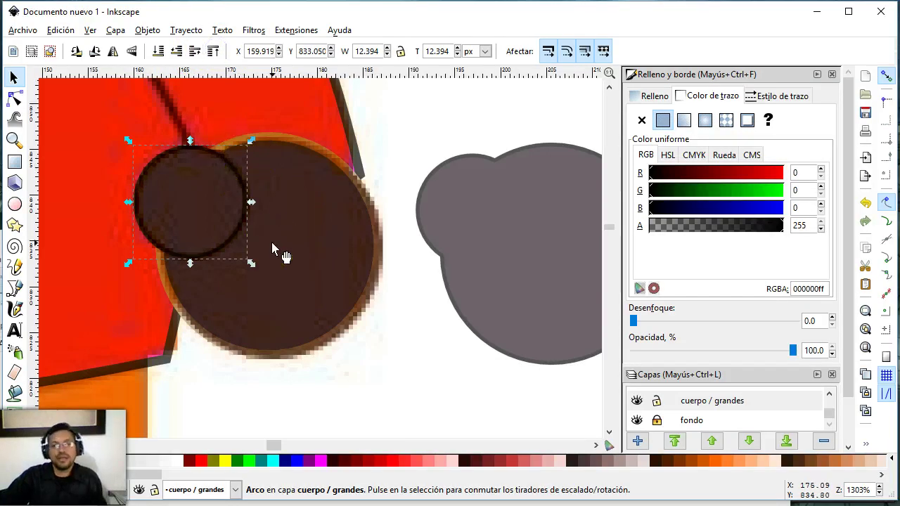
left_click(364, 207, "shift")
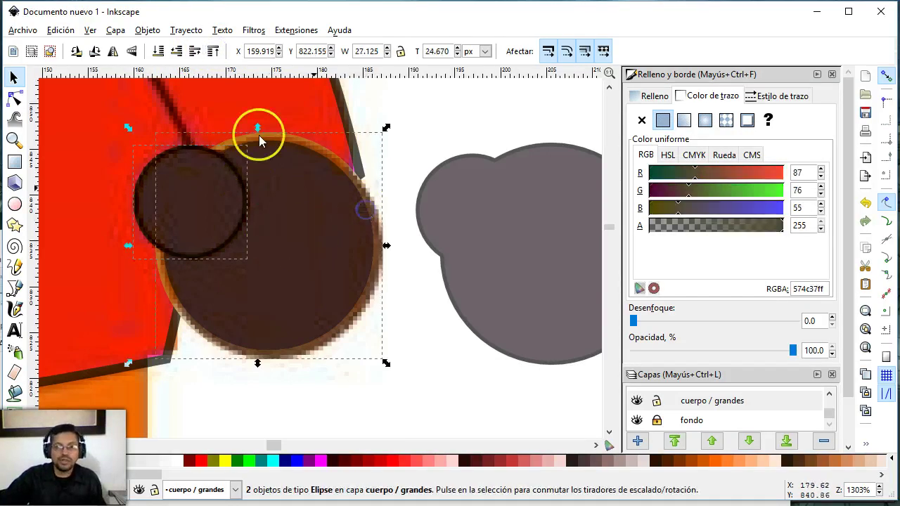
left_click(186, 30)
left_click(209, 119)
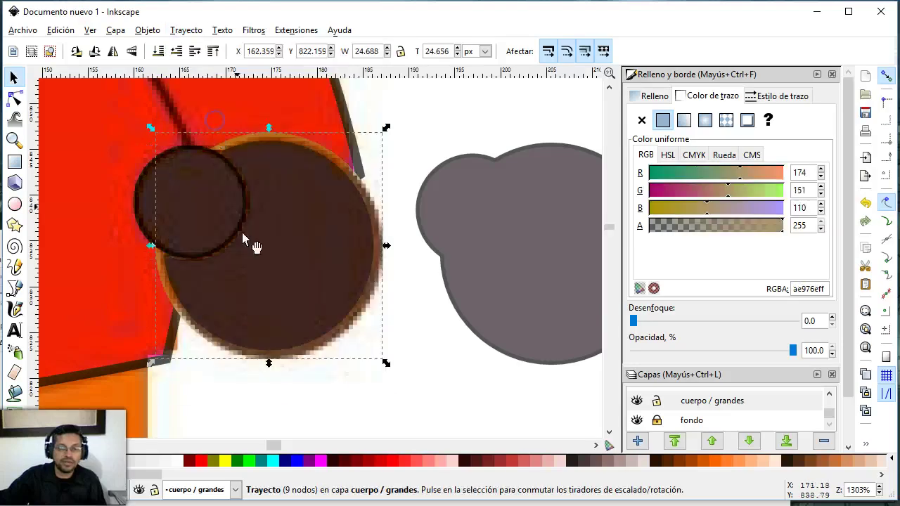
Move the merged shape onto the mitten, send it to the bottom and fill it brown.
left_click(373, 373)
mouse_move(492, 269)
left_mouse_down()
mouse_move(223, 258)
mouse_move(225, 161)
left_mouse_up()
left_click(213, 51)
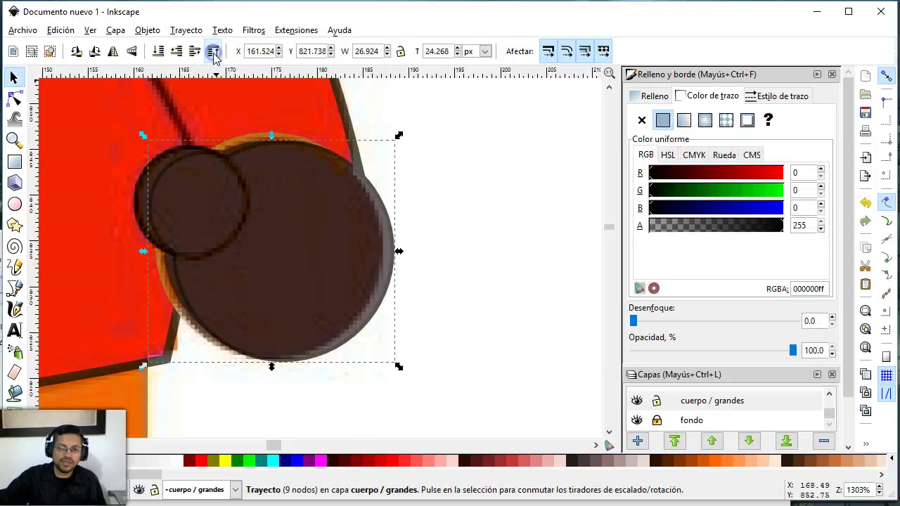
left_click(370, 462)
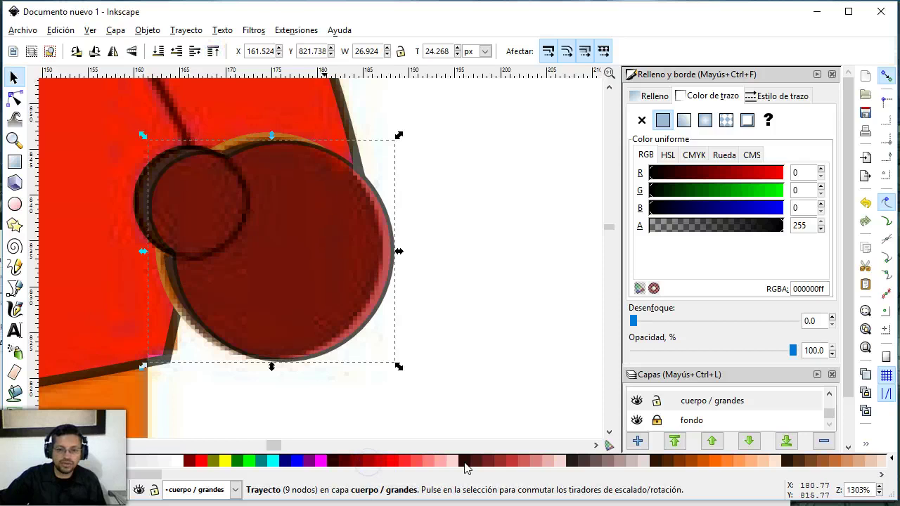
left_click(214, 461)
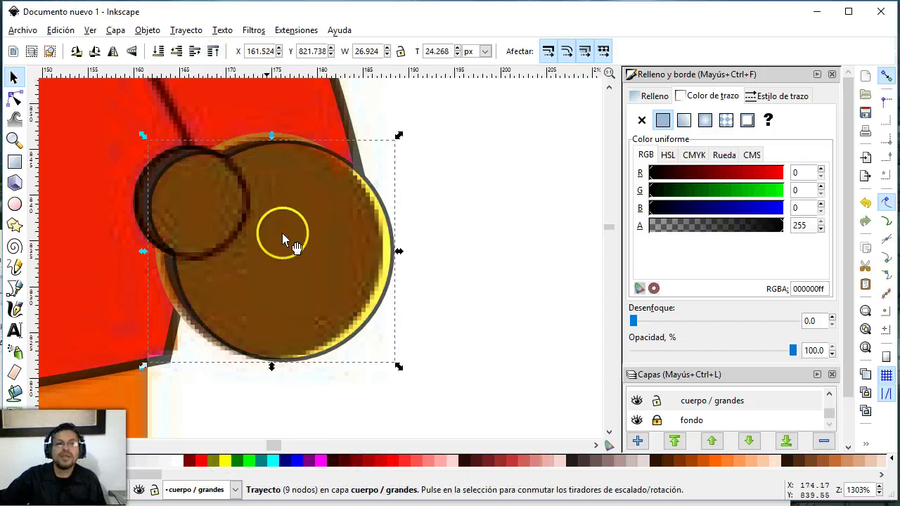
left_click_drag(282, 237, 268, 232)
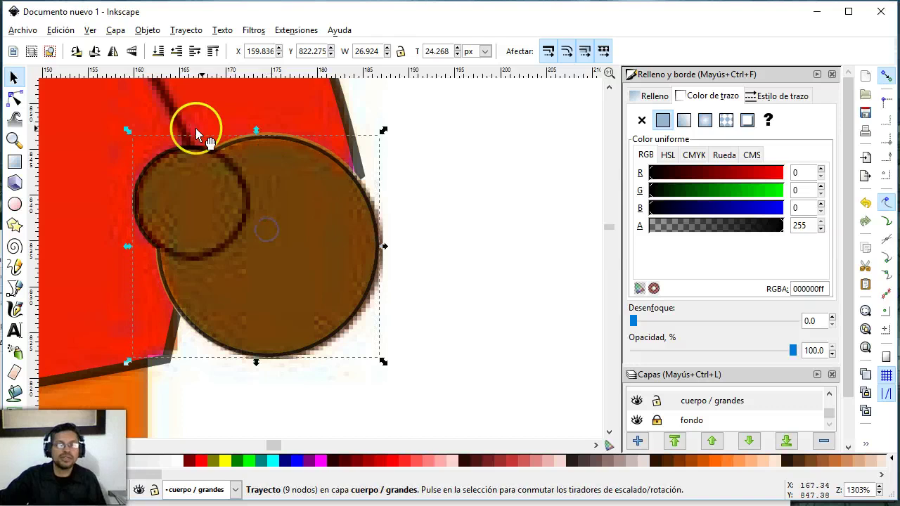
Cut the right-hand outline out of the red parka with Path > Difference.
left_click(79, 373, "shift")
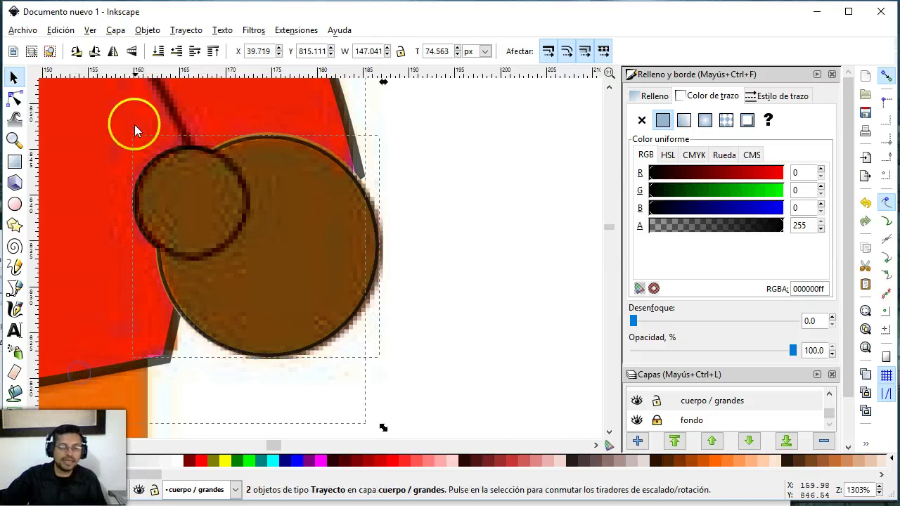
left_click(145, 31)
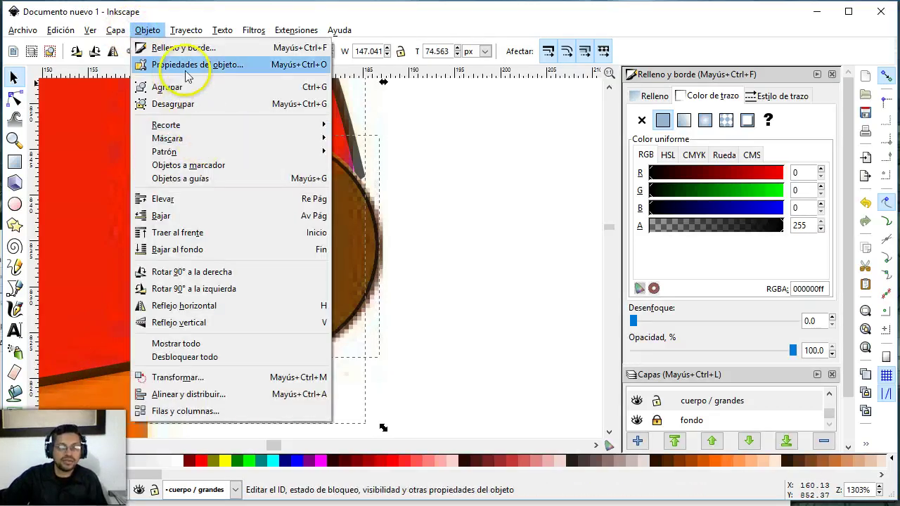
left_click(211, 122)
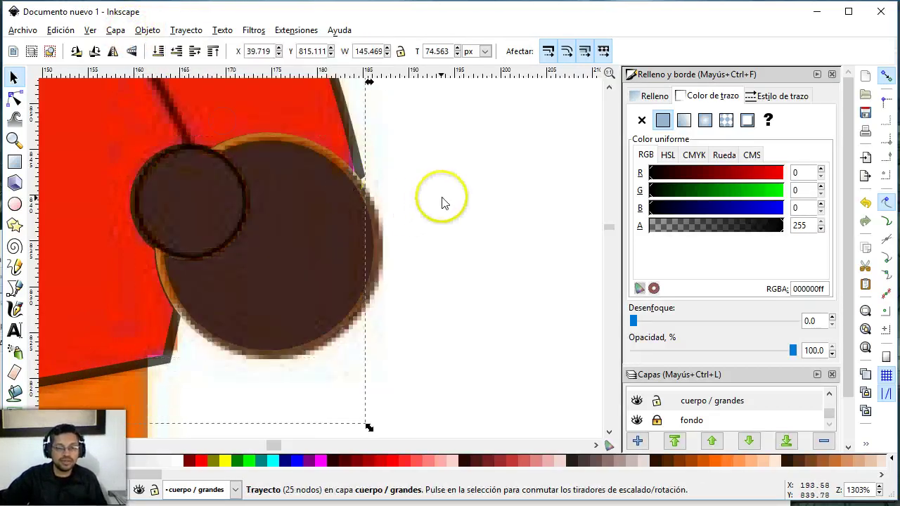
left_click(439, 201)
key("z")
left_click(241, 245, "shift")
Draw a rectangle over Kenny's orange trousers, just above the black ground line.
left_click(235, 232, "shift")
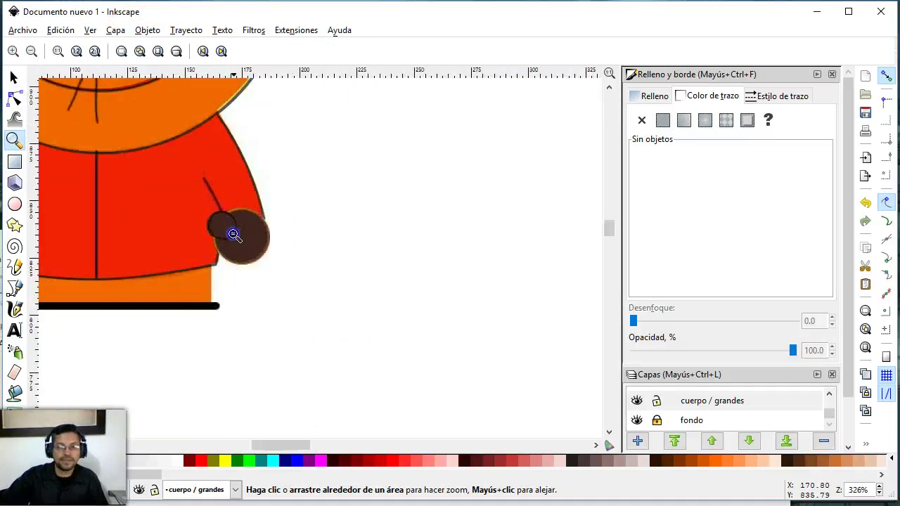
left_click_drag(304, 450, 276, 445)
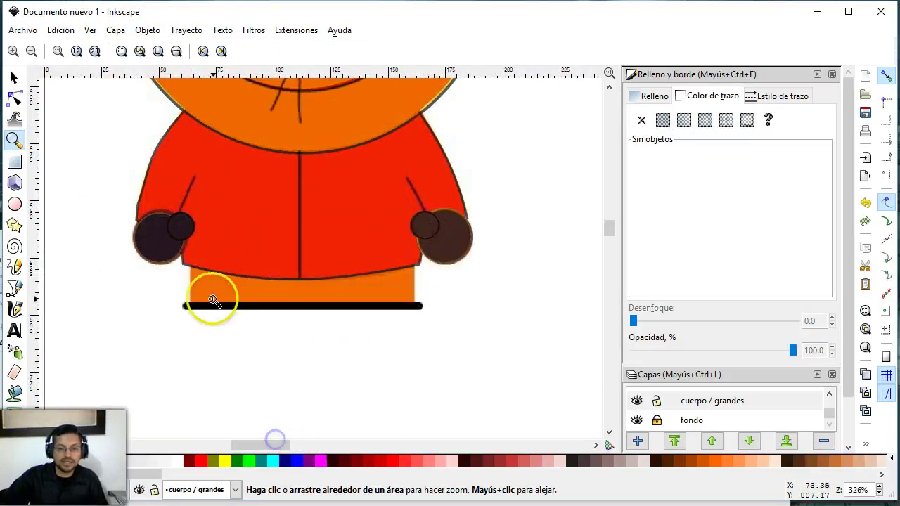
left_click_drag(160, 248, 455, 331)
left_click(12, 164)
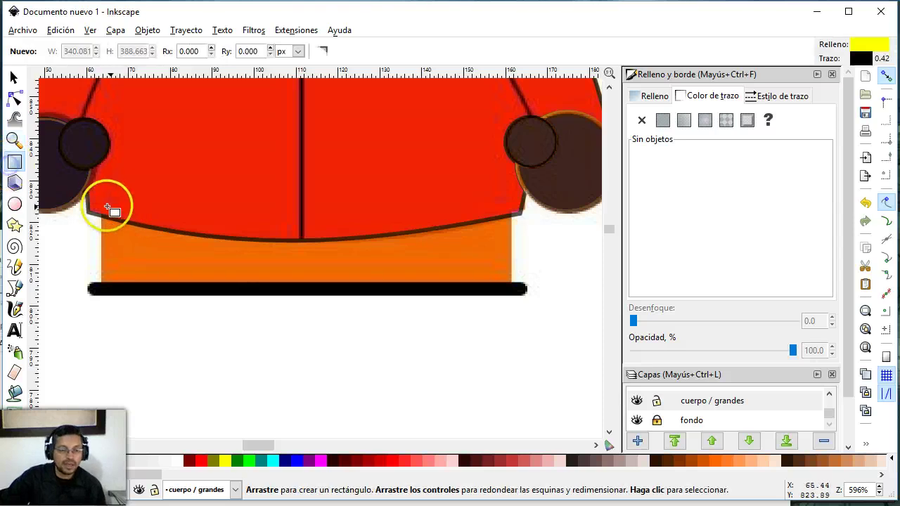
mouse_move(104, 201)
left_mouse_down()
mouse_move(426, 275)
mouse_move(512, 285)
left_mouse_up()
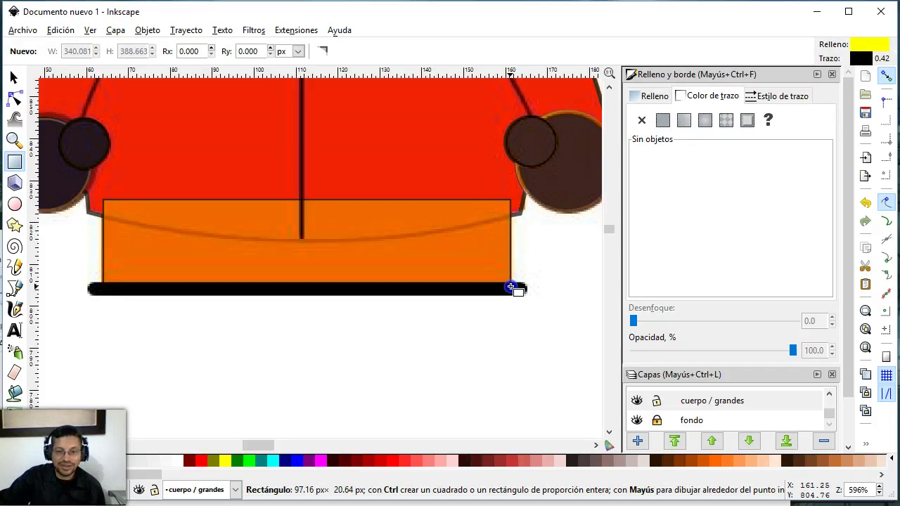
left_click_drag(511, 285, 512, 286)
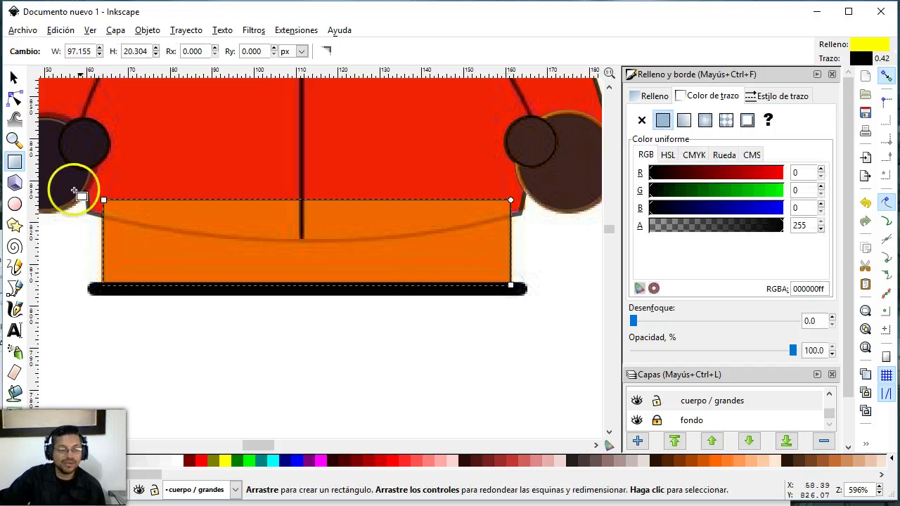
Line the orange strip up under the jacket and remove its outline.
left_click(16, 77)
left_click(281, 386)
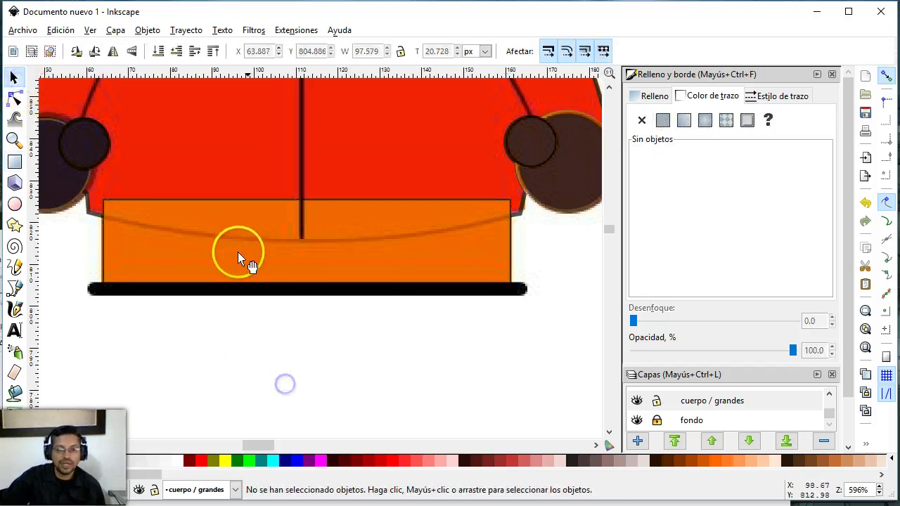
left_click_drag(240, 252, 277, 254)
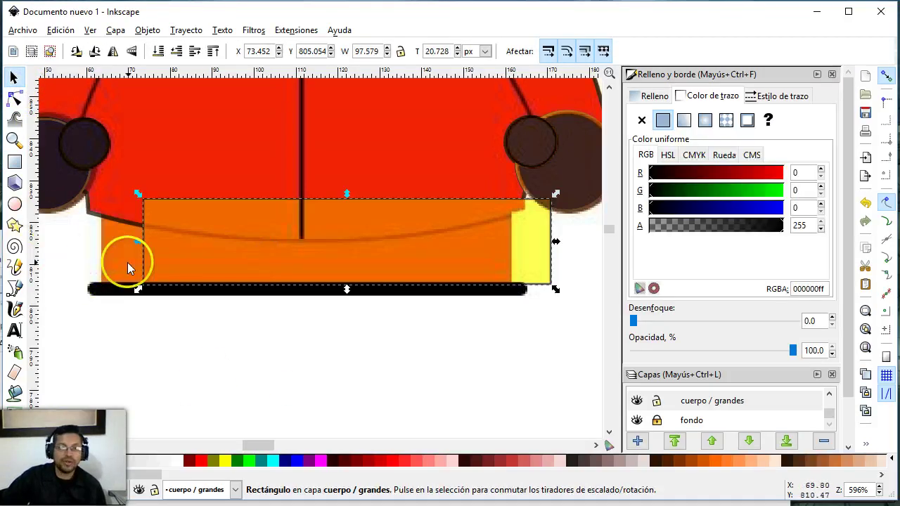
left_click_drag(159, 260, 123, 260)
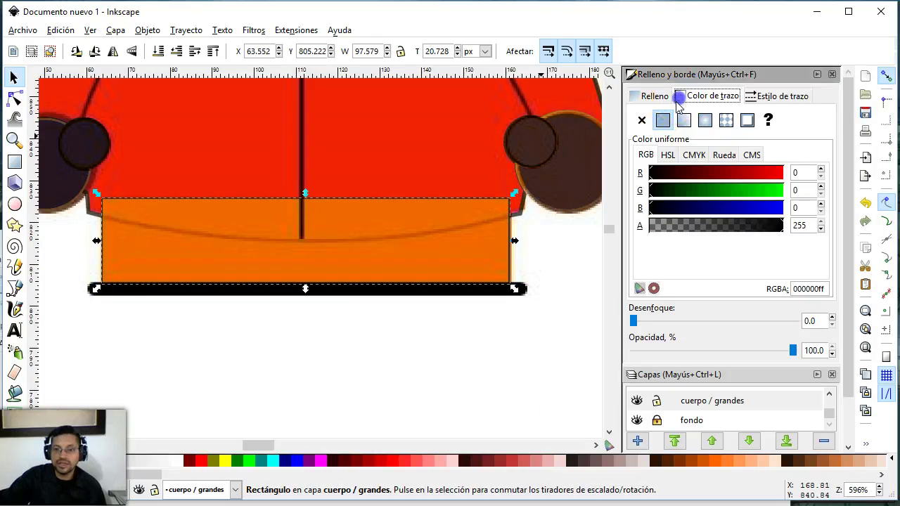
left_click(641, 121)
left_click(466, 350)
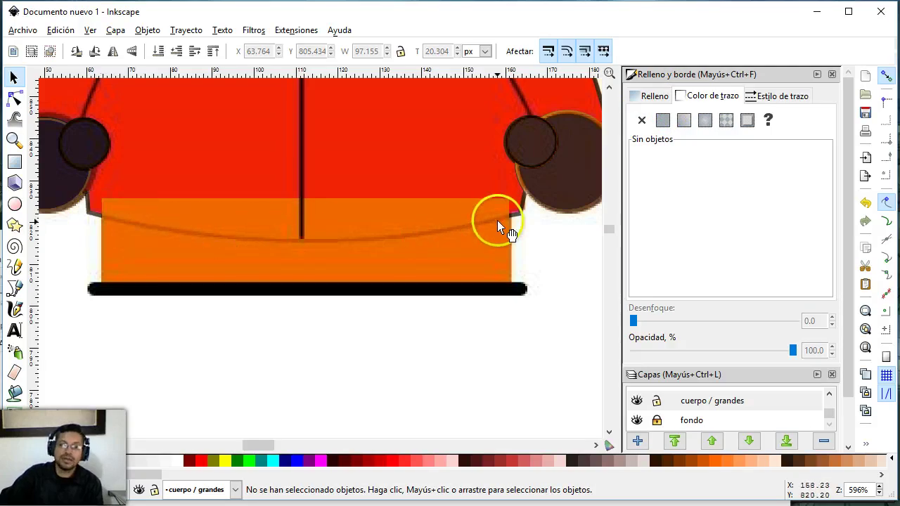
Fill the jacket dark brown and raise it above the strip, selecting both.
left_click(91, 213)
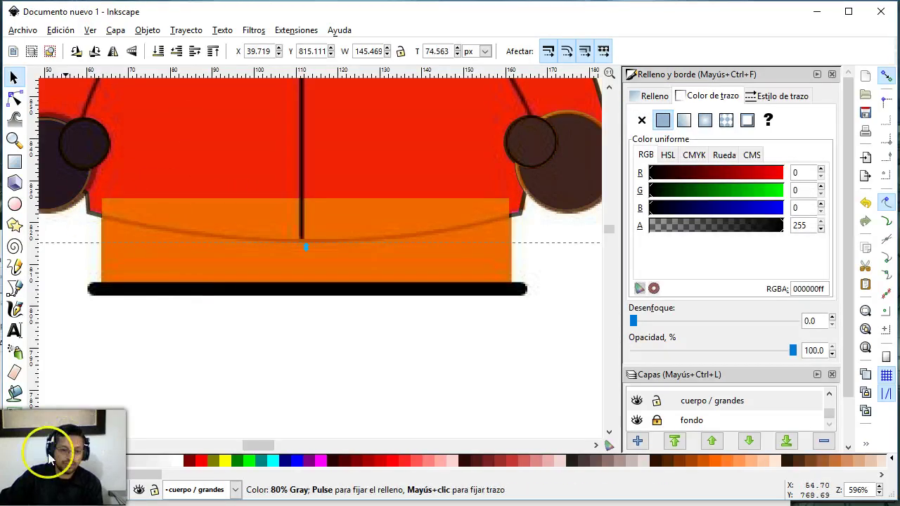
left_click(24, 464)
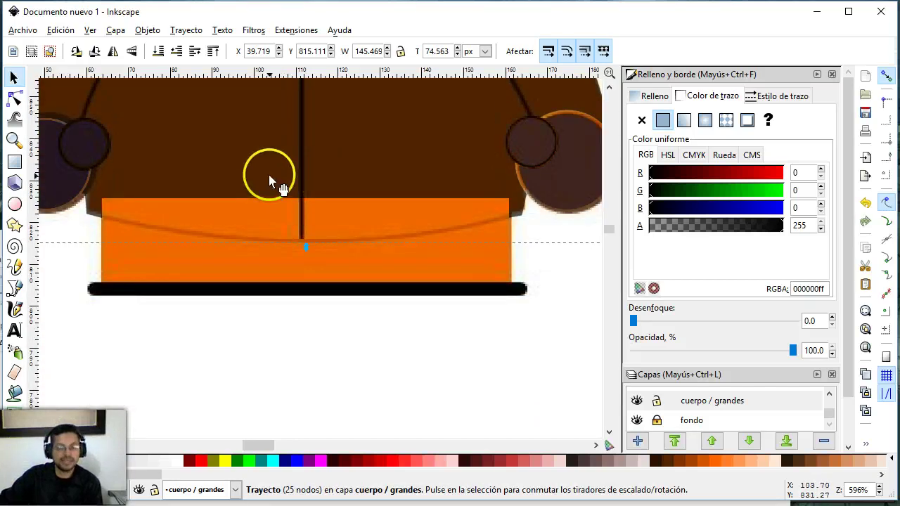
key("ctrl")
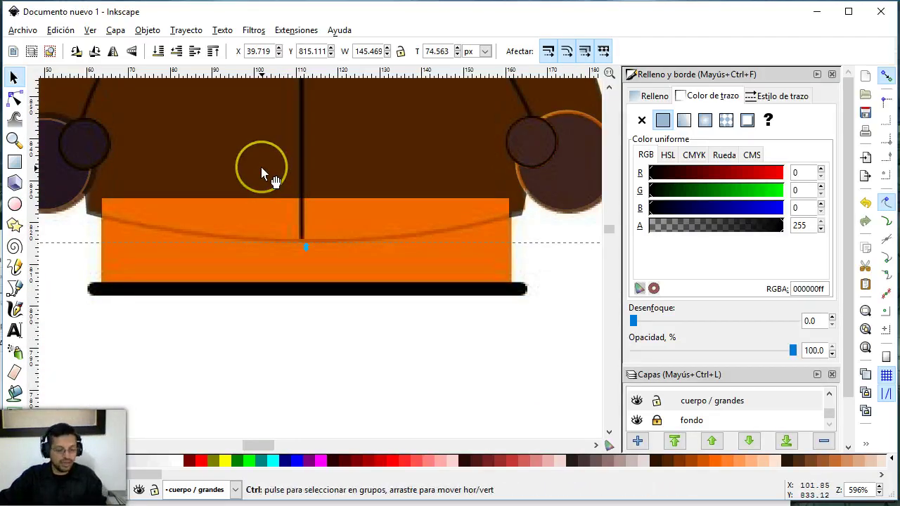
key("Home")
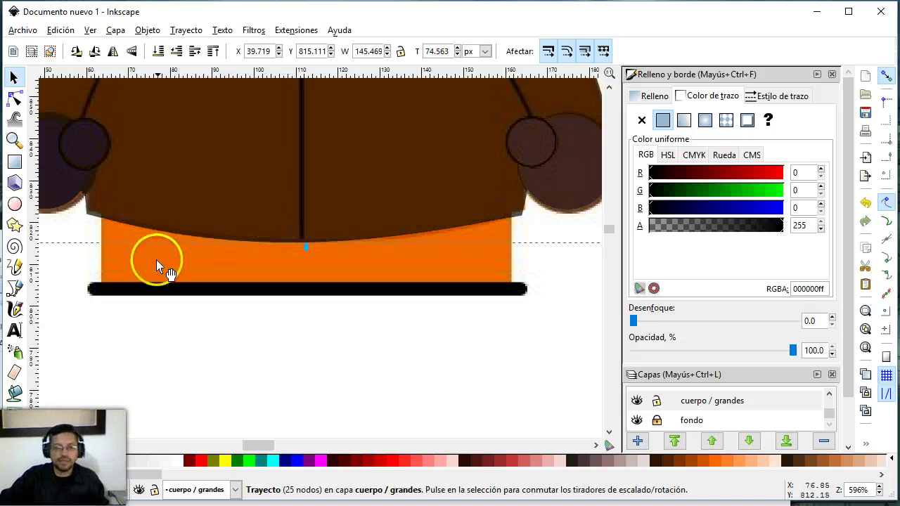
left_click(159, 262, "shift")
Cut the jacket's hem out of the strip with Path > Difference, raise it to top, fill maroon.
left_click(171, 31)
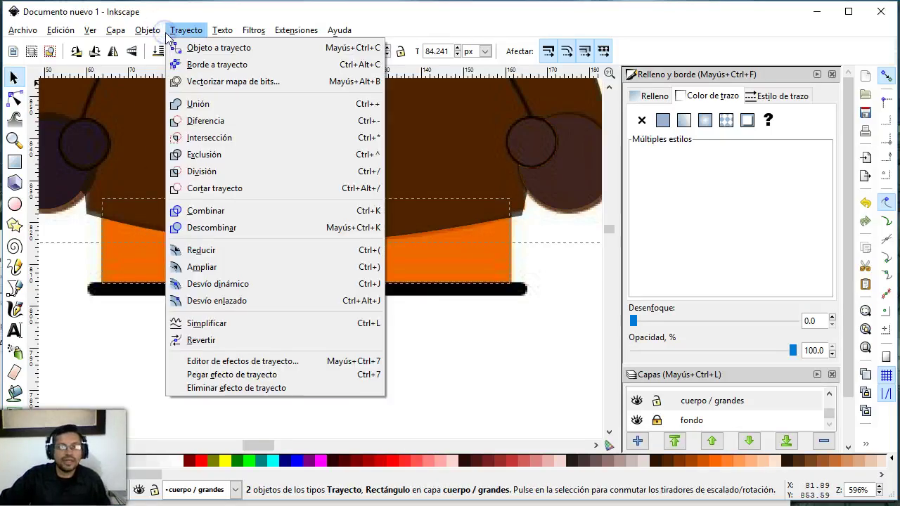
left_click(193, 120)
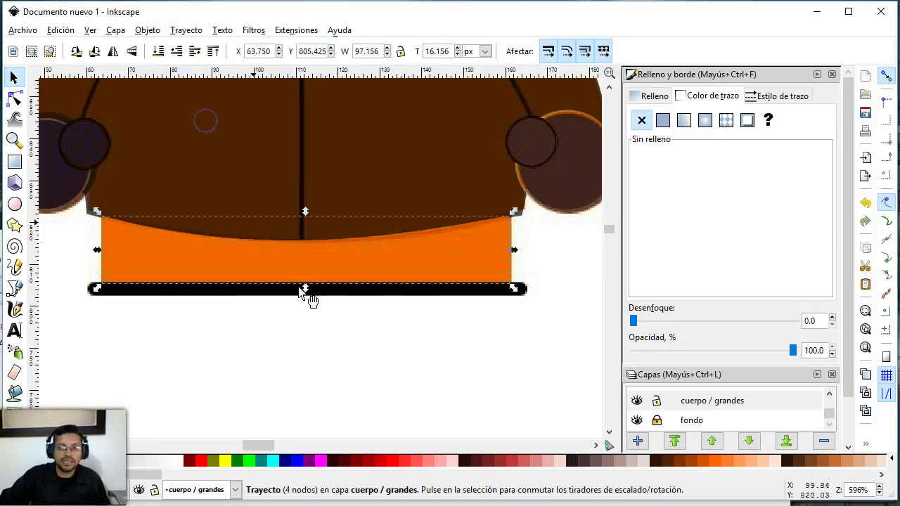
left_click(398, 320)
left_click(356, 267)
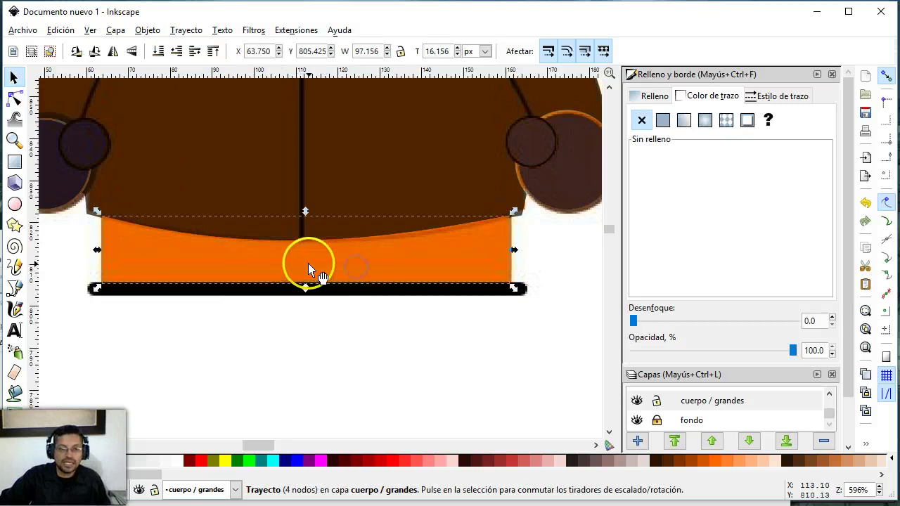
left_click_drag(308, 264, 313, 299)
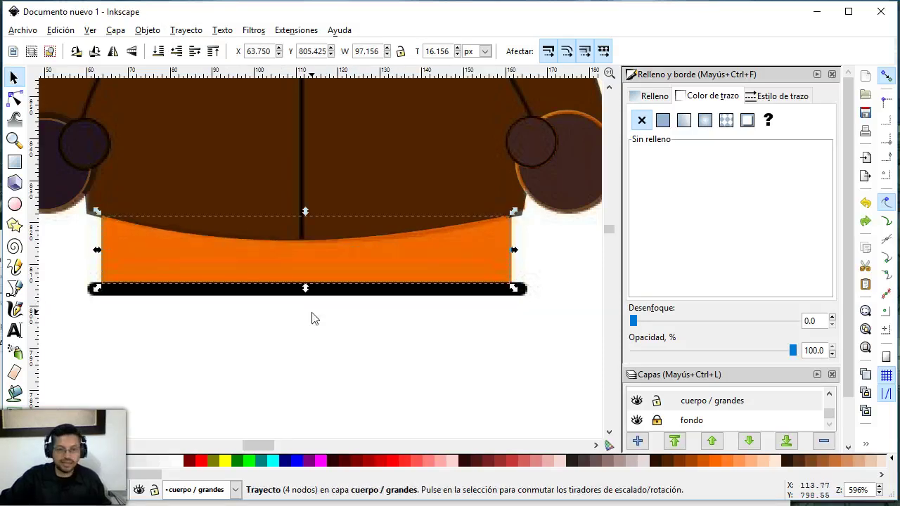
left_click(219, 54)
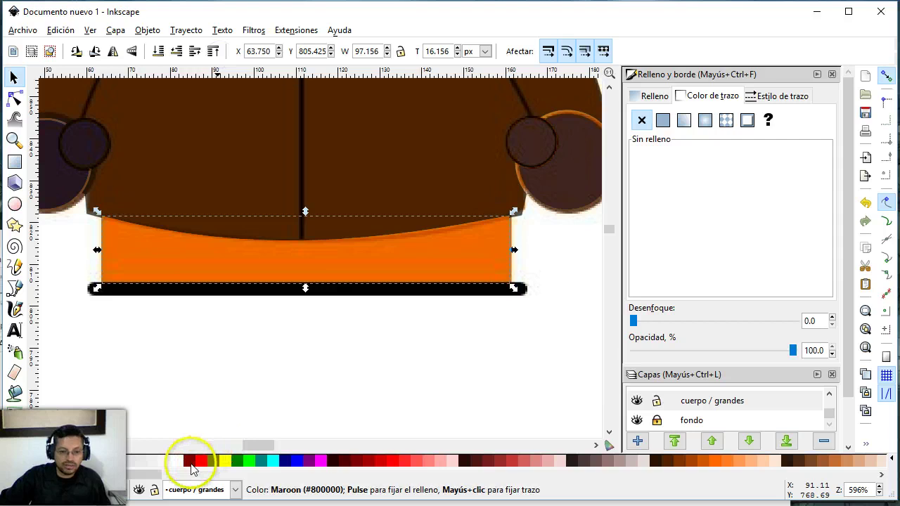
left_click(190, 462)
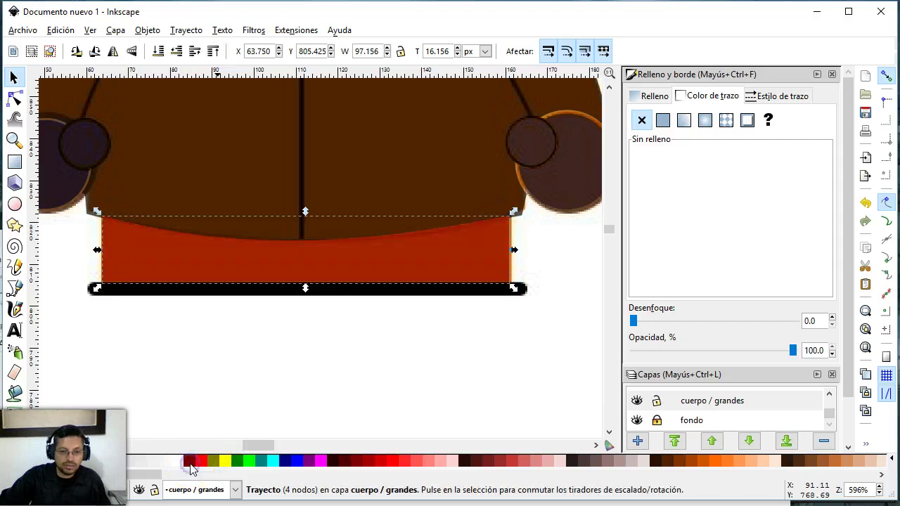
left_click(356, 317)
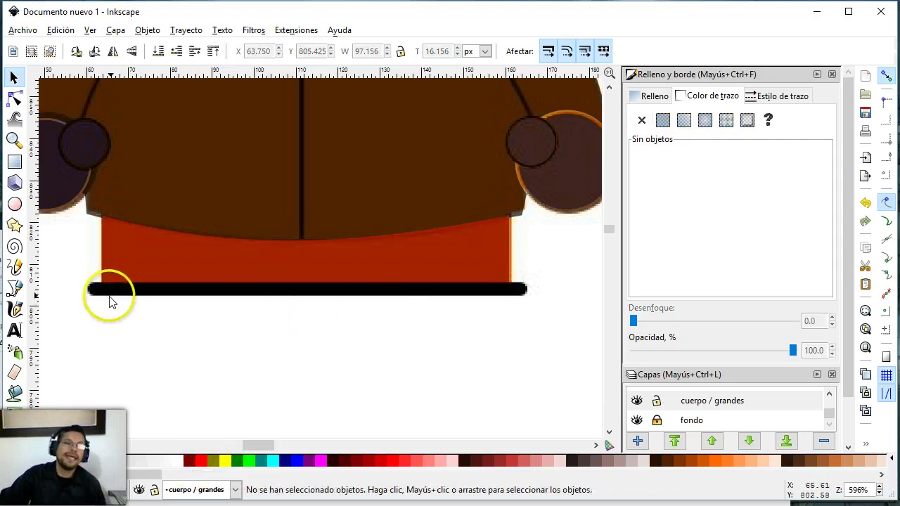
Draw a thin yellow bar and stretch it to match the black bar under the trousers.
left_click(14, 161)
left_click_drag(103, 335, 524, 350)
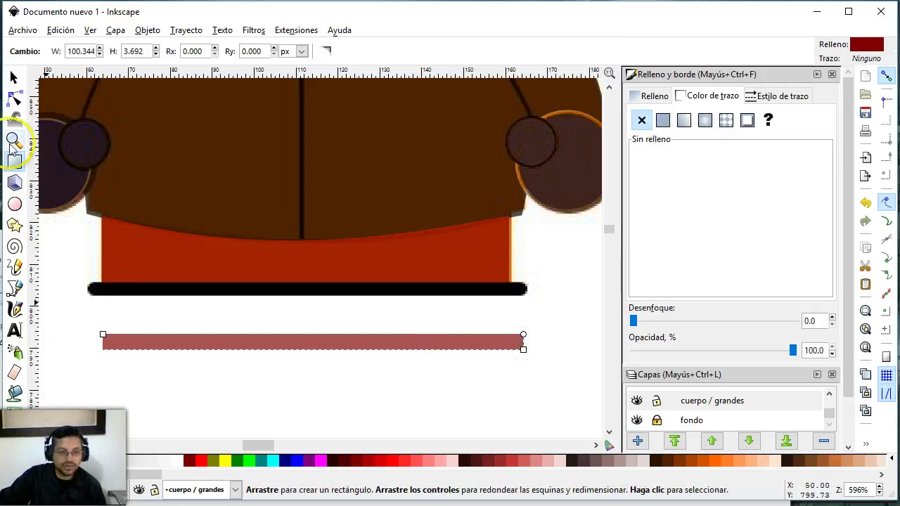
left_click(14, 79)
left_click_drag(201, 343, 187, 294)
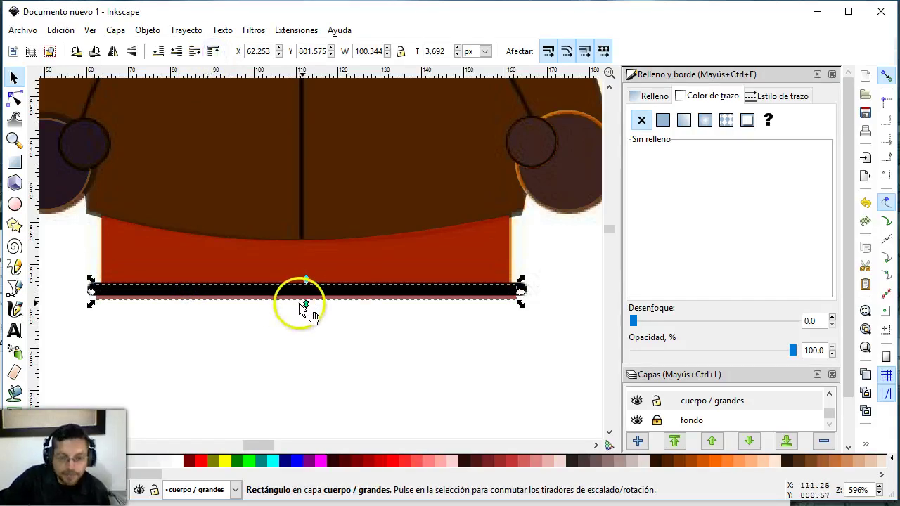
left_click_drag(305, 304, 307, 304)
left_click_drag(518, 293, 531, 295)
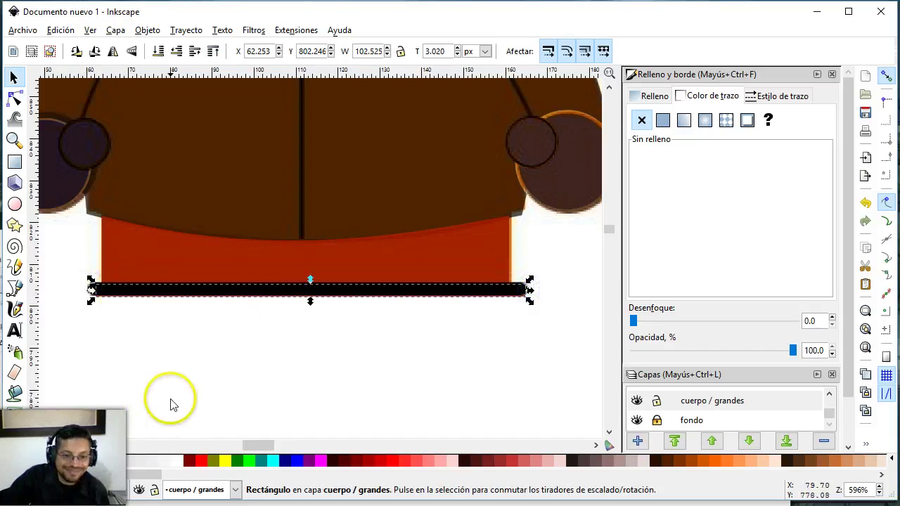
left_click(225, 461, "shift")
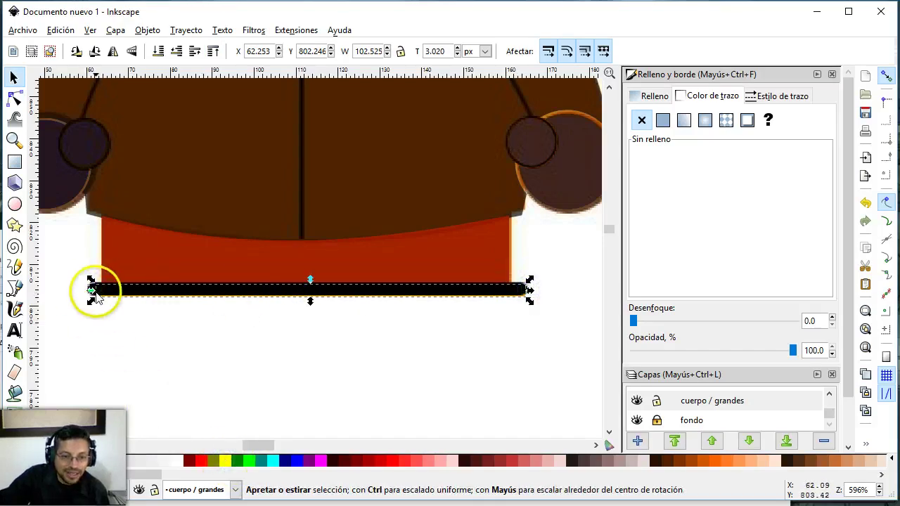
left_click_drag(87, 291, 82, 292)
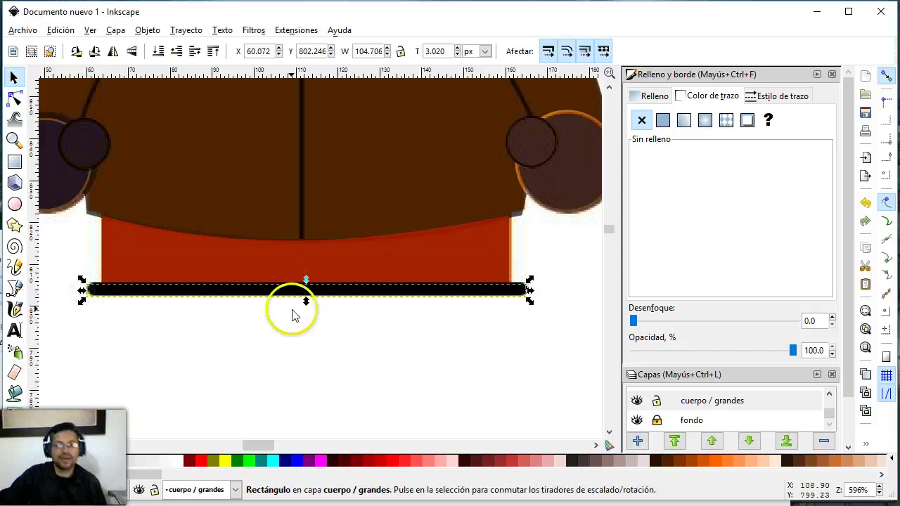
Duplicate the yellow bar, shift the copy down, and zoom in on its right end.
key("ctrl+d")
key("shift+Down")
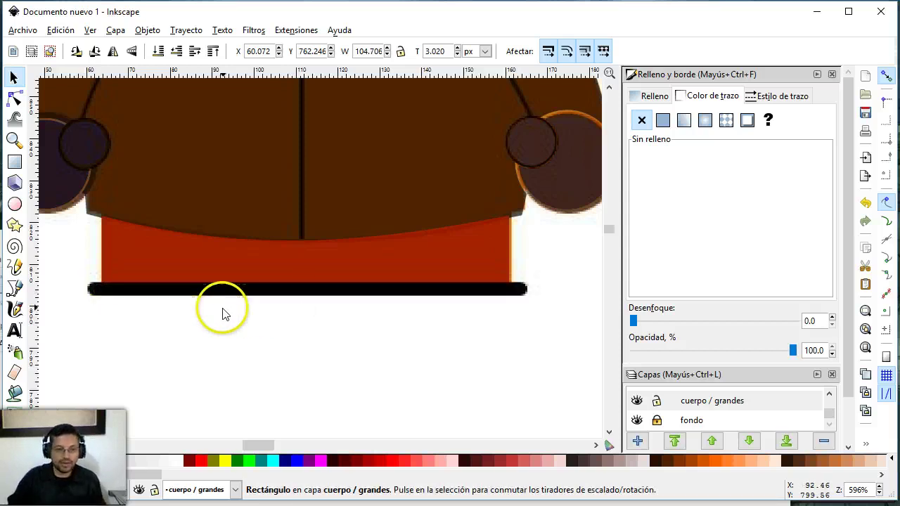
left_click(223, 314)
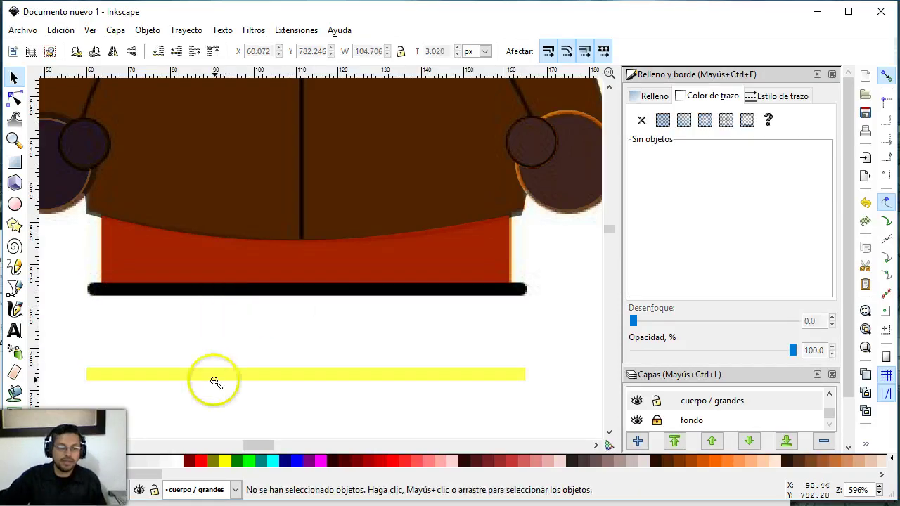
key("z")
left_click_drag(74, 356, 539, 398)
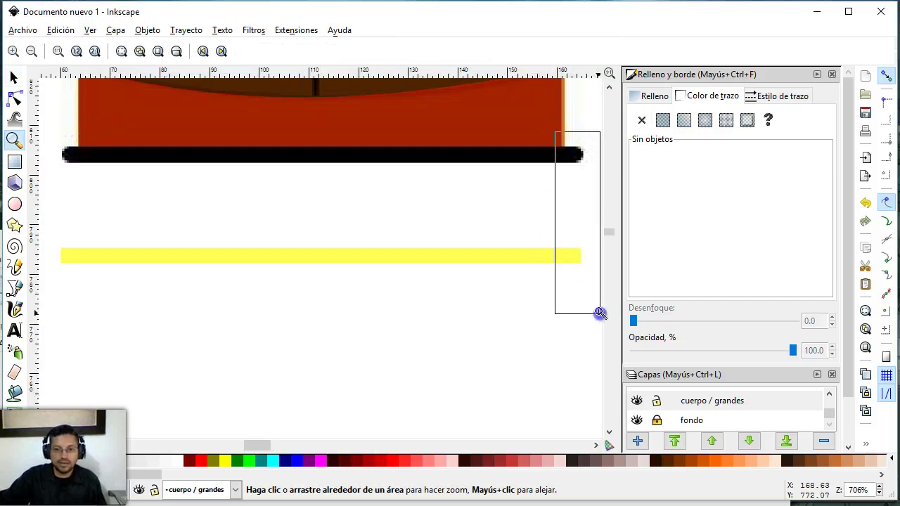
left_click_drag(600, 314, 600, 315)
Round the bar's ends with the Node tool and move it back onto the black bar.
left_click(14, 99)
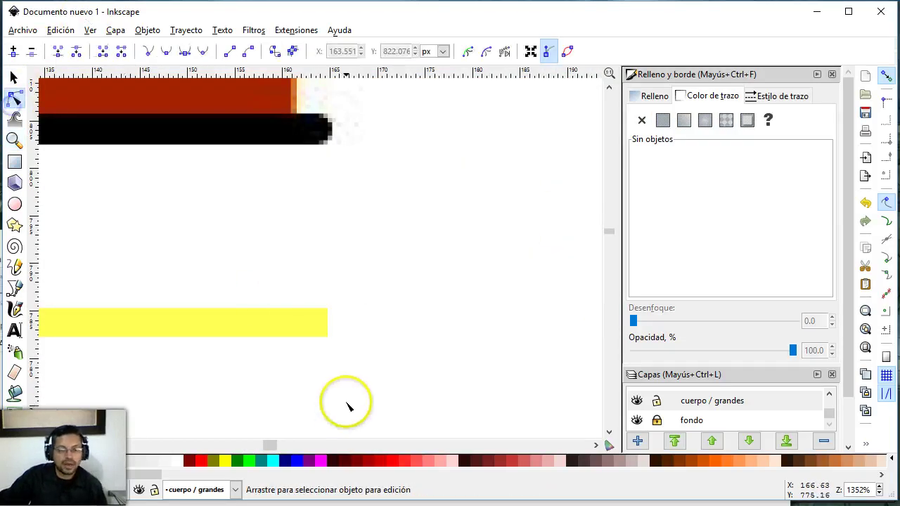
left_click(323, 327)
left_click(326, 310)
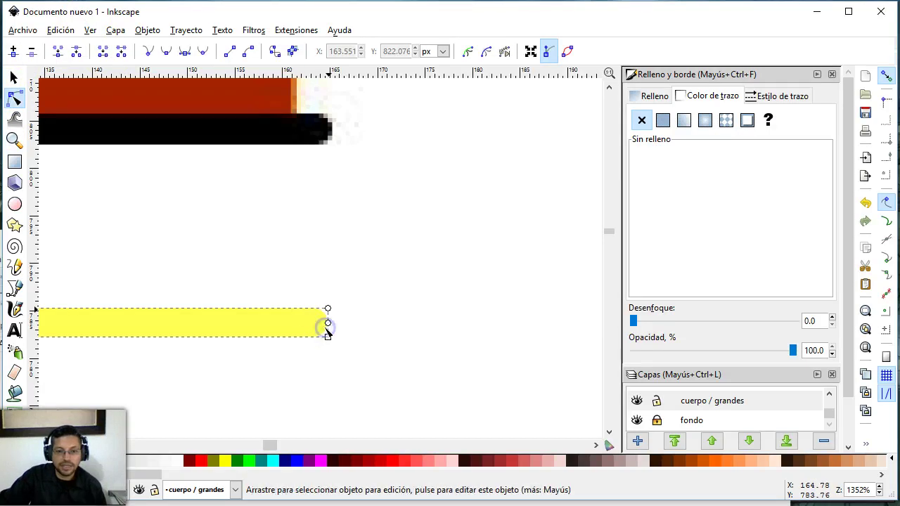
left_click(15, 79)
left_click(301, 253)
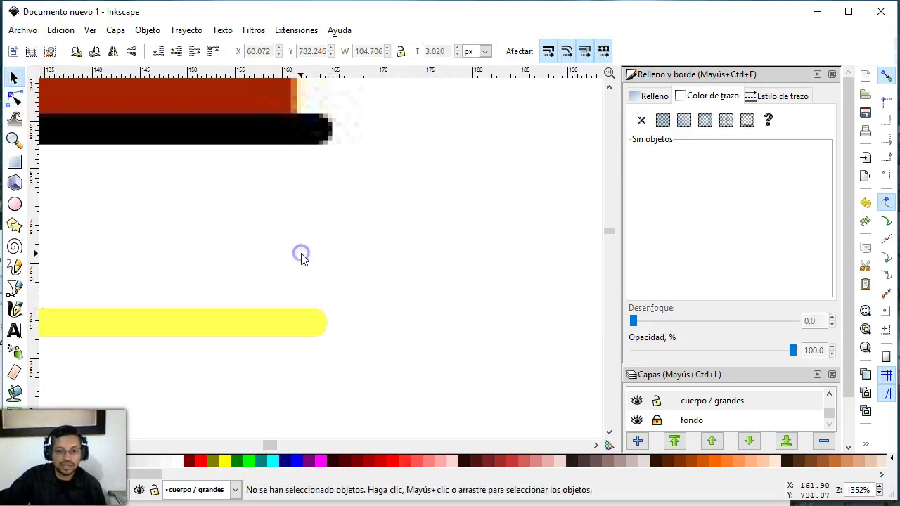
left_click_drag(320, 336, 310, 138)
key("z")
left_click(316, 249, "shift")
Select all of Kenny's traced shapes and move them beside the reference, slightly lower-right.
left_click(316, 250, "shift")
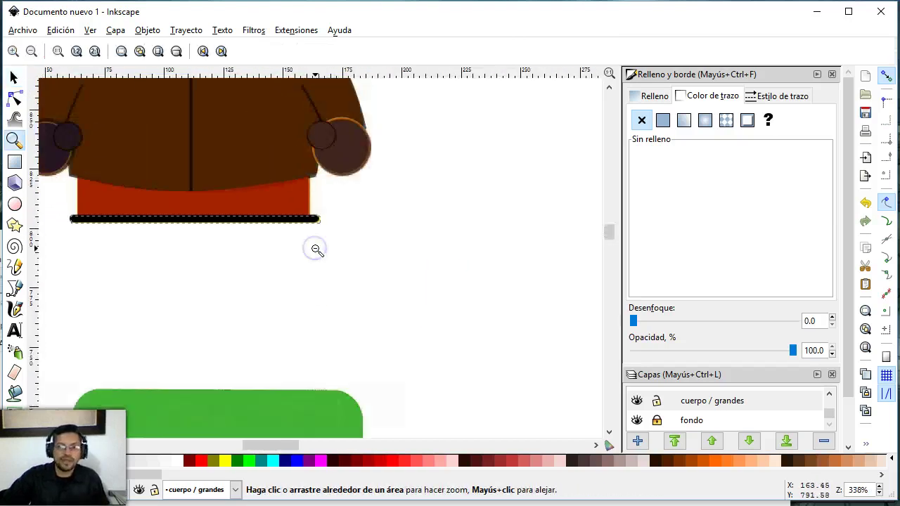
left_click(316, 247, "shift")
scroll(422, 211, "up", 1)
scroll(440, 203, "up", 4)
scroll(440, 210, "up", 1)
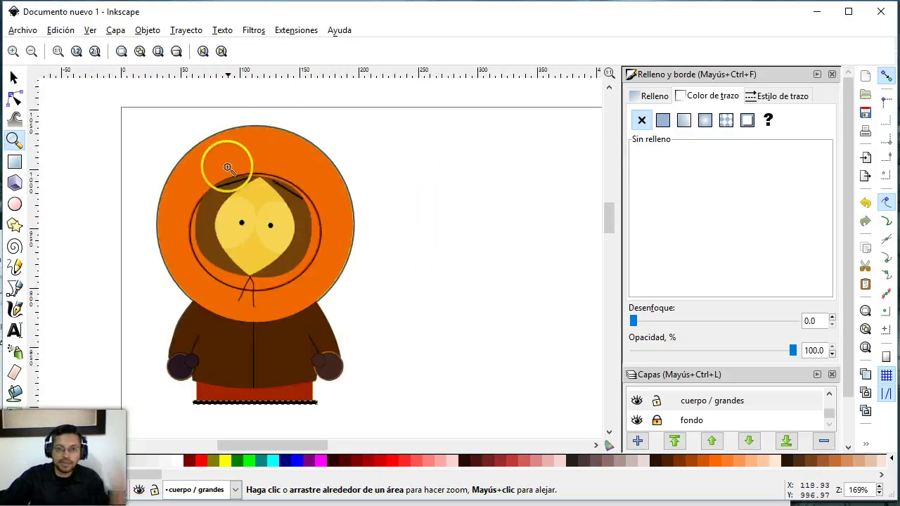
left_click(14, 78)
left_click(104, 132)
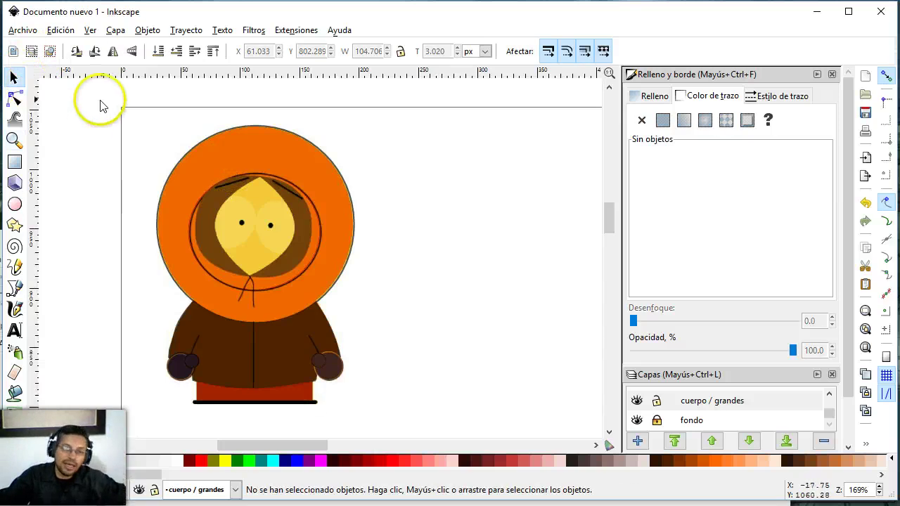
left_click_drag(100, 98, 374, 411)
left_click(274, 330)
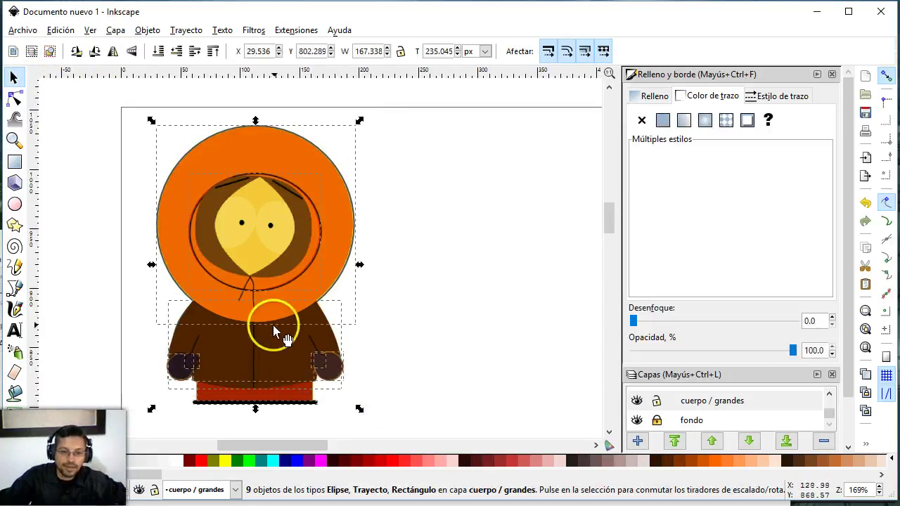
left_click_drag(286, 294, 506, 297)
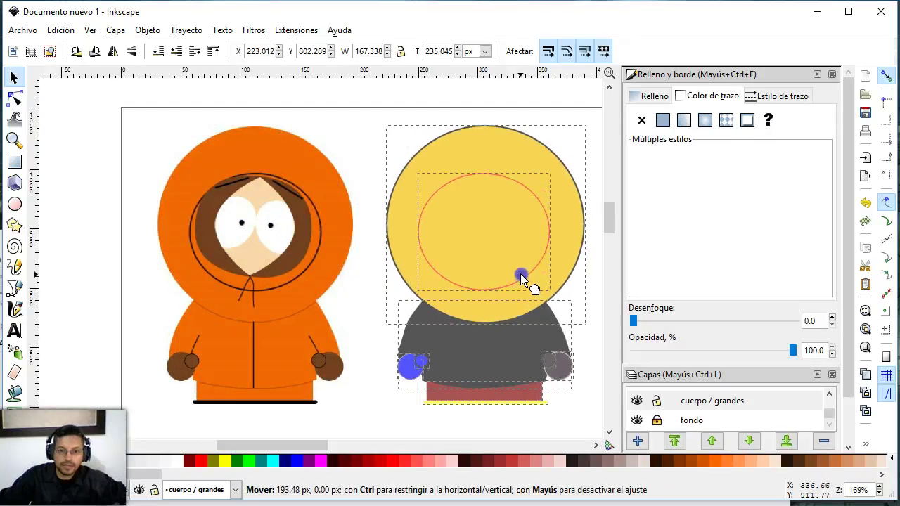
left_click_drag(506, 297, 516, 276)
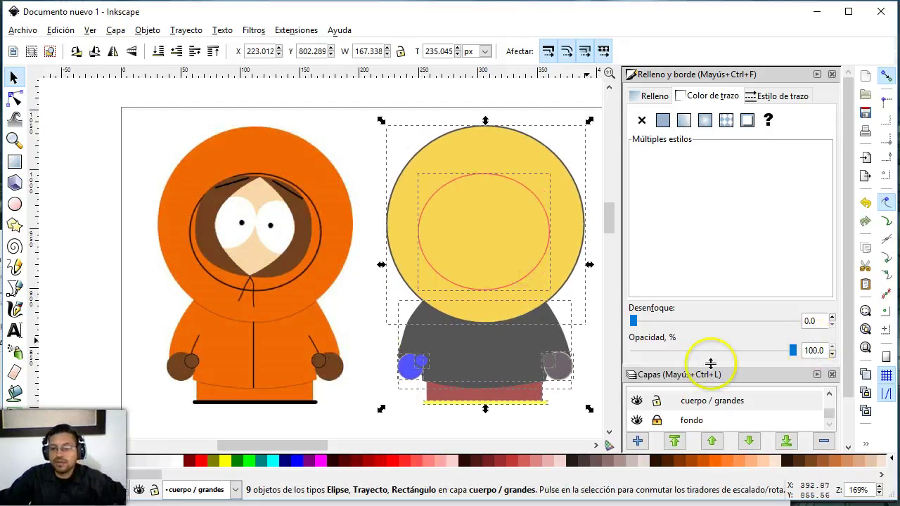
Raise the cuerpo / grandes layer opacity from 66.5 to 100 and select the yellow head.
left_click_drag(713, 361, 723, 313)
left_click(738, 436)
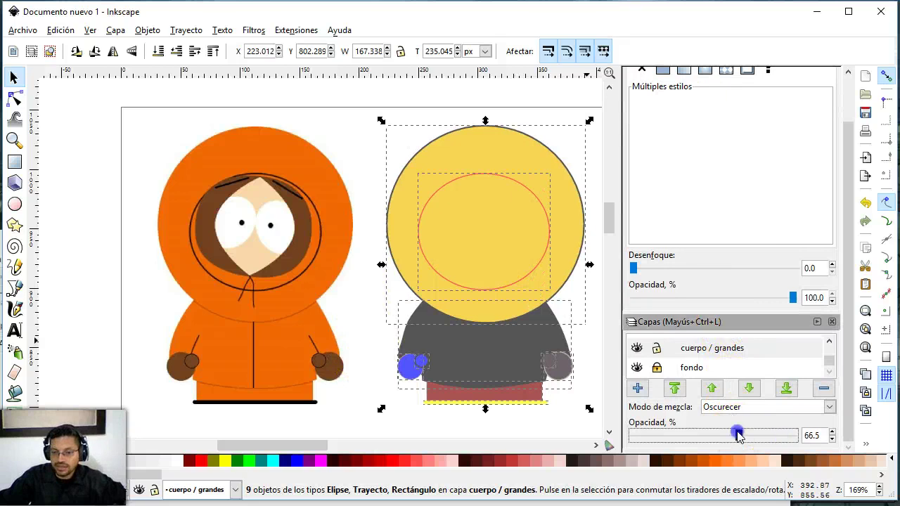
left_click(804, 436)
left_click(329, 113)
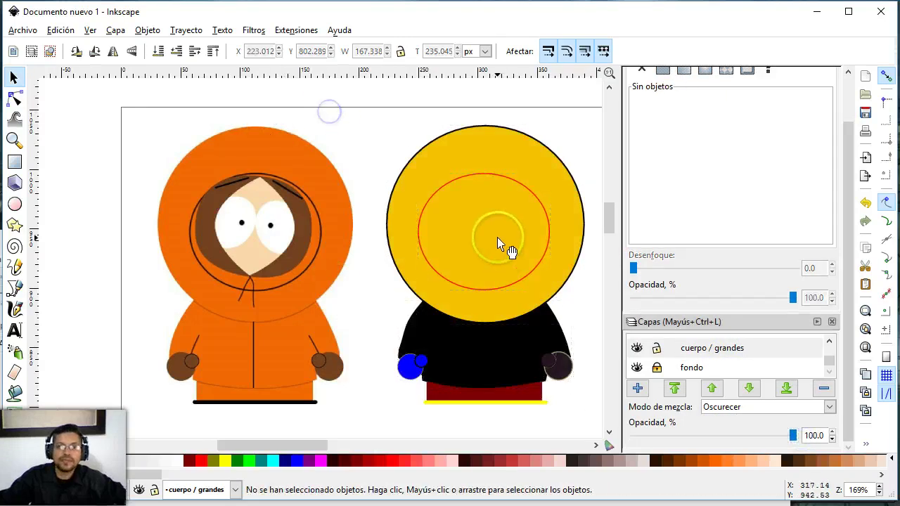
left_click(485, 148)
scroll(707, 116, "up", 3)
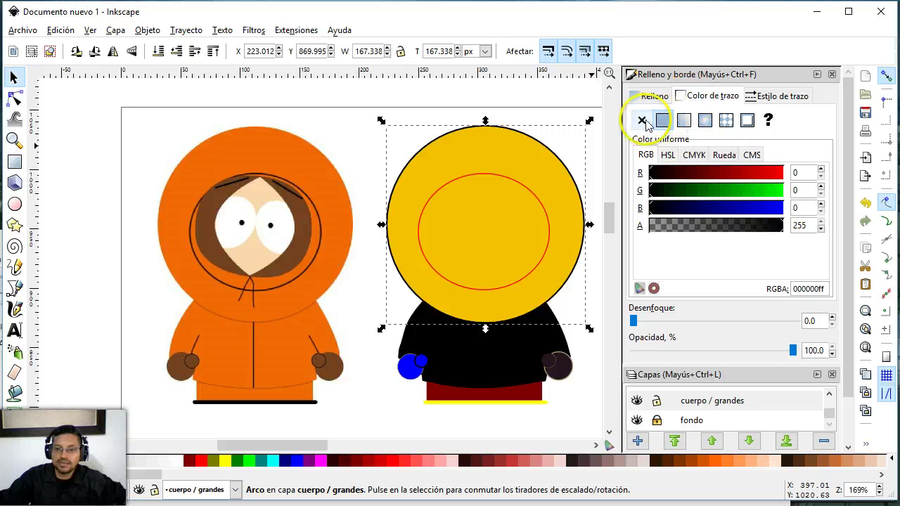
Remove the head's outline and fill it with Kenny's orange sampled by the dropper.
left_click(641, 120)
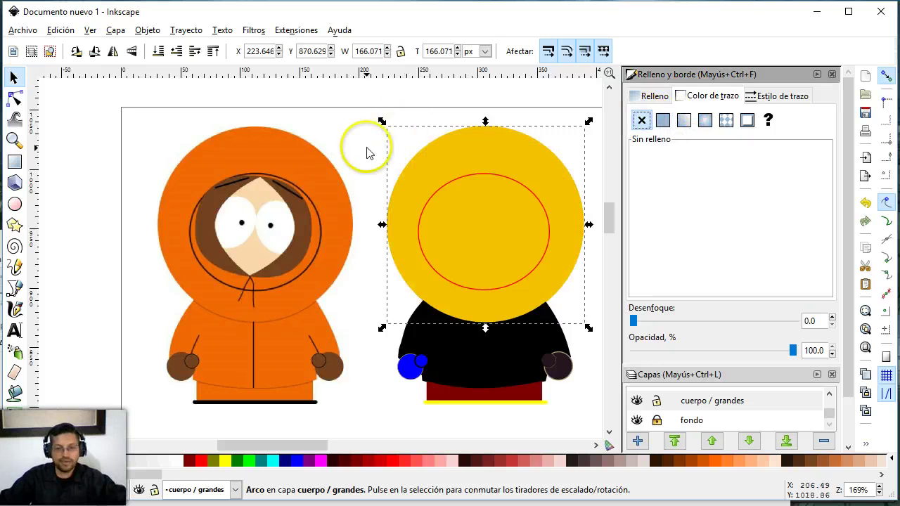
key("d")
left_click(327, 183)
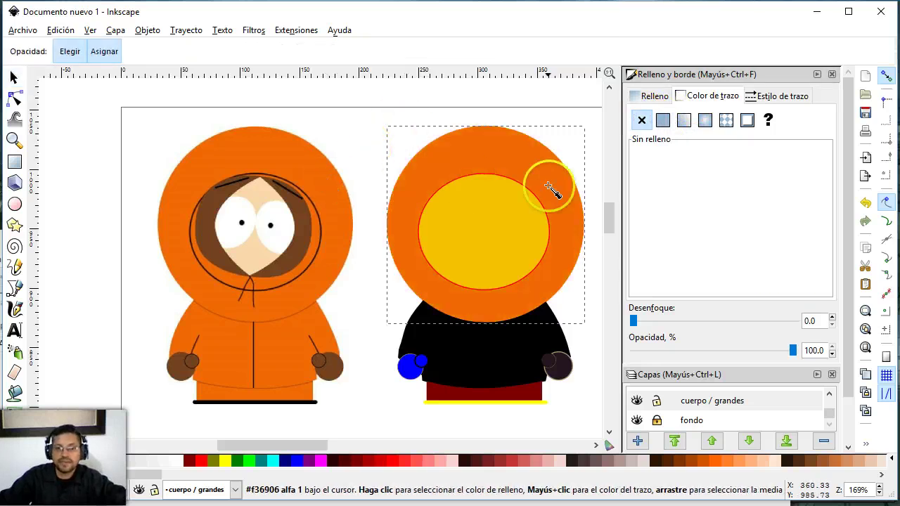
key("s")
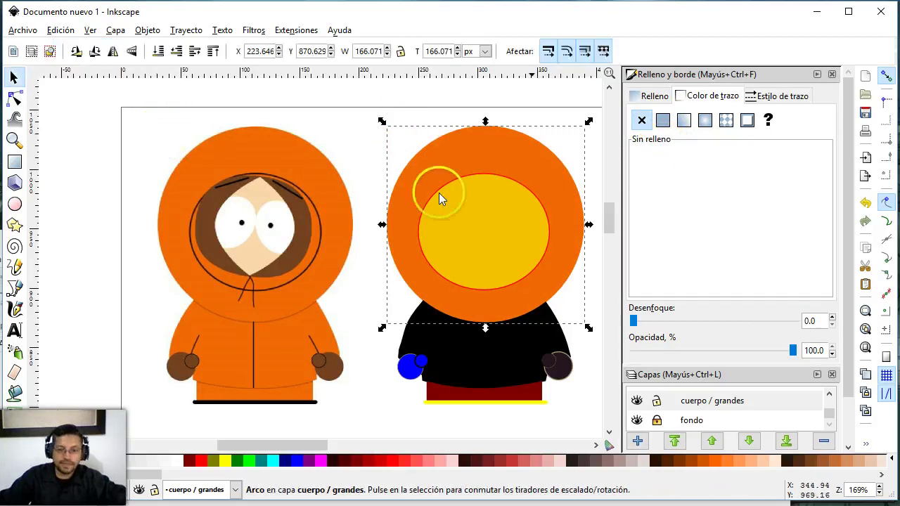
Give the face ellipse a black outline and a dropper-sampled orange fill.
left_click(522, 220)
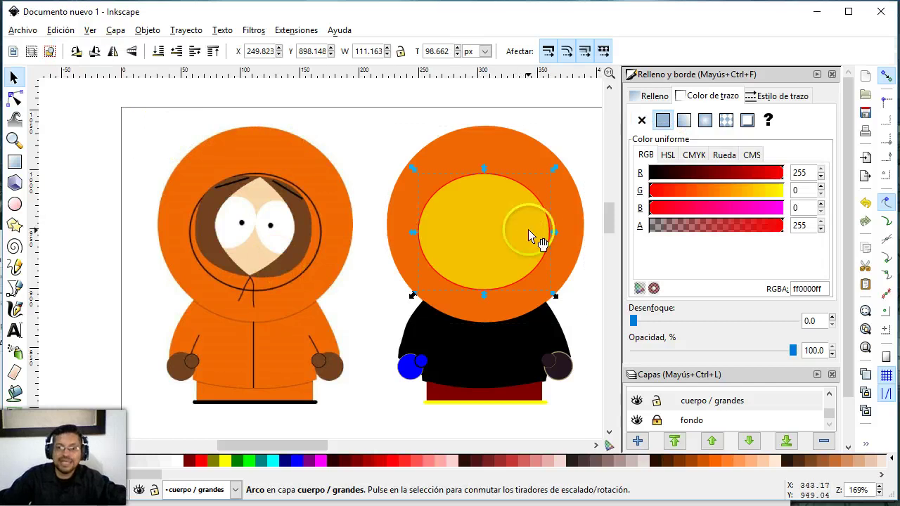
left_click(663, 125)
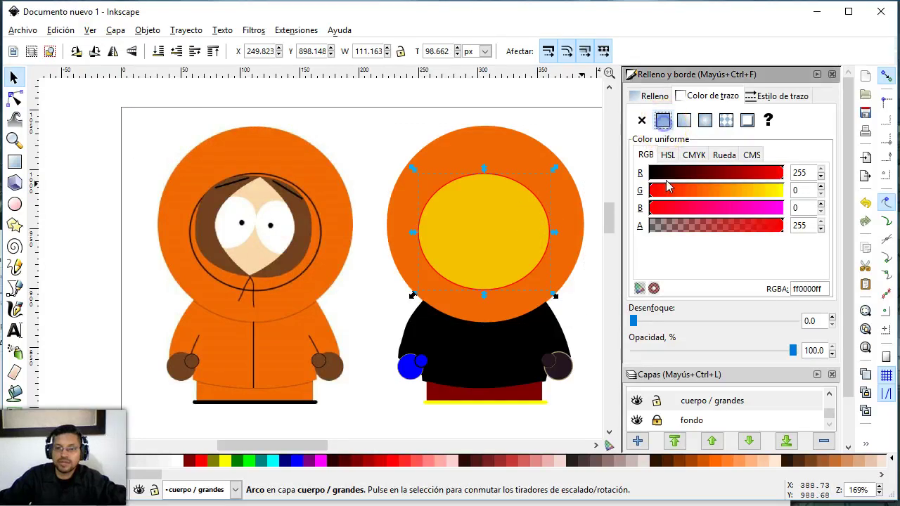
left_click(652, 176)
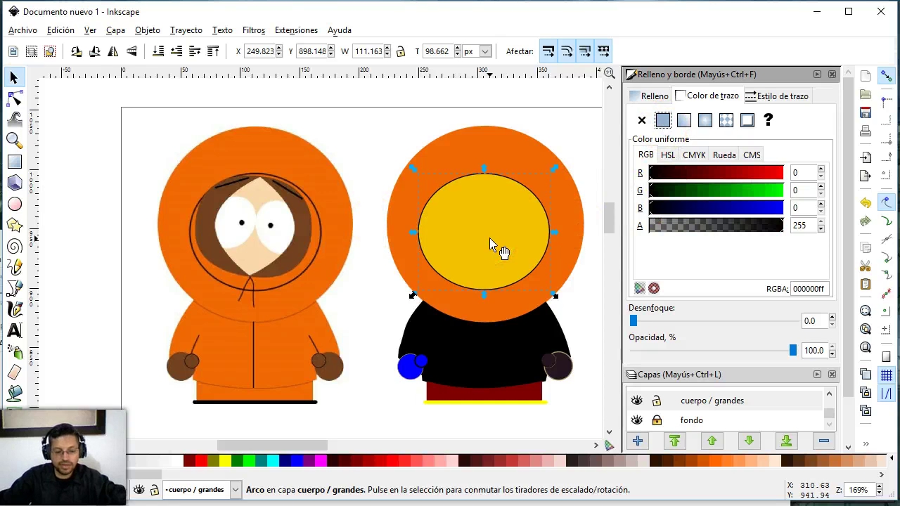
key("p")
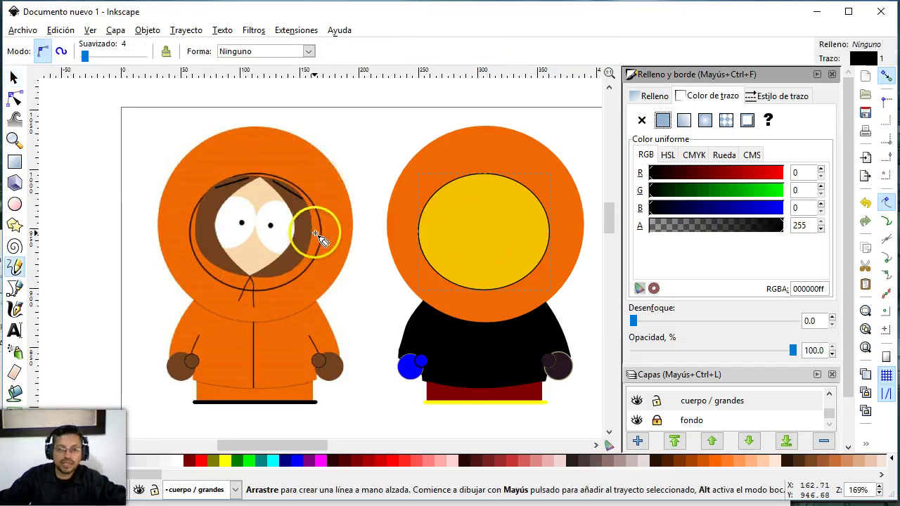
left_click(316, 234)
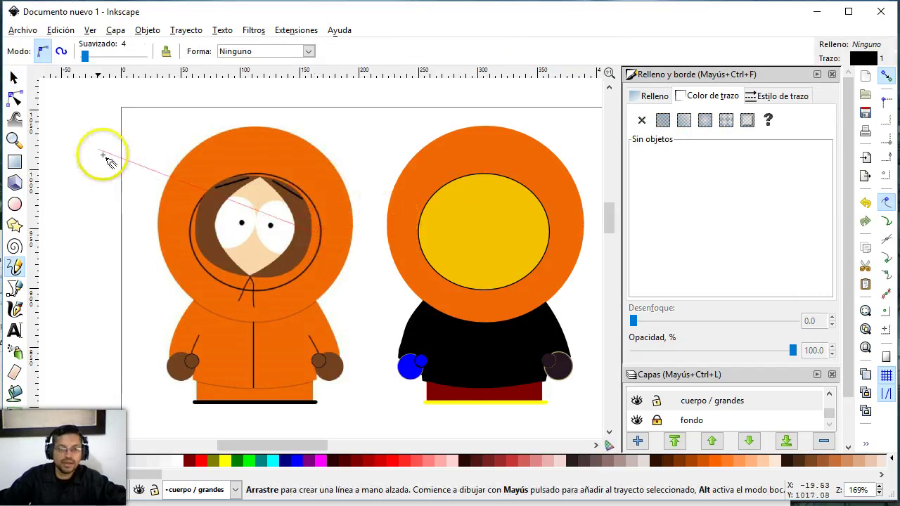
key("Escape")
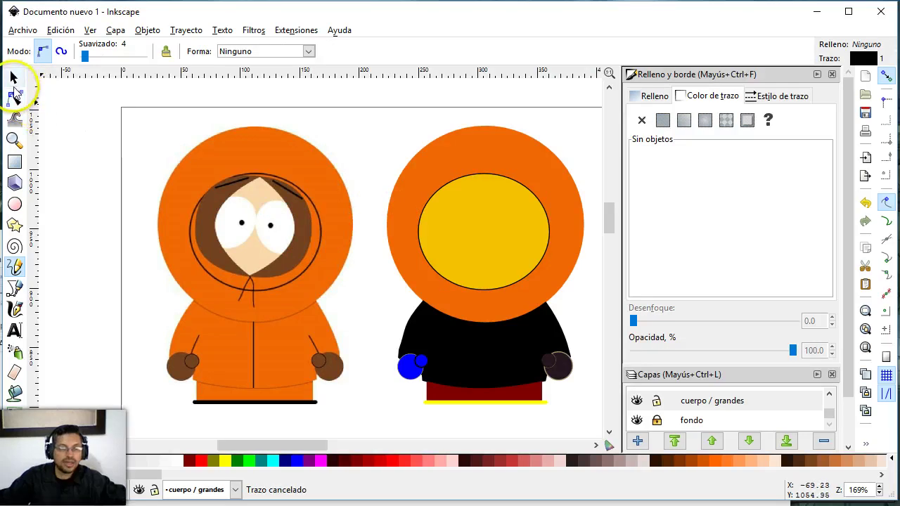
left_click(14, 77)
left_click(516, 239)
key("d")
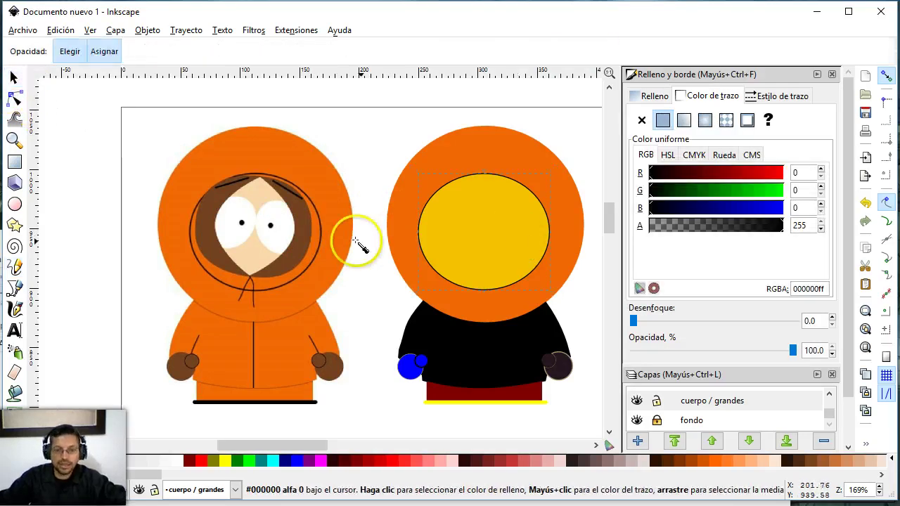
left_click(318, 238)
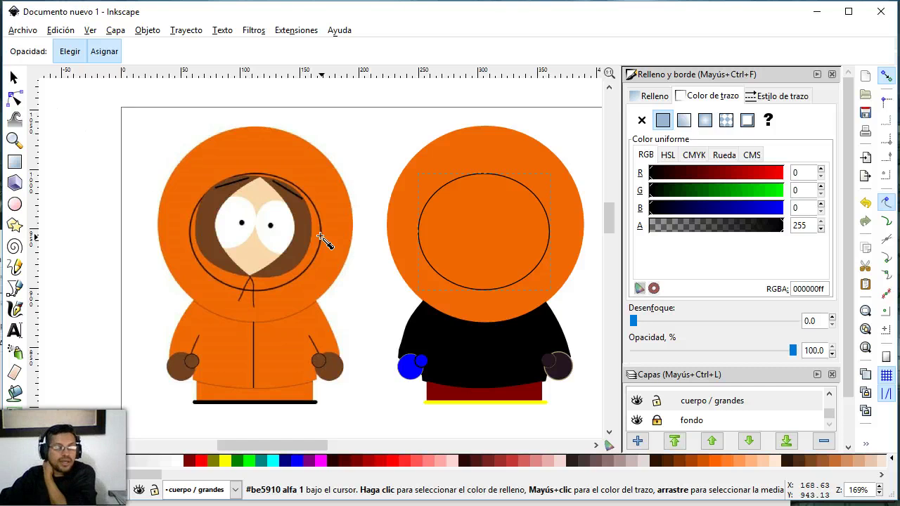
Fill the body and pants with Kenny's orange using the dropper.
left_click(14, 77)
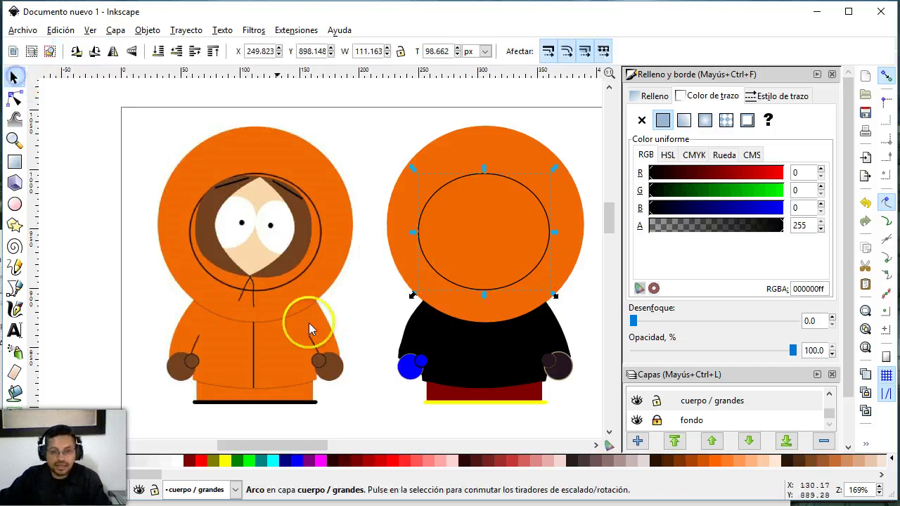
left_click(453, 330)
key("d")
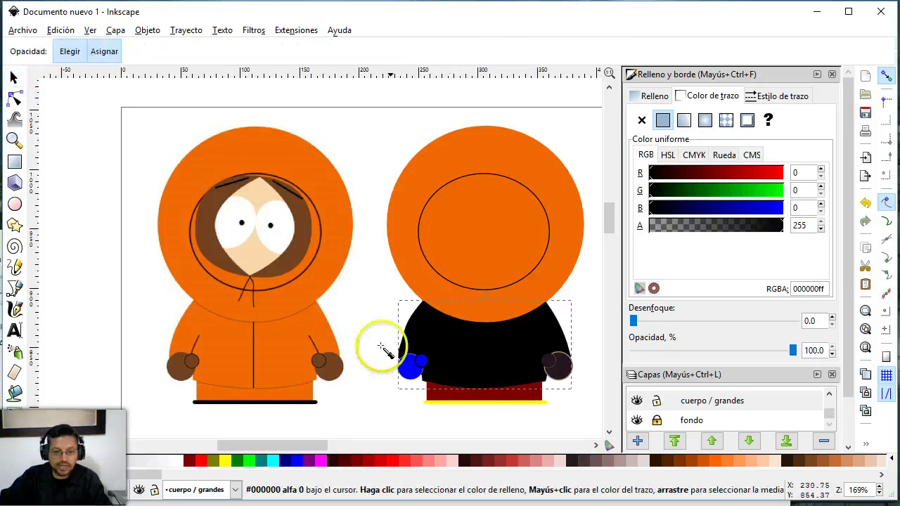
left_click(283, 347)
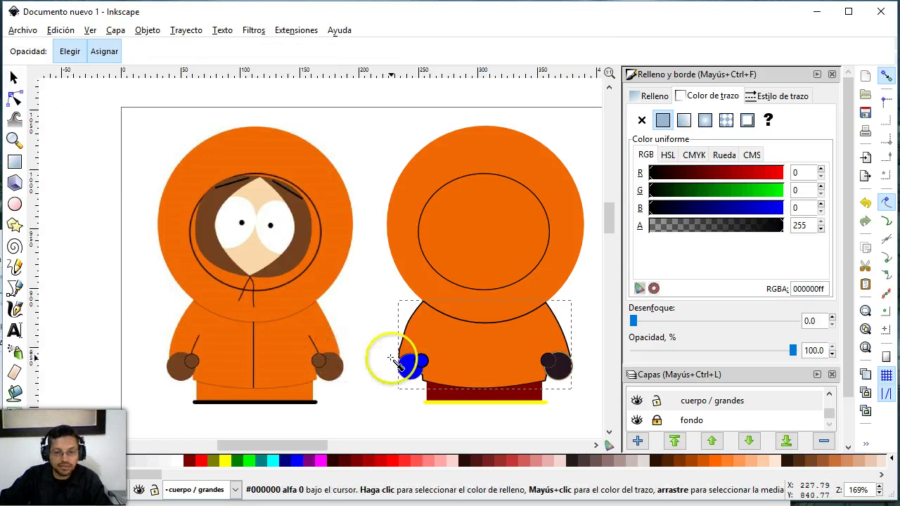
left_click(14, 78)
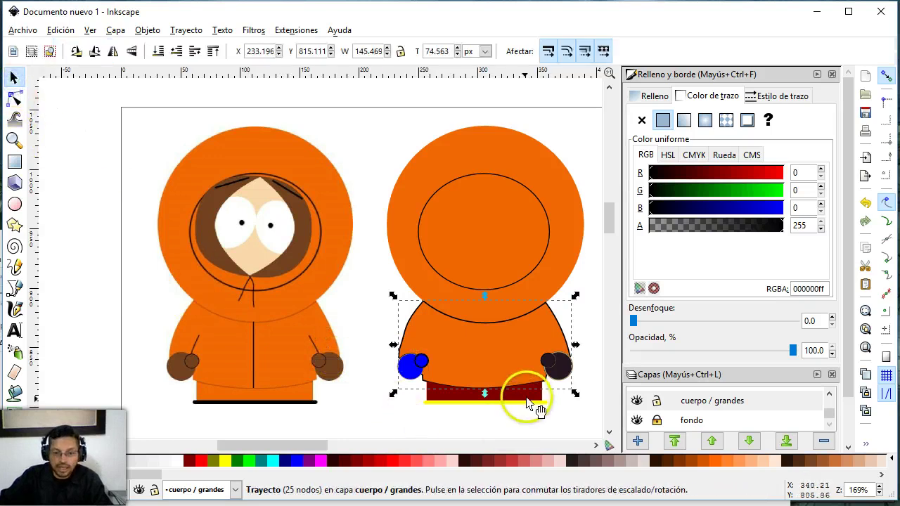
left_click(529, 402)
left_click(526, 395)
key("d")
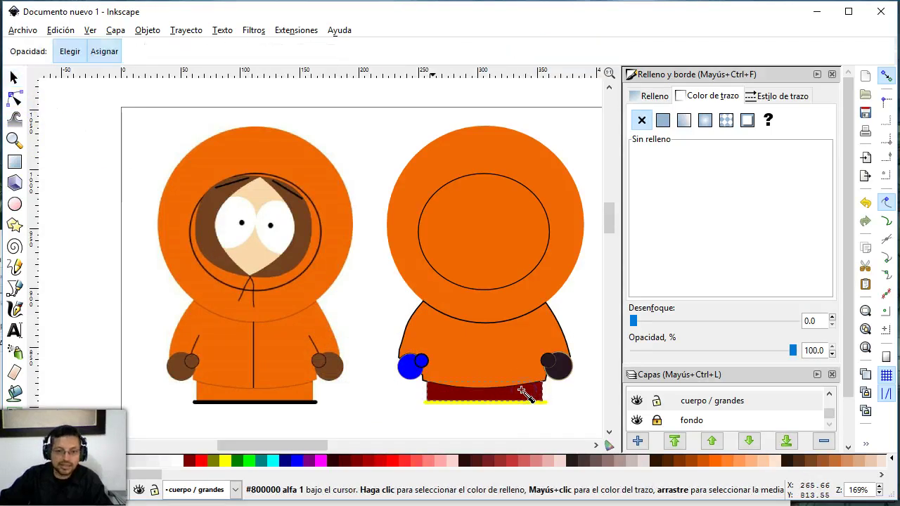
left_click(294, 393)
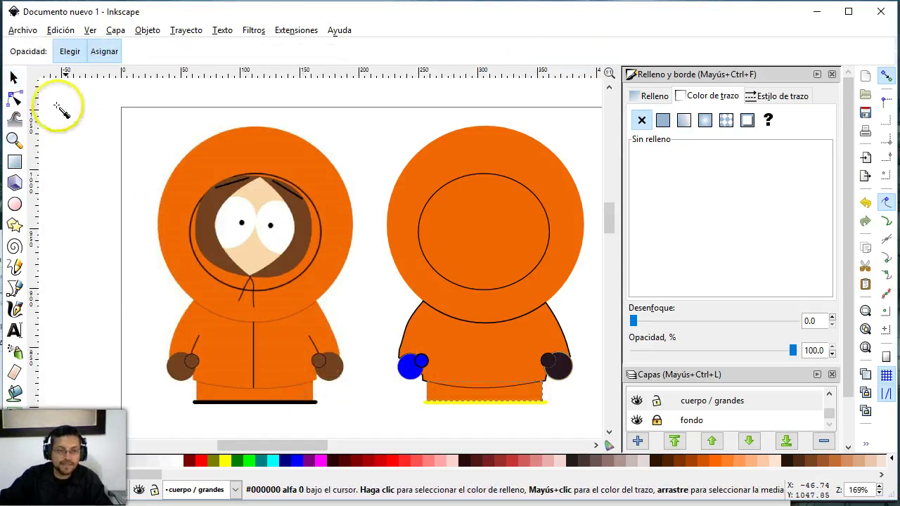
Make the yellow bottom strip black from the palette.
left_click(14, 77)
left_click_drag(381, 360, 386, 396)
left_click(465, 409)
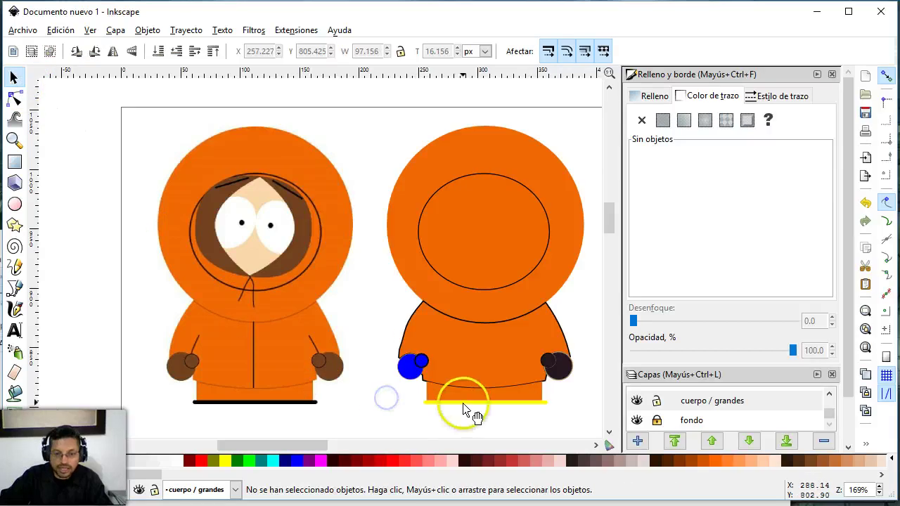
left_click(13, 462)
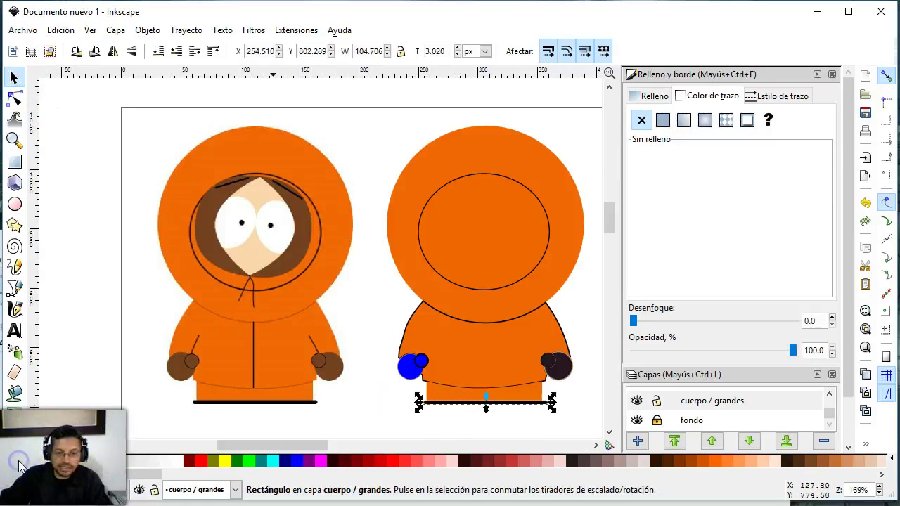
left_click(367, 144)
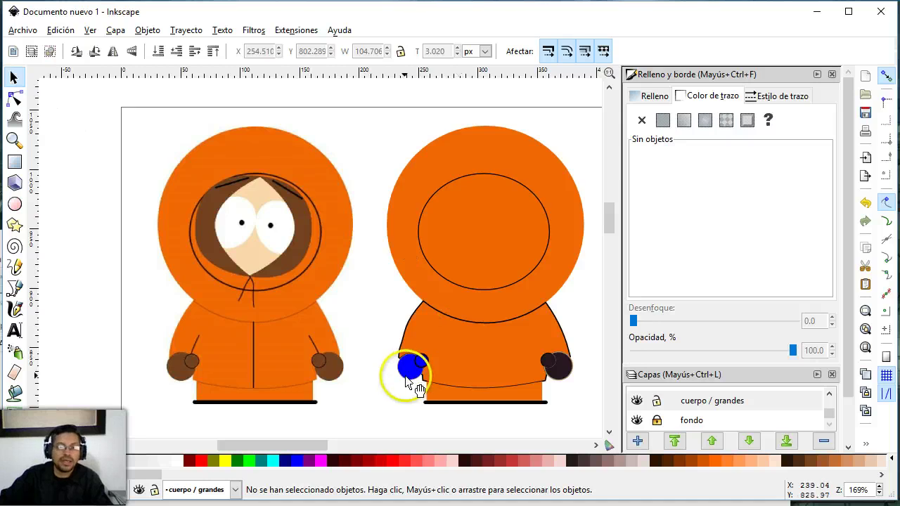
Rubber-band both hands and dropper-fill them with Kenny's brown.
left_click_drag(387, 344, 457, 378)
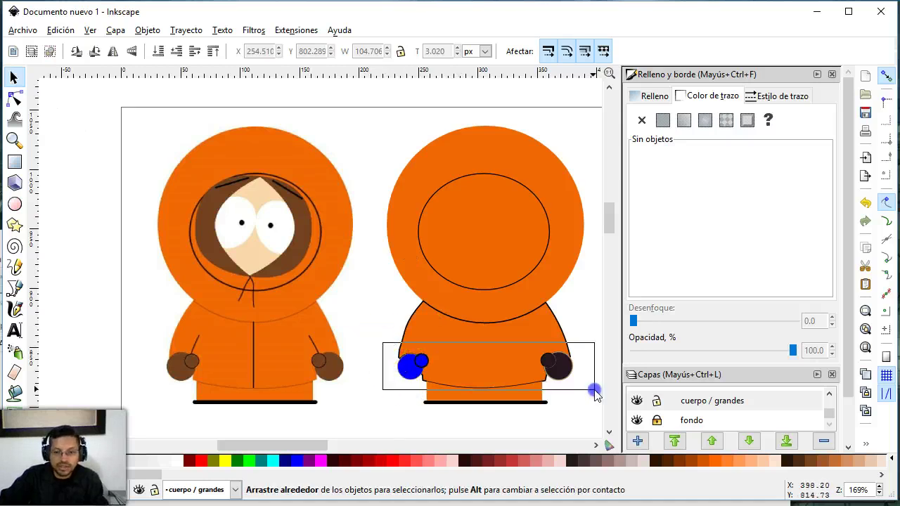
left_click_drag(594, 389, 594, 391)
key("d")
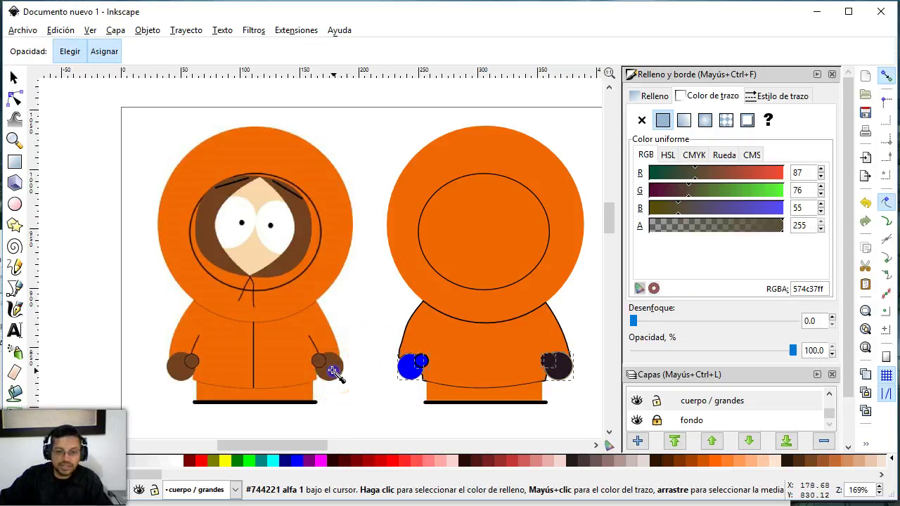
left_click(337, 374)
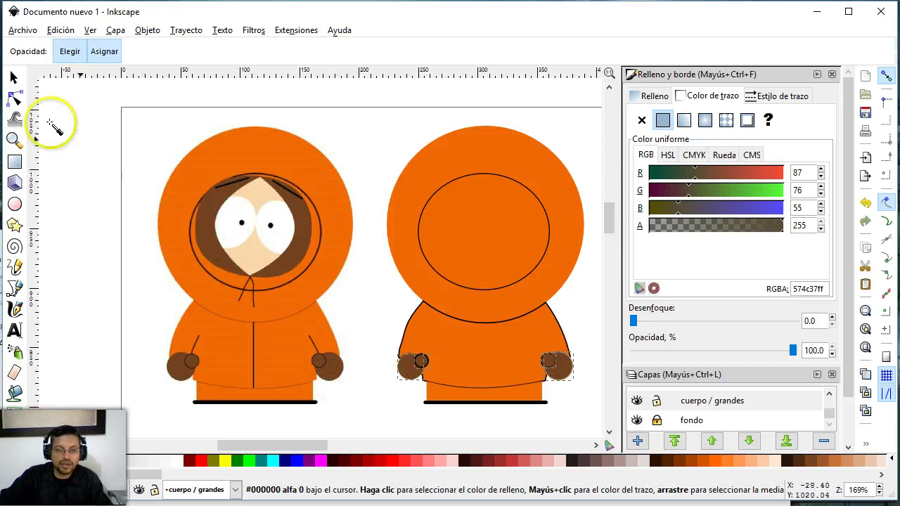
left_click(14, 77)
left_click(81, 158)
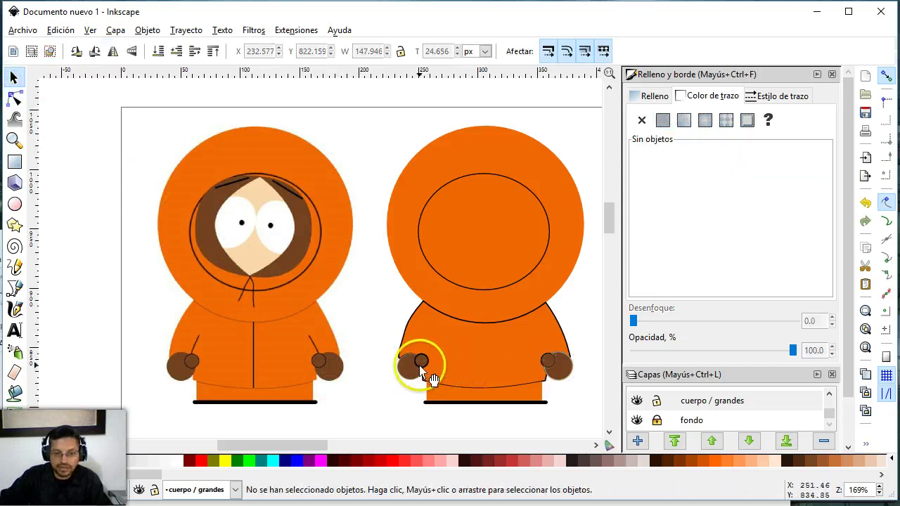
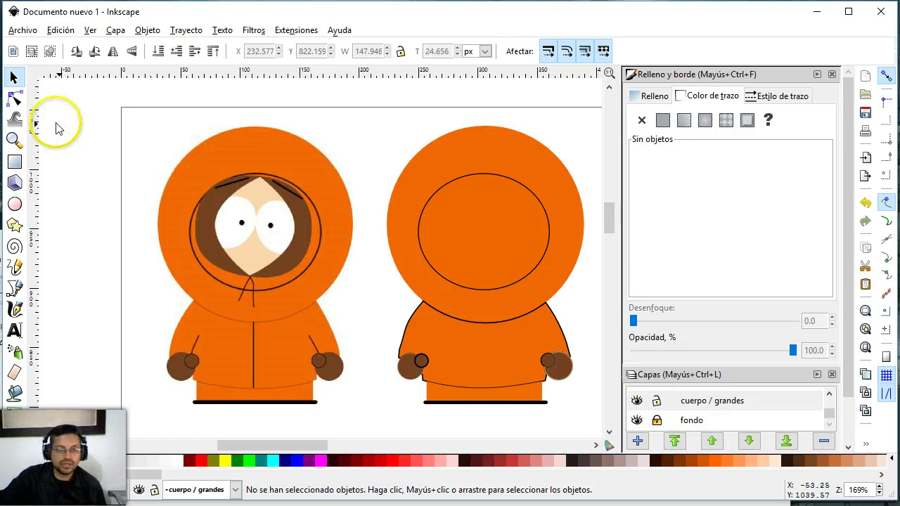
Move the nine-object traced Kenny onto the reference picture and nudge it into alignment.
mouse_move(348, 104)
left_mouse_down()
mouse_move(549, 319)
mouse_move(587, 409)
left_mouse_up()
left_click_drag(515, 278, 288, 277)
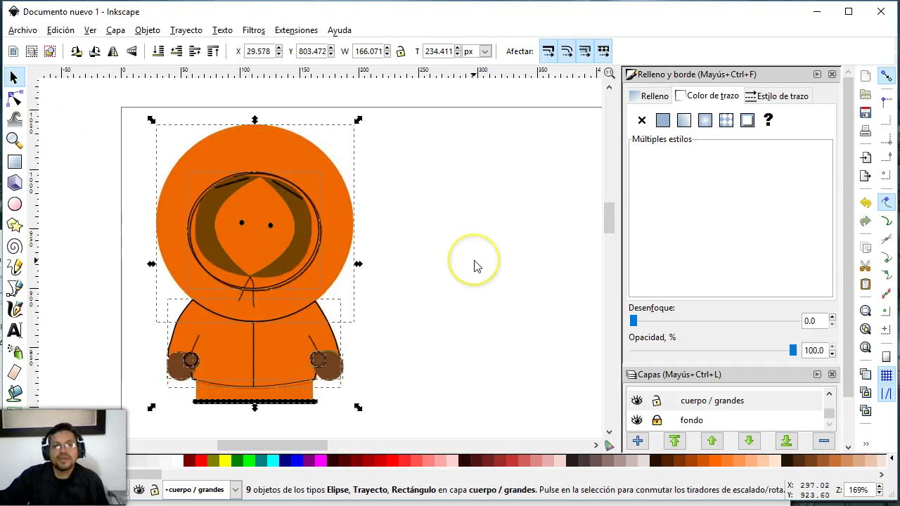
key("Right")
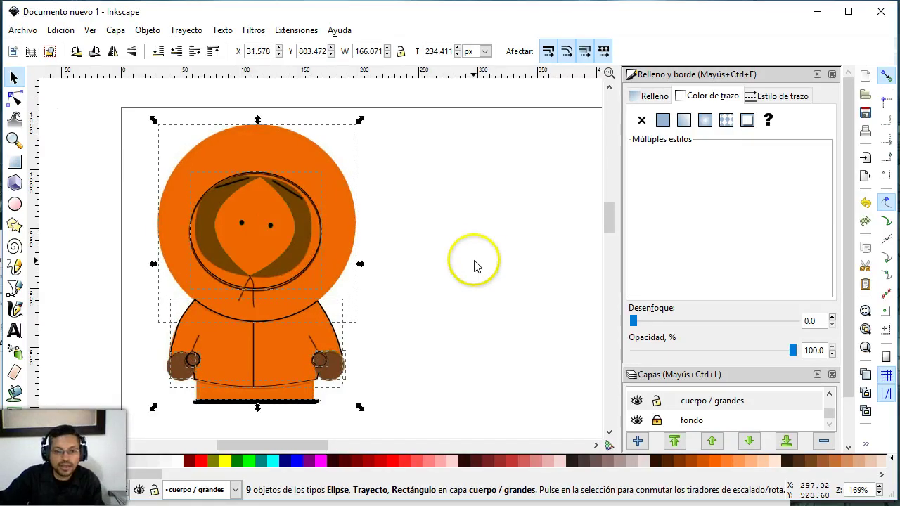
key("h")
key("h")
key("h")
key("h")
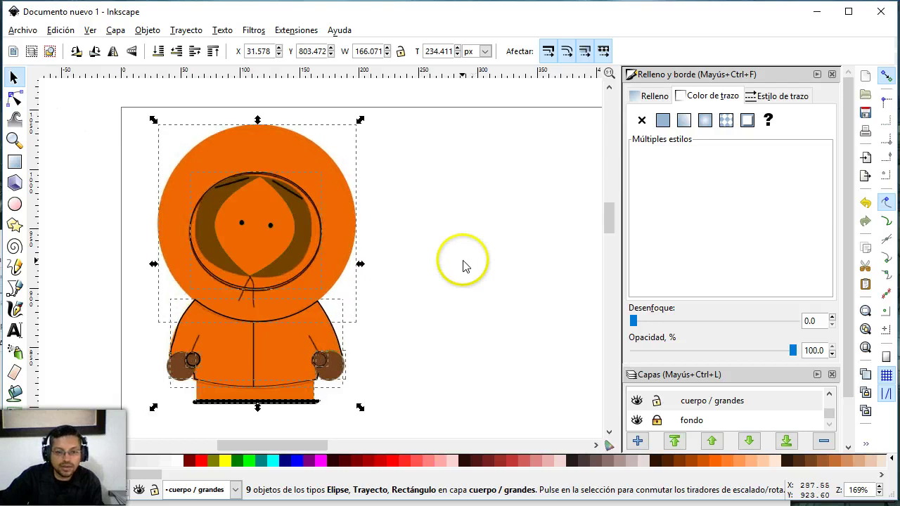
key("Down")
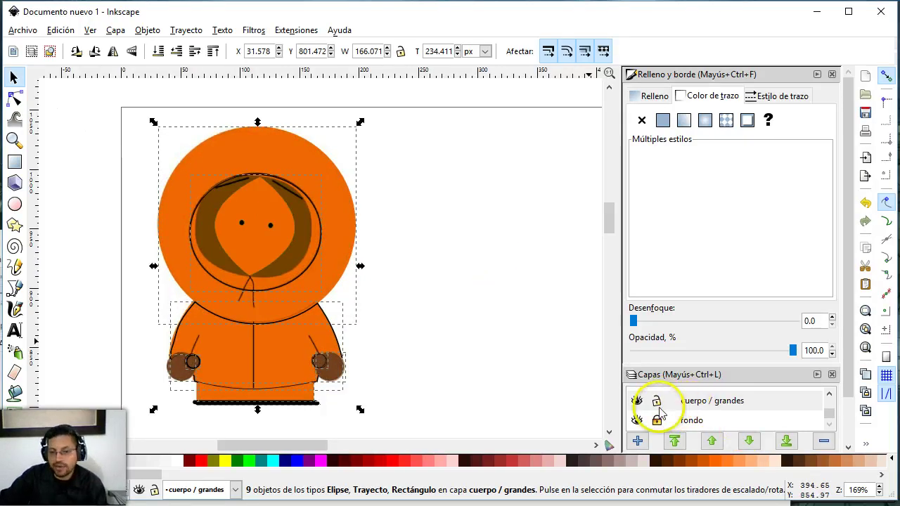
Lock the cuerpo / grandes layer and return it to full opacity.
left_click(658, 407)
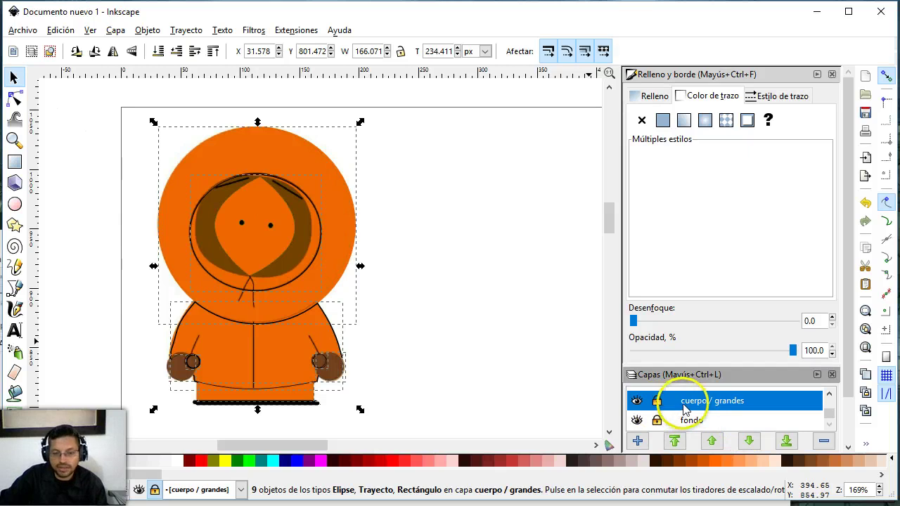
scroll(758, 386, "down", 2)
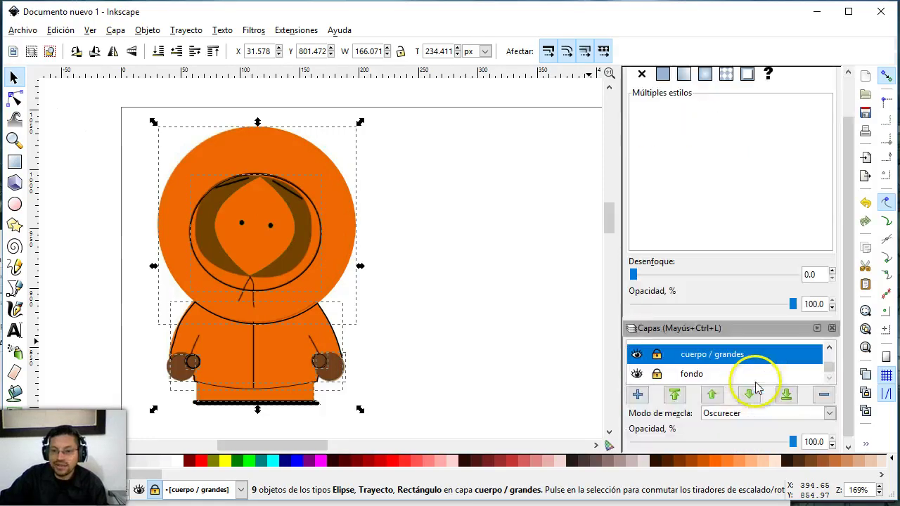
left_click_drag(793, 441, 629, 448)
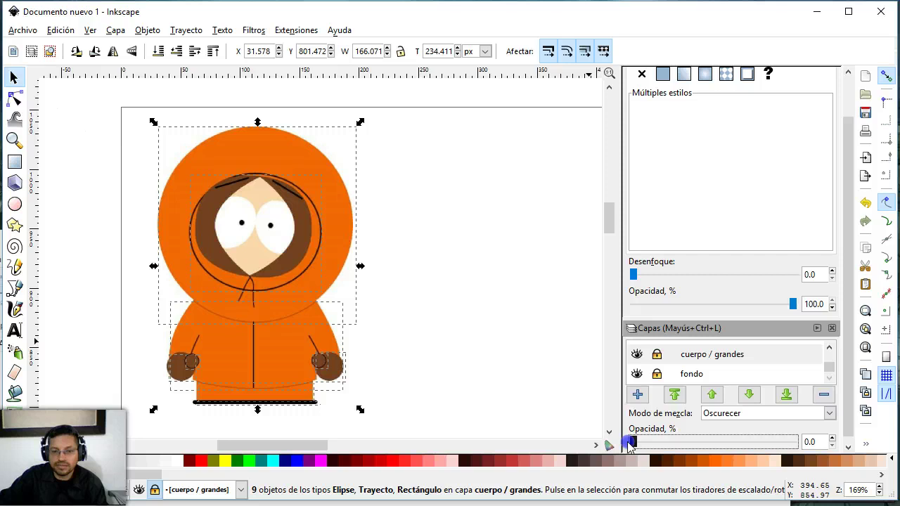
left_click_drag(694, 445, 893, 449)
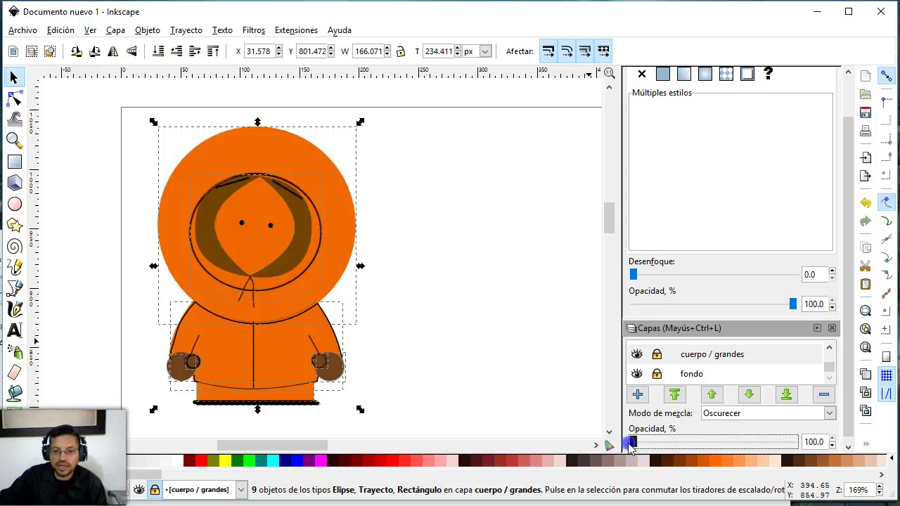
scroll(753, 391, "up", 2)
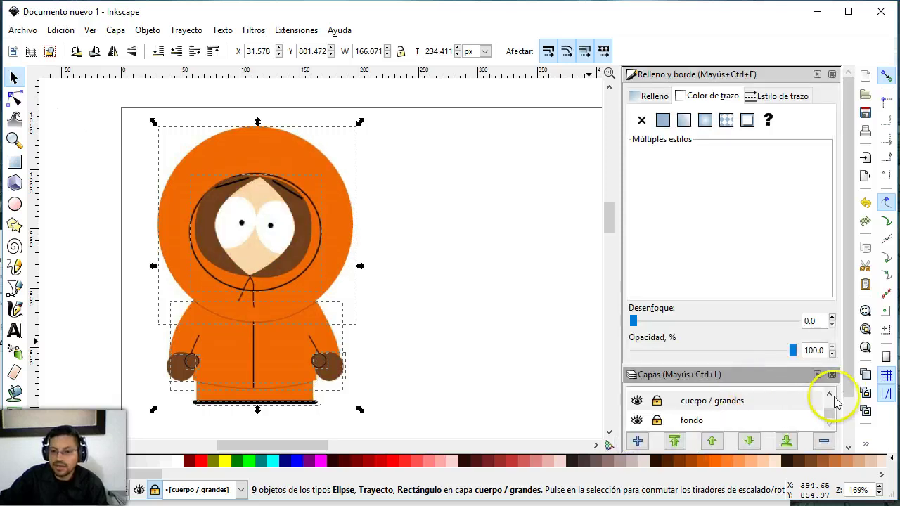
scroll(833, 398, "up", 3)
Make detalles the active layer and lower its opacity.
left_click(725, 409)
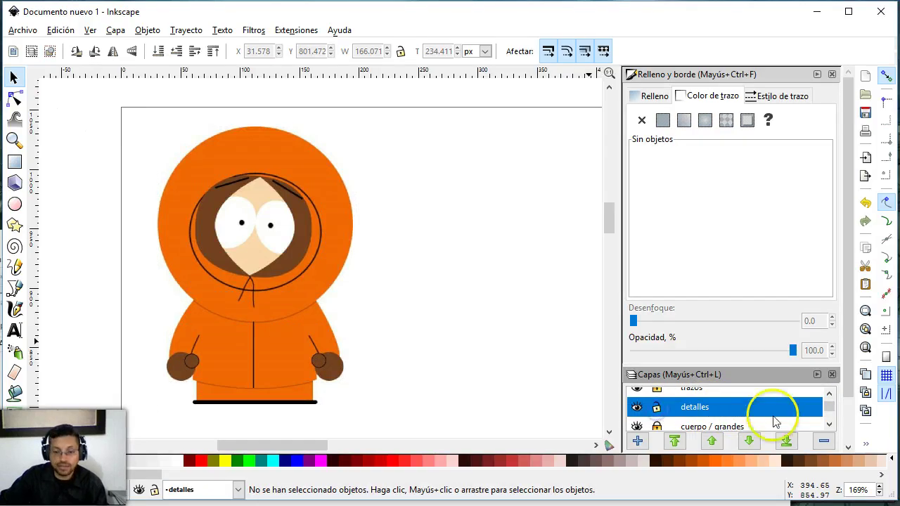
scroll(770, 414, "down", 2)
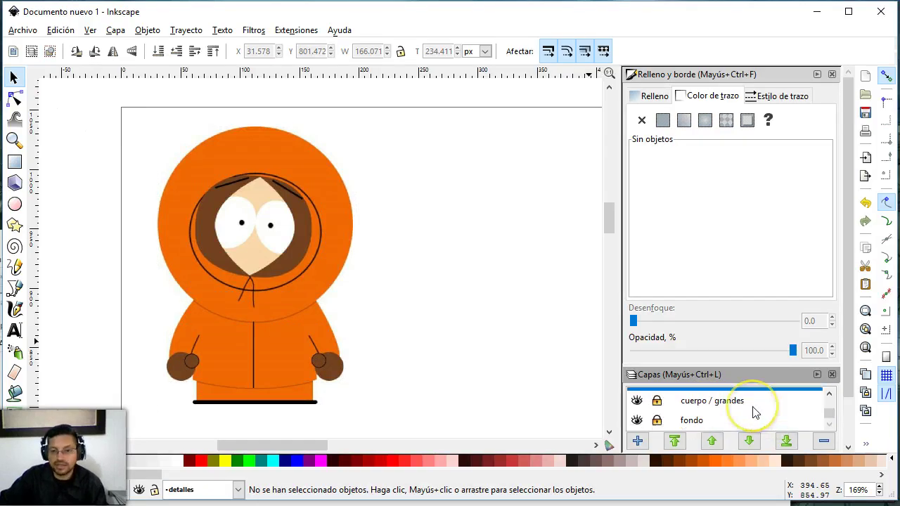
scroll(773, 412, "up", 2)
scroll(802, 412, "down", 2)
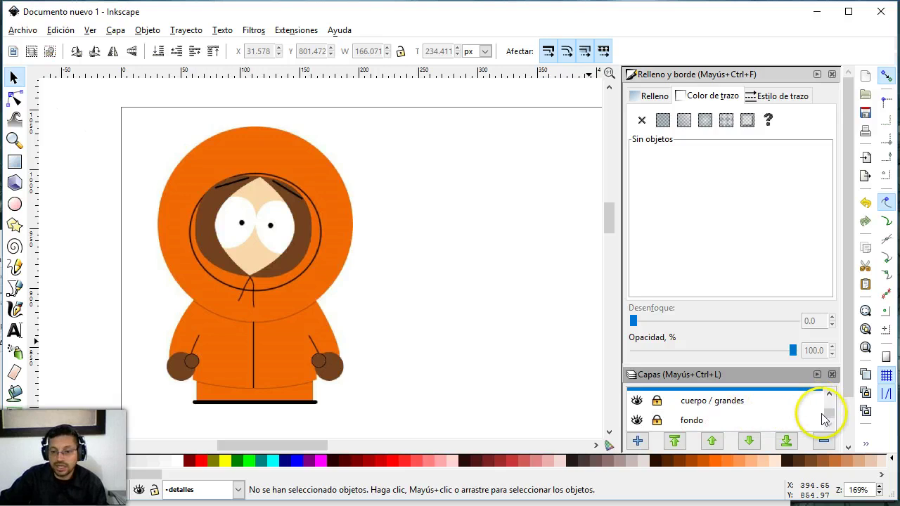
scroll(849, 420, "down", 3)
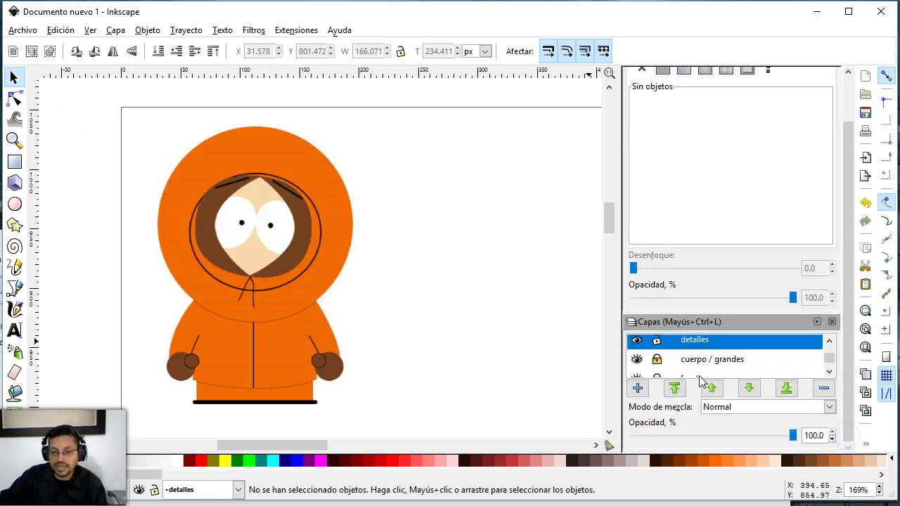
left_click_drag(758, 439, 733, 438)
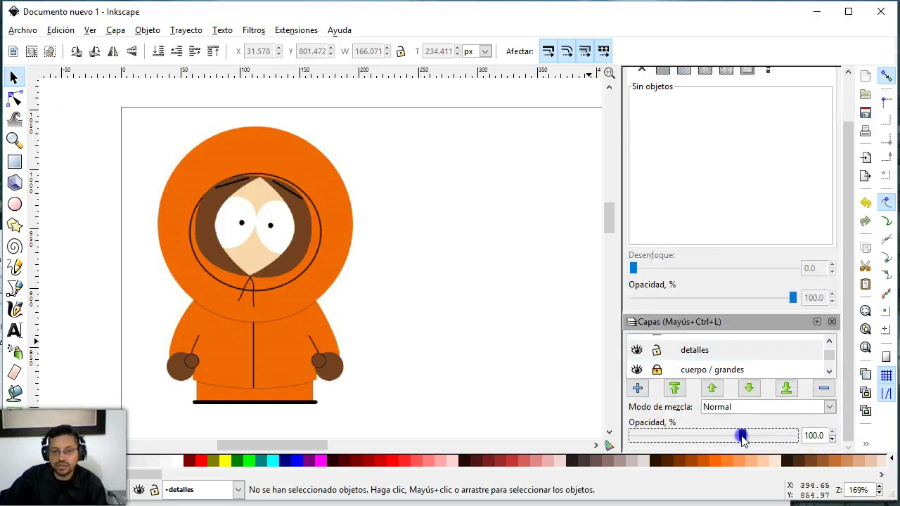
Zoom in close on Kenny's face and ready the Pencil tool with smoothing 4.
key("z")
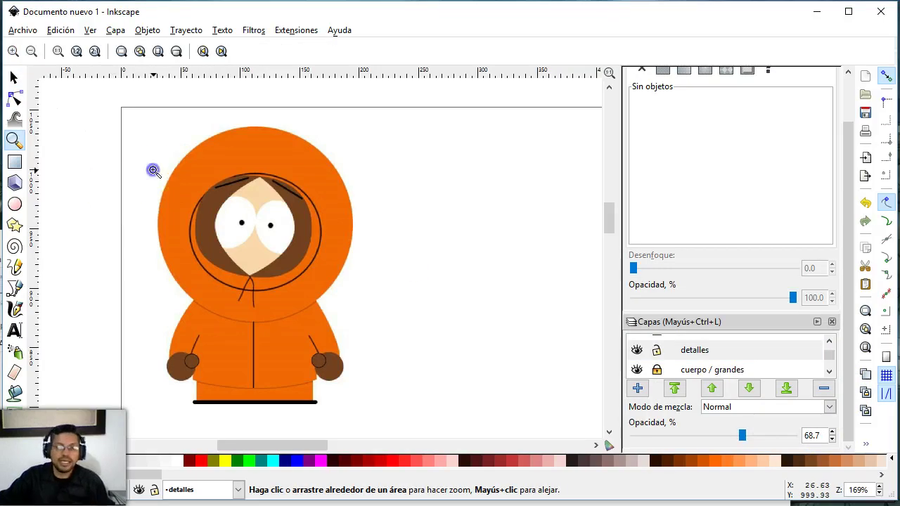
left_click_drag(357, 302, 359, 302)
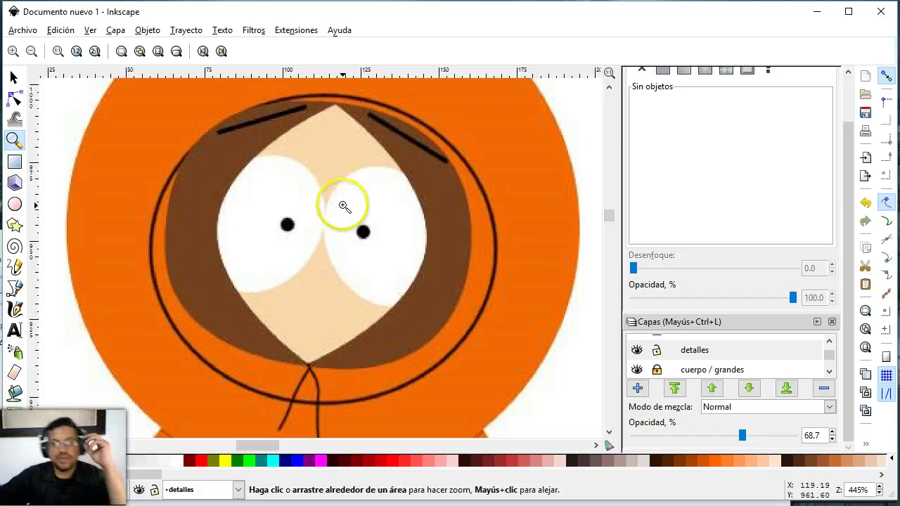
left_click(608, 88)
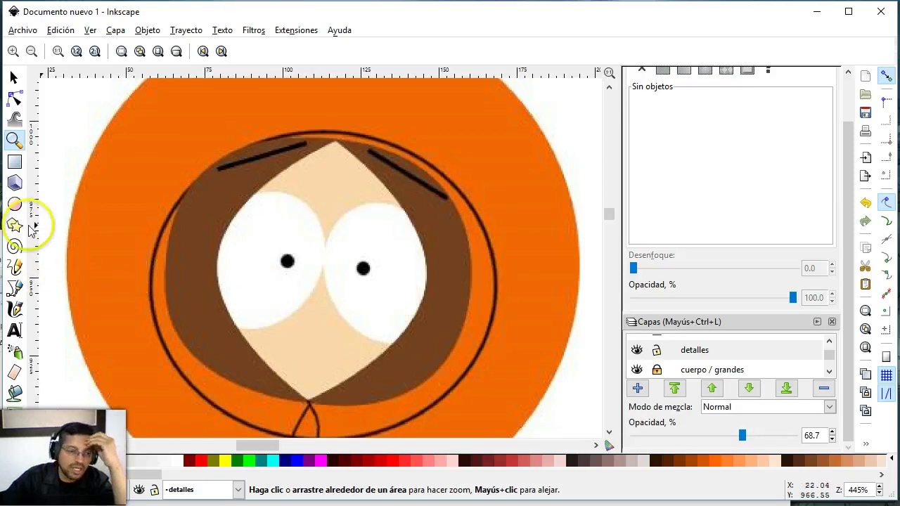
left_click(15, 267)
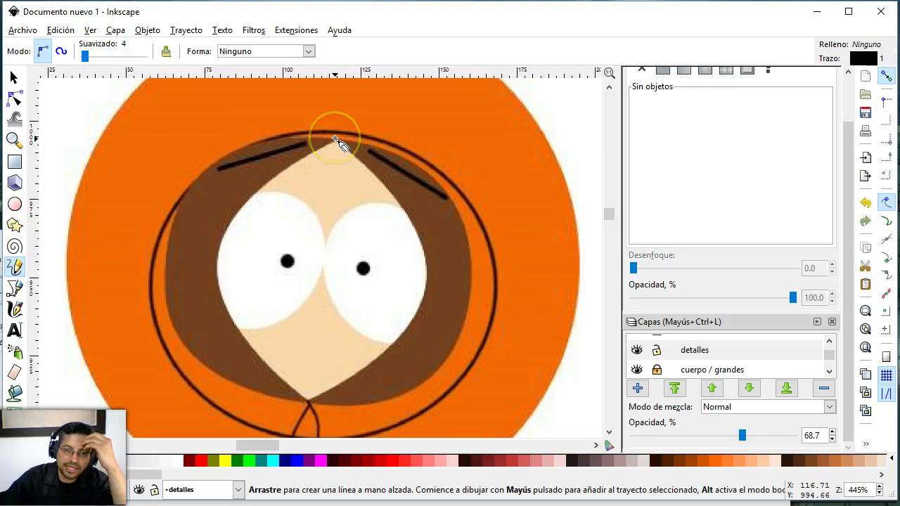
Draw a closed four-point outline around the hood and curve its edges to follow it.
left_click(336, 138)
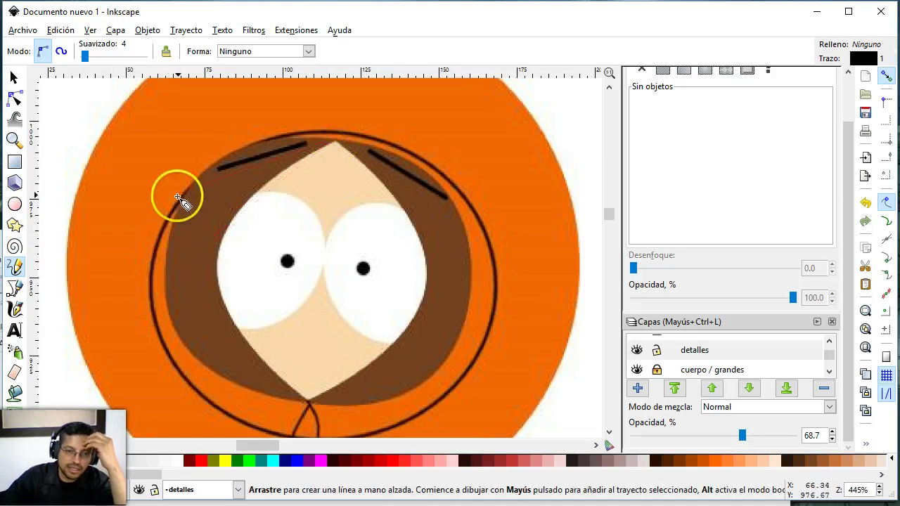
left_click(166, 250)
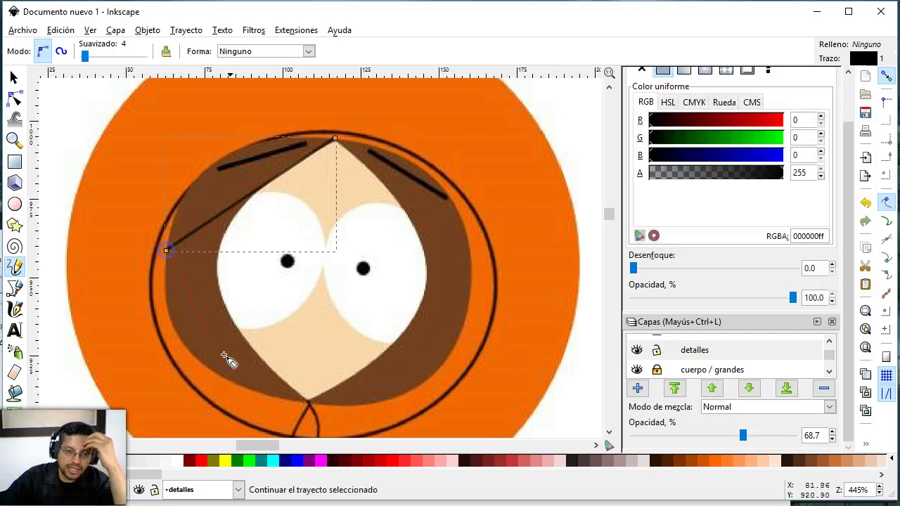
left_click(309, 406)
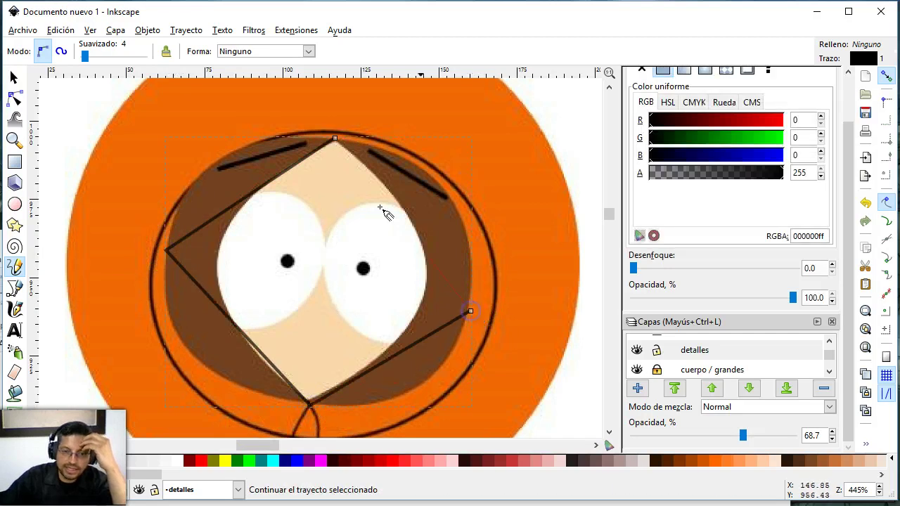
left_click(336, 139)
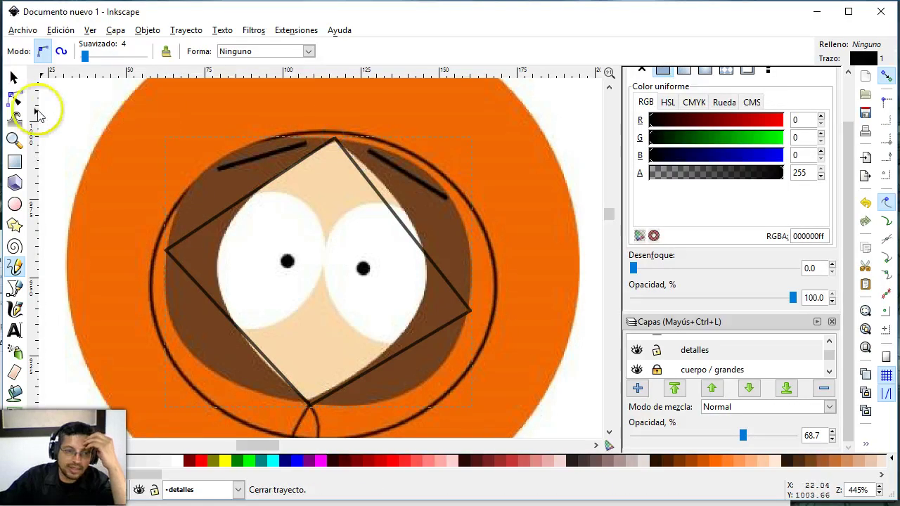
left_click(14, 98)
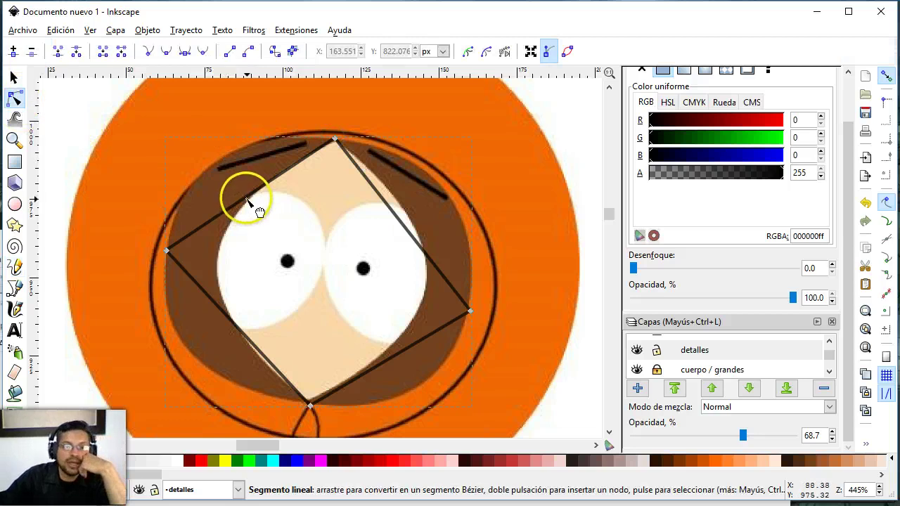
left_click_drag(248, 201, 217, 162)
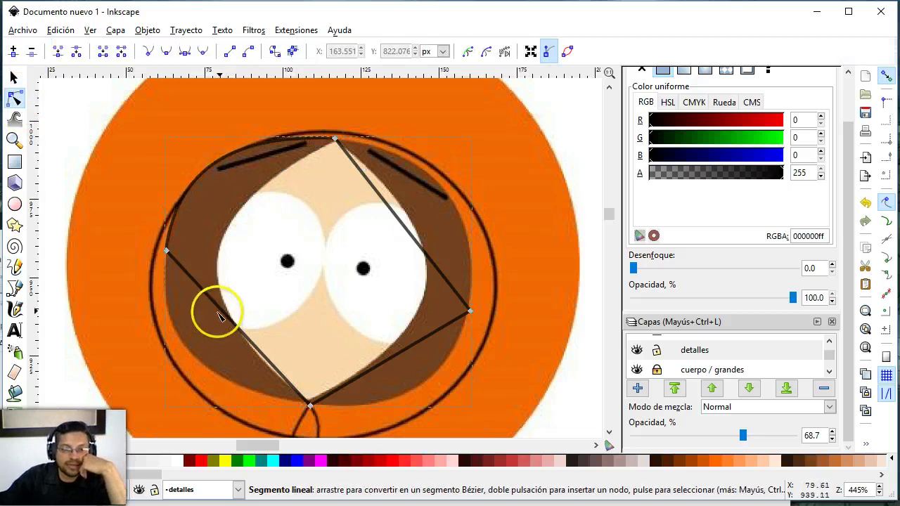
left_click_drag(219, 316, 207, 366)
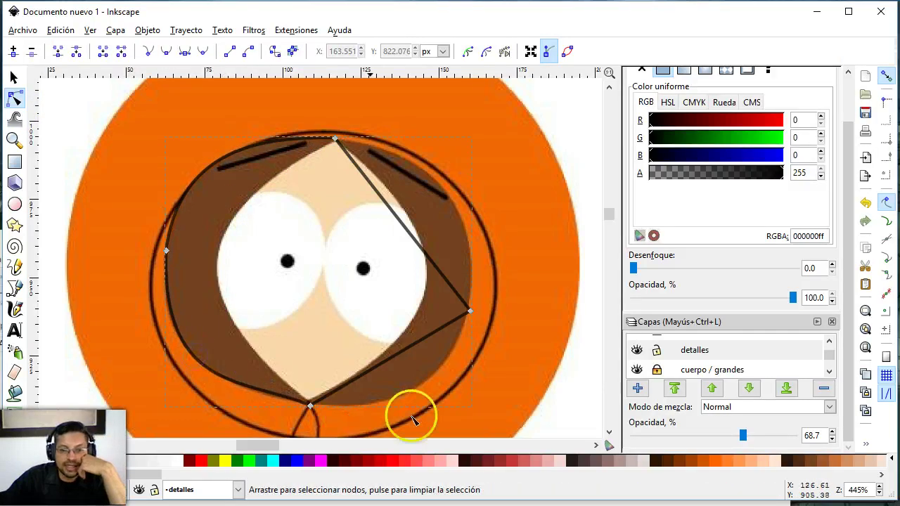
left_click_drag(394, 357, 415, 388)
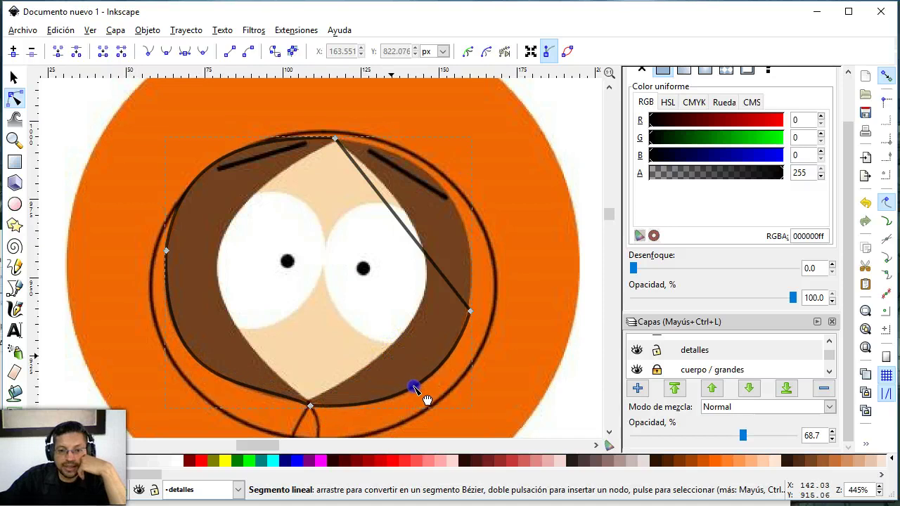
mouse_move(409, 235)
left_mouse_down()
mouse_move(438, 210)
mouse_move(441, 191)
left_mouse_up()
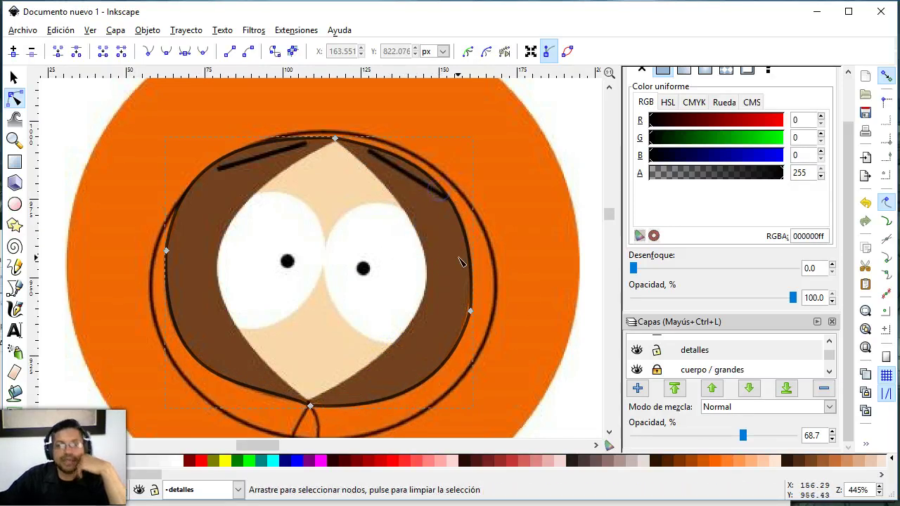
Delete the outline's right-side node and reshape the right curve and handles to fit.
left_click(533, 285)
left_click(468, 302)
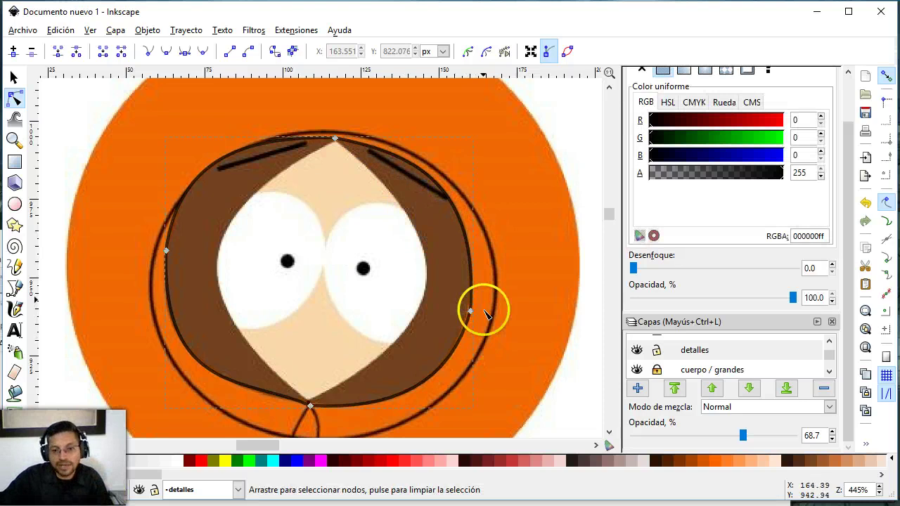
left_click(469, 310)
key("Delete")
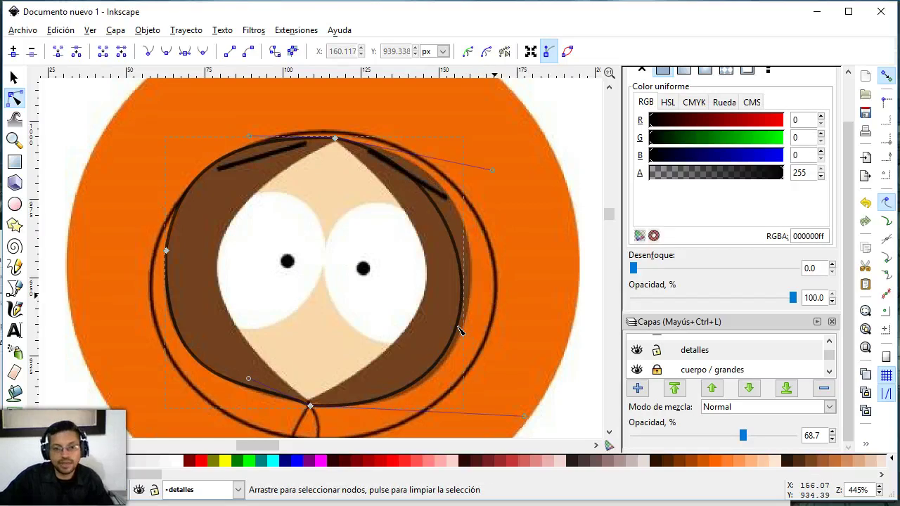
left_click(462, 320)
left_click_drag(461, 318, 473, 311)
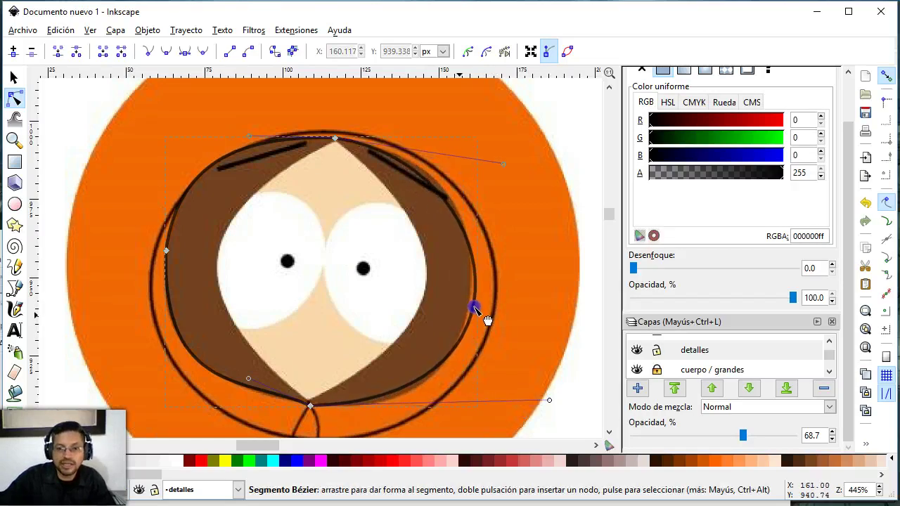
left_click(496, 176)
left_click_drag(499, 168, 514, 153)
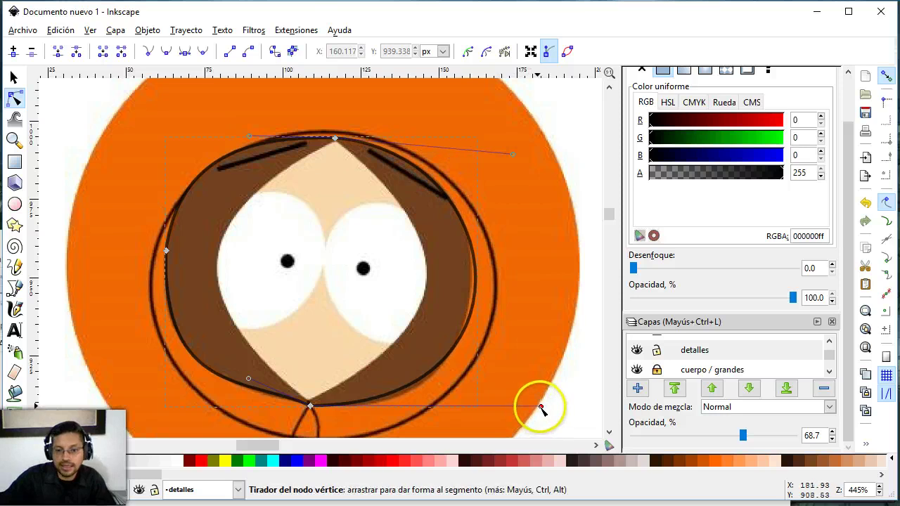
left_click_drag(540, 407, 534, 420)
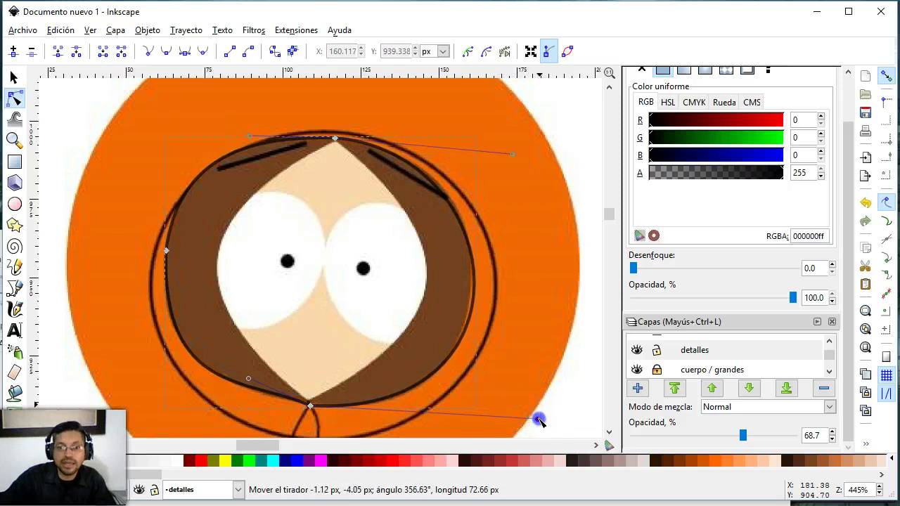
left_click_drag(535, 420, 533, 418)
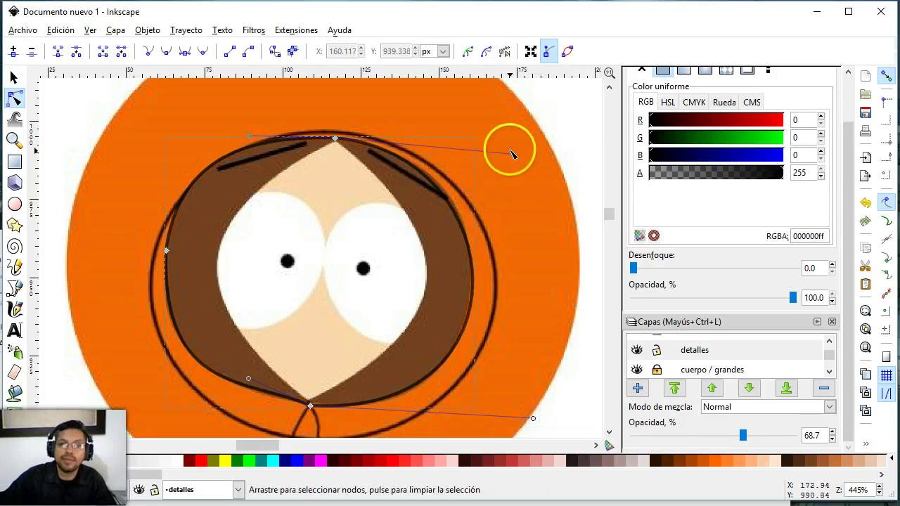
left_click_drag(514, 153, 515, 147)
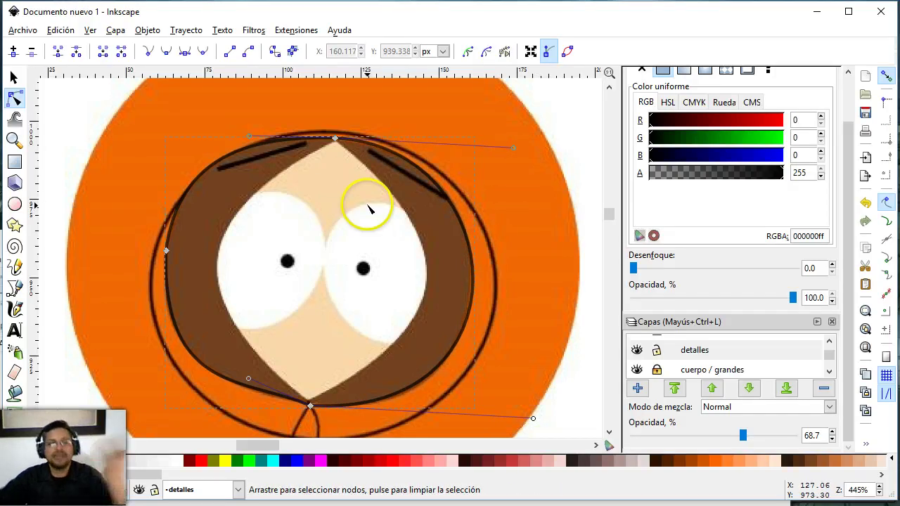
Try bulging the hood outline's right side outward, then undo it.
left_click(202, 242)
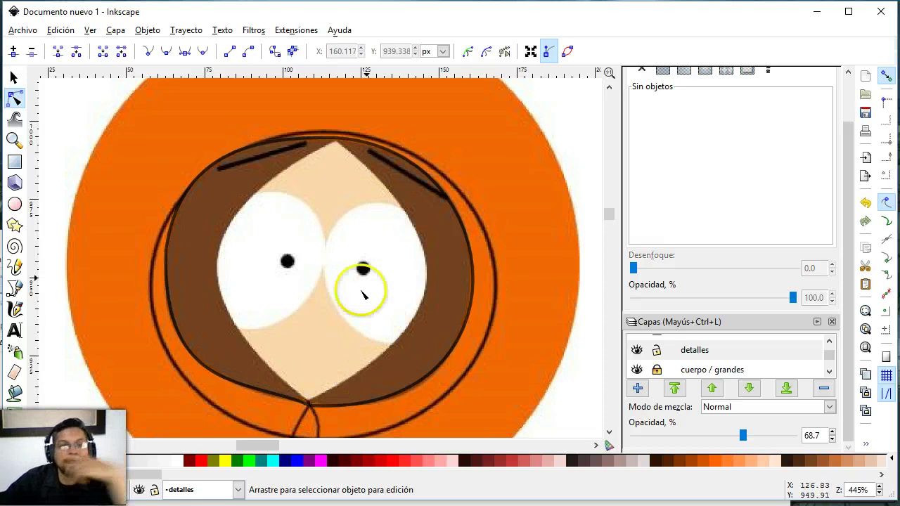
left_click(472, 259)
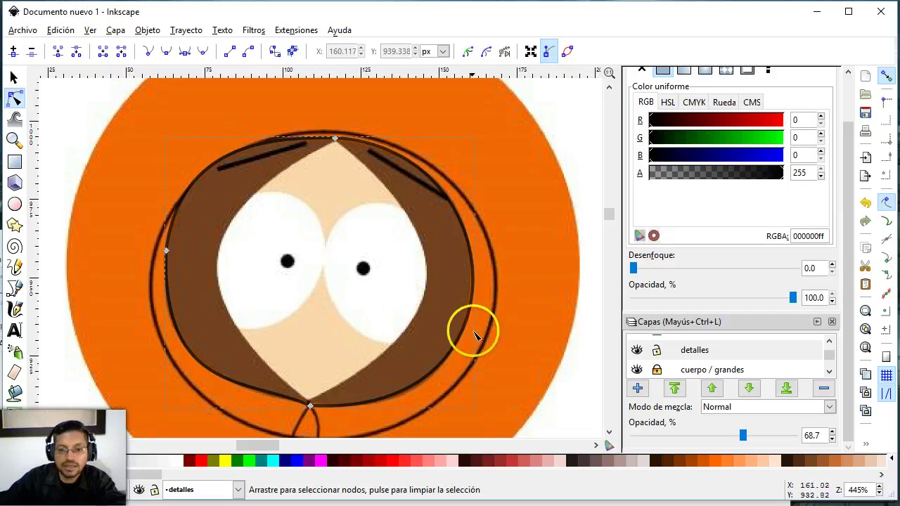
left_click_drag(466, 334, 522, 341)
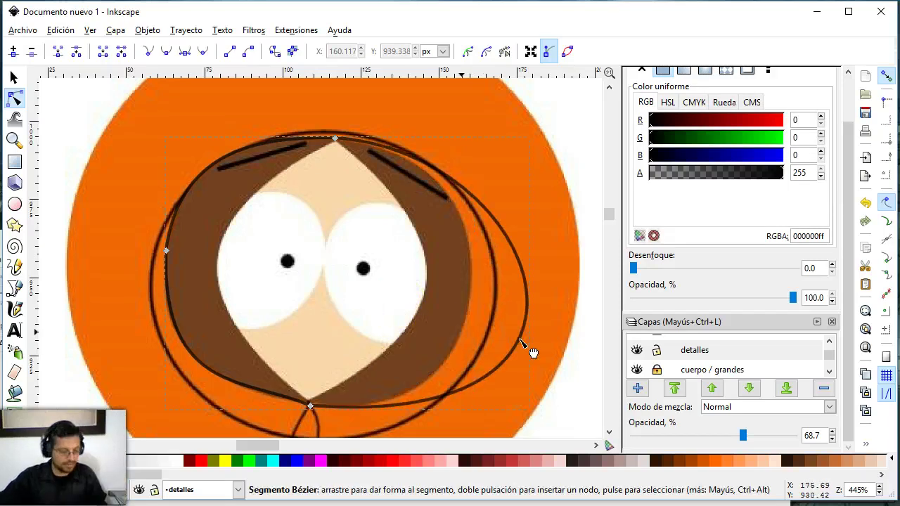
key("ctrl+z")
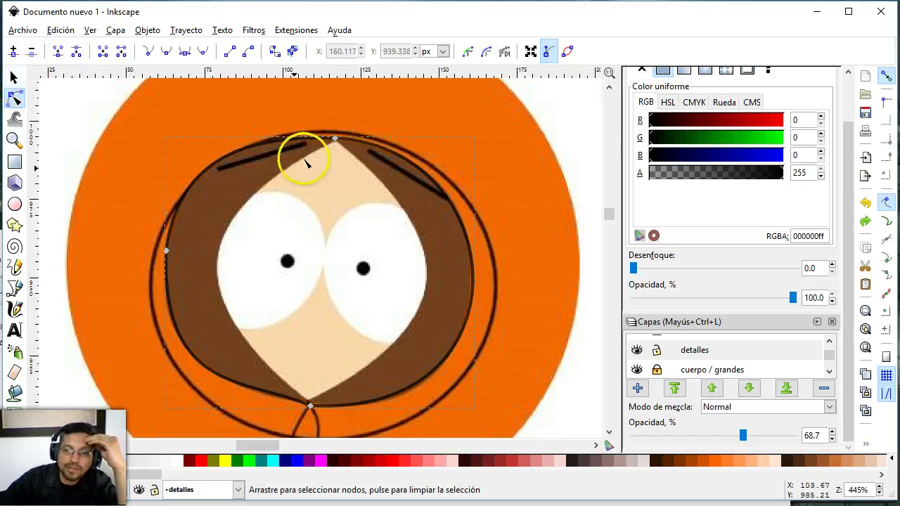
Draw a closed top–chin–right straight-line outline of Kenny's face opening.
left_click(13, 77)
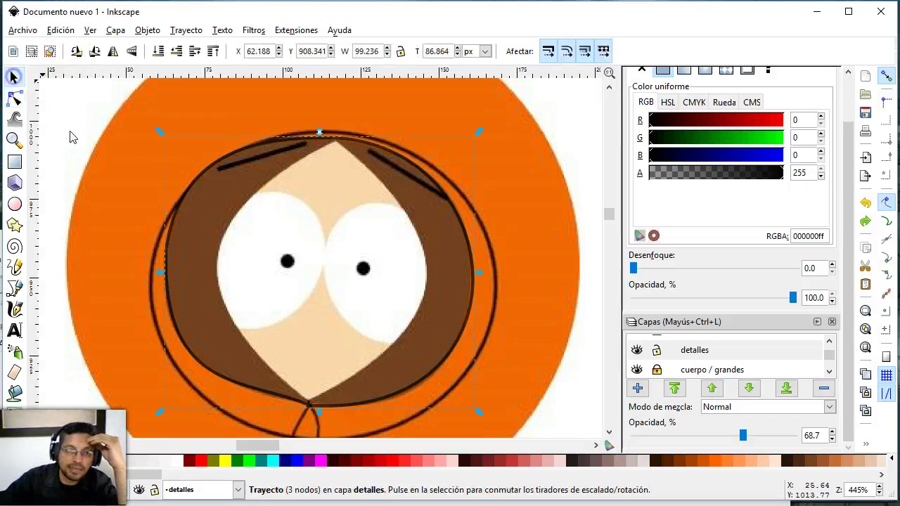
left_click(99, 155)
left_click(14, 266)
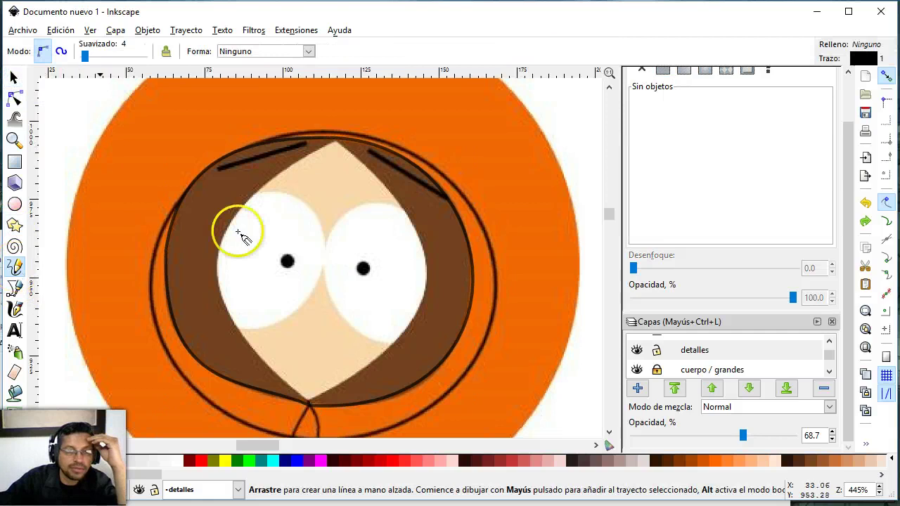
left_click(335, 141)
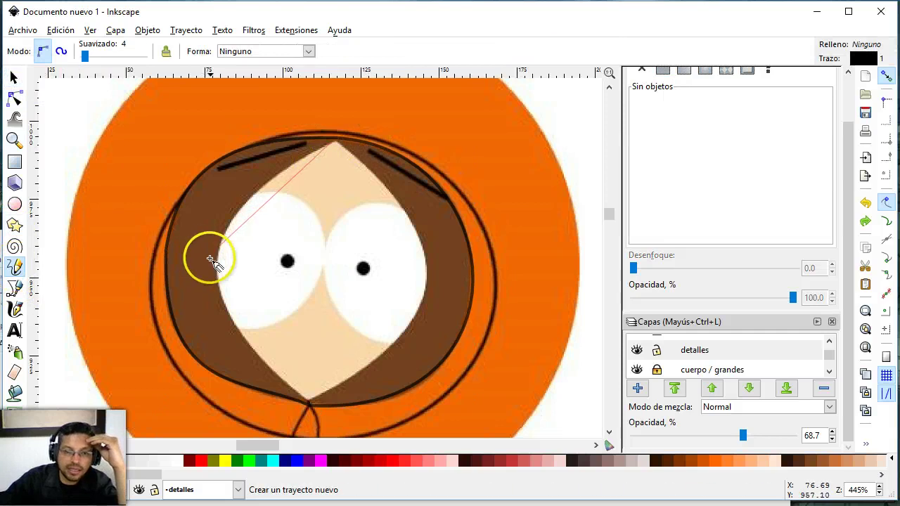
left_click(305, 401)
left_click(305, 400)
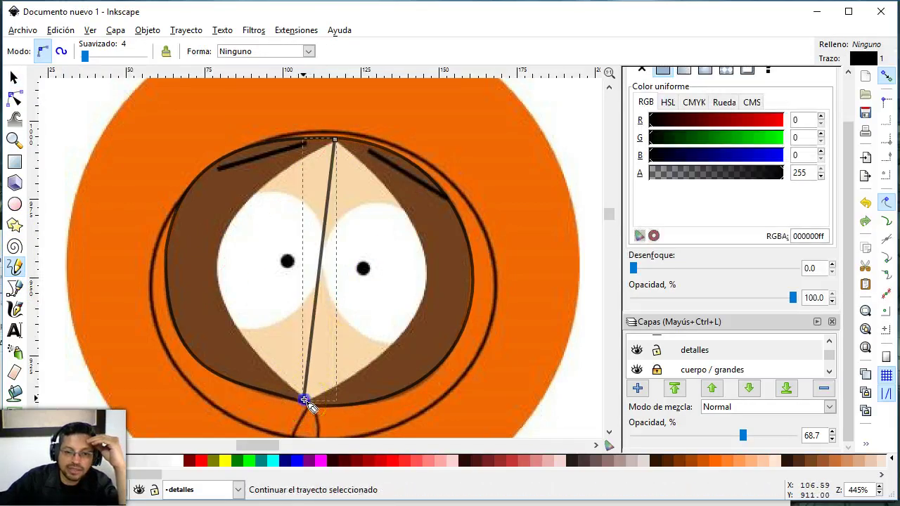
left_click(422, 293)
left_click(336, 141)
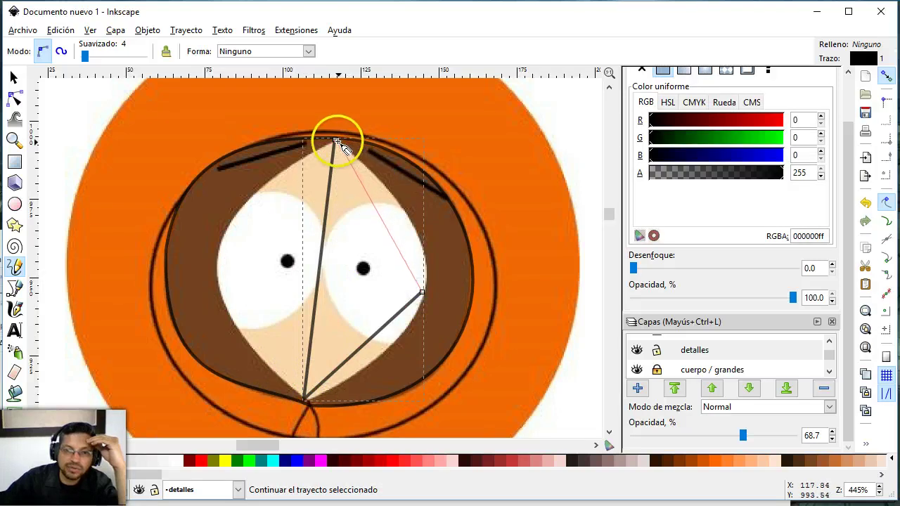
left_click(14, 98)
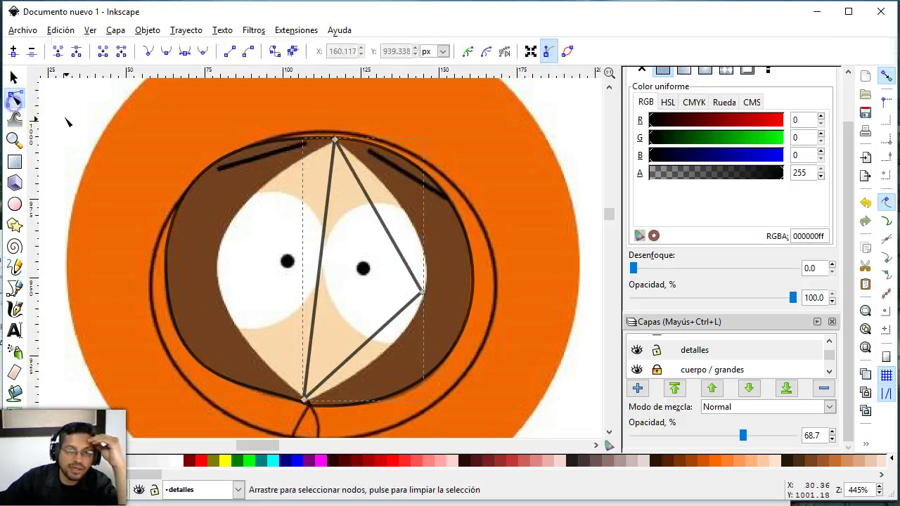
Delete the right corner node and bend both sides and their handles to hug the face.
left_click_drag(318, 267, 215, 253)
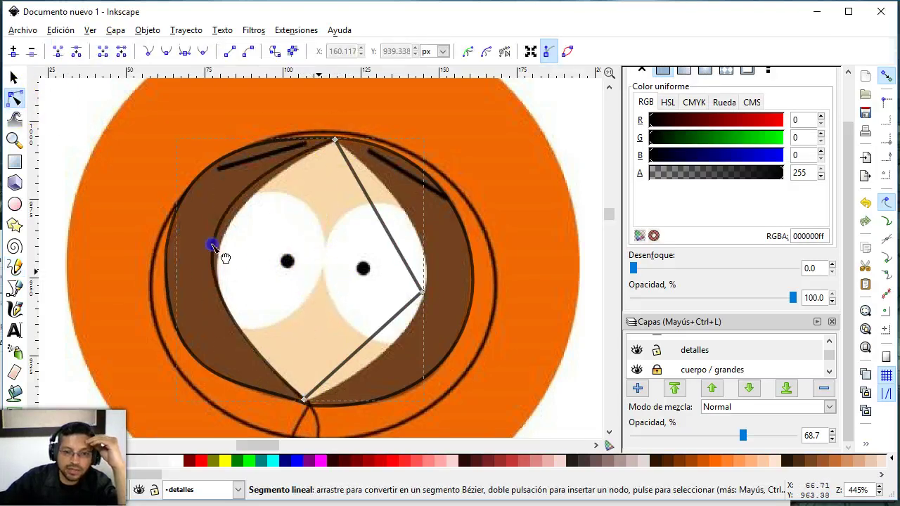
left_click(422, 293)
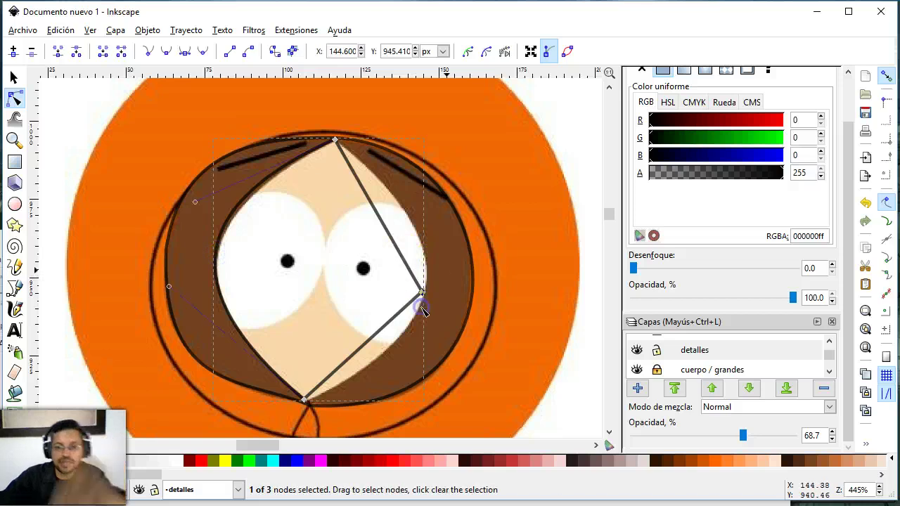
key("Delete")
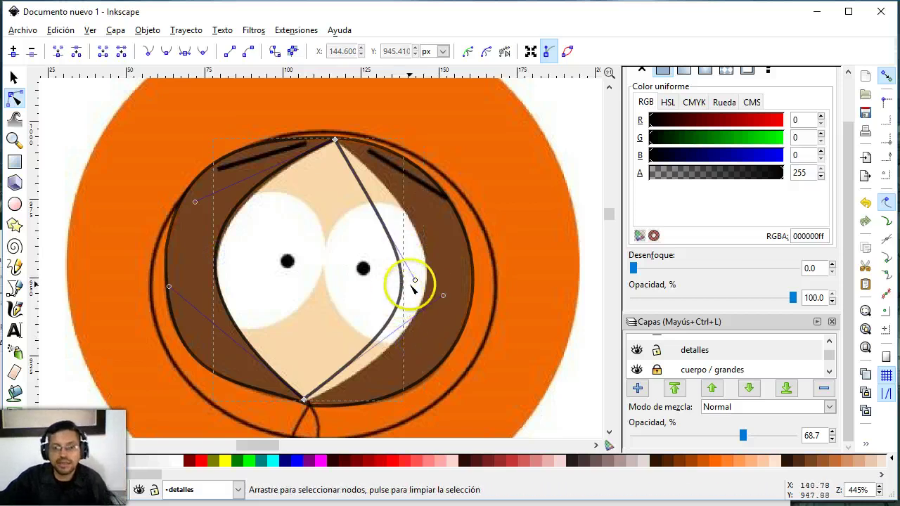
mouse_move(407, 290)
left_mouse_down()
mouse_move(427, 296)
mouse_move(440, 230)
left_mouse_up()
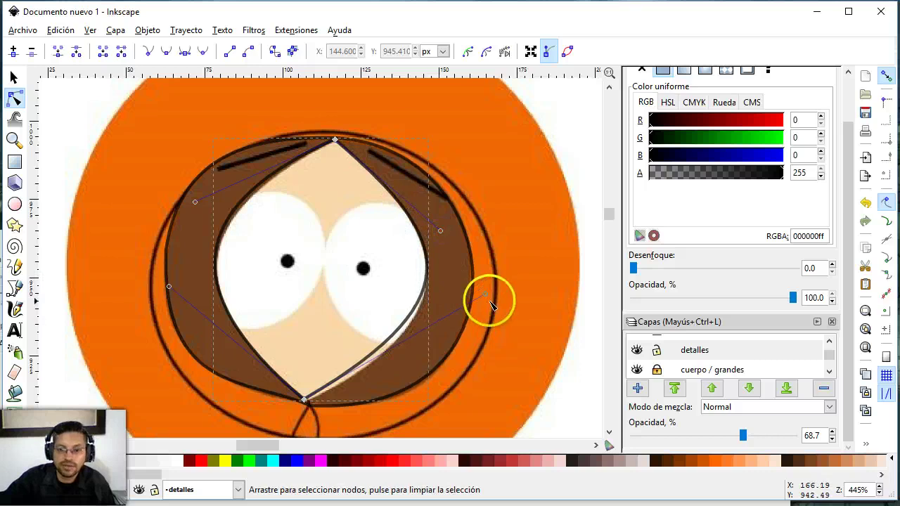
left_click_drag(486, 295, 481, 333)
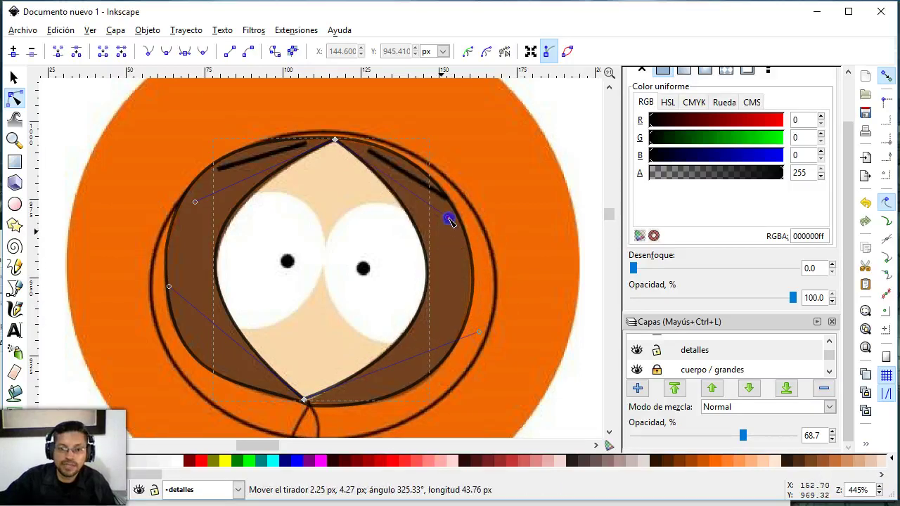
left_click_drag(440, 230, 447, 217)
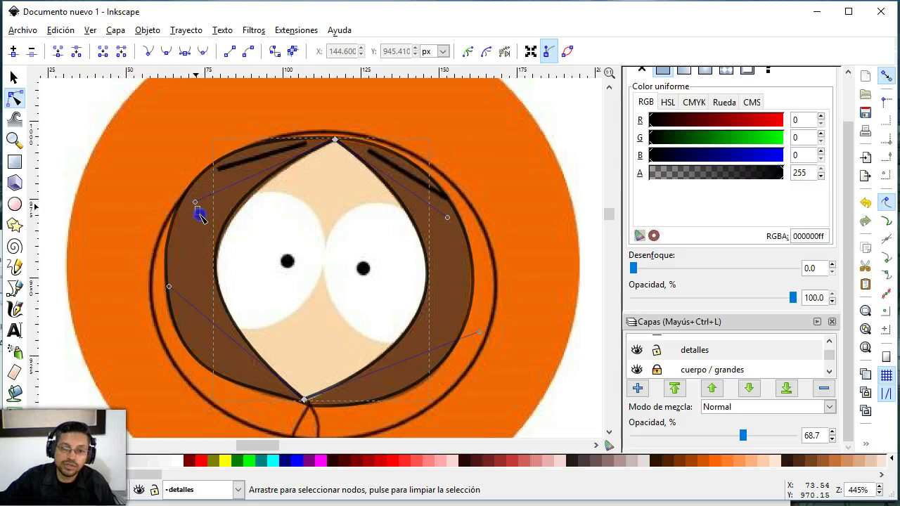
left_click_drag(195, 204, 198, 211)
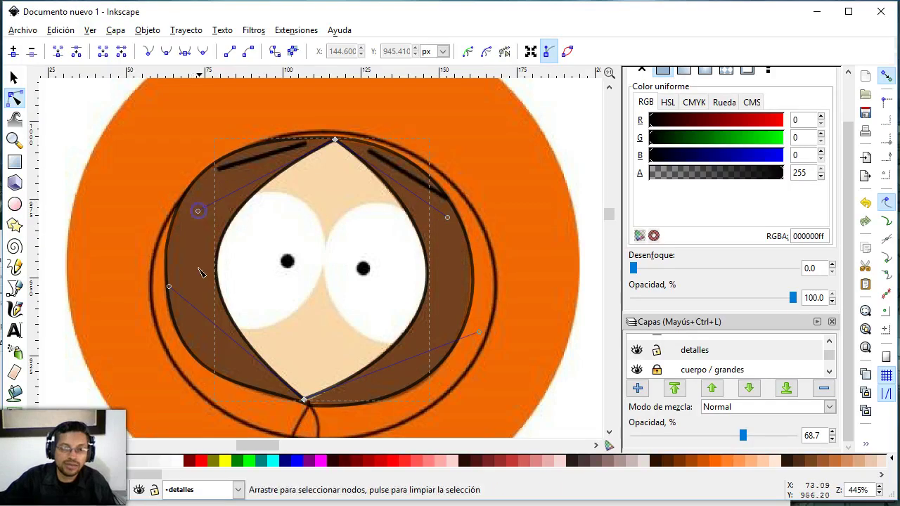
left_click_drag(169, 286, 176, 299)
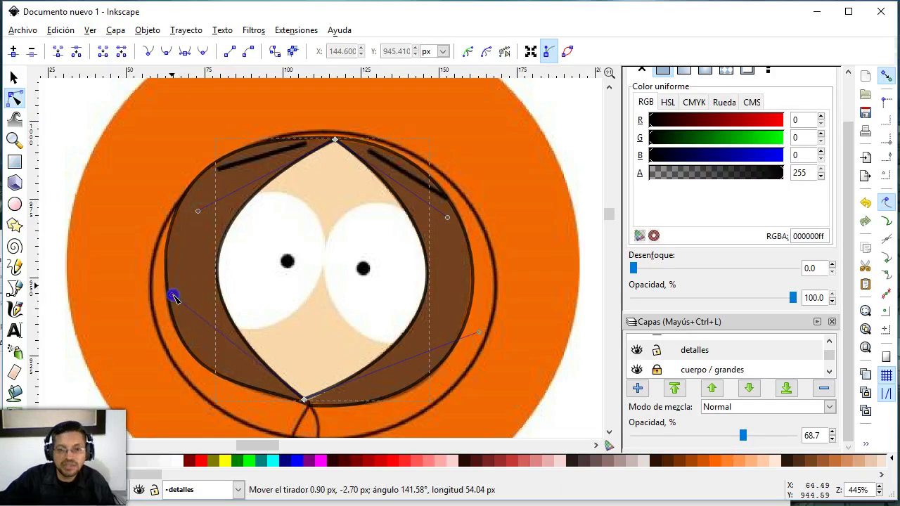
Refine the chin node's handle so the face curve fits smoothly.
left_click(591, 301)
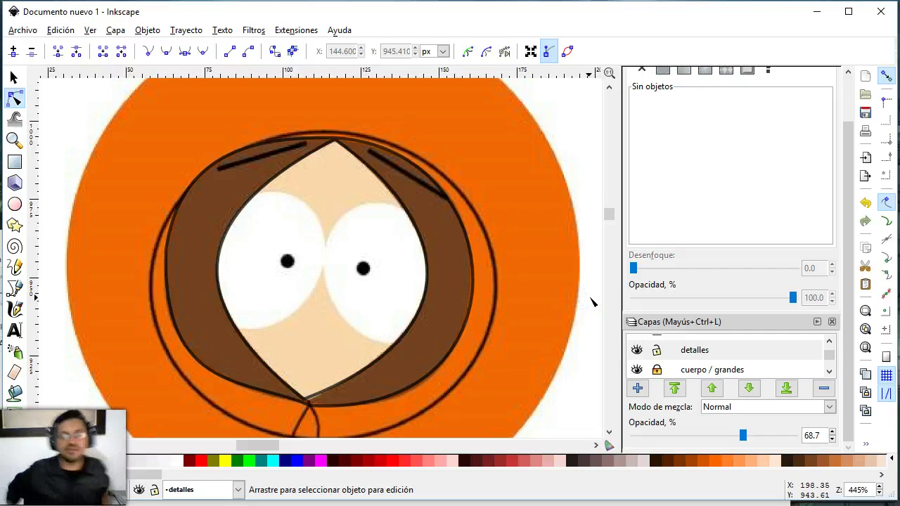
left_click(317, 398)
left_click_drag(304, 400, 477, 343)
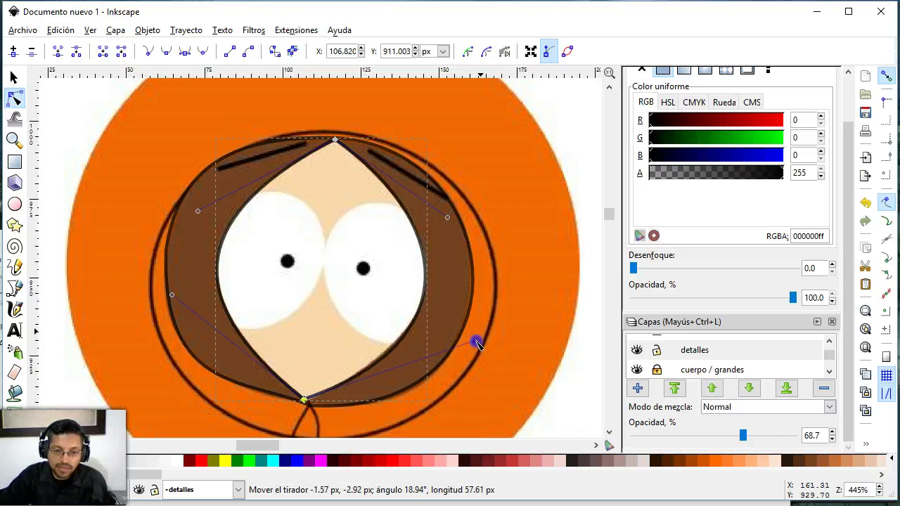
key("s")
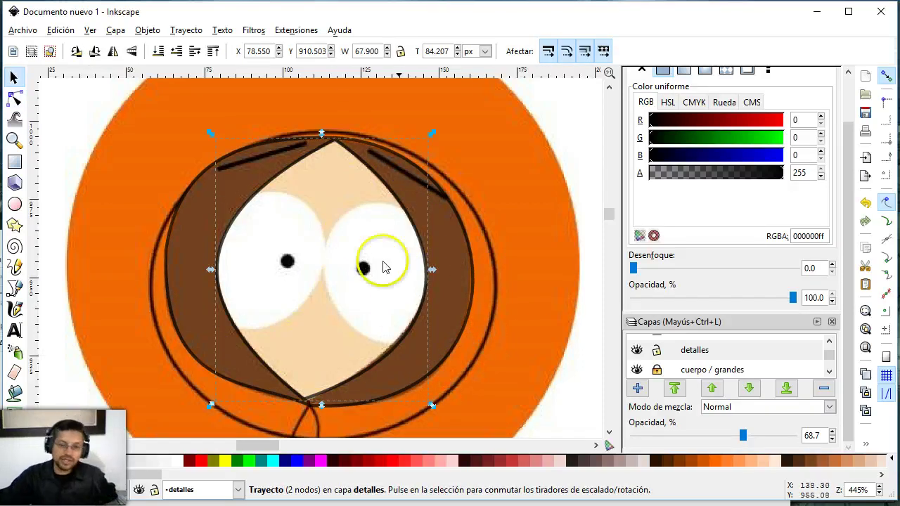
Draw an ellipse over the right eye, move it into place and narrow it.
left_click(14, 204)
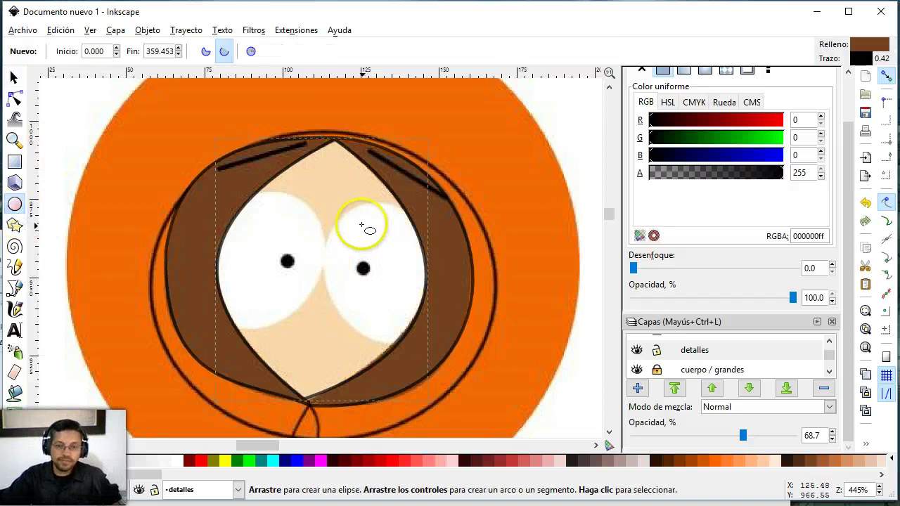
left_click_drag(352, 219, 476, 371)
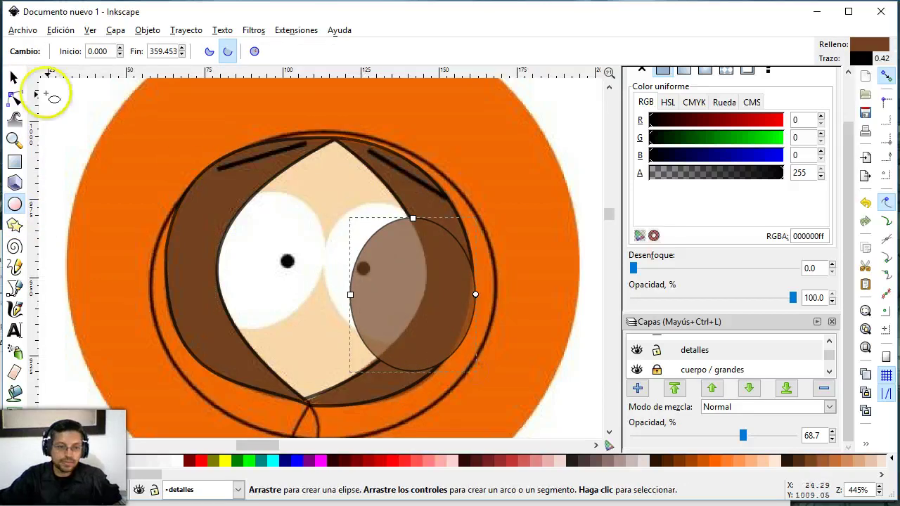
left_click(14, 77)
mouse_move(429, 311)
left_mouse_down()
mouse_move(395, 310)
mouse_move(401, 300)
left_mouse_up()
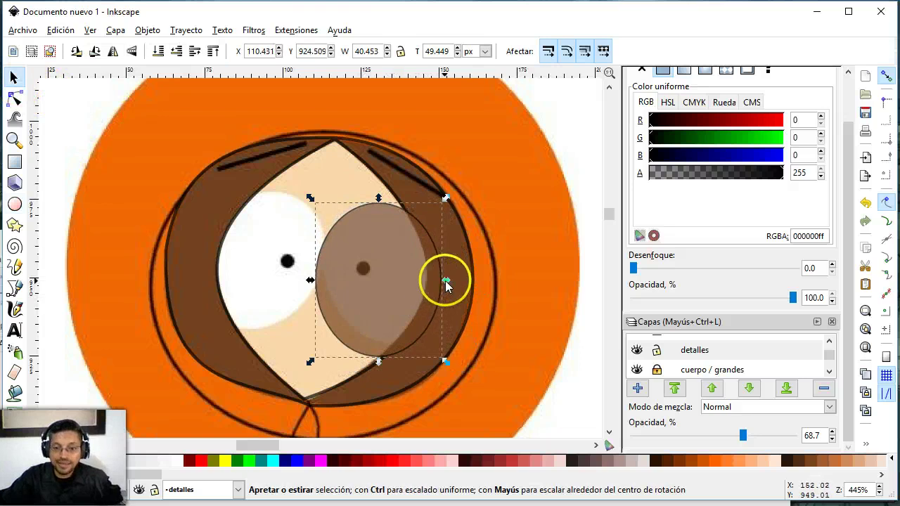
left_click_drag(446, 281, 431, 284)
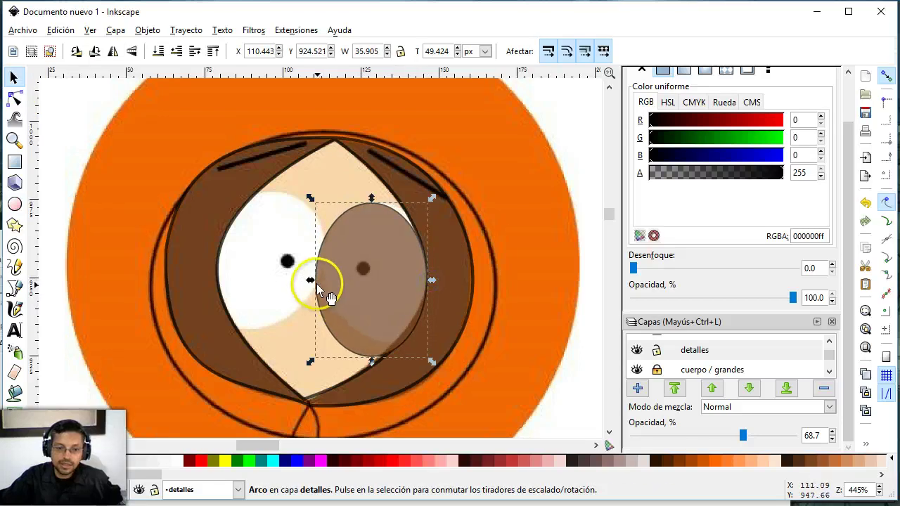
left_click_drag(317, 285, 319, 283)
Tilt and shorten the ellipse to fit the right eye, then duplicate it over the left eye.
left_click(404, 240)
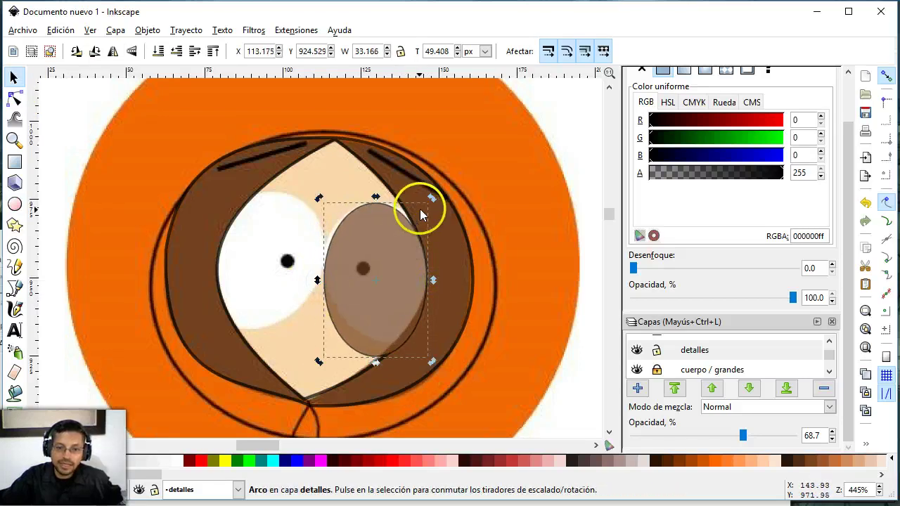
left_click_drag(432, 196, 420, 192)
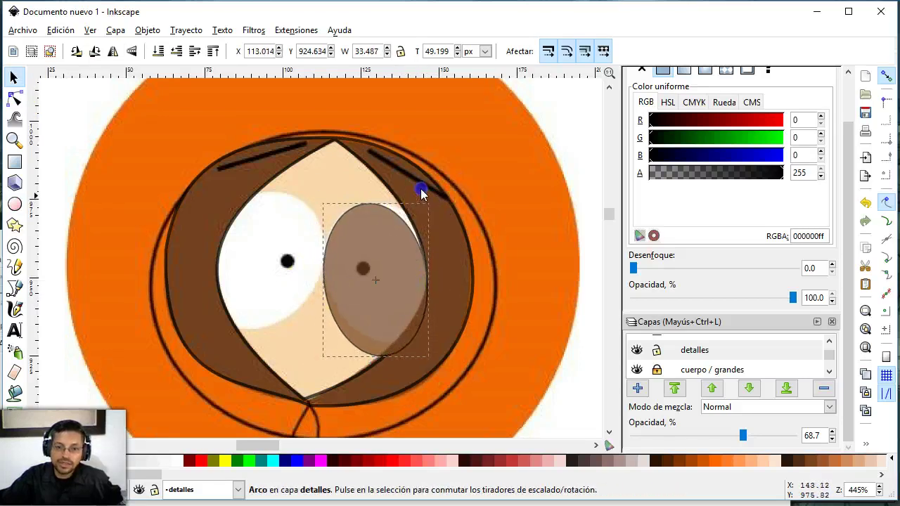
left_click(406, 244)
mouse_move(433, 281)
left_mouse_down()
mouse_move(442, 282)
mouse_move(409, 272)
left_mouse_up()
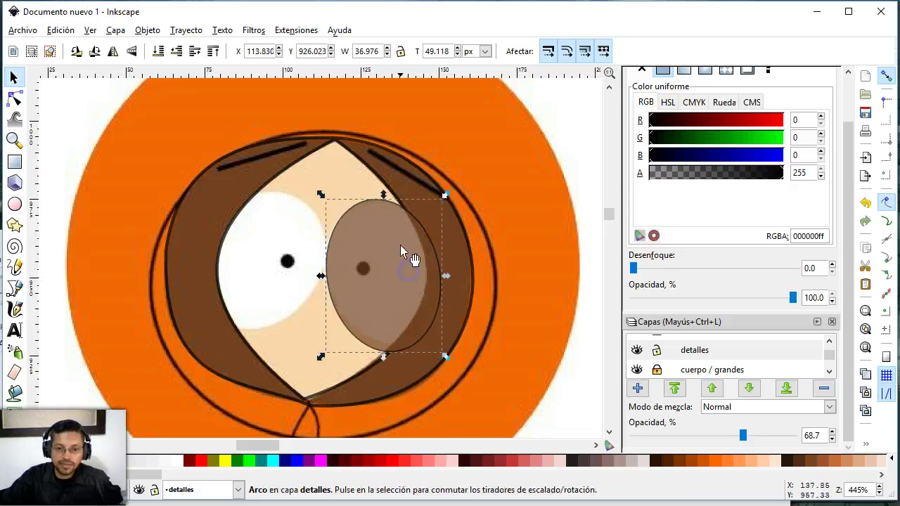
left_click_drag(386, 361, 391, 354)
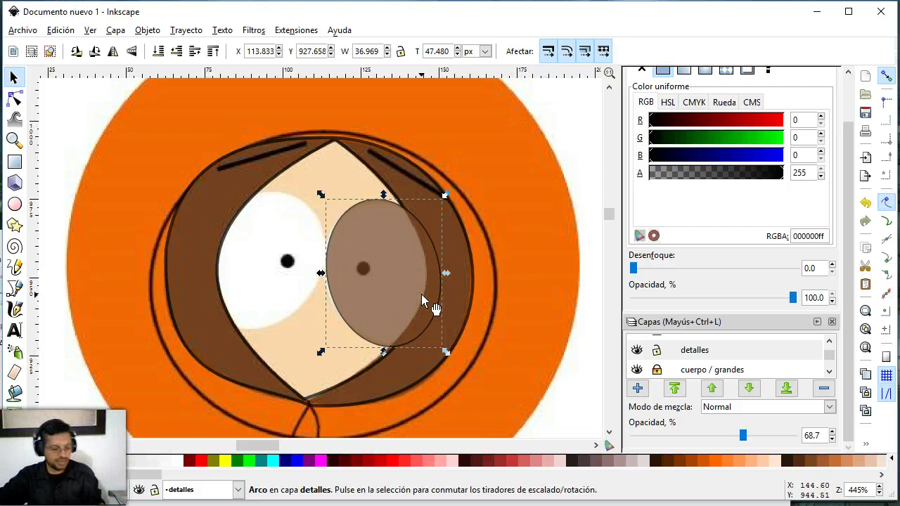
key("ctrl+d")
left_click_drag(412, 292, 313, 292)
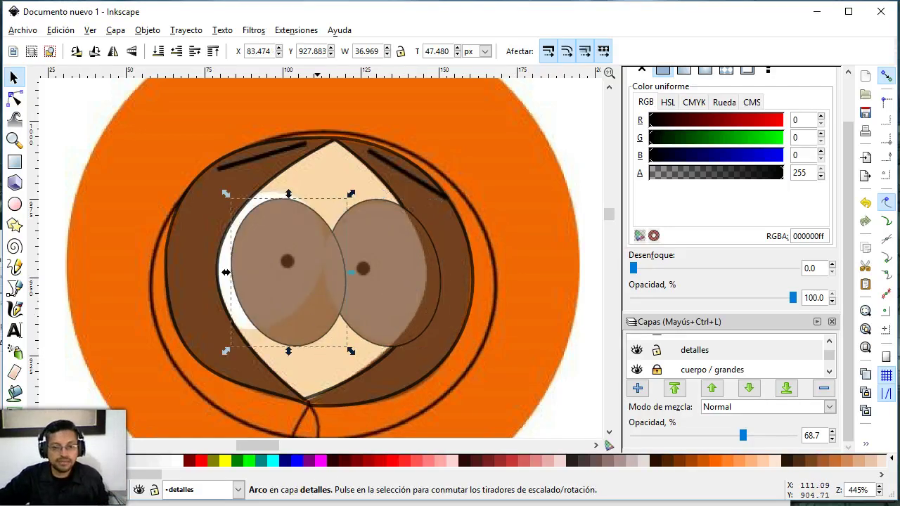
Make the left-eye copy blue, mirror and fit it (37.584 px wide), and dot the right pupil.
left_click(297, 463)
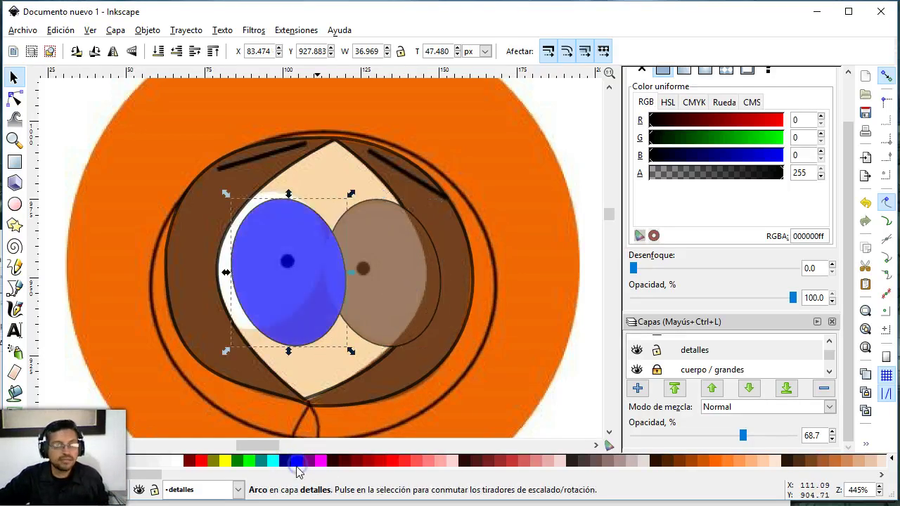
left_click(112, 51)
left_click_drag(267, 283, 254, 283)
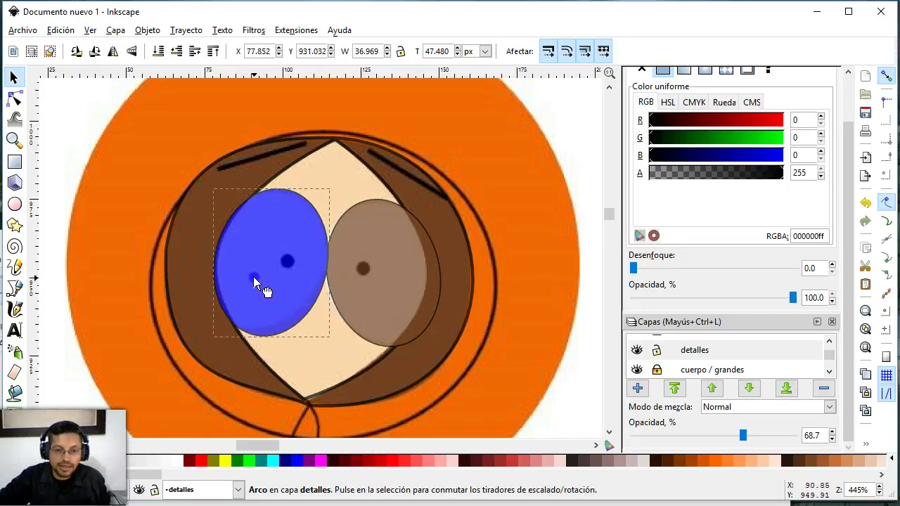
left_click_drag(331, 266, 329, 266)
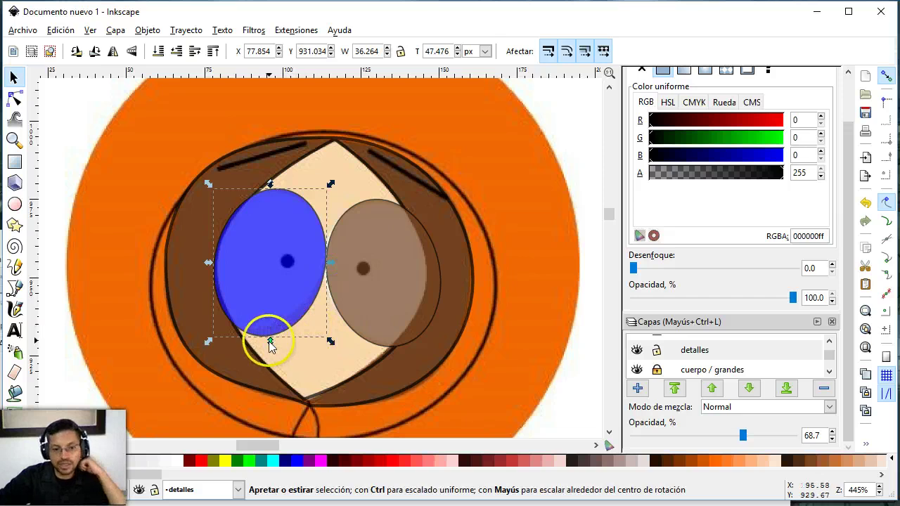
mouse_move(277, 348)
left_mouse_down()
mouse_move(270, 338)
mouse_move(281, 312)
left_mouse_up()
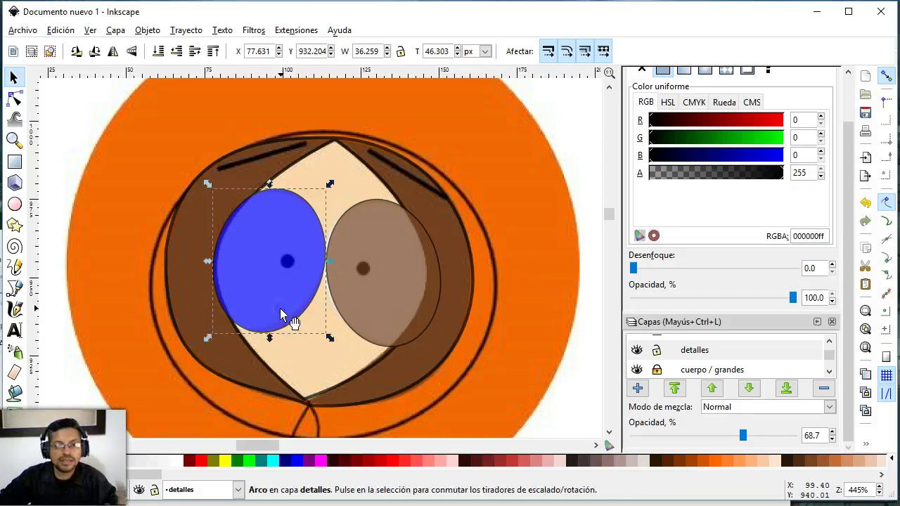
left_click_drag(208, 262, 202, 262)
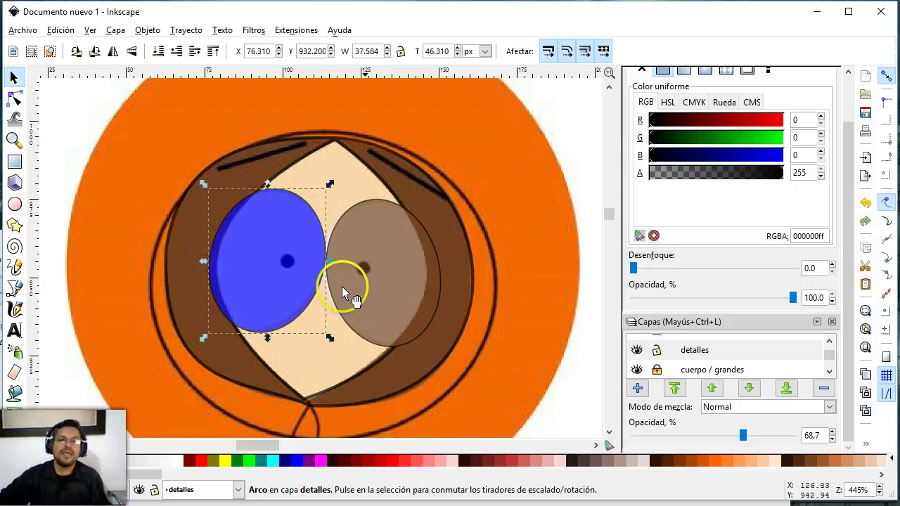
left_click(14, 204)
left_click_drag(367, 266, 372, 277)
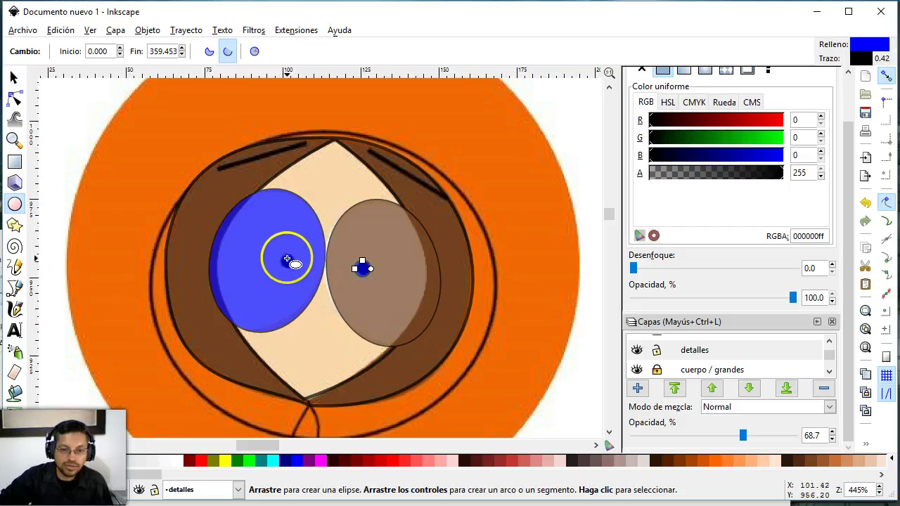
Add a tiny pupil dot on the left eye and colour the right pupil dot black.
left_click_drag(290, 261, 292, 266)
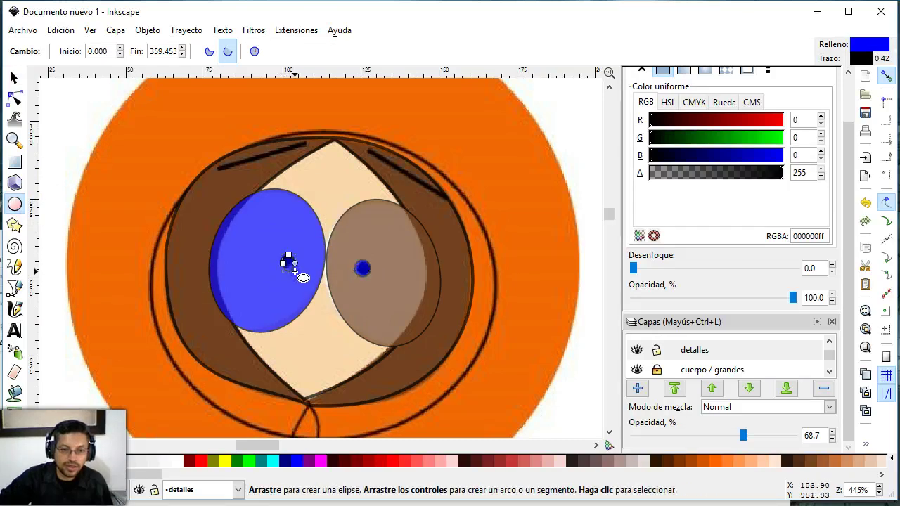
left_click(14, 77)
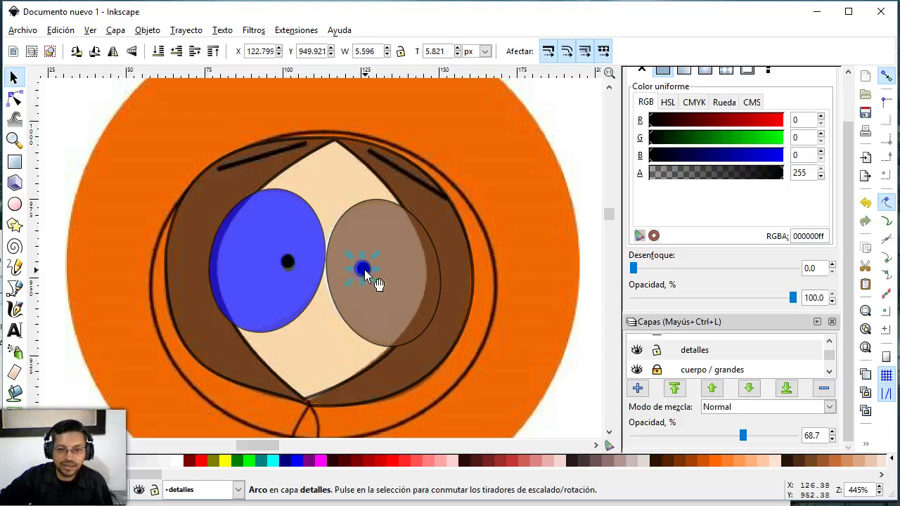
left_click(16, 466)
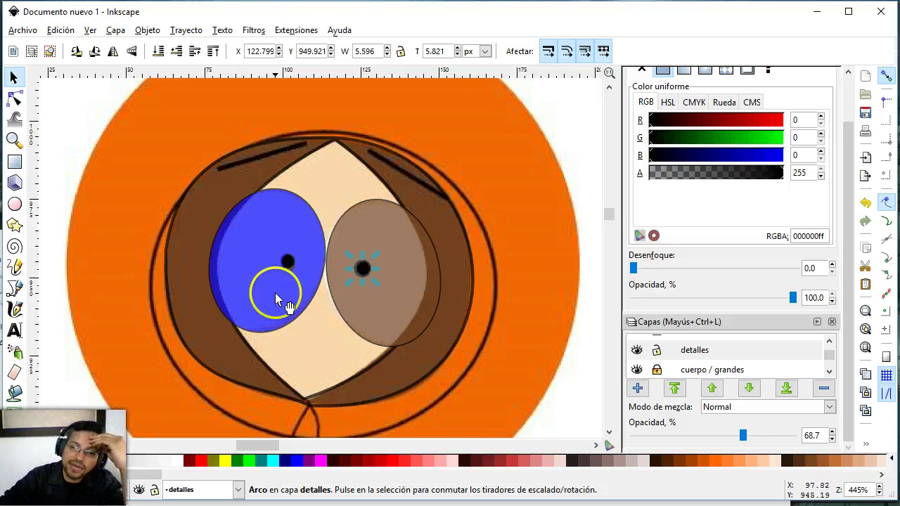
left_click(300, 168)
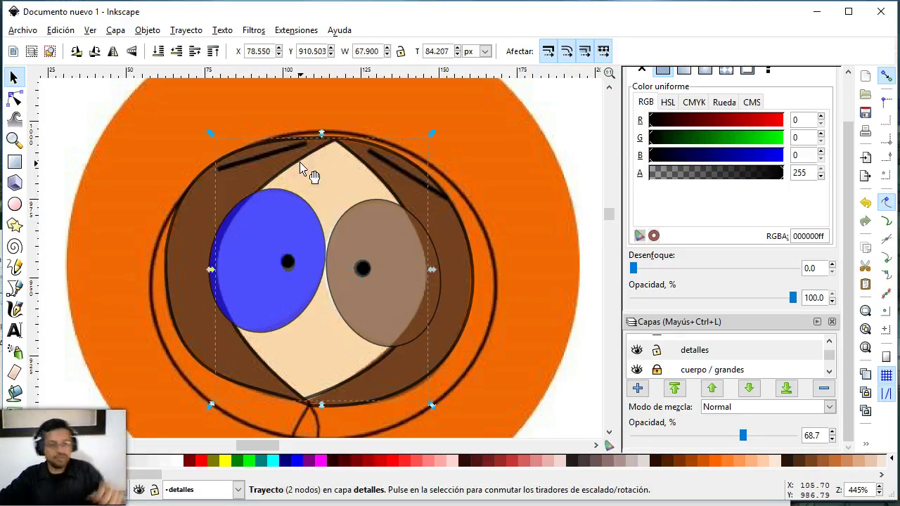
Intersect the blue left-eye ellipse with the eye outline path.
key("ctrl")
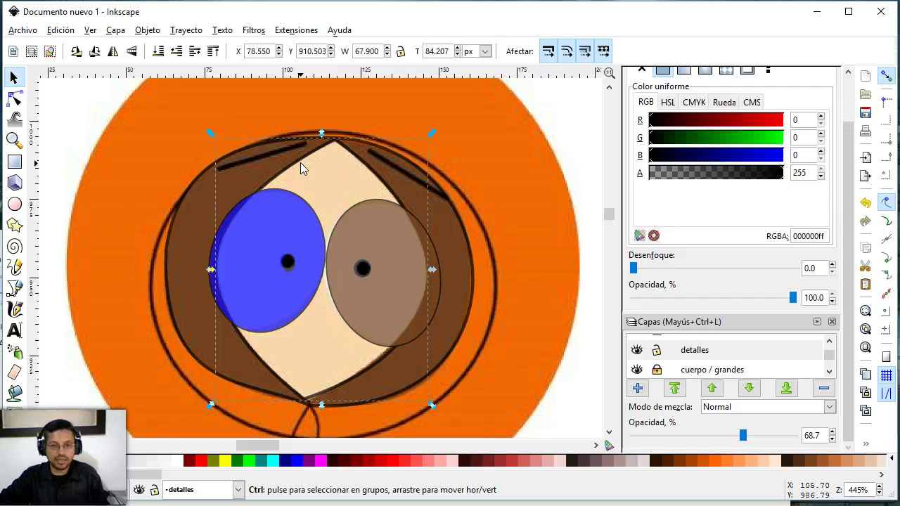
left_click(237, 207)
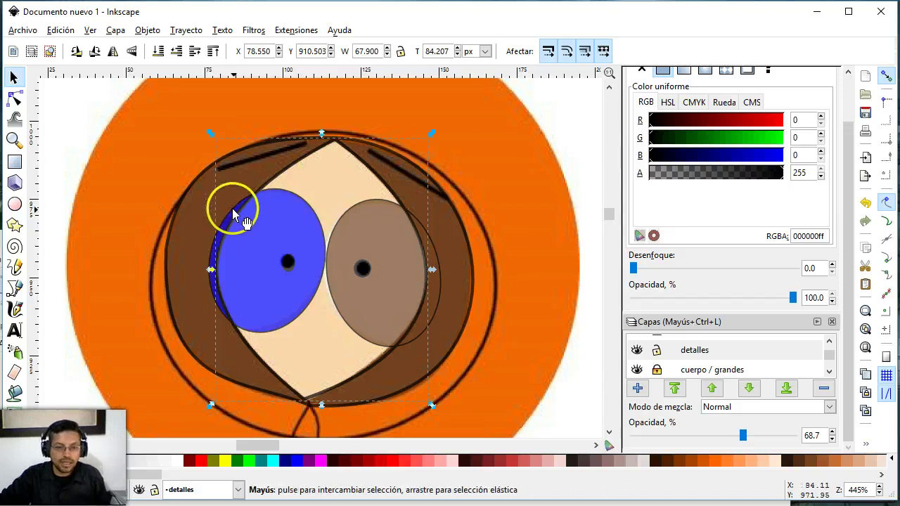
left_click(232, 209, "shift")
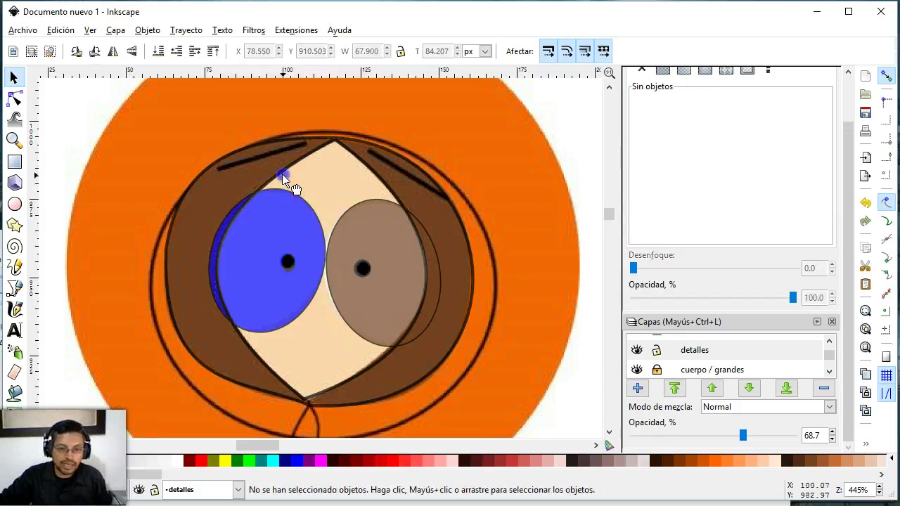
left_click(282, 175)
left_click(223, 231, "shift")
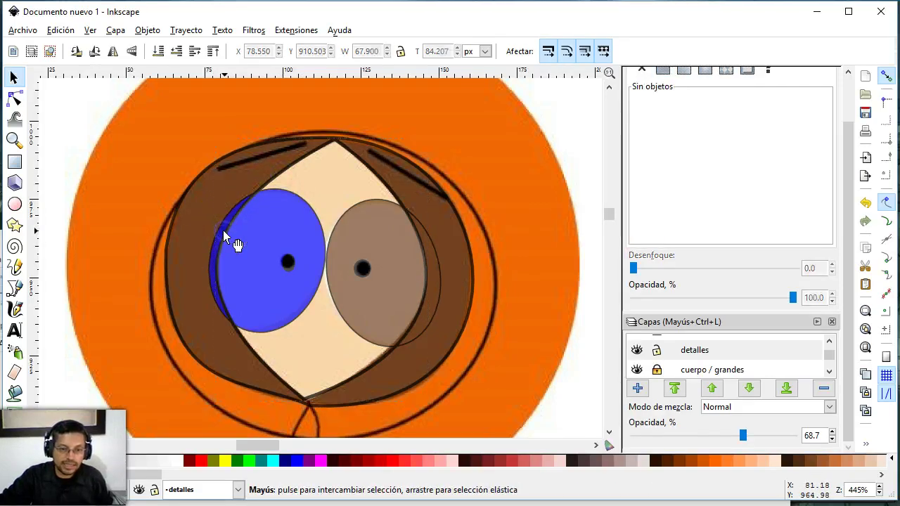
left_click(218, 237)
left_click(211, 251, "shift")
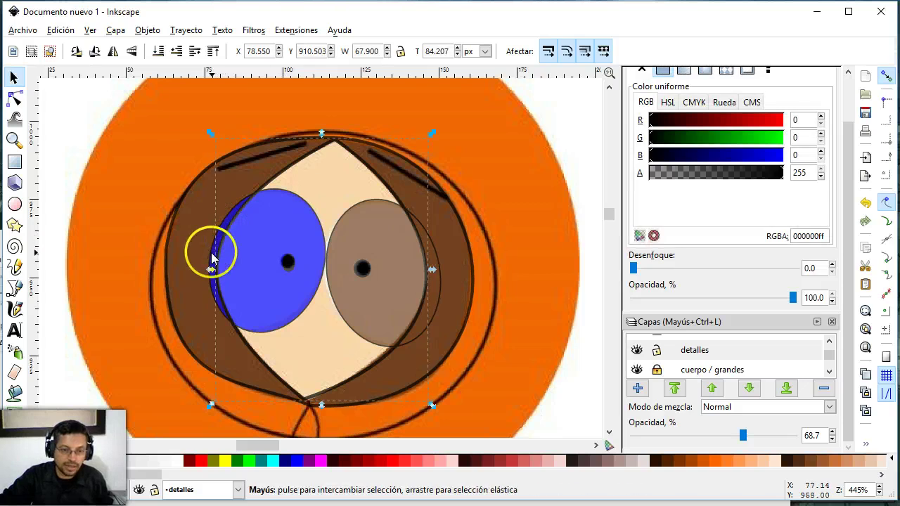
left_click(187, 31)
left_click(186, 30)
left_click(186, 30)
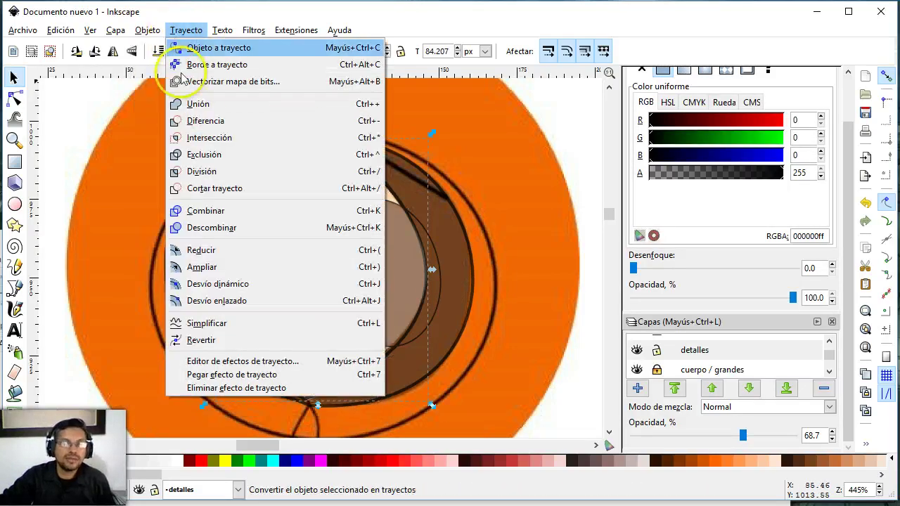
left_click(237, 138)
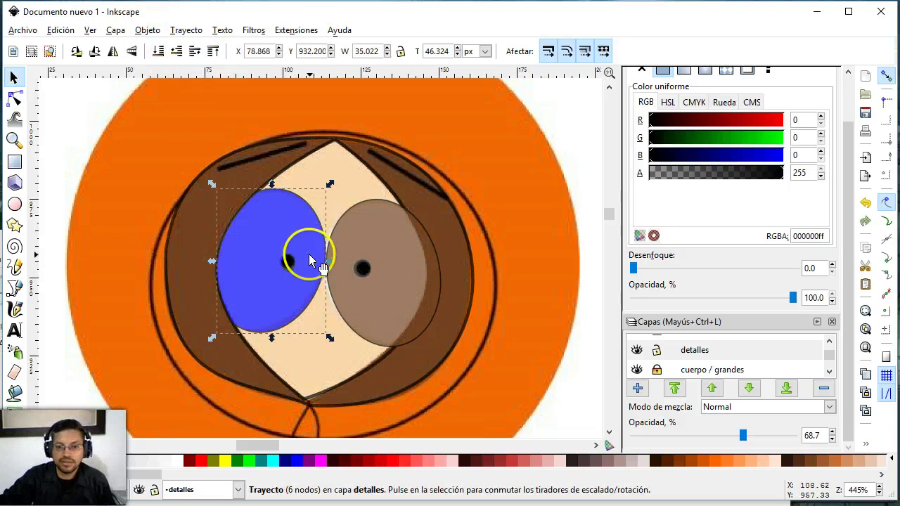
Intersect the brown ellipse with the eye outline and fill both eyes white.
left_click(393, 197)
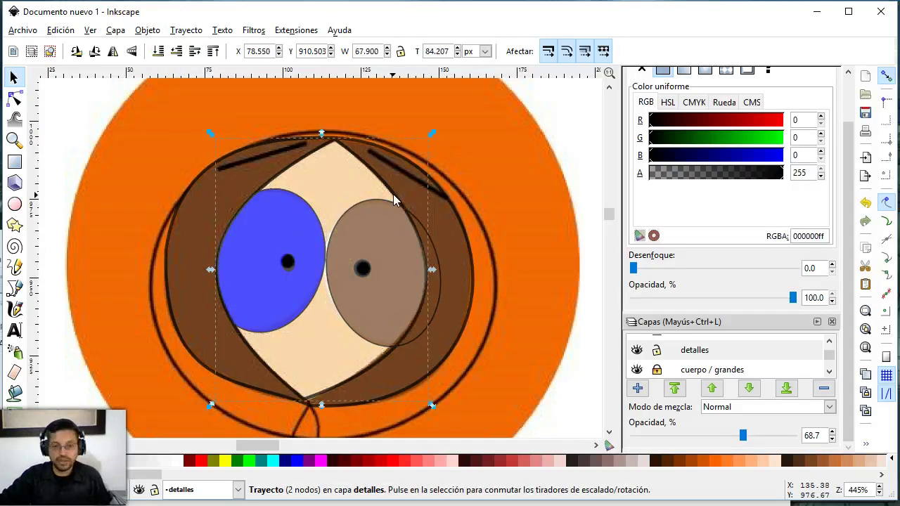
key("shift")
left_click(439, 296, "shift")
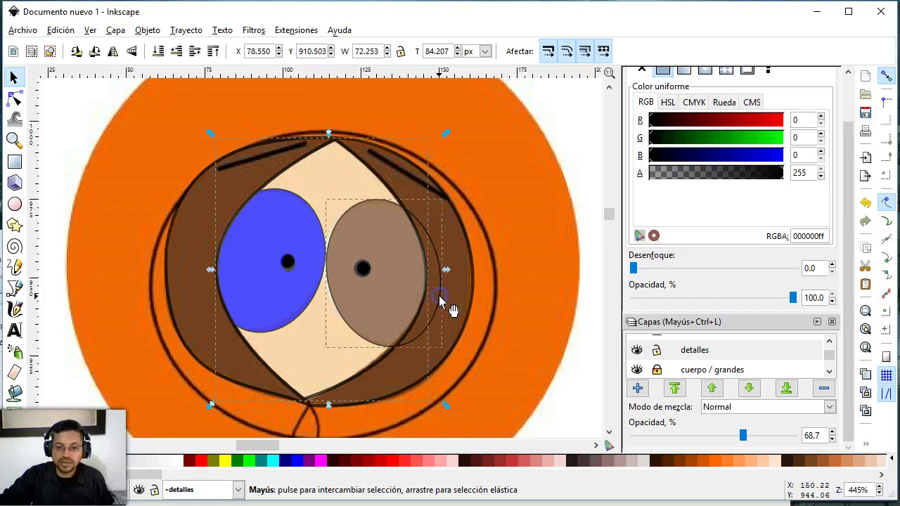
left_click(186, 29)
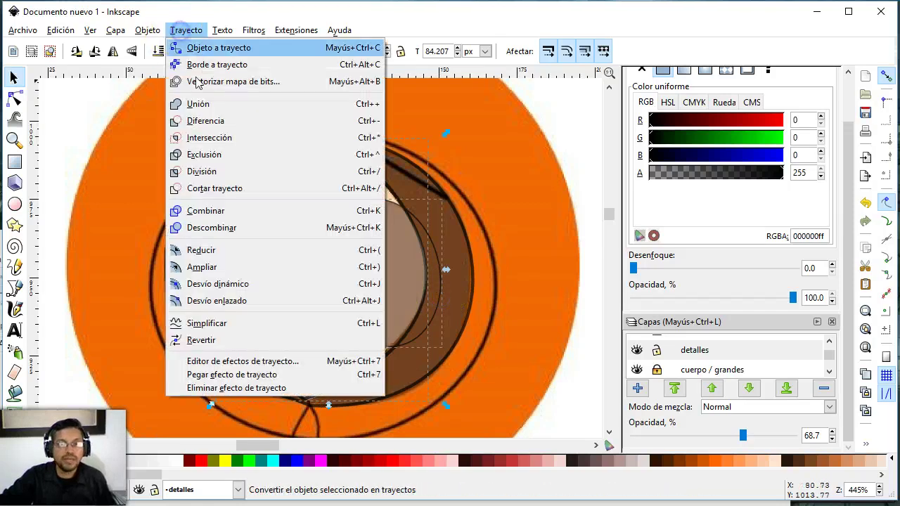
left_click(219, 137)
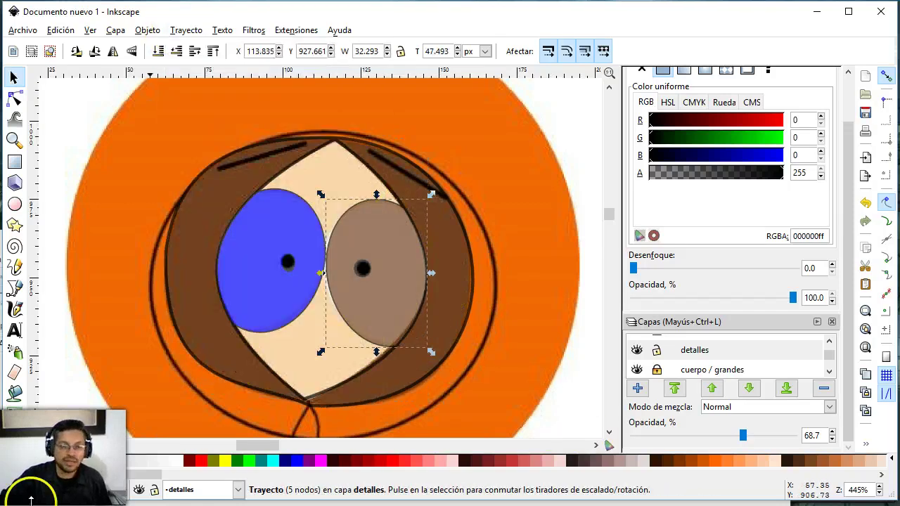
left_click(175, 460)
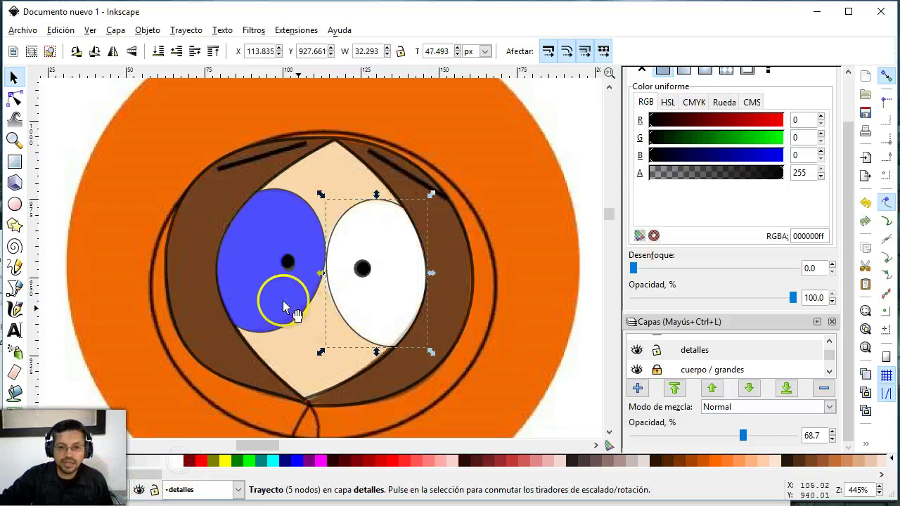
left_click(283, 301)
left_click(180, 461)
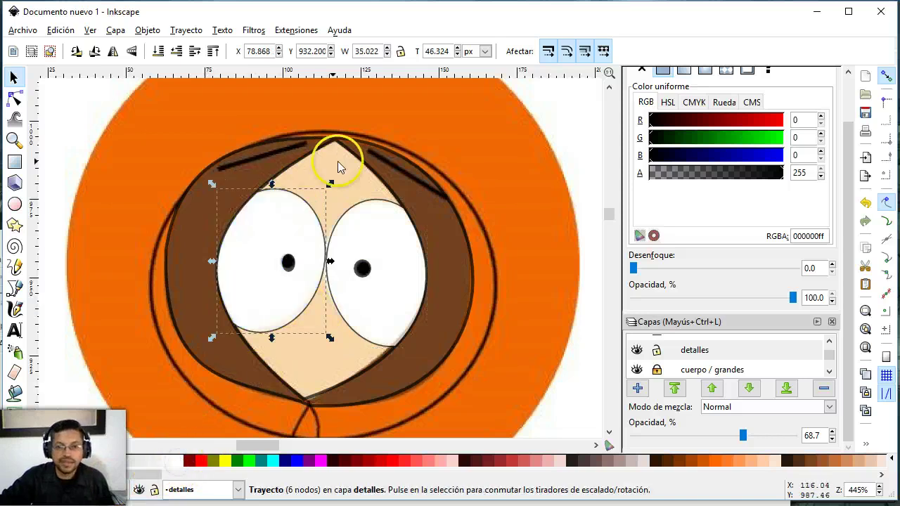
Sample a skin colour for the face, raise it to the top, and subtract it from the hair.
left_click(355, 163)
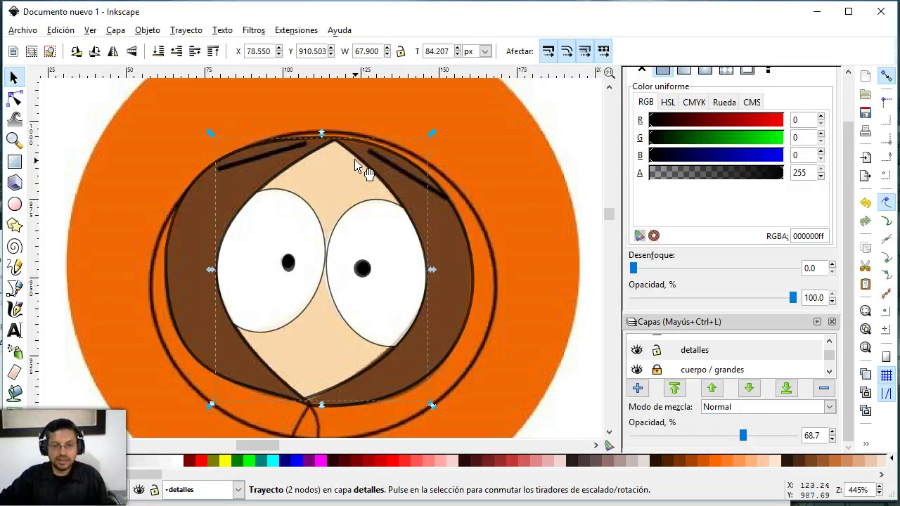
key("d")
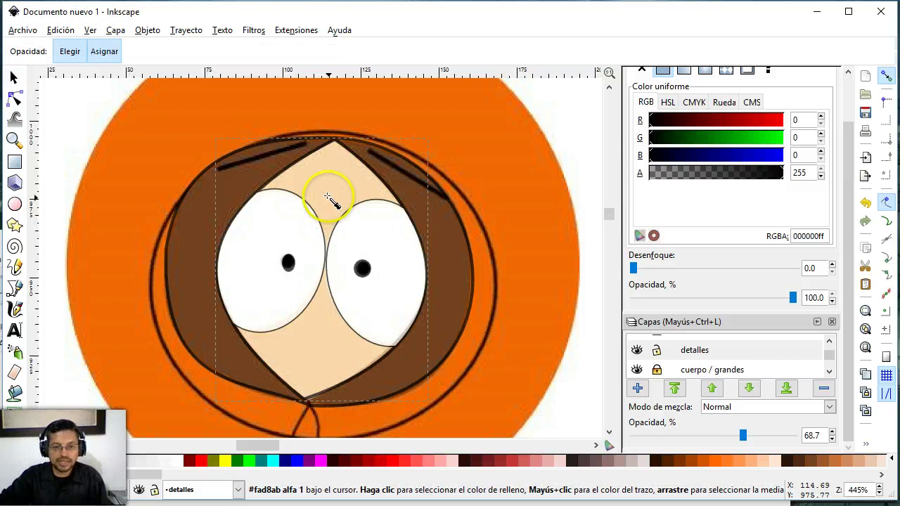
left_click(13, 77)
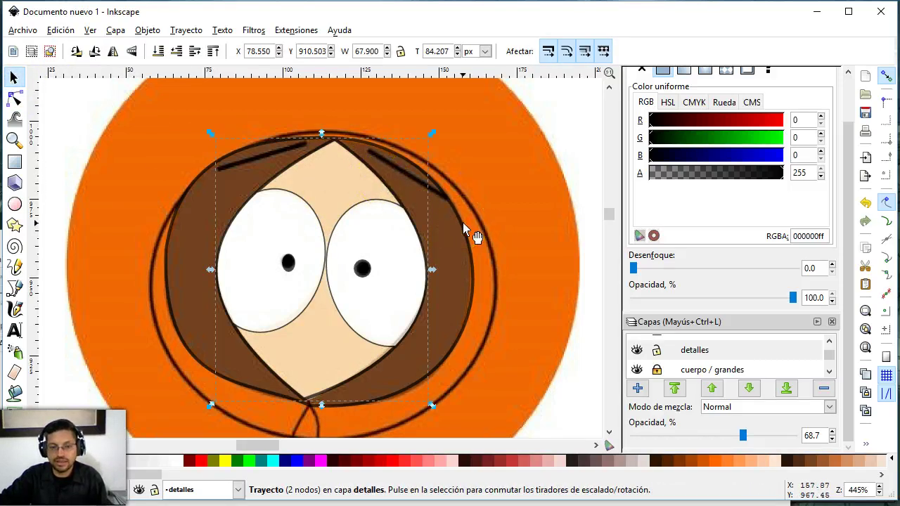
key("Home")
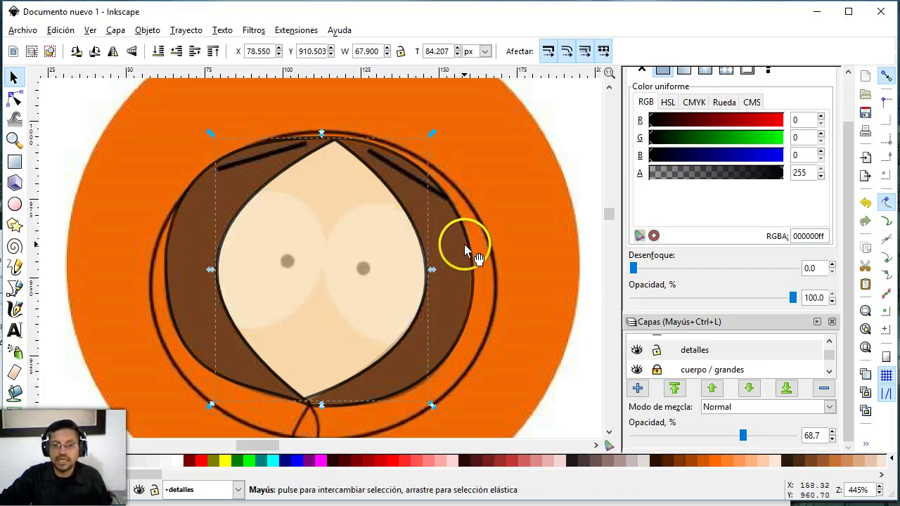
left_click(469, 241, "shift")
left_click(185, 30)
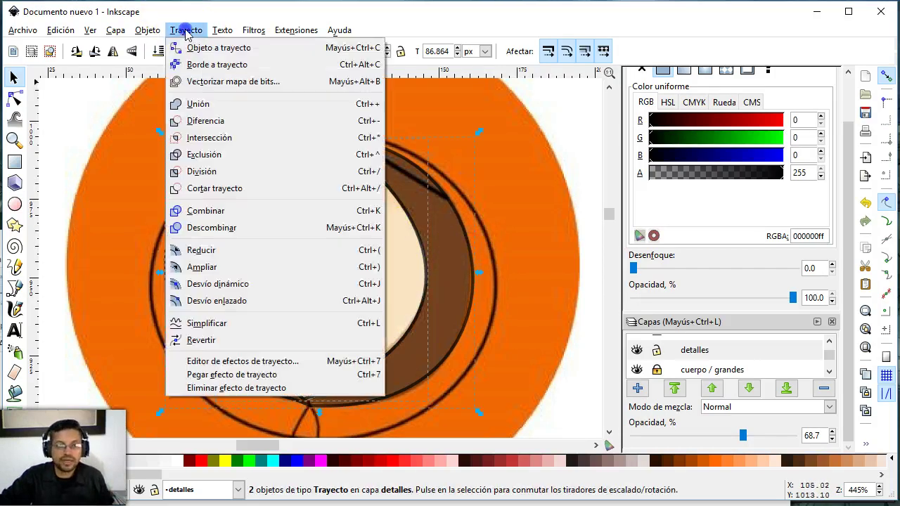
left_click(226, 125)
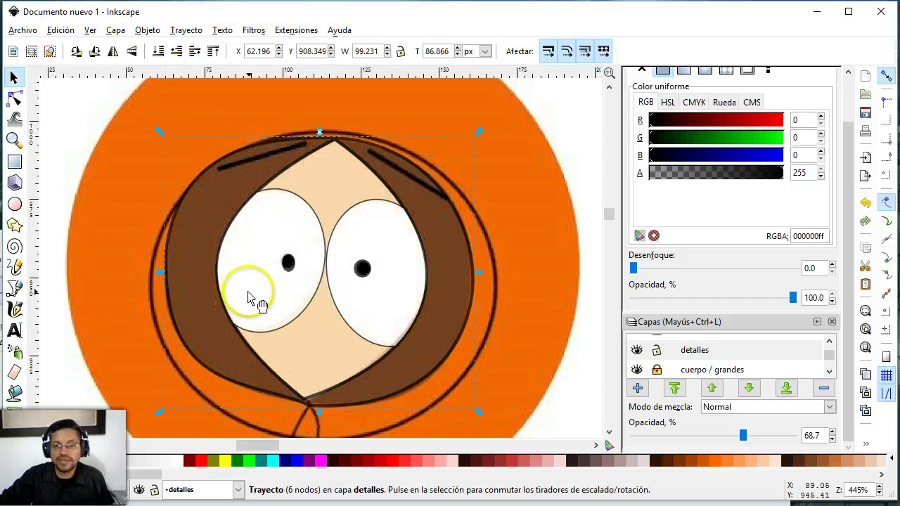
Recolour the hood outline with a colour picked from the reference.
left_click(567, 147)
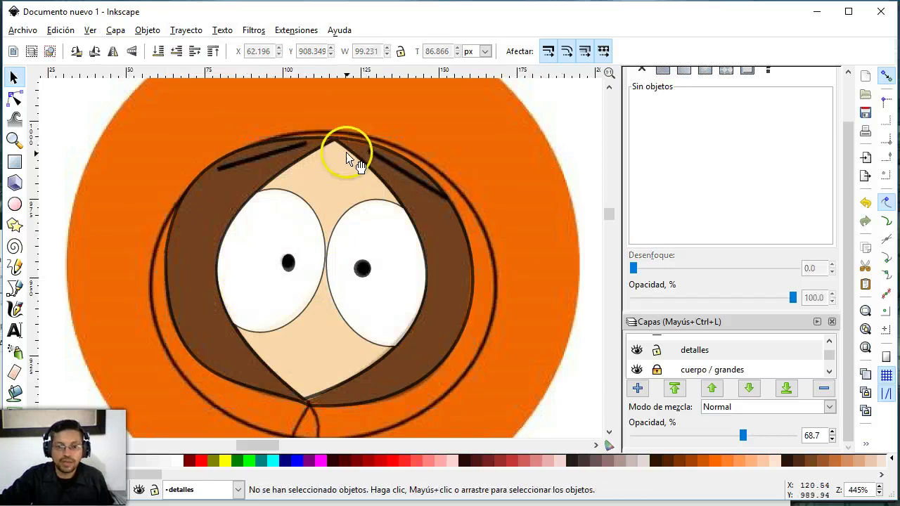
left_click(345, 153)
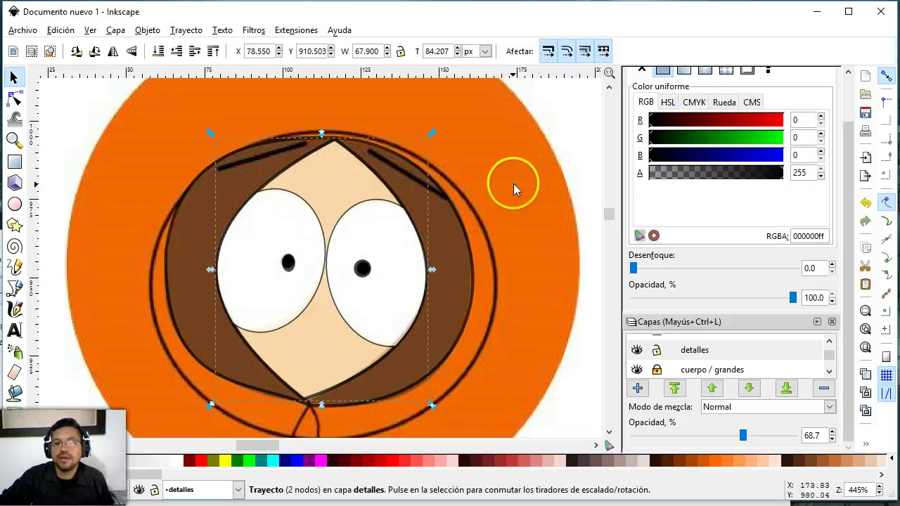
left_click(468, 253)
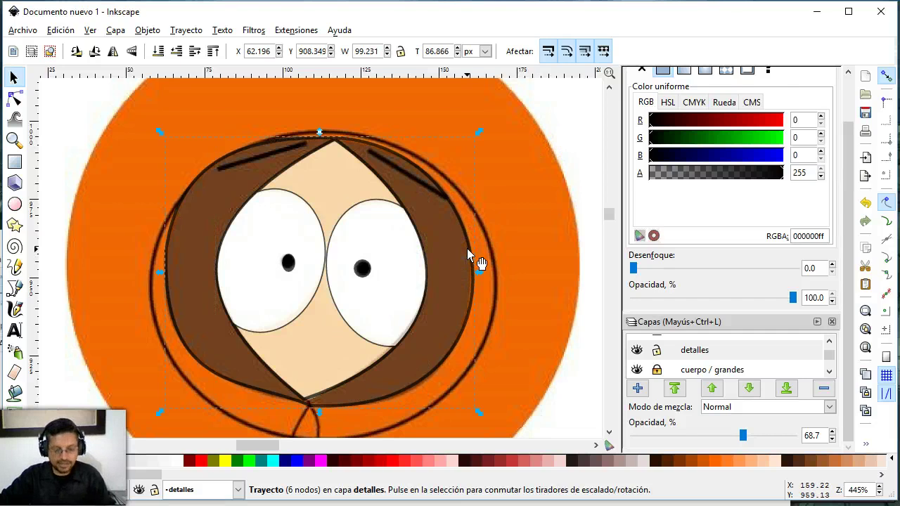
key("d")
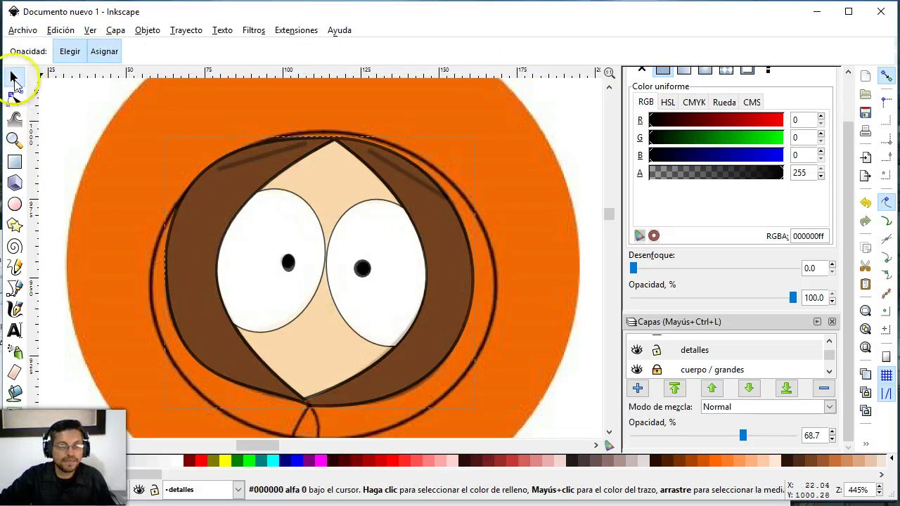
left_click(14, 76)
Lock the detalles layer at full opacity, then make trazos current and unlock it.
double_click(711, 351)
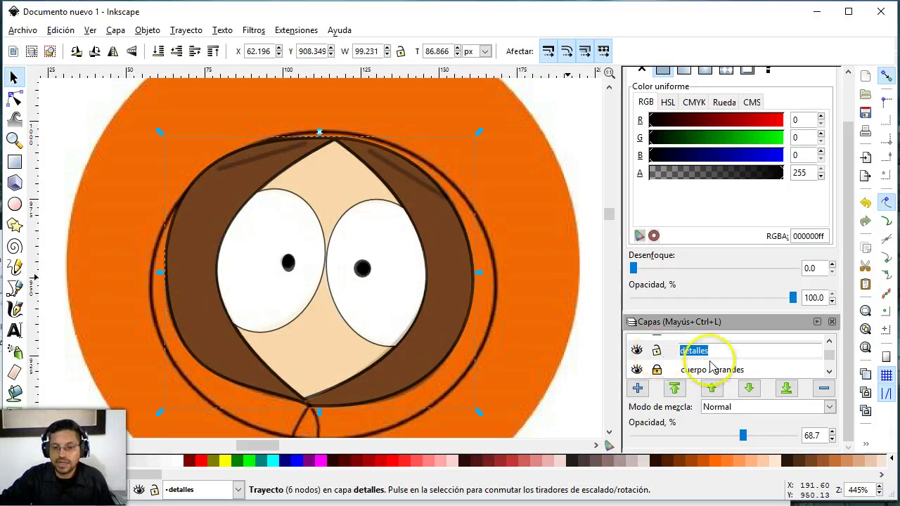
left_click(750, 441)
left_click_drag(749, 442, 808, 433)
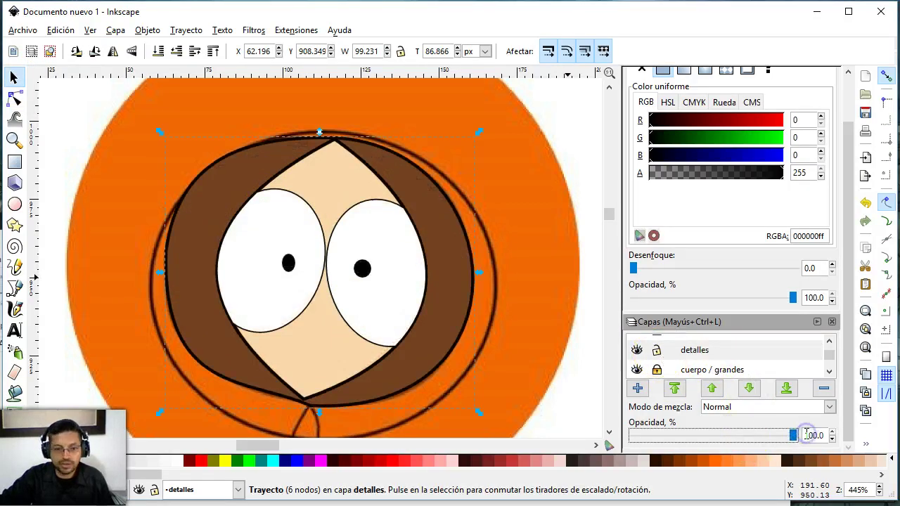
left_click(657, 350)
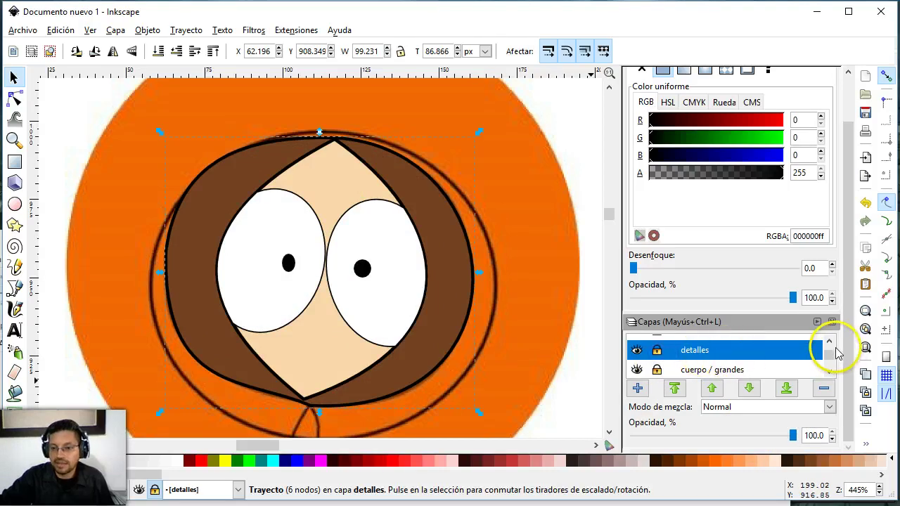
left_click(830, 344)
left_click(693, 346)
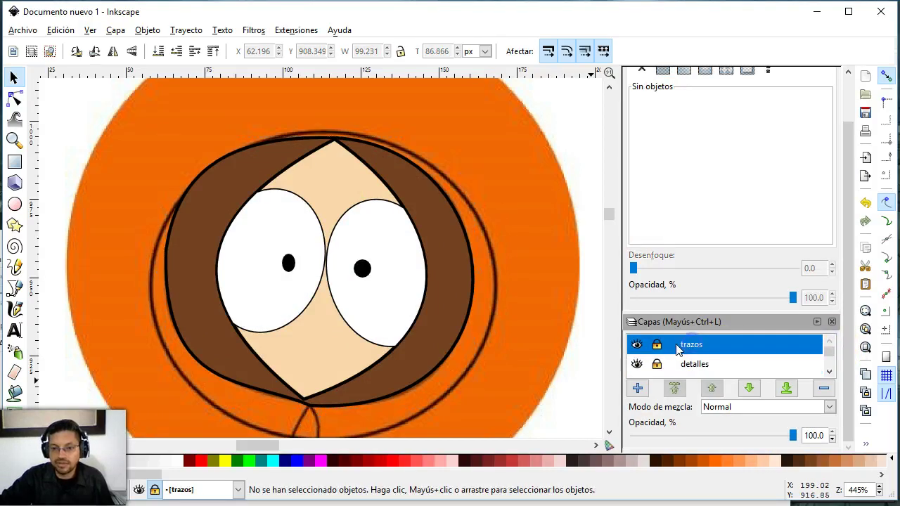
left_click(658, 347)
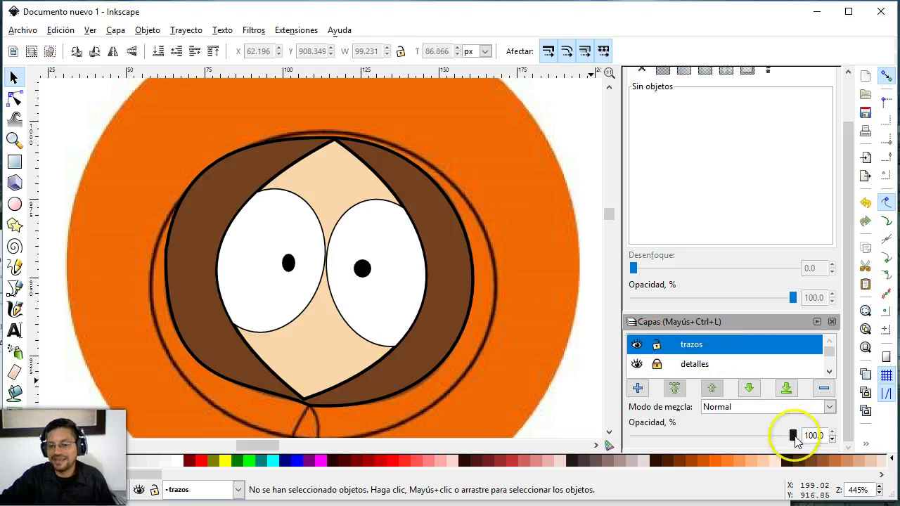
Set trazos opacity to 78 and detalles to 0, then zoom onto Kenny's forehead.
left_click_drag(794, 437, 773, 437)
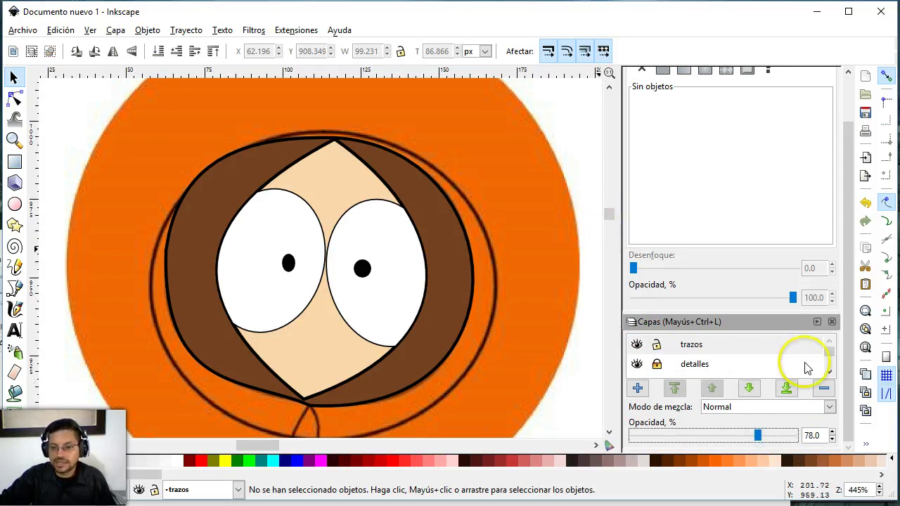
left_click(707, 373)
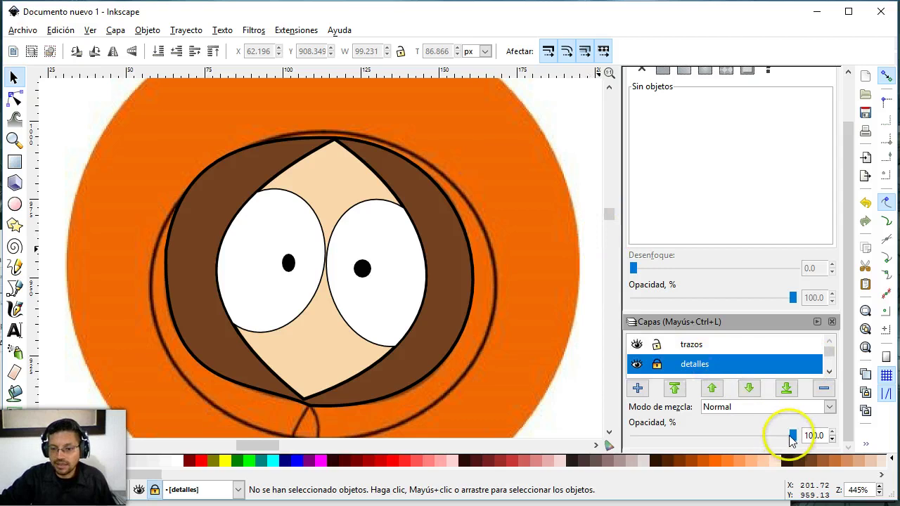
left_click_drag(793, 436, 731, 437)
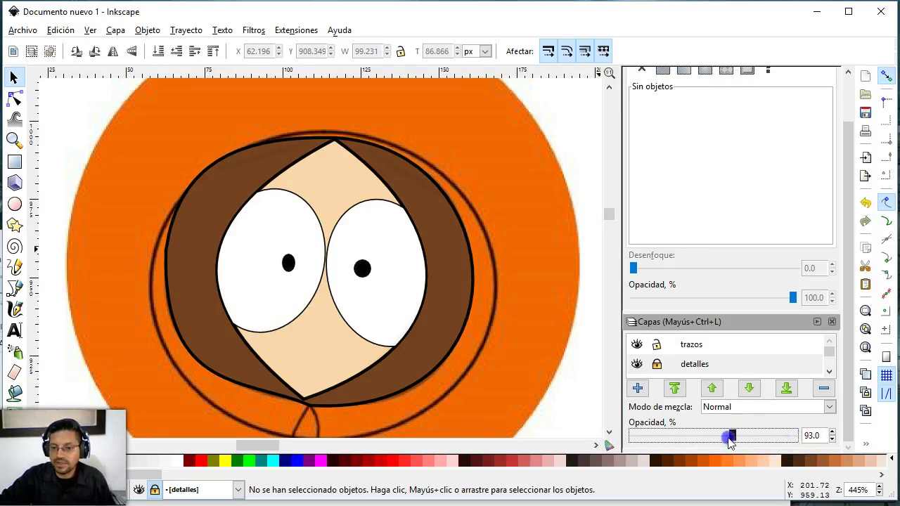
left_click_drag(593, 439, 591, 439)
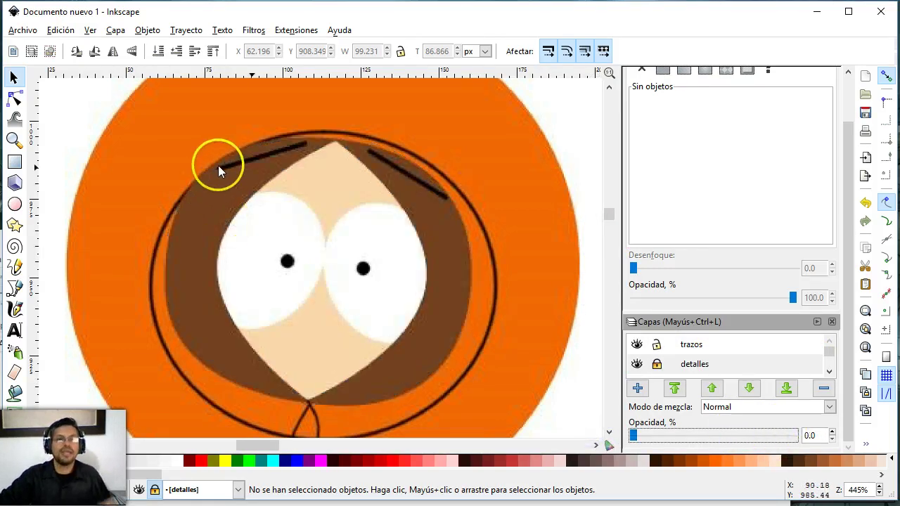
key("z")
mouse_move(203, 134)
left_mouse_down()
mouse_move(446, 195)
mouse_move(464, 214)
left_mouse_up()
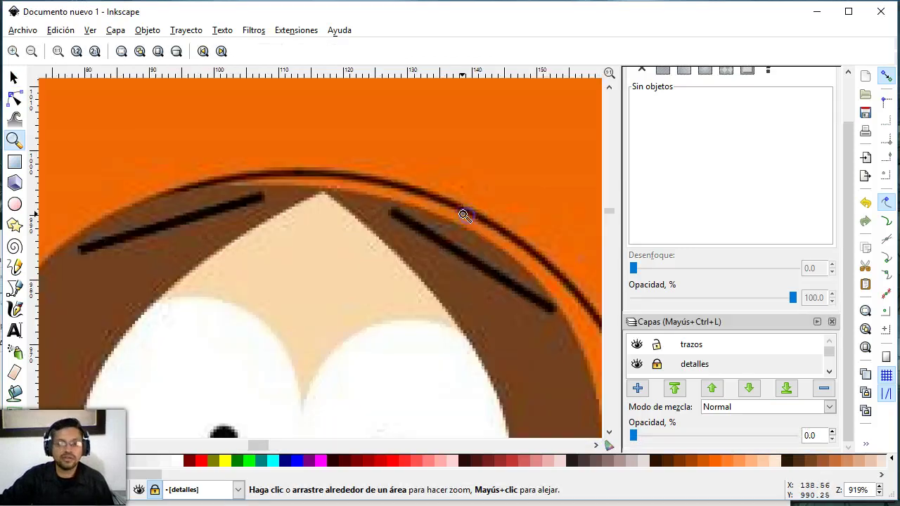
Draw a rounded rectangle over the hair on the trazos layer.
left_click(14, 162)
left_click(73, 237)
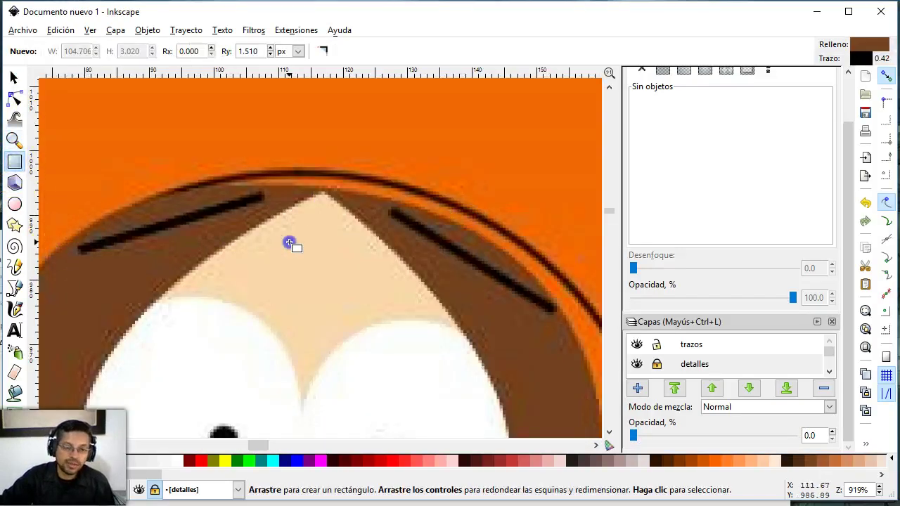
key("ctrl+z")
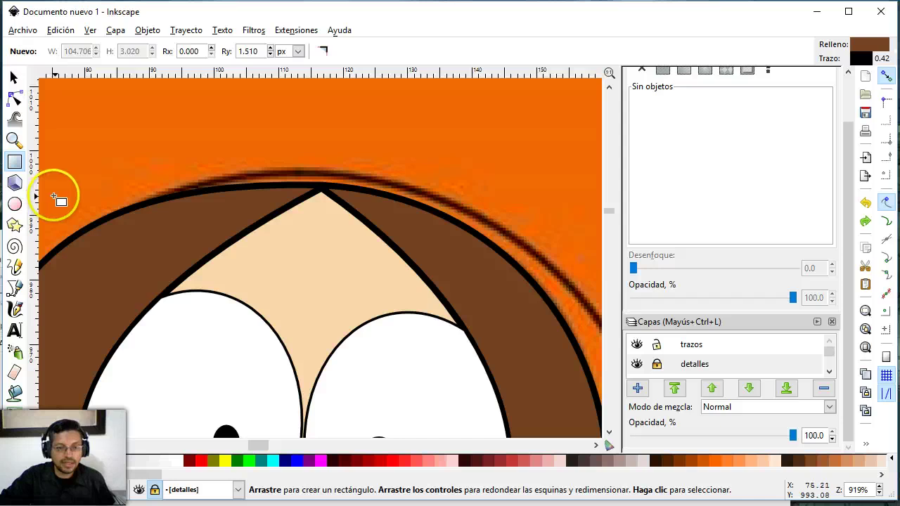
key("ctrl+shift+z")
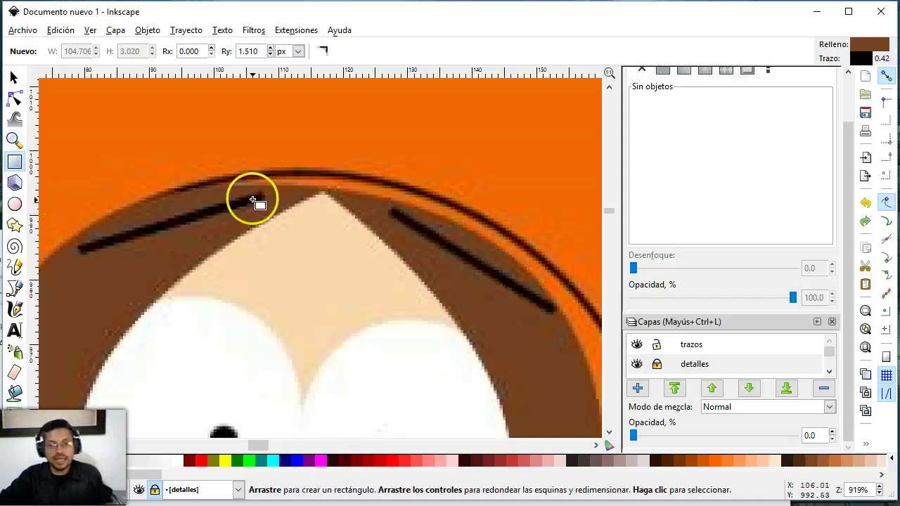
left_click(731, 344)
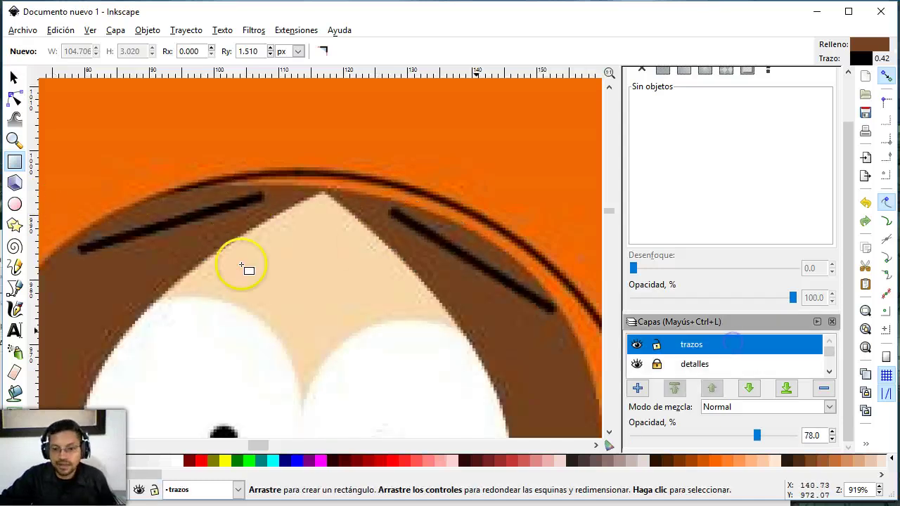
left_click_drag(140, 179, 358, 215)
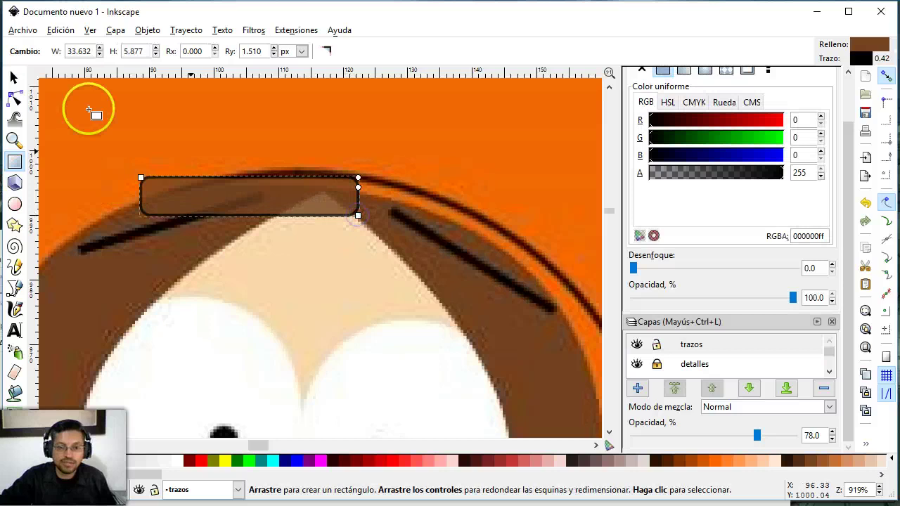
left_click(13, 78)
Rotate and shorten the bar along the left hairline, then fill it solid black.
mouse_move(238, 193)
left_mouse_down()
mouse_move(178, 266)
mouse_move(196, 278)
mouse_move(195, 261)
left_mouse_up()
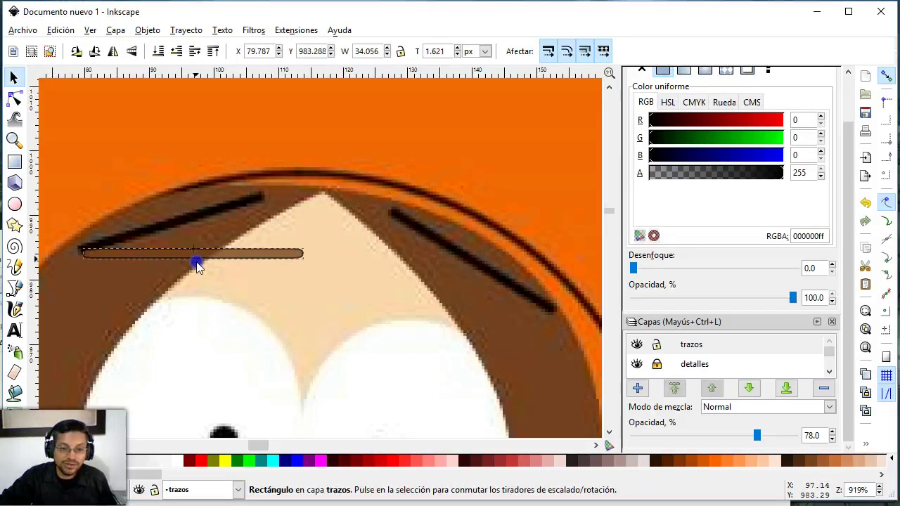
left_click(232, 255)
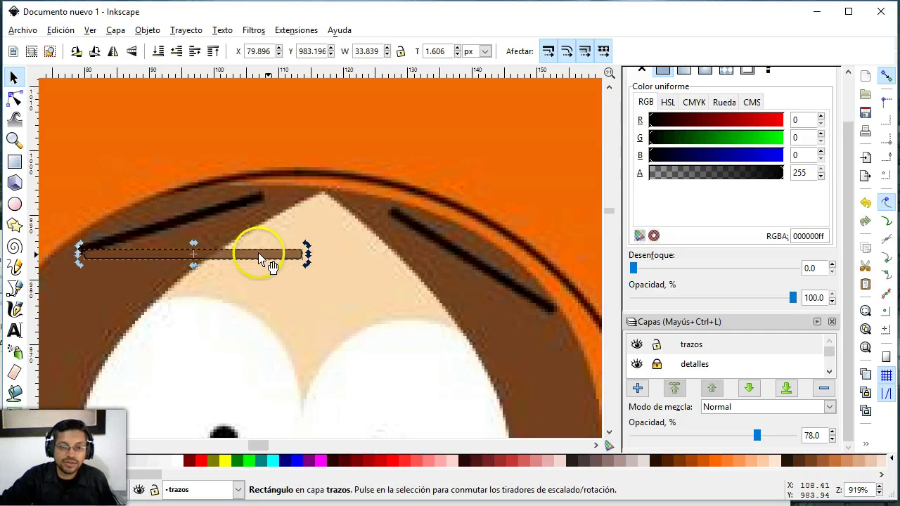
left_click_drag(194, 254, 86, 253)
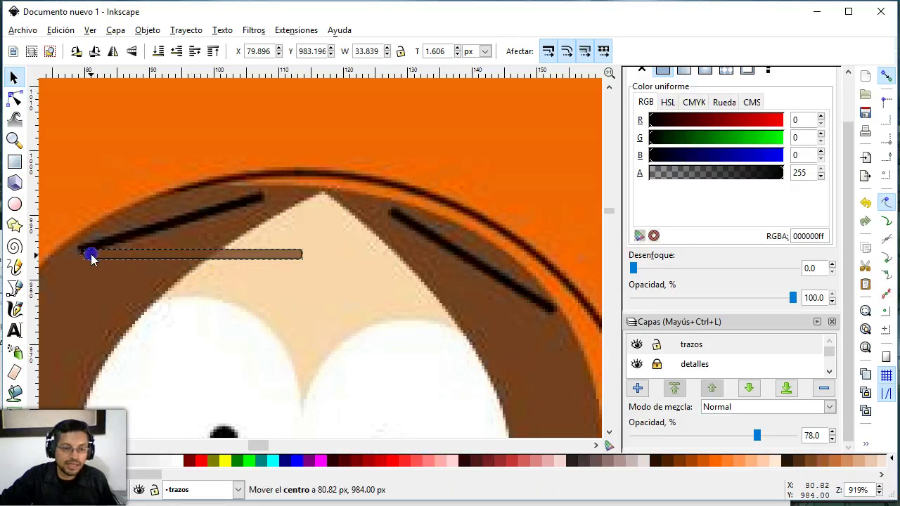
left_click(215, 255)
left_click_drag(308, 251, 256, 192)
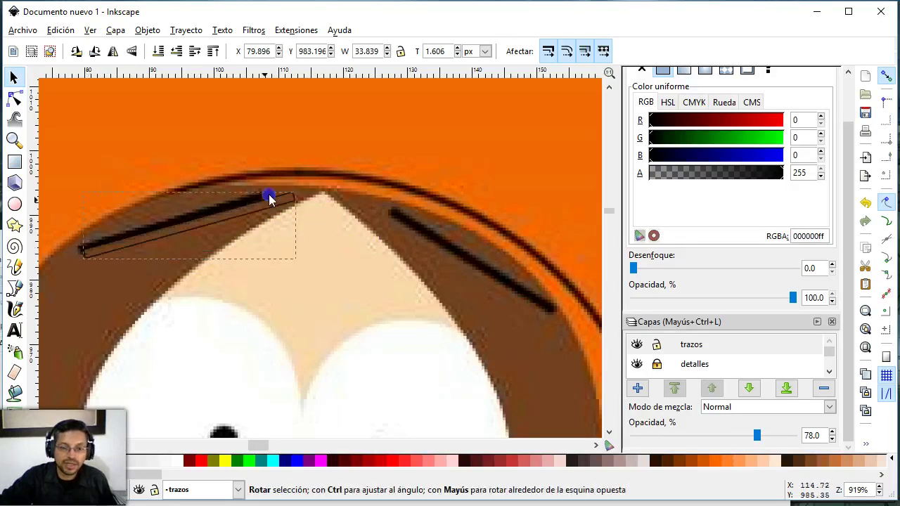
left_click_drag(183, 222, 176, 220)
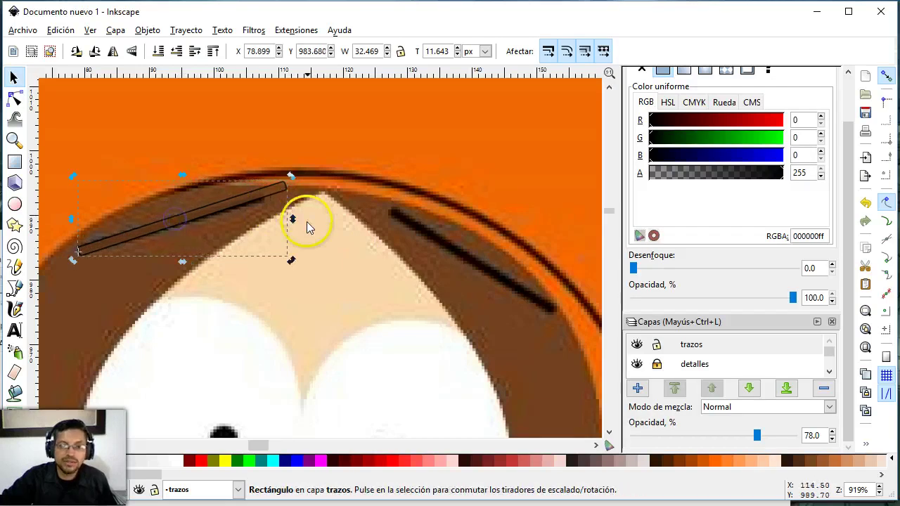
left_click_drag(291, 219, 274, 232)
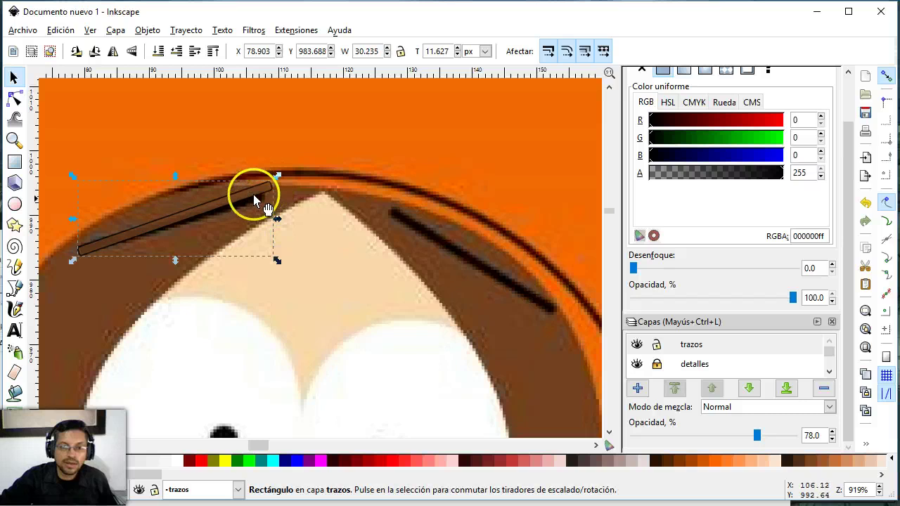
left_click_drag(277, 177, 275, 188)
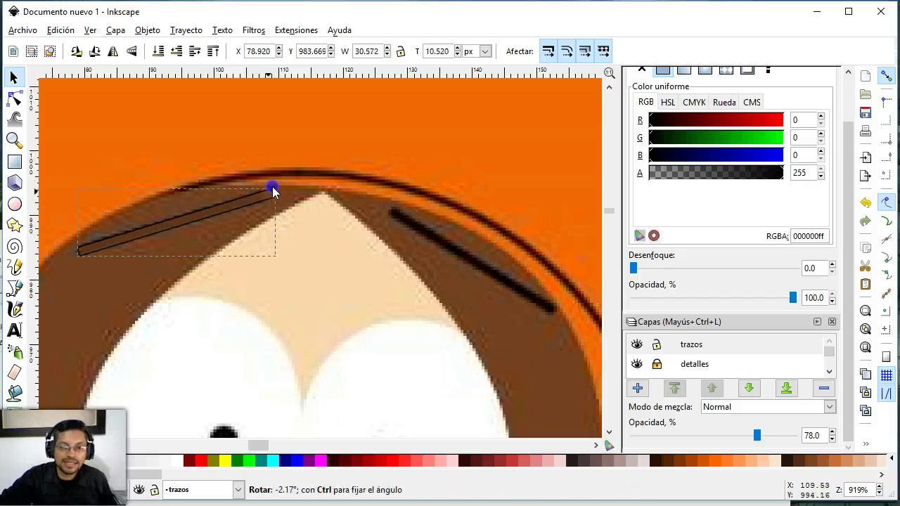
left_click_drag(279, 222, 271, 225)
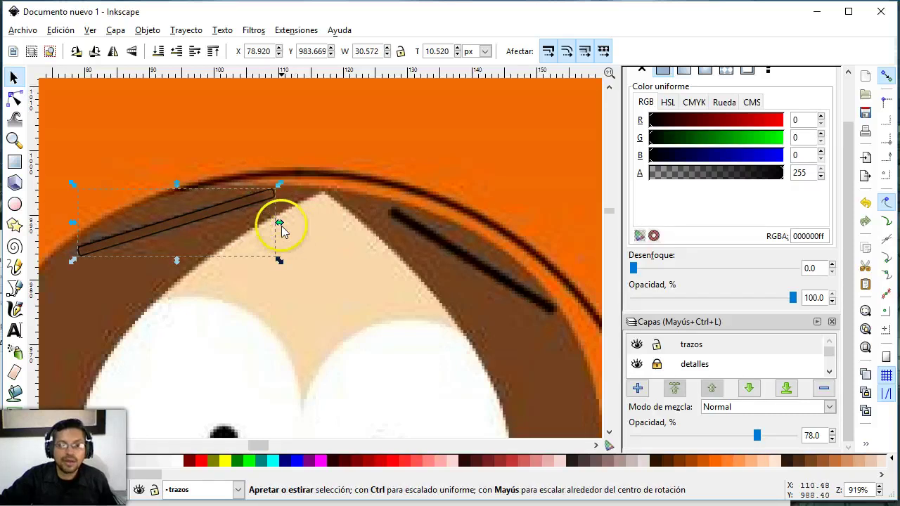
left_click(245, 202)
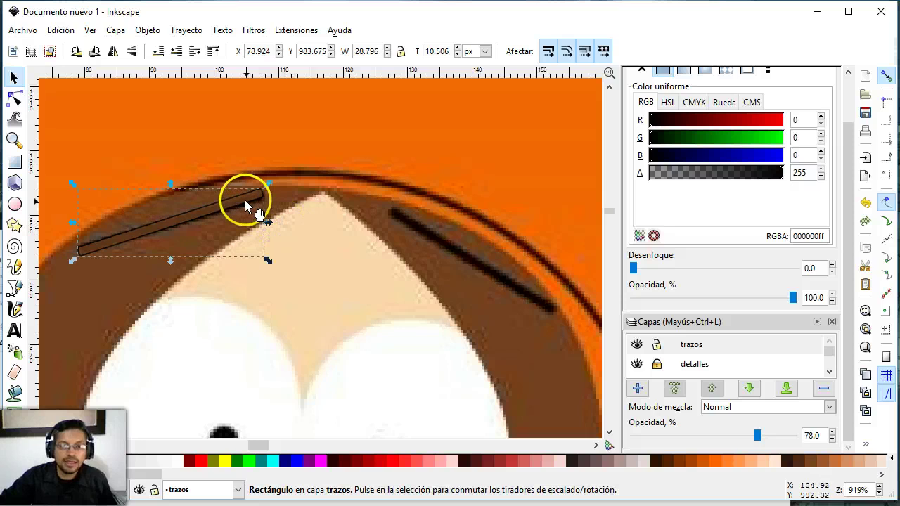
left_click_drag(267, 186, 268, 185)
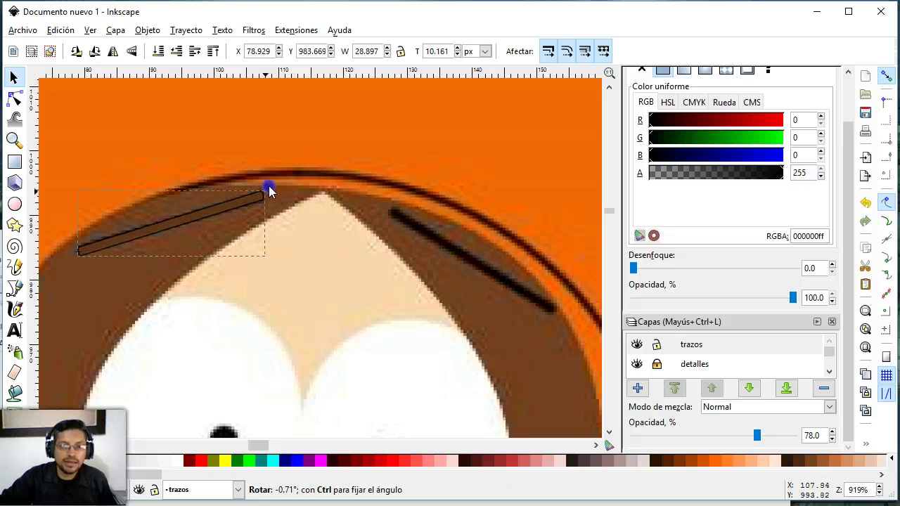
left_click(20, 463)
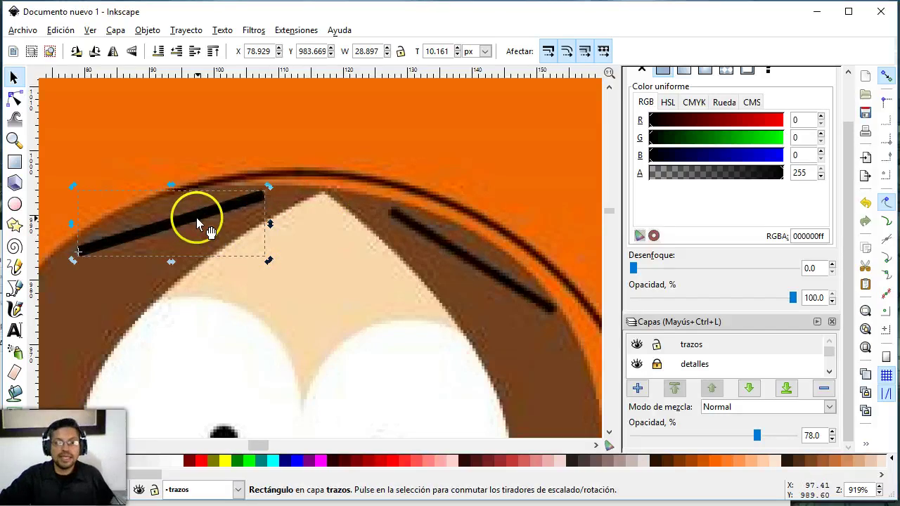
Duplicate the black stroke, mirror it horizontally, and rotate it onto the right hair line.
key("ctrl+d")
left_click_drag(196, 218, 395, 233)
left_click(113, 52)
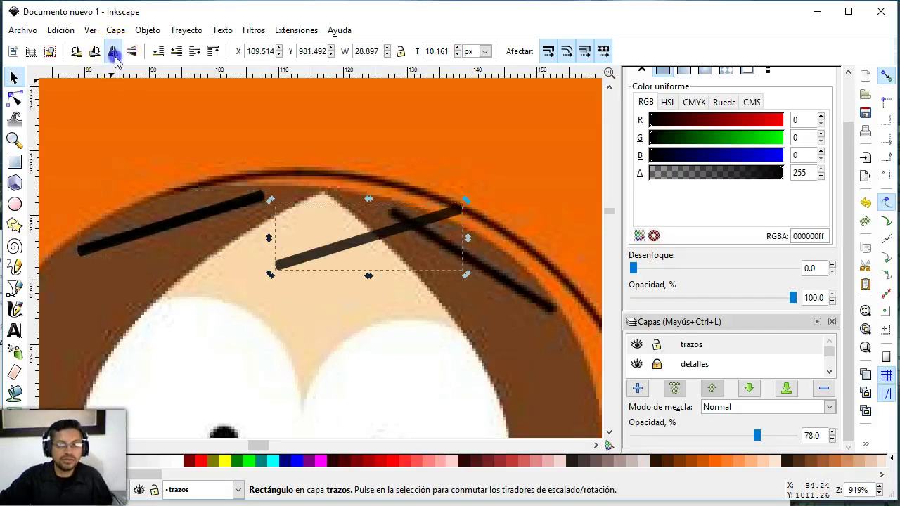
left_click_drag(213, 250, 504, 270)
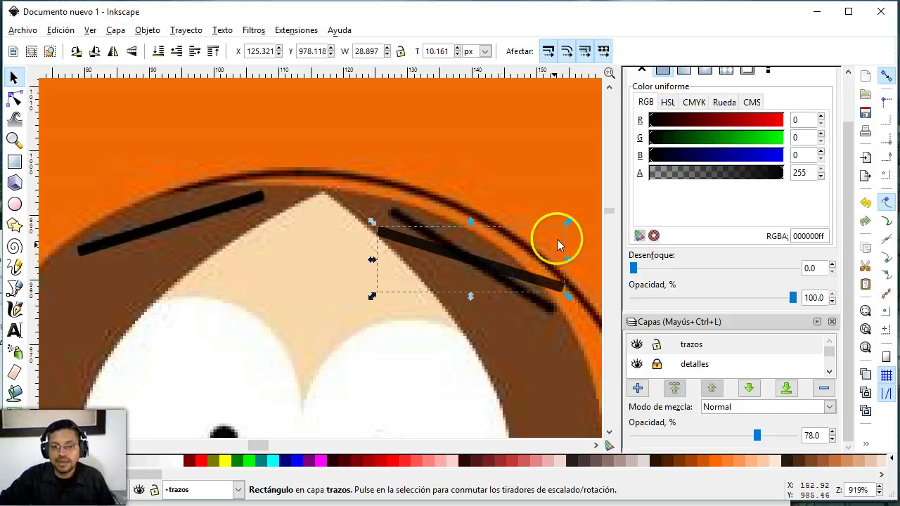
left_click(505, 299)
left_click_drag(568, 221, 575, 256)
left_click_drag(496, 259, 486, 274)
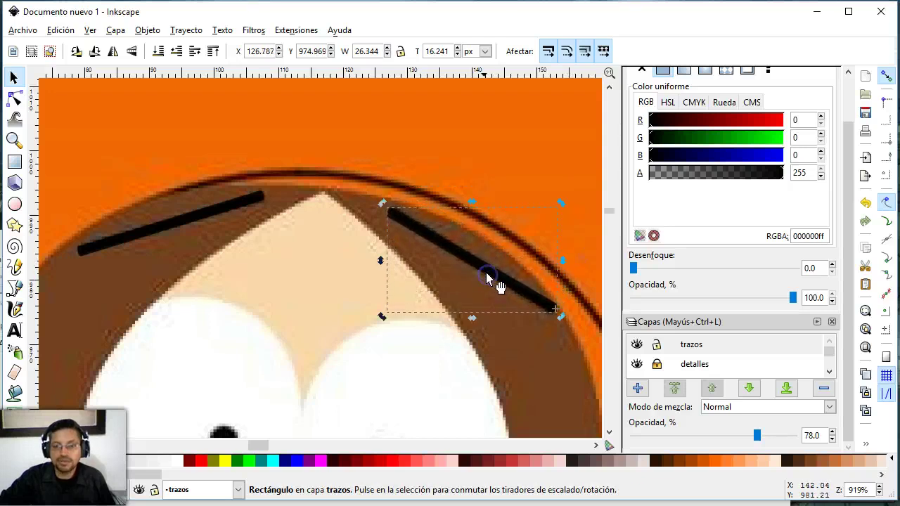
Zoom in on the collar and trace the left drawstring as a curved black line.
key("z")
left_click(295, 275, "shift")
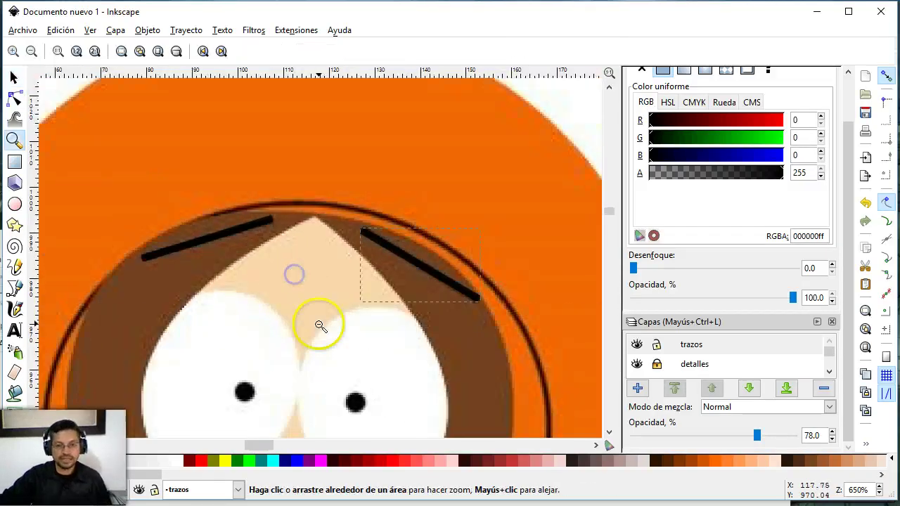
scroll(317, 322, "down", 3)
scroll(316, 321, "down", 5)
scroll(314, 308, "down", 3)
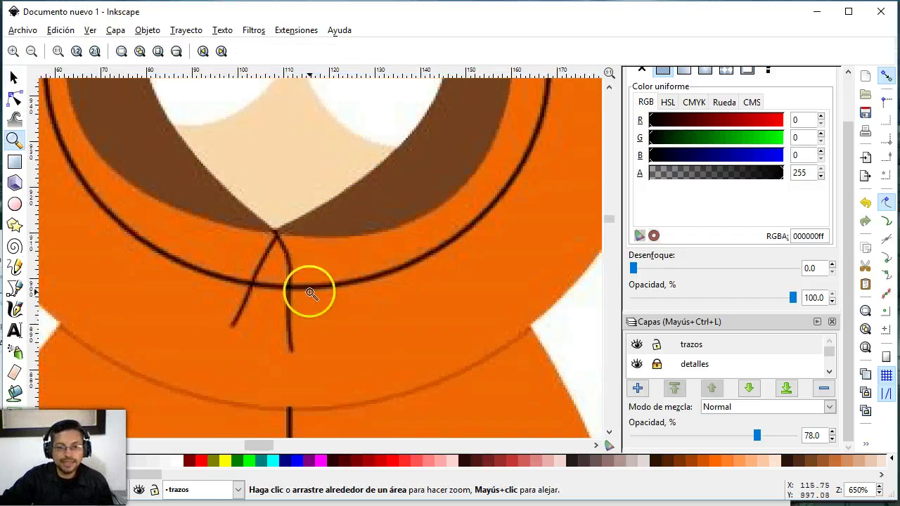
left_click_drag(360, 374, 359, 373)
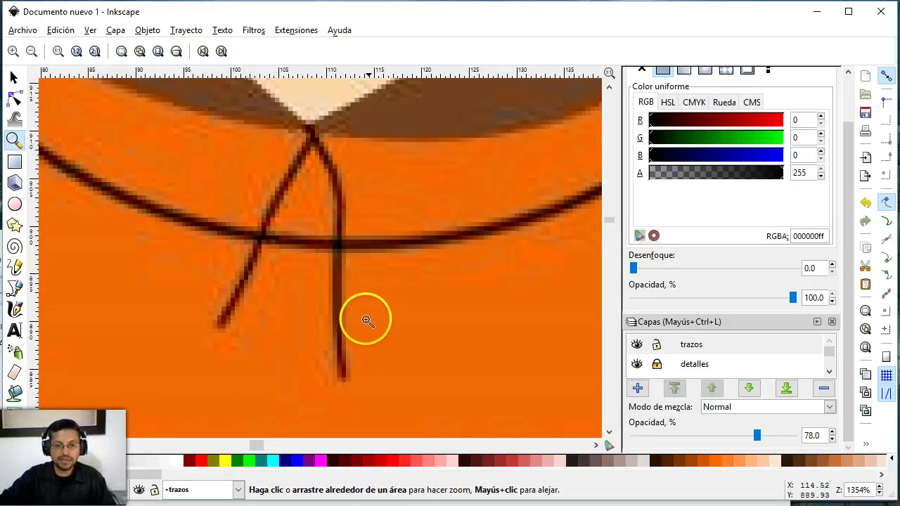
key("p")
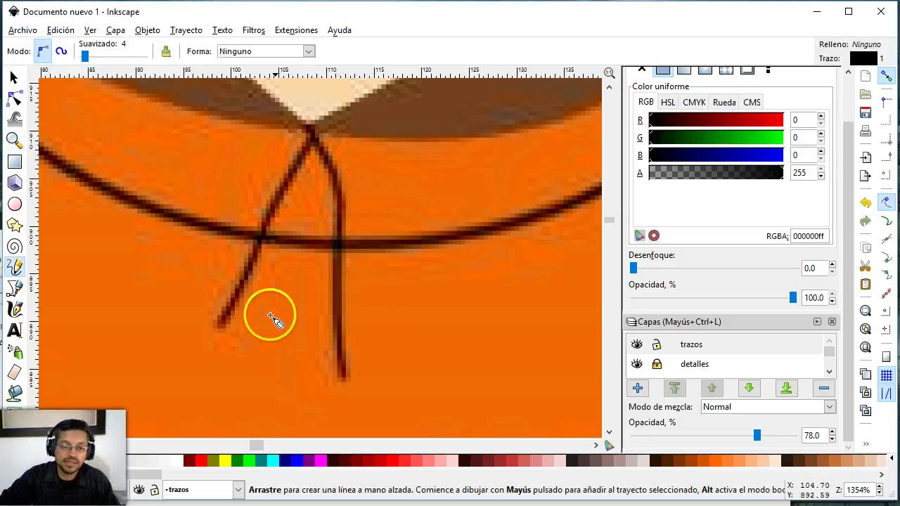
mouse_move(310, 131)
left_mouse_down()
mouse_move(240, 306)
mouse_move(225, 322)
left_mouse_up()
left_click(15, 99)
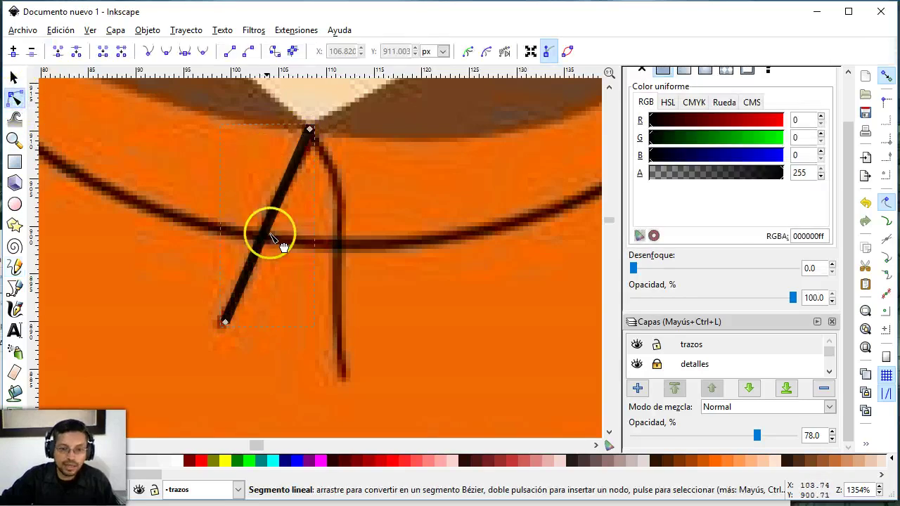
left_click(225, 324)
left_click_drag(226, 325, 220, 327)
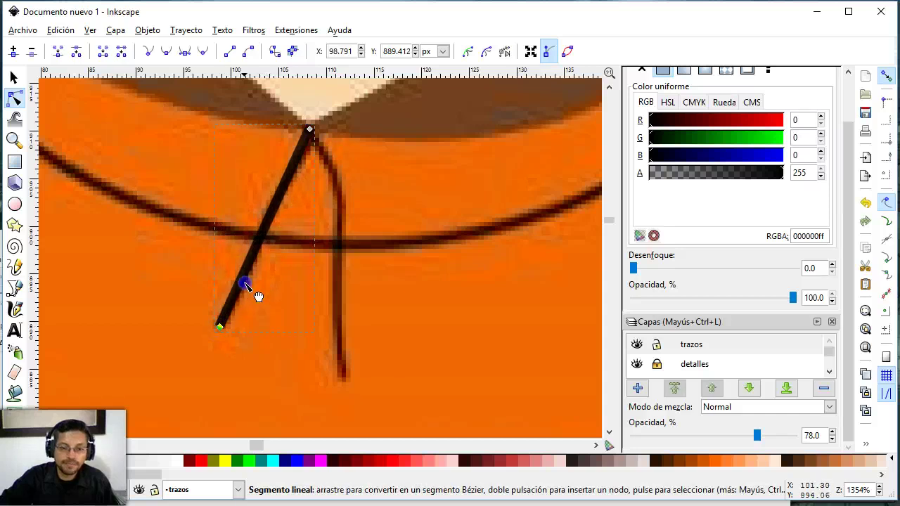
left_click_drag(251, 291, 279, 192)
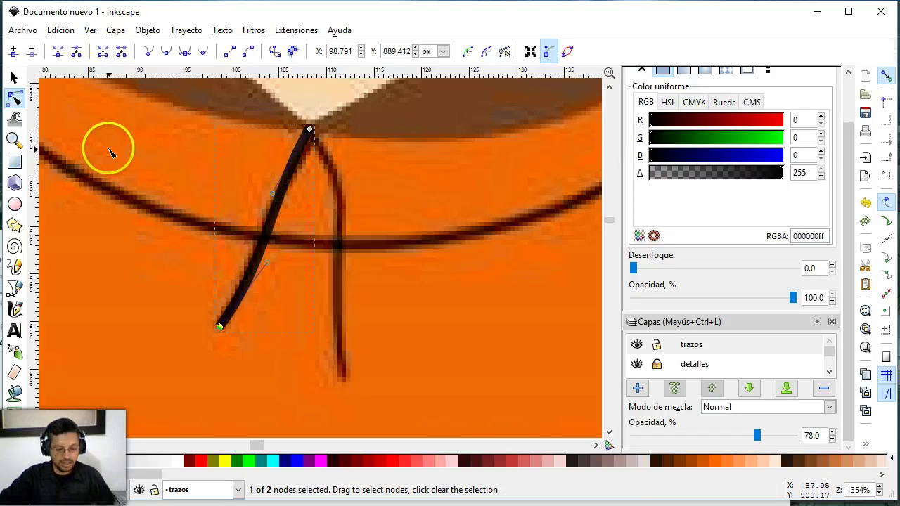
Trace the right drawstring from the knot and bend it to follow the reference.
key("p")
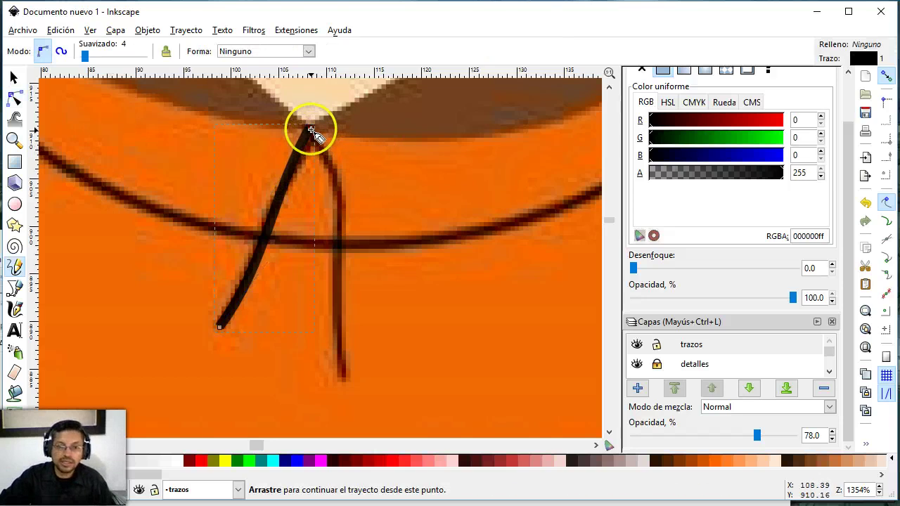
left_click(311, 130)
left_click_drag(337, 381, 345, 377)
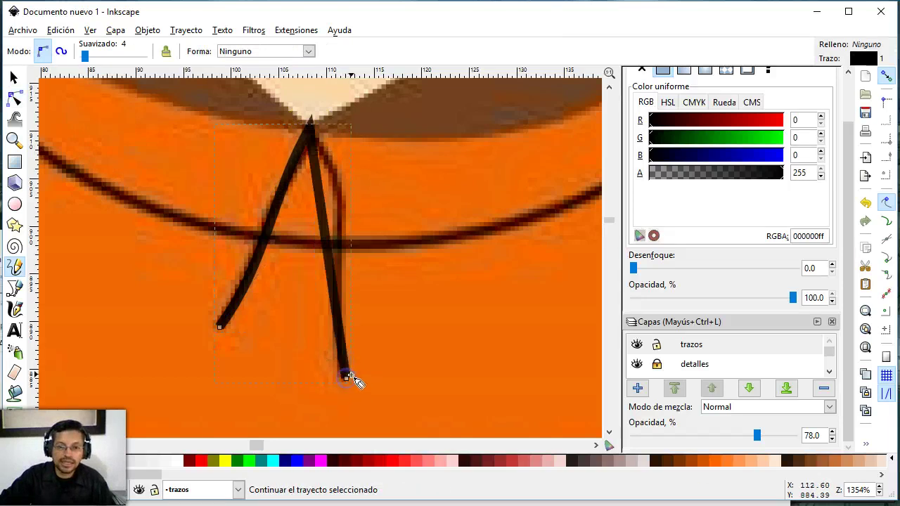
left_click(15, 97)
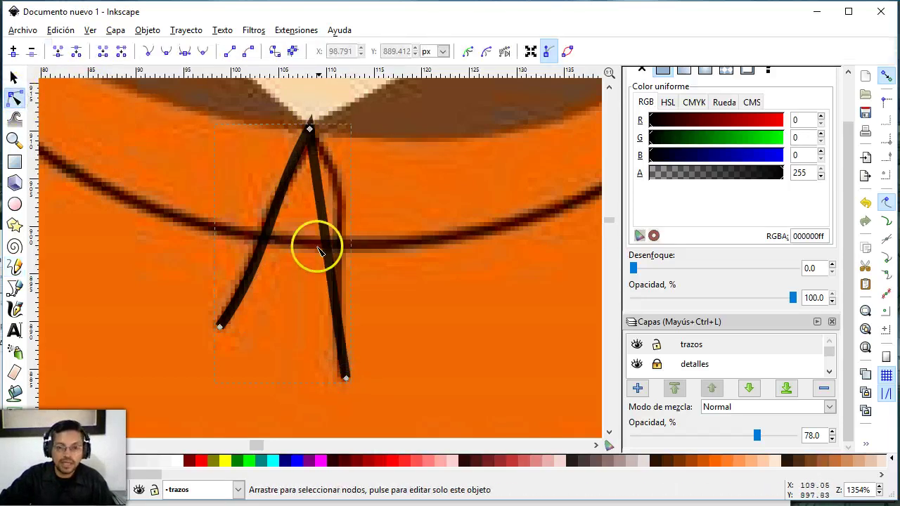
mouse_move(310, 245)
left_mouse_down()
mouse_move(351, 239)
mouse_move(357, 218)
left_mouse_up()
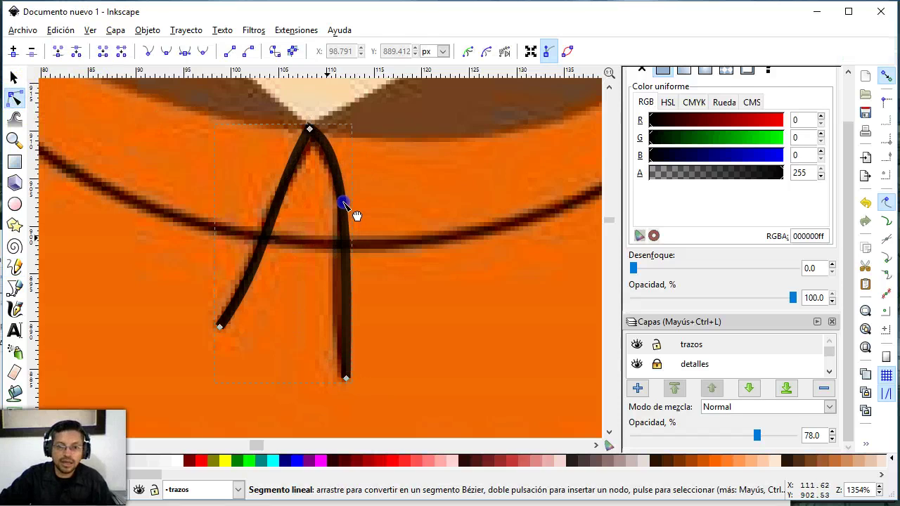
left_click_drag(343, 309, 337, 303)
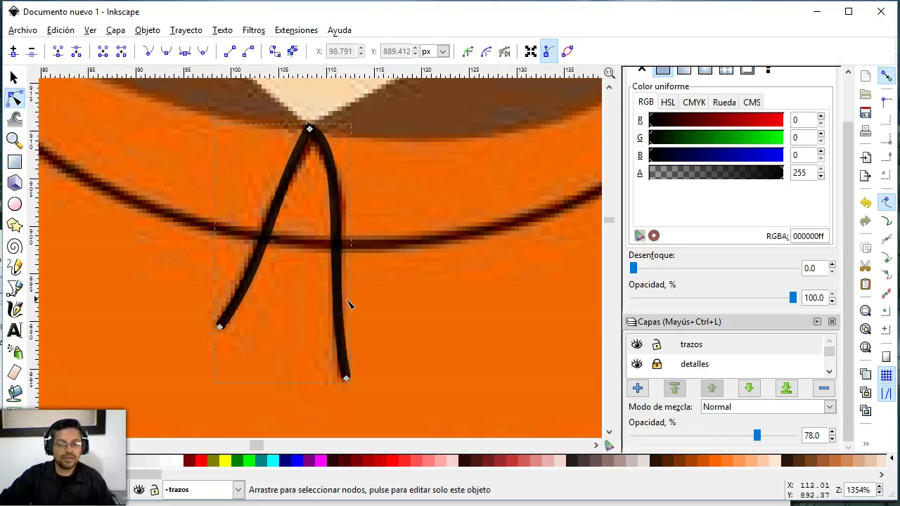
left_click(211, 176)
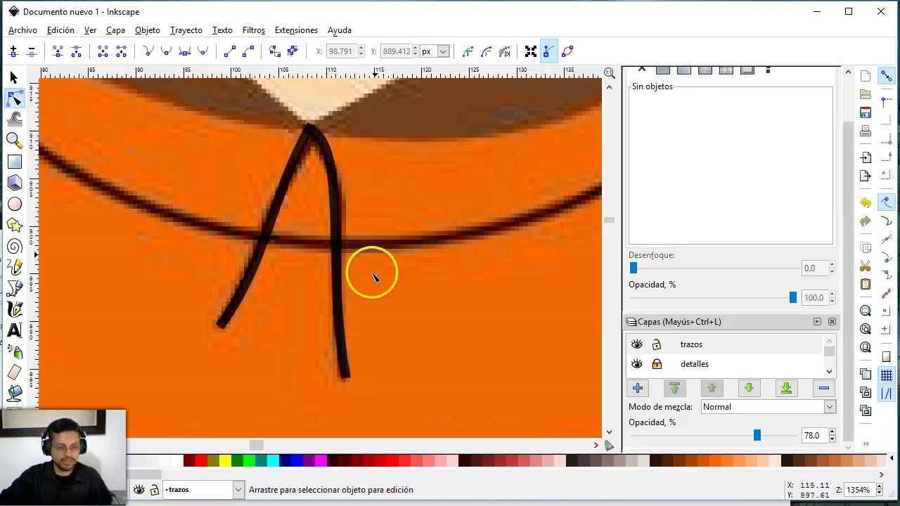
Zoom back out to view the whole Kenny figure.
key("z")
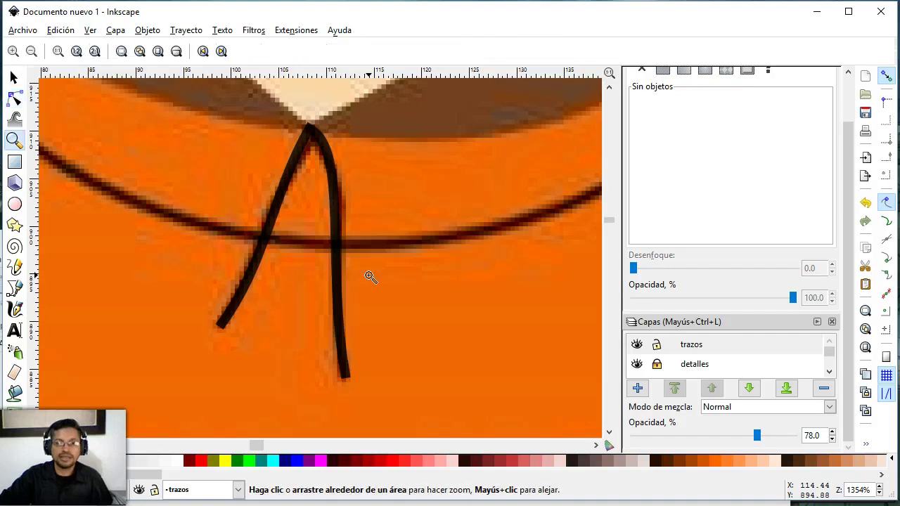
left_click(348, 264, "shift")
left_click(347, 248, "shift")
left_click(347, 246, "shift")
left_click(347, 246, "shift")
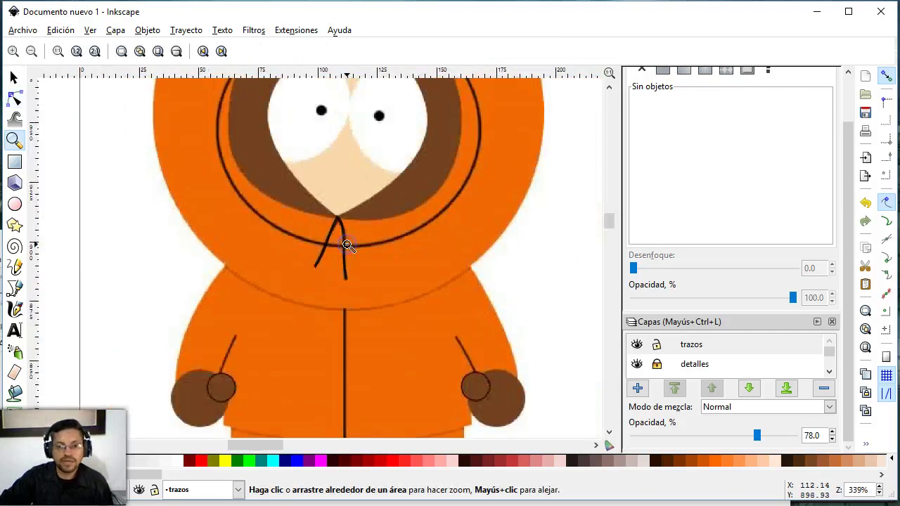
left_click(348, 245, "shift")
scroll(382, 298, "down", 1)
scroll(375, 296, "down", 2)
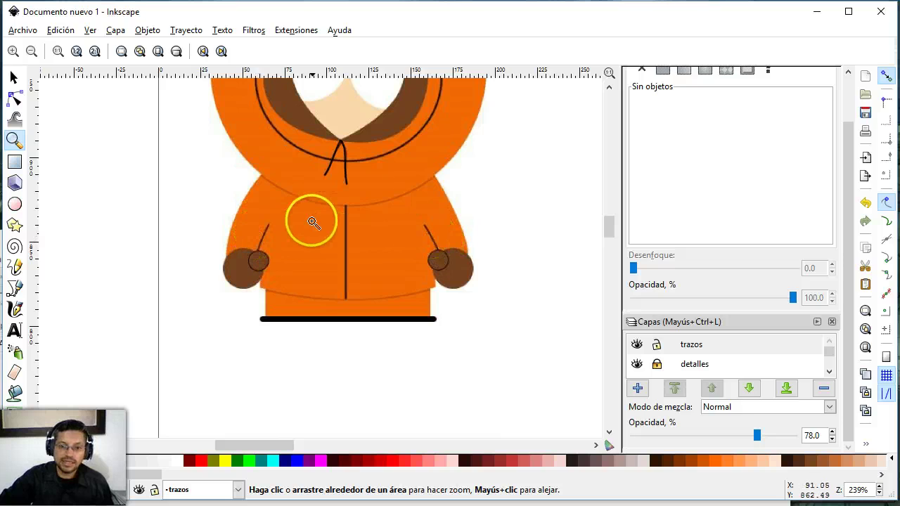
Draw black lines down both arms, bending the right-arm line into a gentle curve.
left_click_drag(383, 289, 471, 282)
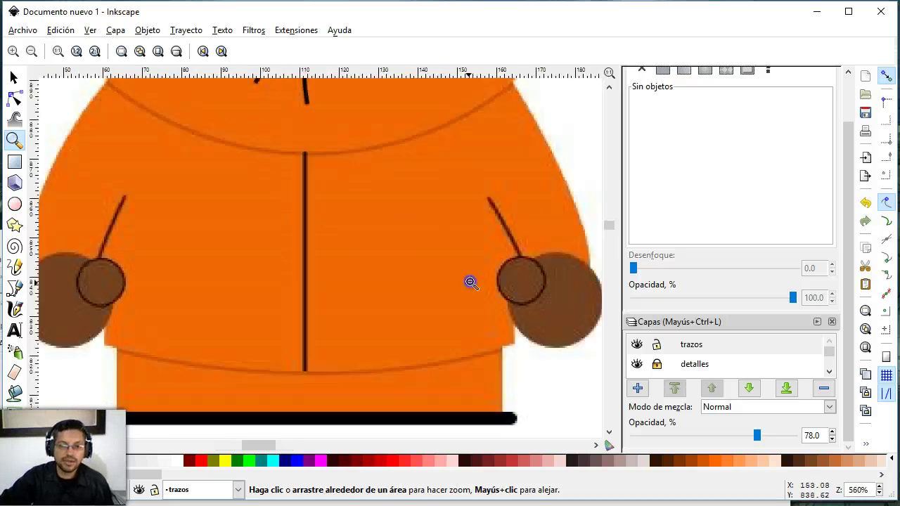
key("p")
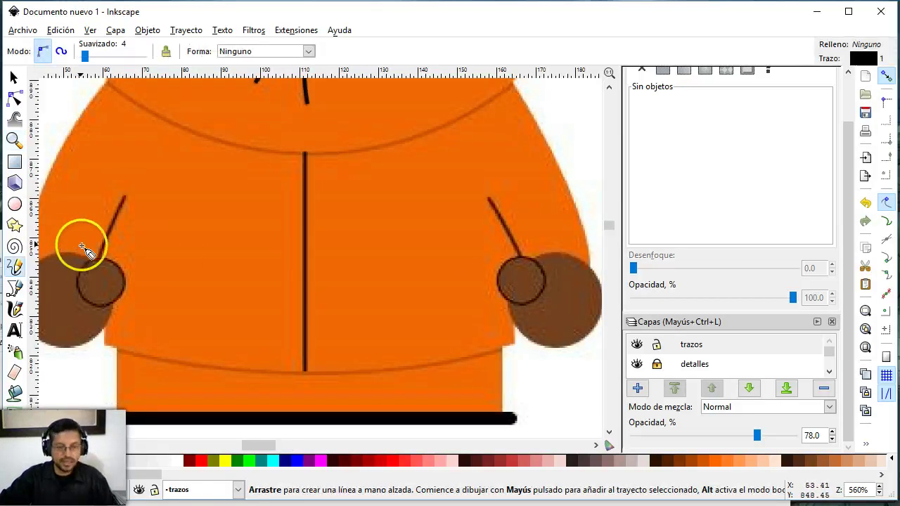
left_click_drag(126, 197, 97, 266)
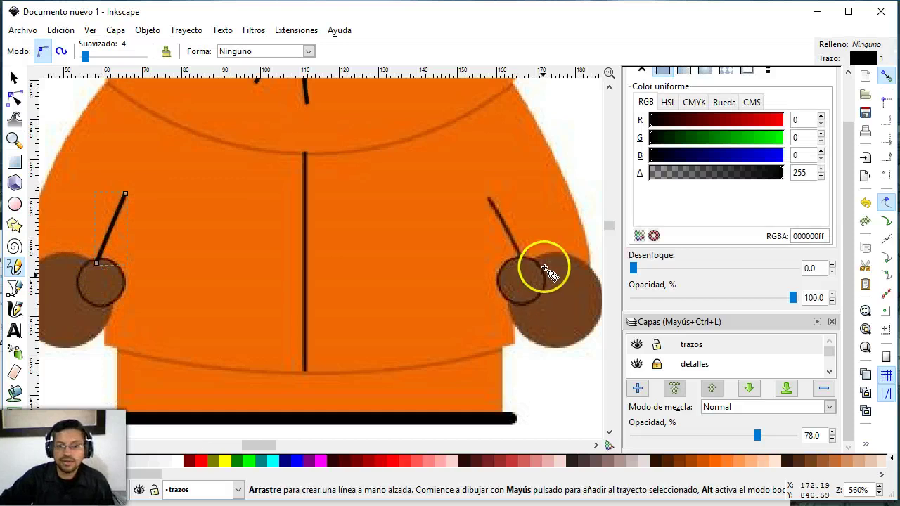
left_click_drag(490, 202, 519, 265)
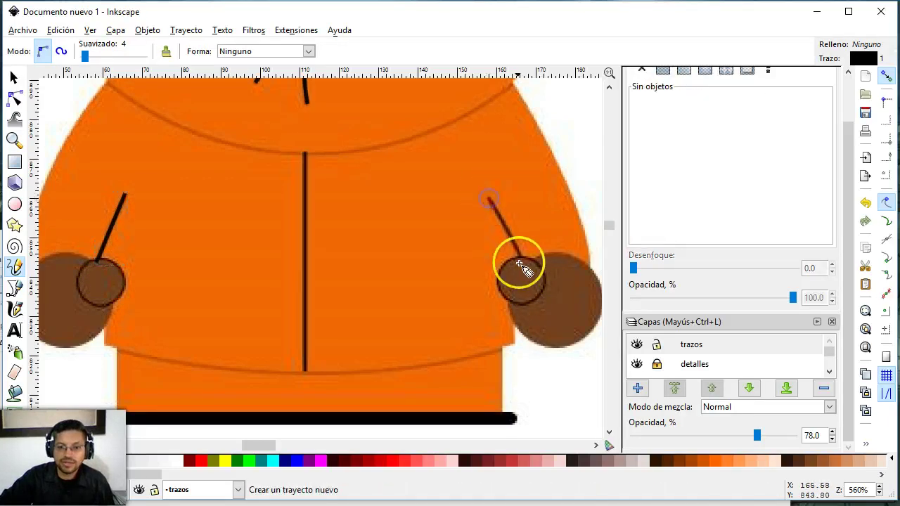
left_click(14, 97)
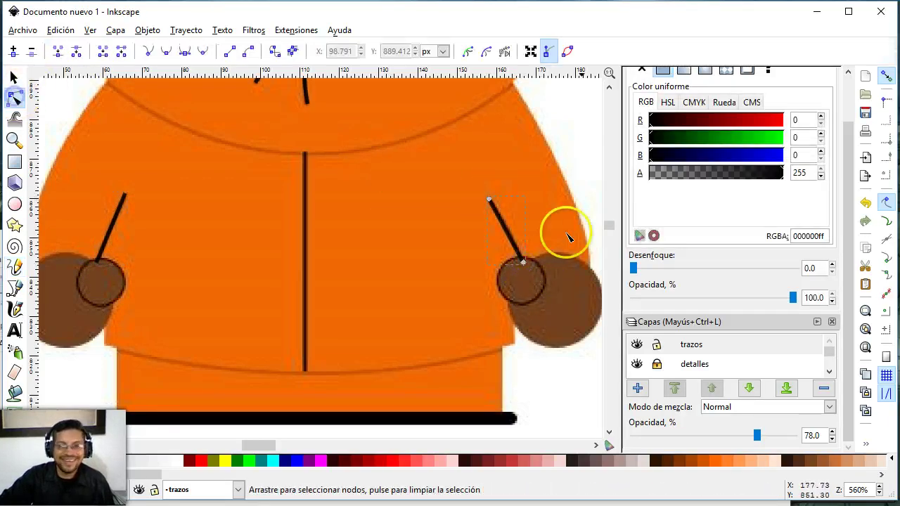
left_click_drag(524, 247, 518, 251)
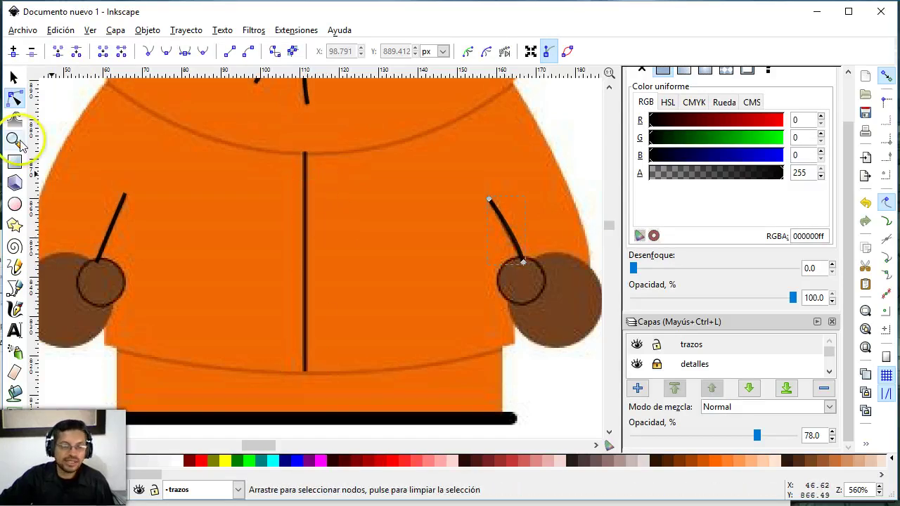
Draw a thin rectangle down the jacket's centre seam, its top meeting the collar line.
left_click(14, 162)
left_click_drag(301, 150, 307, 372)
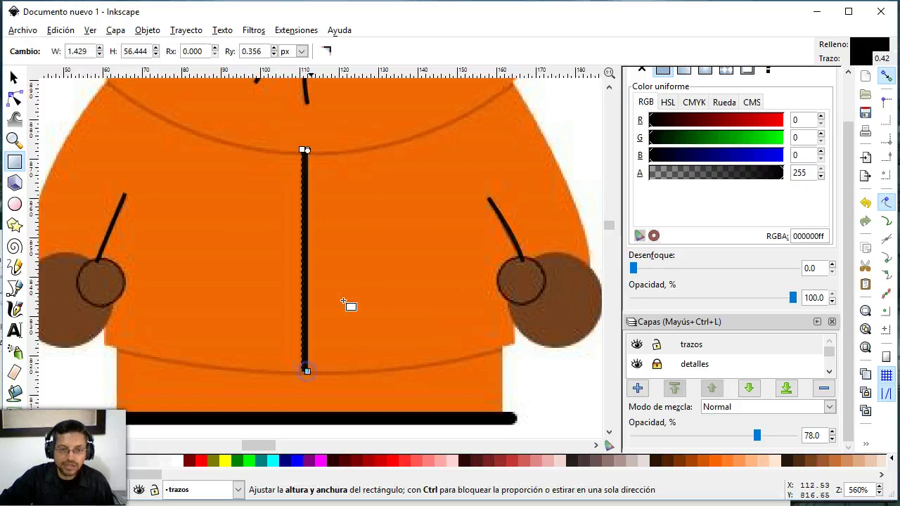
left_click(14, 140)
left_click_drag(359, 194, 360, 195)
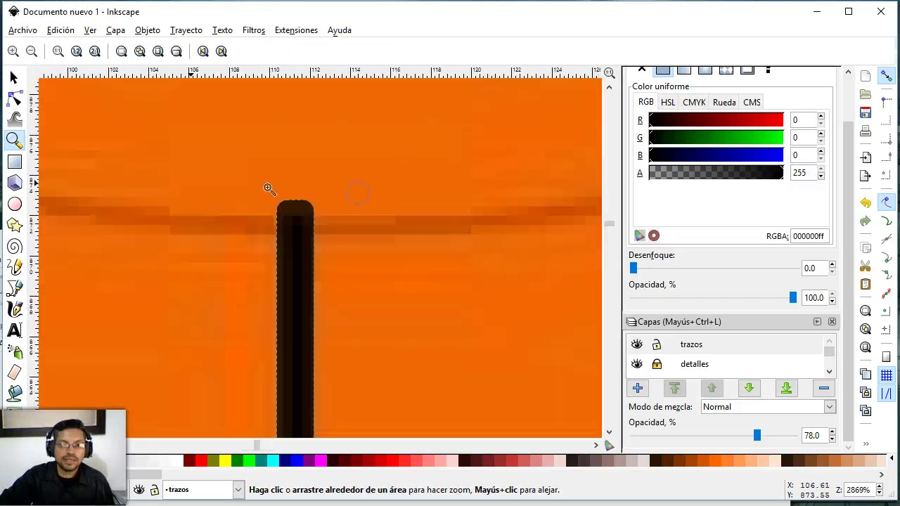
left_click(14, 77)
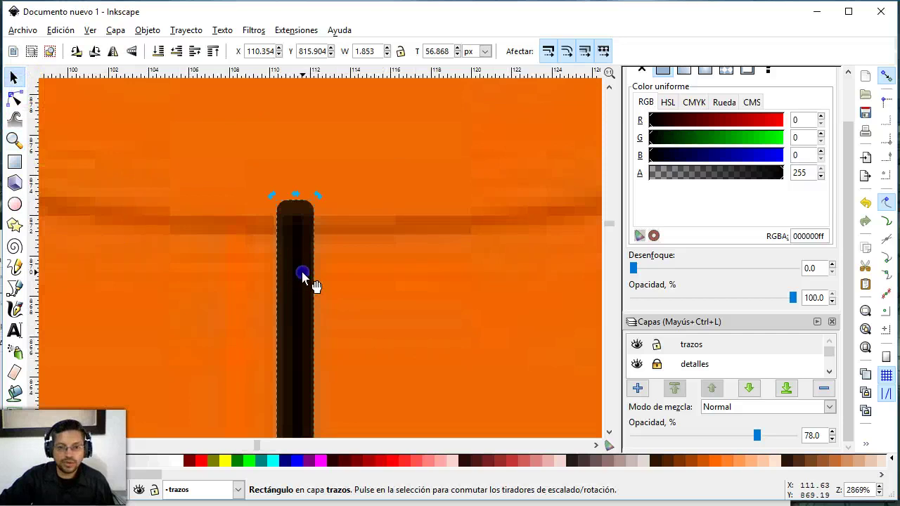
left_click_drag(299, 208, 302, 229)
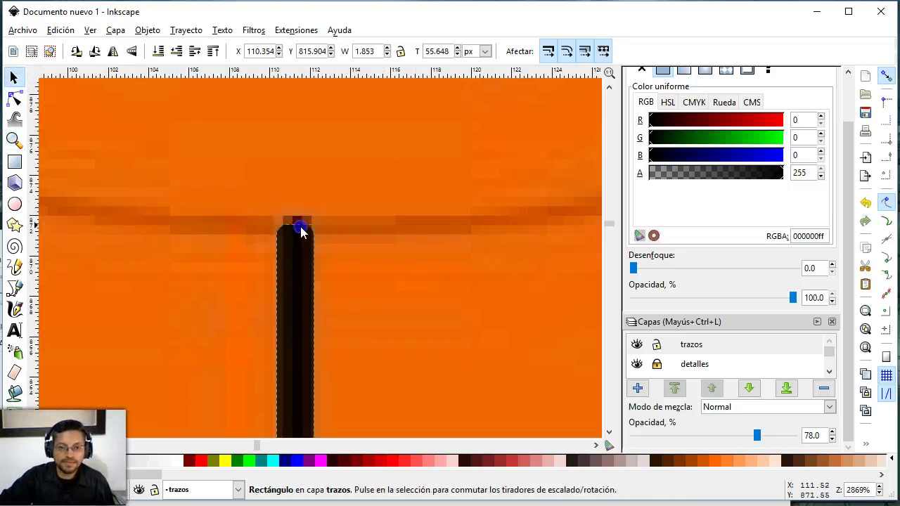
key("z")
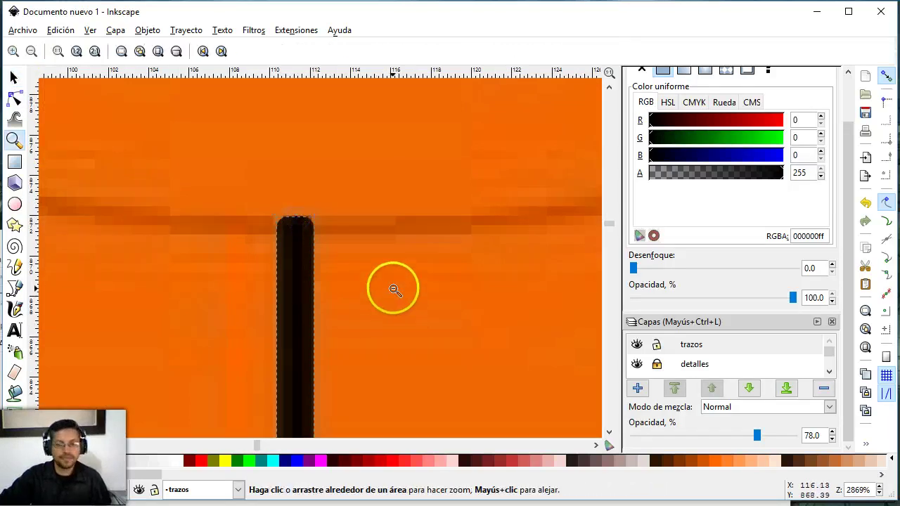
left_click(394, 290, "shift")
left_click(394, 290, "shift")
left_click(394, 290, "shift")
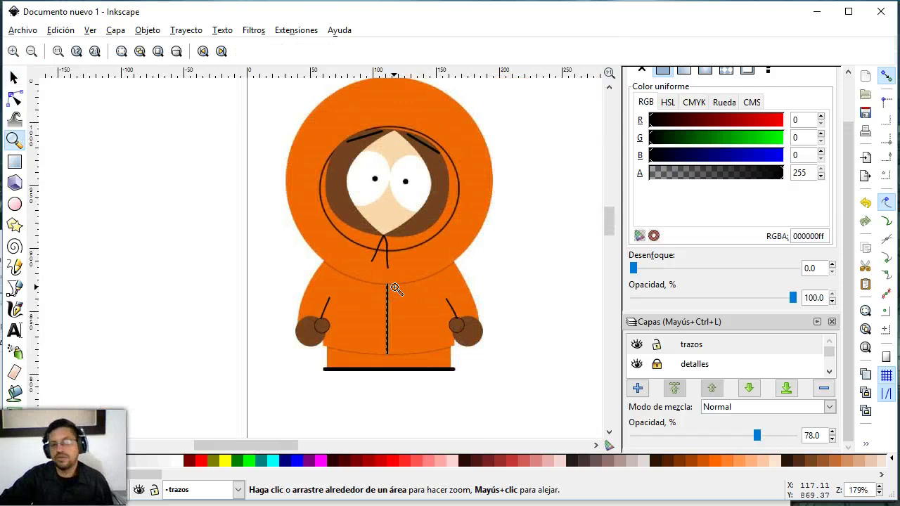
Raise the detalles and cuerpo / grandes layers to 100% opacity and unlock them.
double_click(716, 345)
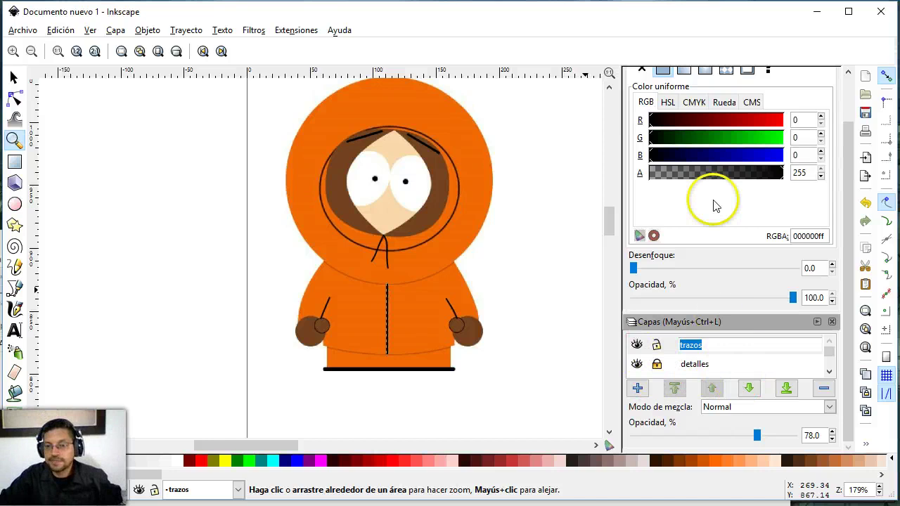
scroll(769, 193, "up", 3)
left_click(824, 75)
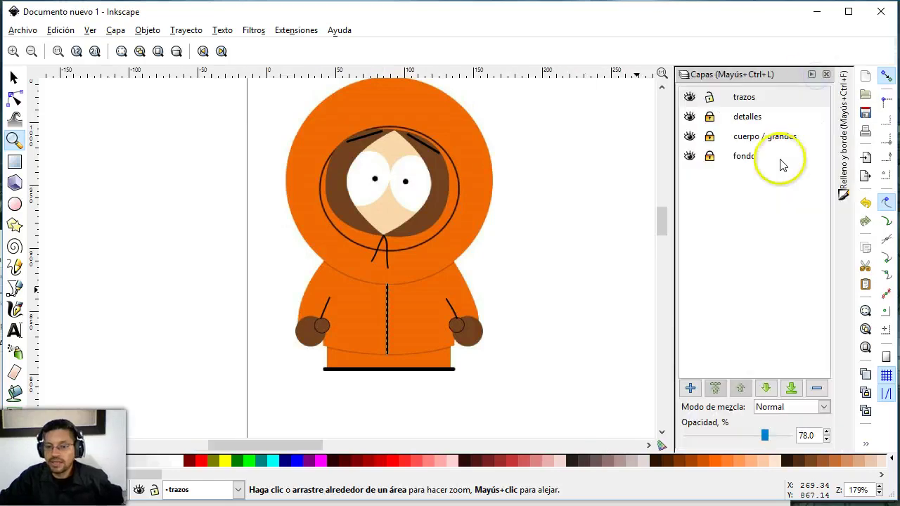
left_click(748, 116)
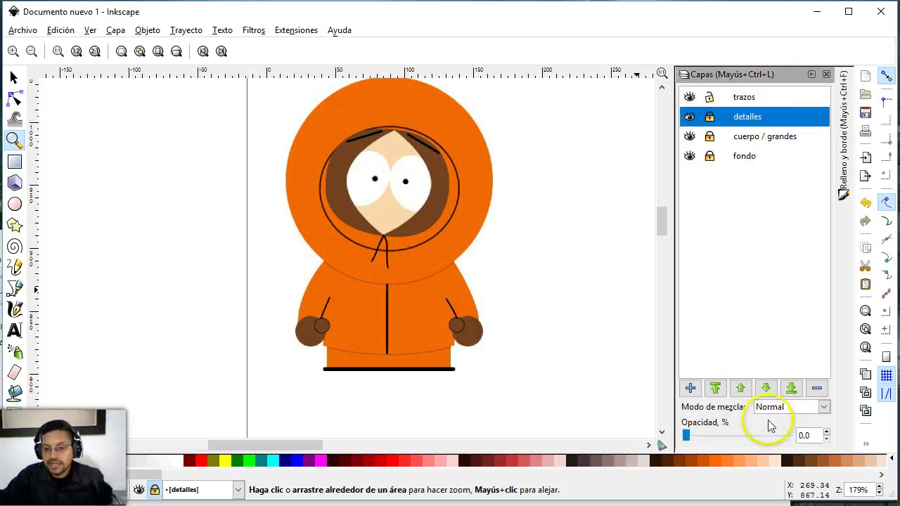
left_click_drag(689, 438, 814, 436)
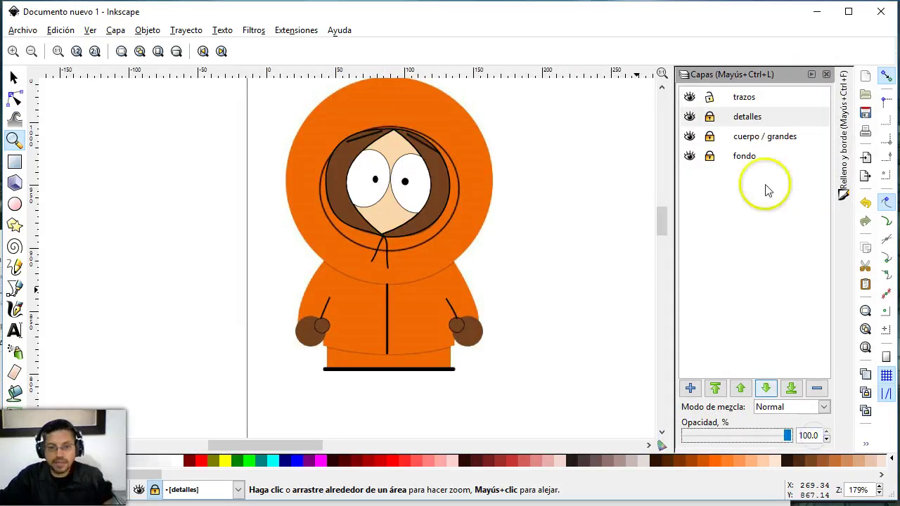
left_click(746, 137)
left_click_drag(687, 435, 792, 436)
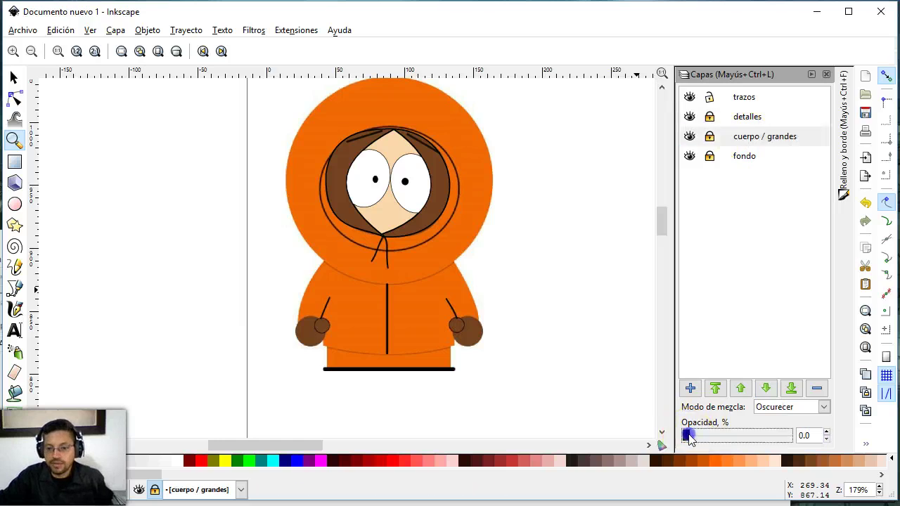
left_click(711, 97)
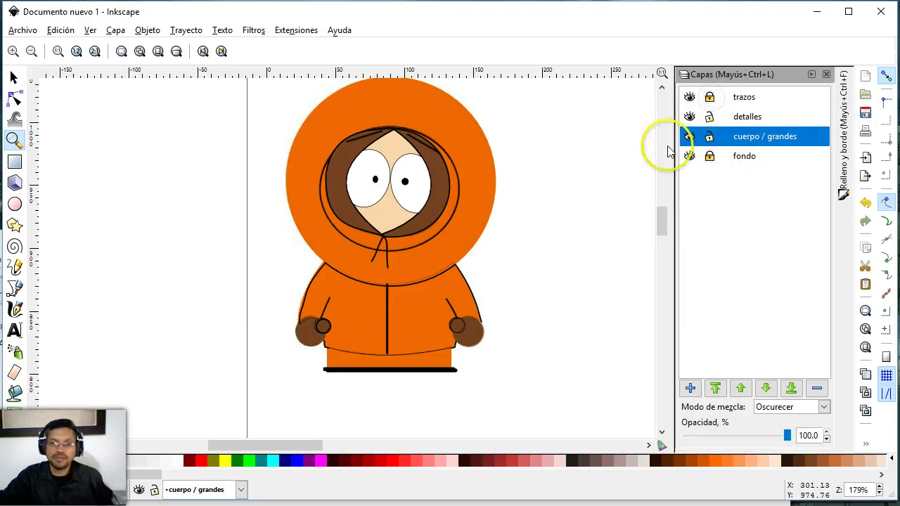
Select every part of the Kenny drawing and make trazos the current layer.
left_click(14, 78)
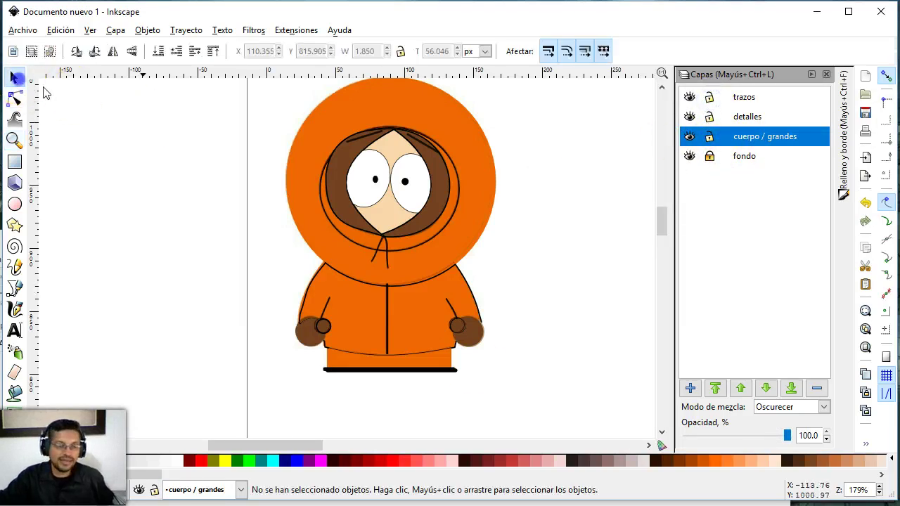
scroll(520, 370, "up", 1)
mouse_move(527, 412)
left_mouse_down()
mouse_move(233, 139)
mouse_move(228, 89)
left_mouse_up()
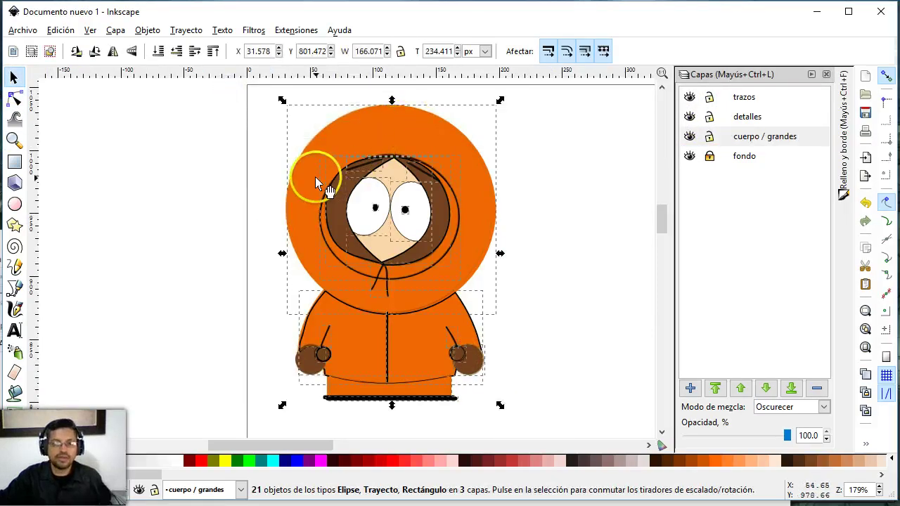
left_click_drag(316, 181, 569, 185)
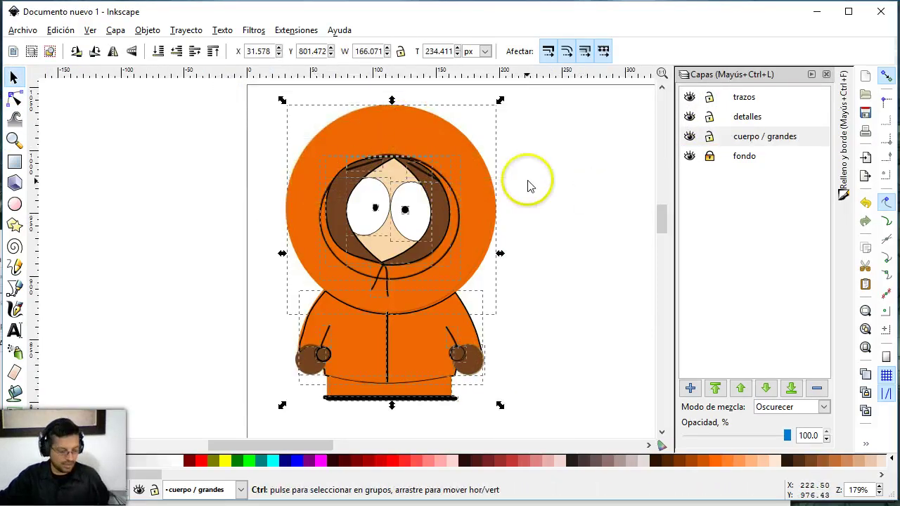
left_click(530, 185)
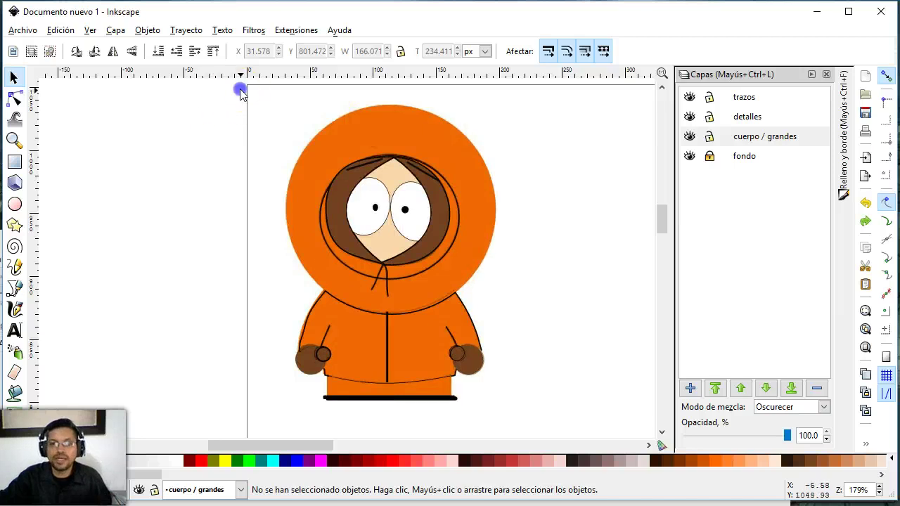
left_click_drag(240, 91, 558, 423)
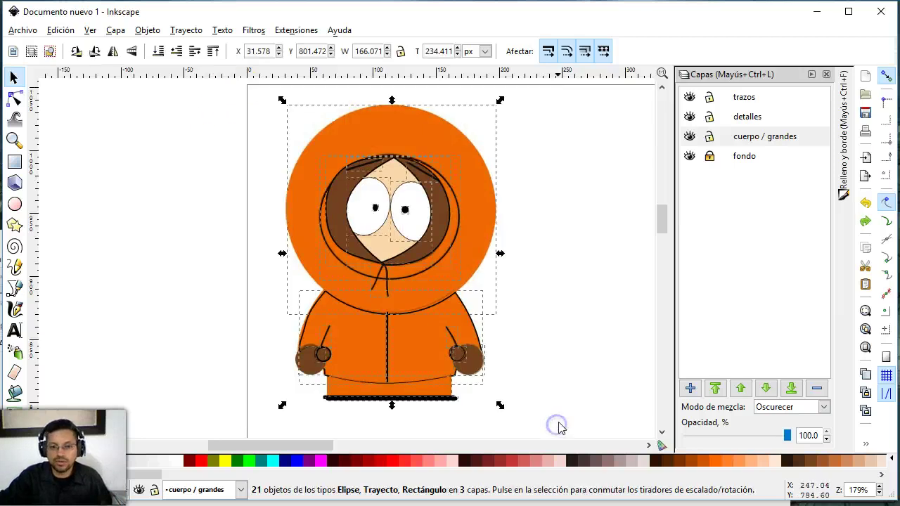
left_click(745, 96)
Add a new 'Final' layer at the top of the layer list.
left_click(690, 388)
type("Final")
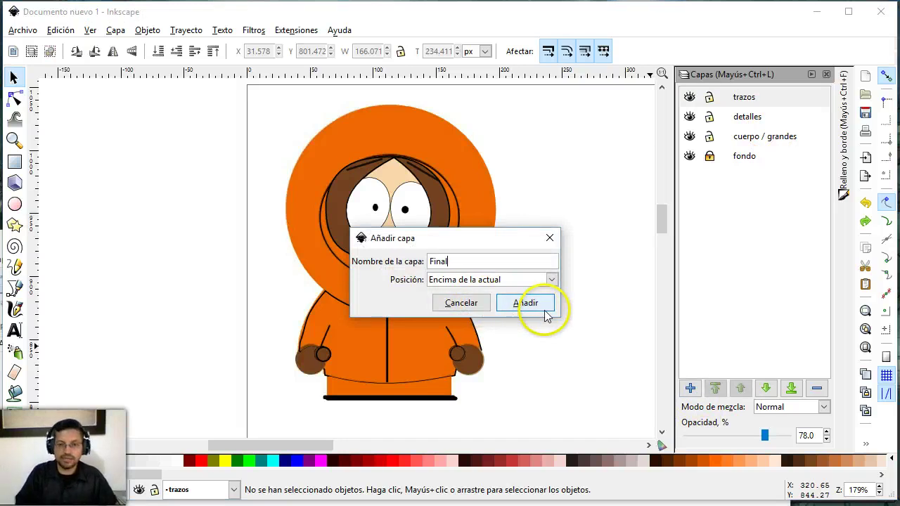
left_click(545, 312)
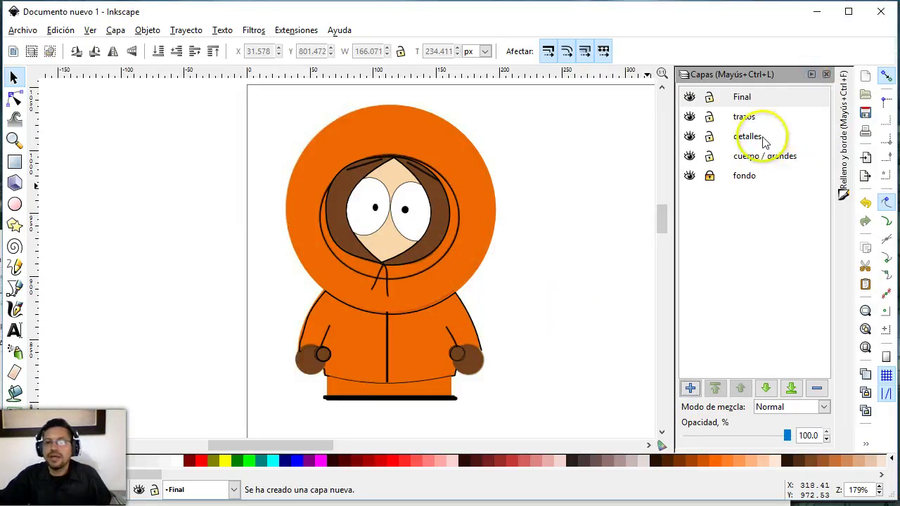
left_click_drag(259, 95, 437, 308)
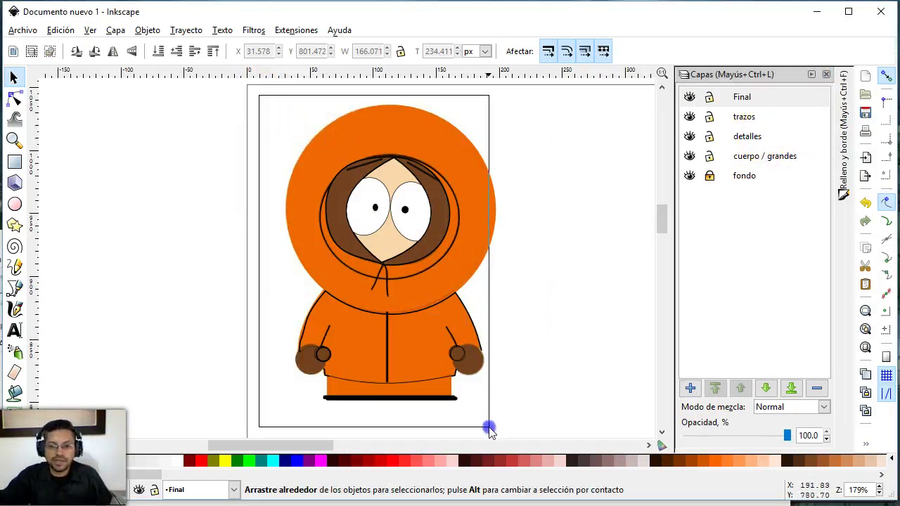
left_click_drag(489, 427, 491, 426)
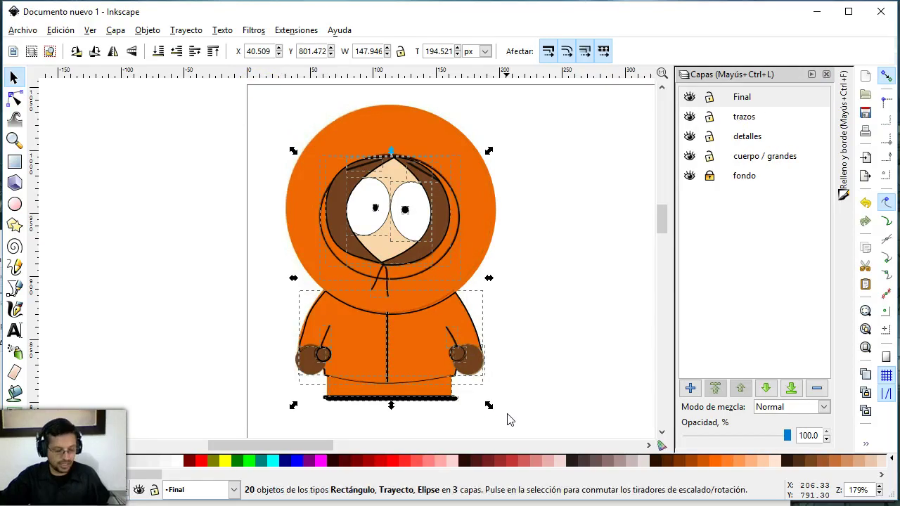
left_click(518, 380)
double_click(773, 97)
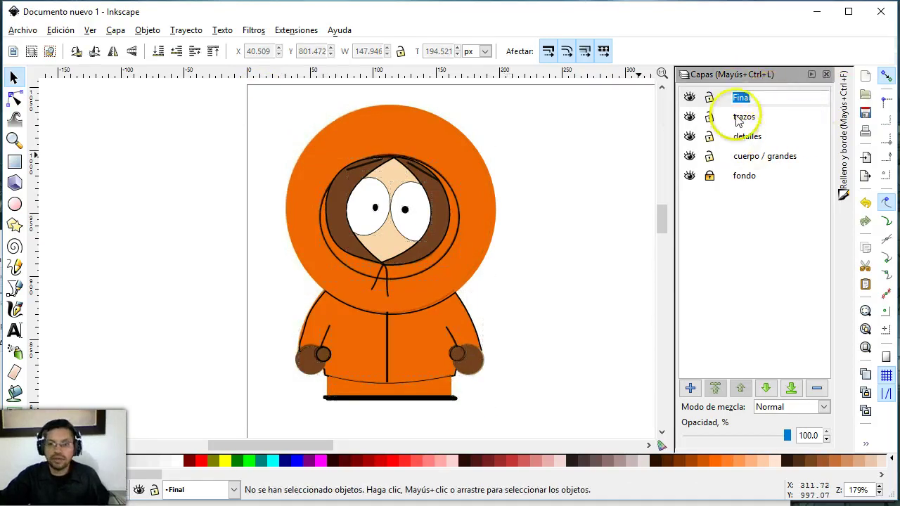
key("Return")
left_click(722, 98)
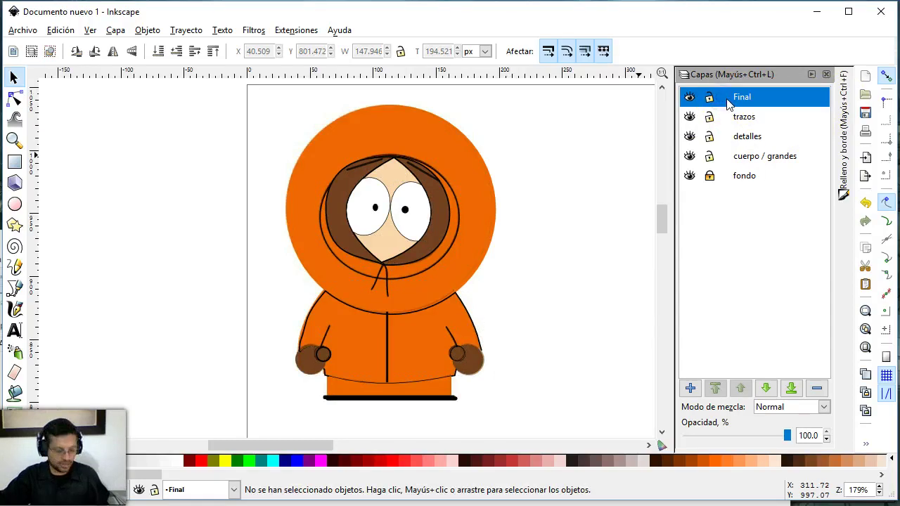
key("ctrl+v")
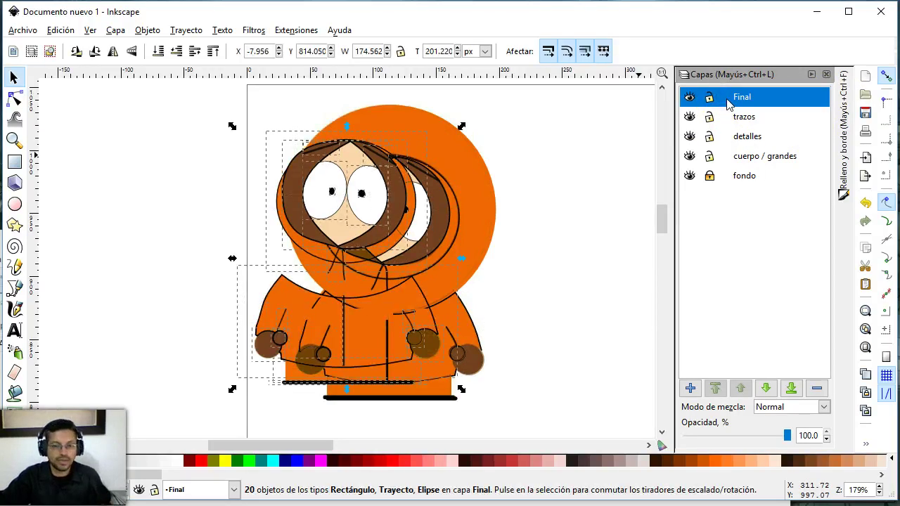
key("Delete")
Copy the vector Kenny into the Final layer and place it beside the reference.
left_click(749, 129)
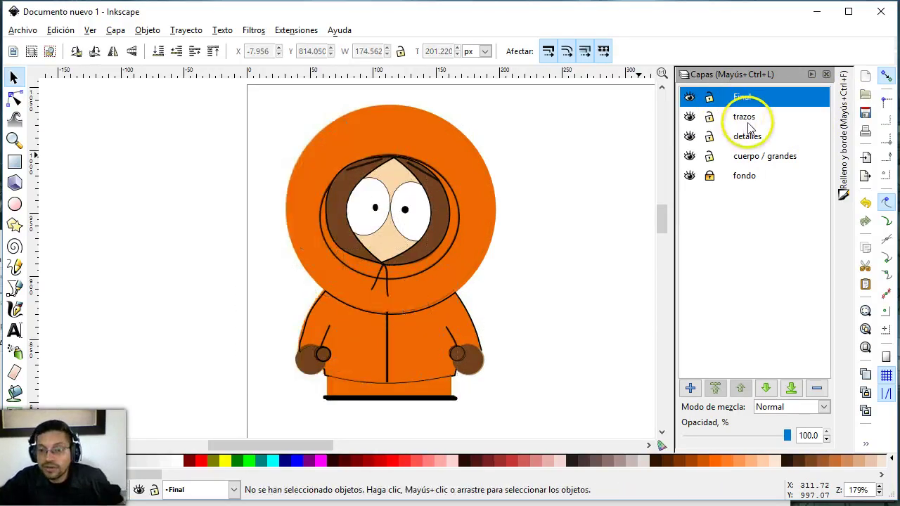
mouse_move(243, 85)
left_mouse_down()
mouse_move(508, 316)
mouse_move(549, 421)
left_mouse_up()
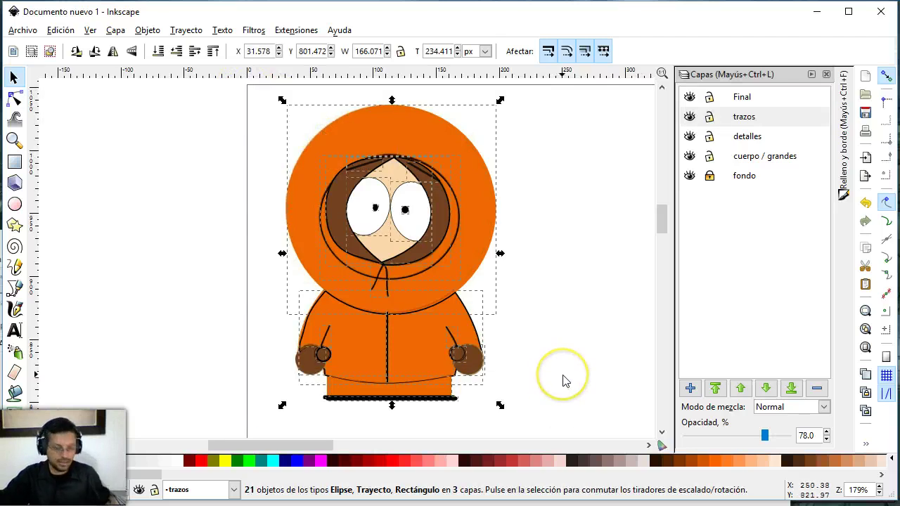
key("ctrl")
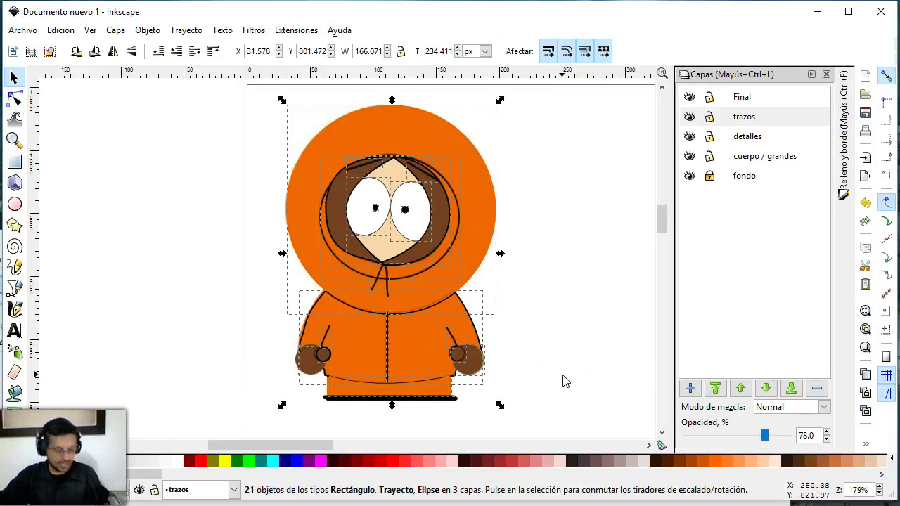
left_click(563, 381)
left_click(784, 98)
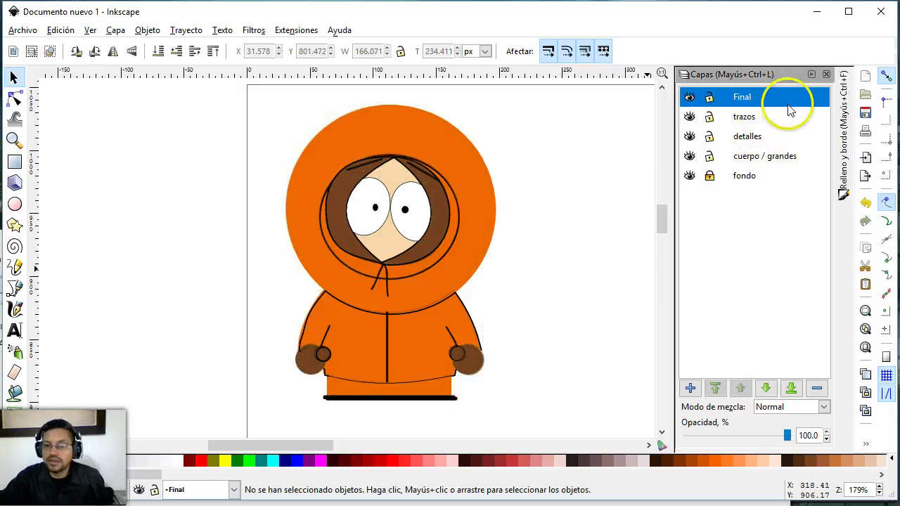
key("ctrl+v")
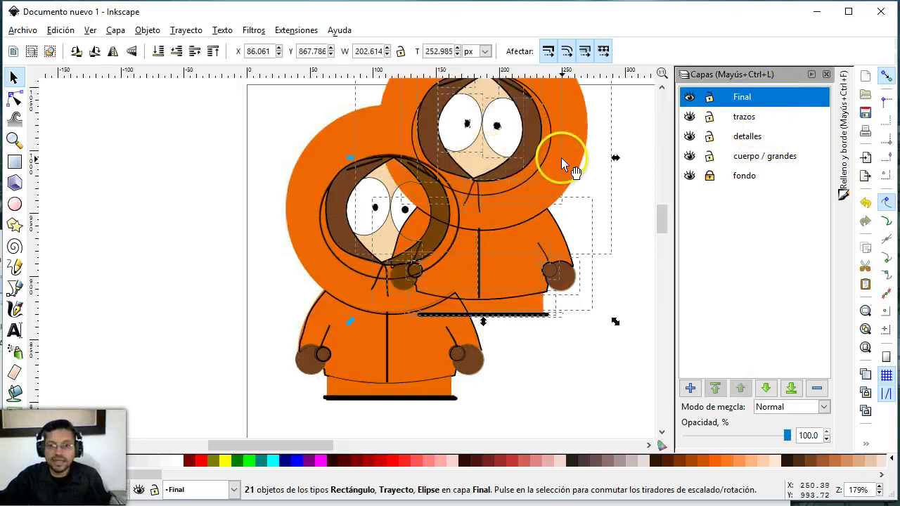
mouse_move(563, 161)
left_mouse_down()
mouse_move(622, 258)
mouse_move(665, 258)
left_mouse_up()
left_click(547, 251)
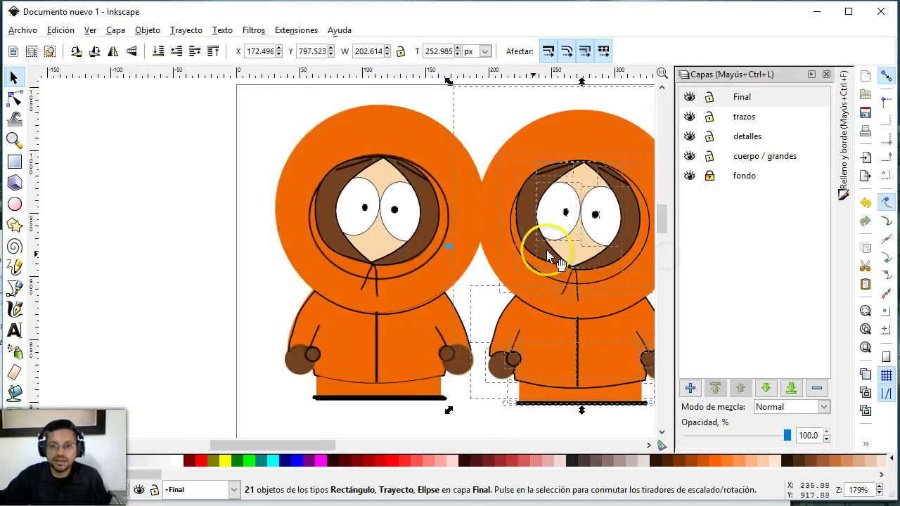
left_click_drag(548, 262, 567, 262)
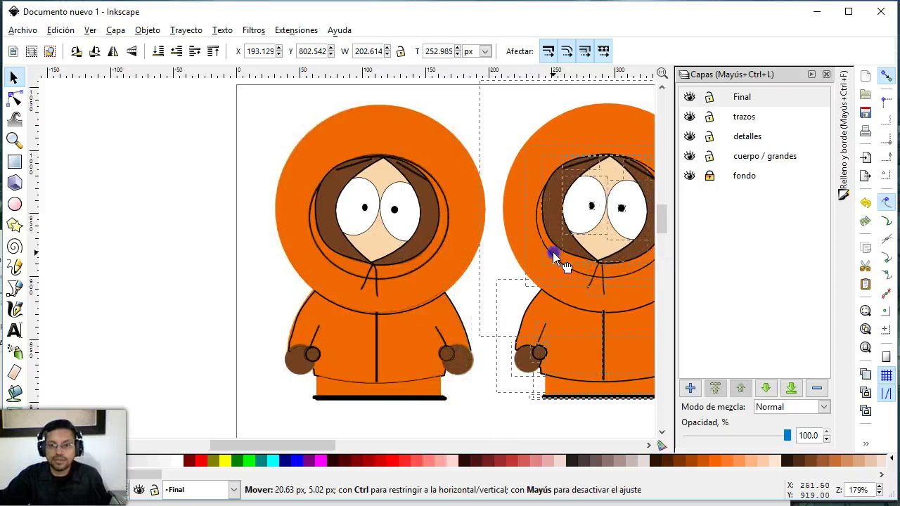
Hide the trazos, detalles and cuerpo / grandes layers and zoom into the reference Kenny's eyes.
left_click(692, 118)
left_click(690, 136)
left_click(710, 176)
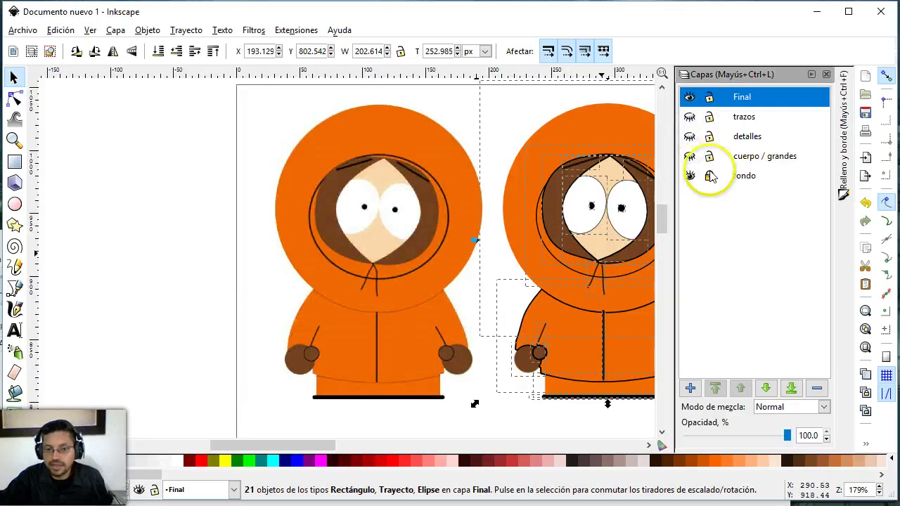
left_click_drag(302, 445, 338, 445)
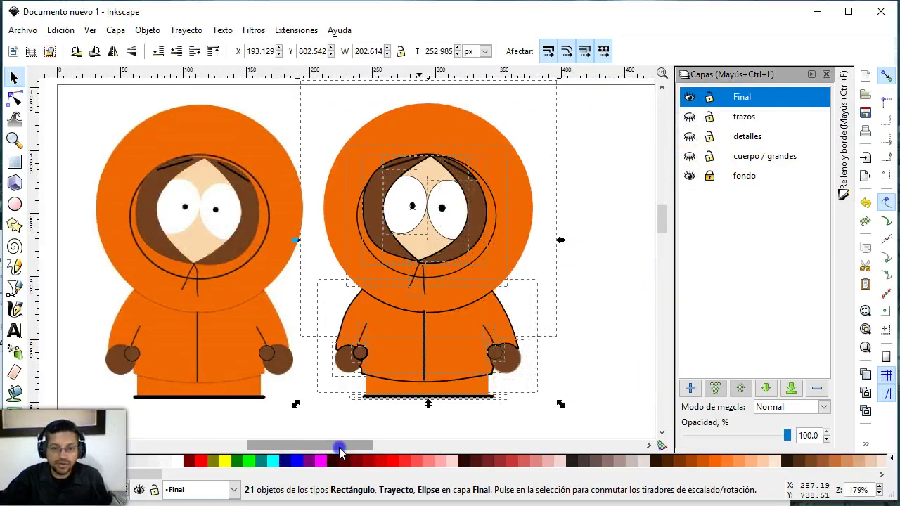
left_click(558, 223)
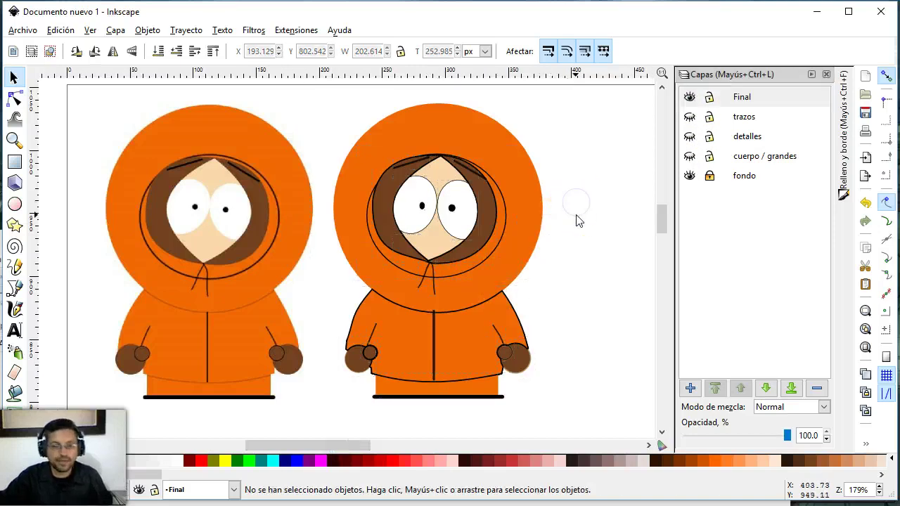
key("z")
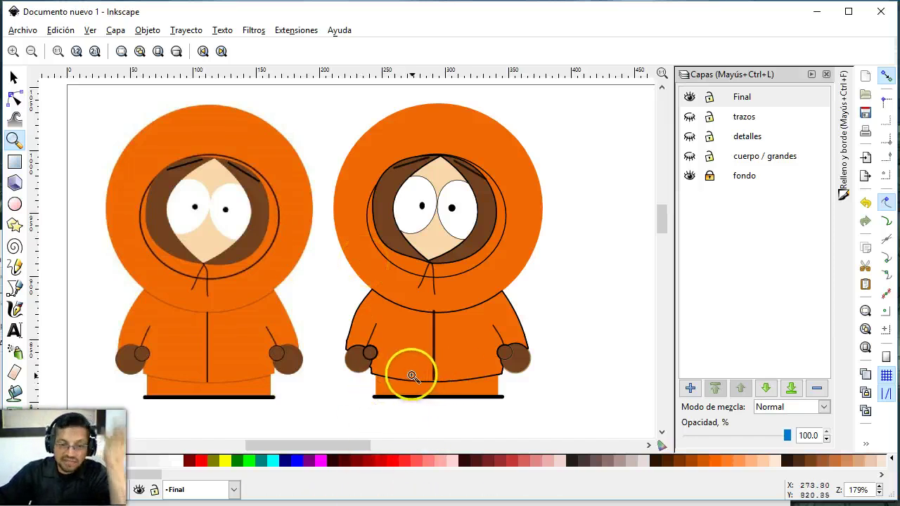
left_click_drag(176, 195, 257, 239)
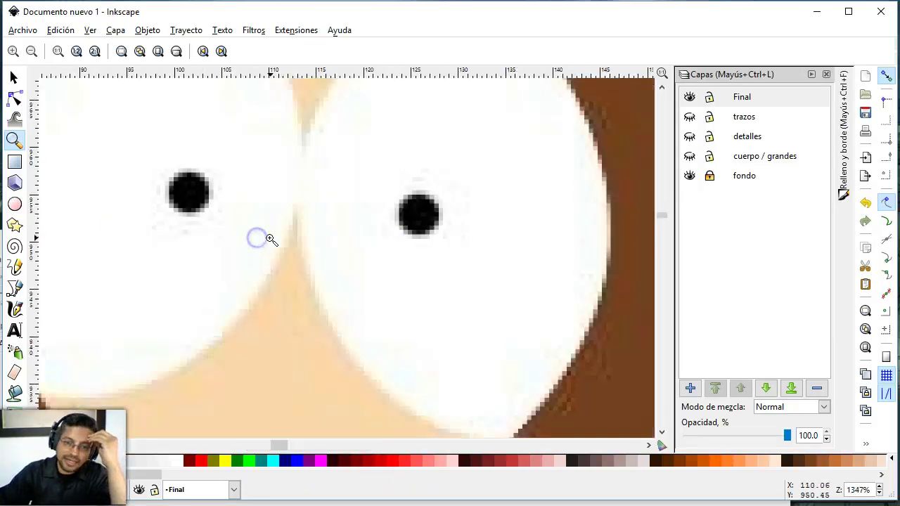
left_click(403, 241, "shift")
left_click(403, 241, "shift")
left_click(403, 241, "shift")
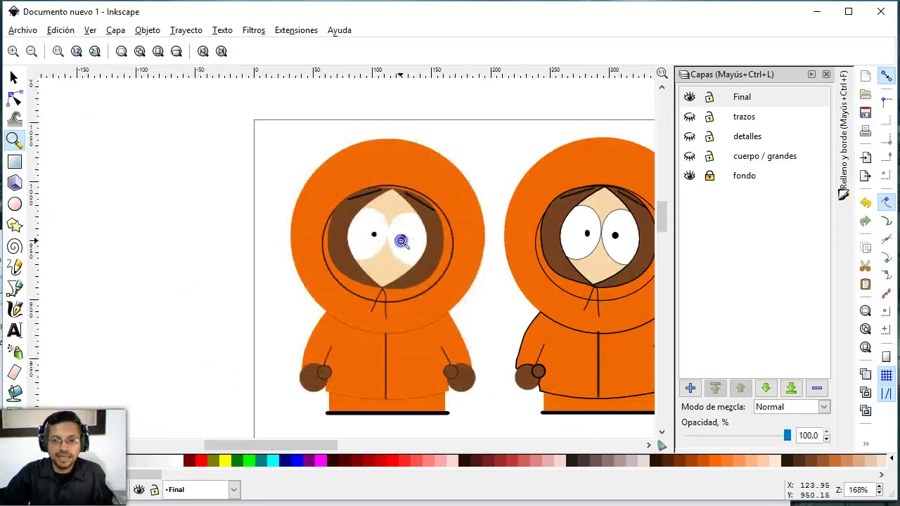
left_click_drag(262, 445, 290, 446)
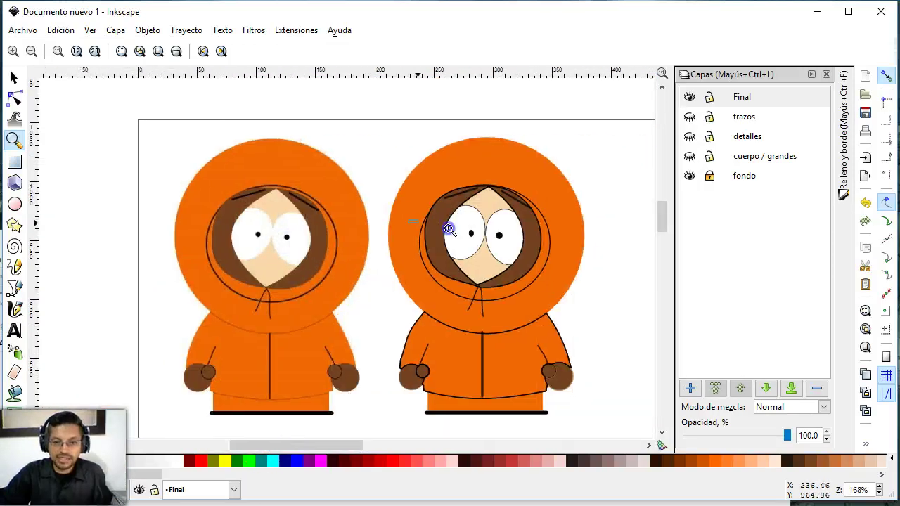
left_click_drag(589, 254, 584, 255)
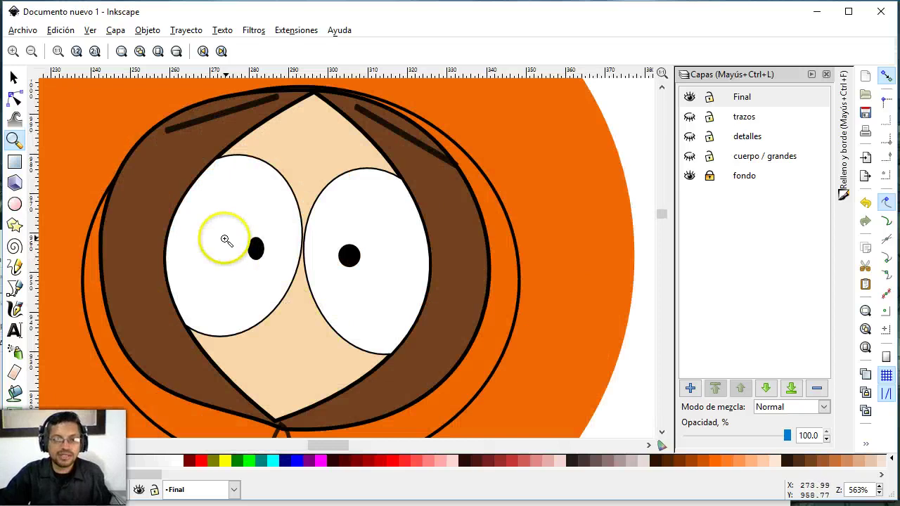
left_click_drag(386, 281, 386, 281)
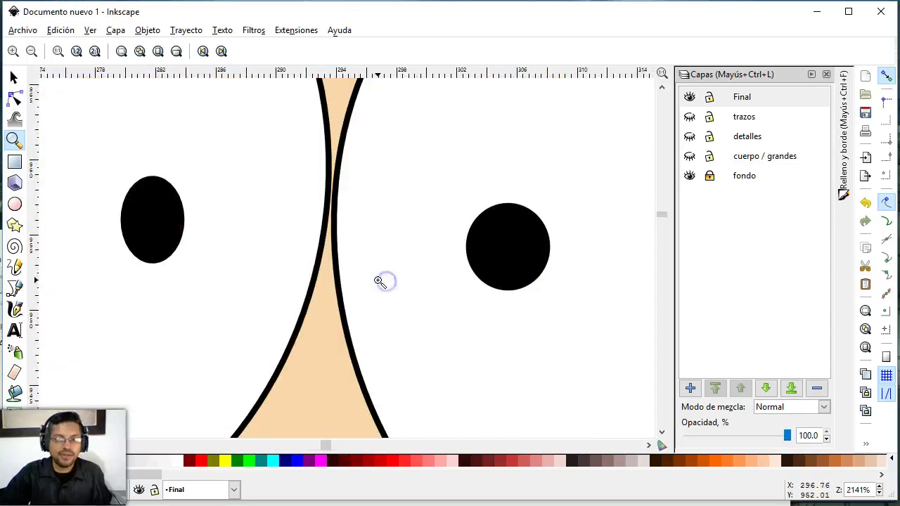
left_click(215, 219, "shift")
left_click(214, 219, "shift")
left_click(215, 220, "shift")
left_click(214, 220, "shift")
left_click(215, 219, "shift")
left_click(215, 220, "shift")
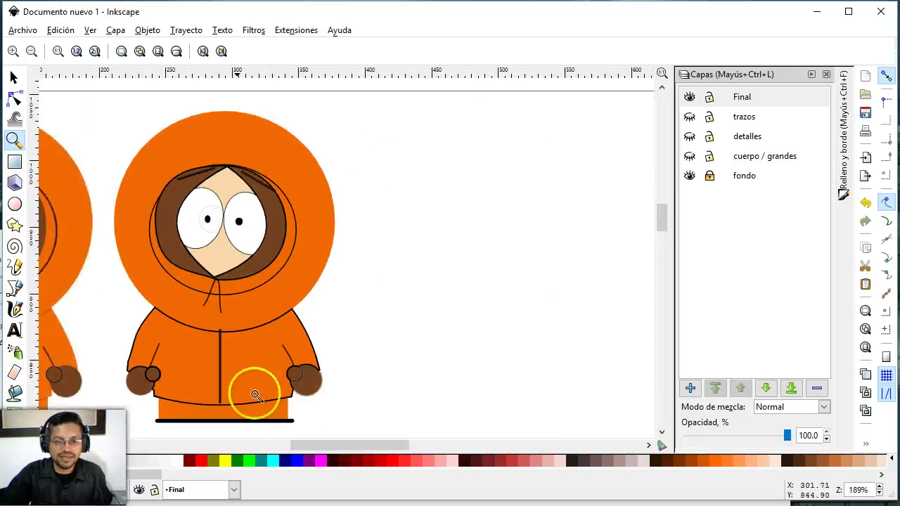
left_click_drag(300, 449, 270, 444)
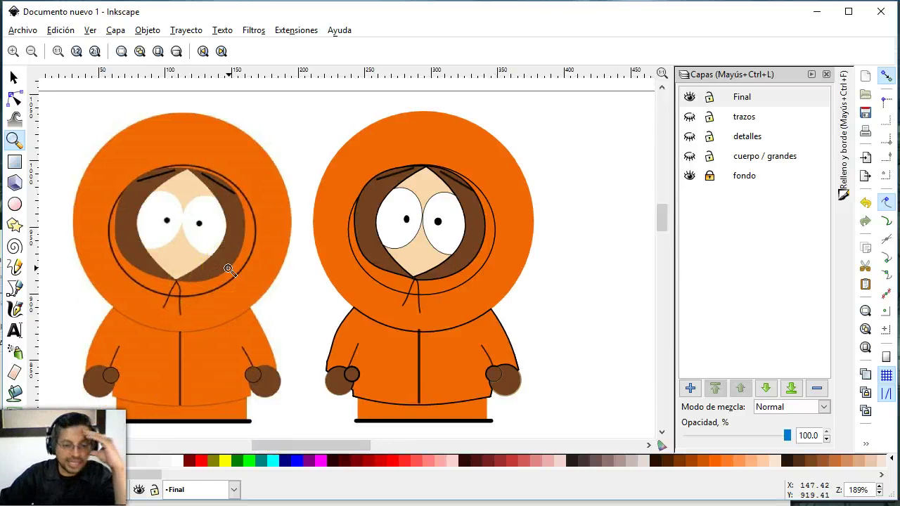
Rubber-band select the vector Kenny's jacketed body.
left_click(13, 78)
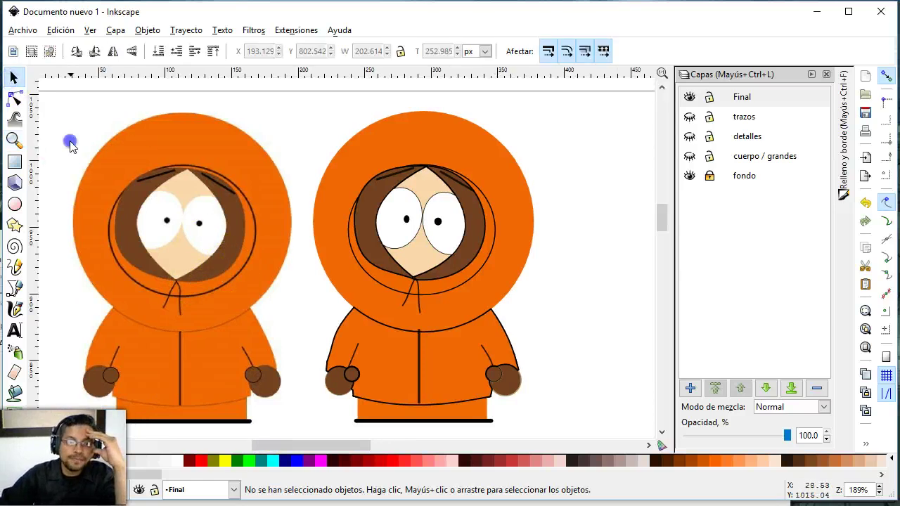
scroll(417, 211, "down", 6)
scroll(418, 213, "down", 4)
scroll(417, 214, "down", 3)
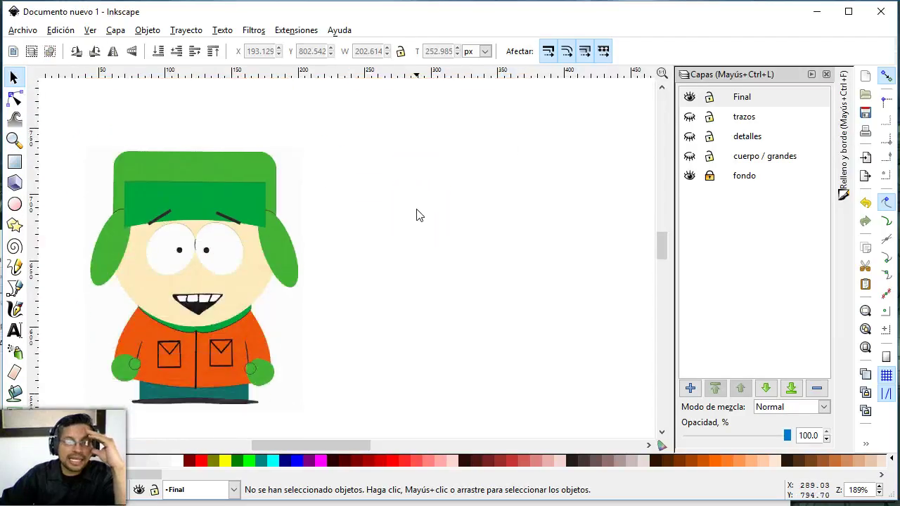
scroll(417, 216, "up", 4)
scroll(416, 215, "up", 4)
scroll(417, 215, "up", 2)
scroll(416, 215, "down", 8)
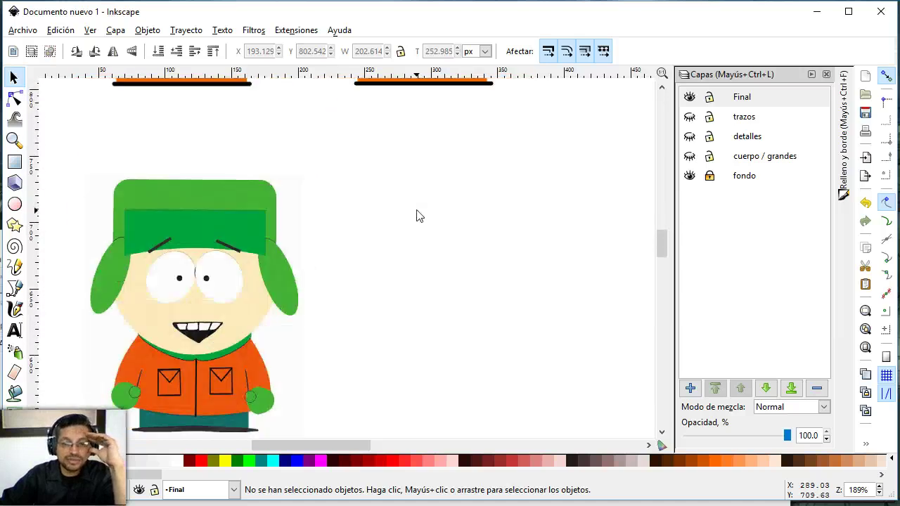
scroll(322, 355, "up", 3)
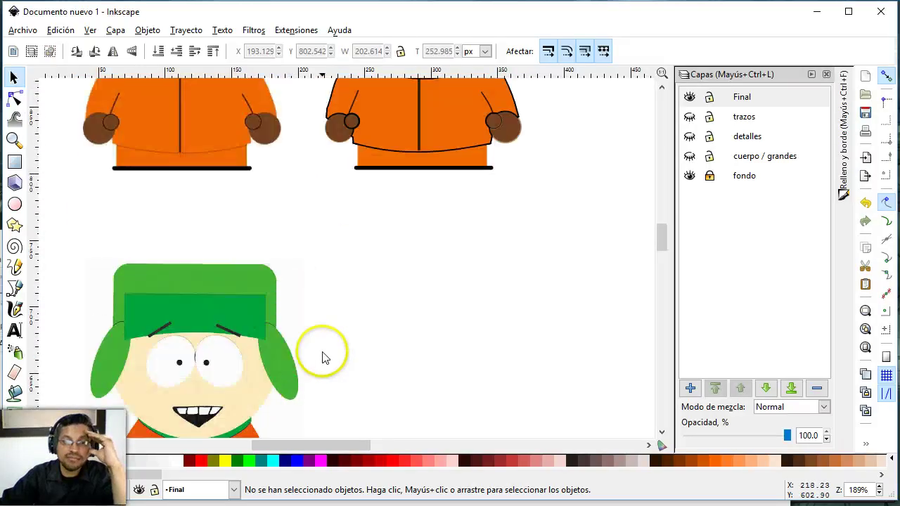
scroll(322, 355, "up", 2)
scroll(322, 355, "up", 4)
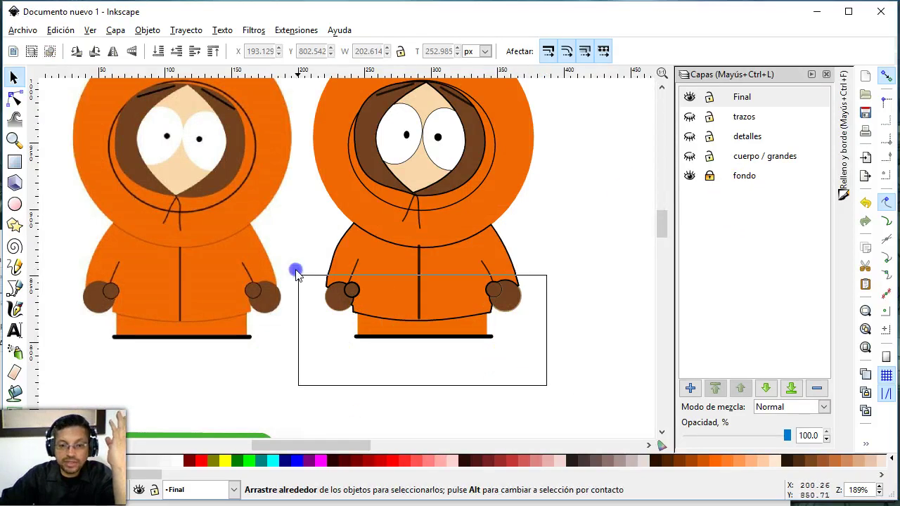
left_click_drag(543, 382, 291, 207)
scroll(488, 358, "down", 3)
scroll(490, 358, "down", 9)
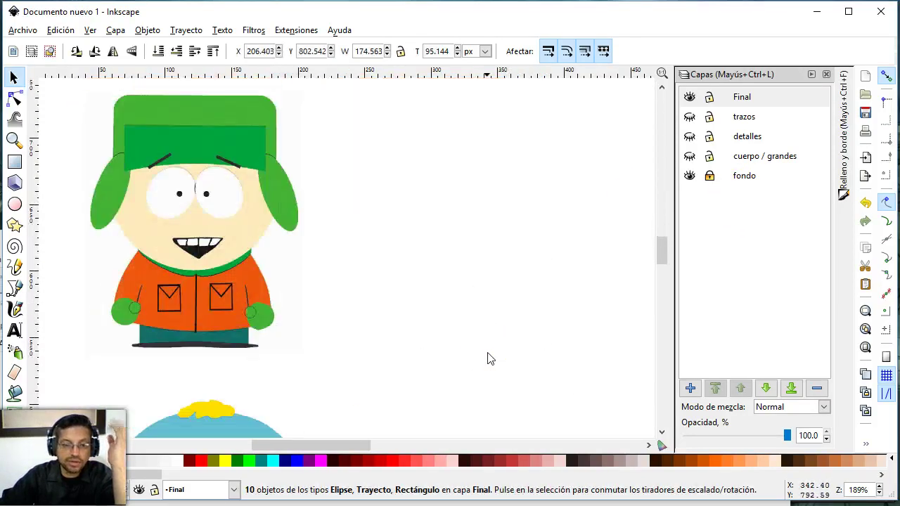
scroll(491, 358, "up", 5)
scroll(491, 358, "up", 4)
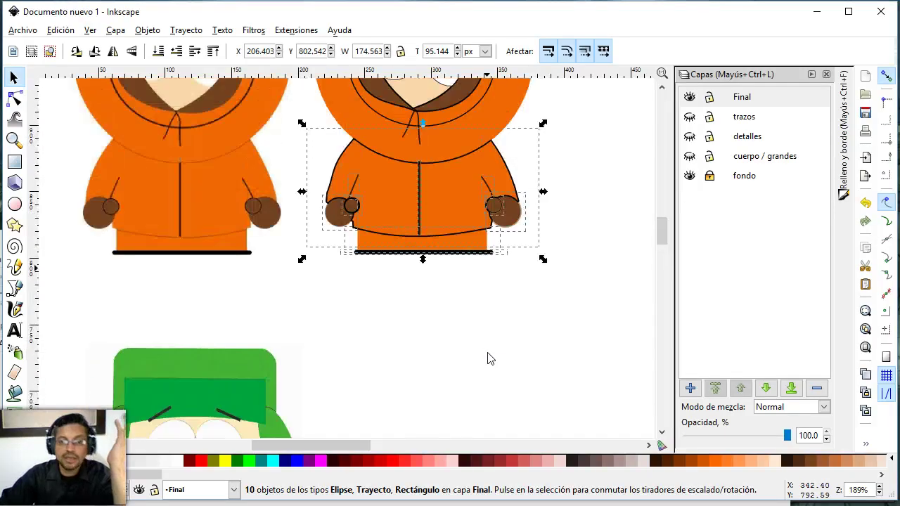
scroll(491, 358, "up", 1)
Duplicate the body, move it beside Kyle, and send it into the cuerpo / grandes layer.
key("ctrl")
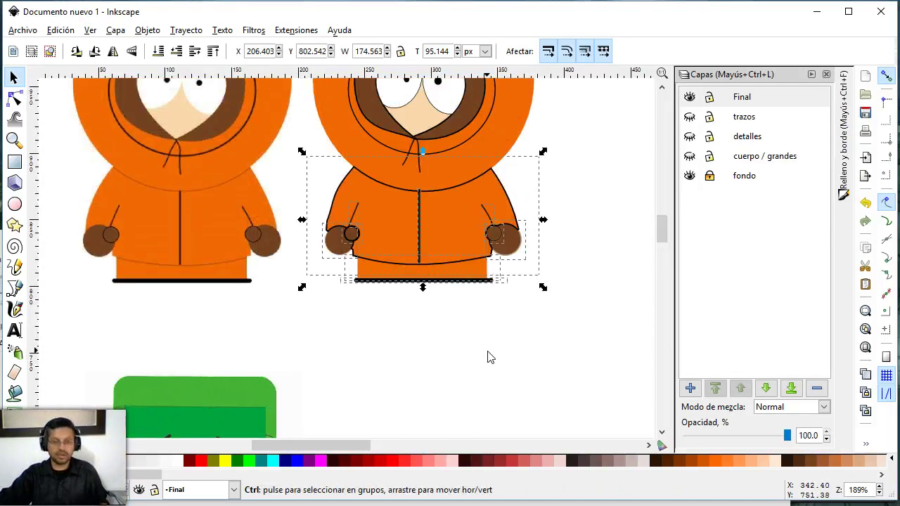
left_click_drag(467, 236, 463, 430)
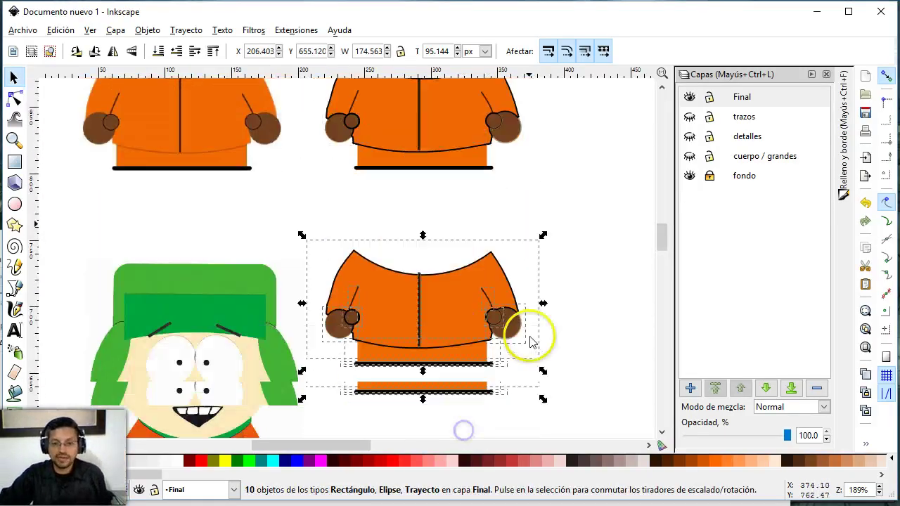
left_click_drag(401, 277, 460, 246)
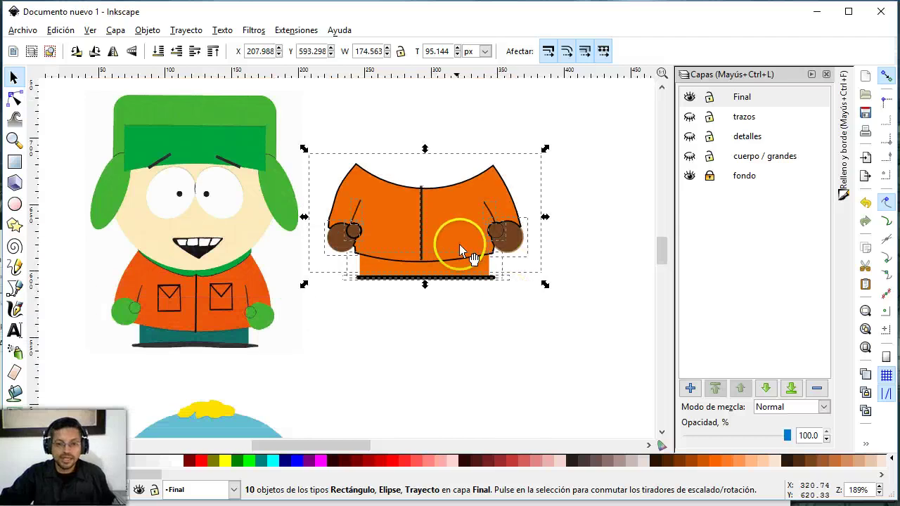
left_click_drag(459, 247, 452, 307)
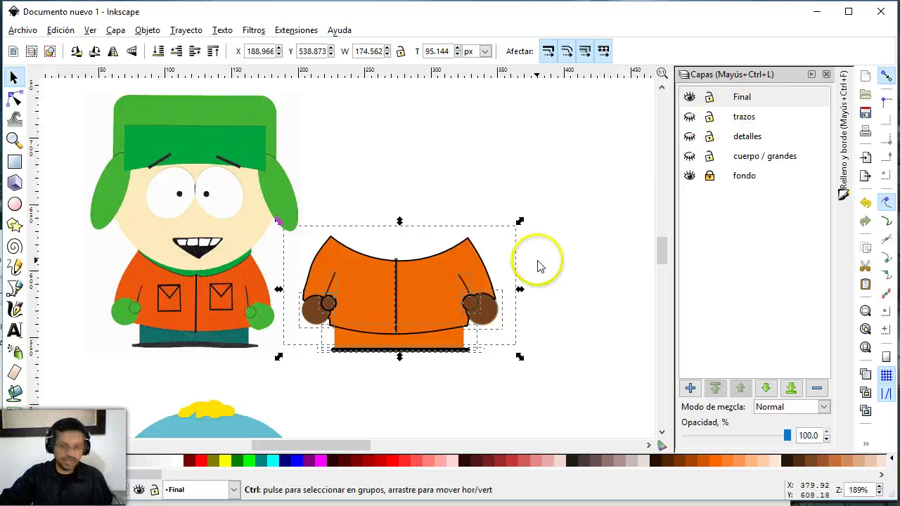
key("Delete")
left_click(784, 157)
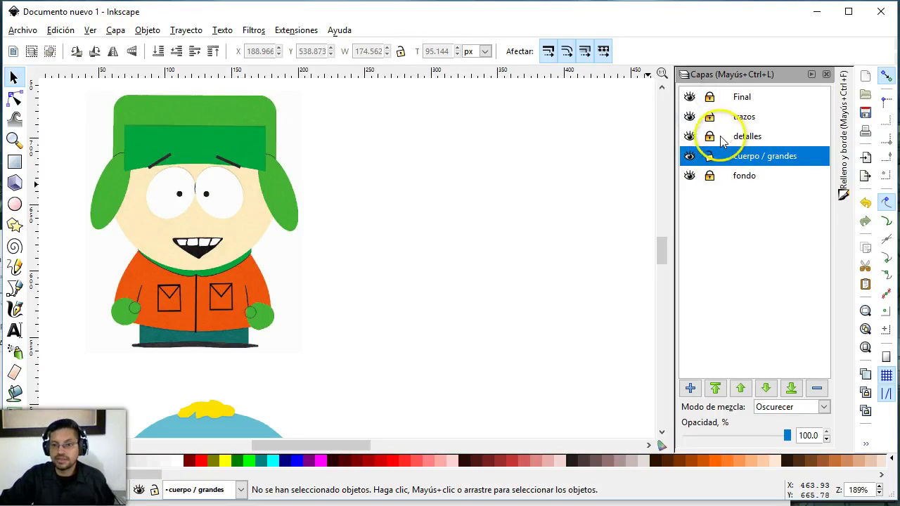
Paste Kenny's body into the cuerpo / grandes layer over Kyle's jacket and zoom in.
left_click(477, 276)
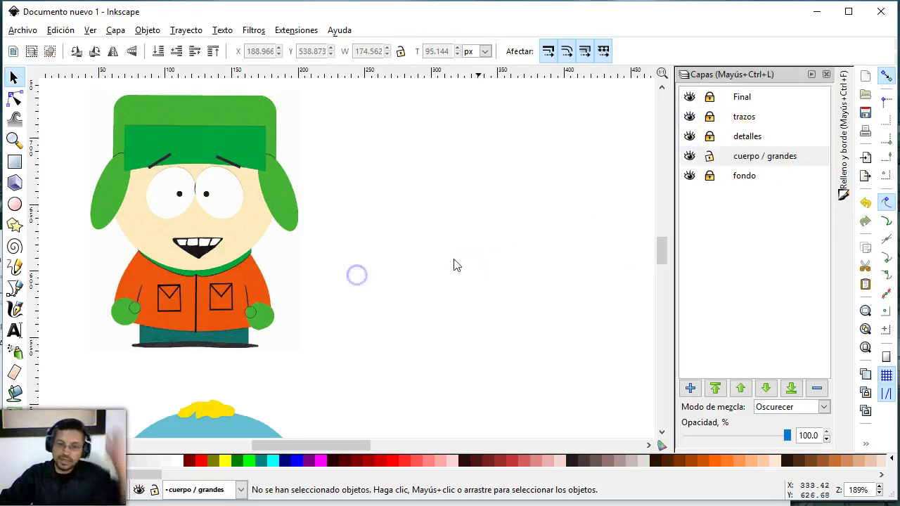
left_click(802, 157)
left_click(448, 204)
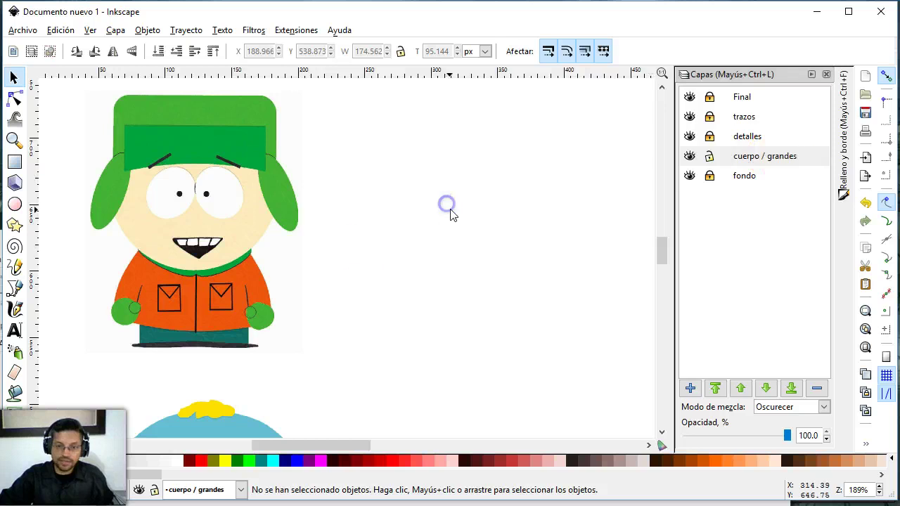
key("ctrl+v")
mouse_move(446, 241)
left_mouse_down()
mouse_move(386, 293)
mouse_move(172, 318)
left_mouse_up()
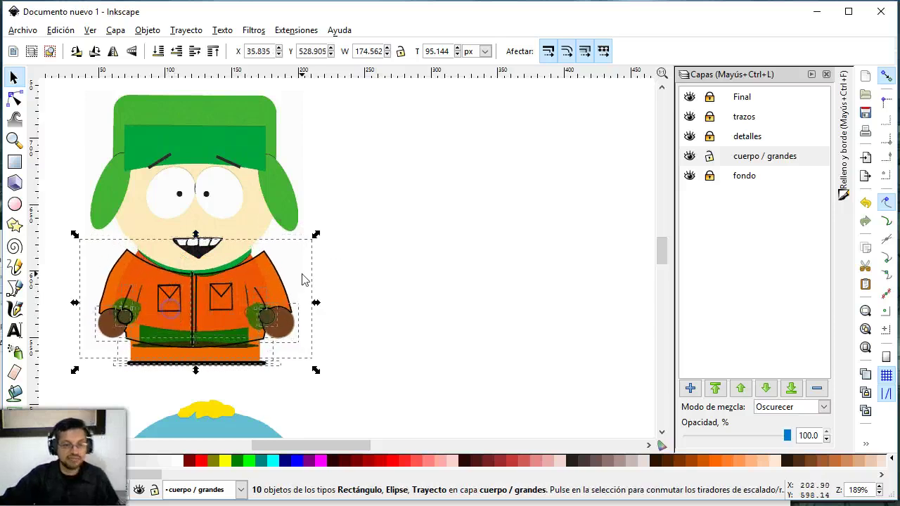
key("z")
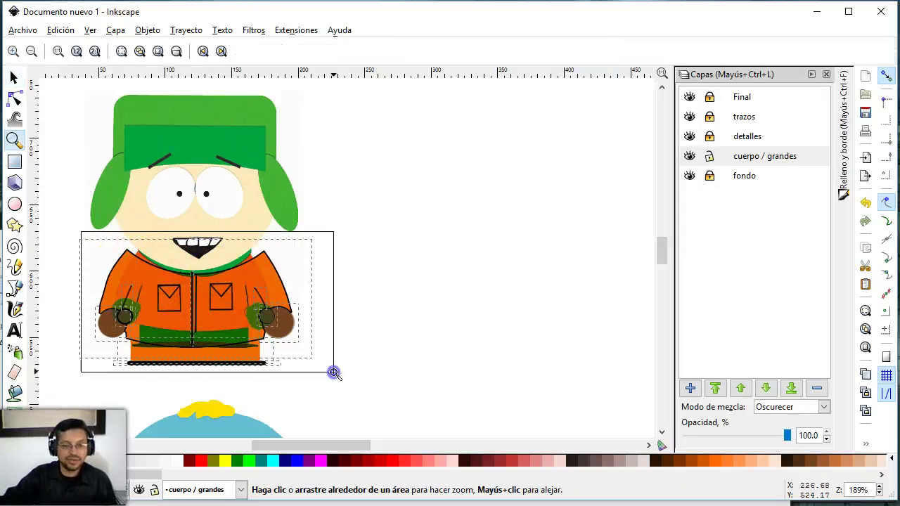
left_click_drag(82, 233, 340, 378)
left_click(14, 77)
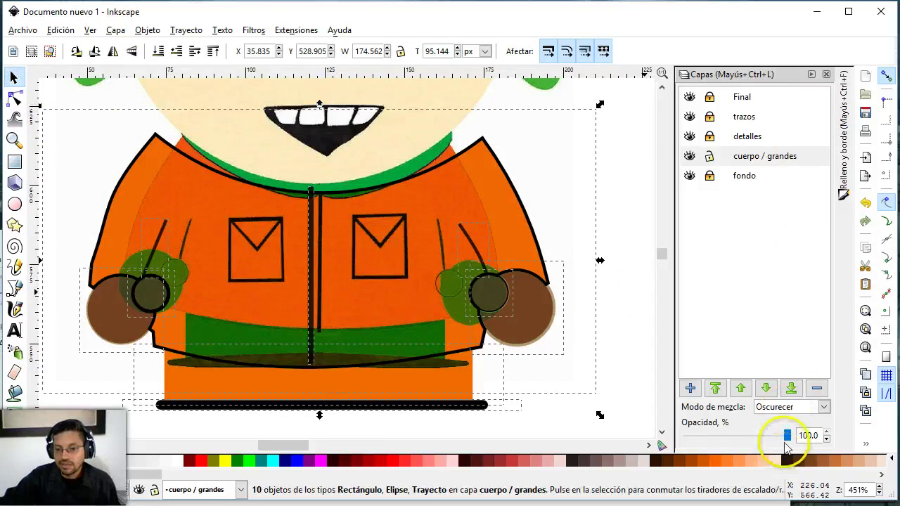
Set layer opacity to 44.4, narrow and shorten the body, and move it right of Kyle.
left_click_drag(788, 436, 730, 436)
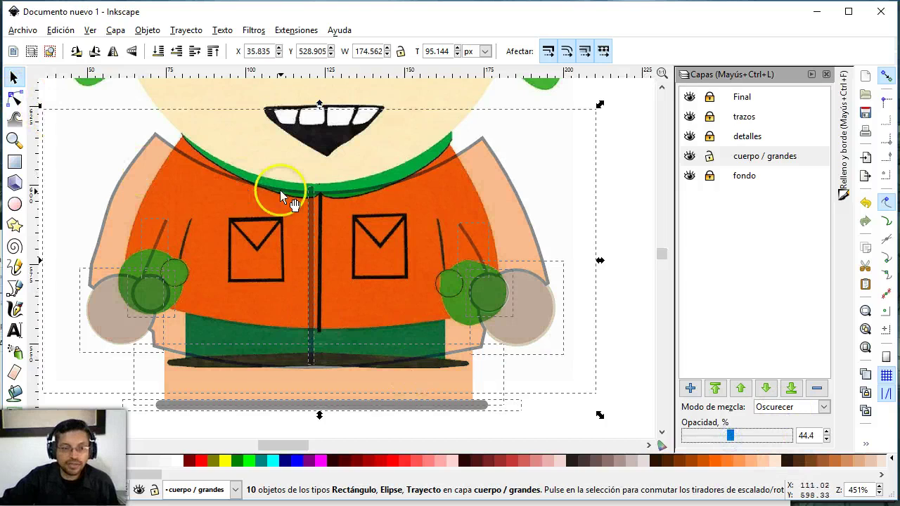
left_click_drag(599, 262, 554, 264)
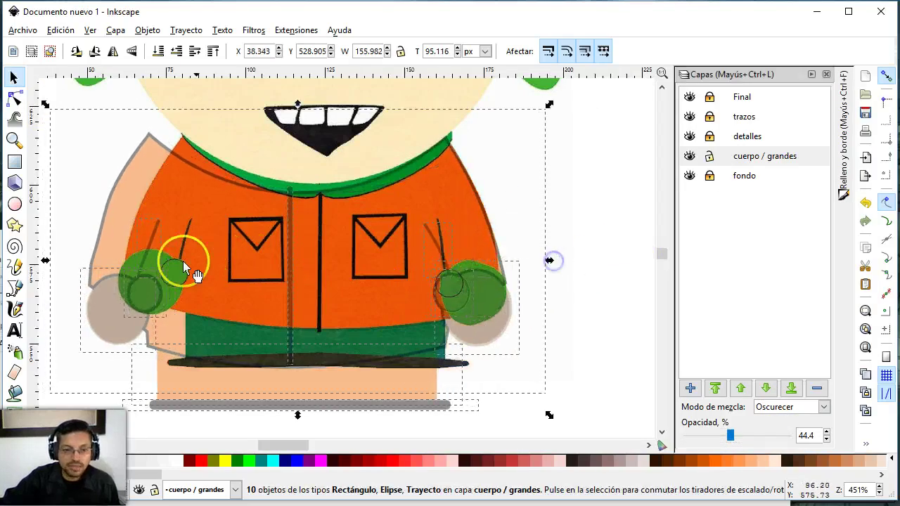
left_click_drag(45, 260, 82, 265)
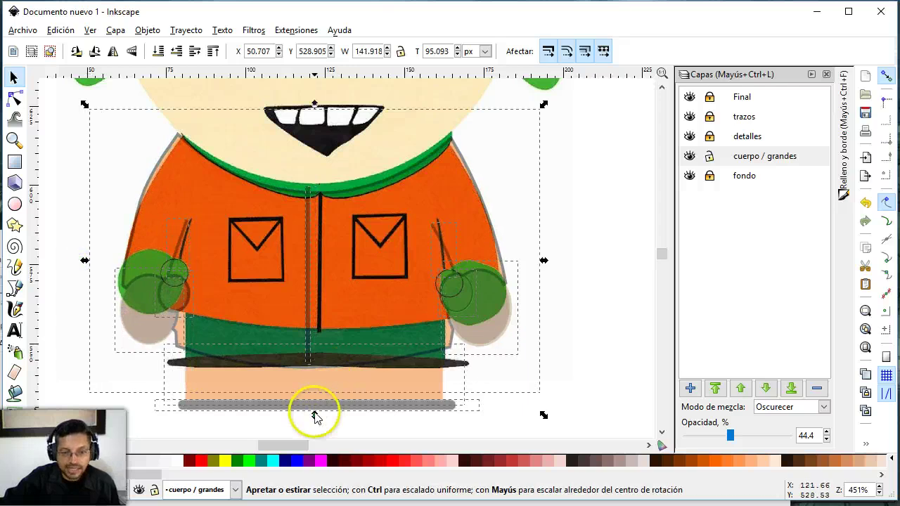
left_click_drag(316, 416, 319, 369)
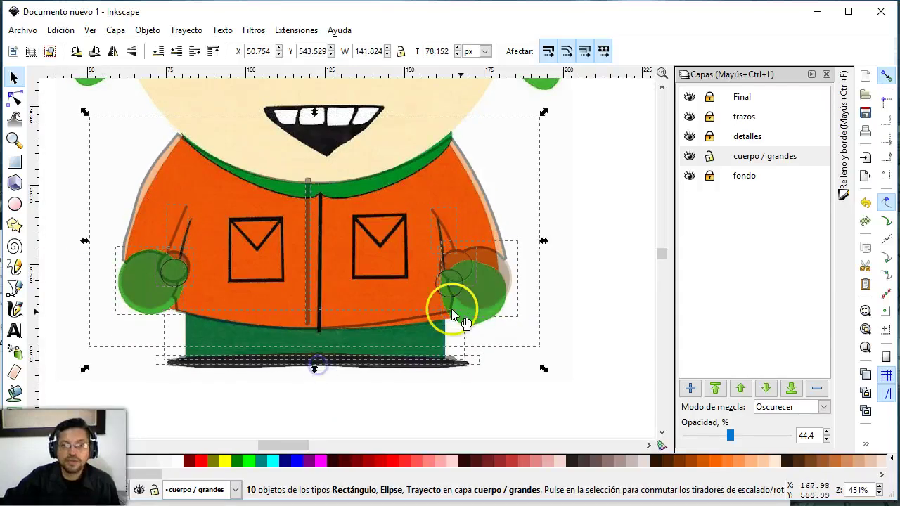
left_click_drag(296, 286, 690, 287)
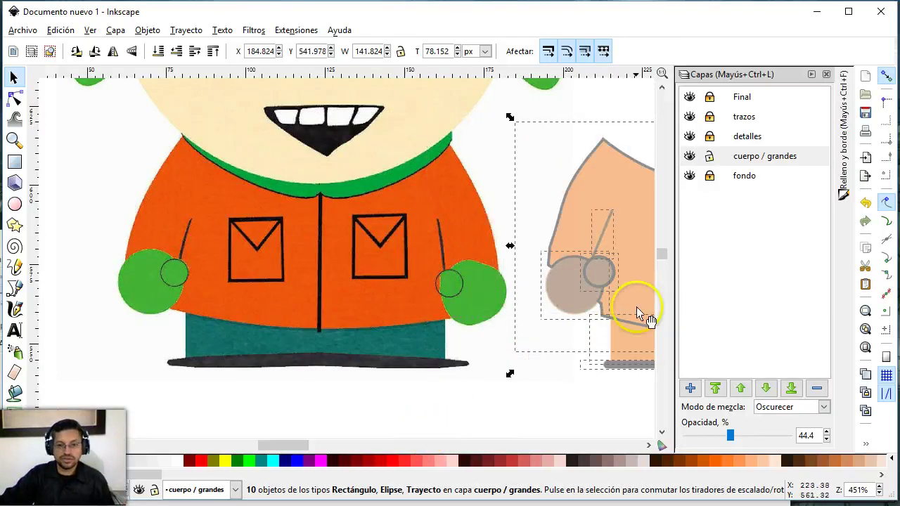
left_click_drag(298, 446, 315, 447)
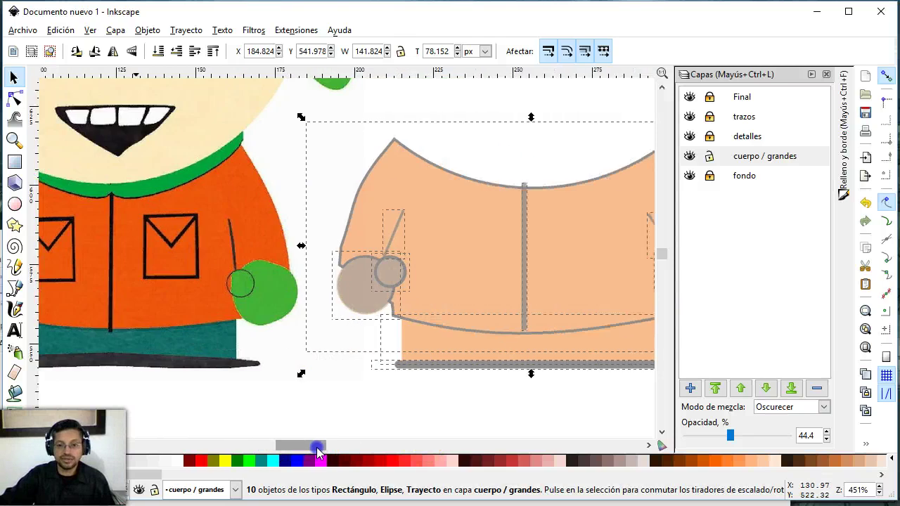
left_click(355, 390)
Color the copy's pants teal, picked from Kyle's pants.
left_click(457, 363)
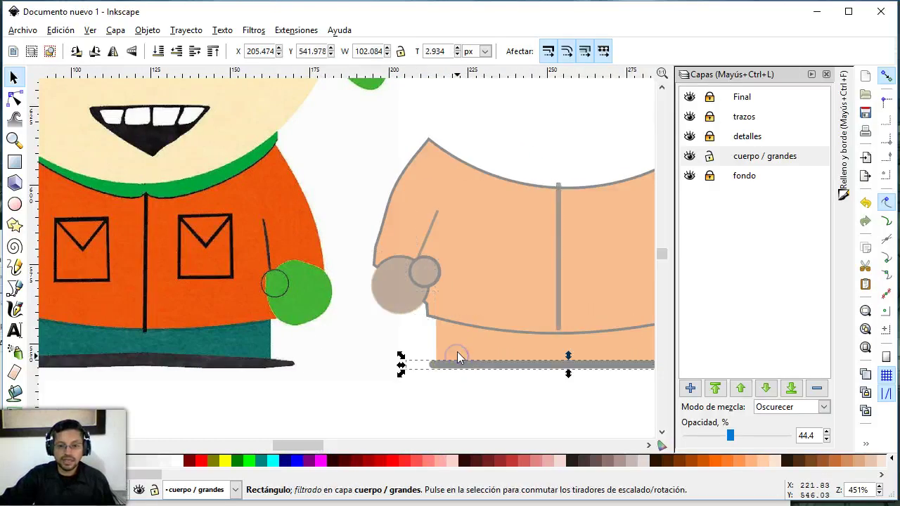
left_click(456, 350)
key("d")
left_click(235, 342)
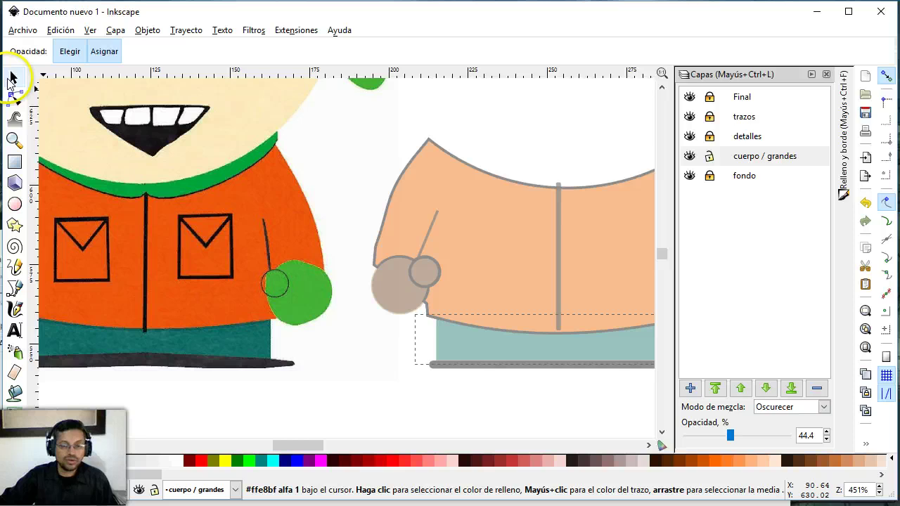
Color the copy's four hand circles light green, picked from Kyle's mittens.
left_click(13, 78)
left_click(387, 292)
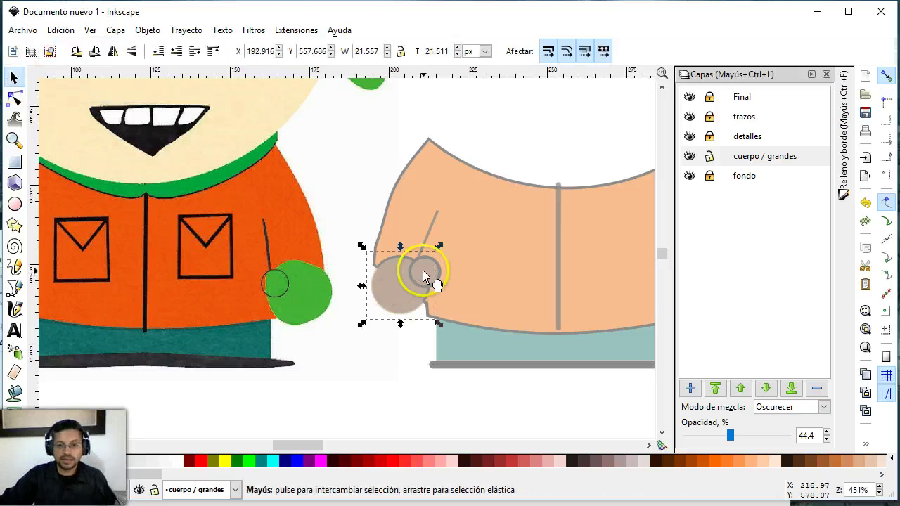
left_click(423, 271, "shift")
left_click_drag(294, 444, 321, 444)
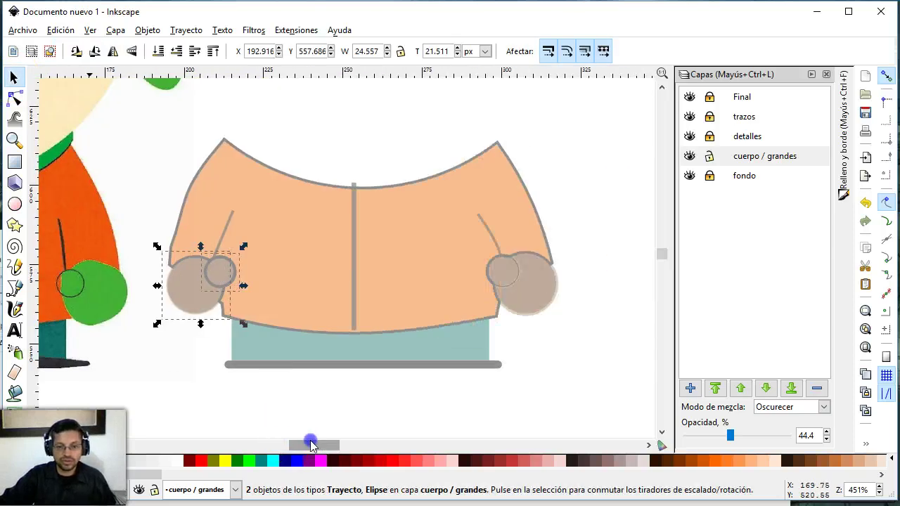
left_click(376, 273, "shift")
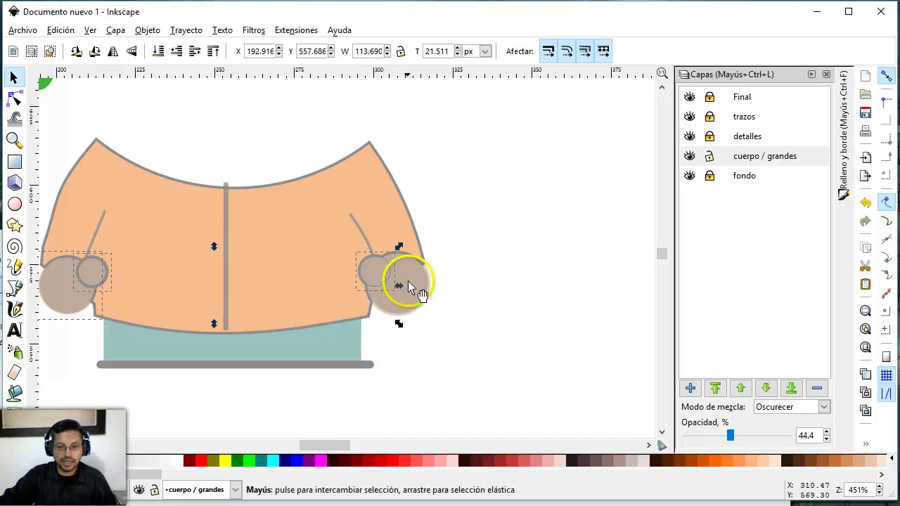
left_click(410, 287, "shift")
left_click_drag(332, 445, 289, 445)
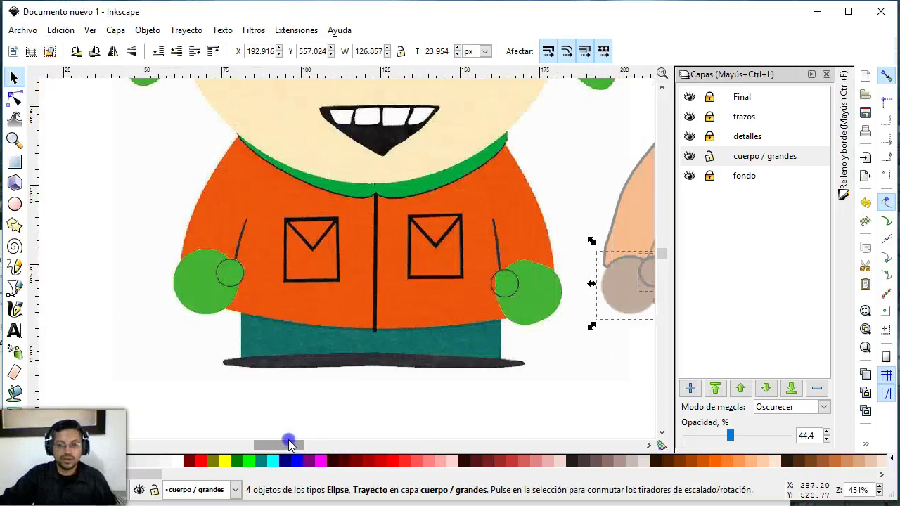
key("d")
left_click(531, 294)
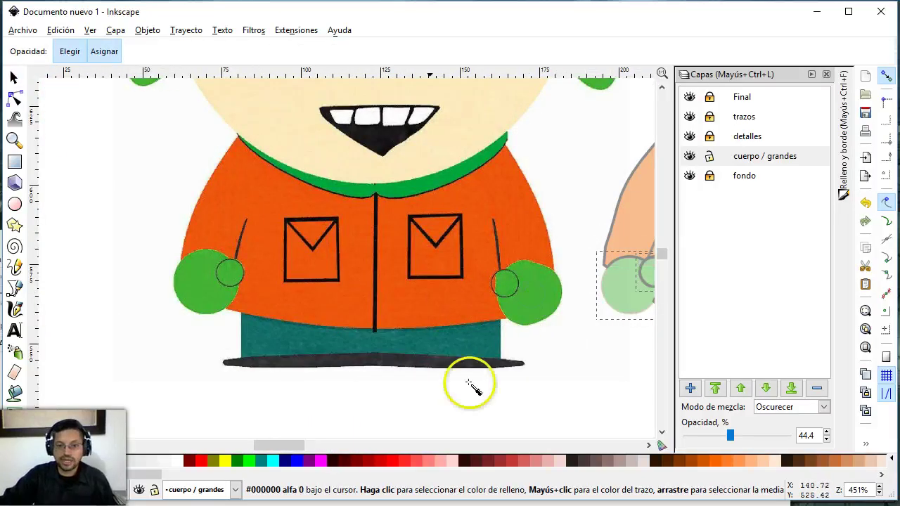
left_click(14, 78)
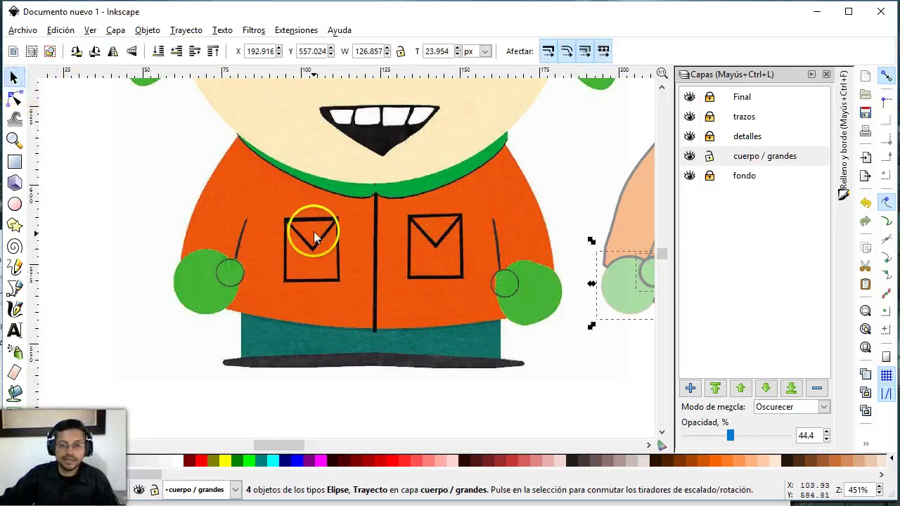
Draw a rectangle of about 17.660 × 20.565 px over Kyle's left pocket and open Fill and Stroke.
left_click(14, 162)
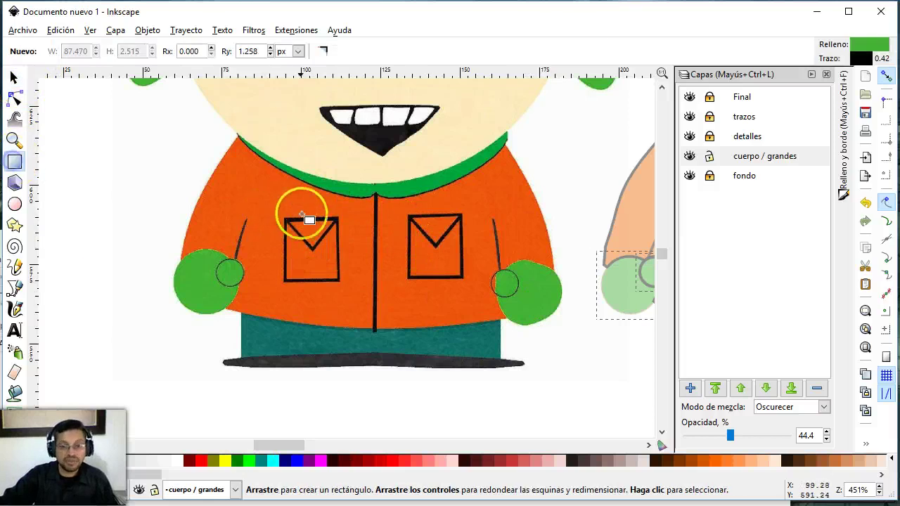
left_click_drag(282, 222, 343, 284)
left_click(14, 78)
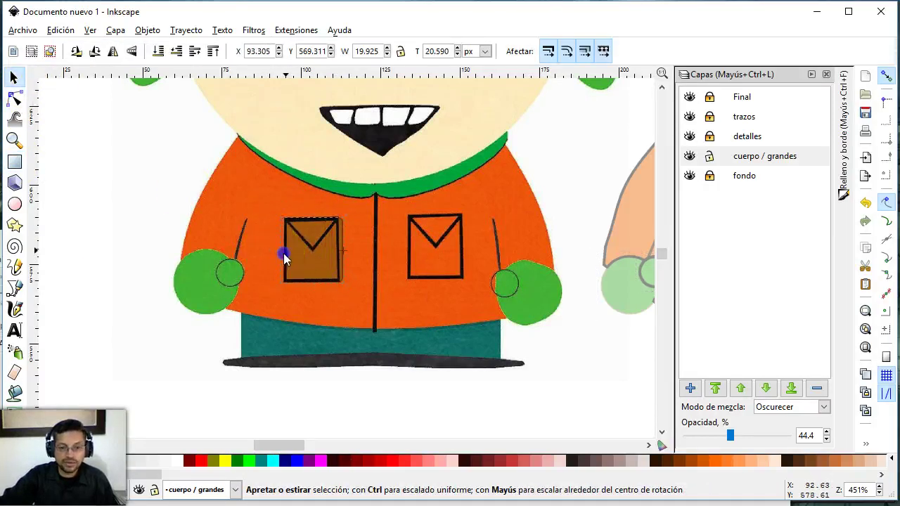
left_click_drag(281, 255, 283, 255)
left_click_drag(352, 255, 348, 256)
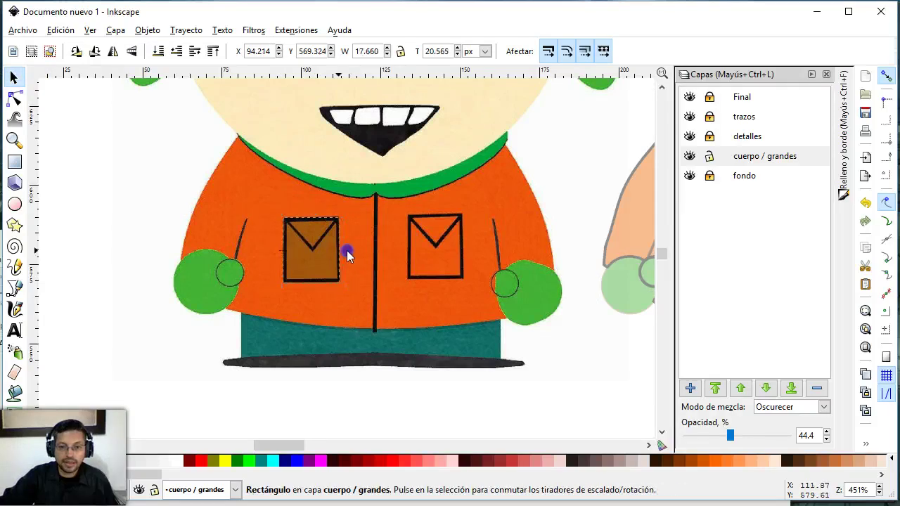
left_click(845, 134)
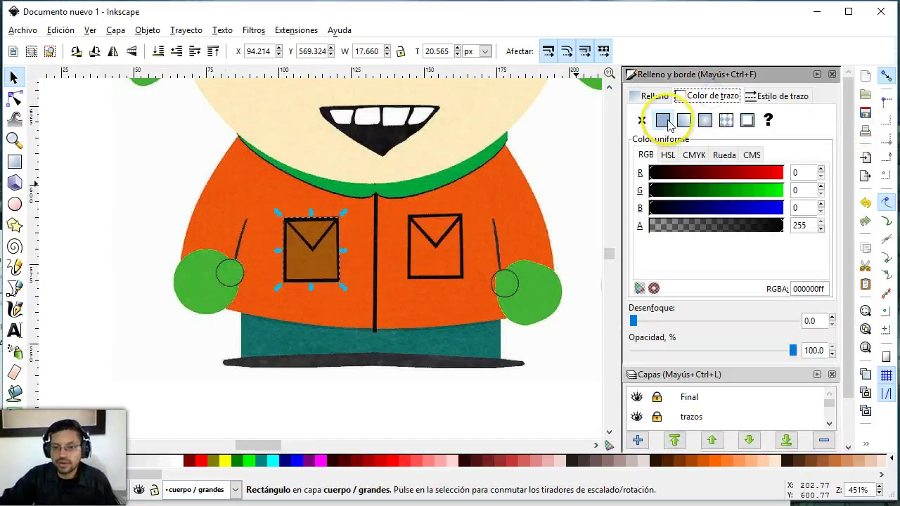
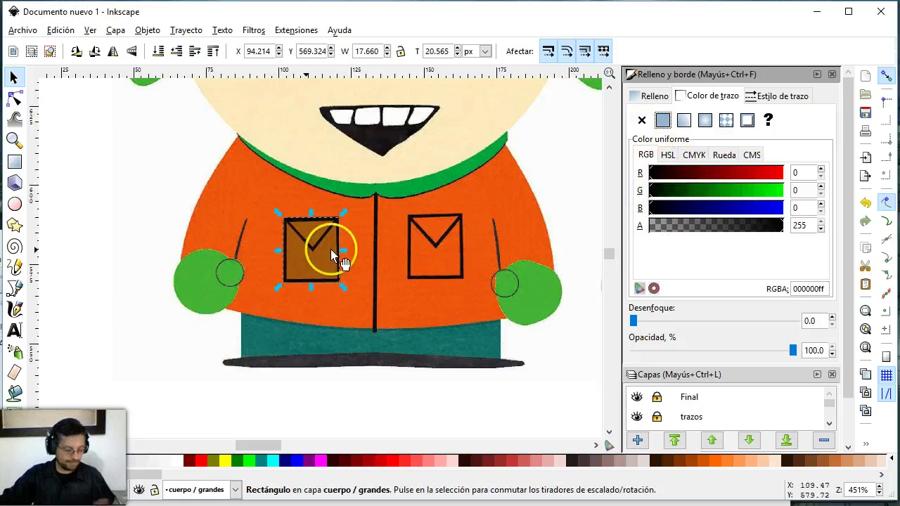
Trace the left pocket's top edge and V flap as a closed three-point straight-line path.
key("z")
left_click_drag(256, 206, 345, 262)
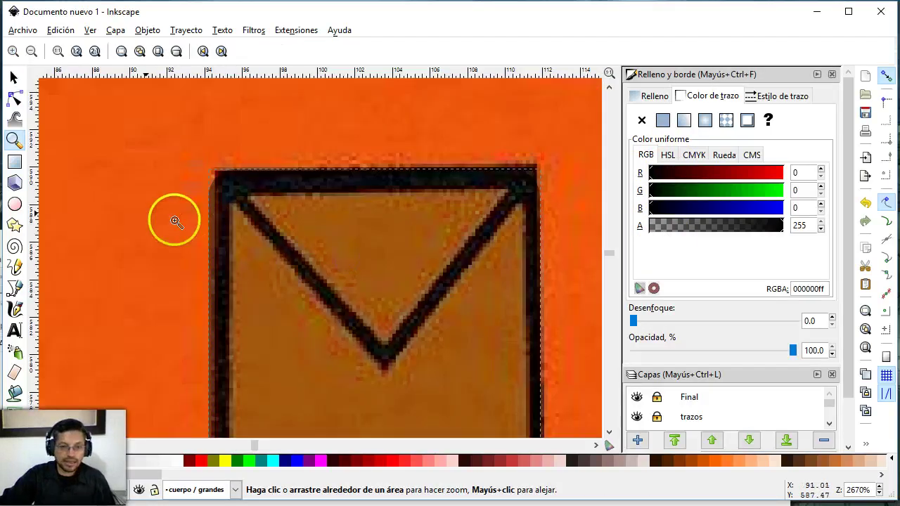
left_click(16, 267)
left_click(224, 181)
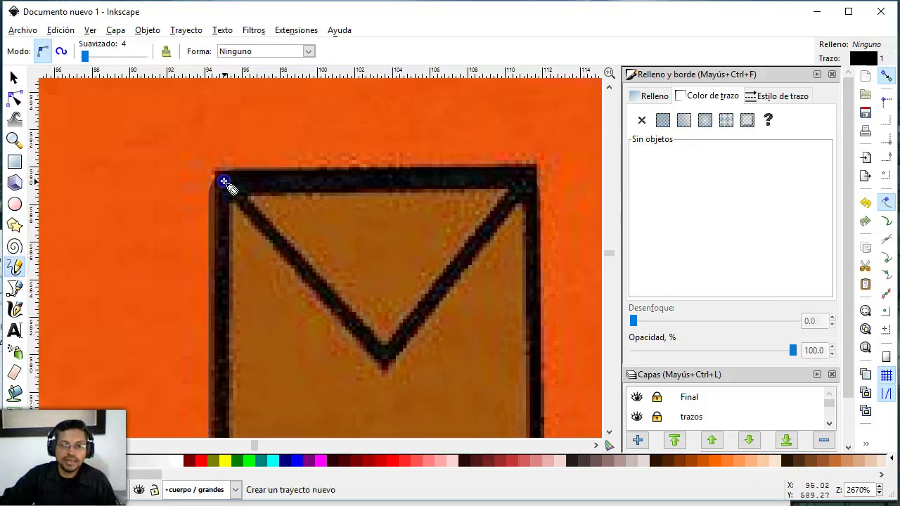
left_click(530, 178)
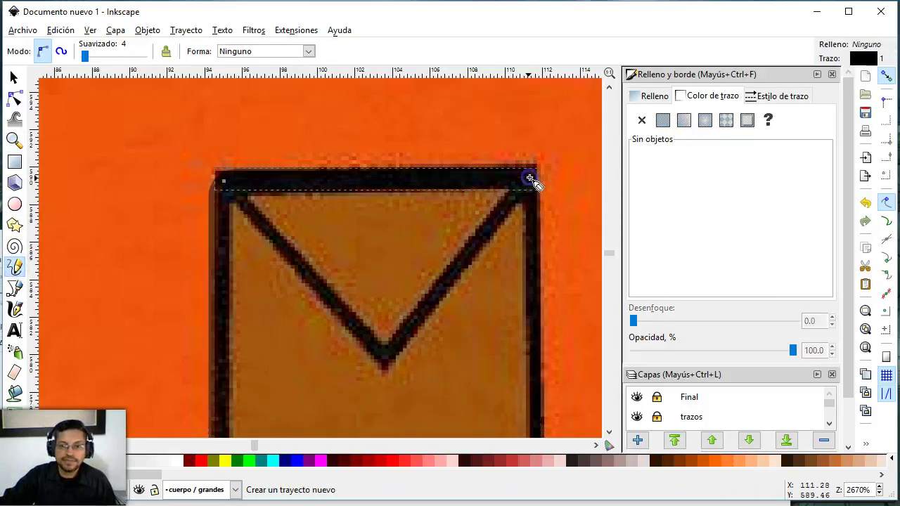
left_click(387, 365)
left_click(225, 184)
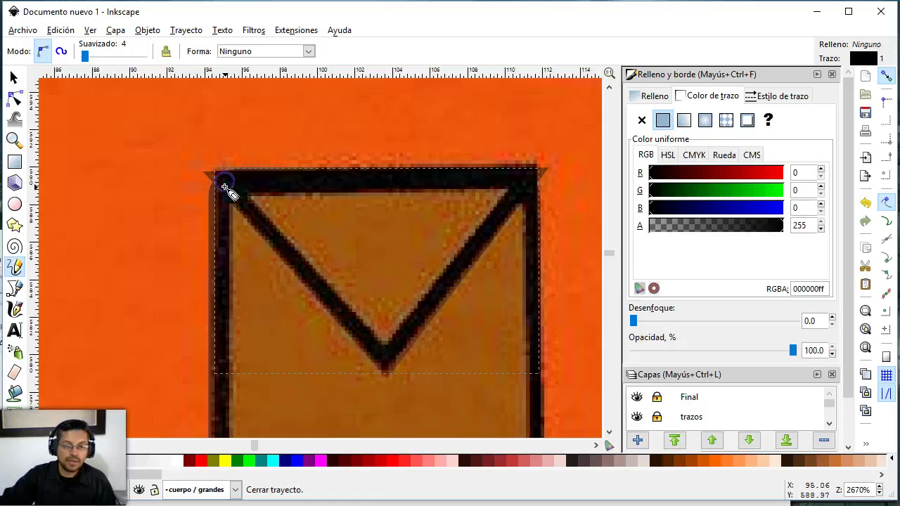
left_click(235, 306)
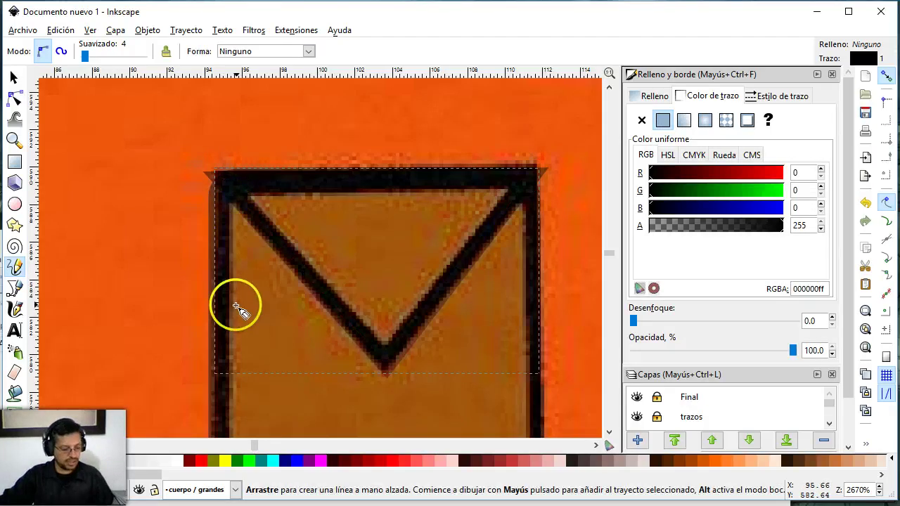
key("z")
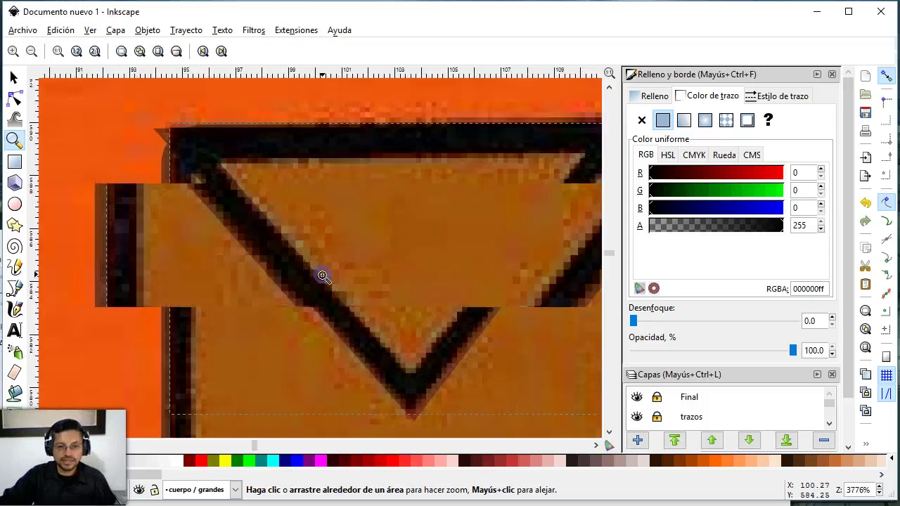
left_click(322, 276, "shift")
left_click(322, 276, "shift")
Drop a copy of the brown pocket and its flap onto the right jacket pocket.
left_click(13, 77)
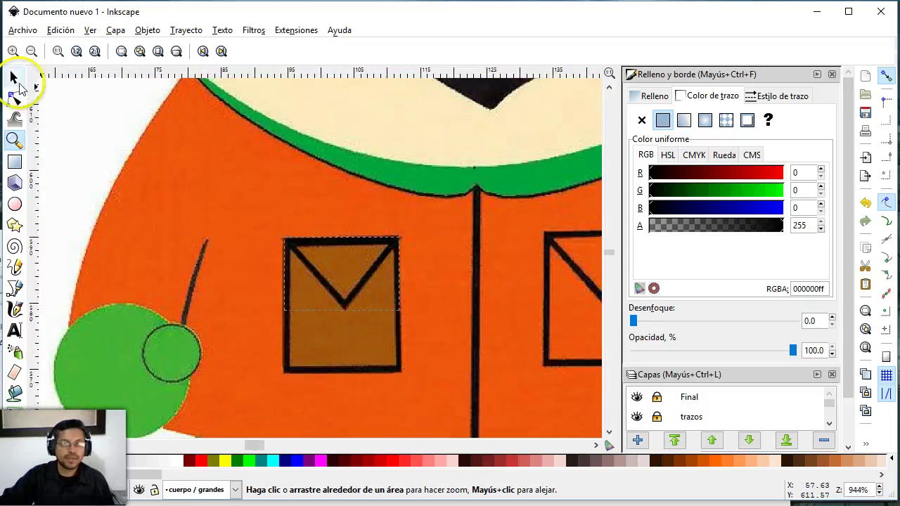
left_click(401, 366, "shift")
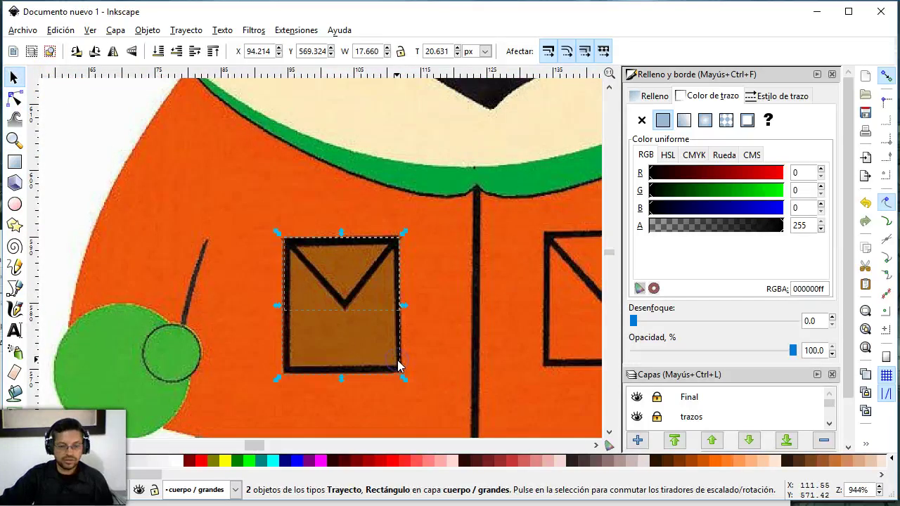
left_click_drag(368, 370, 537, 367)
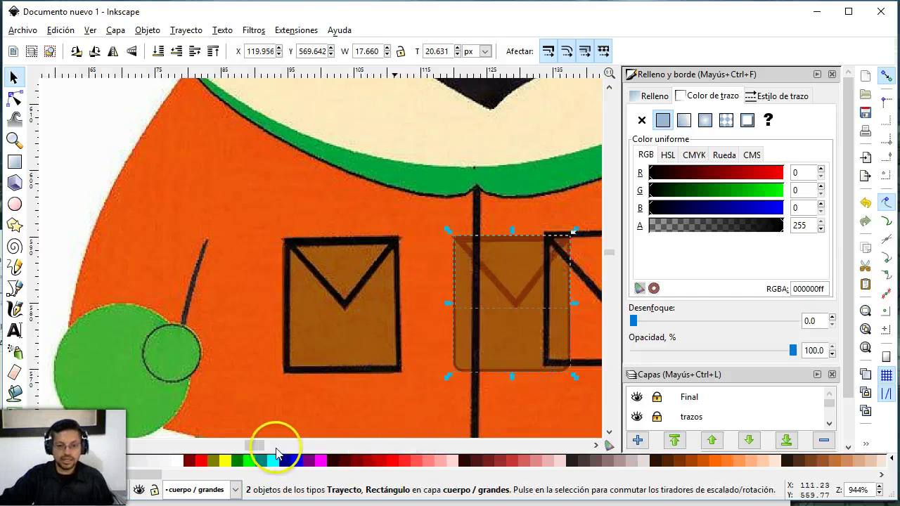
left_click_drag(267, 445, 285, 444)
left_click_drag(310, 378, 405, 367)
Zoom out to the whole jacket and select both pockets with their flaps.
key("z")
left_click(307, 299, "shift")
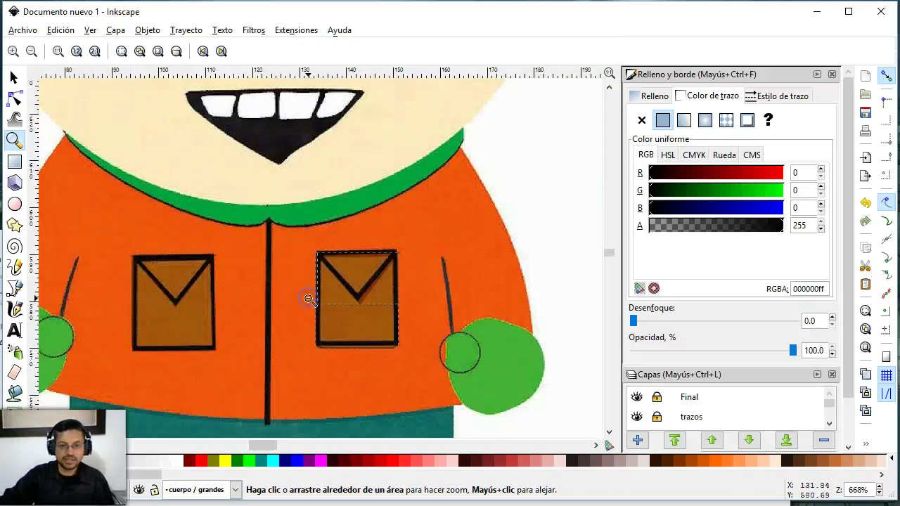
left_click(310, 301, "shift")
left_click(13, 77)
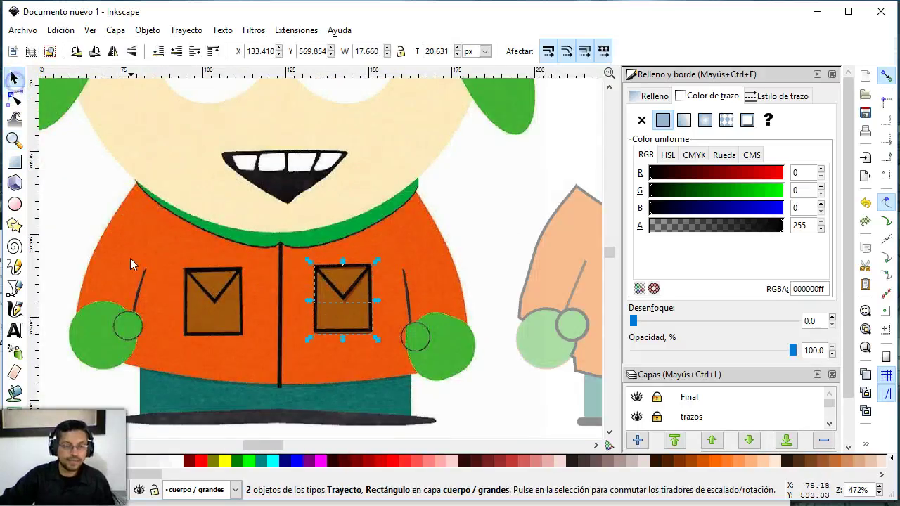
left_click_drag(166, 253, 436, 385)
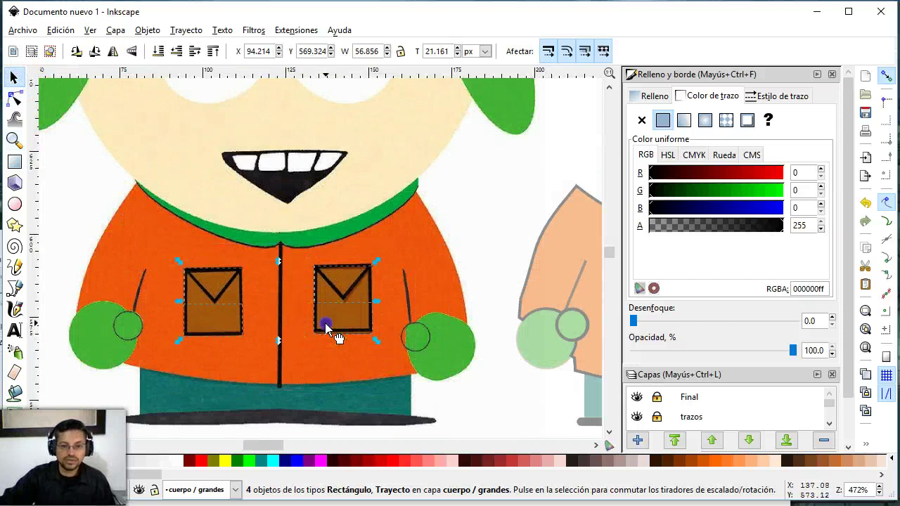
Move both selected pockets onto the traced jacket figure on the right.
left_click_drag(328, 325, 522, 331)
mouse_move(264, 444)
left_mouse_down()
mouse_move(298, 445)
mouse_move(282, 444)
left_mouse_up()
mouse_move(289, 301)
left_mouse_down()
mouse_move(577, 308)
mouse_move(558, 297)
left_mouse_up()
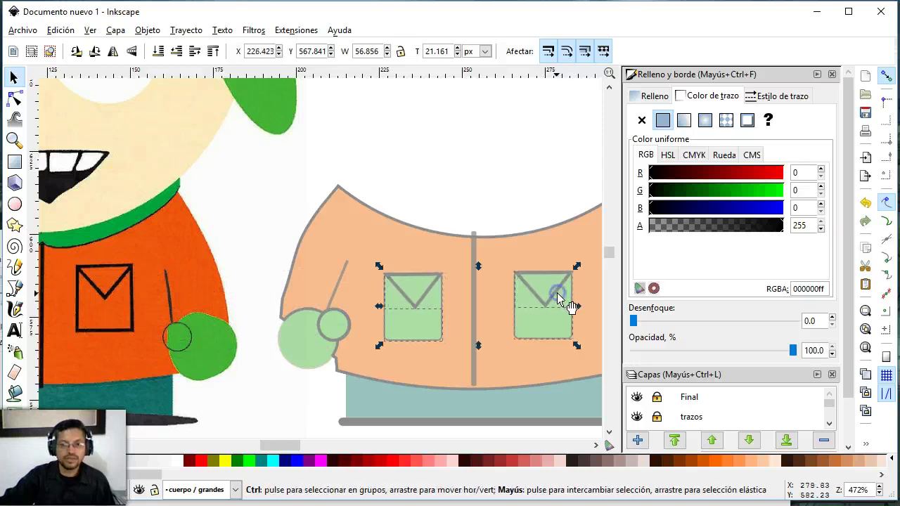
left_click_drag(258, 448, 253, 448)
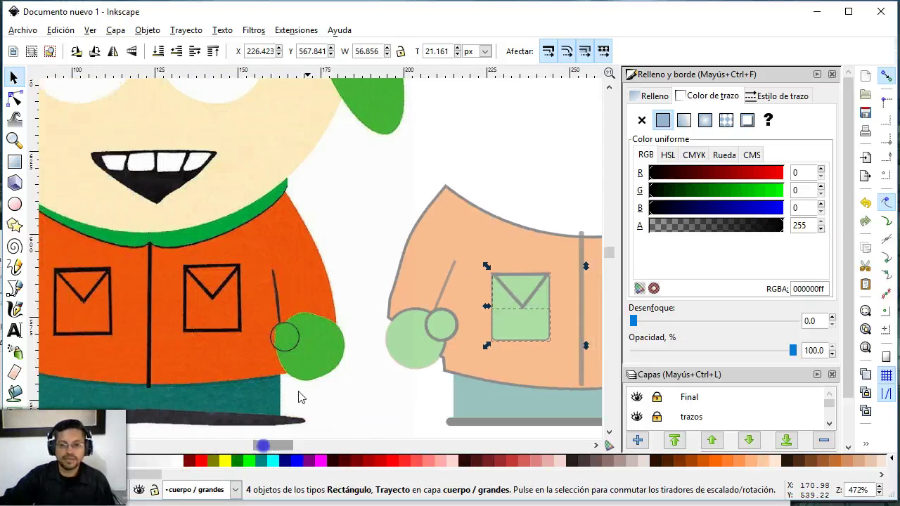
left_click(347, 223)
Give the left pocket the jacket's orange colour sampled from the reference image.
left_click(498, 304)
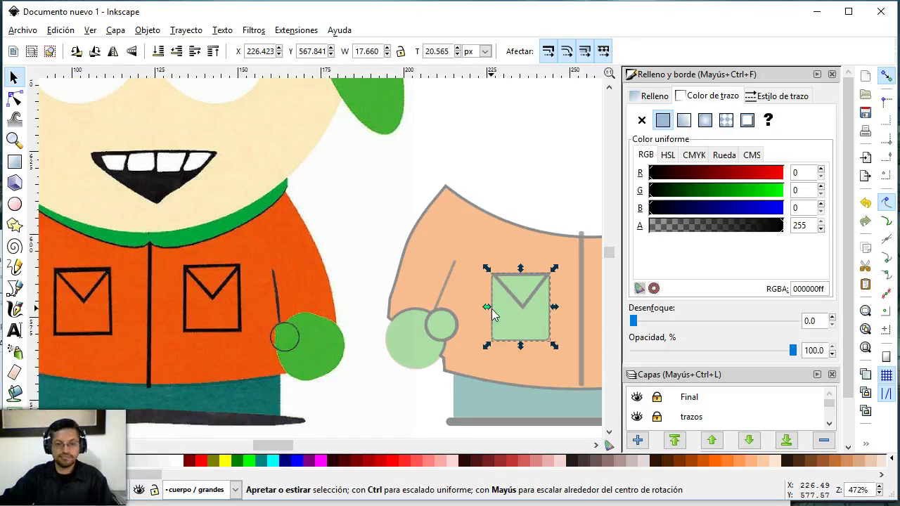
key("d")
left_click(365, 307)
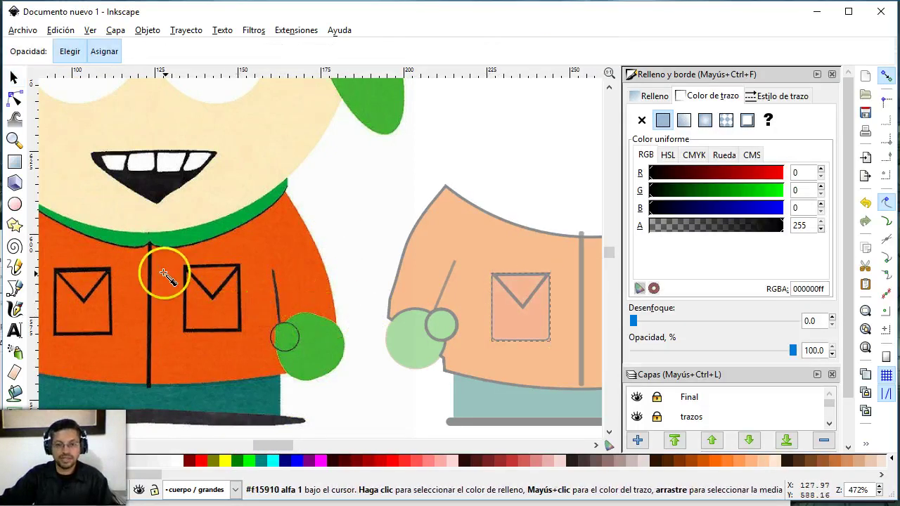
left_click(14, 78)
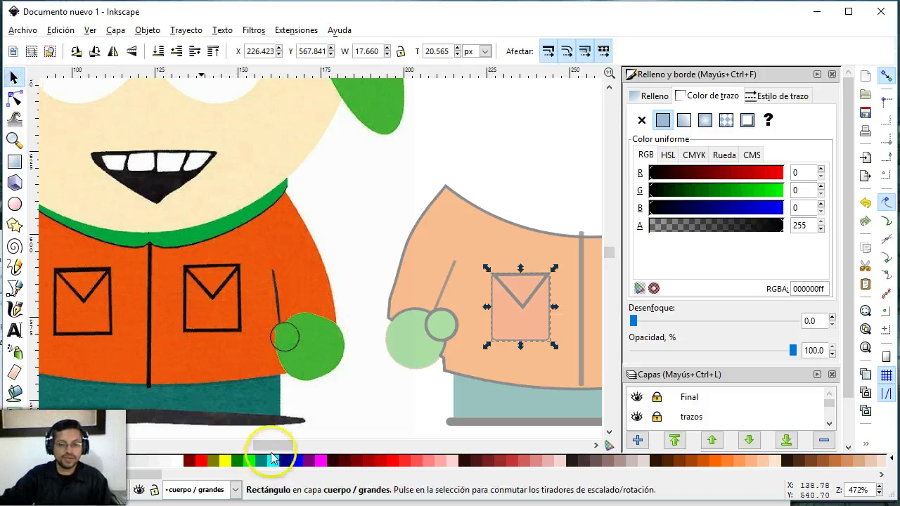
left_click_drag(272, 445, 289, 446)
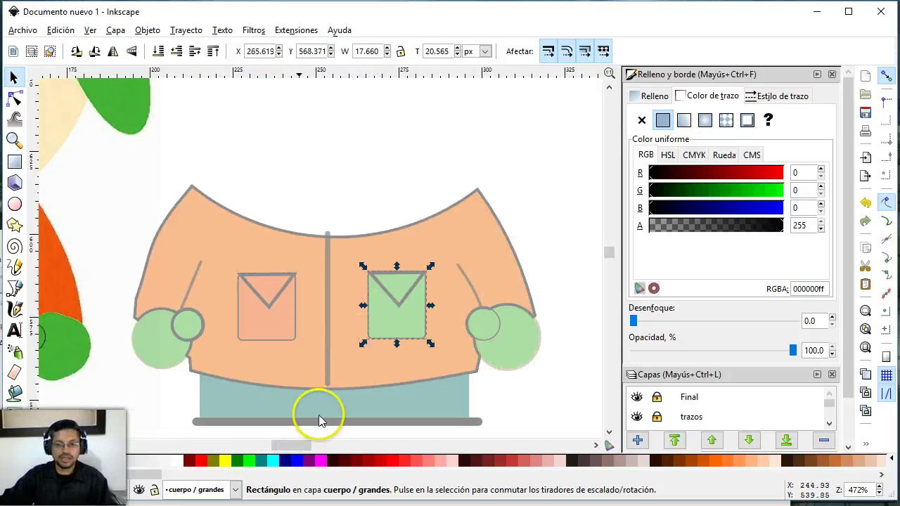
left_click_drag(291, 445, 261, 439)
key("d")
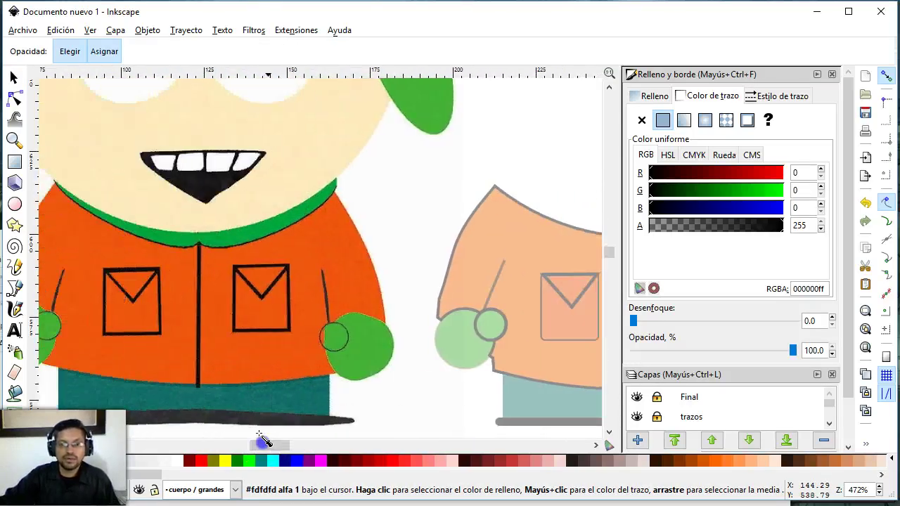
Draw a rectangle covering the green hat.
scroll(239, 242, "up", 6)
scroll(211, 257, "up", 4)
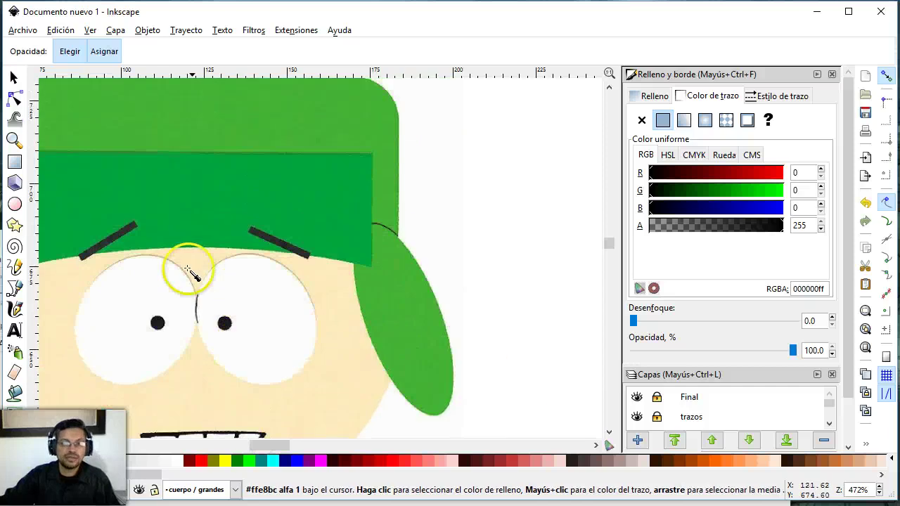
scroll(188, 270, "down", 2)
left_click_drag(275, 446, 261, 449)
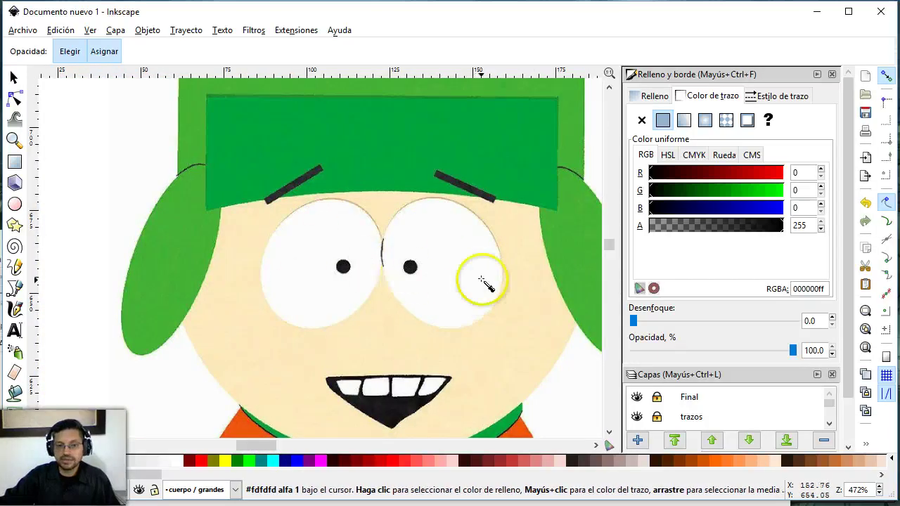
scroll(482, 282, "up", 2)
scroll(609, 247, "up", 2)
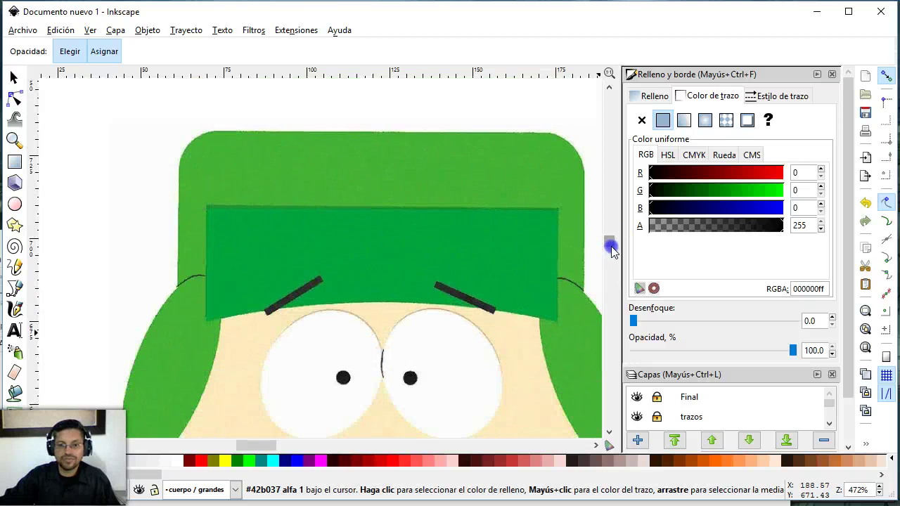
scroll(274, 449, "right", 3)
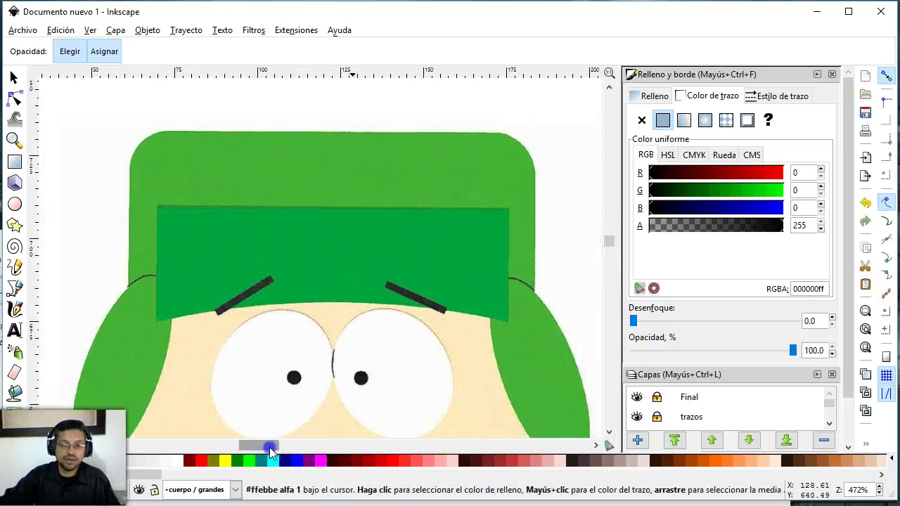
left_click(14, 78)
left_click(15, 162)
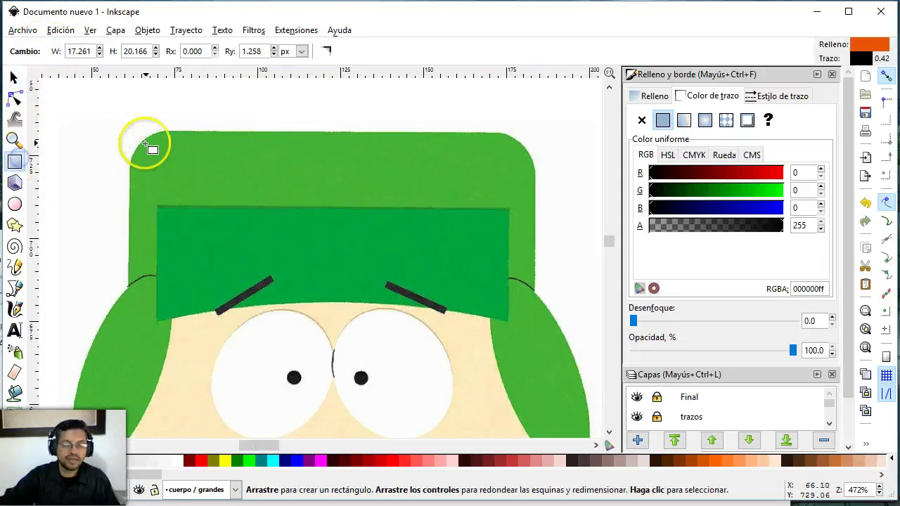
left_click_drag(131, 132, 535, 328)
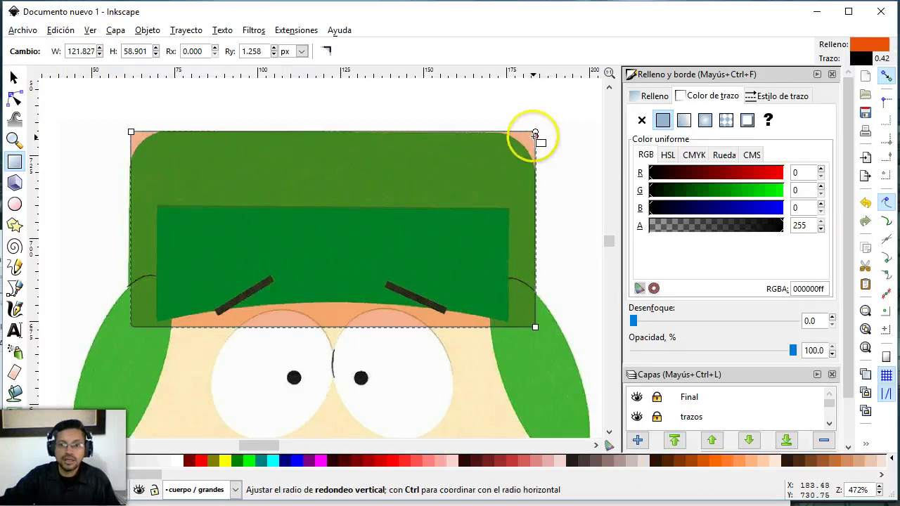
Round the rectangle's corners and raise its bottom edge to the hat's brim.
left_click_drag(536, 144, 535, 174)
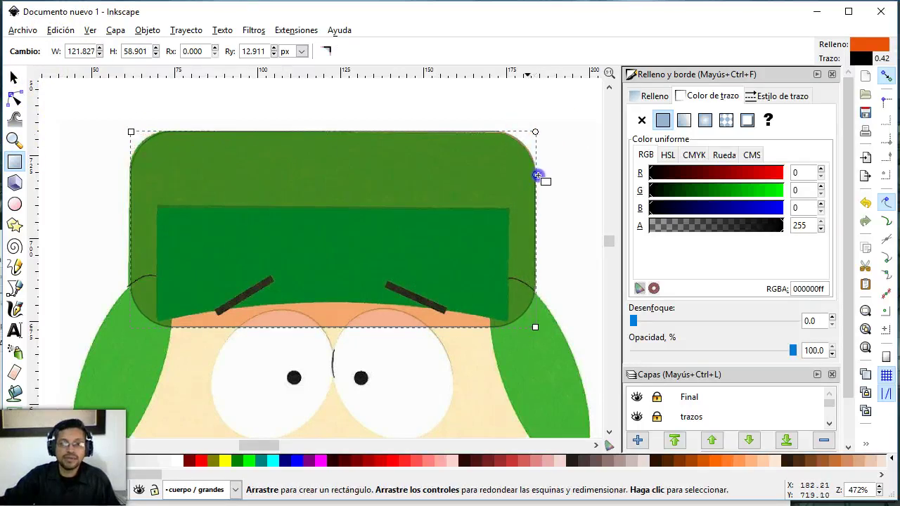
left_click(14, 77)
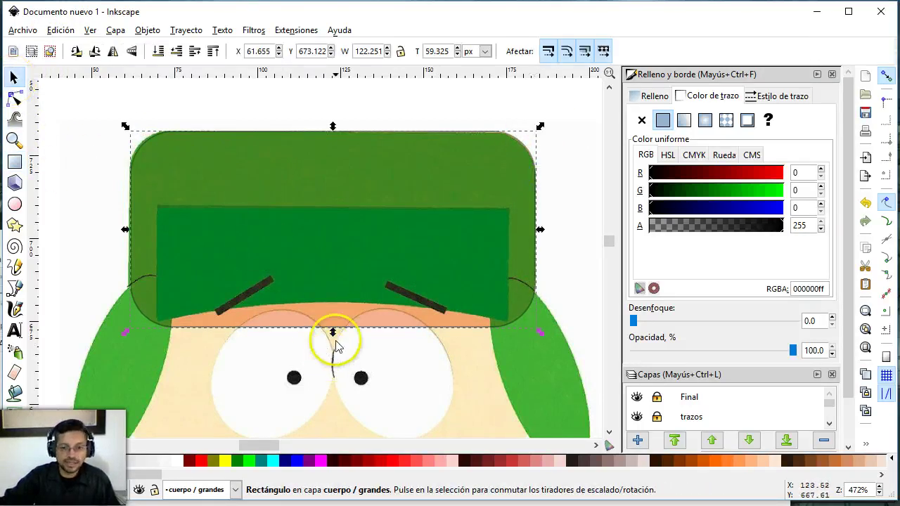
left_click_drag(335, 337, 336, 334)
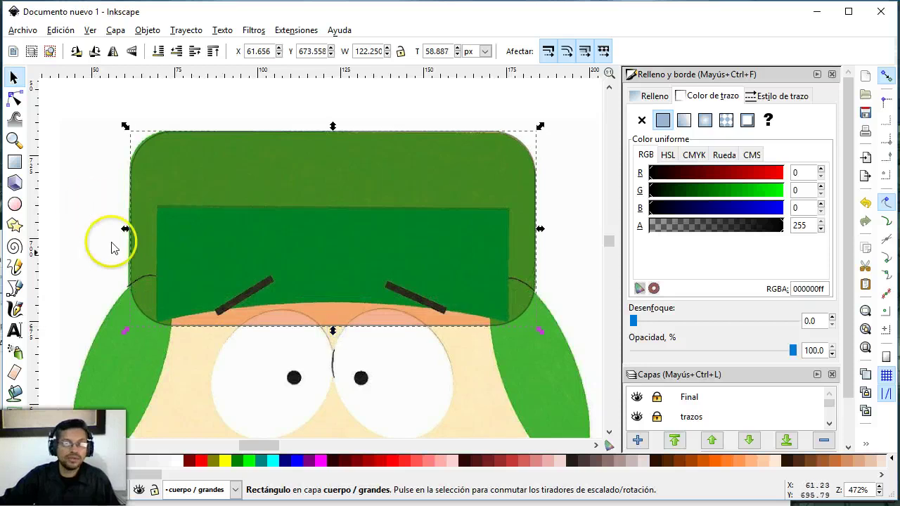
mouse_move(333, 334)
left_mouse_down()
mouse_move(335, 301)
mouse_move(336, 343)
left_mouse_up()
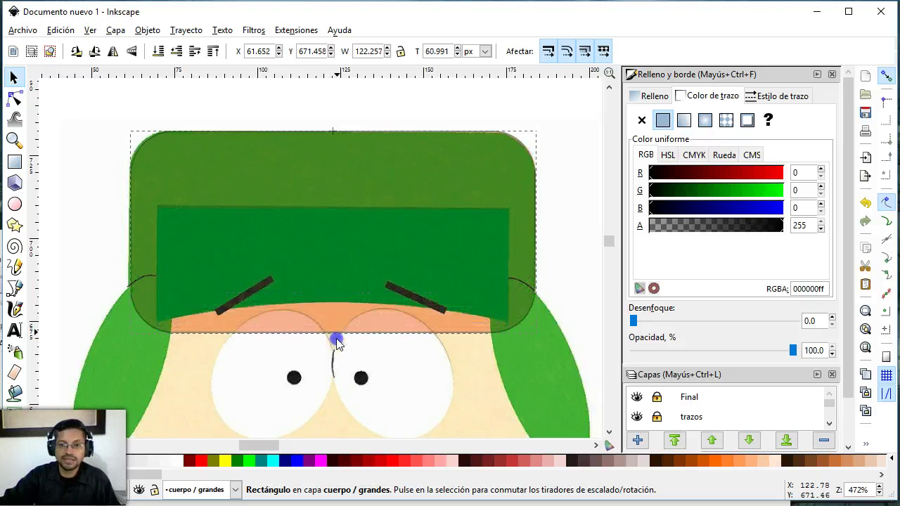
Convert the hat rectangle to a path and raise its two bottom corner nodes.
left_click(188, 36)
left_click(197, 46)
left_click(80, 170)
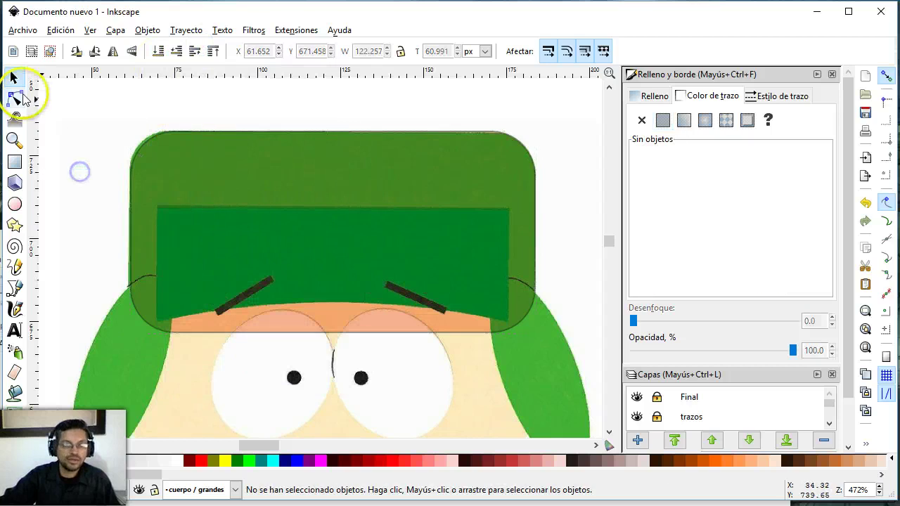
left_click(15, 98)
left_click(164, 275)
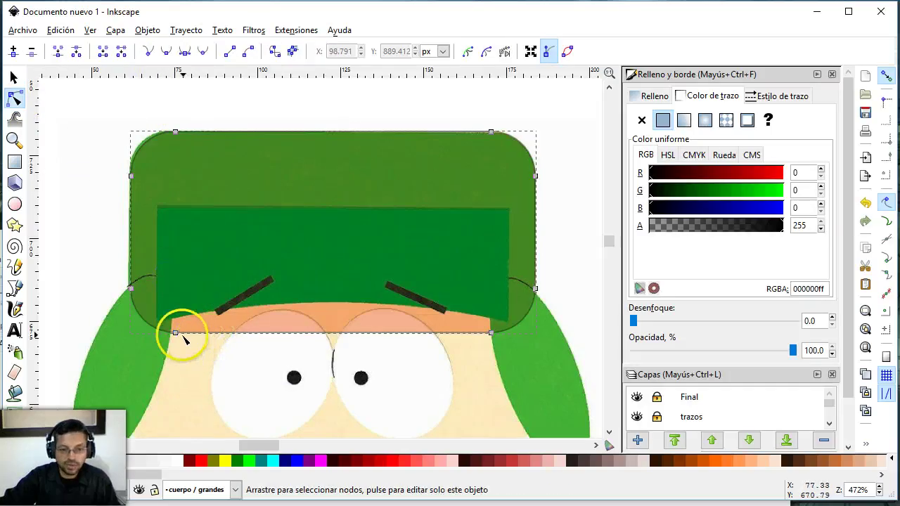
left_click_drag(175, 333, 177, 301)
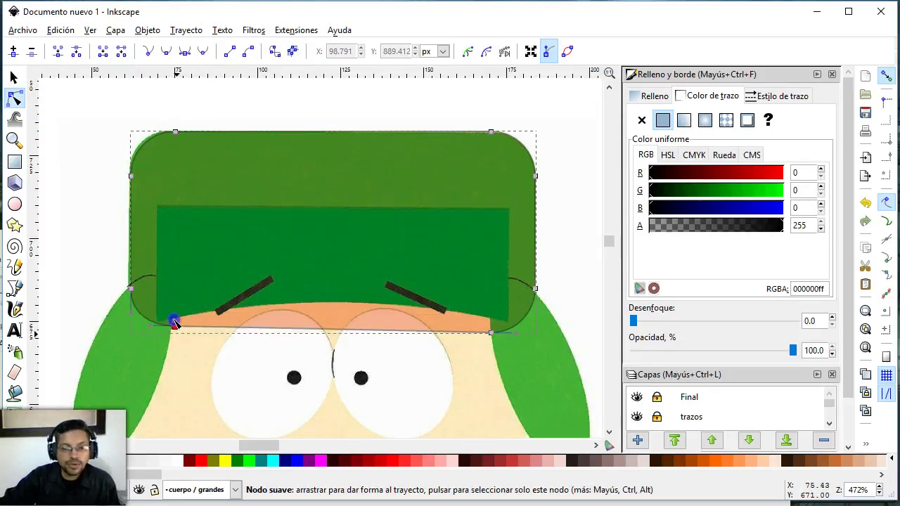
left_click_drag(491, 332, 502, 293)
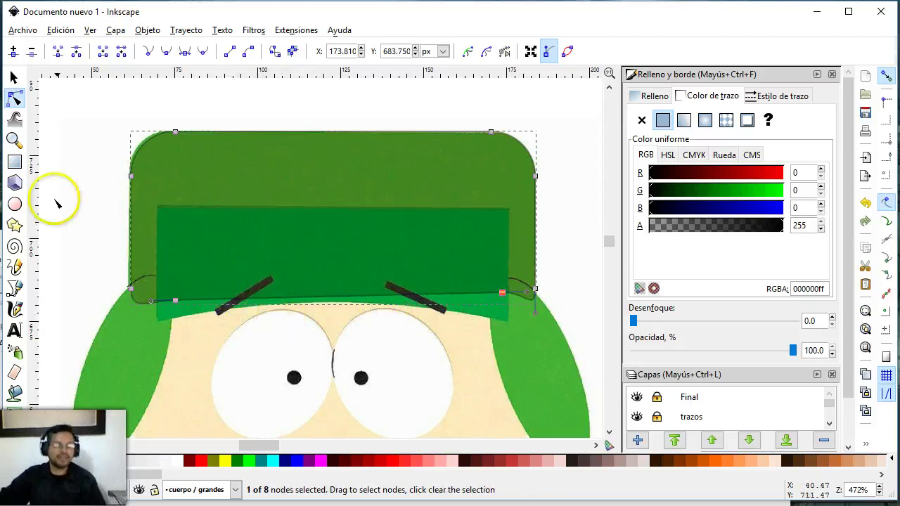
left_click(14, 162)
left_click(164, 213)
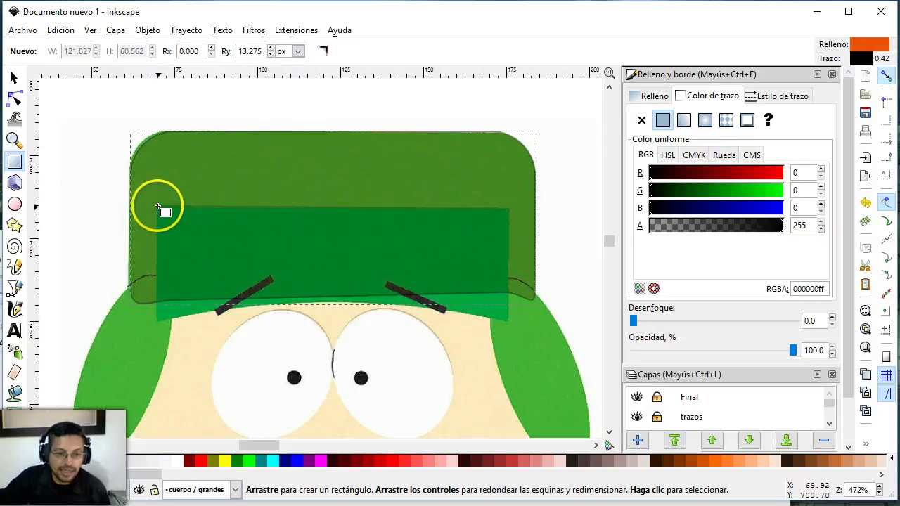
Draw a square-cornered rectangle fitted over the hat's front band, ending at brow level.
left_click_drag(399, 297, 494, 359)
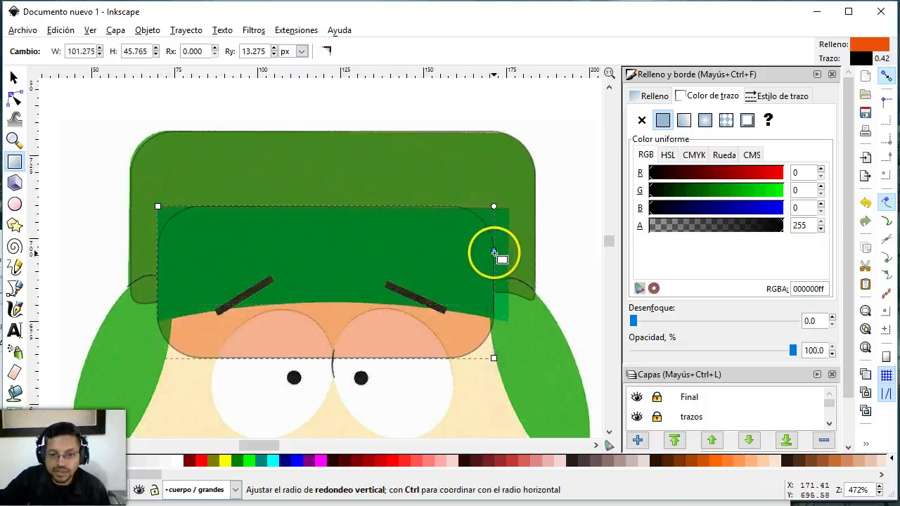
left_click_drag(496, 223, 498, 204)
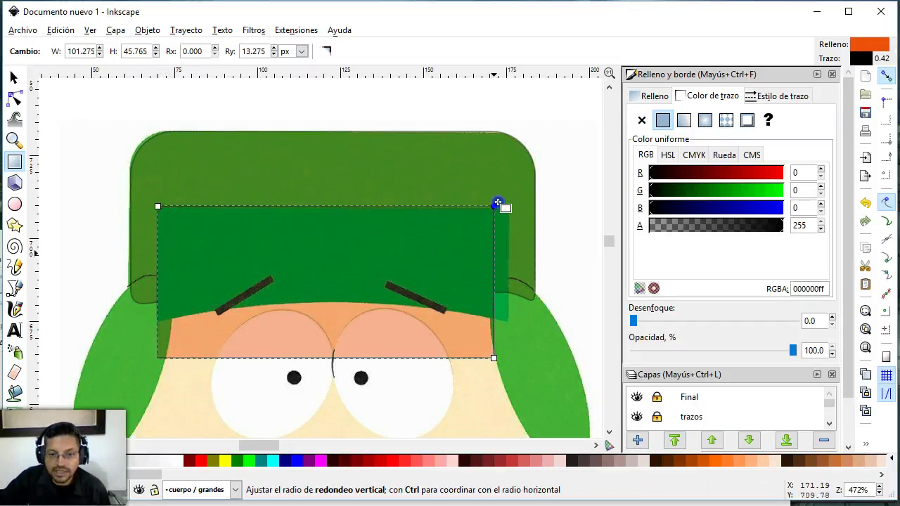
left_click(14, 78)
left_click_drag(398, 206, 375, 246)
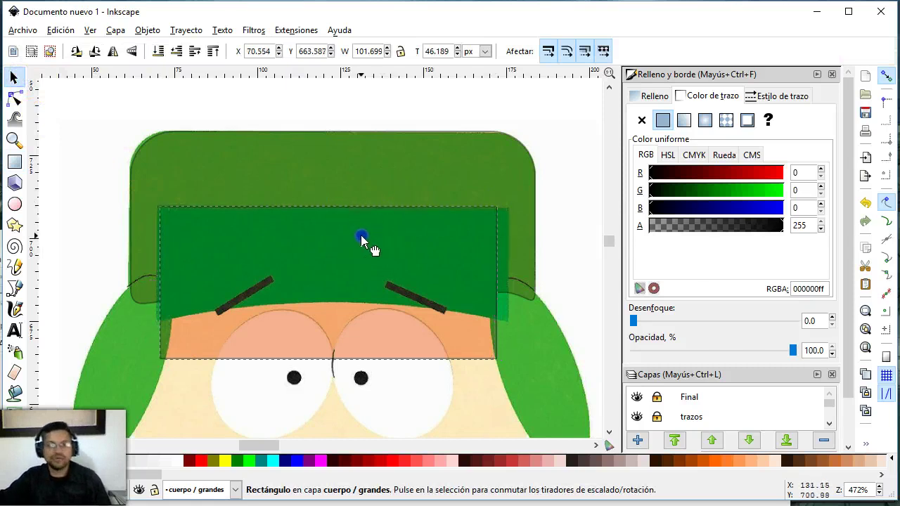
left_click_drag(500, 281, 513, 282)
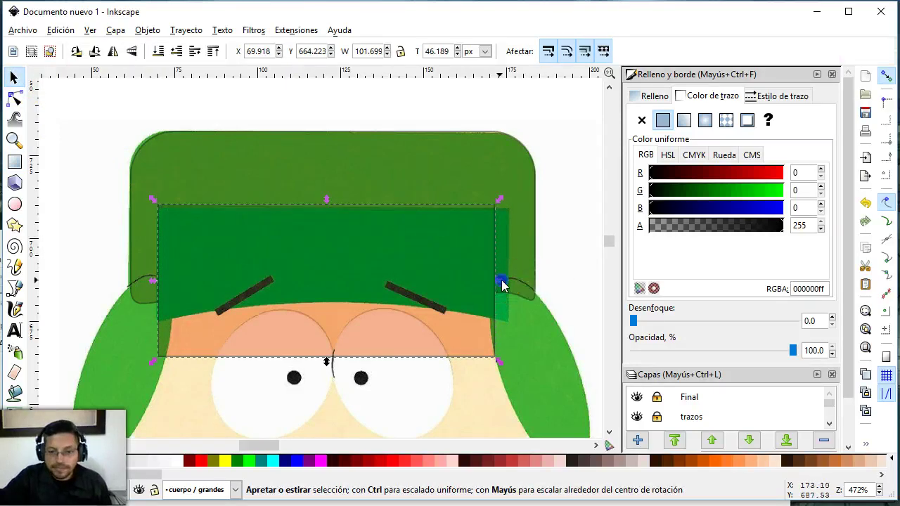
left_click(415, 298)
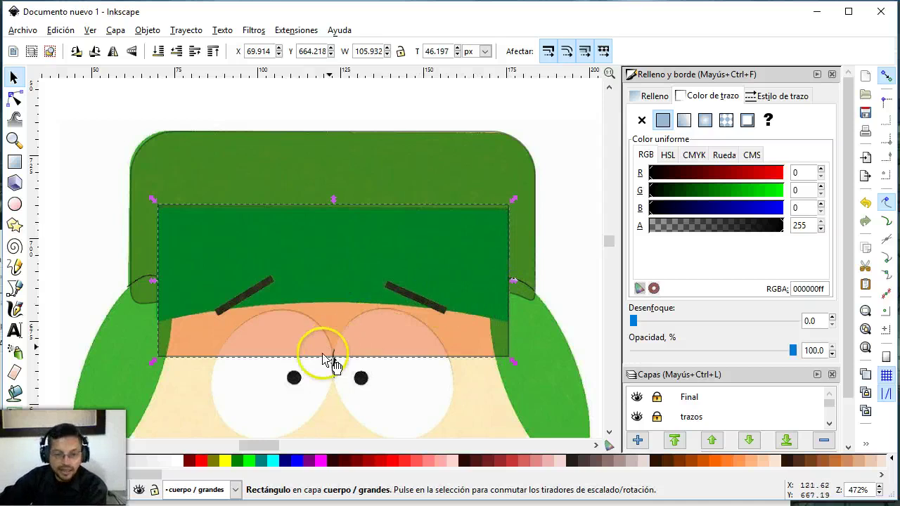
left_click_drag(333, 362, 335, 331)
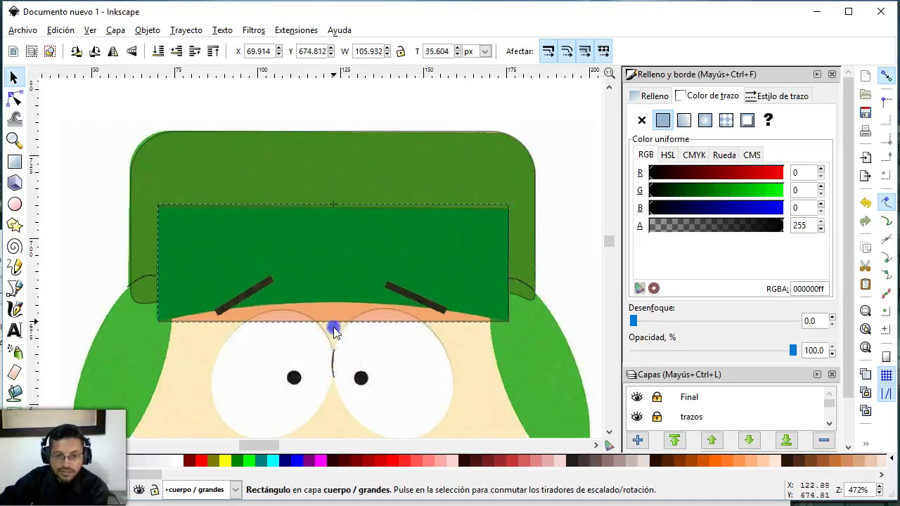
Convert the band rectangle to a path and bend its bottom edge upward.
left_click(187, 30)
left_click(213, 50)
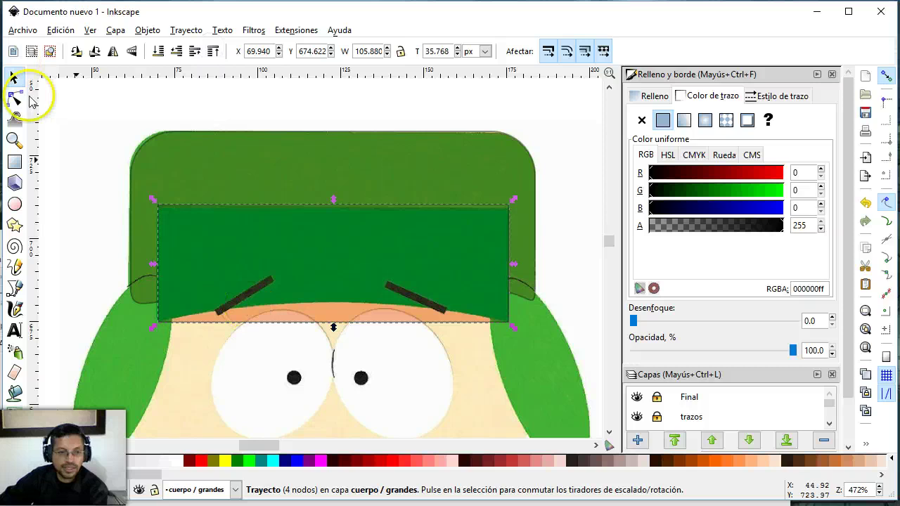
left_click(15, 99)
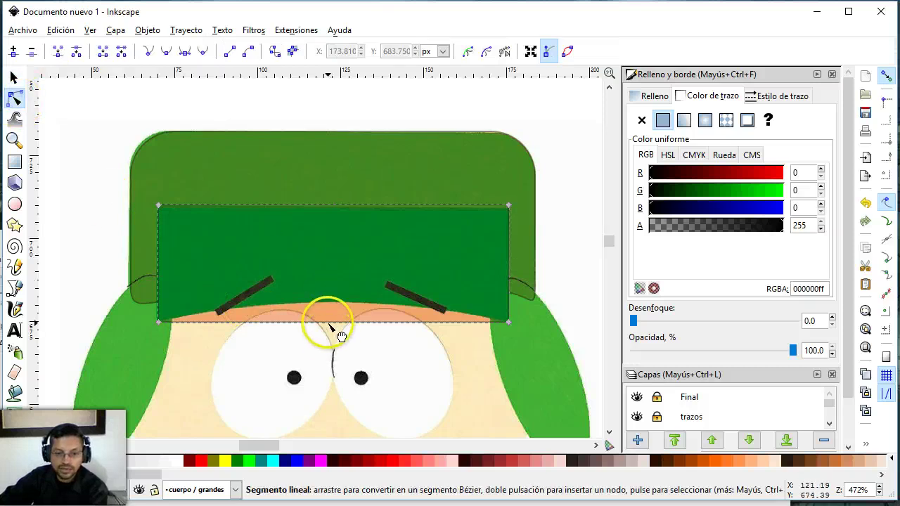
left_click_drag(331, 325, 334, 309)
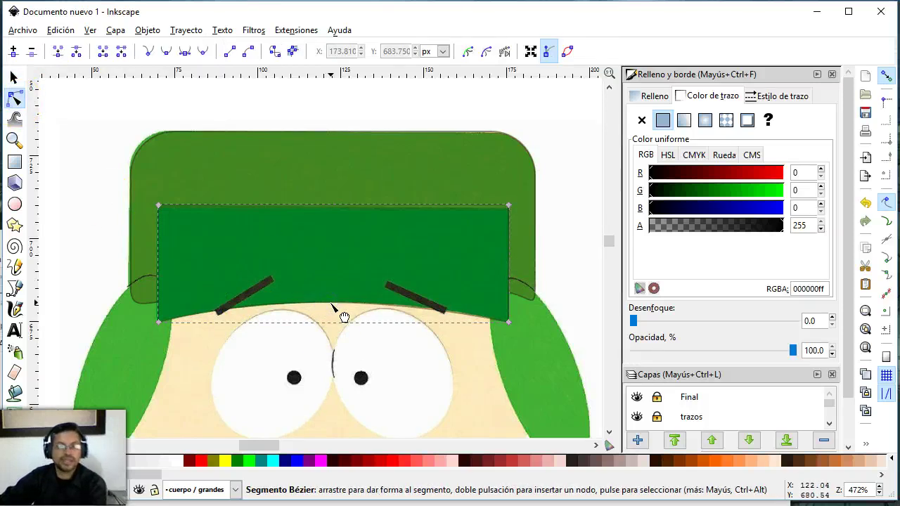
Recolour the band dark green and the hat bright green with the Dropper.
key("d")
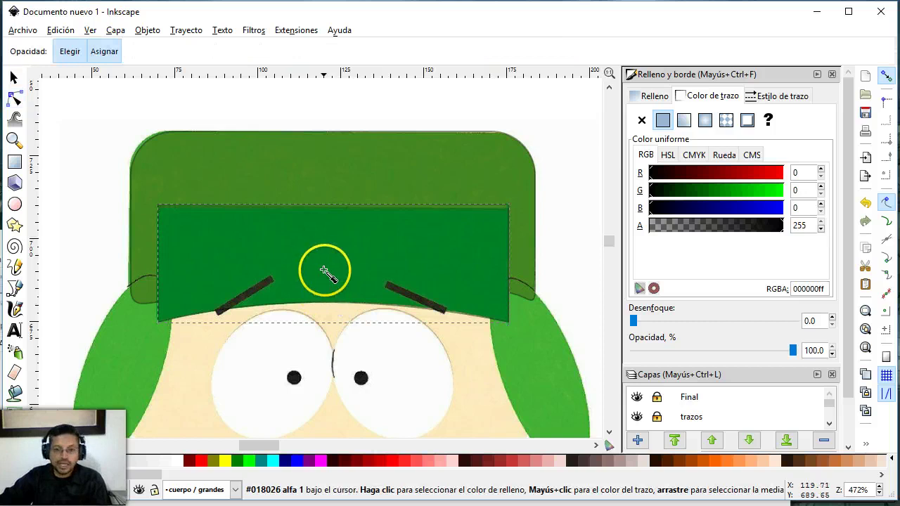
left_click(328, 269)
left_click(14, 76)
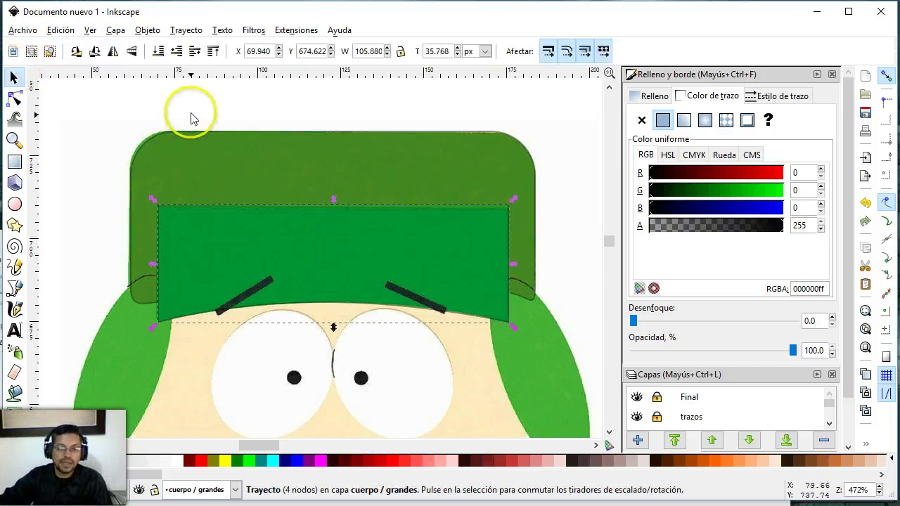
key("d")
left_click(217, 158)
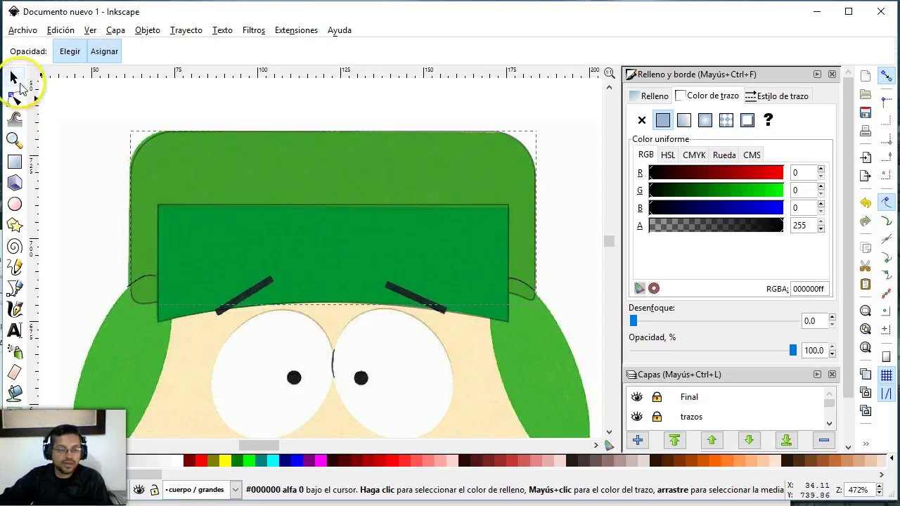
left_click(14, 76)
Select the band and hat and apply Path > Difference to cut the band from the hat.
left_click(46, 129)
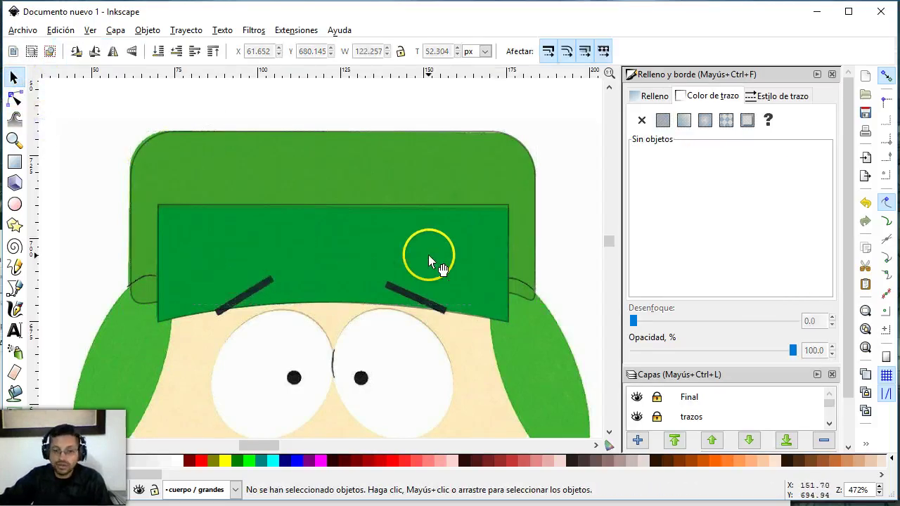
left_click(332, 217)
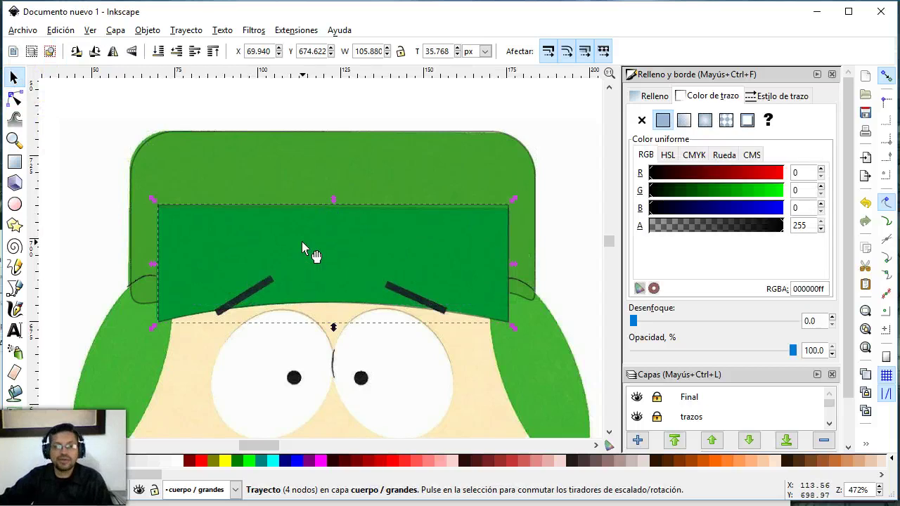
left_click(298, 222)
left_click(304, 149, "shift")
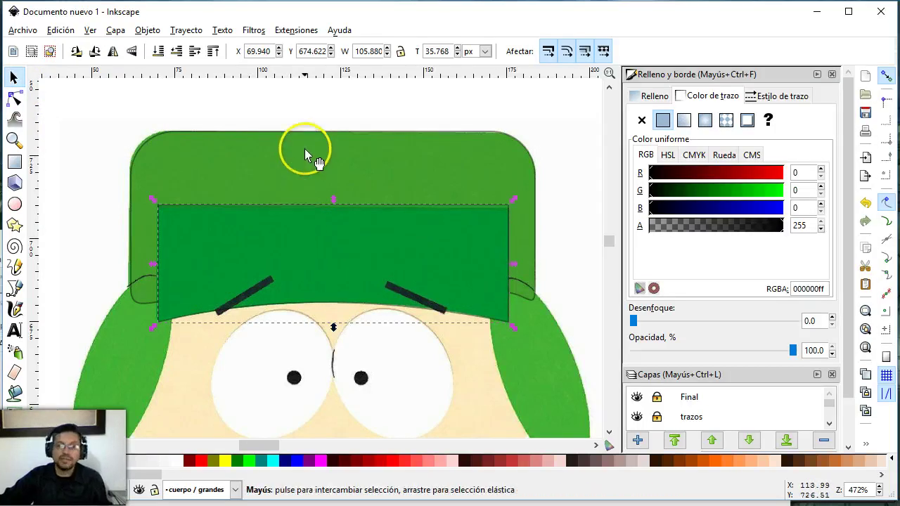
left_click(186, 29)
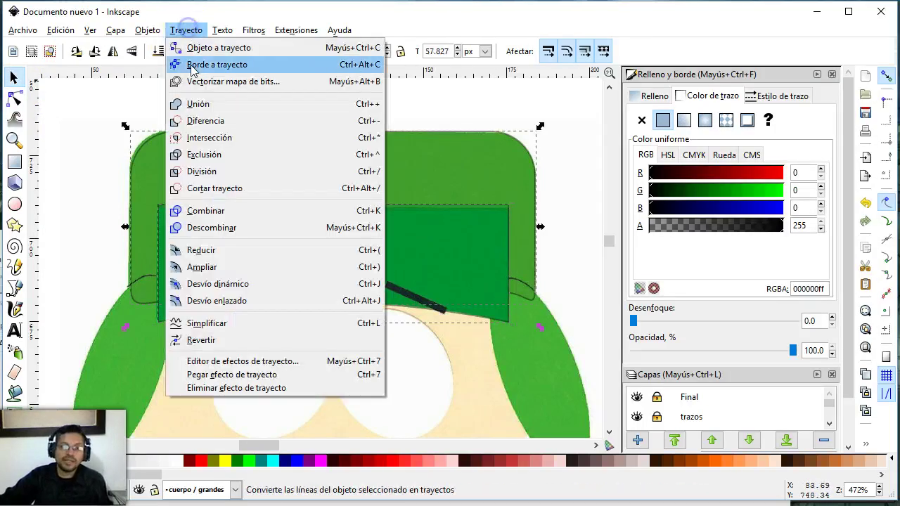
left_click(204, 118)
left_click(67, 179)
Test-move the hat to check the cut-out, then undo the move.
left_click_drag(263, 180, 204, 188)
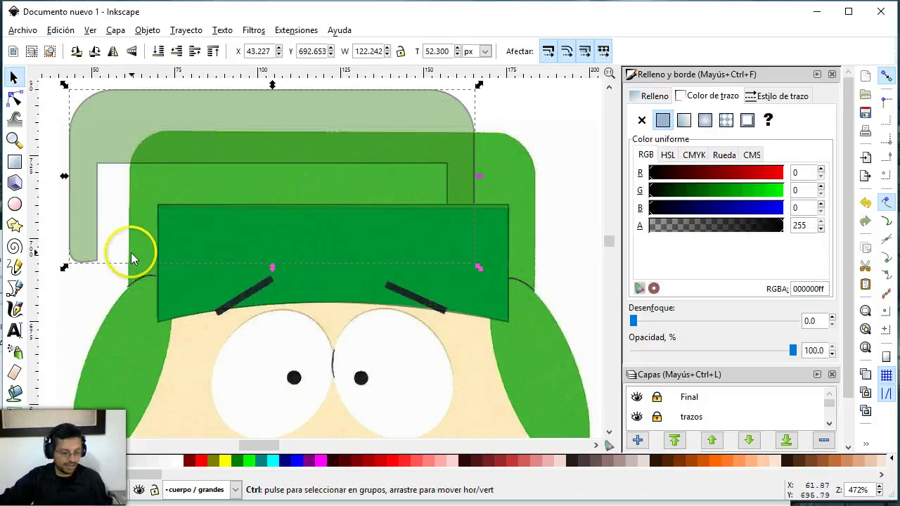
key("ctrl+z")
left_click(92, 223)
scroll(415, 408, "down", 2)
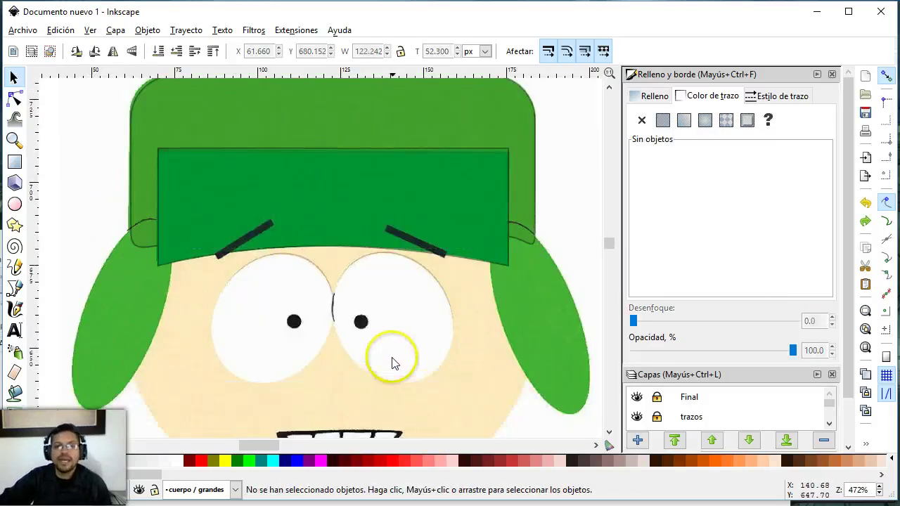
scroll(383, 355, "down", 2)
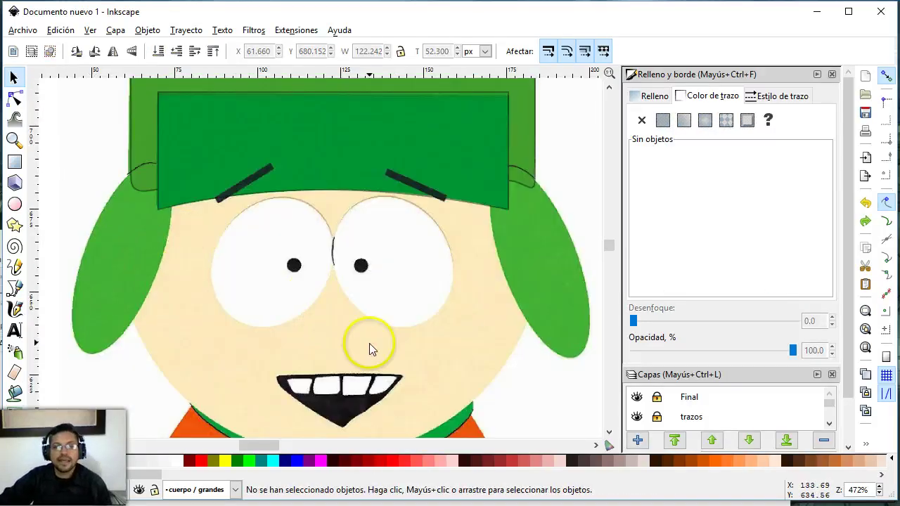
Draw a tall ellipse, then move and tilt it onto the left ear flap.
left_click(15, 204)
mouse_move(294, 199)
left_mouse_down()
mouse_move(364, 358)
mouse_move(391, 395)
left_mouse_up()
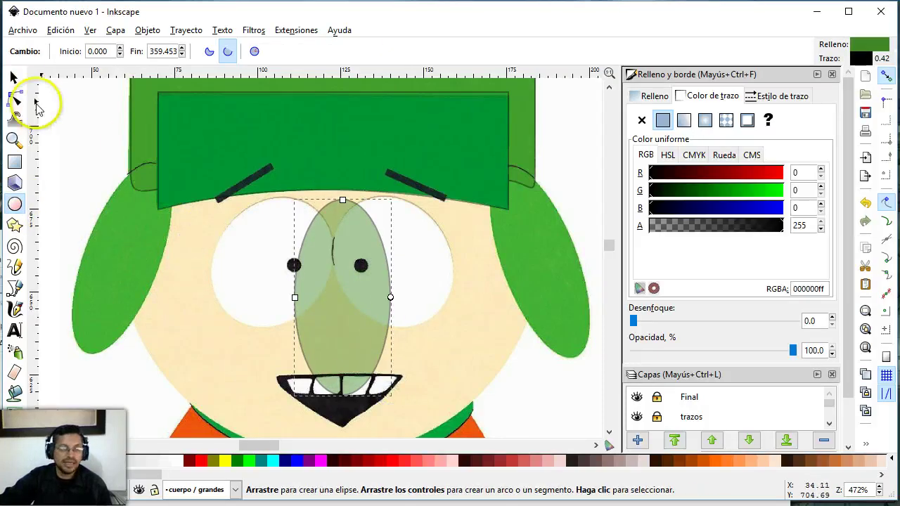
left_click(13, 77)
mouse_move(370, 316)
left_mouse_down()
mouse_move(159, 289)
mouse_move(146, 265)
left_mouse_up()
left_click(169, 147)
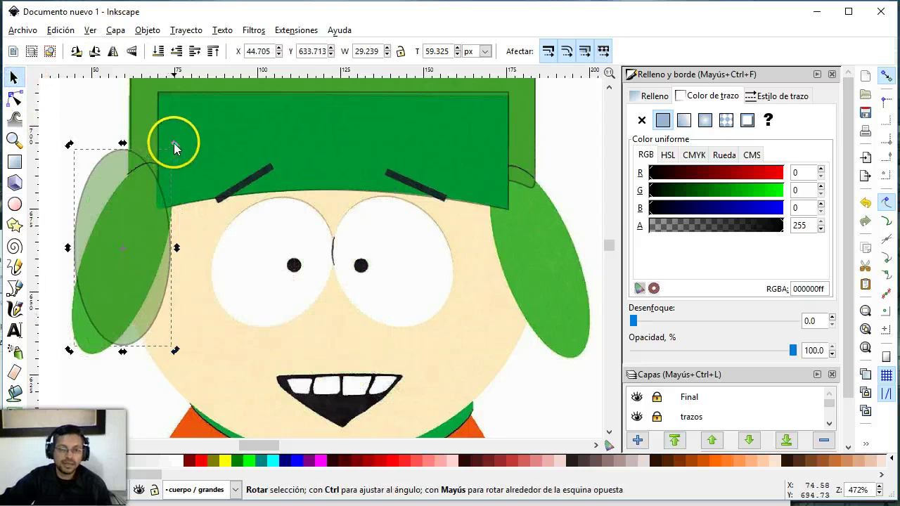
left_click_drag(175, 145, 201, 173)
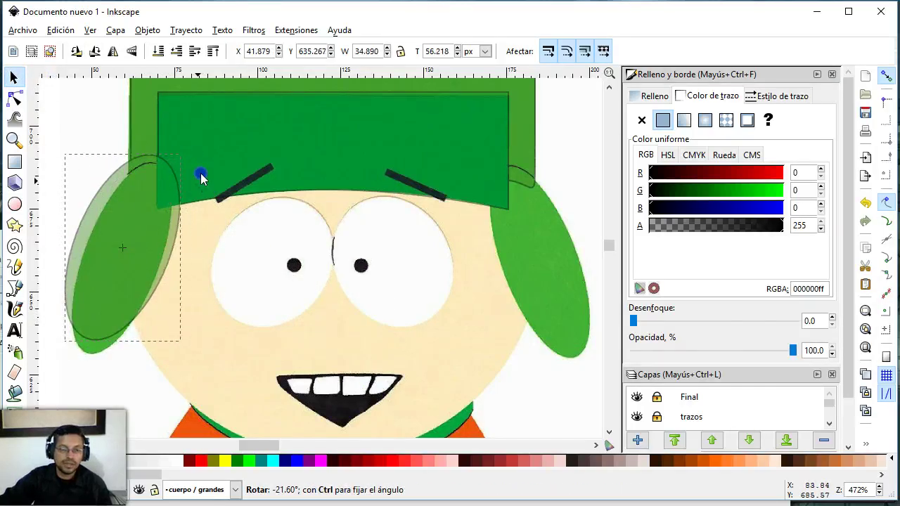
mouse_move(124, 259)
left_mouse_down()
mouse_move(141, 281)
mouse_move(144, 274)
left_mouse_up()
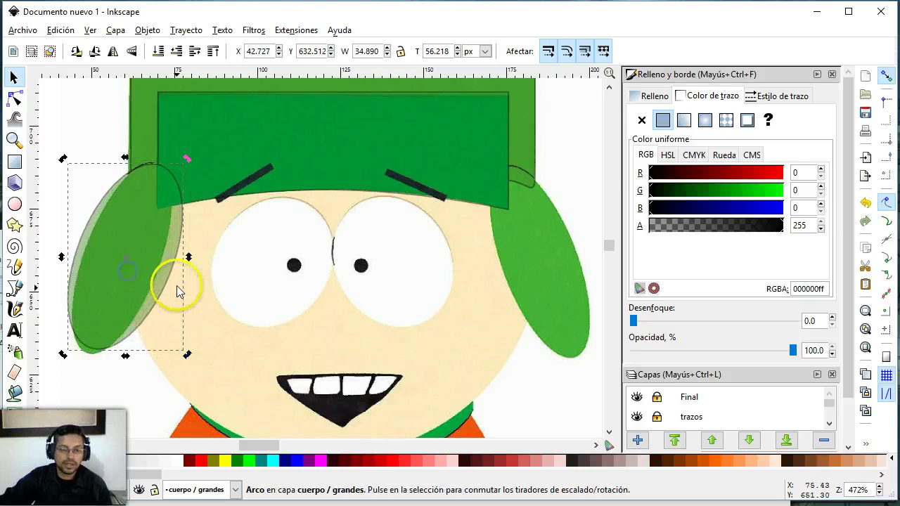
Narrow, tilt and stretch the ear ellipse to fit the left ear flap.
left_click_drag(178, 261, 174, 262)
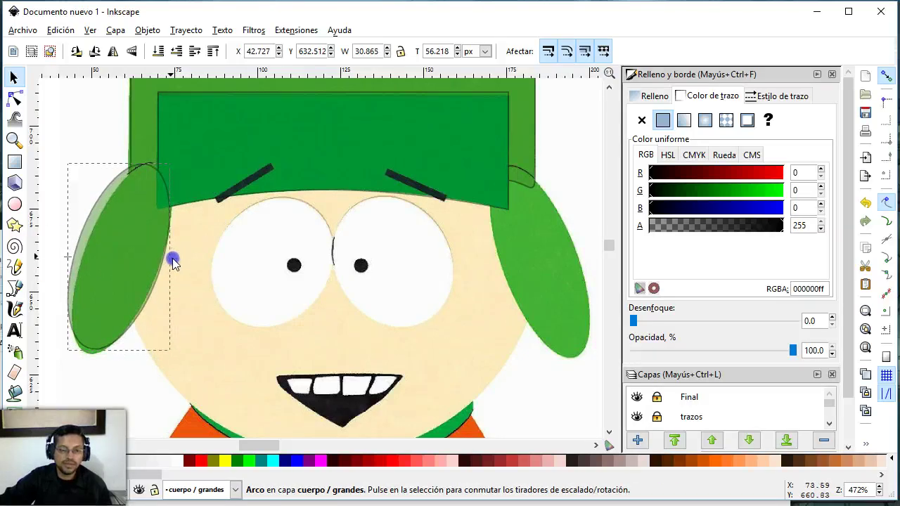
left_click(65, 259)
left_click(75, 260)
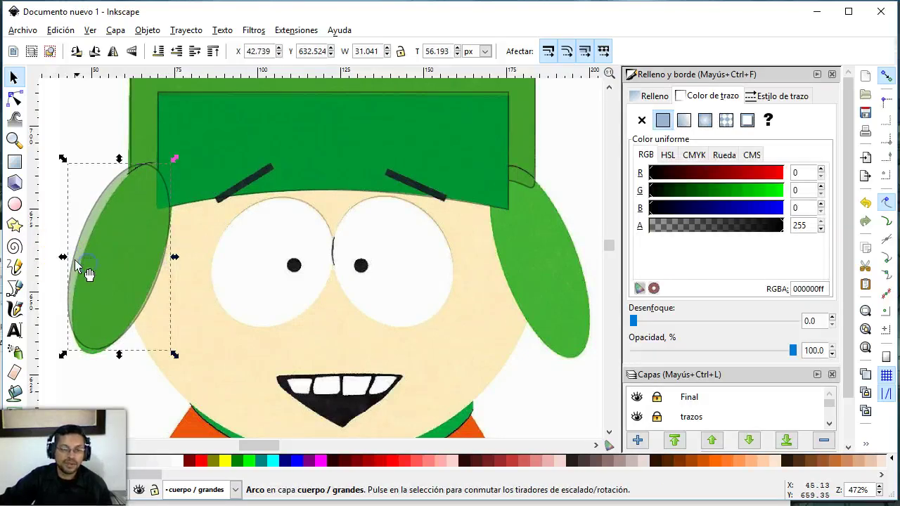
left_click_drag(64, 258, 75, 259)
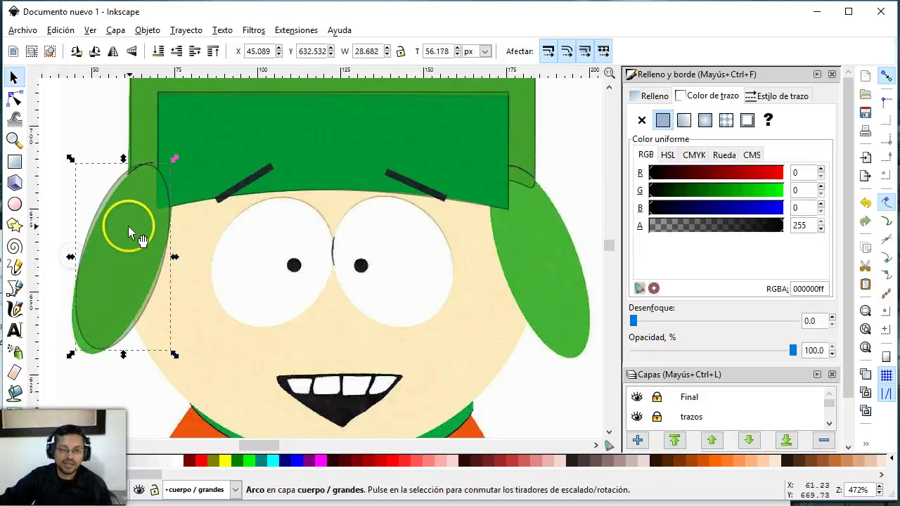
left_click_drag(173, 161, 181, 165)
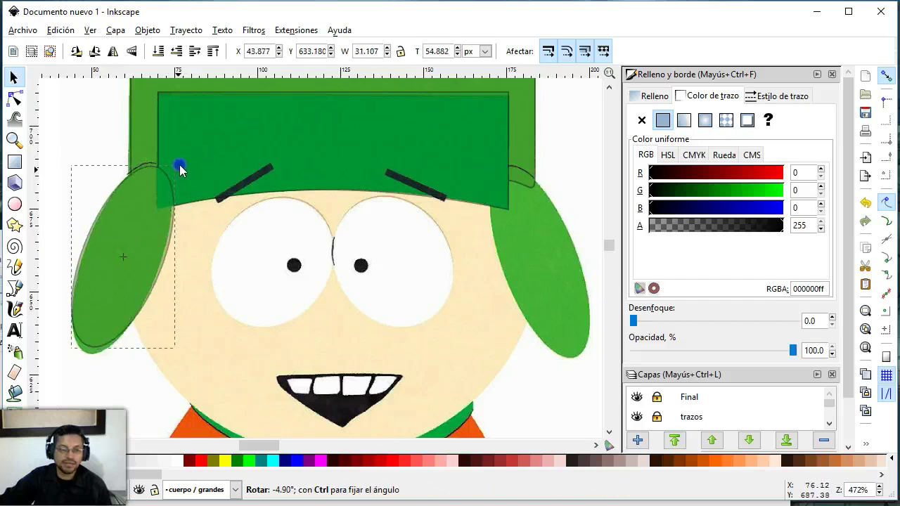
left_click(128, 295)
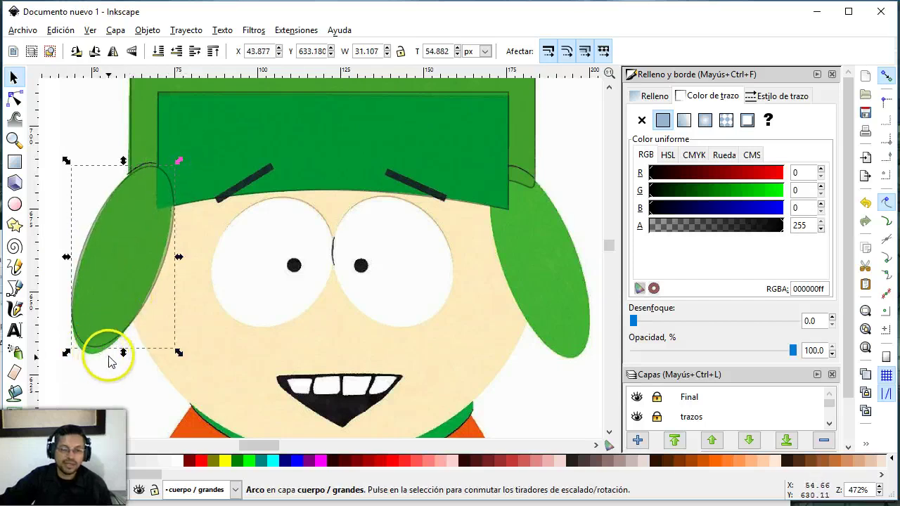
left_click_drag(123, 359, 121, 359)
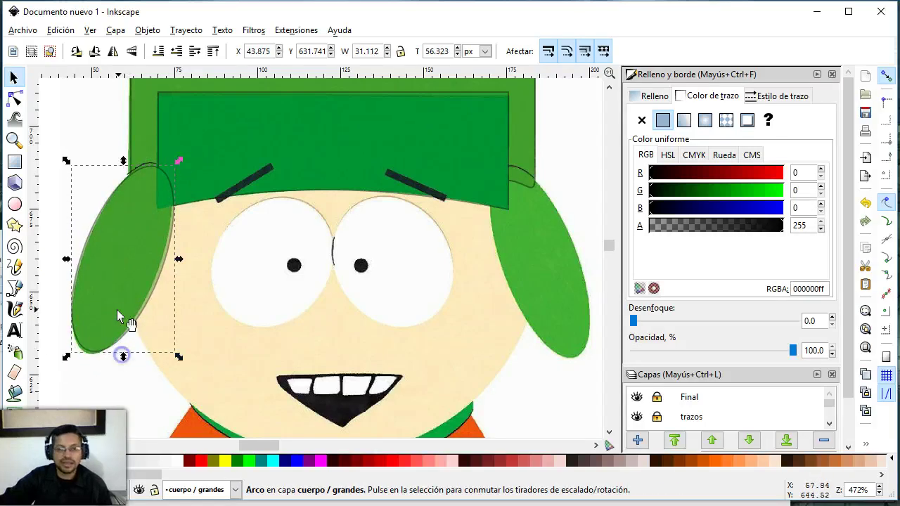
left_click_drag(117, 310, 113, 306)
Refine the ear ellipse's fit, then place a duplicate of it over the face centre.
left_click(75, 261)
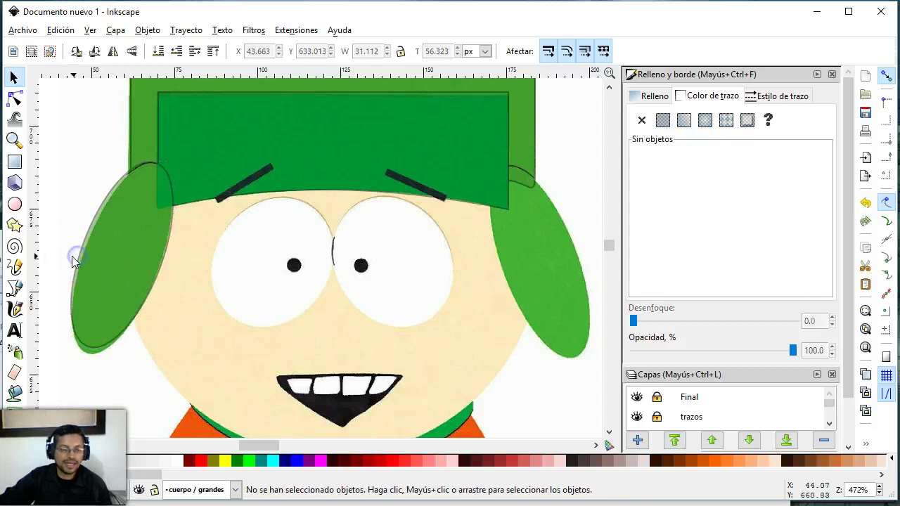
left_click_drag(66, 256, 69, 254)
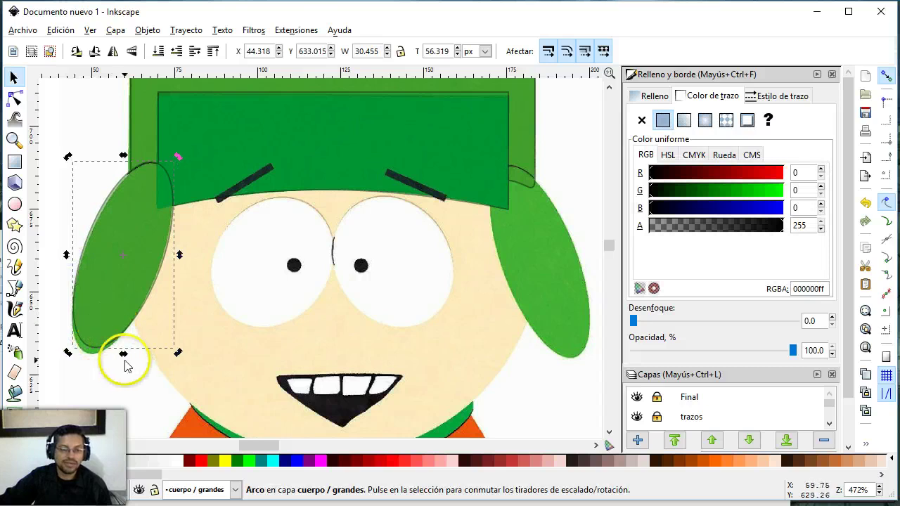
left_click_drag(124, 353, 124, 363)
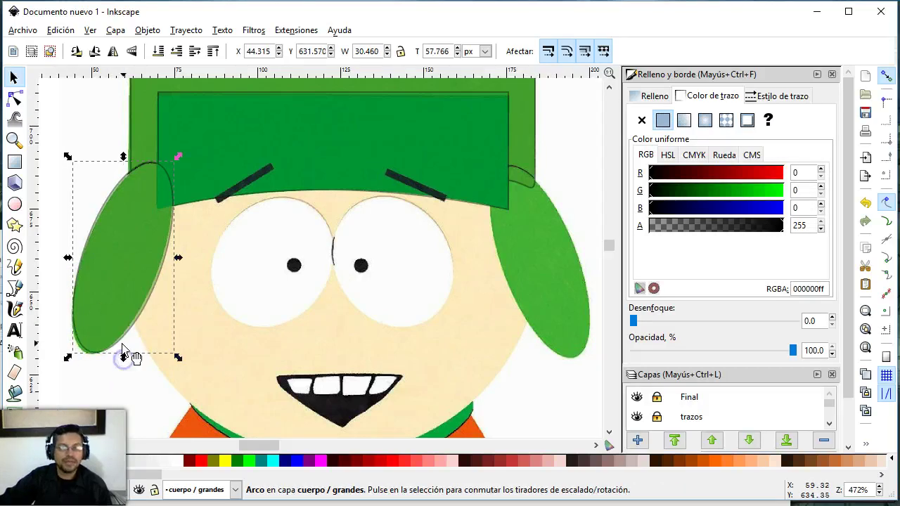
key("ctrl")
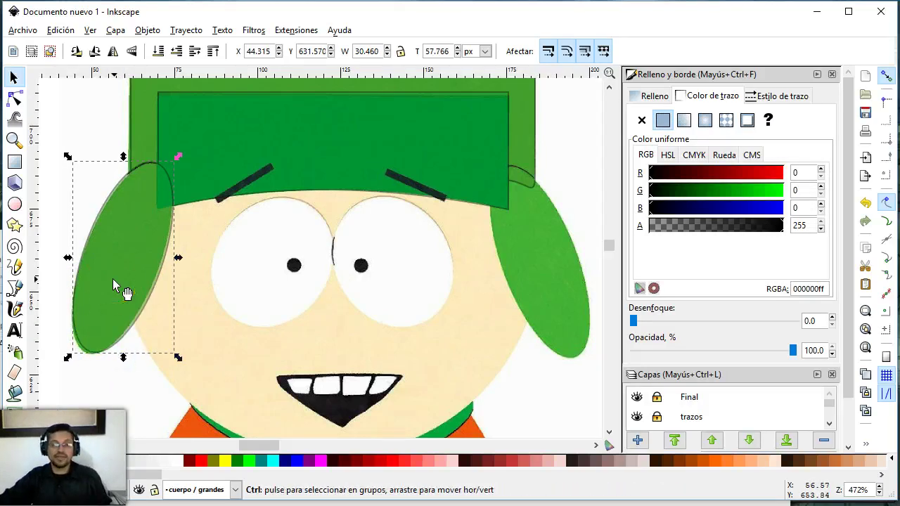
left_click_drag(120, 268, 301, 276)
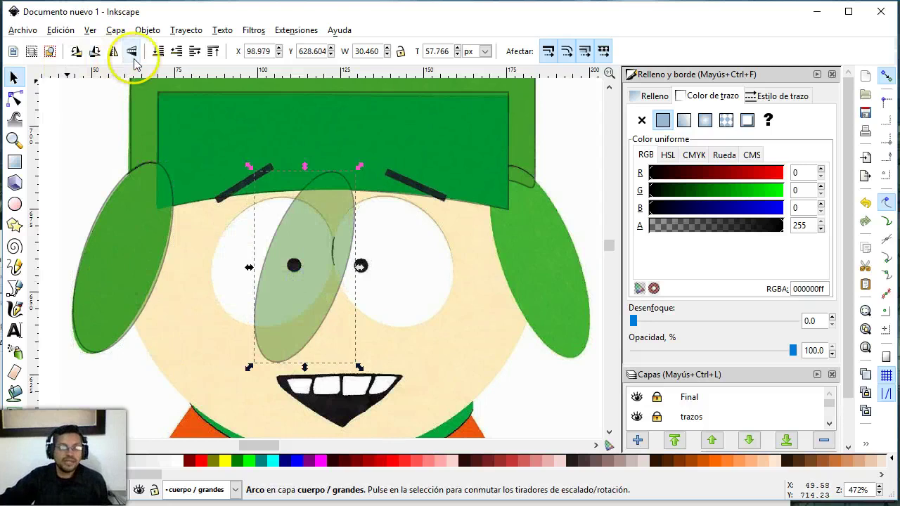
Flip the ear copy horizontally and fit it over the right ear flap, tilted oppositely.
left_click(113, 51)
left_click_drag(334, 294, 570, 294)
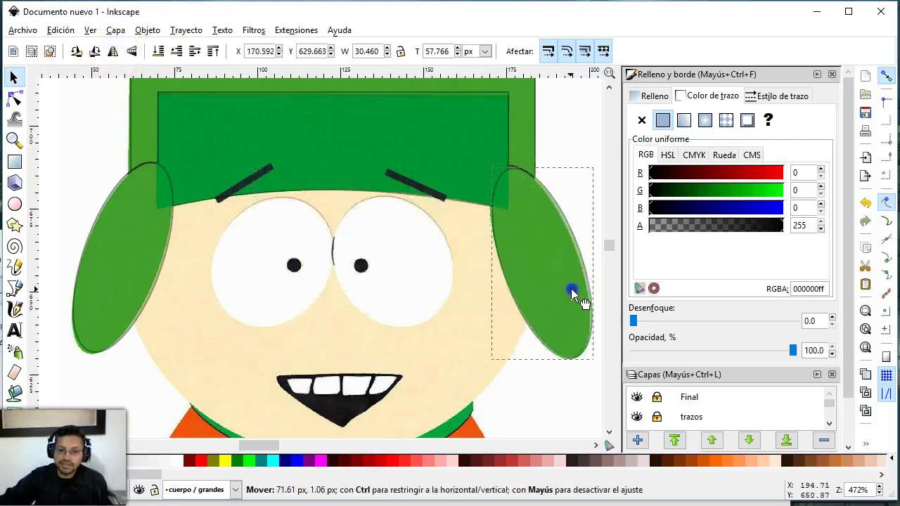
left_click_drag(569, 290, 590, 268)
left_click(597, 266)
left_click_drag(488, 265, 489, 266)
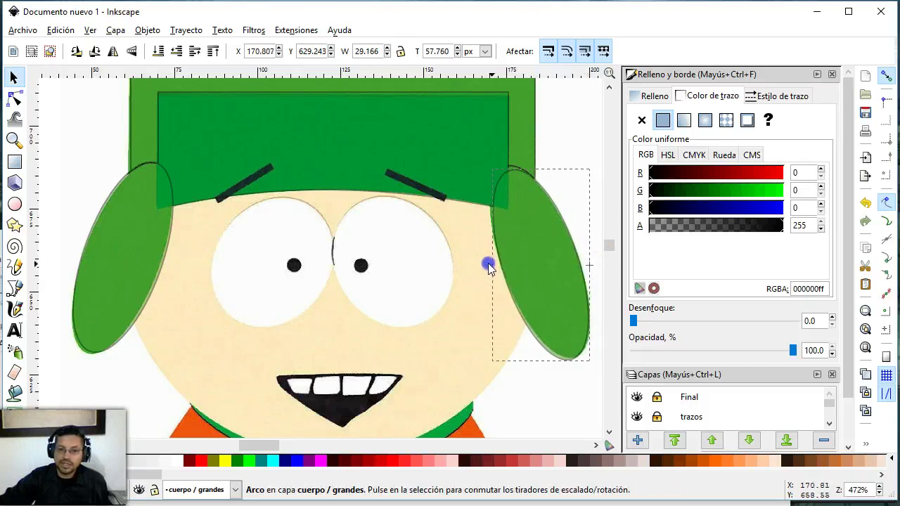
left_click(562, 232)
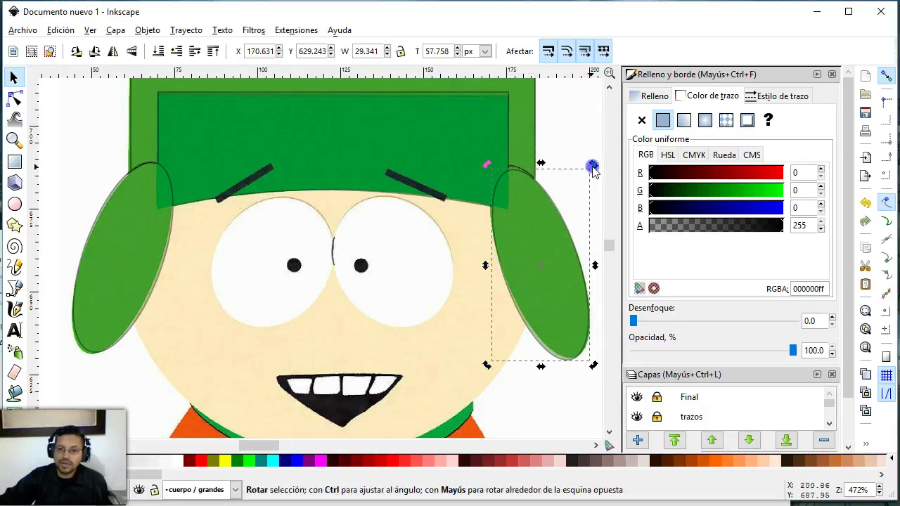
left_click_drag(594, 164, 589, 162)
left_click(578, 203)
left_click_drag(549, 296, 553, 297)
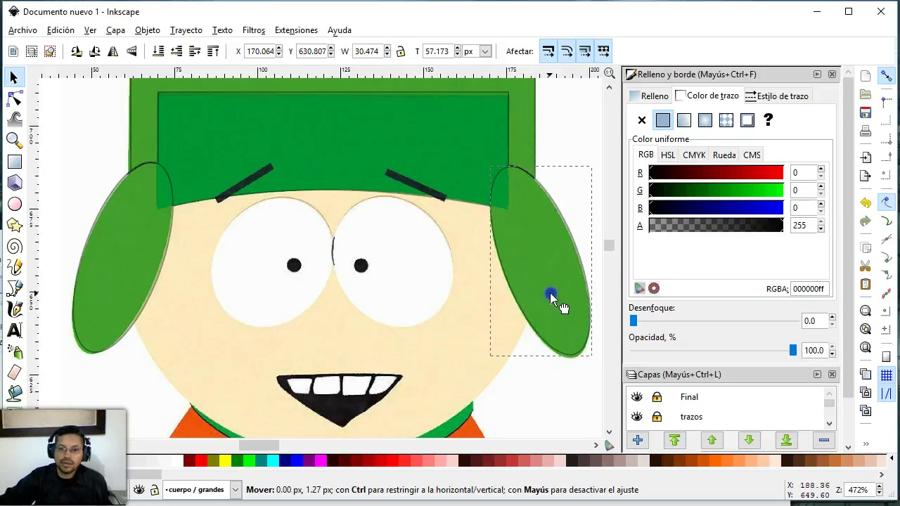
left_click(563, 144)
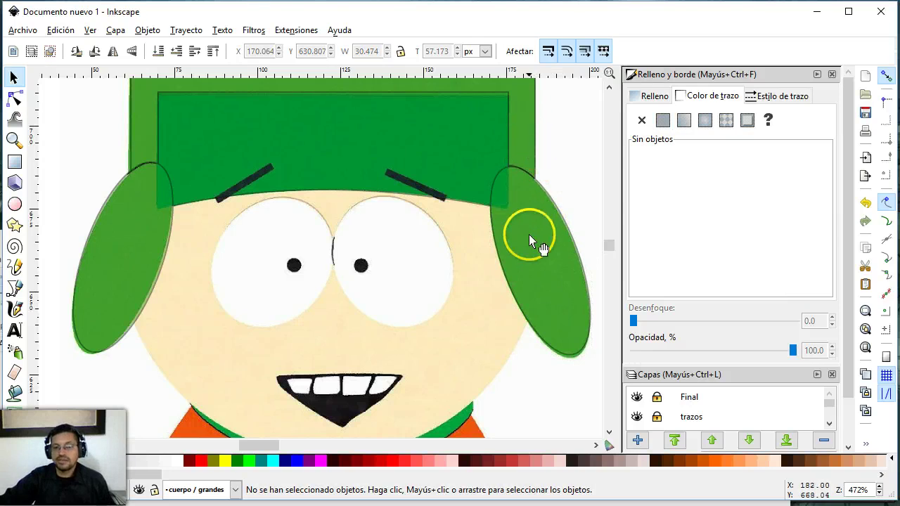
left_click(529, 236)
left_click(532, 137, "shift")
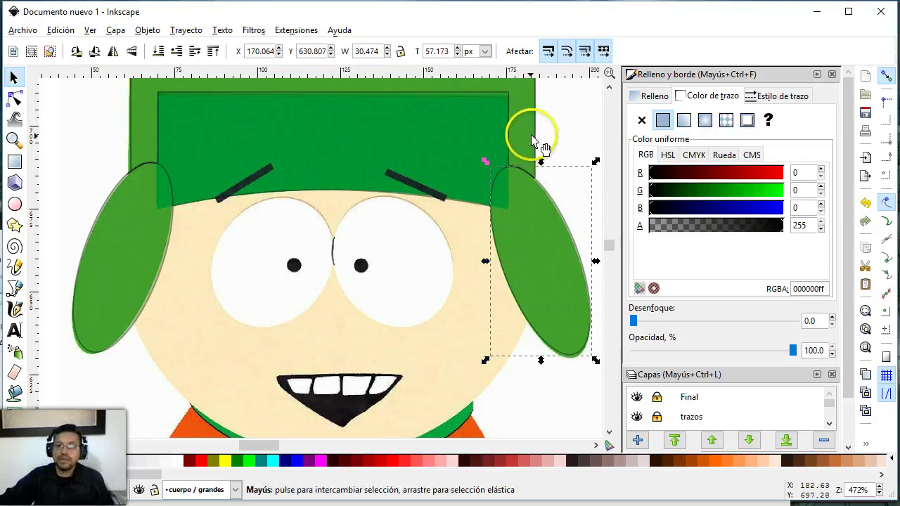
left_click(186, 30)
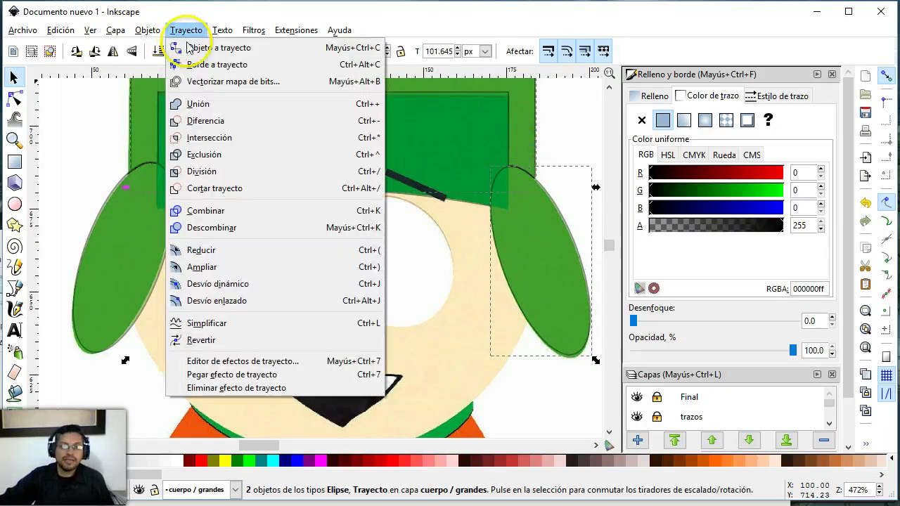
left_click(205, 121)
left_click(76, 200)
left_click(122, 245)
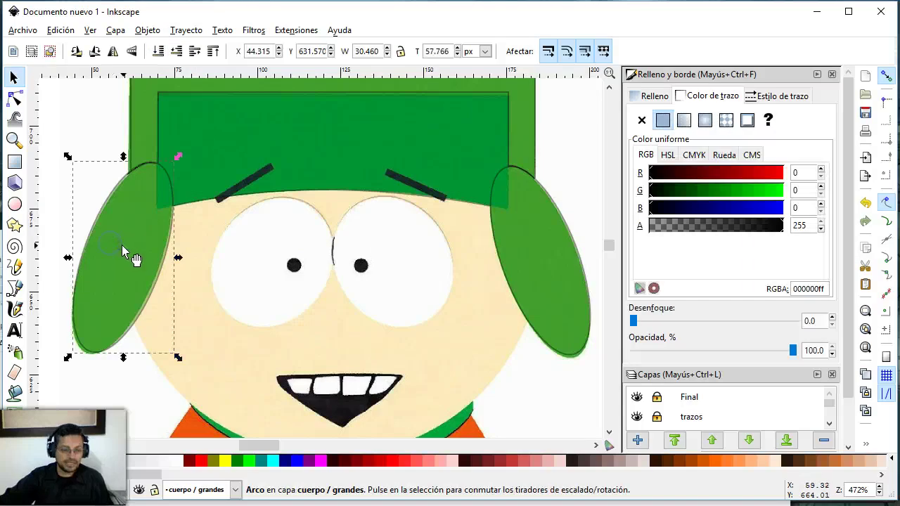
left_click(135, 150, "shift")
mouse_move(186, 30)
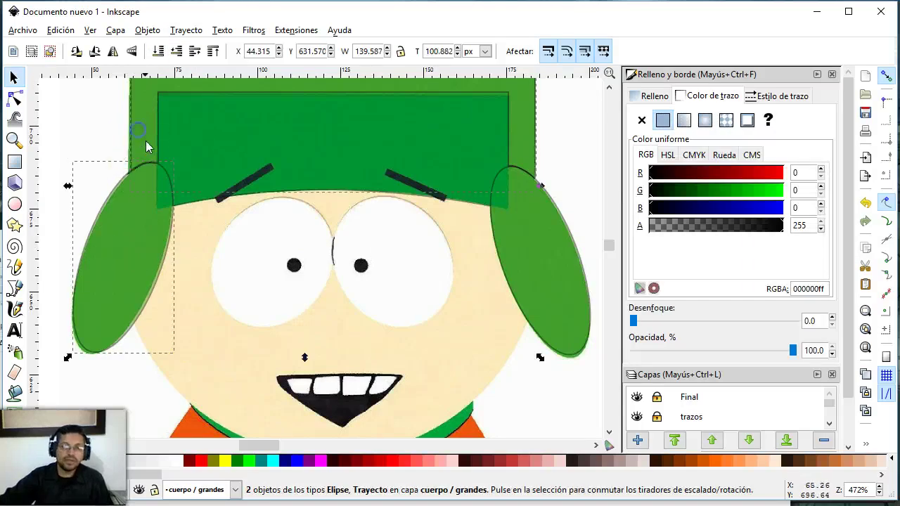
left_click(148, 31)
left_click(208, 121)
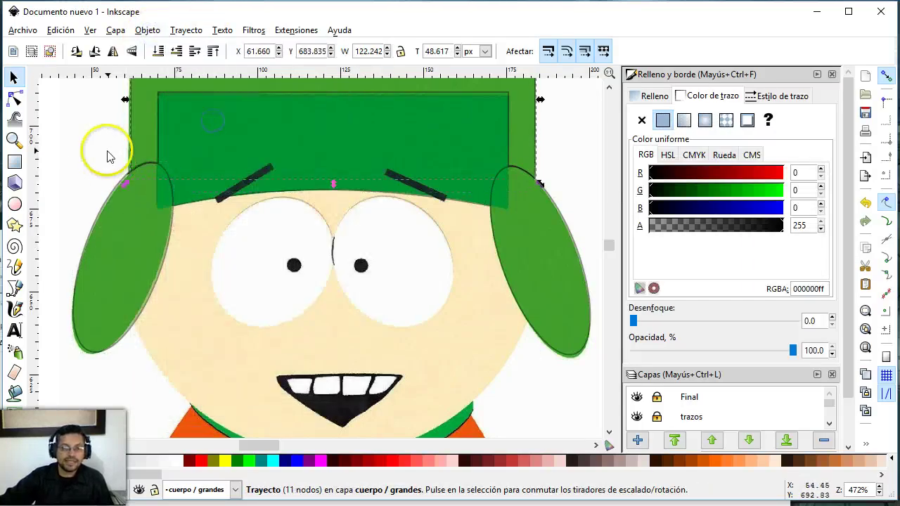
left_click(106, 149)
left_click(119, 260)
left_click(135, 131)
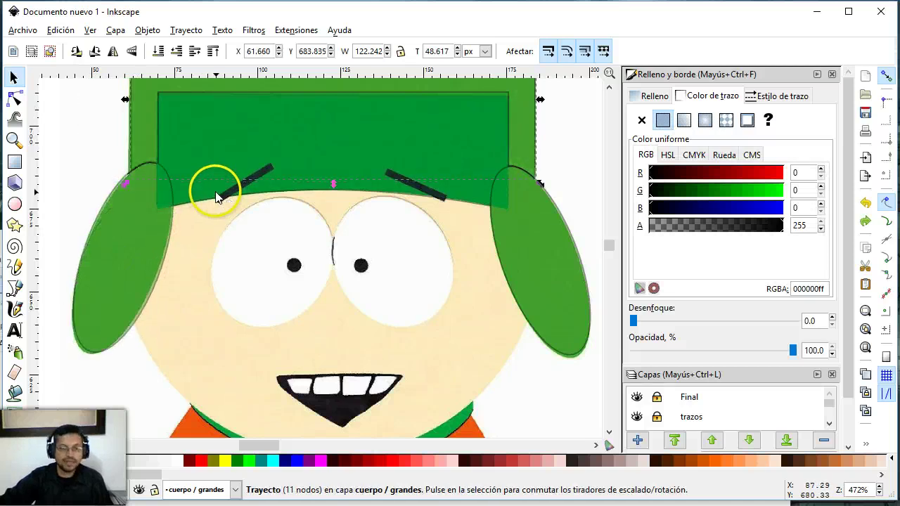
left_click(88, 187)
left_click(109, 229)
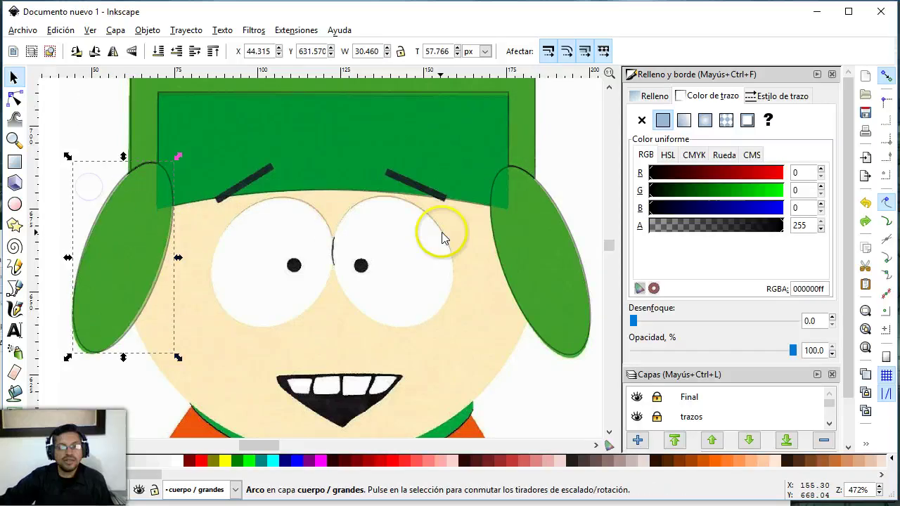
left_click(496, 239, "shift")
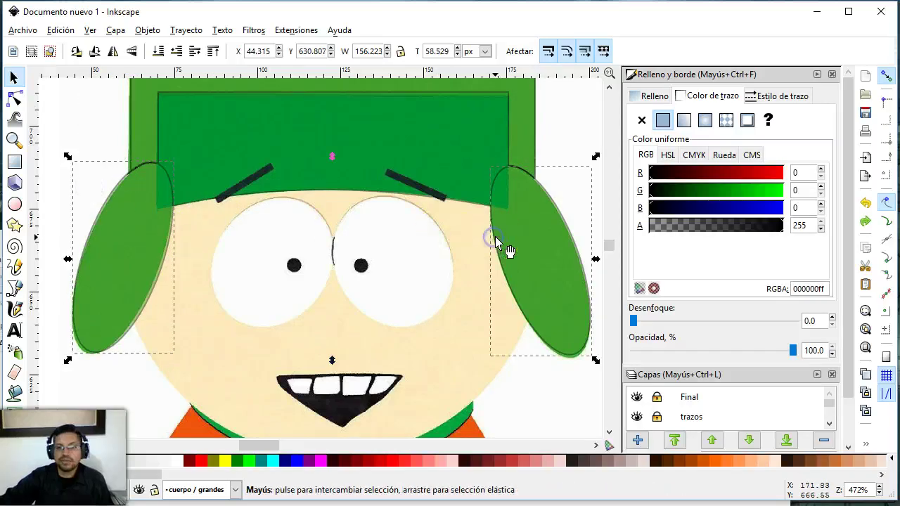
left_click(664, 120)
left_click(558, 149)
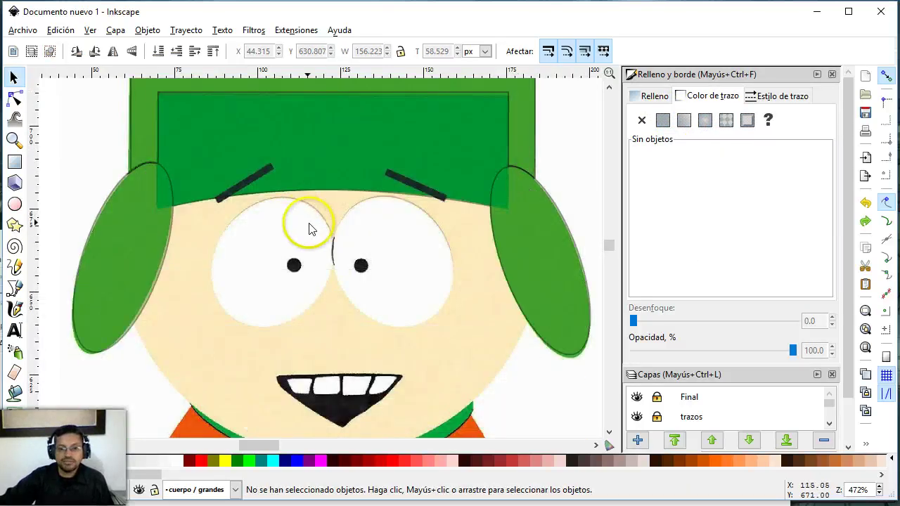
scroll(412, 265, "down", 3)
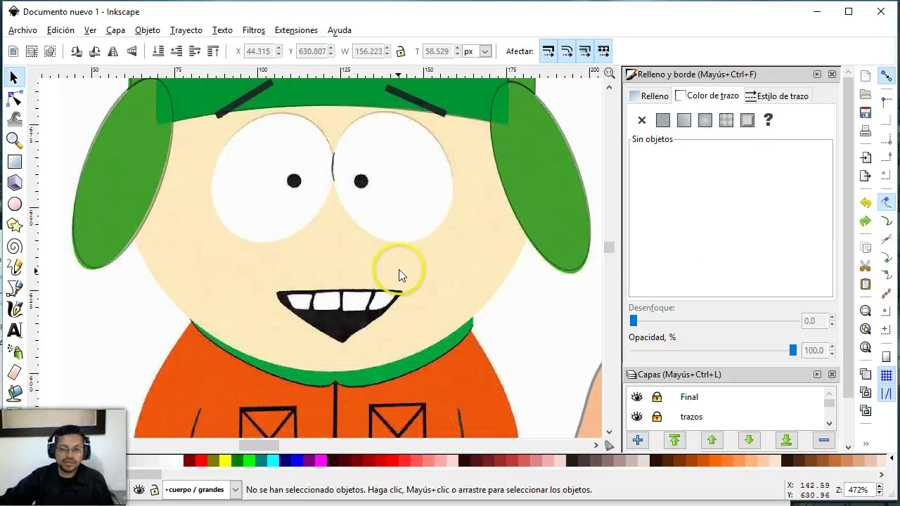
scroll(359, 332, "down", 4)
scroll(382, 331, "down", 2)
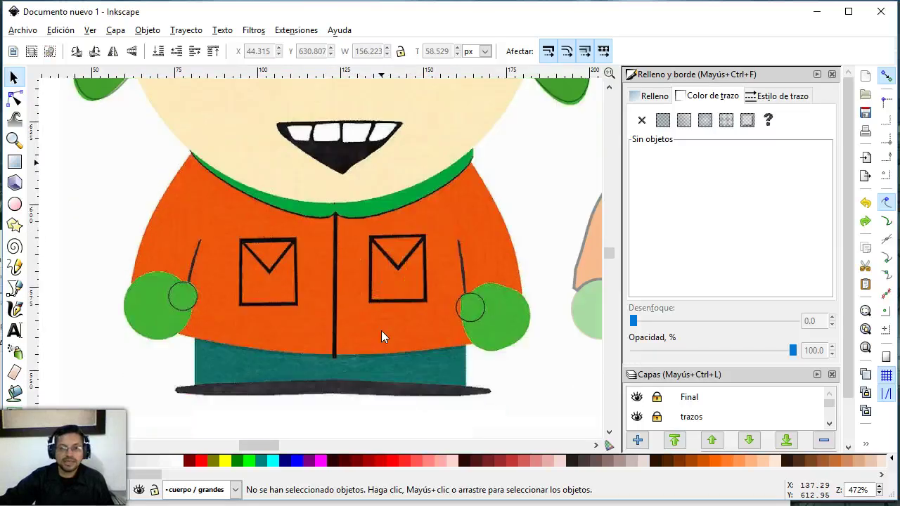
scroll(381, 331, "down", 1)
scroll(387, 326, "down", 6)
scroll(422, 322, "down", 7)
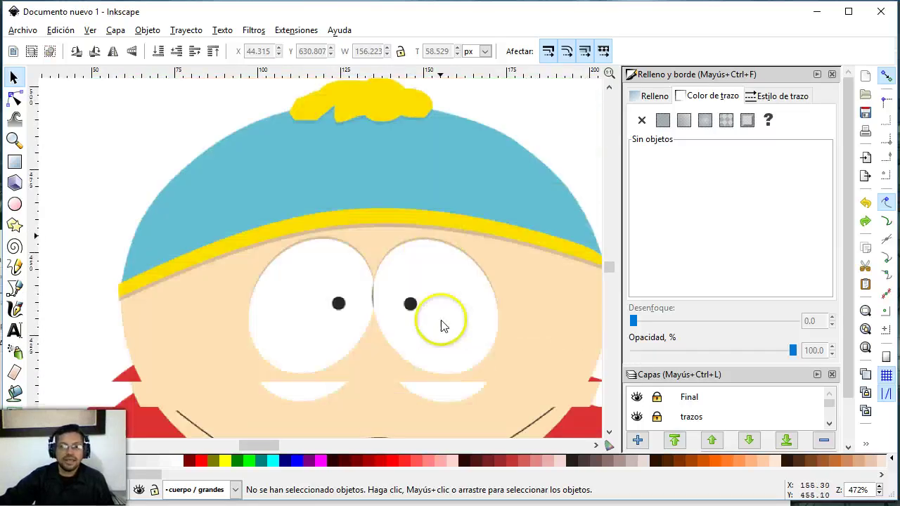
scroll(443, 321, "down", 1)
scroll(450, 320, "down", 2)
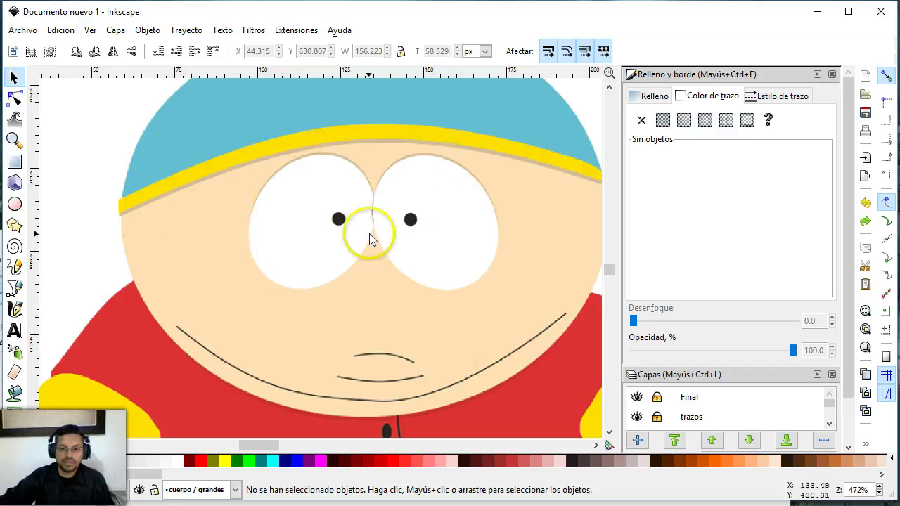
scroll(497, 156, "up", 1)
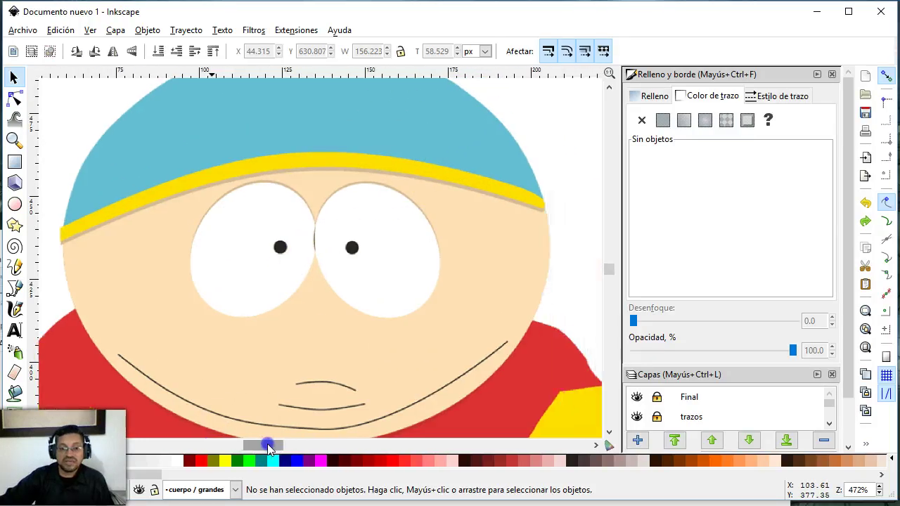
left_click_drag(264, 448, 264, 445)
scroll(315, 186, "up", 1)
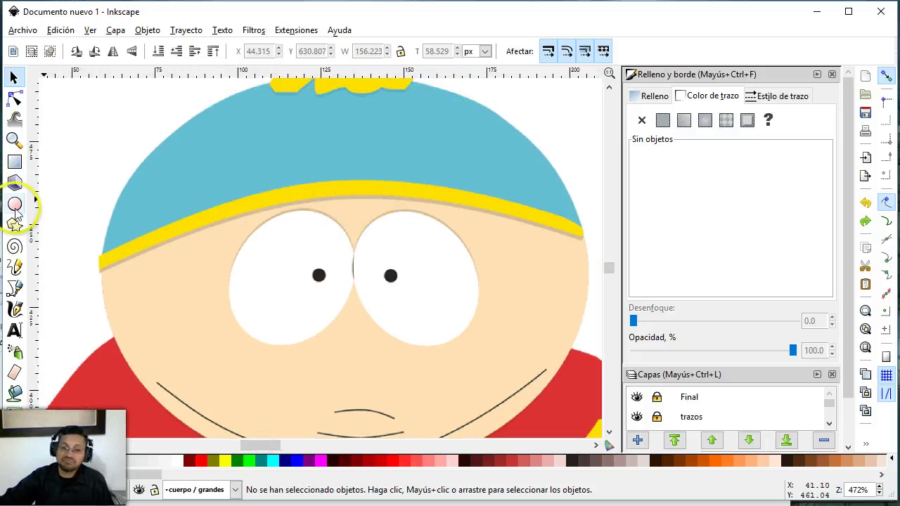
Draw a rectangle across the yellow hat brim and convert it to a path.
left_click(14, 162)
mouse_move(97, 197)
left_mouse_down()
mouse_move(597, 240)
mouse_move(586, 240)
left_mouse_up()
left_click(415, 243)
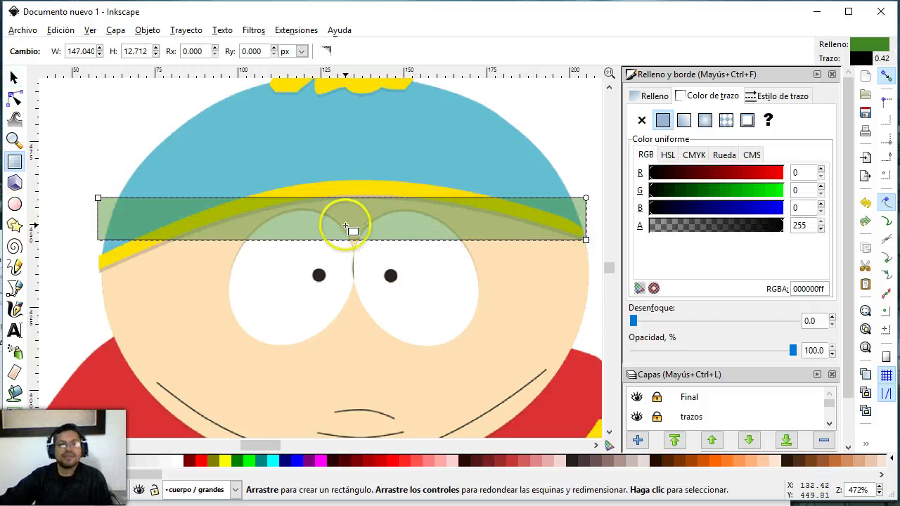
left_click(185, 30)
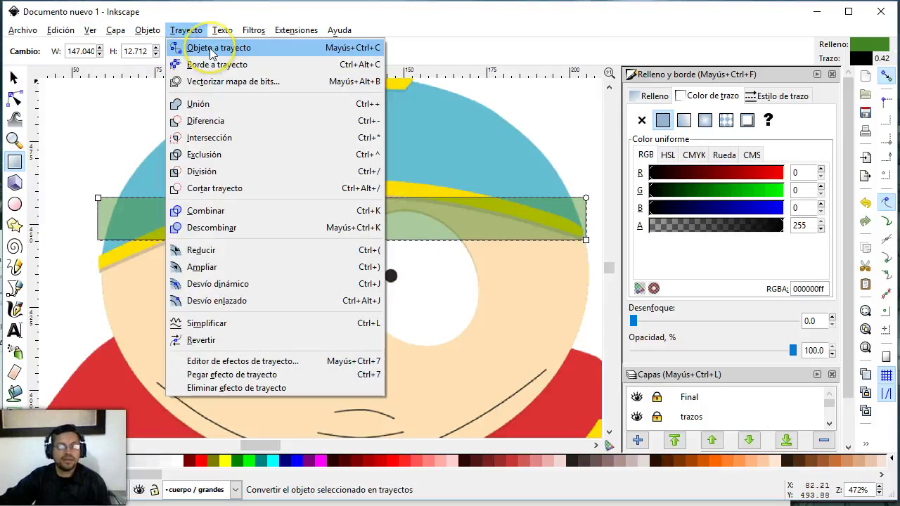
left_click(211, 48)
Lower the band's left and top-right corner nodes to slant it onto the brim.
left_click(15, 98)
left_click(98, 240)
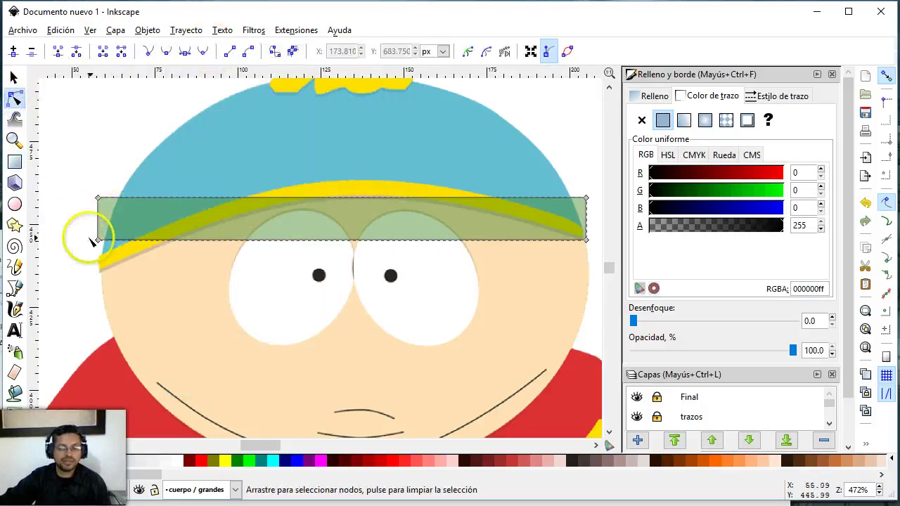
left_click_drag(98, 241, 99, 272)
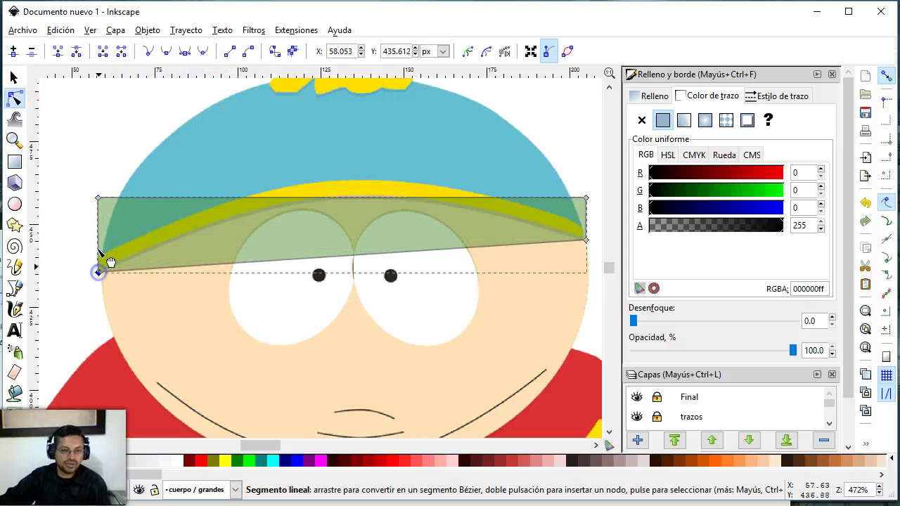
left_click(98, 199)
left_click_drag(99, 201, 99, 252)
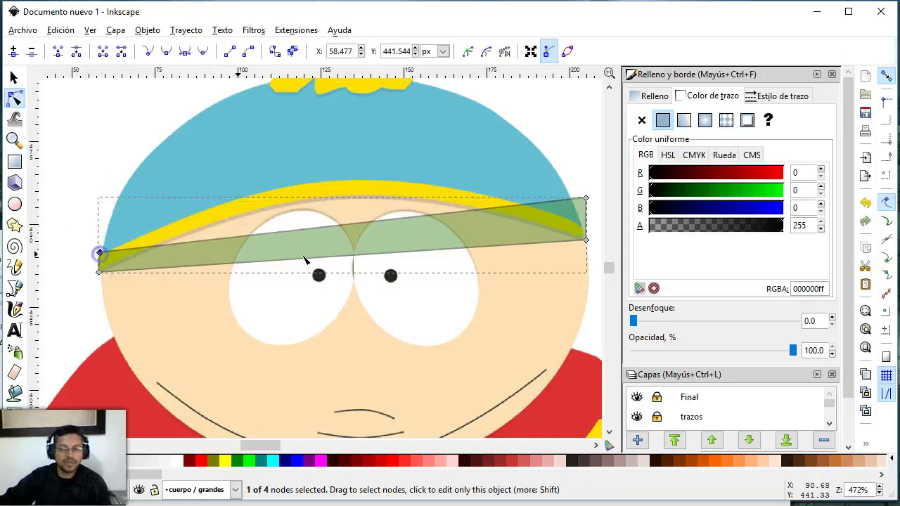
left_click_drag(270, 450, 278, 450)
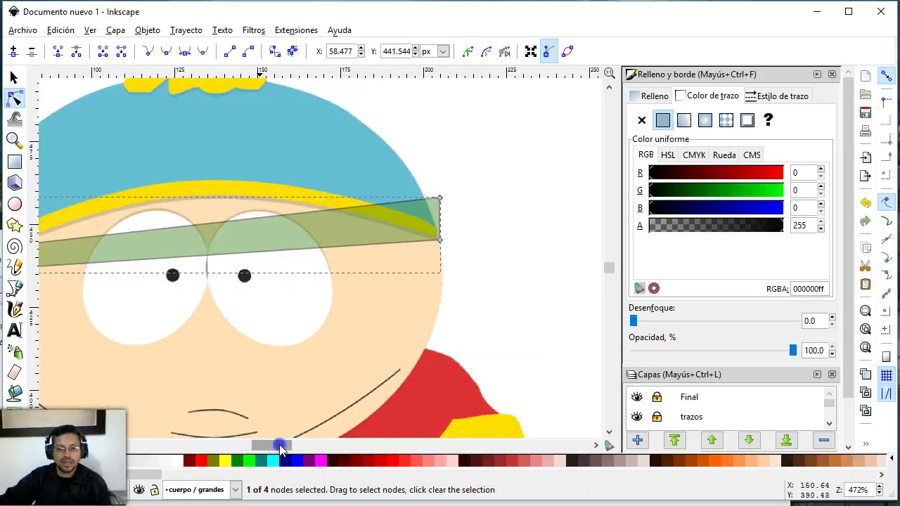
left_click_drag(442, 241, 441, 239)
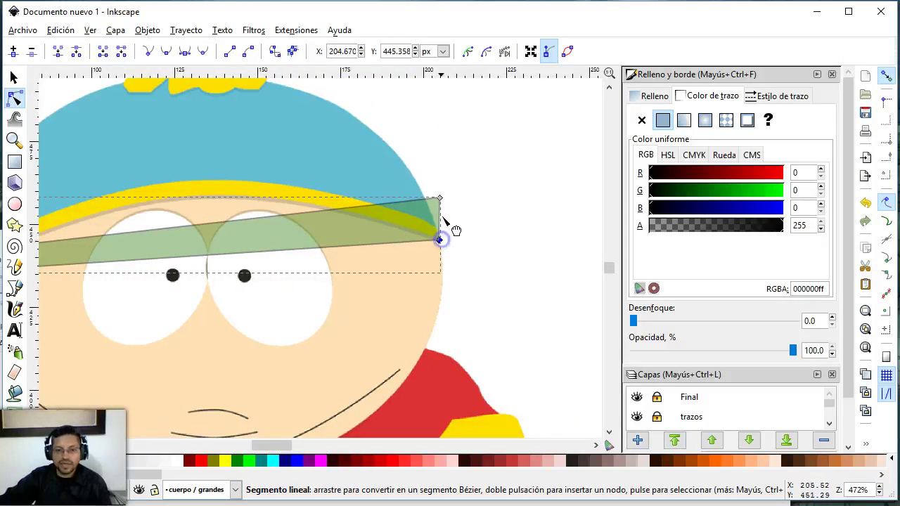
left_click_drag(439, 199, 441, 231)
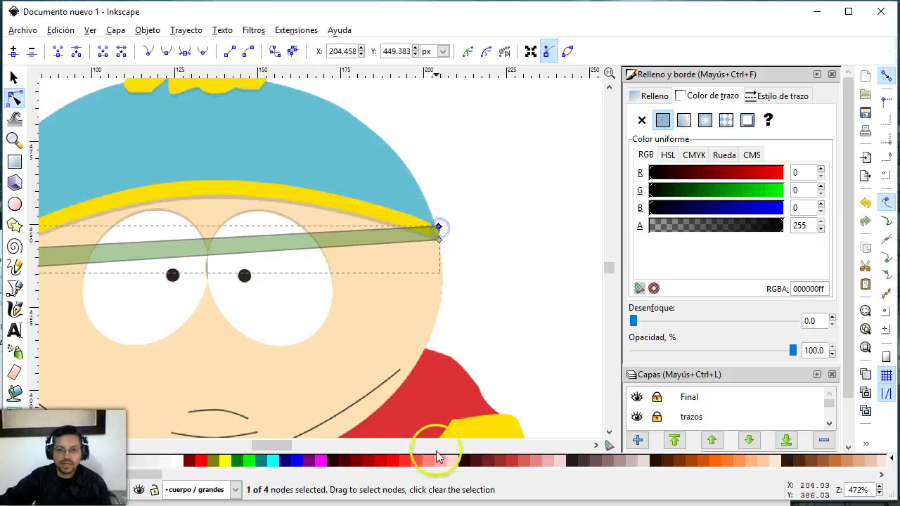
Bend the band's top edge into a curve following the brim.
mouse_move(281, 446)
left_mouse_down()
mouse_move(269, 451)
mouse_move(281, 443)
left_mouse_up()
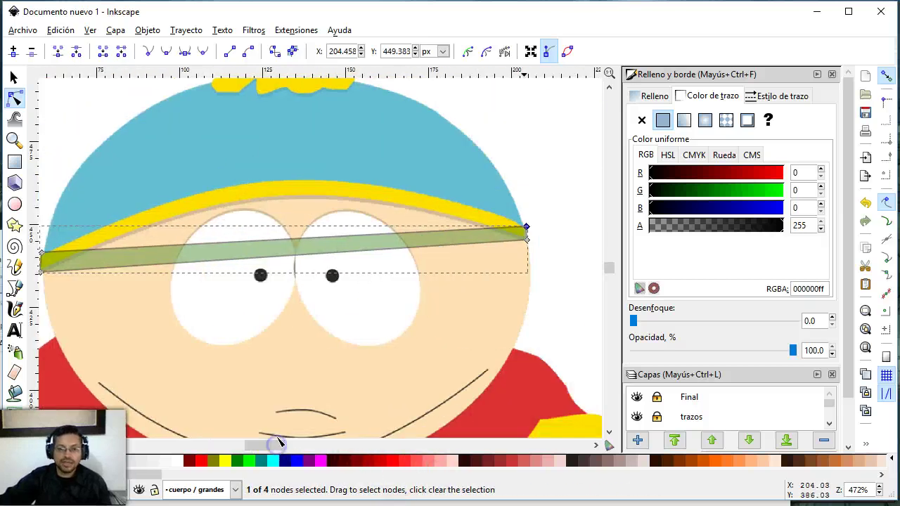
left_click_drag(281, 241, 287, 181)
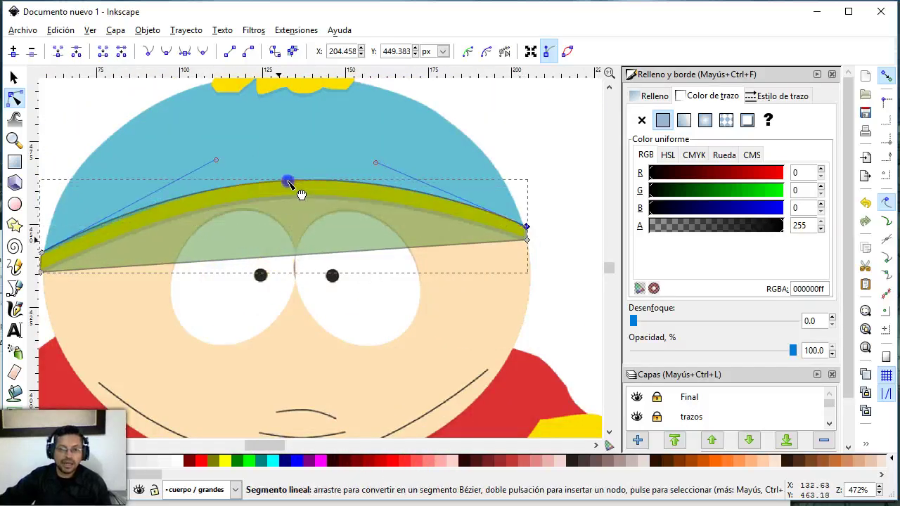
mouse_move(287, 235)
left_mouse_down()
mouse_move(289, 262)
mouse_move(287, 204)
left_mouse_up()
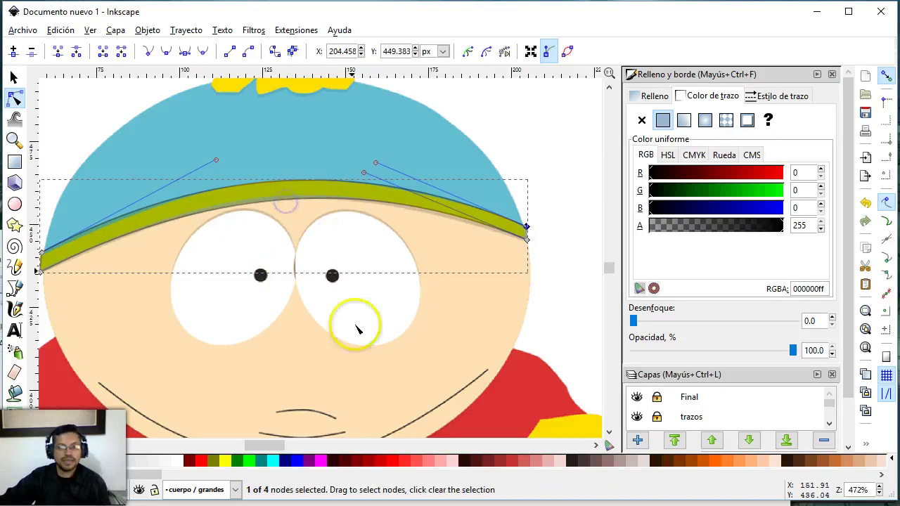
left_click_drag(264, 446, 261, 447)
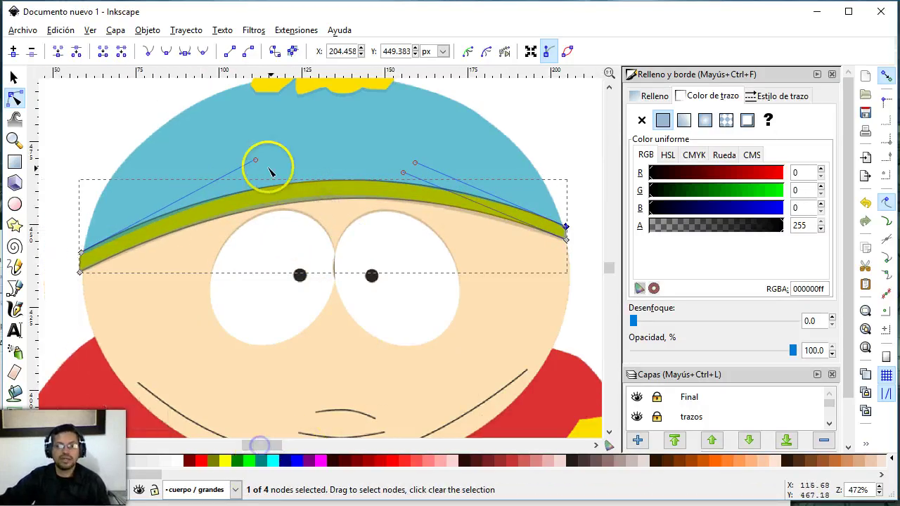
scroll(402, 267, "down", 2)
scroll(399, 270, "down", 3)
scroll(232, 295, "down", 2)
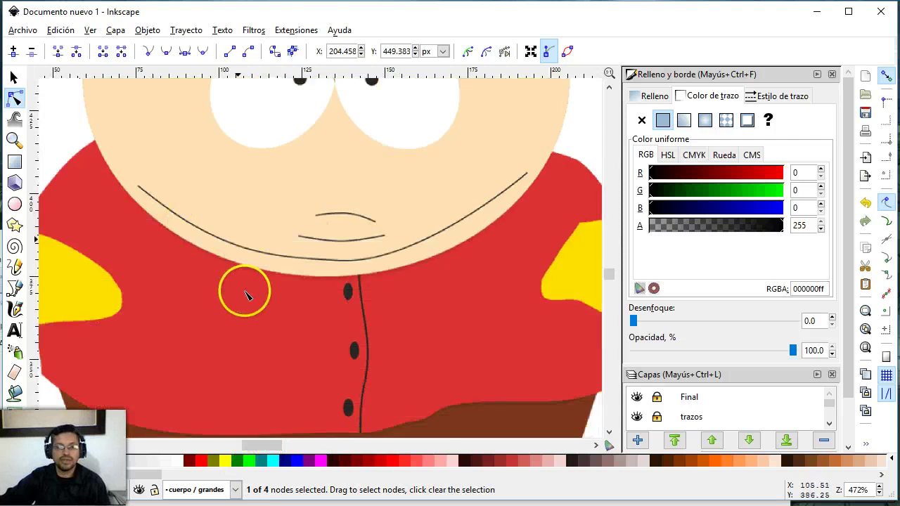
scroll(329, 402, "down", 2)
scroll(328, 403, "down", 1)
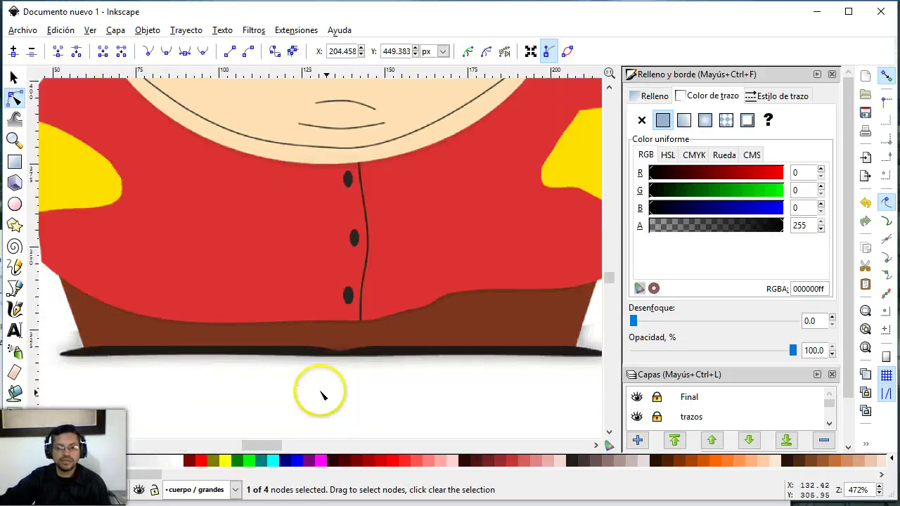
Zoom out and scroll up to Kenny, then position the opened negocio-mariobross.svg window.
key("z")
left_click(349, 276, "shift")
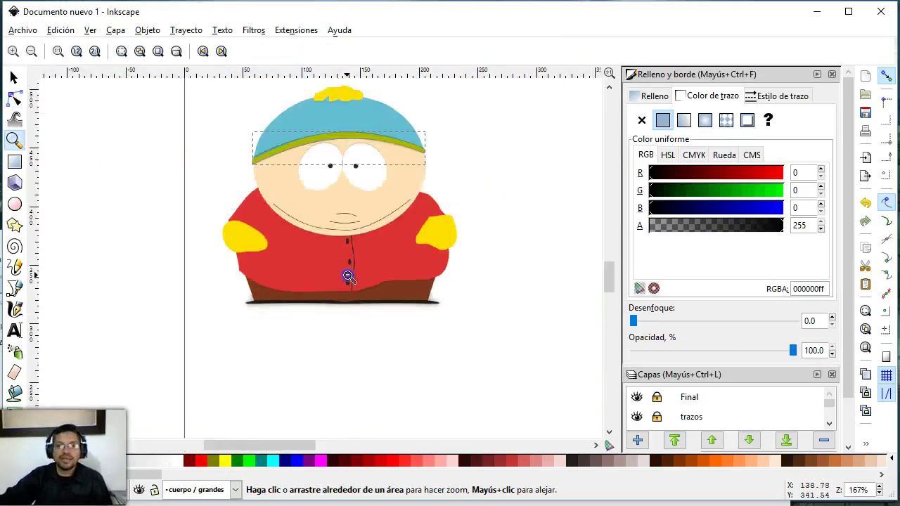
scroll(357, 288, "up", 2)
scroll(357, 289, "up", 5)
scroll(357, 289, "up", 6)
scroll(357, 289, "up", 4)
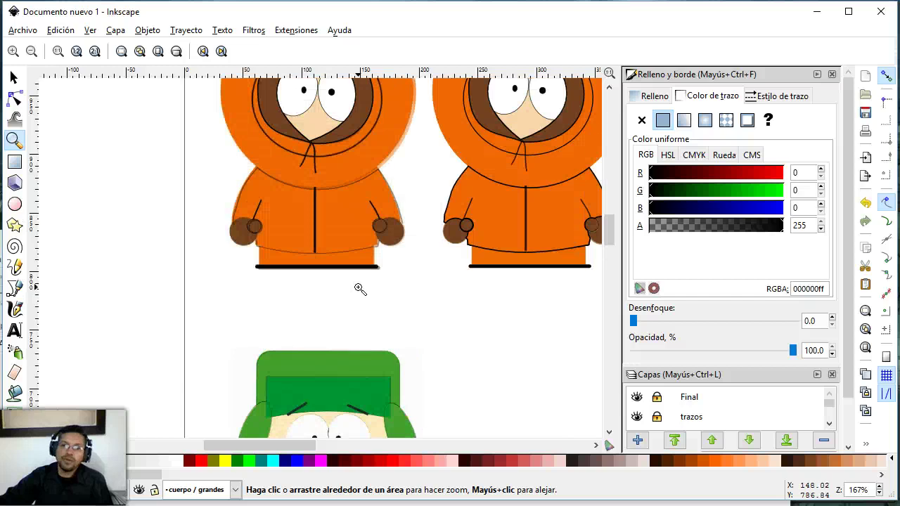
scroll(359, 288, "up", 4)
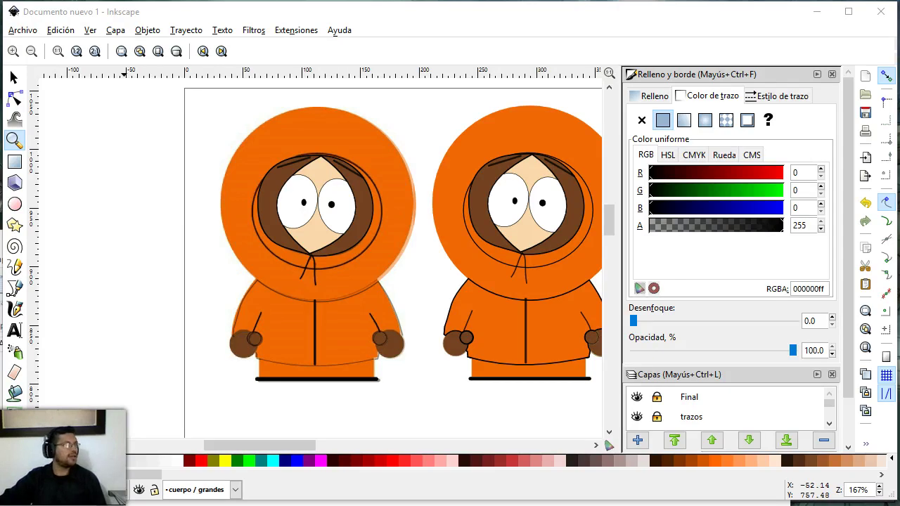
left_click_drag(211, 57, 216, 20)
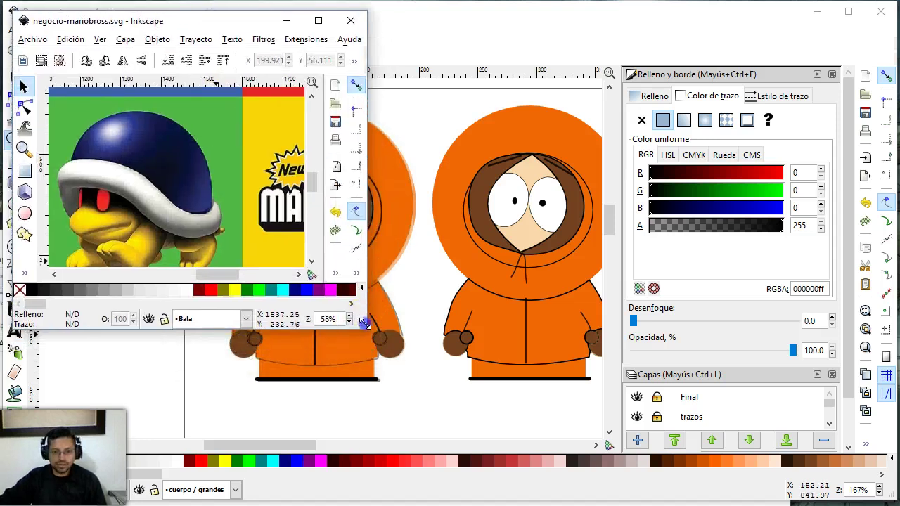
Enlarge the negocio-mariobross.svg window and zoom in on the Bullet Bill's eye.
left_click_drag(365, 327, 807, 462)
scroll(515, 248, "up", 4)
scroll(451, 154, "up", 3)
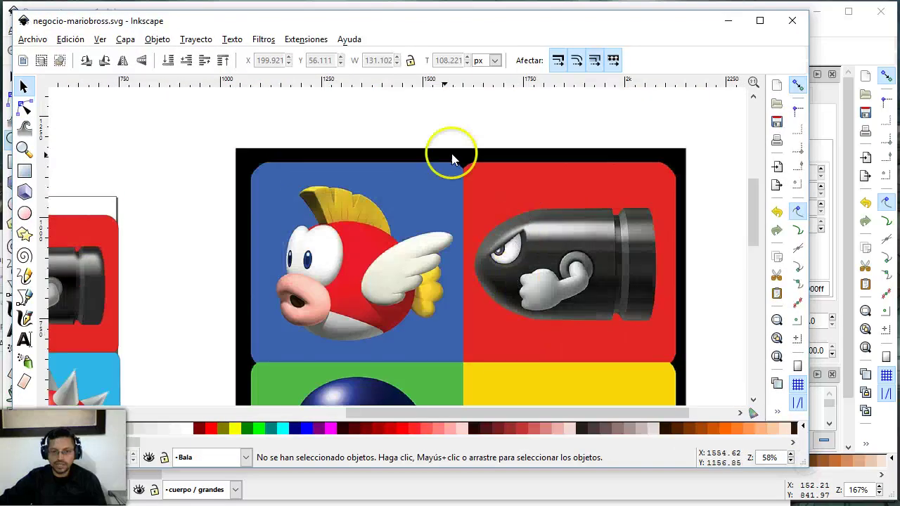
key("z")
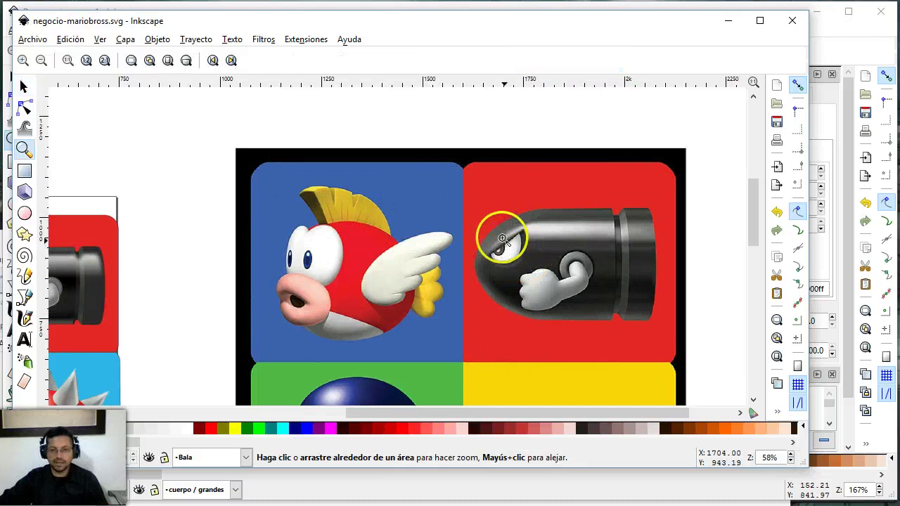
left_click_drag(507, 237, 541, 278)
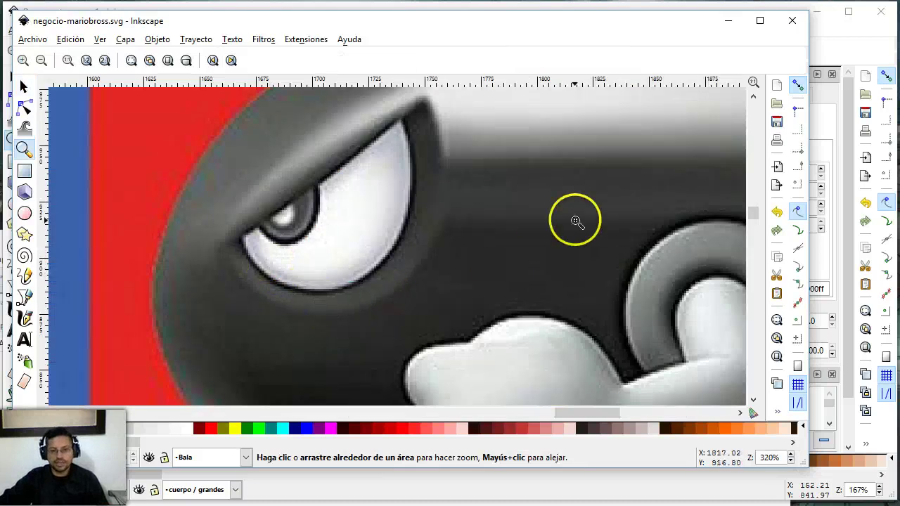
scroll(457, 225, "up", 3)
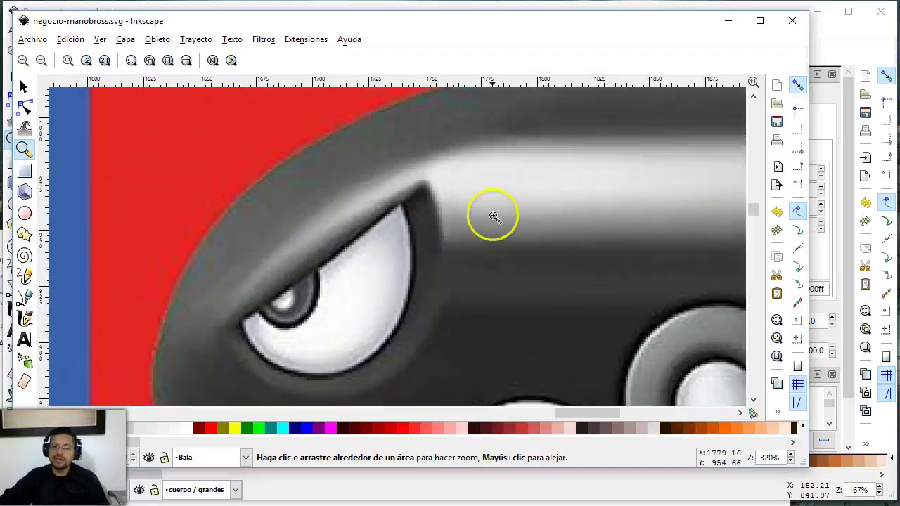
left_click_drag(613, 413, 635, 413)
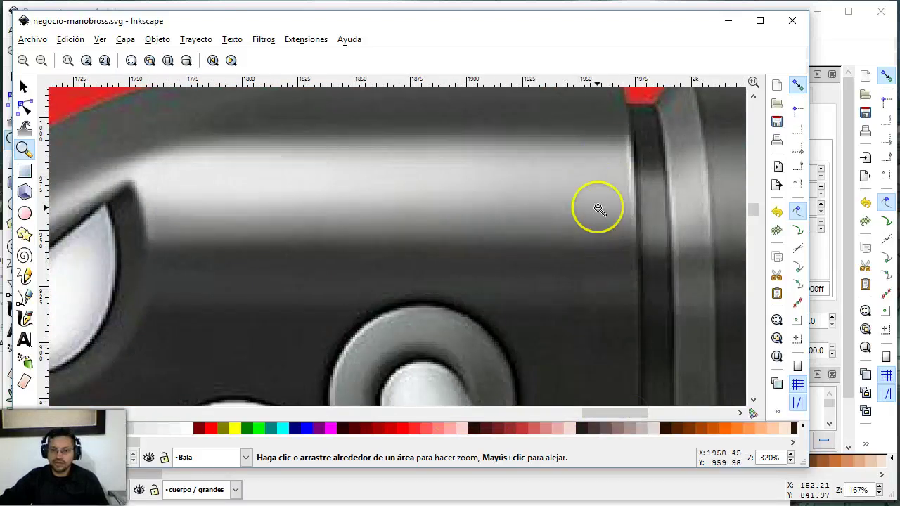
left_click_drag(375, 24, 368, 21)
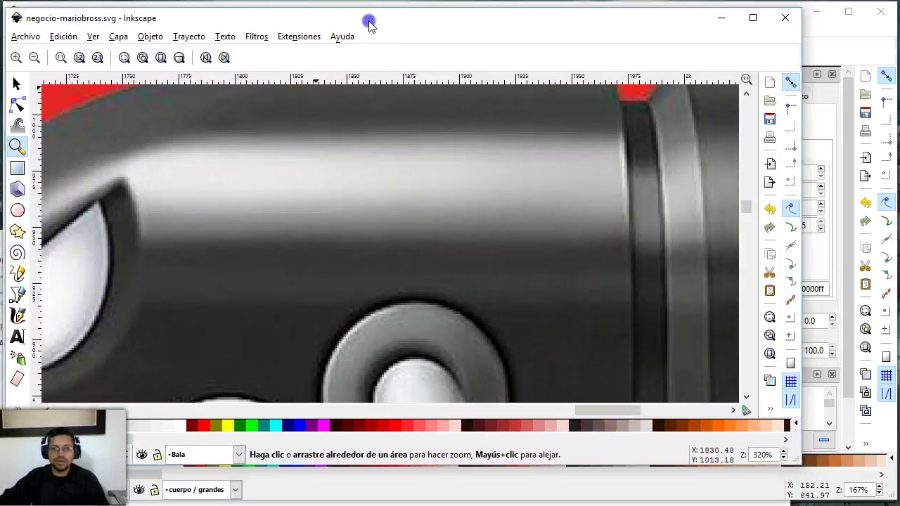
Zoom out to the whole panel, then zoom-box the Bullet Bill to fill the canvas.
left_click(409, 285, "shift")
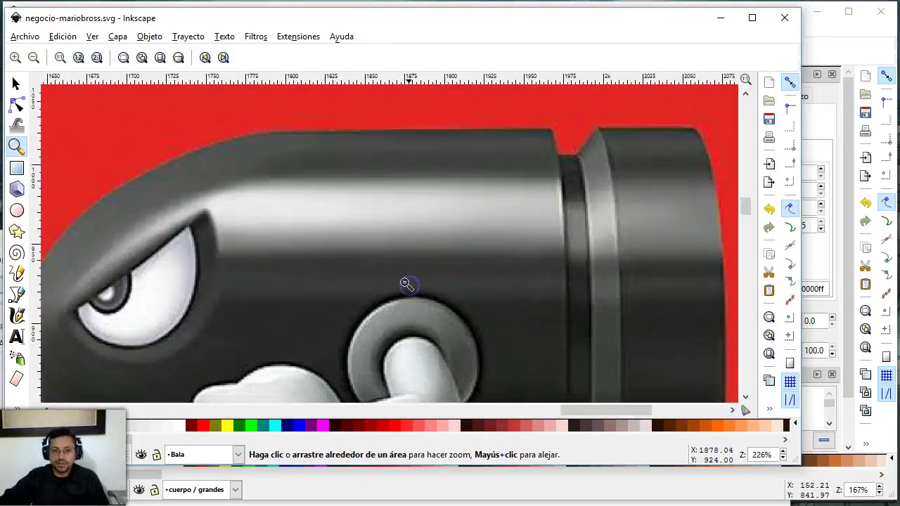
left_click(345, 273, "shift")
left_click(345, 274, "shift")
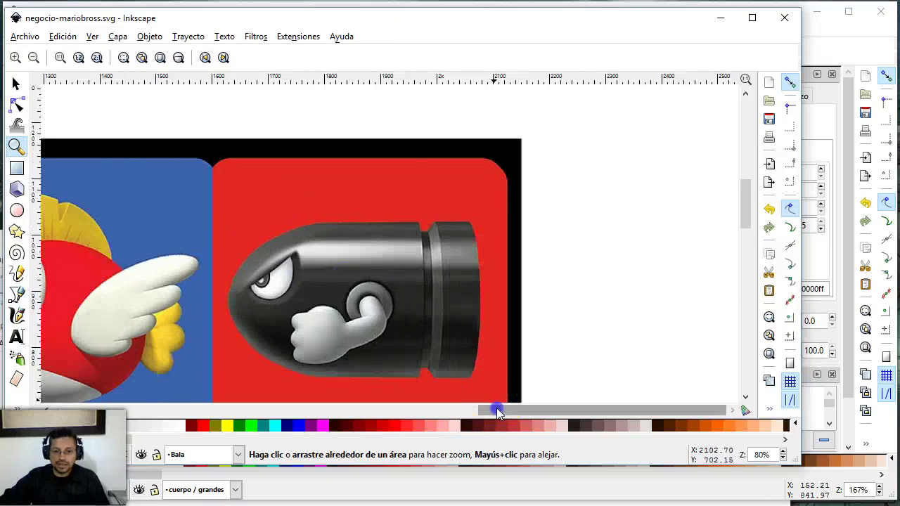
left_click_drag(496, 410, 211, 411)
scroll(220, 241, "down", 3)
scroll(220, 241, "down", 3)
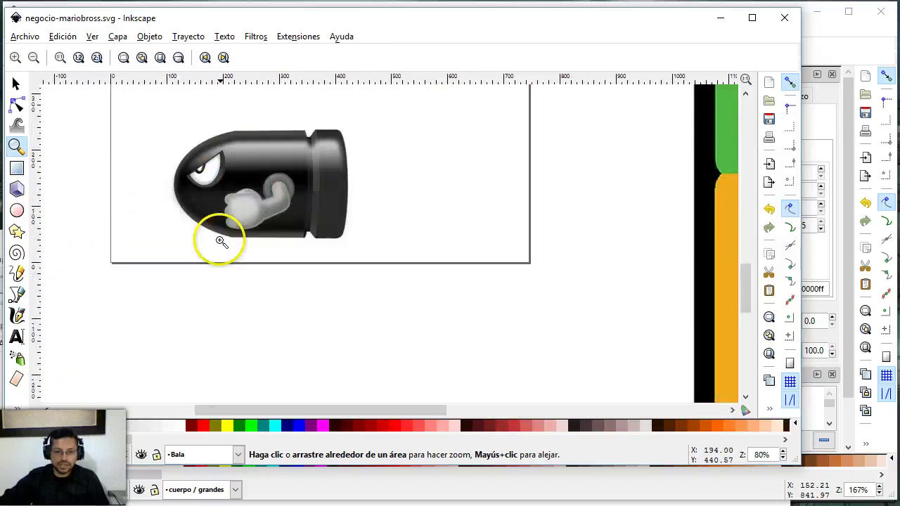
left_click(16, 84)
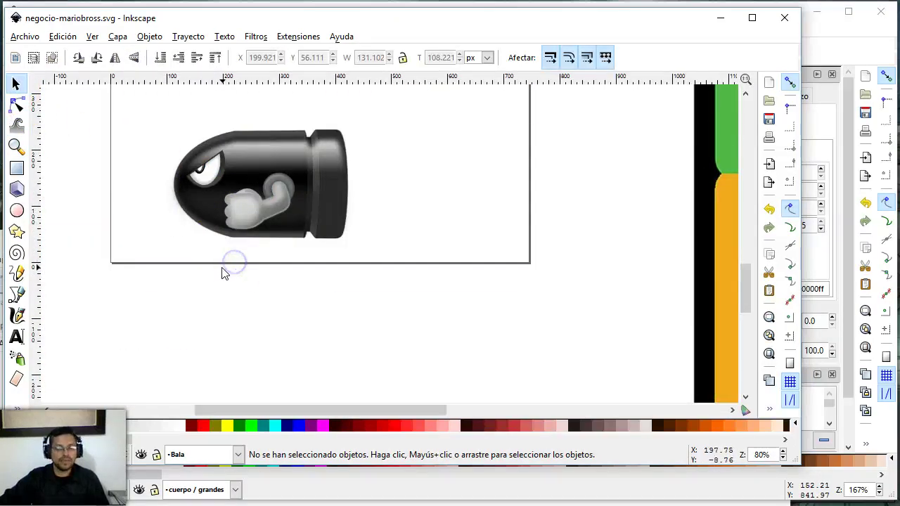
key("z")
mouse_move(145, 120)
left_mouse_down()
mouse_move(376, 242)
mouse_move(387, 266)
left_mouse_up()
left_click(16, 83)
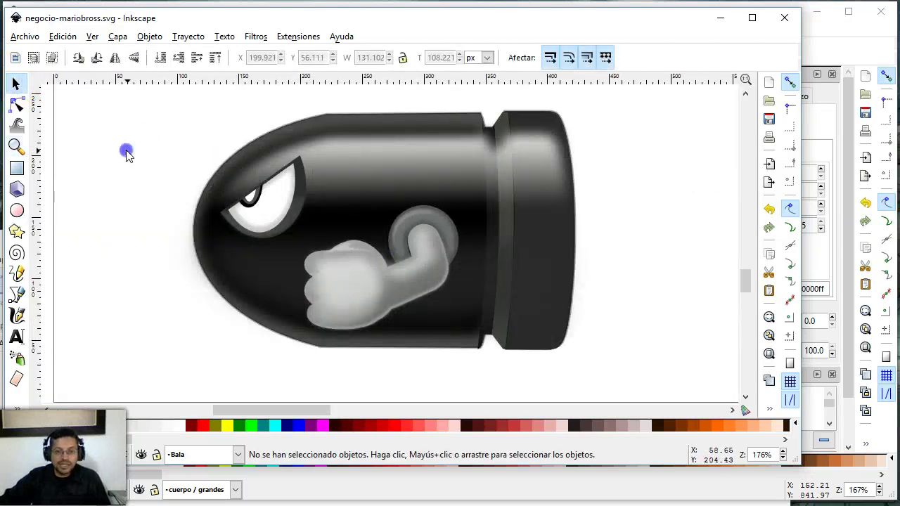
Remove the top highlight band's blur and fill it dark red #550000.
mouse_move(389, 160)
left_mouse_down()
mouse_move(466, 225)
mouse_move(370, 162)
mouse_move(227, 375)
mouse_move(316, 200)
mouse_move(412, 177)
left_mouse_up()
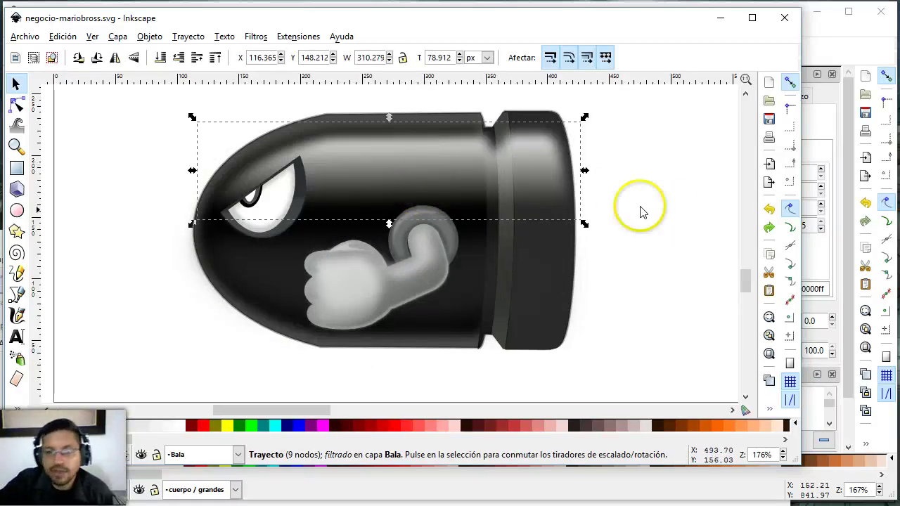
right_click(432, 161)
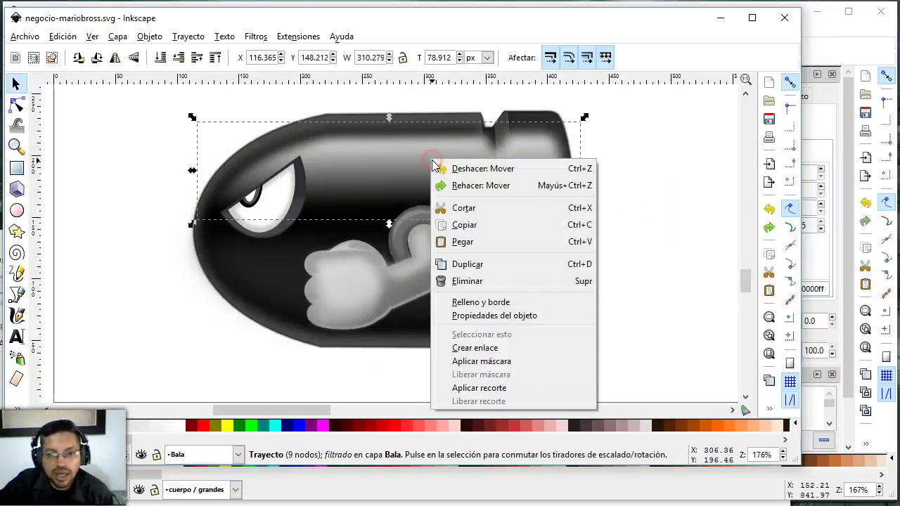
left_click(508, 304)
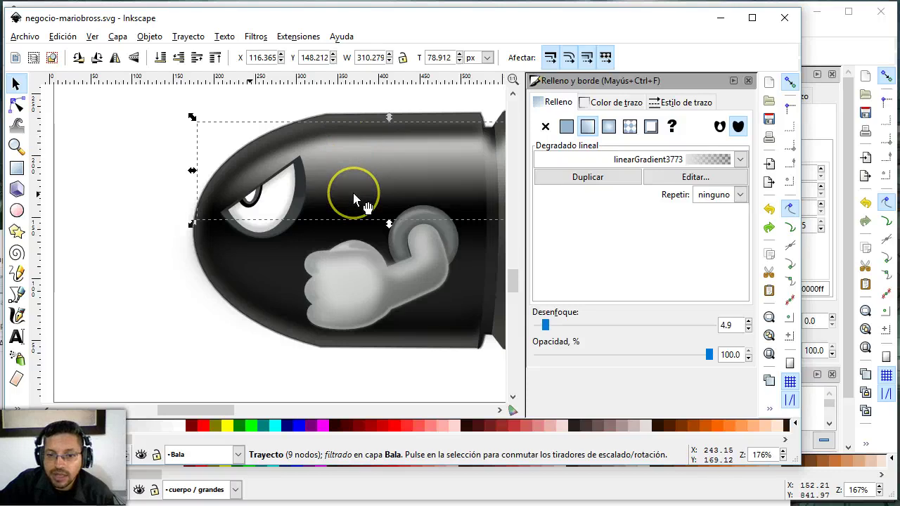
left_click_drag(548, 329, 502, 327)
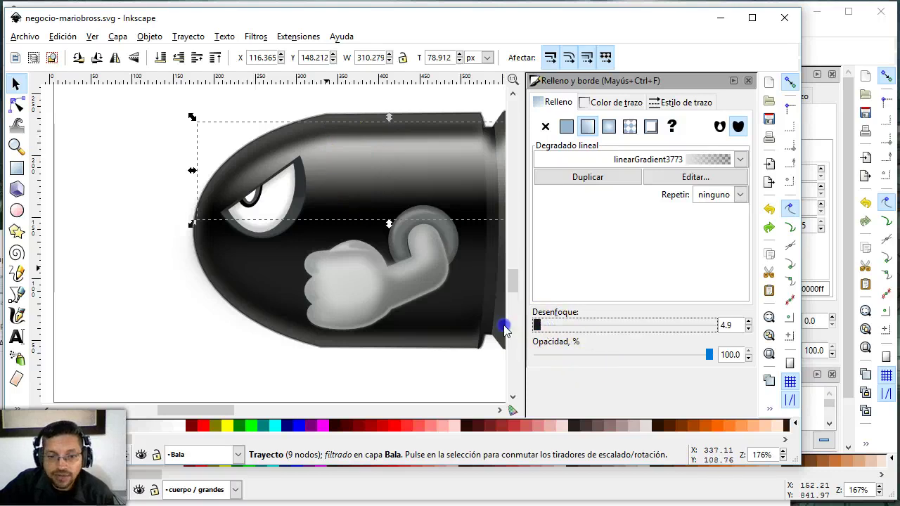
left_click_drag(222, 413, 214, 411)
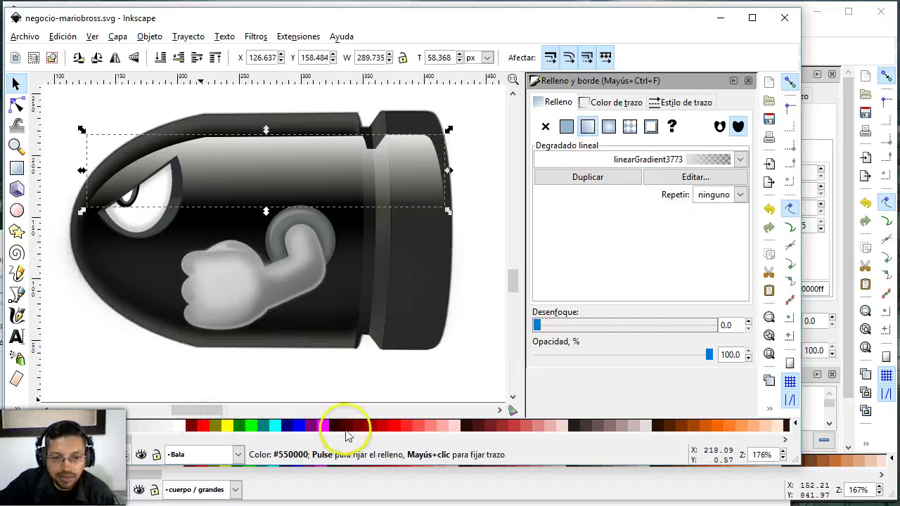
left_click(343, 425)
left_click_drag(256, 181, 315, 378)
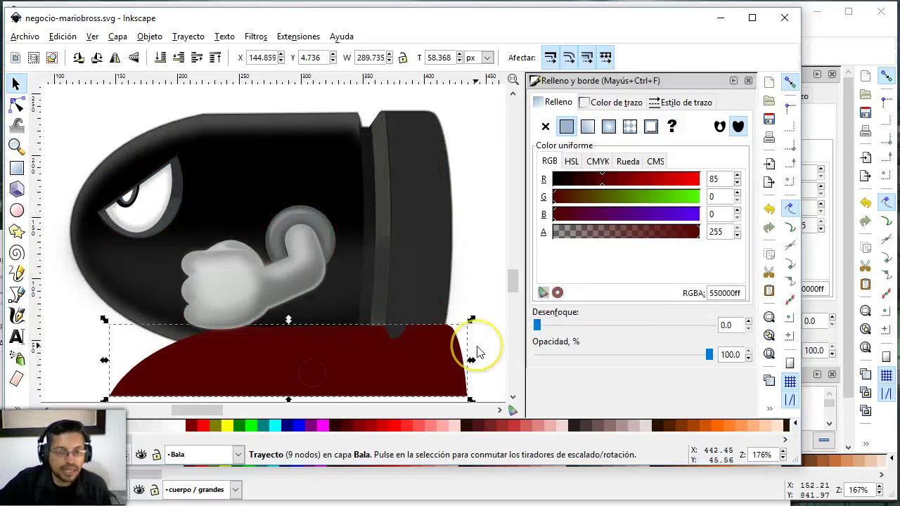
key("ctrl+z")
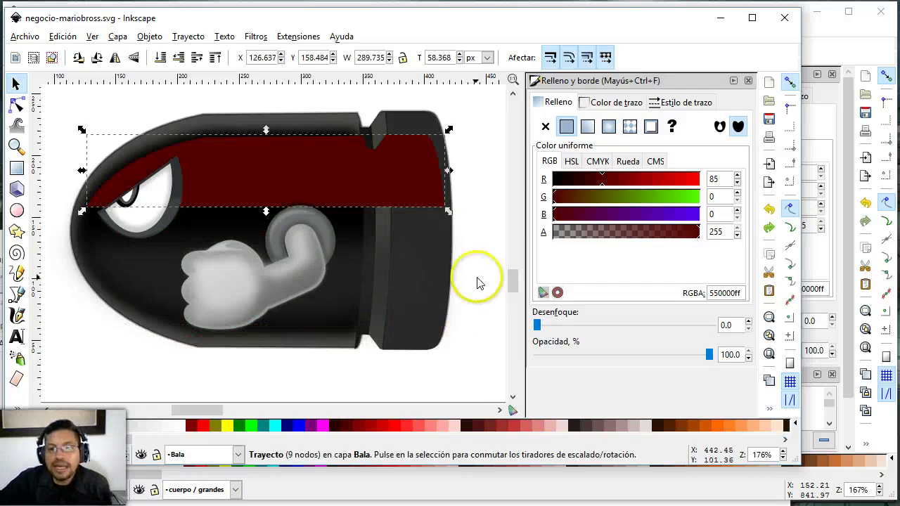
left_click(325, 181)
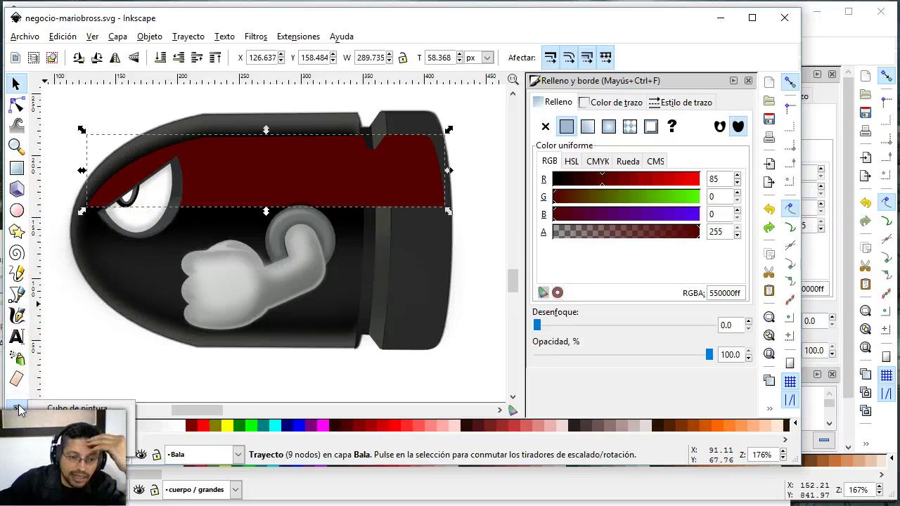
Add a vertical gradient across the band with a pale off-white start stop.
left_click(17, 408)
left_click(60, 411)
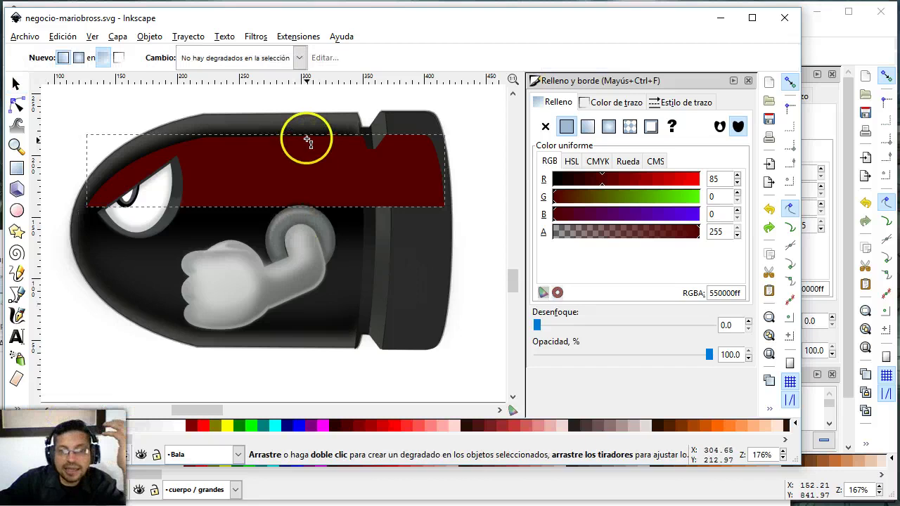
left_click_drag(308, 140, 306, 205)
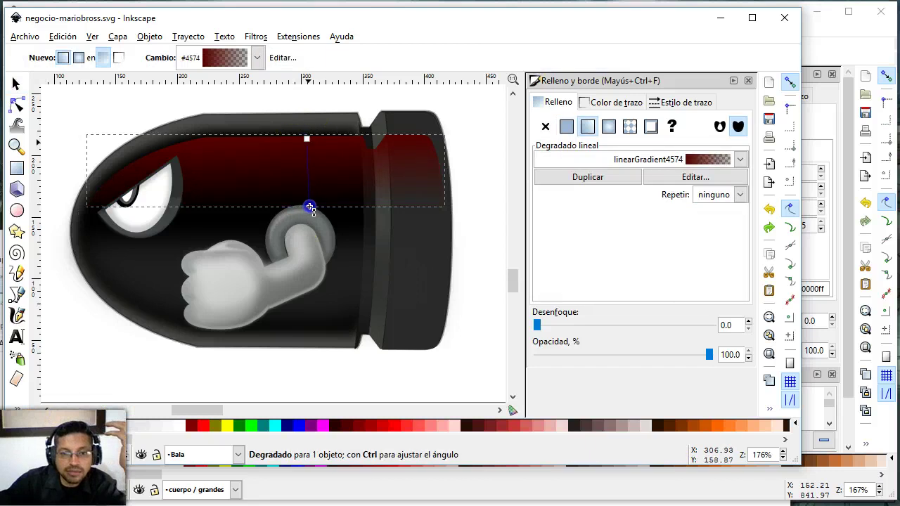
left_click(310, 208)
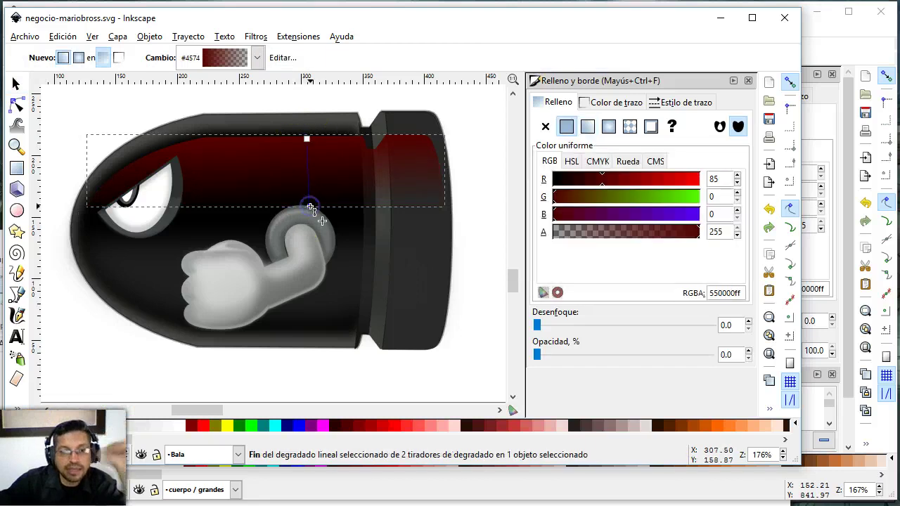
left_click(308, 140)
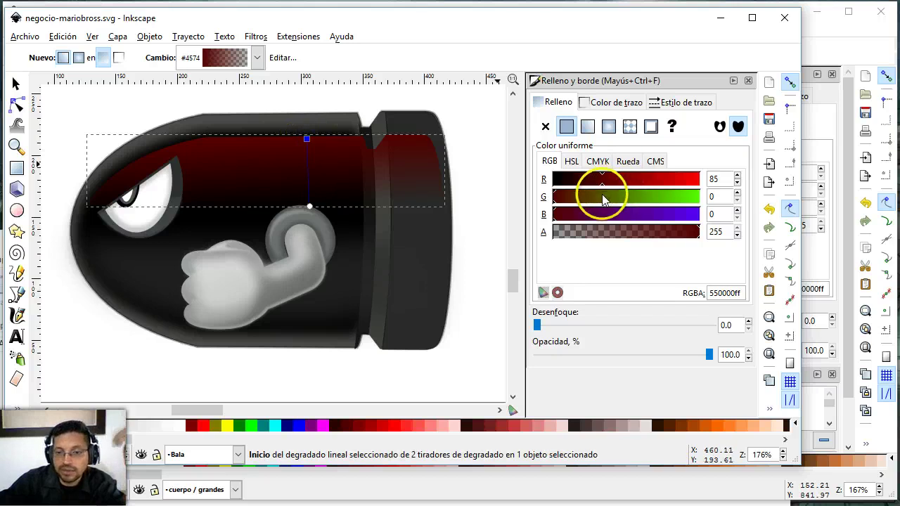
left_click_drag(602, 180, 714, 181)
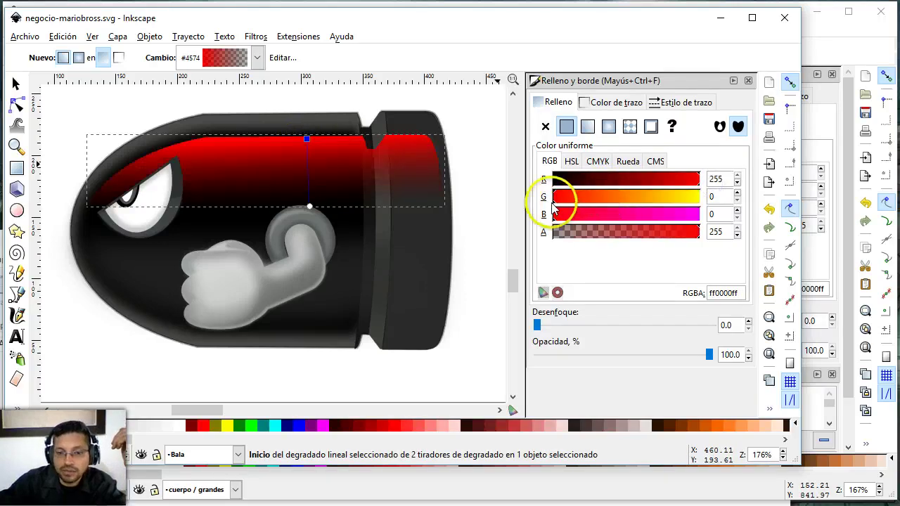
left_click_drag(556, 203, 704, 204)
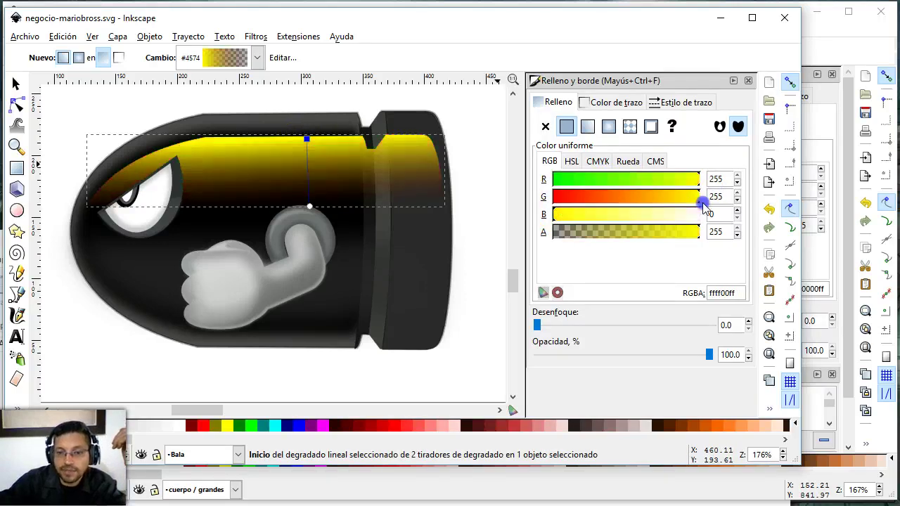
left_click_drag(562, 220, 689, 221)
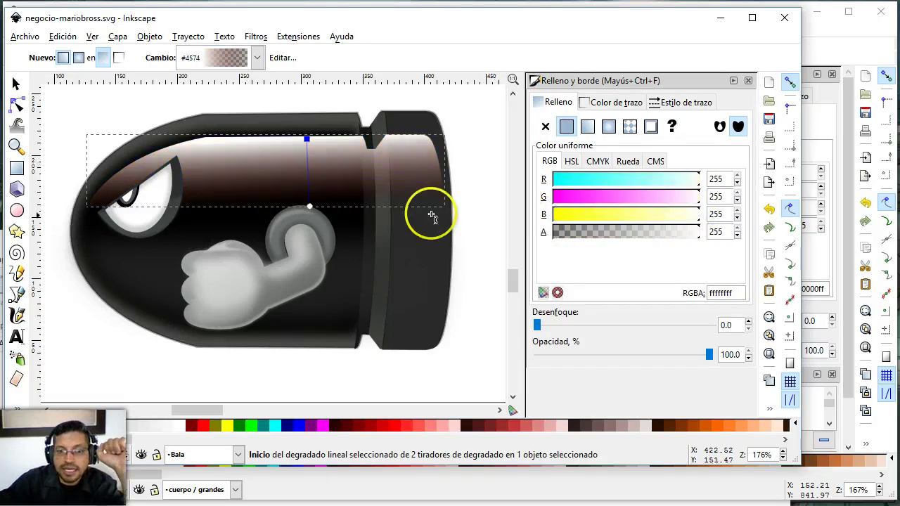
Adjust the gradient end stop's opacity so it fades to transparent.
left_click(309, 206)
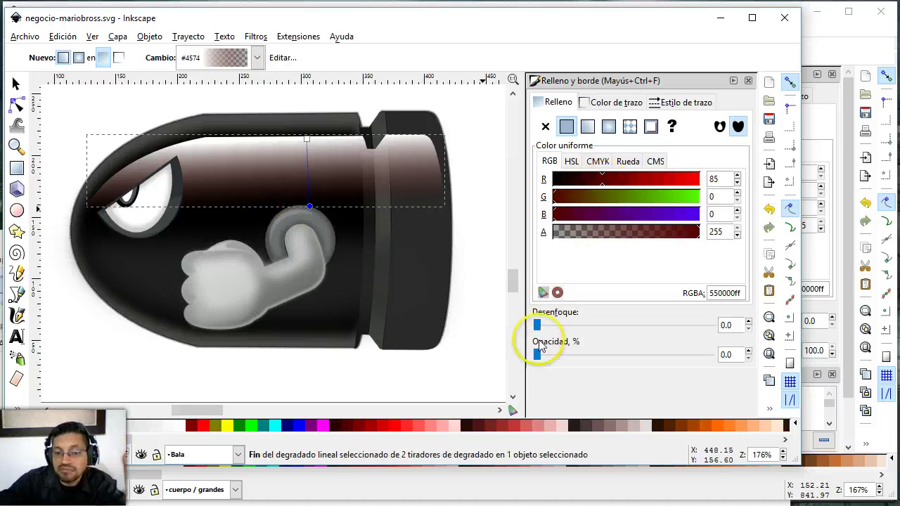
left_click_drag(539, 358, 633, 357)
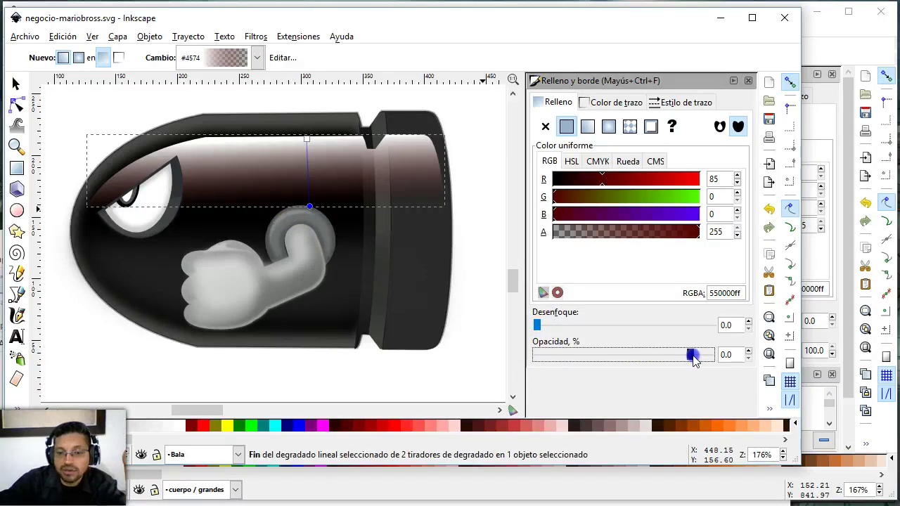
left_click_drag(692, 358, 707, 359)
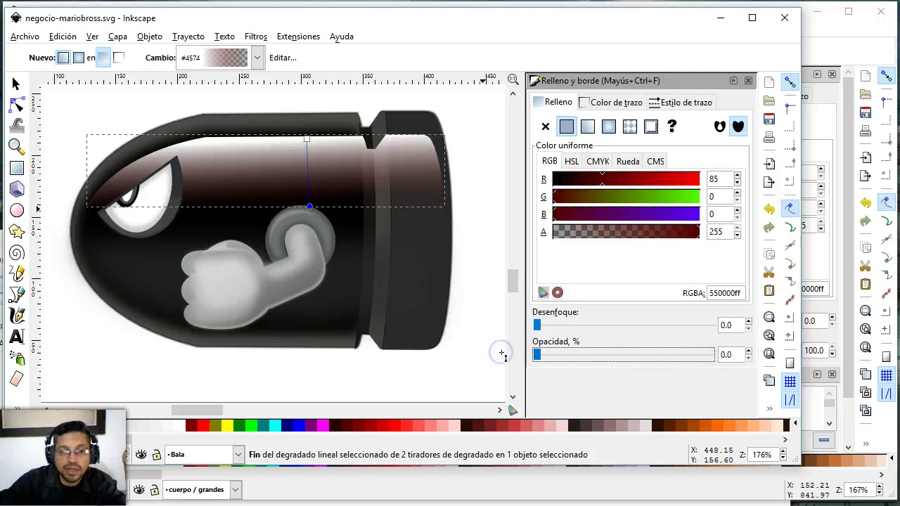
left_click_drag(534, 357, 612, 359)
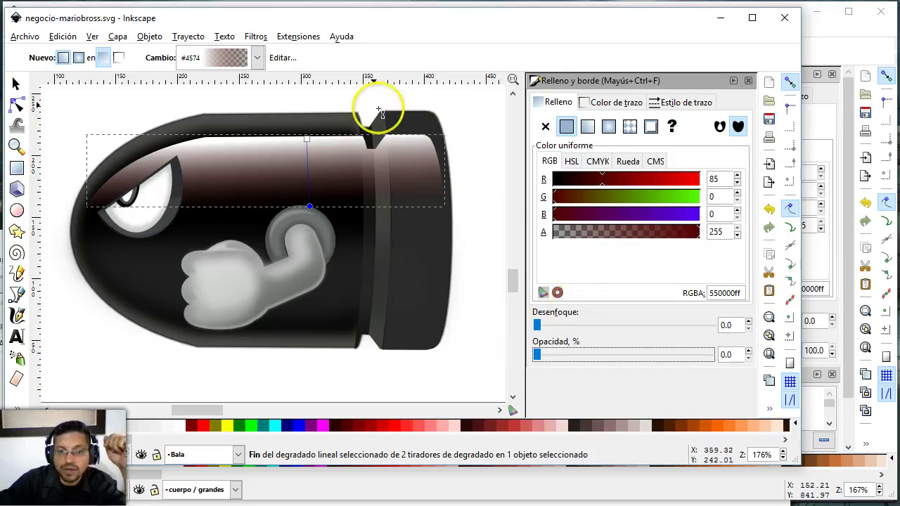
left_click(258, 57)
left_click(376, 65)
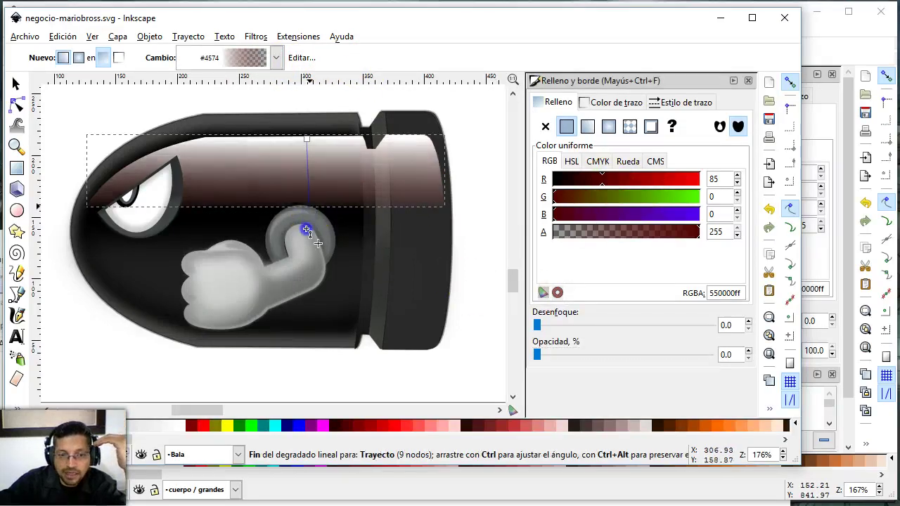
Reposition the gradient's end handle and make the end stop opaque black 000000ff.
left_click_drag(310, 208, 304, 221)
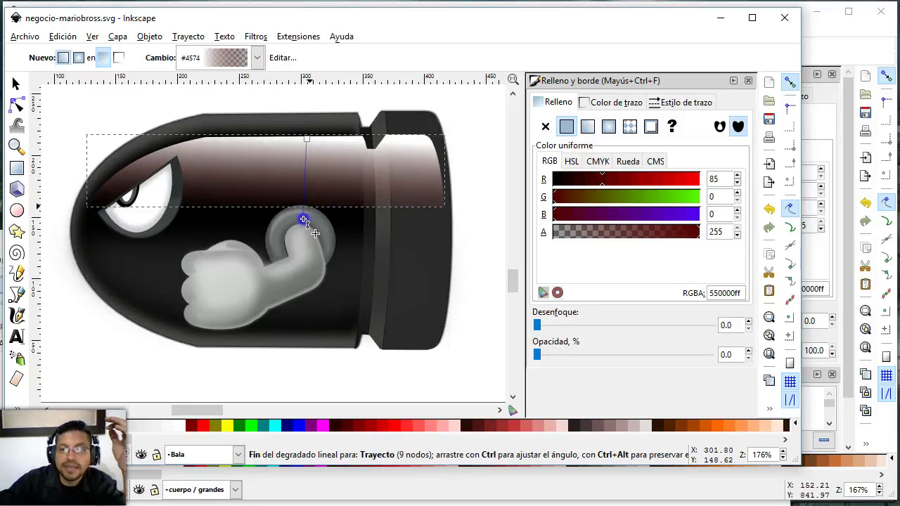
left_click_drag(310, 220, 309, 219)
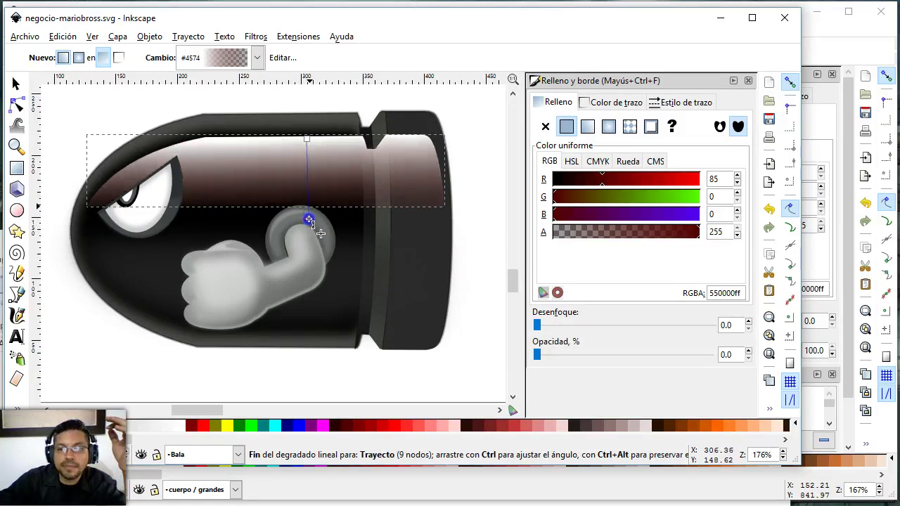
mouse_move(603, 184)
left_mouse_down()
mouse_move(574, 185)
mouse_move(680, 181)
mouse_move(719, 196)
left_mouse_up()
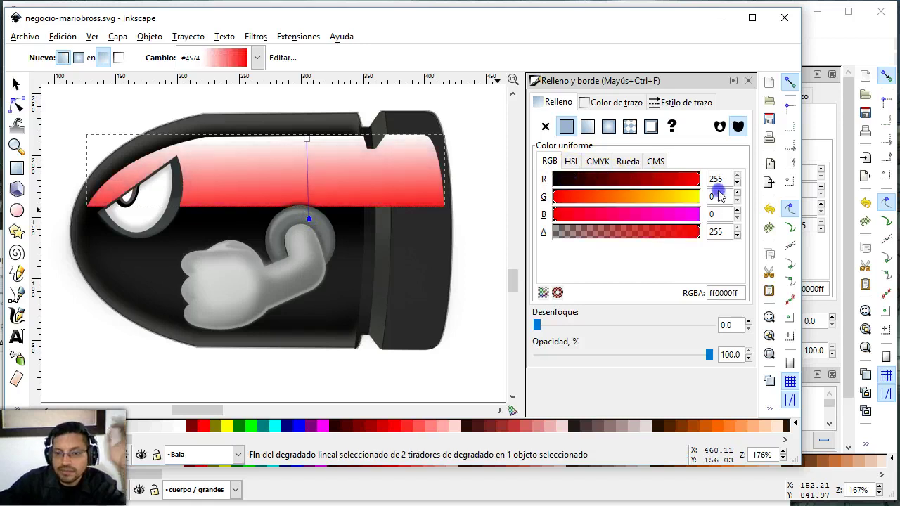
left_click_drag(586, 194, 543, 190)
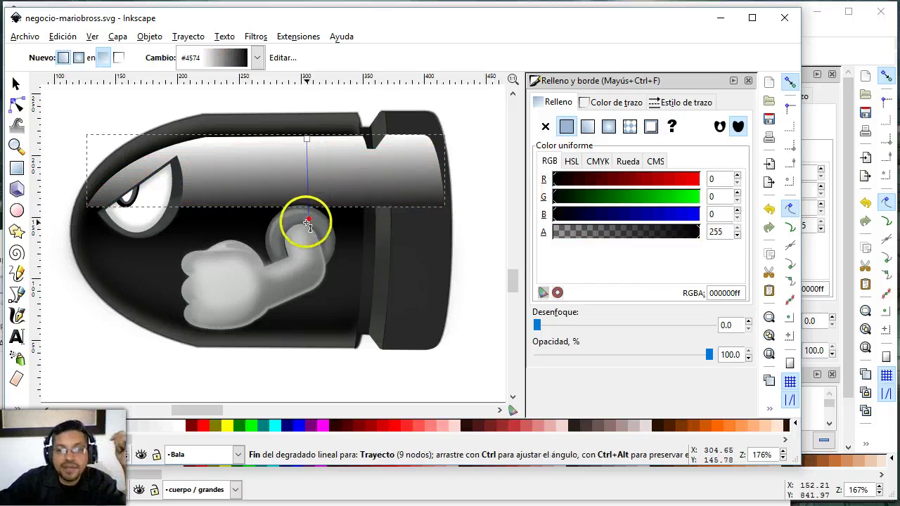
mouse_move(309, 219)
left_mouse_down()
mouse_move(304, 254)
mouse_move(312, 171)
mouse_move(308, 193)
left_mouse_up()
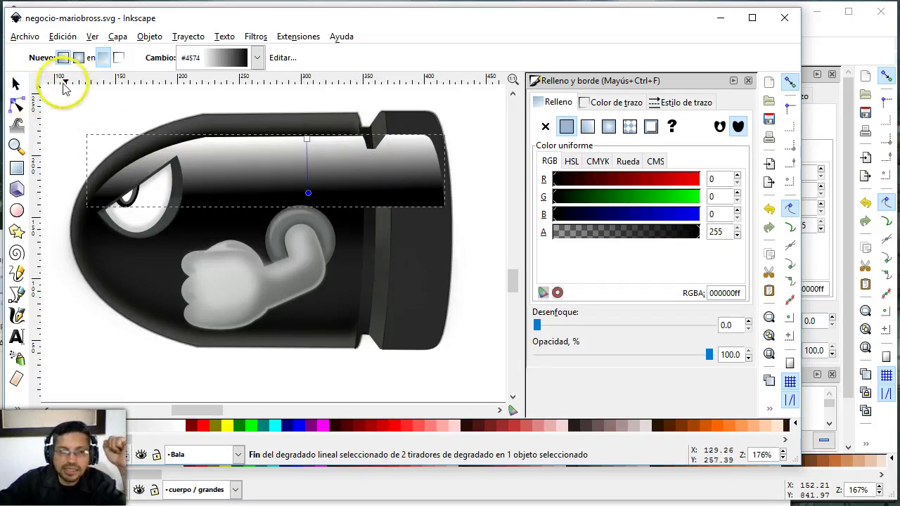
Give the highlight a 4.4 blur and 53.5% opacity, then deselect.
left_click(16, 83)
left_click(539, 326)
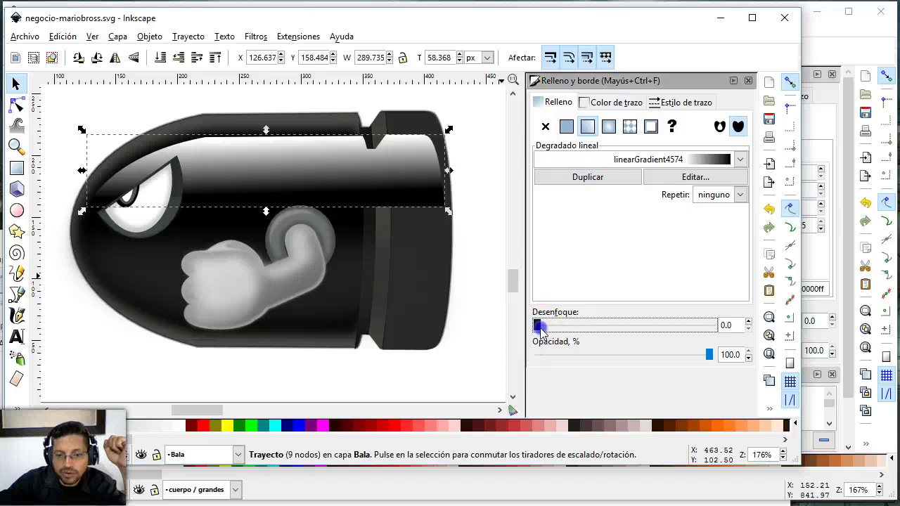
left_click_drag(544, 329, 549, 332)
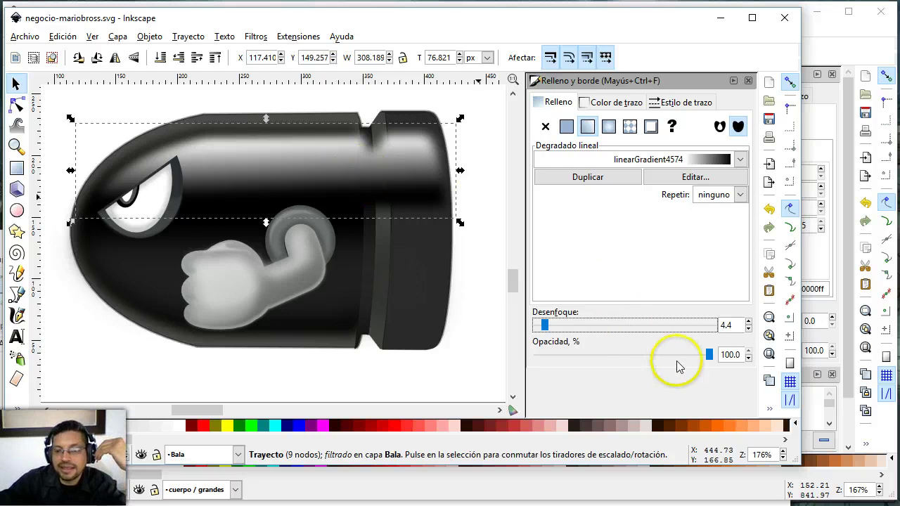
left_click_drag(708, 355, 629, 356)
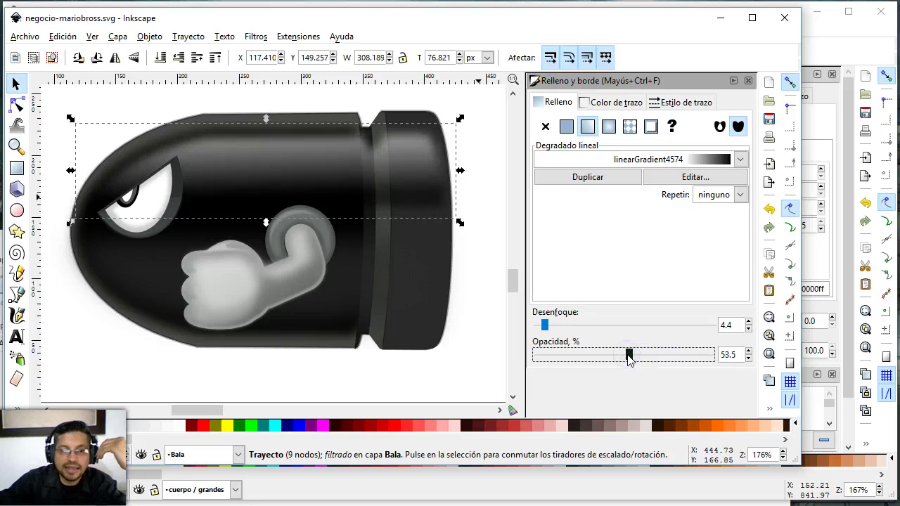
left_click(485, 270)
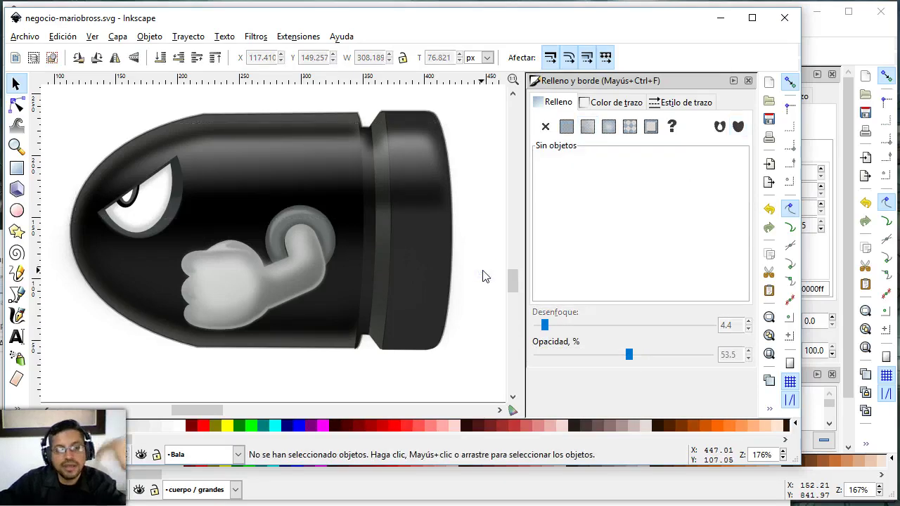
Click the canvas to review the Bullet Bill's translucent highlight.
left_click(197, 275)
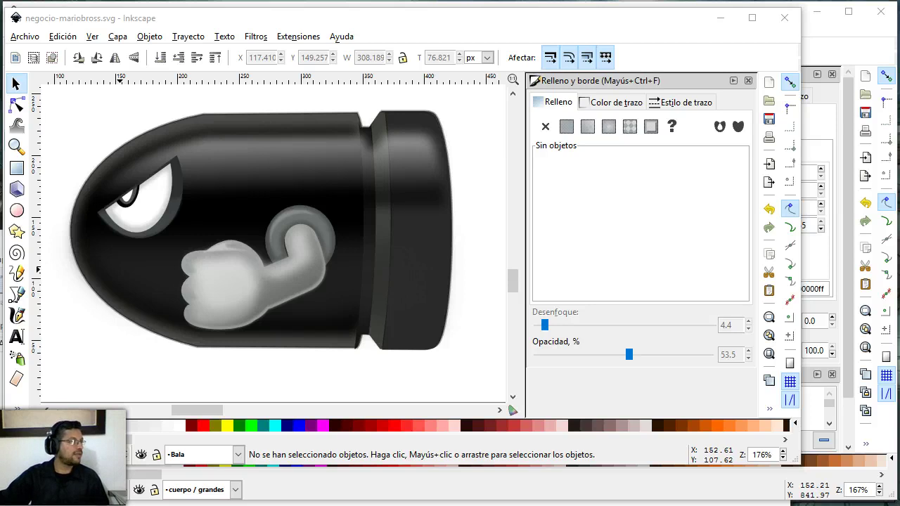
Bring Harley2.svg to the front, move and enlarge its window, and zoom into the right screenshot.
key("alt+Tab")
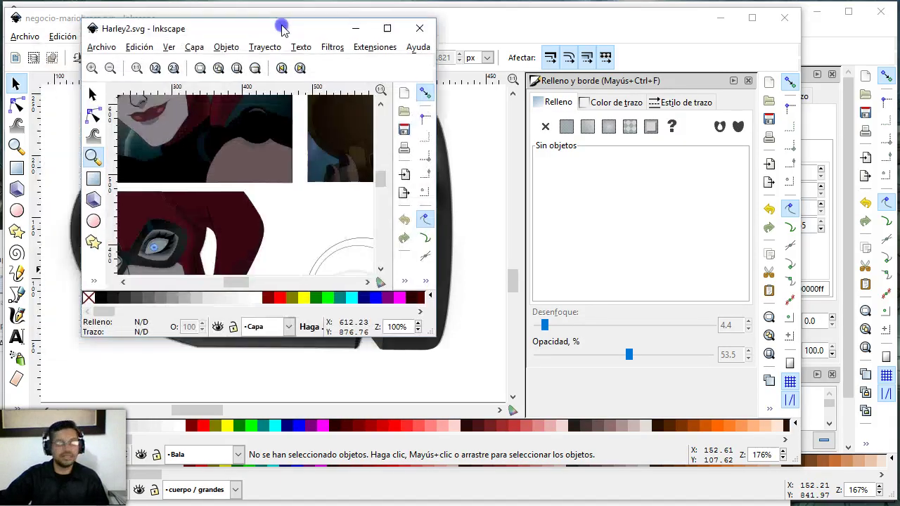
left_click_drag(281, 23, 207, 24)
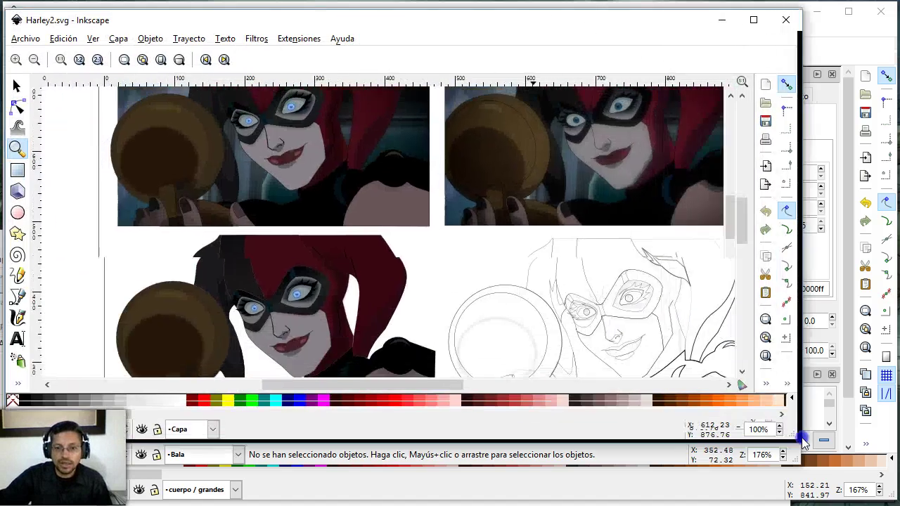
left_click_drag(360, 318, 828, 440)
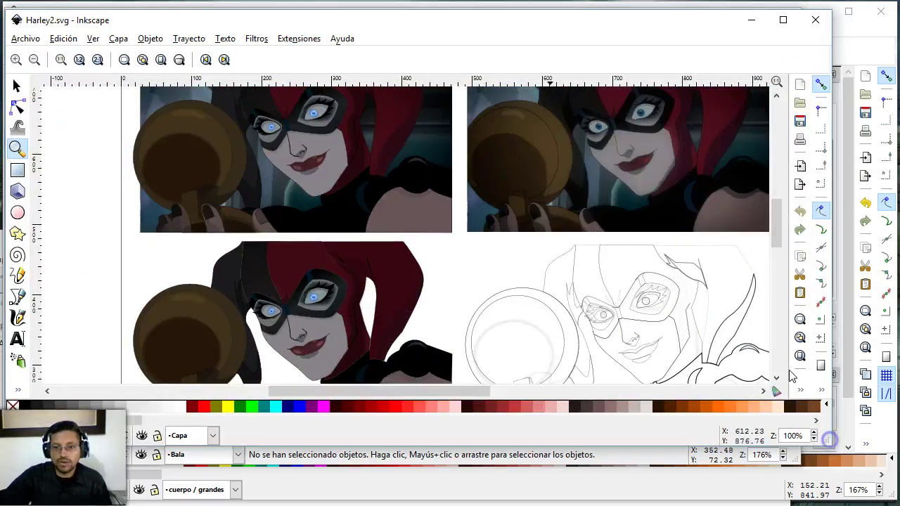
left_click(777, 181)
left_click_drag(464, 179, 729, 301)
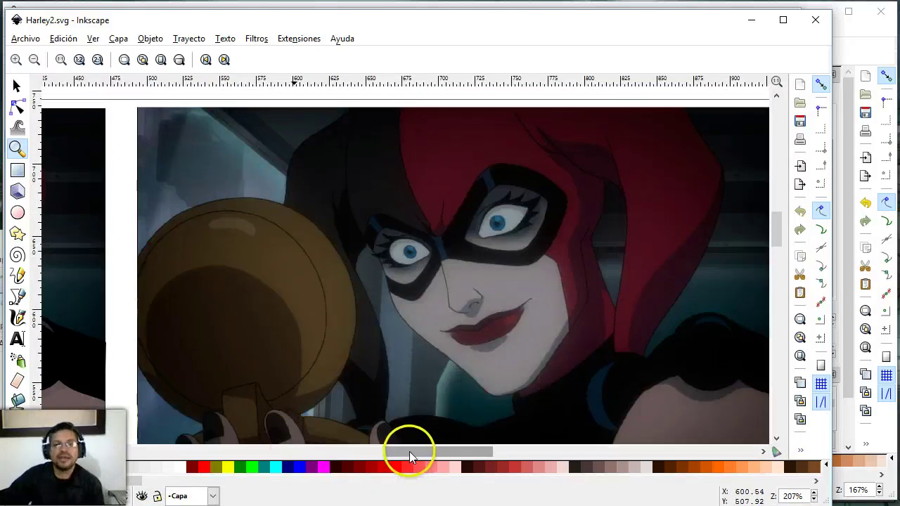
mouse_move(413, 451)
left_mouse_down()
mouse_move(322, 454)
mouse_move(382, 453)
mouse_move(374, 454)
left_mouse_up()
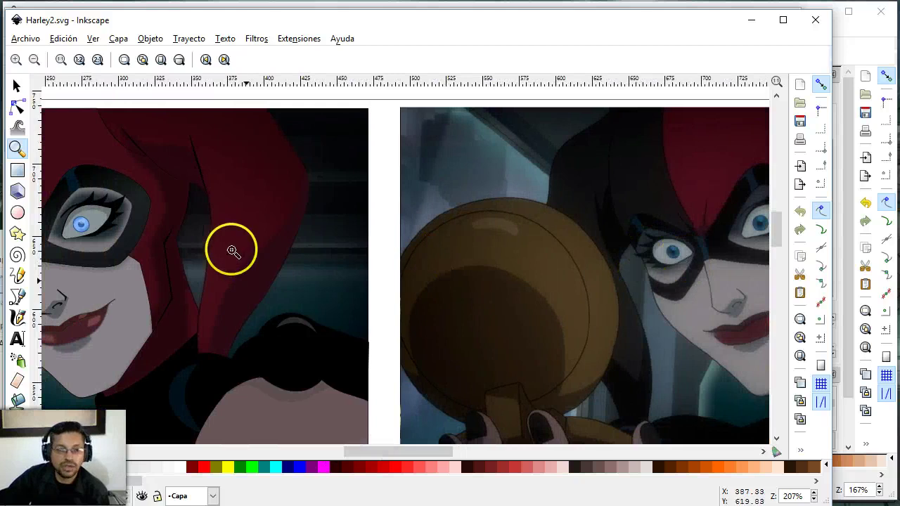
left_click_drag(426, 454, 383, 455)
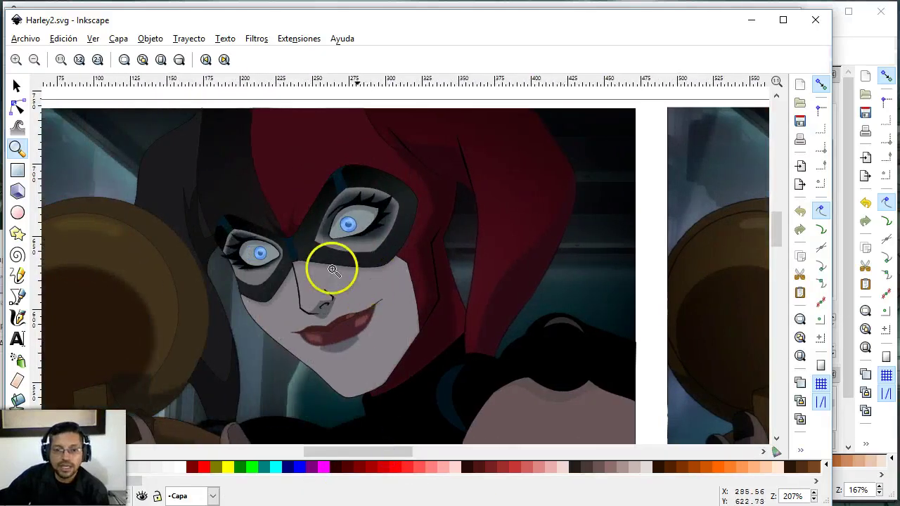
Inspect Harley's left eye close up, then zoom in on the finished mask.
left_click_drag(207, 208, 331, 292)
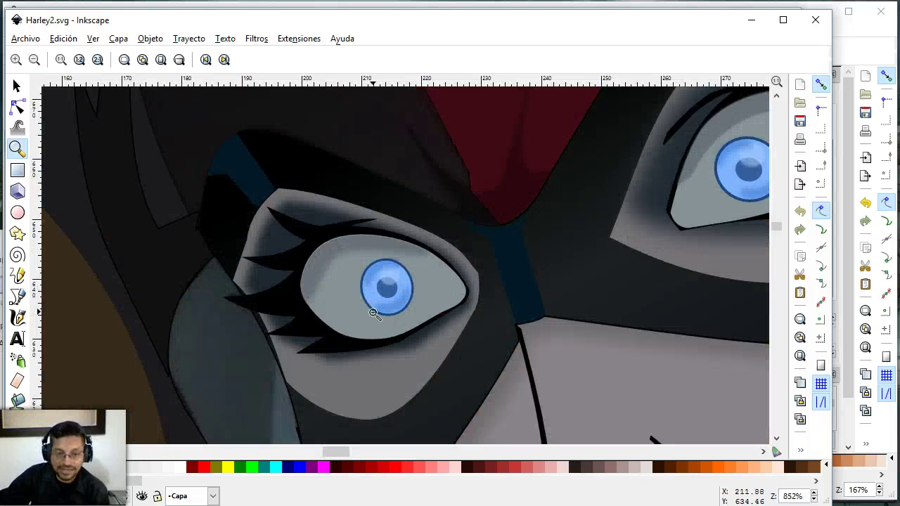
left_click(438, 300, "shift")
left_click(416, 298, "shift")
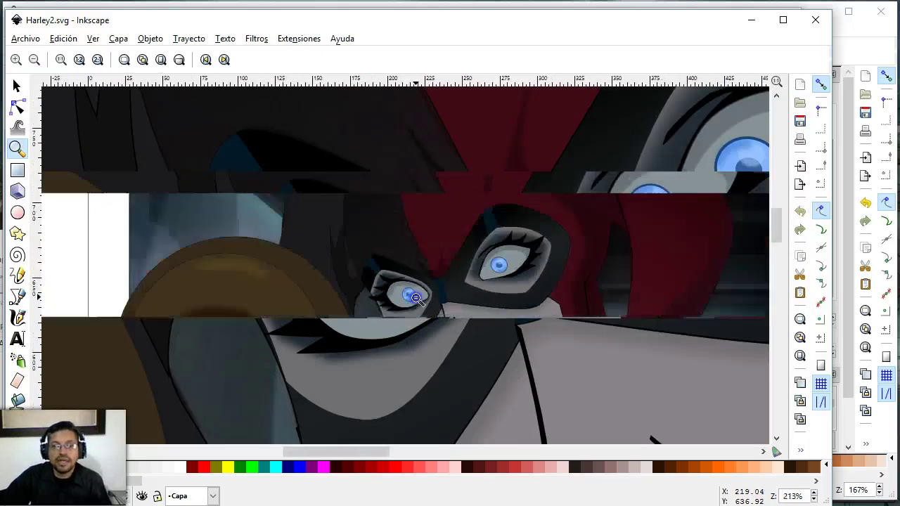
left_click(416, 298, "shift")
left_click(416, 297, "shift")
left_click(422, 301, "shift")
scroll(436, 306, "down", 5)
scroll(435, 295, "down", 1)
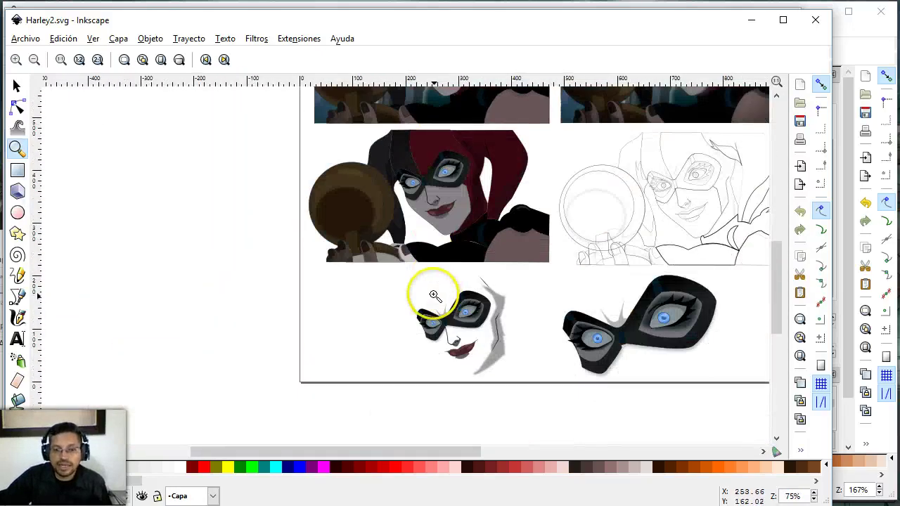
scroll(492, 345, "up", 1)
scroll(503, 355, "up", 2)
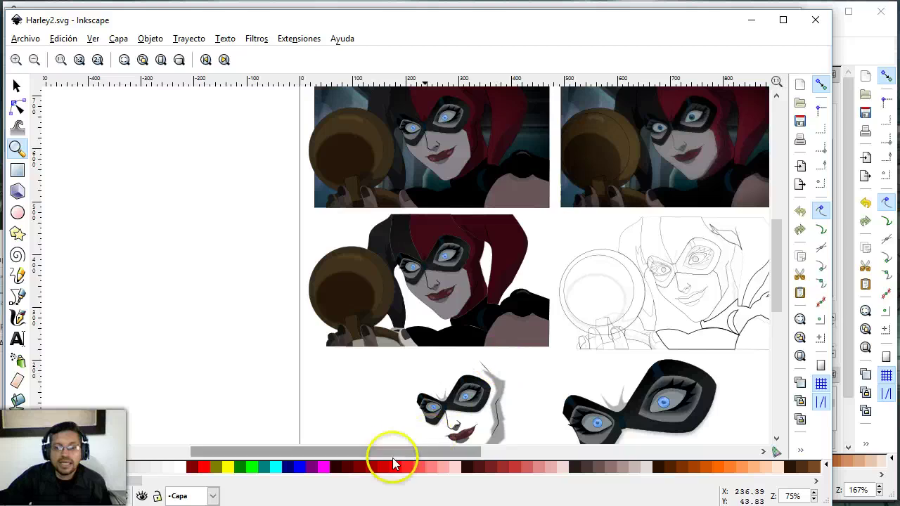
left_click_drag(392, 453, 439, 453)
scroll(568, 269, "down", 4)
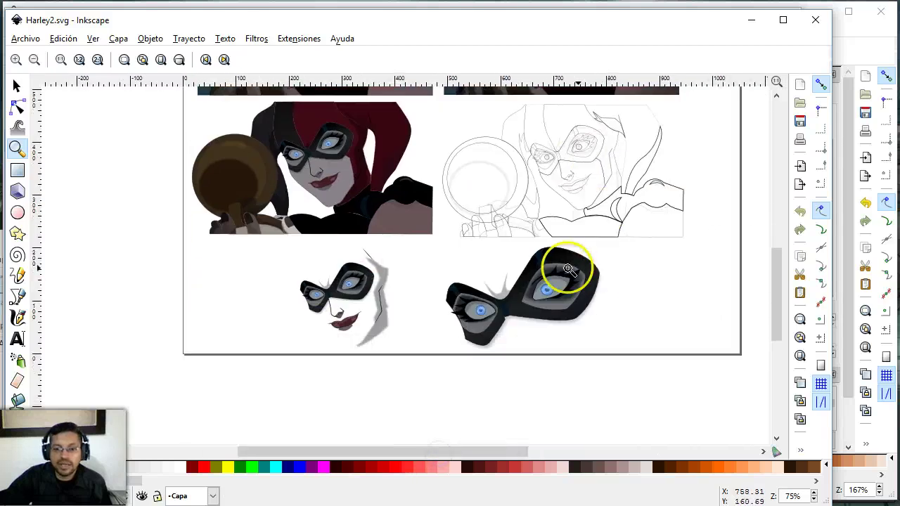
left_click_drag(442, 255, 601, 352)
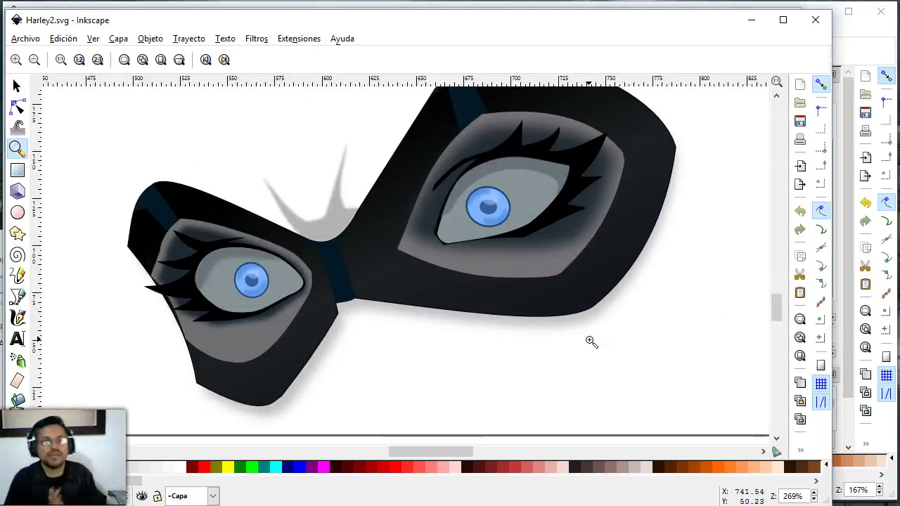
left_click(466, 179)
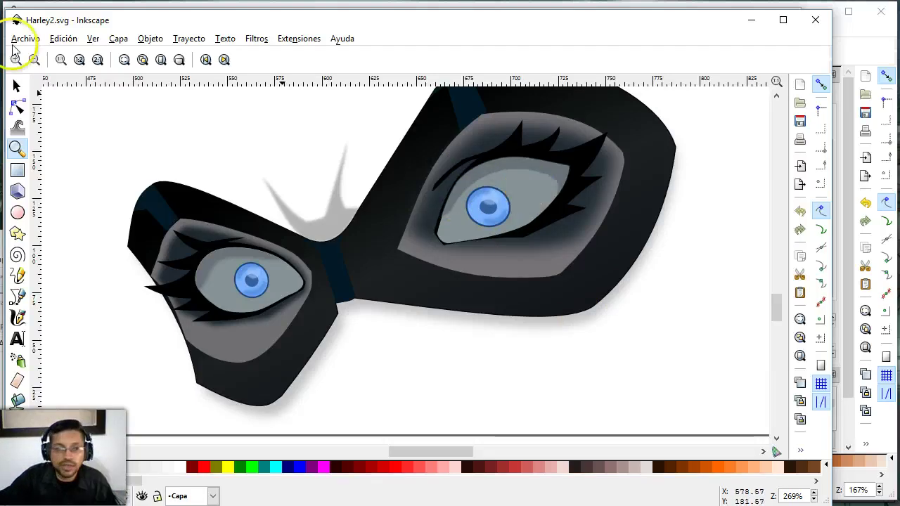
Select the Harley mask group and ungroup it.
left_click(17, 85)
left_click(524, 166)
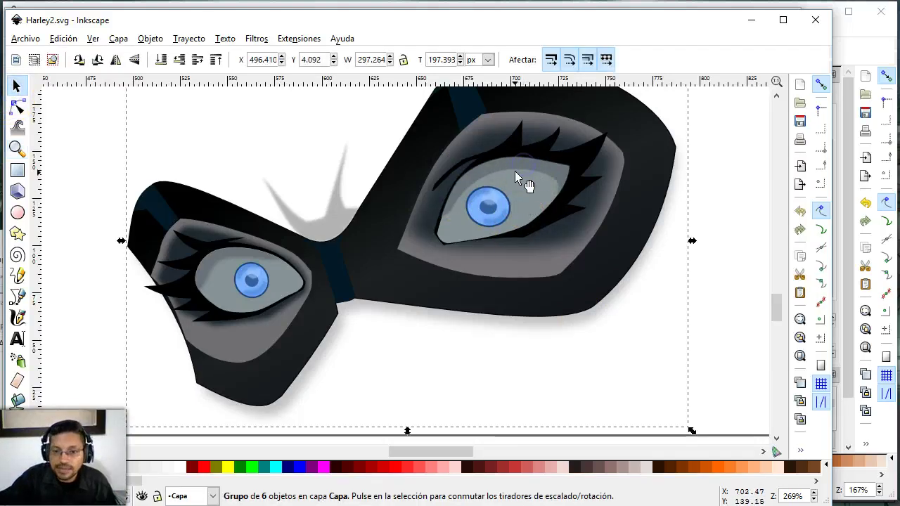
key("ctrl")
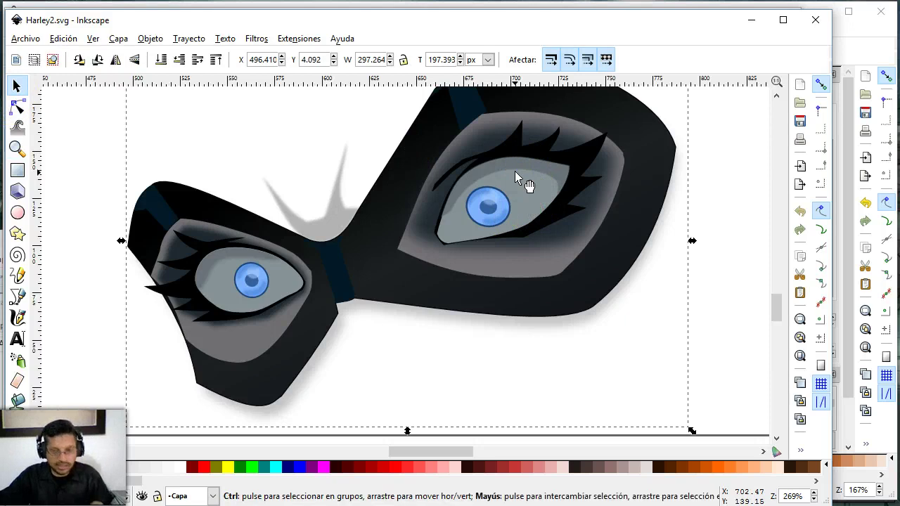
key("ctrl+shift+g")
left_click(585, 180)
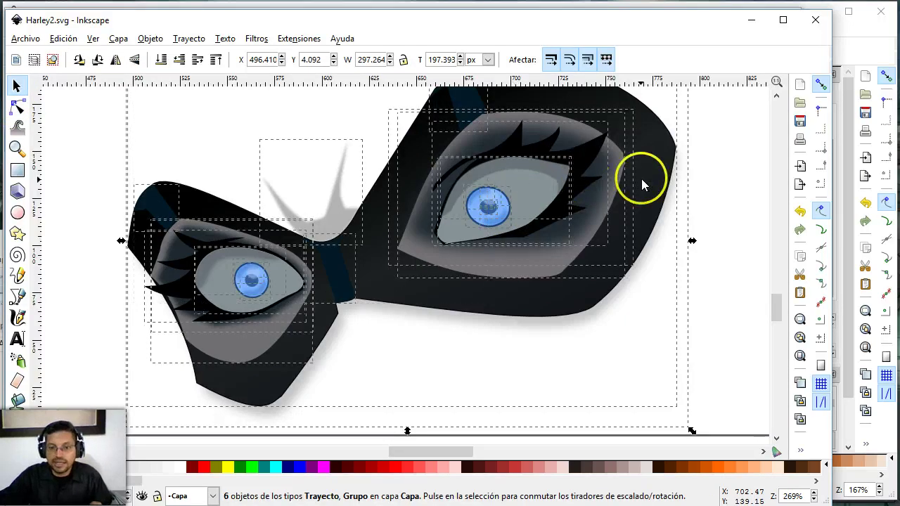
left_click(709, 180)
Test-pull the grey right-eye piece out, undo it, and minimize the Harley2.svg window.
left_click(545, 176)
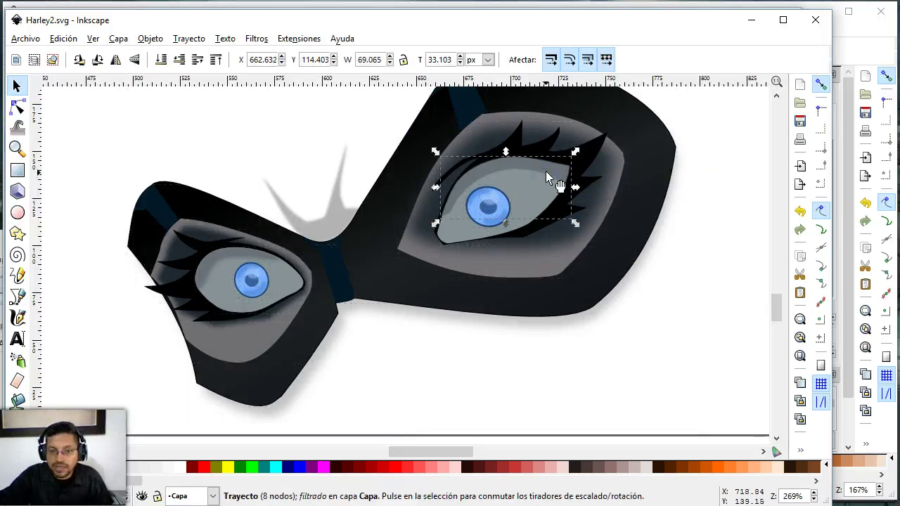
mouse_move(542, 181)
left_mouse_down()
mouse_move(667, 229)
mouse_move(689, 336)
left_mouse_up()
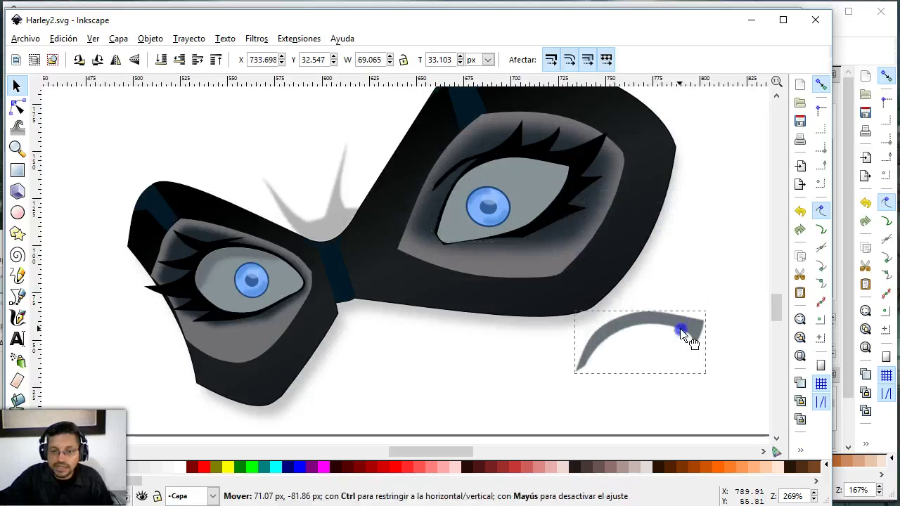
key("ctrl+z")
left_click(709, 260)
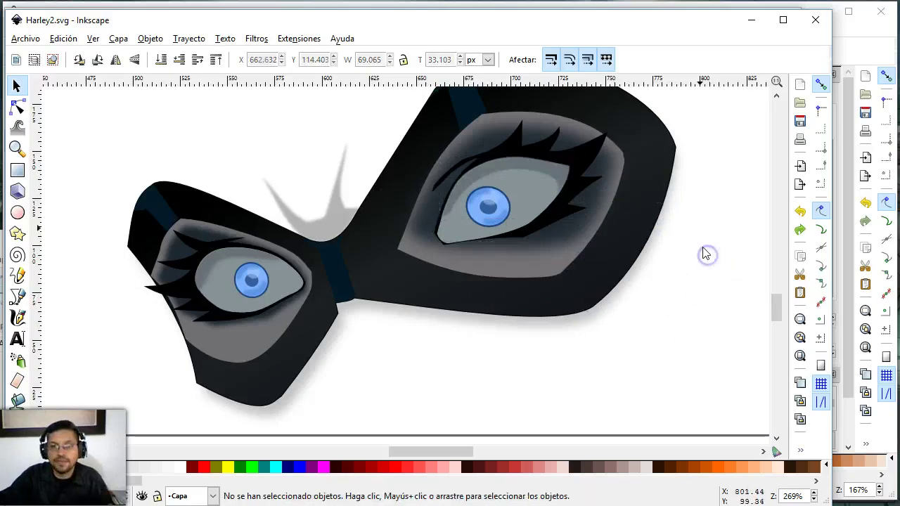
left_click(750, 22)
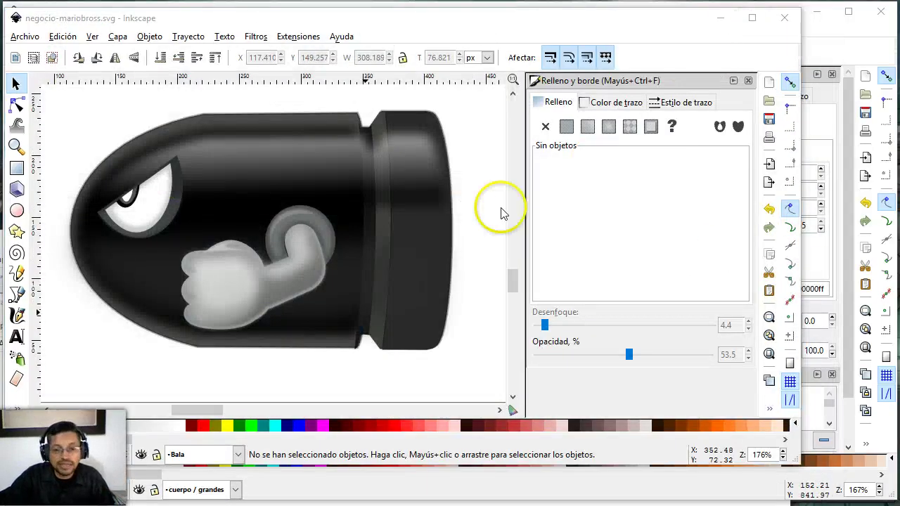
Minimize the Bullet Bill window to reveal the Kenny drawings and clear the selection.
left_click(719, 17)
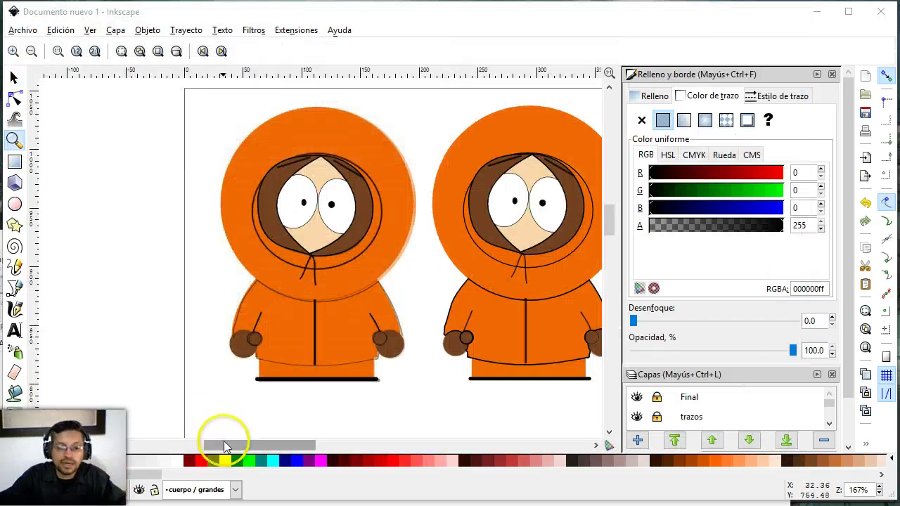
left_click(14, 76)
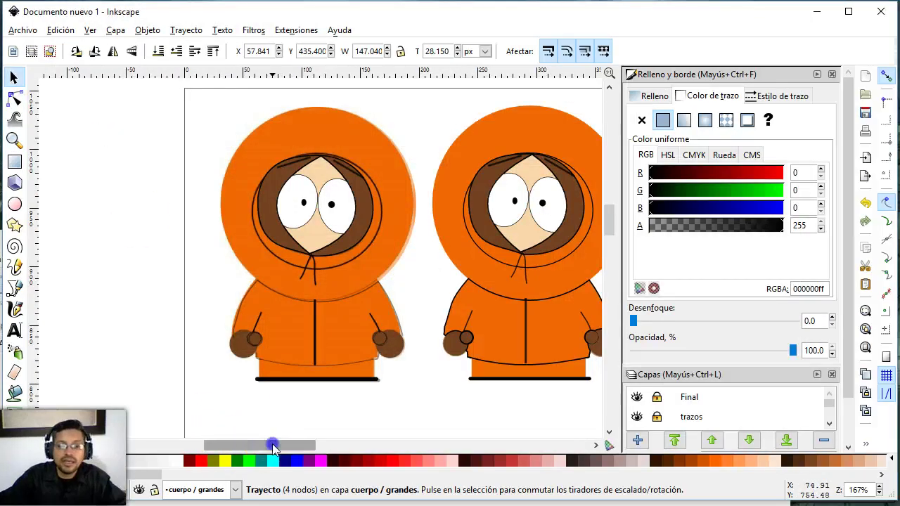
left_click_drag(274, 448, 286, 448)
left_click(131, 214)
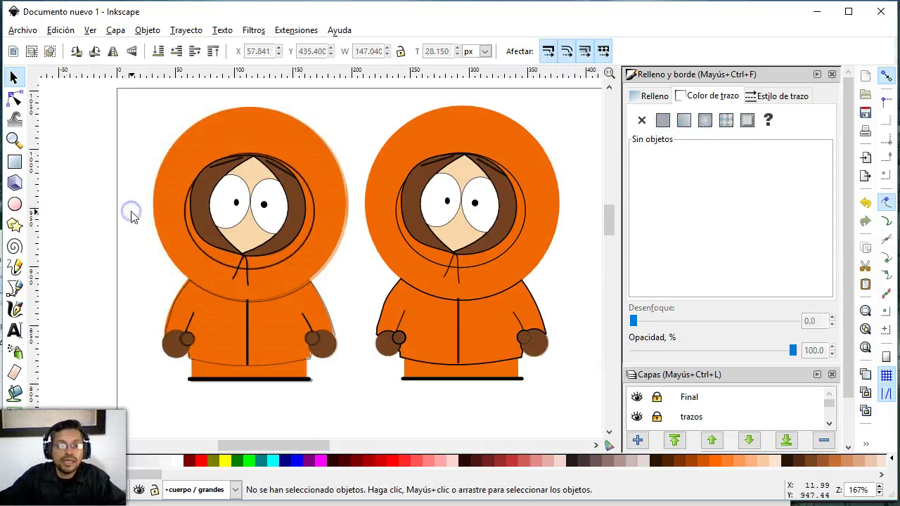